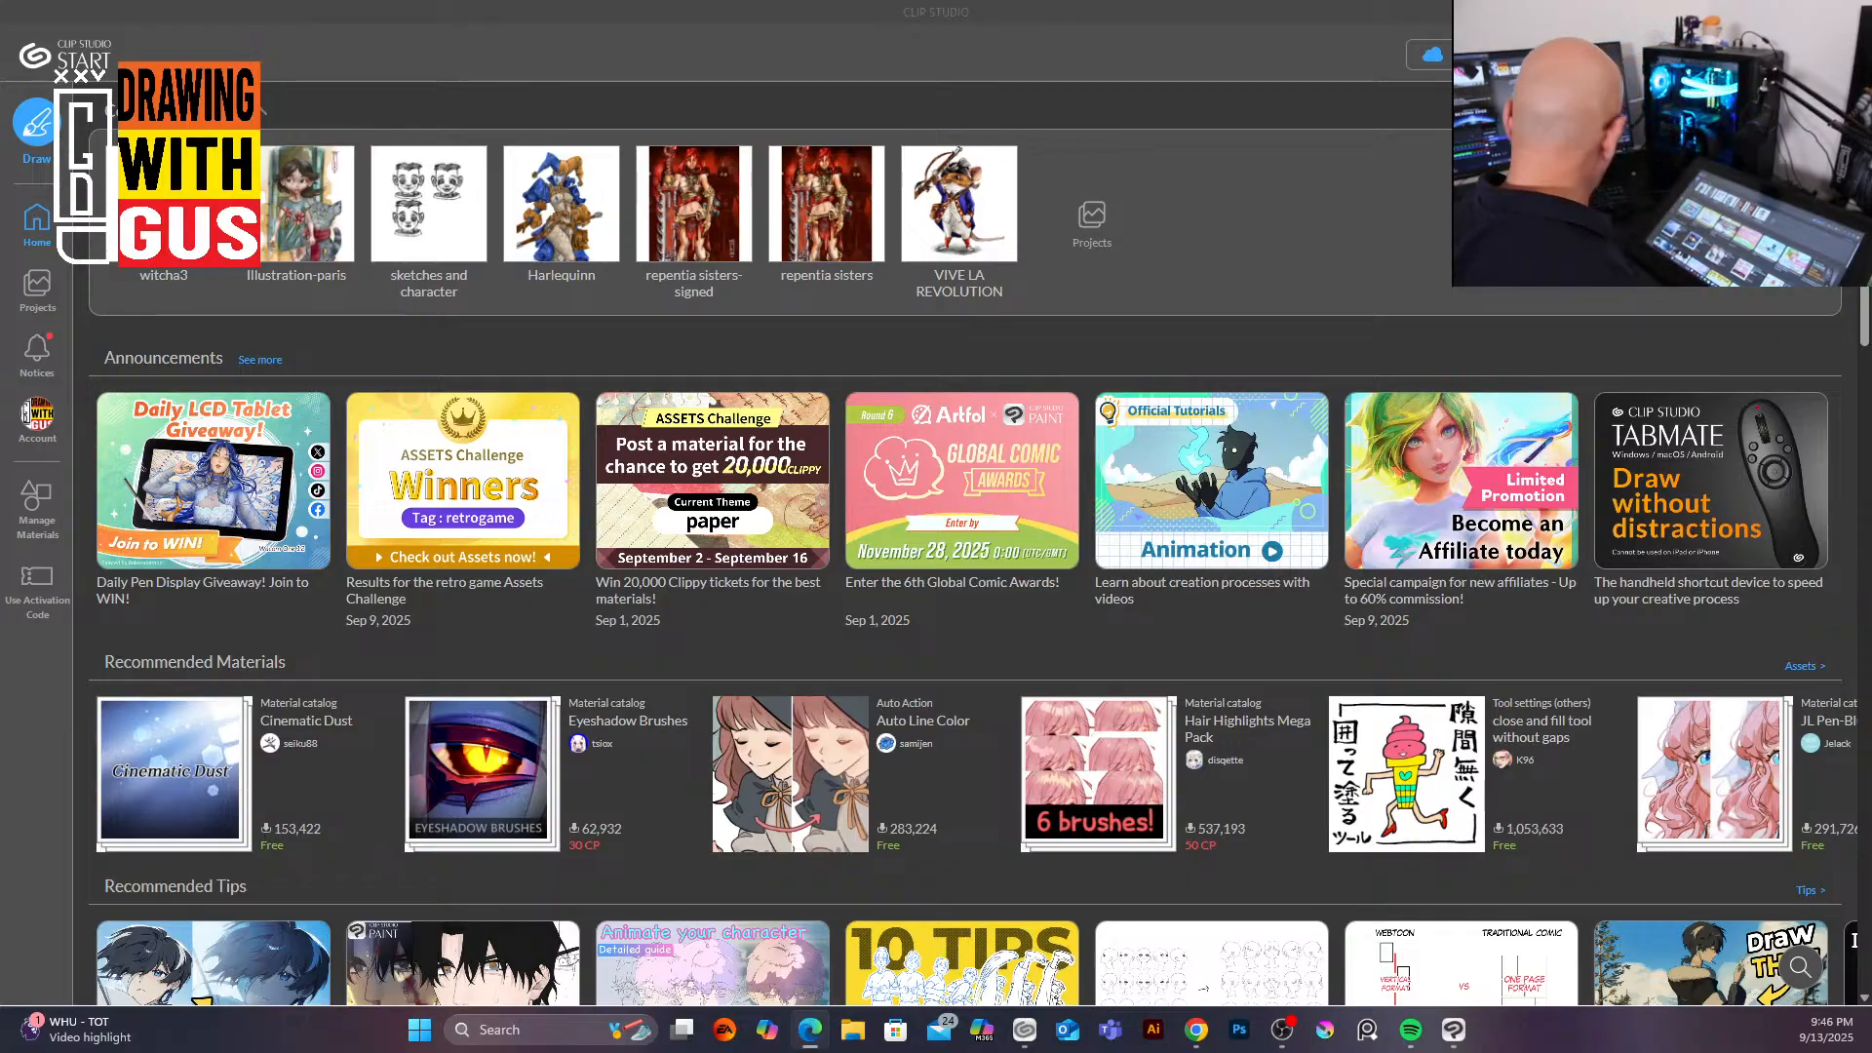
Step: Open the 'sketches and character' project from the recent works list
click(407, 208)
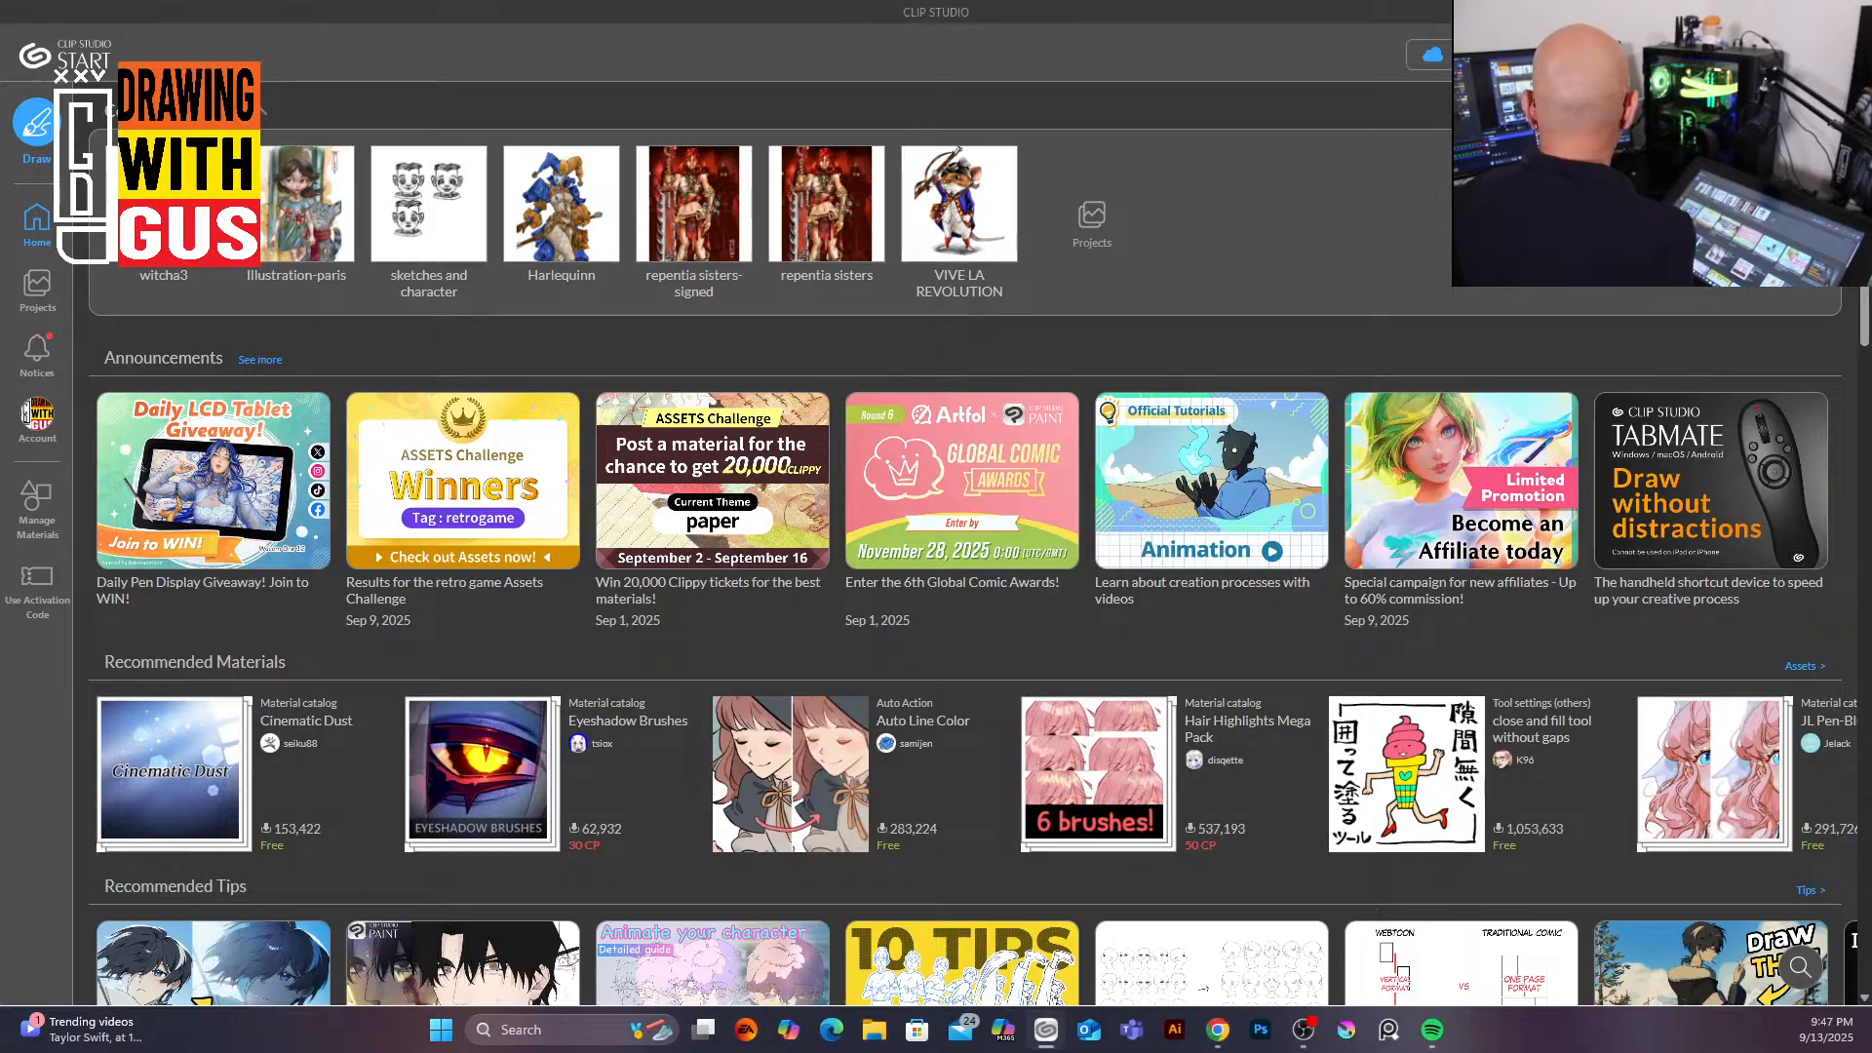
click(459, 195)
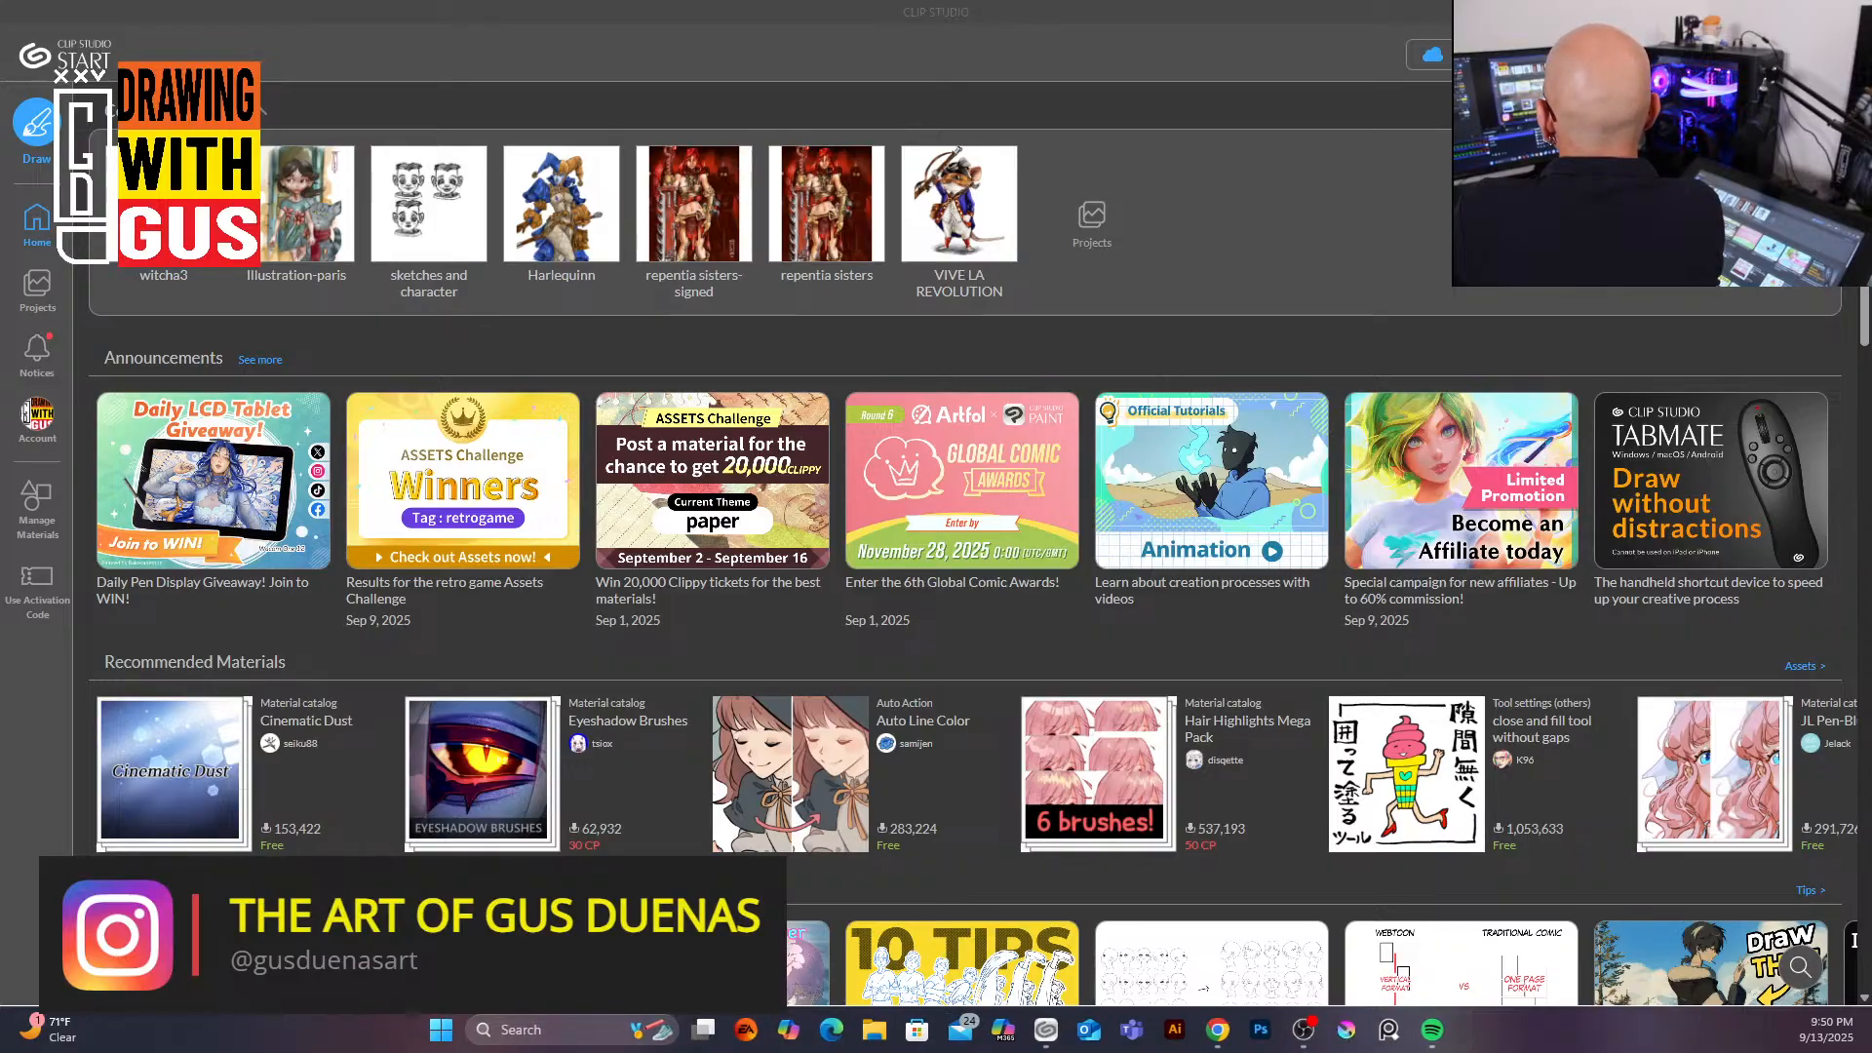
click(410, 173)
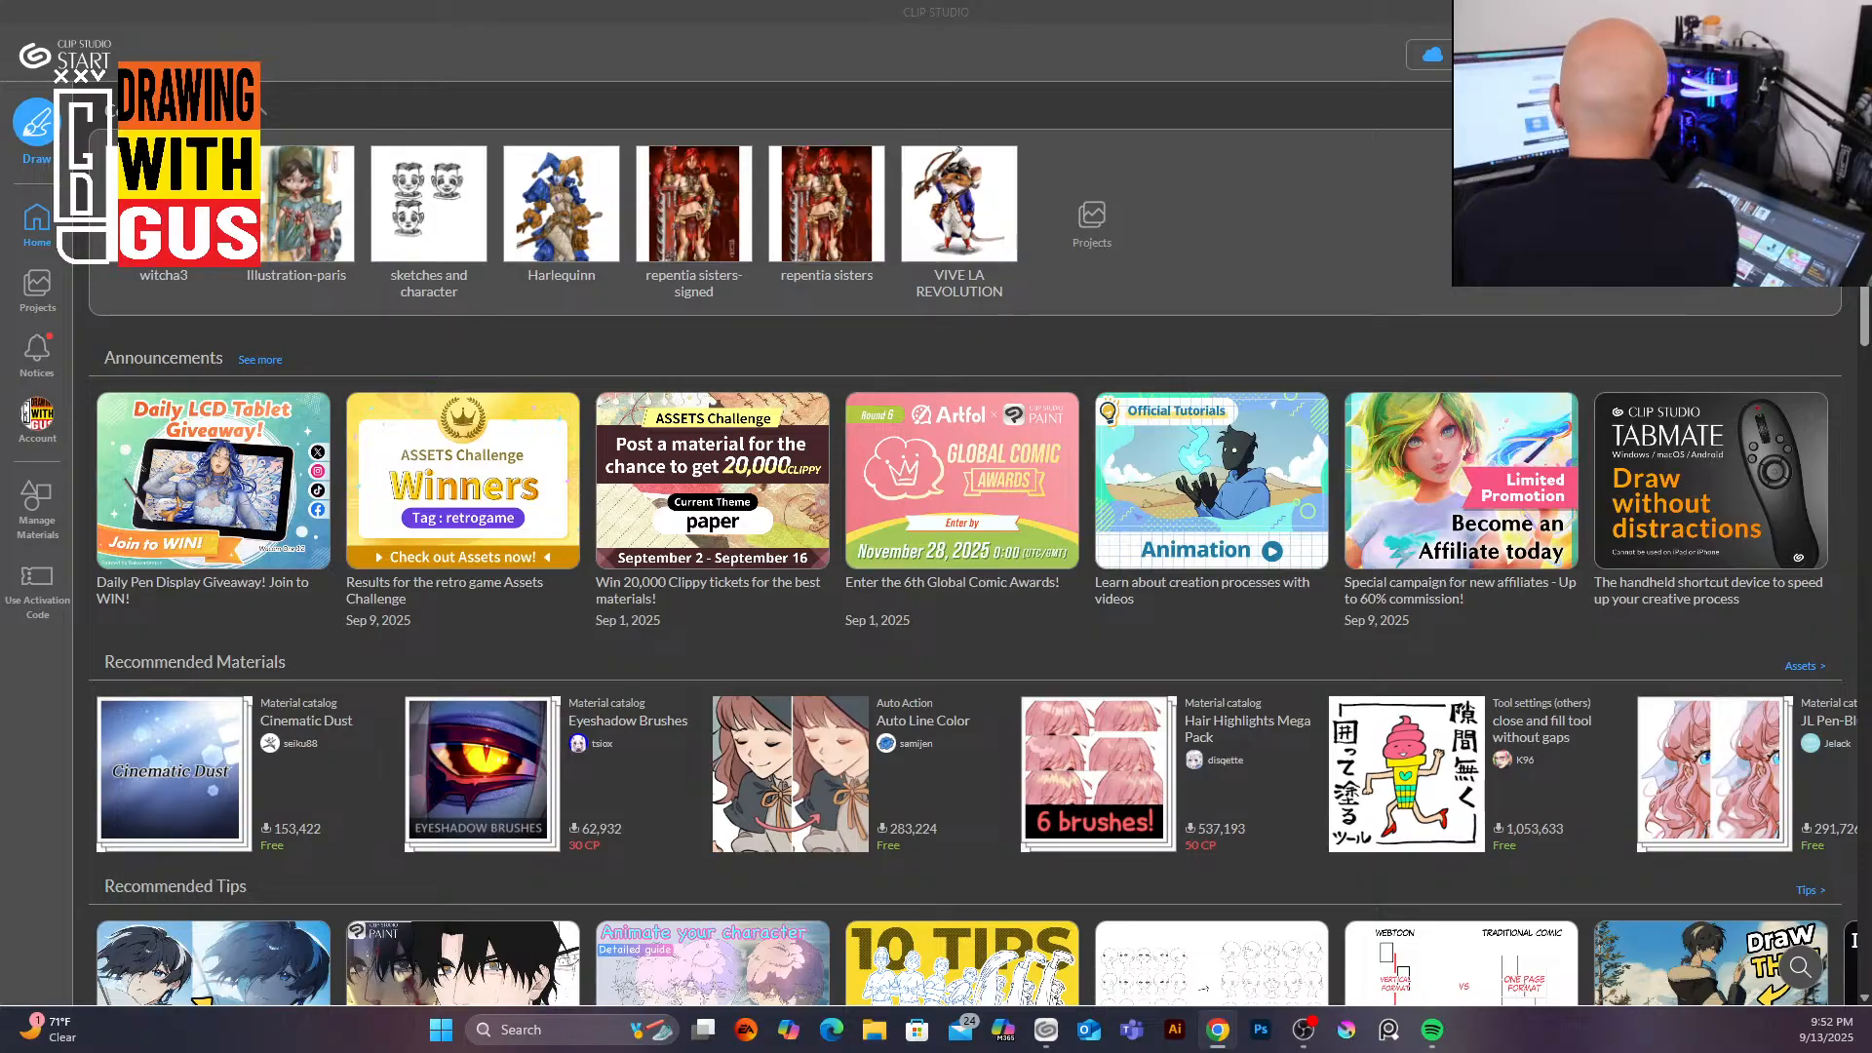
click(425, 220)
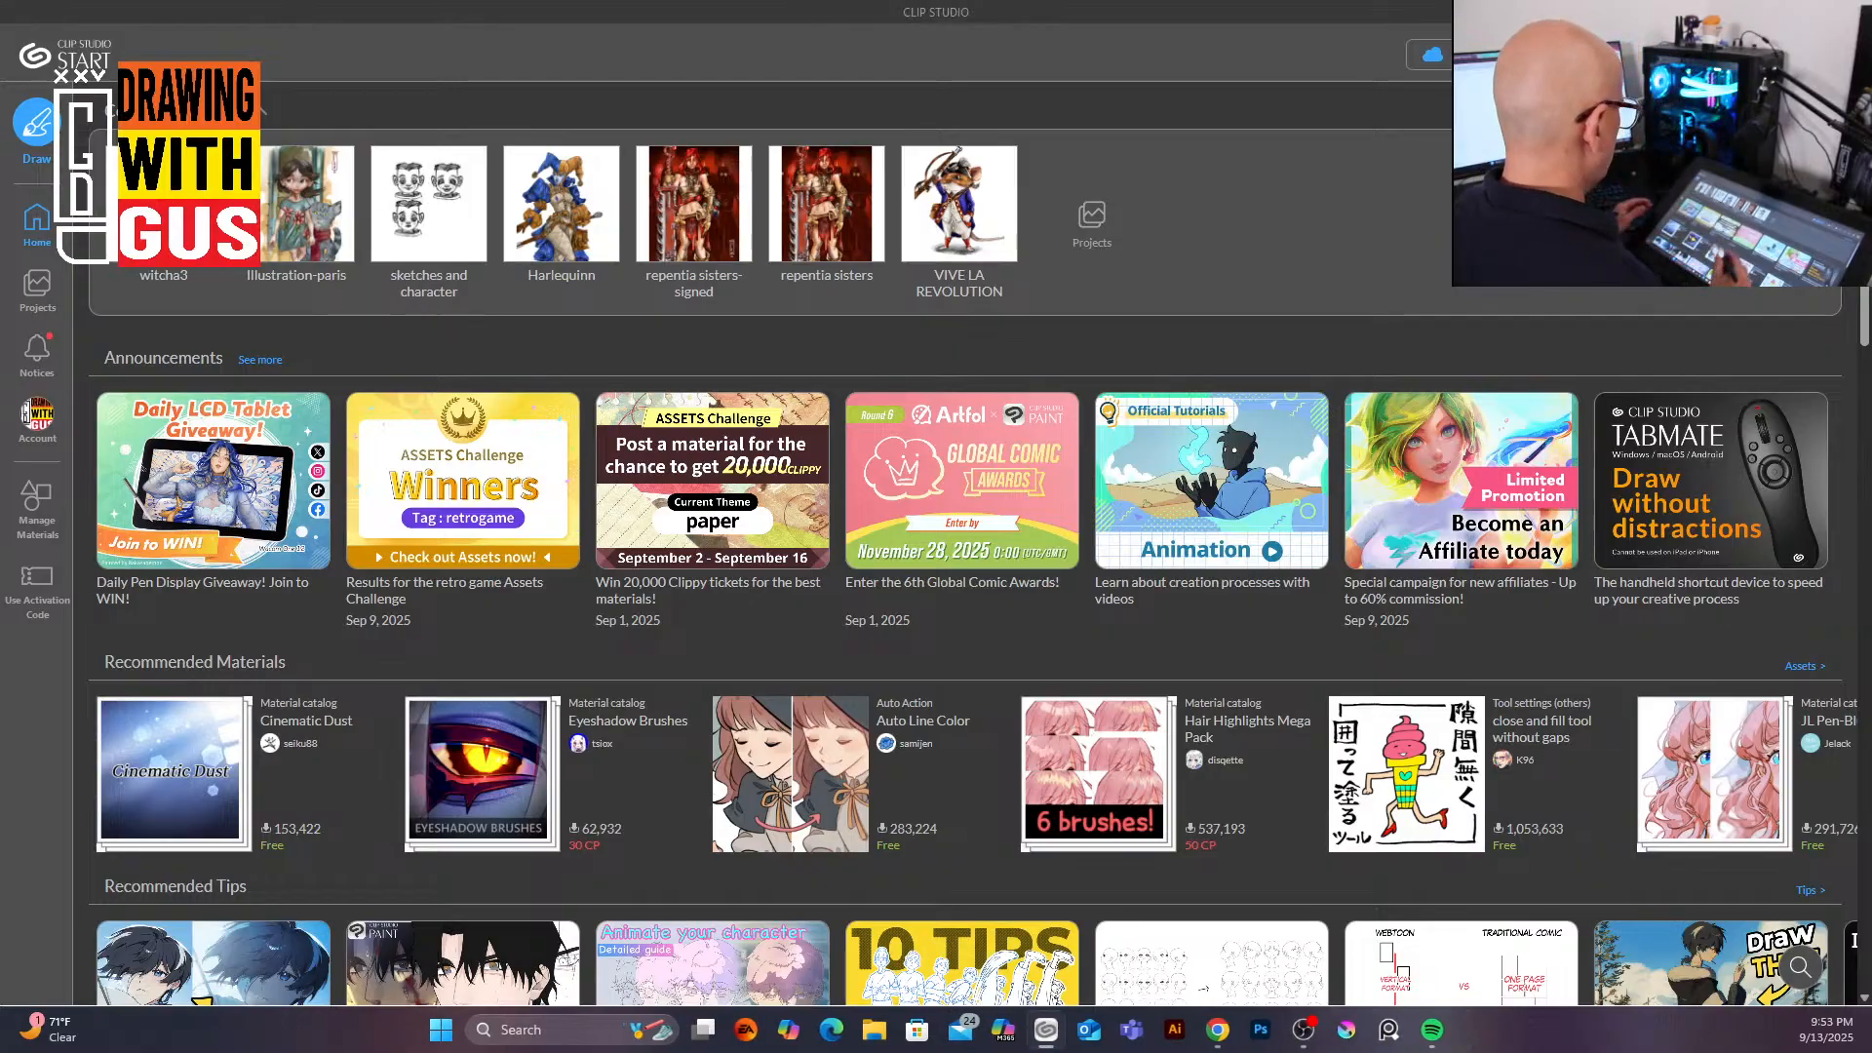
click(429, 205)
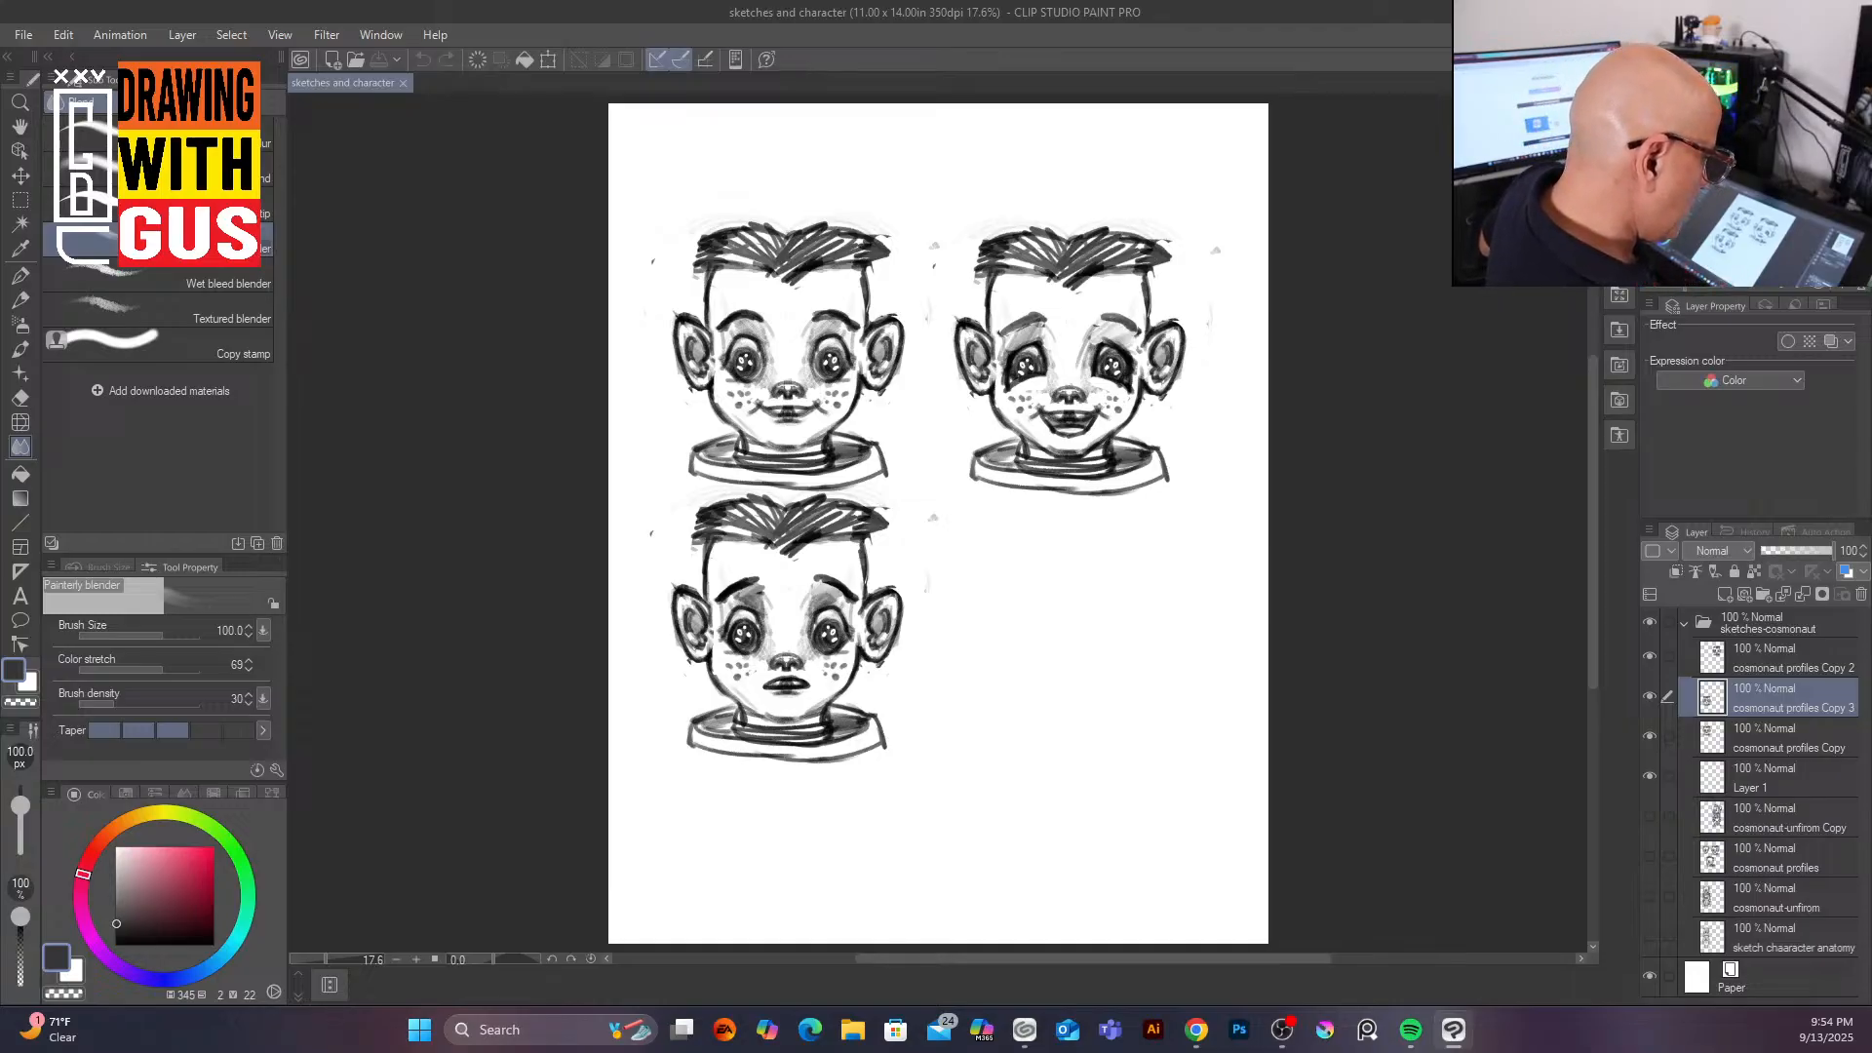
Step: Select the three cosmonaut profiles copy layers and group them into a new folder
click(1818, 733)
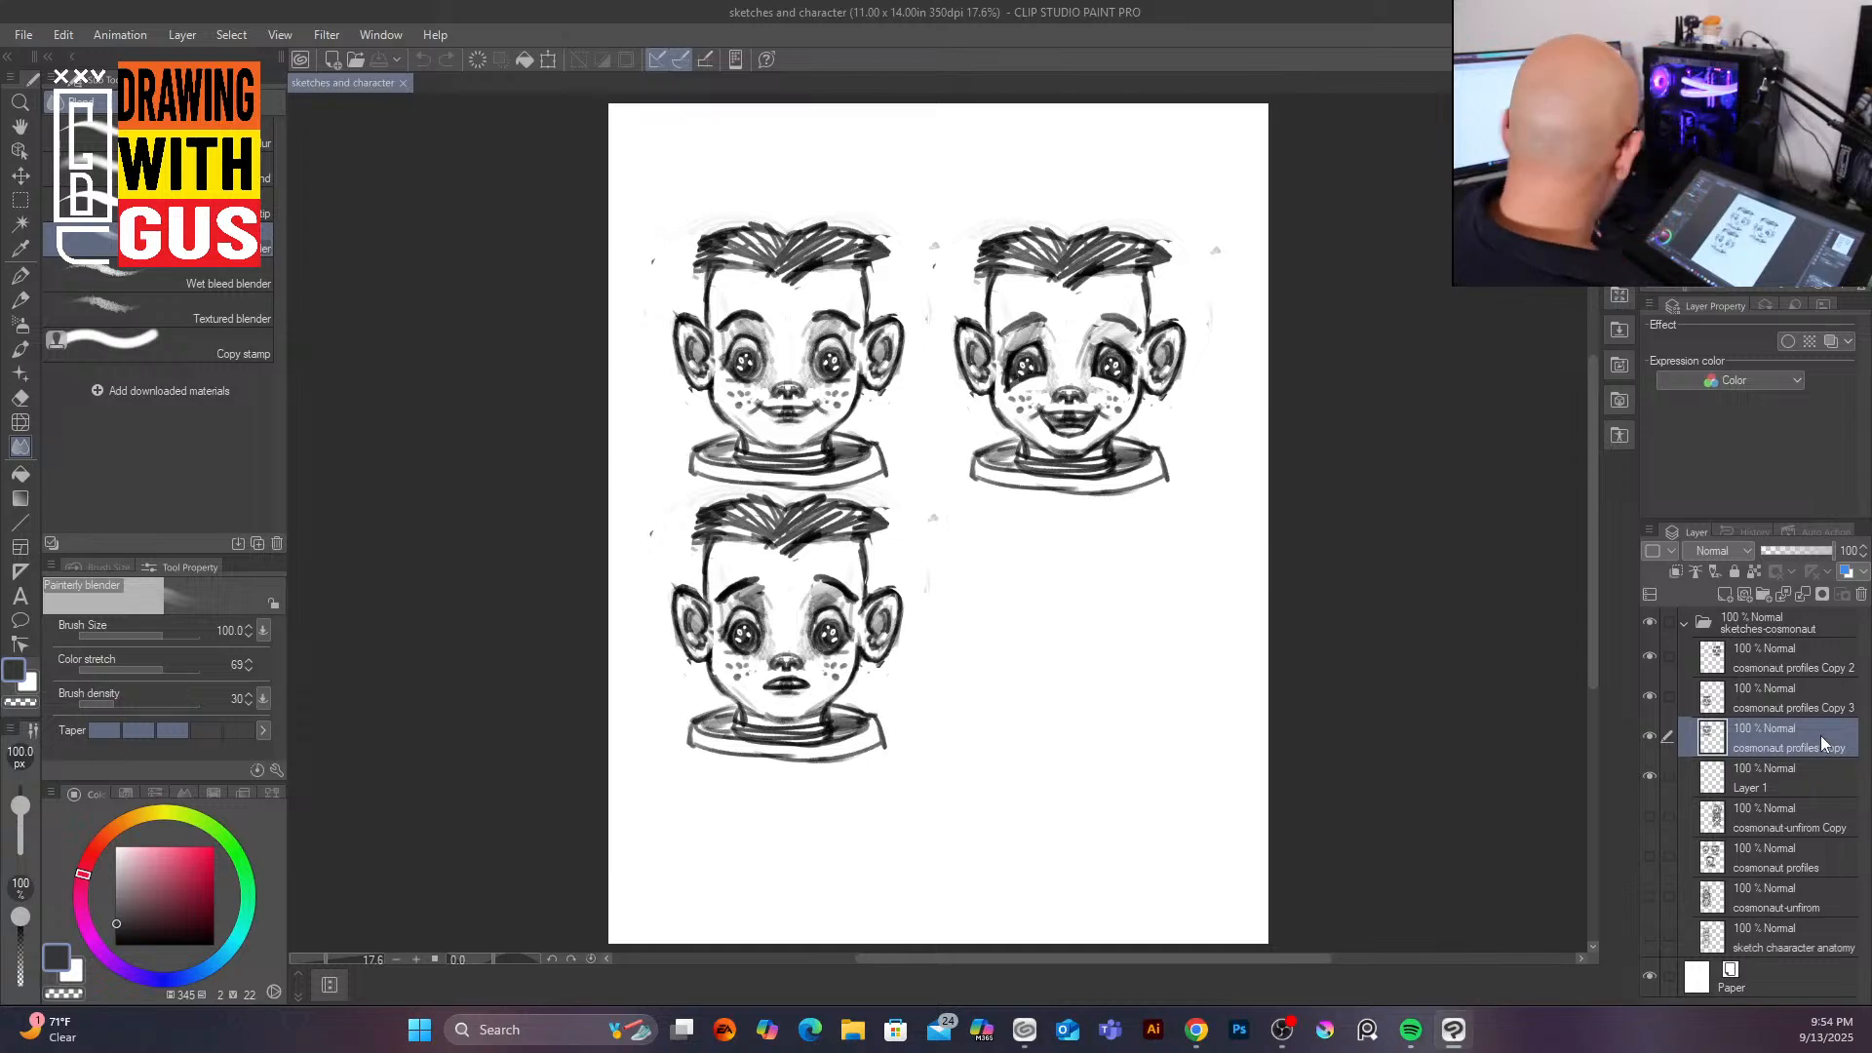
shift+click(1833, 653)
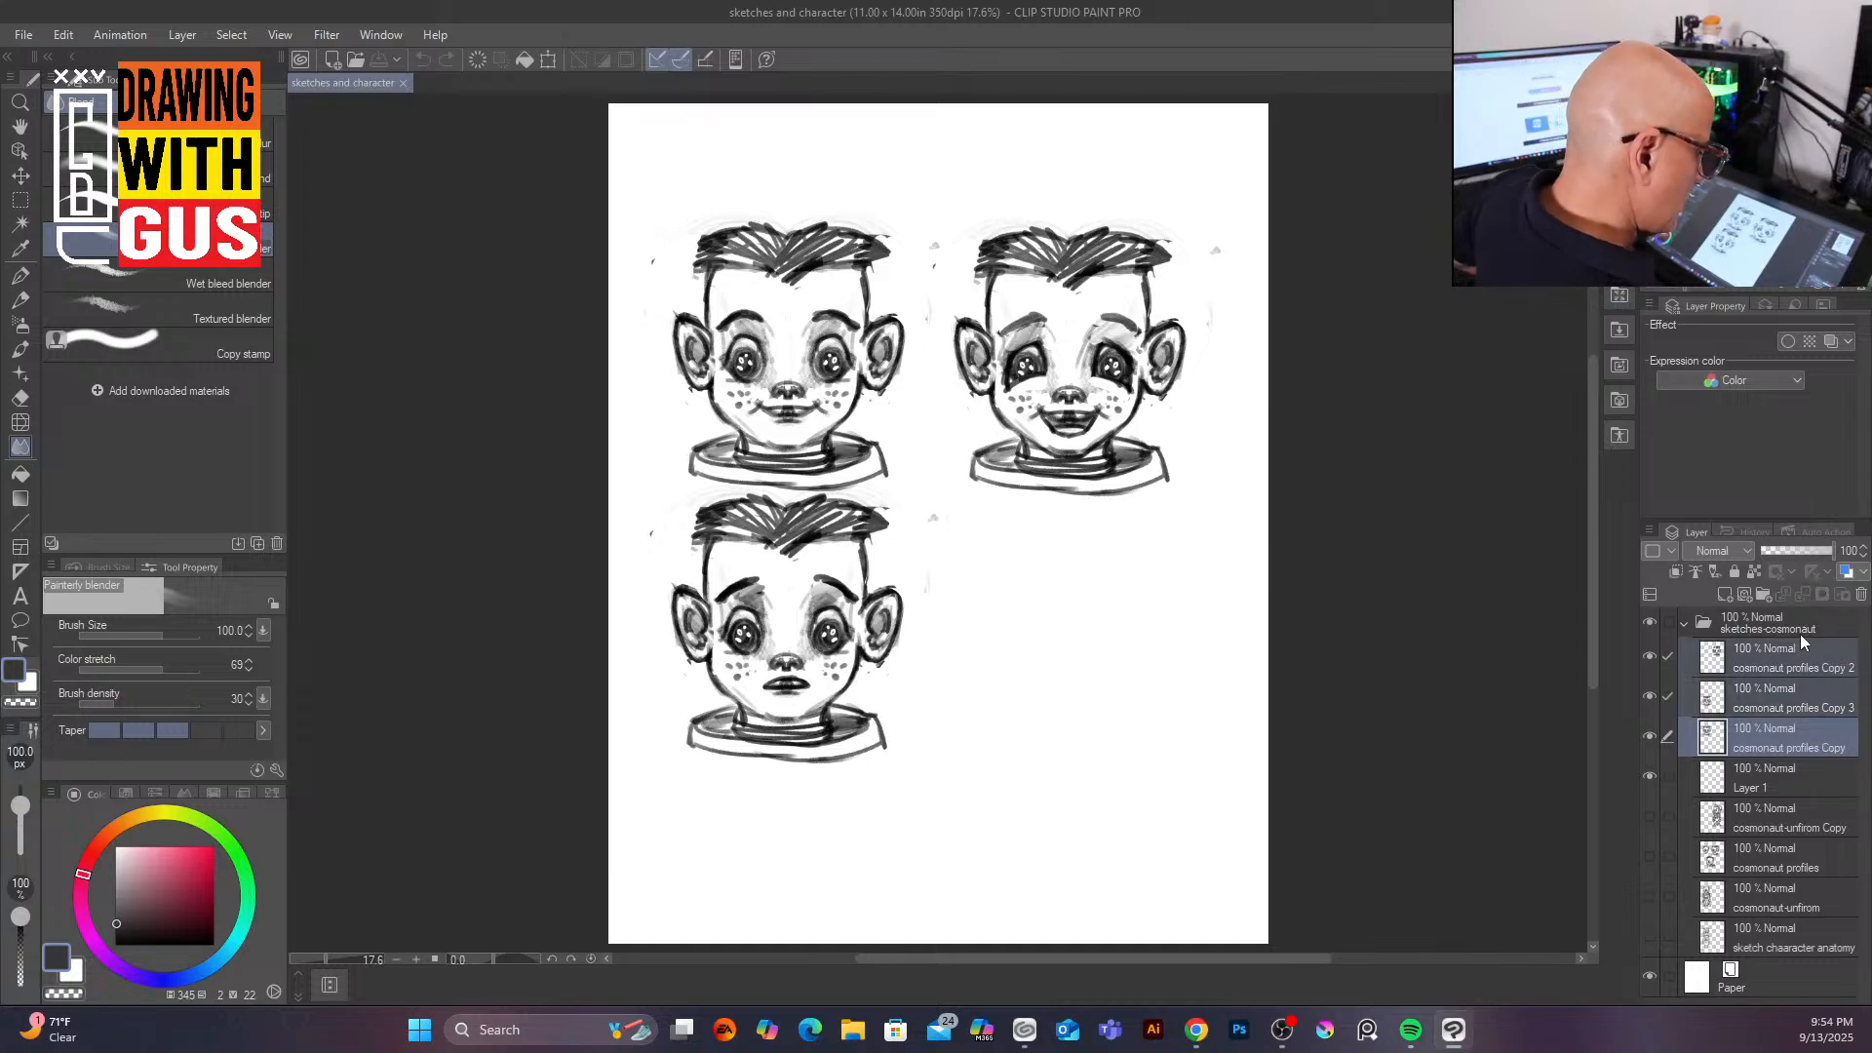
right_click(1794, 645)
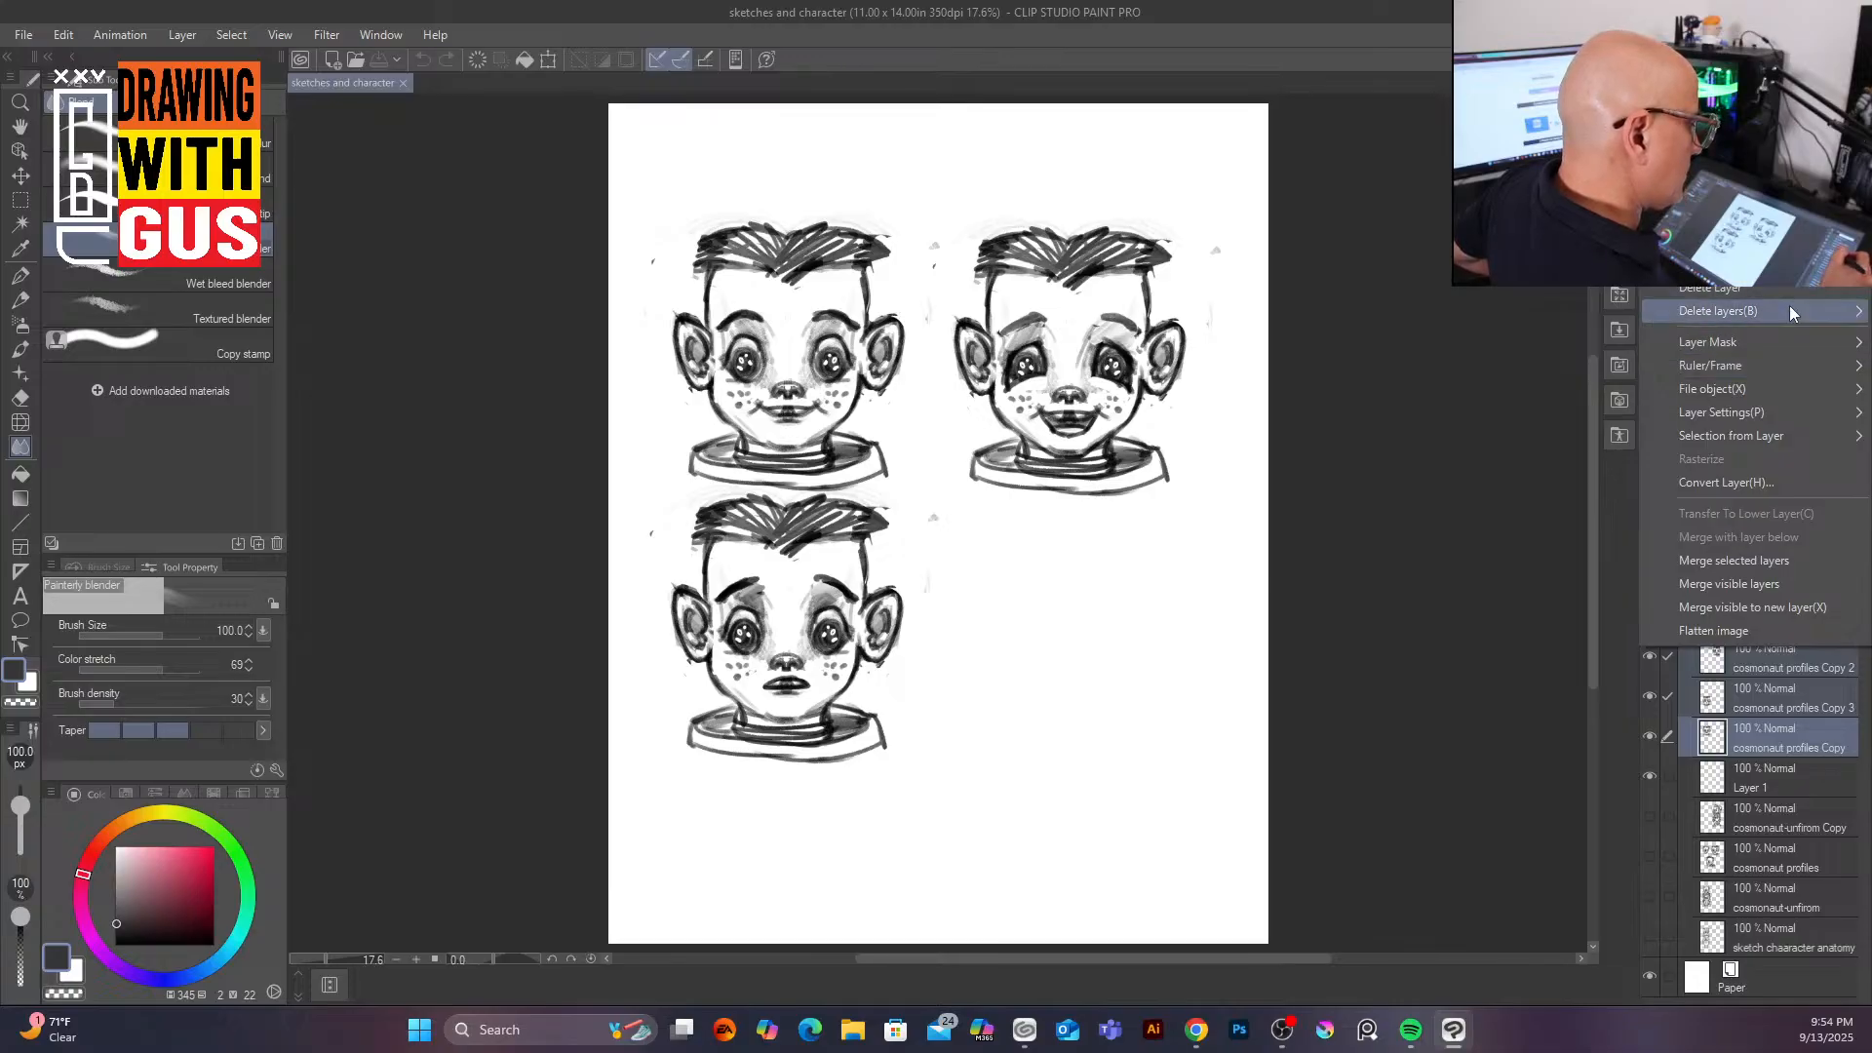
mouse_move(1798, 349)
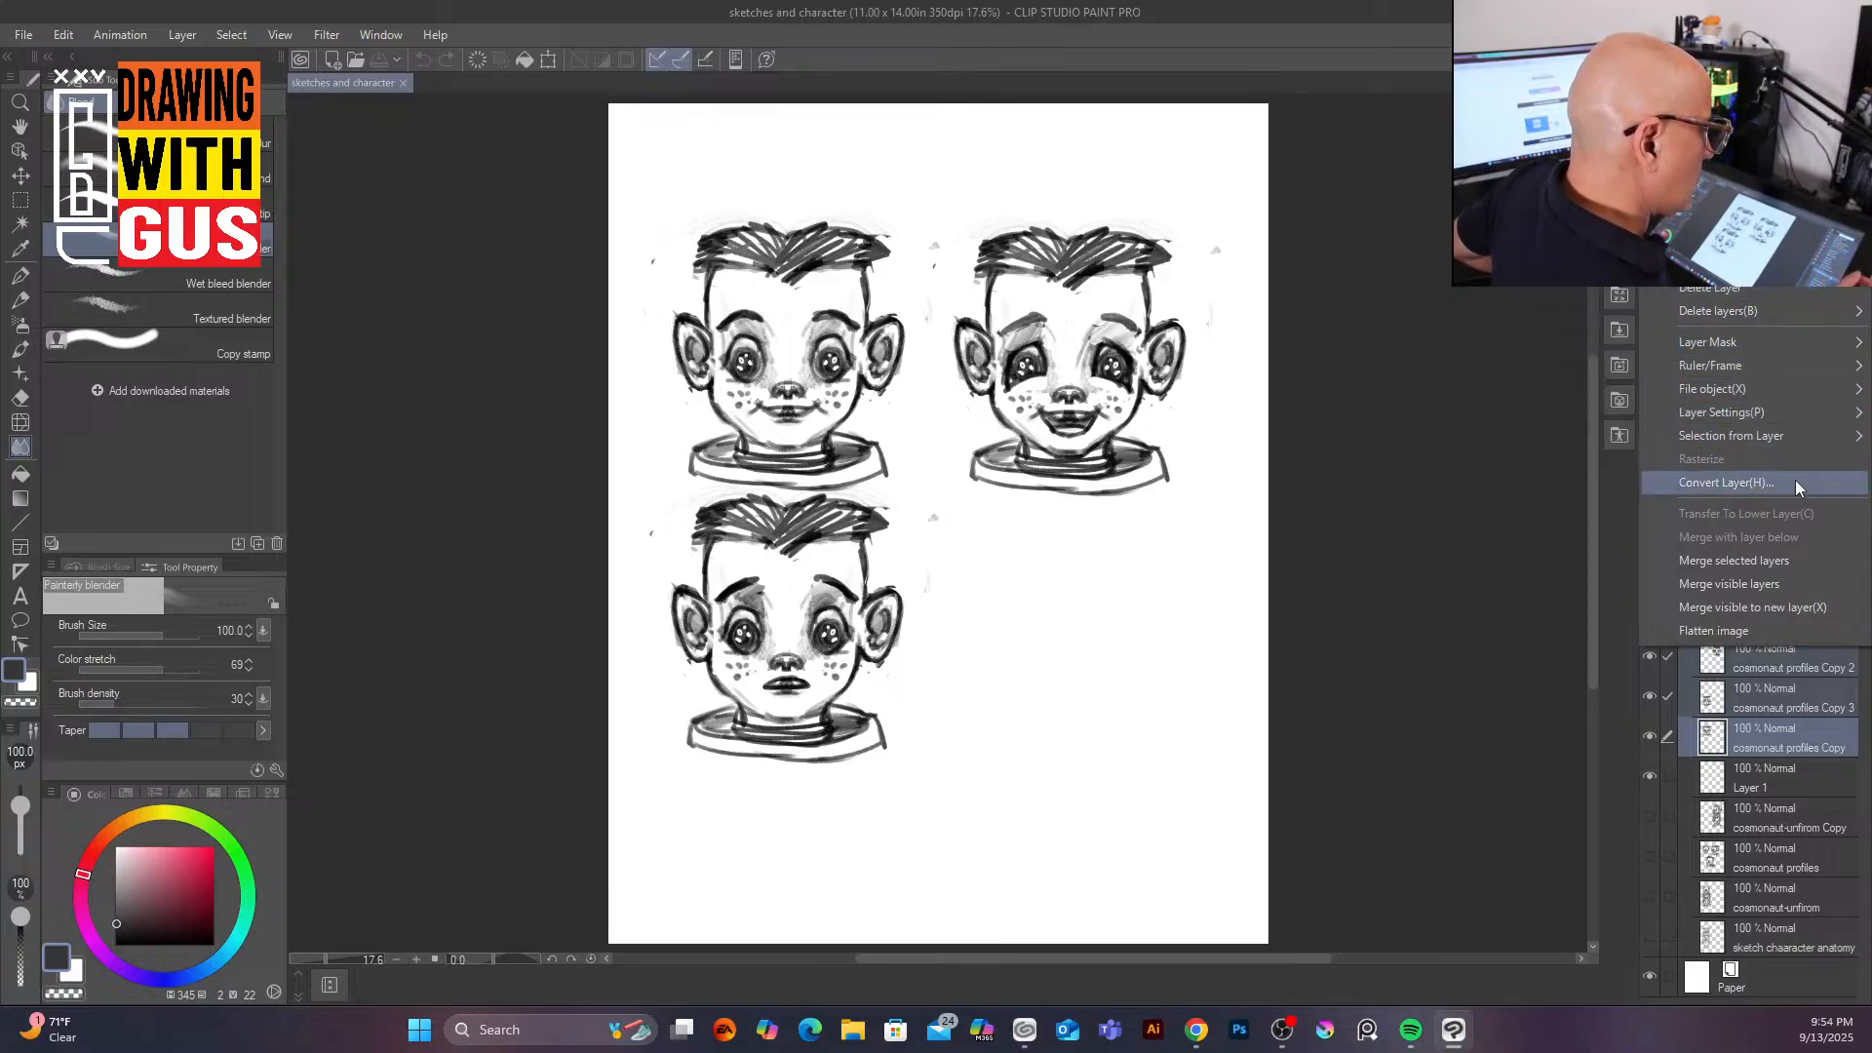
click(1767, 212)
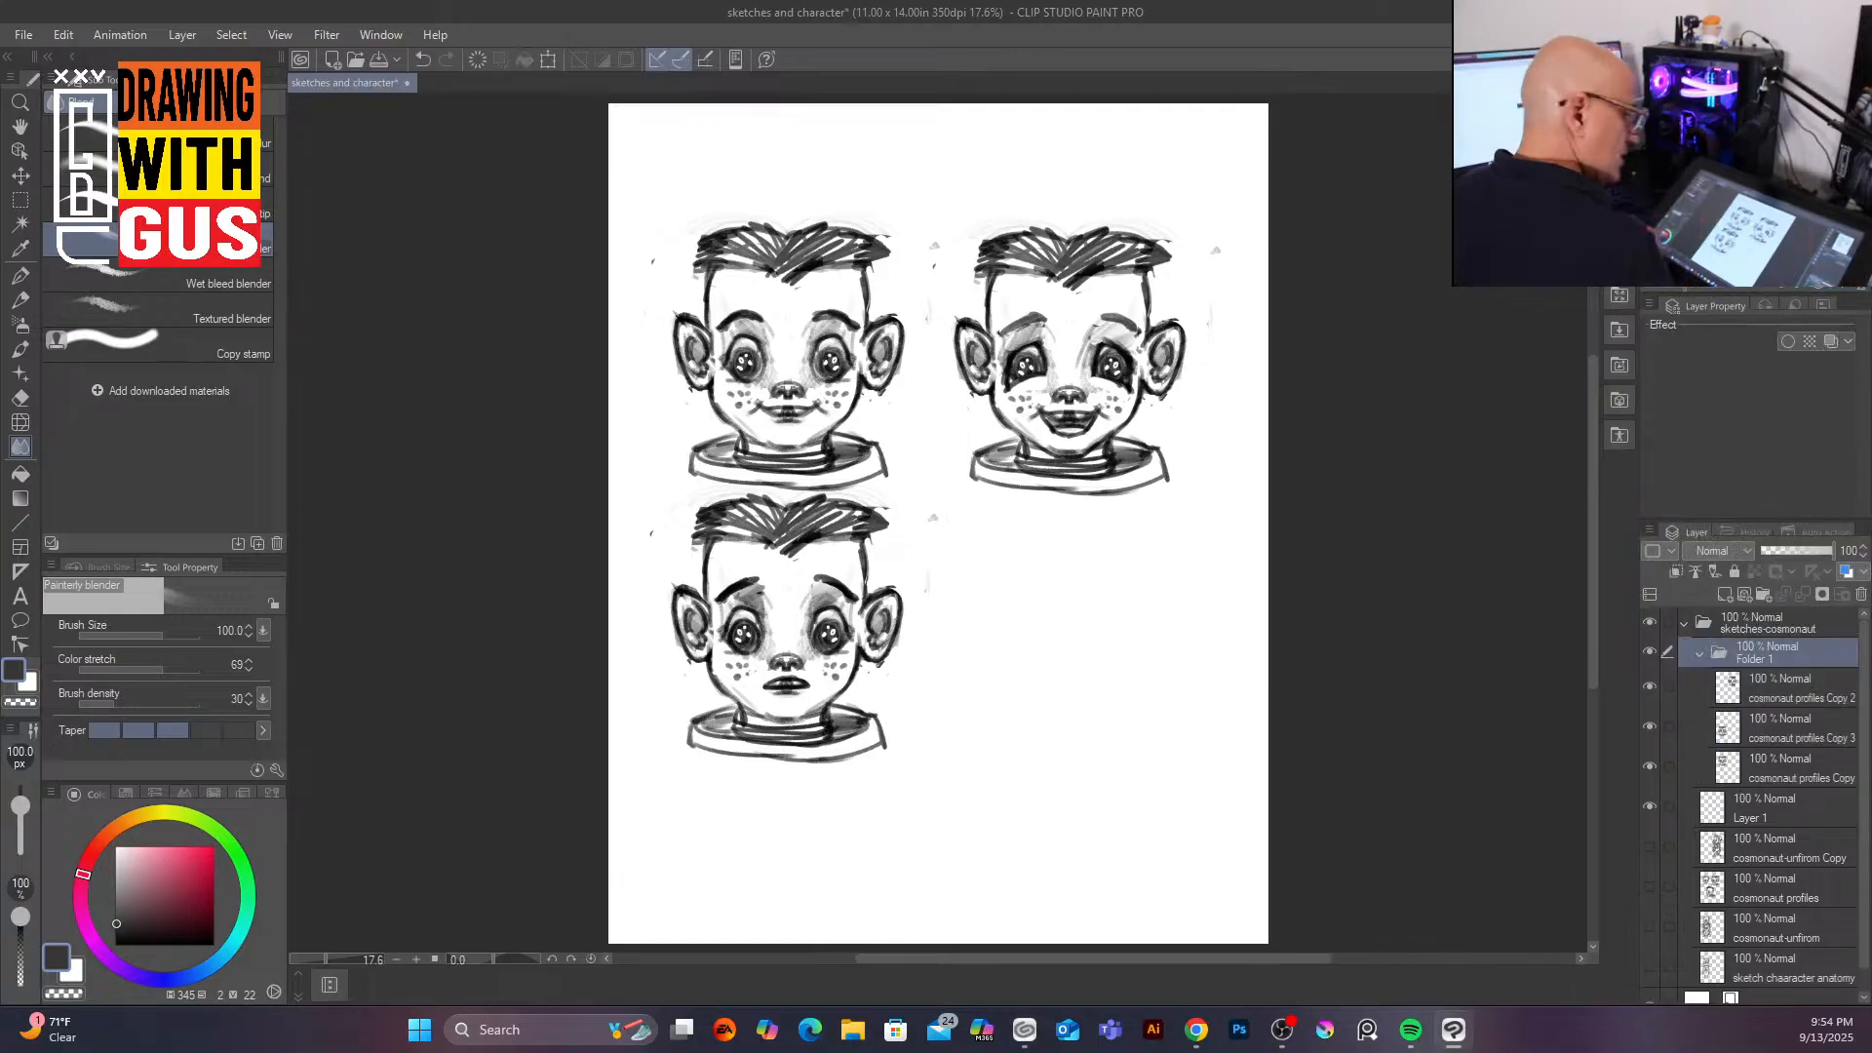
Step: Rename the new folder to 'expressions'
double_click(1773, 655)
text(ex)
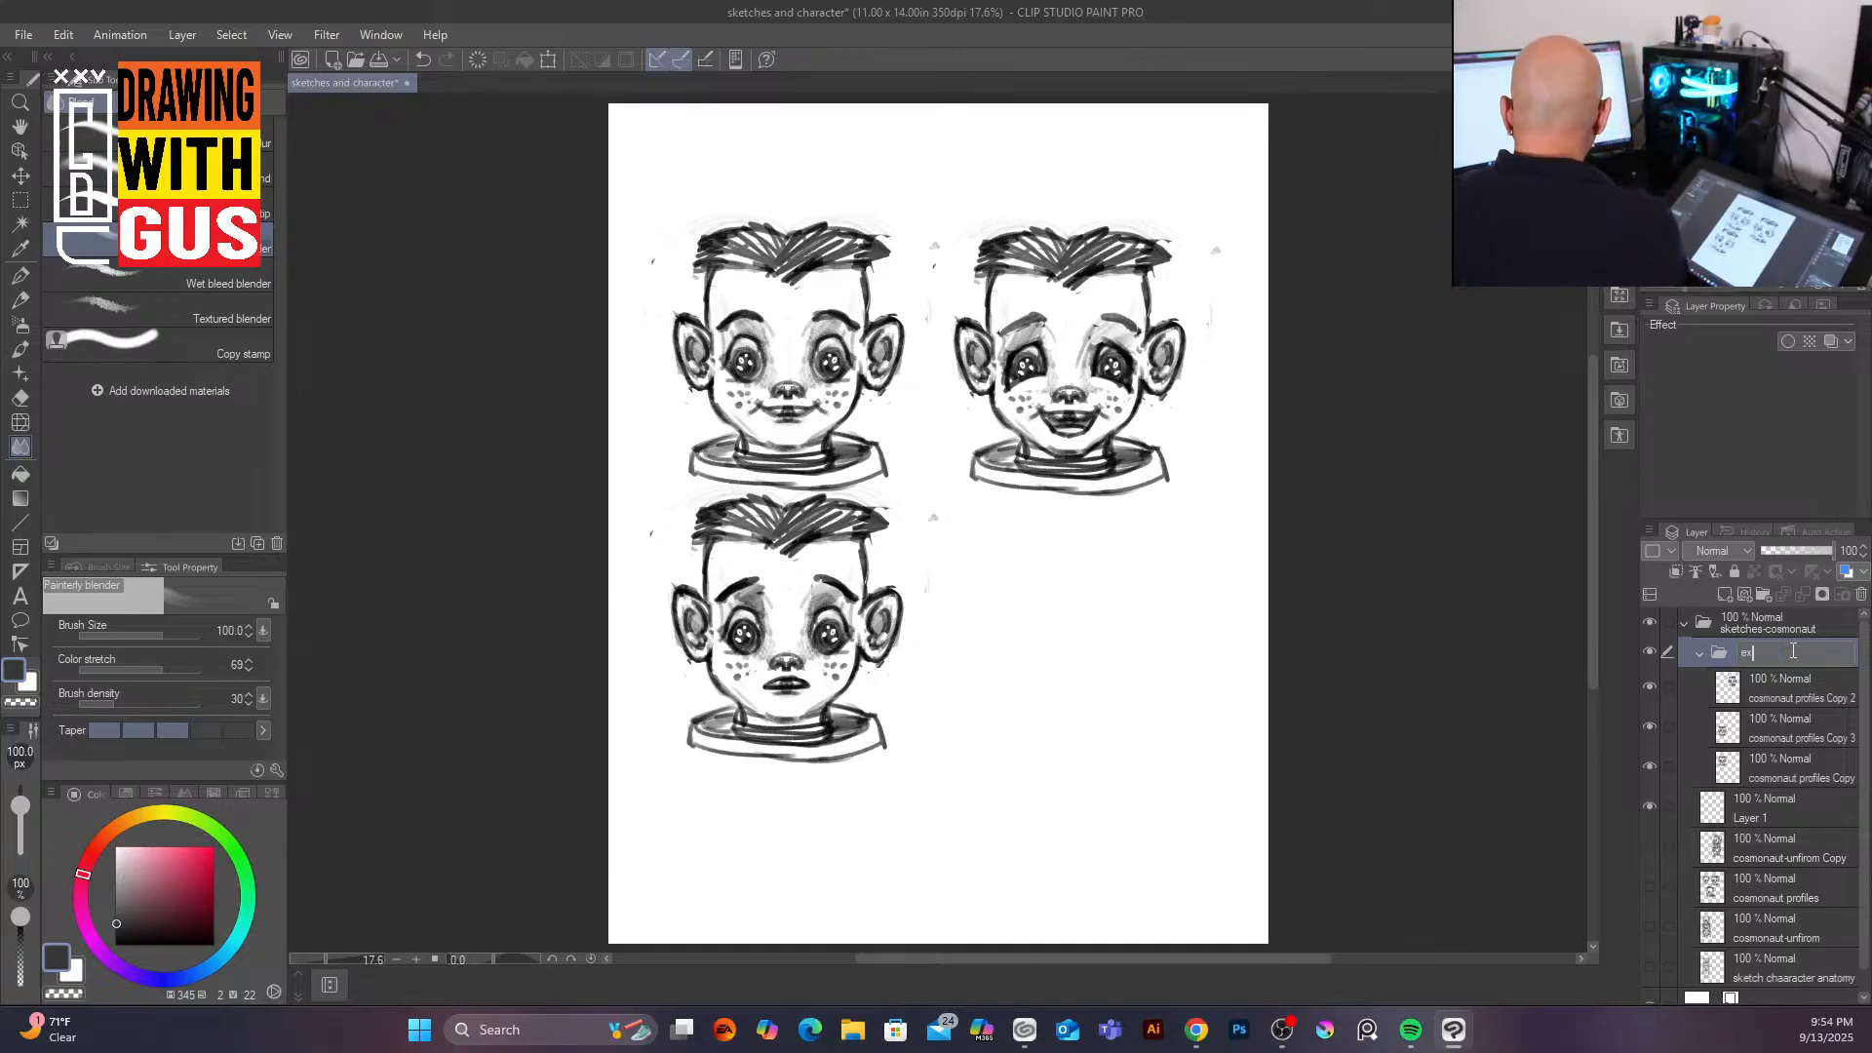
text(pressions)
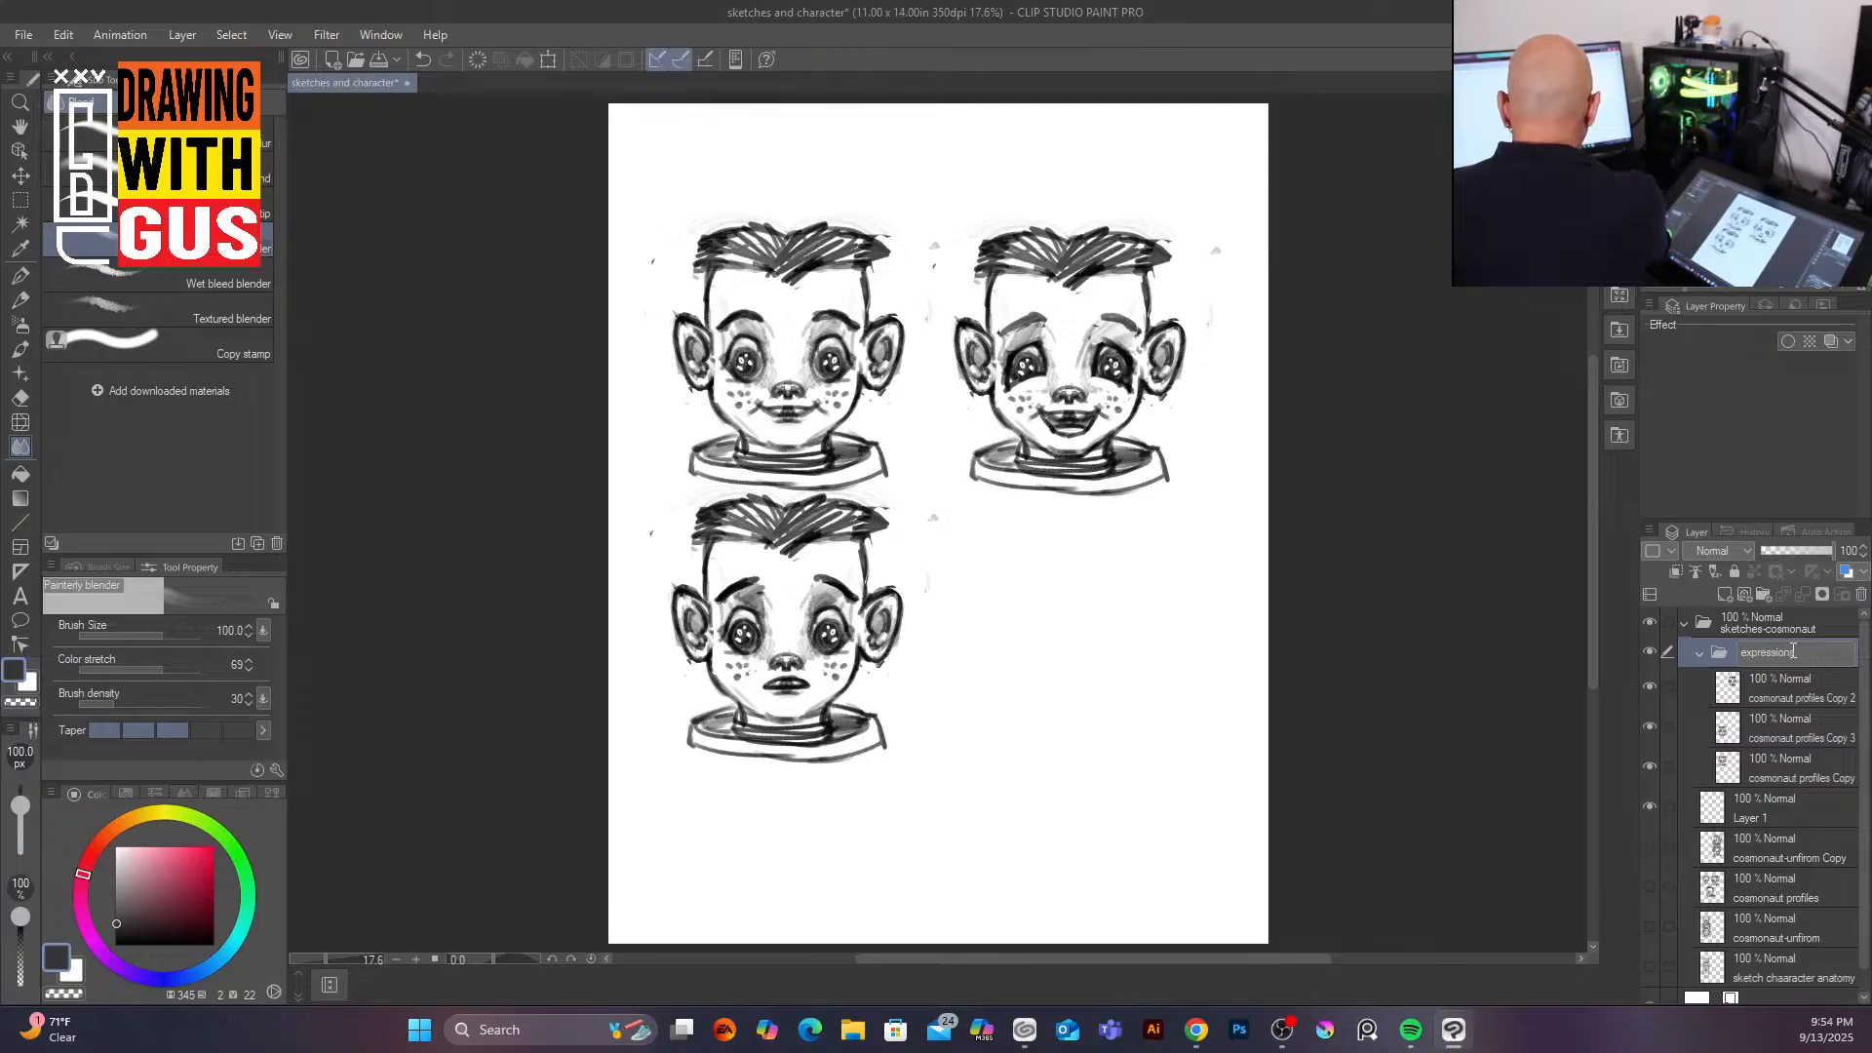
key(Return)
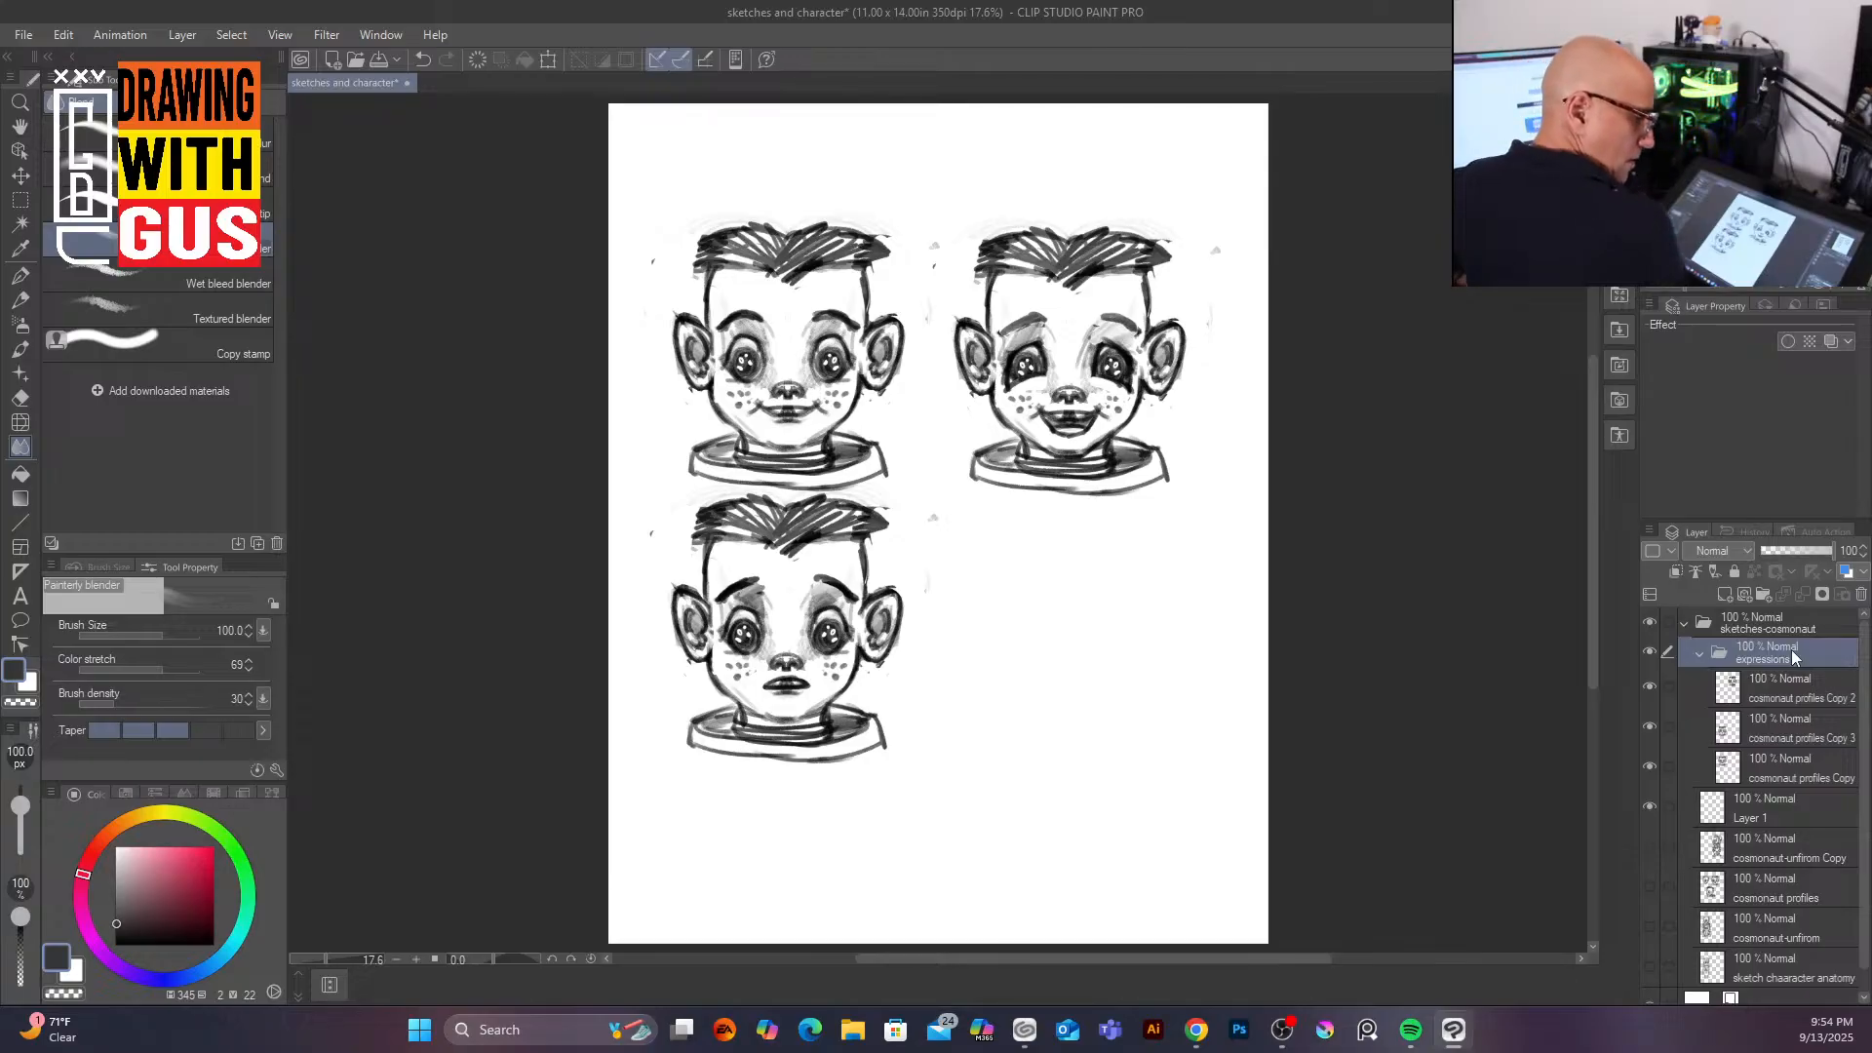
Step: Collapse and hide the expressions folder, and show the cosmonaut-unifrom Copy layer
click(1702, 653)
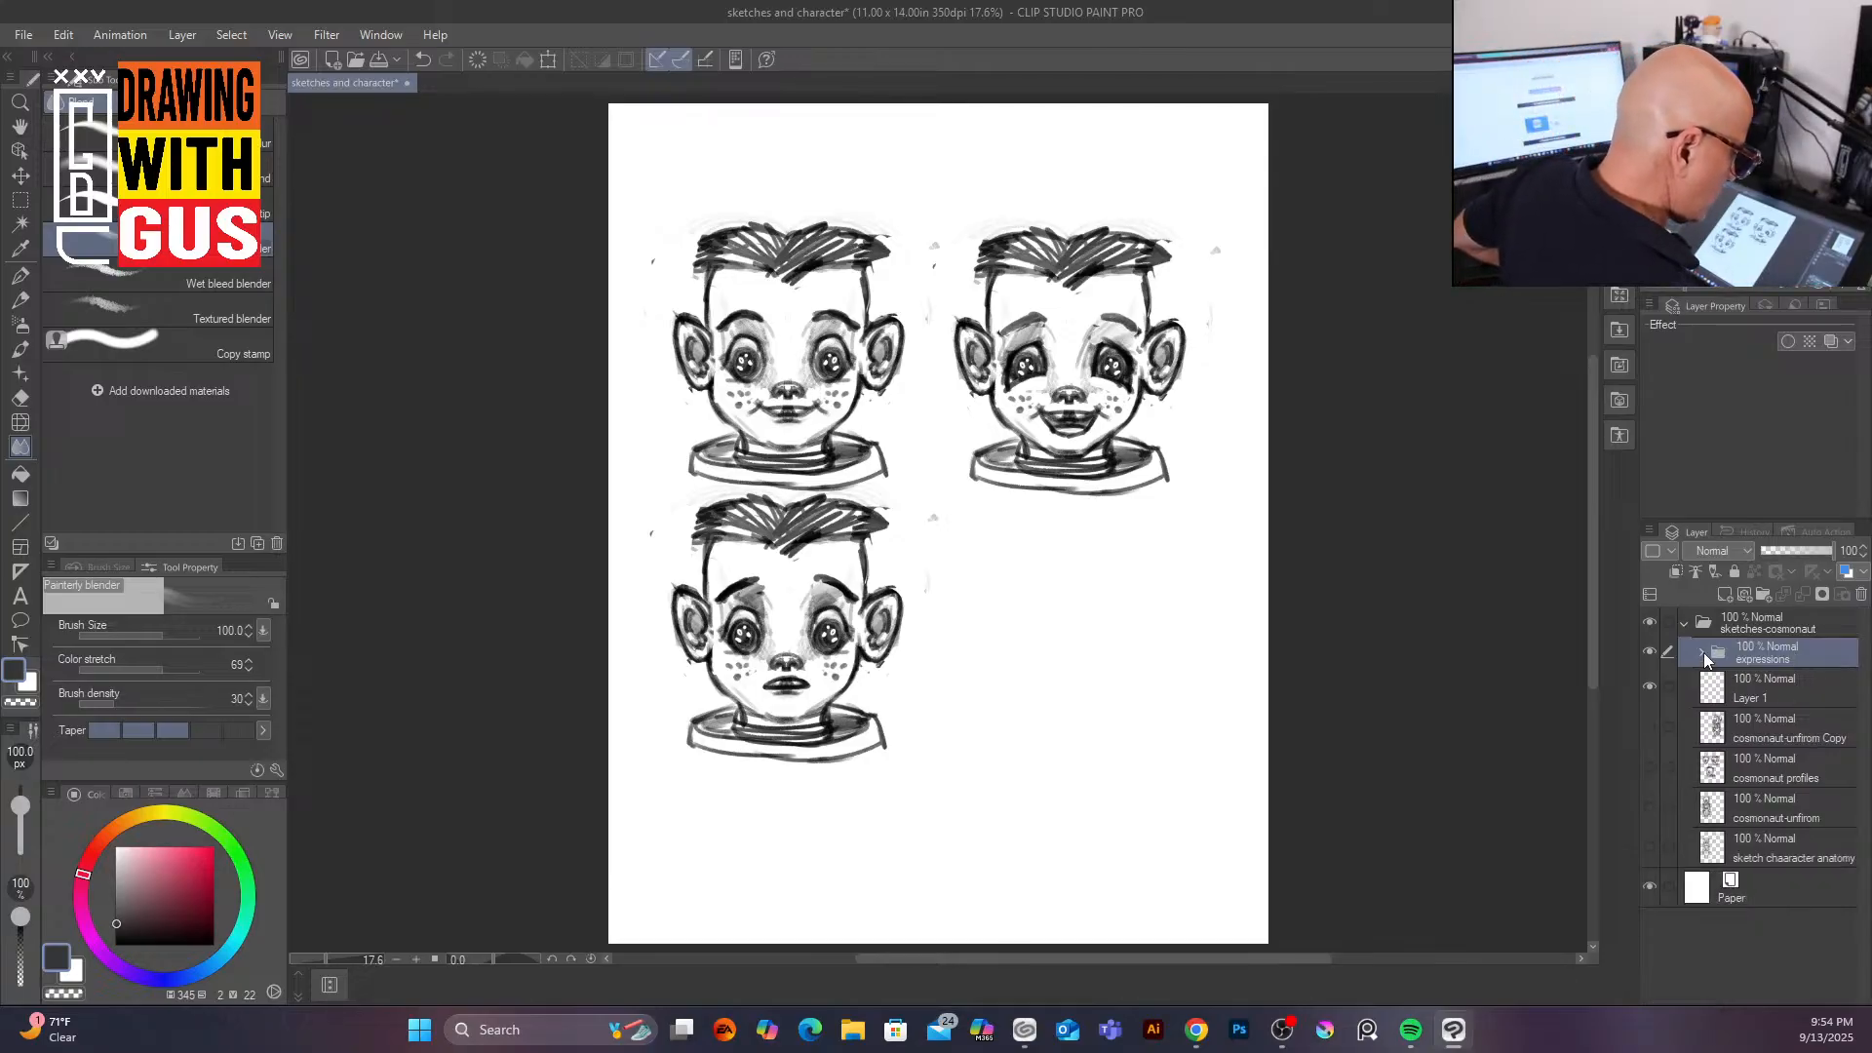
click(1792, 731)
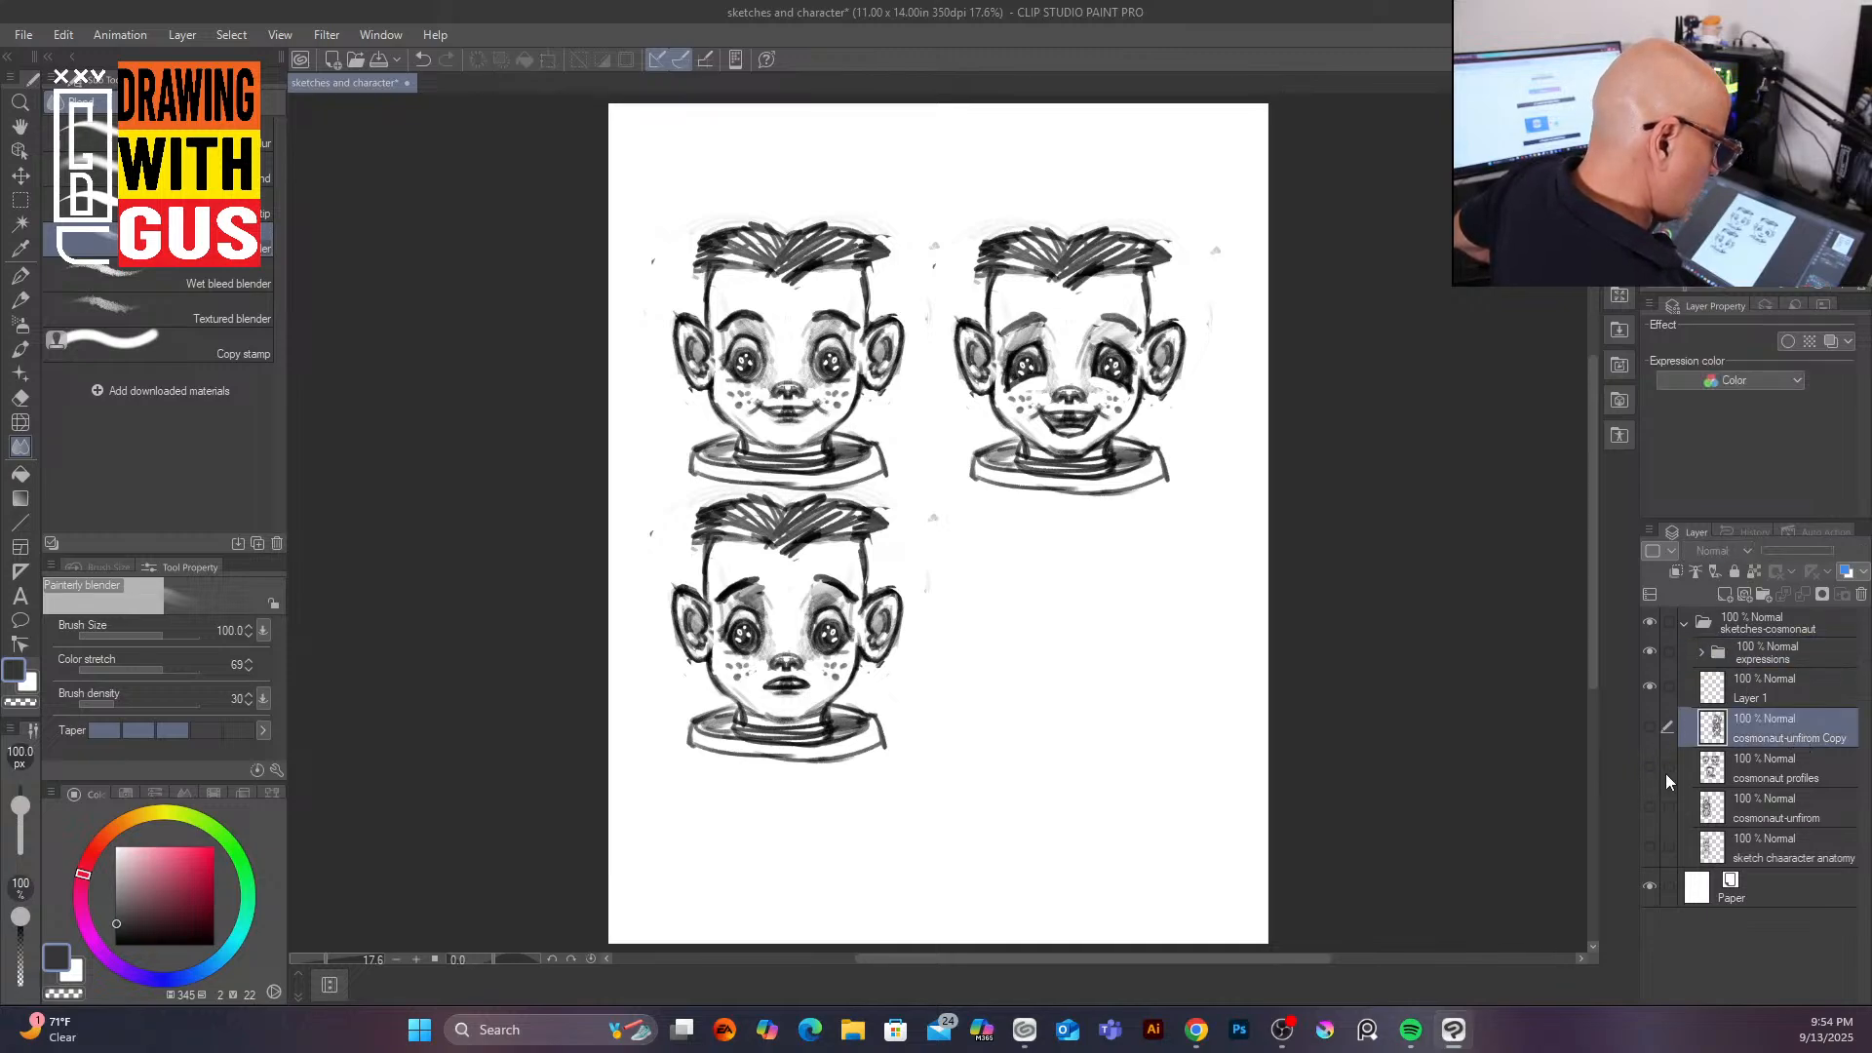
click(1650, 651)
click(1650, 727)
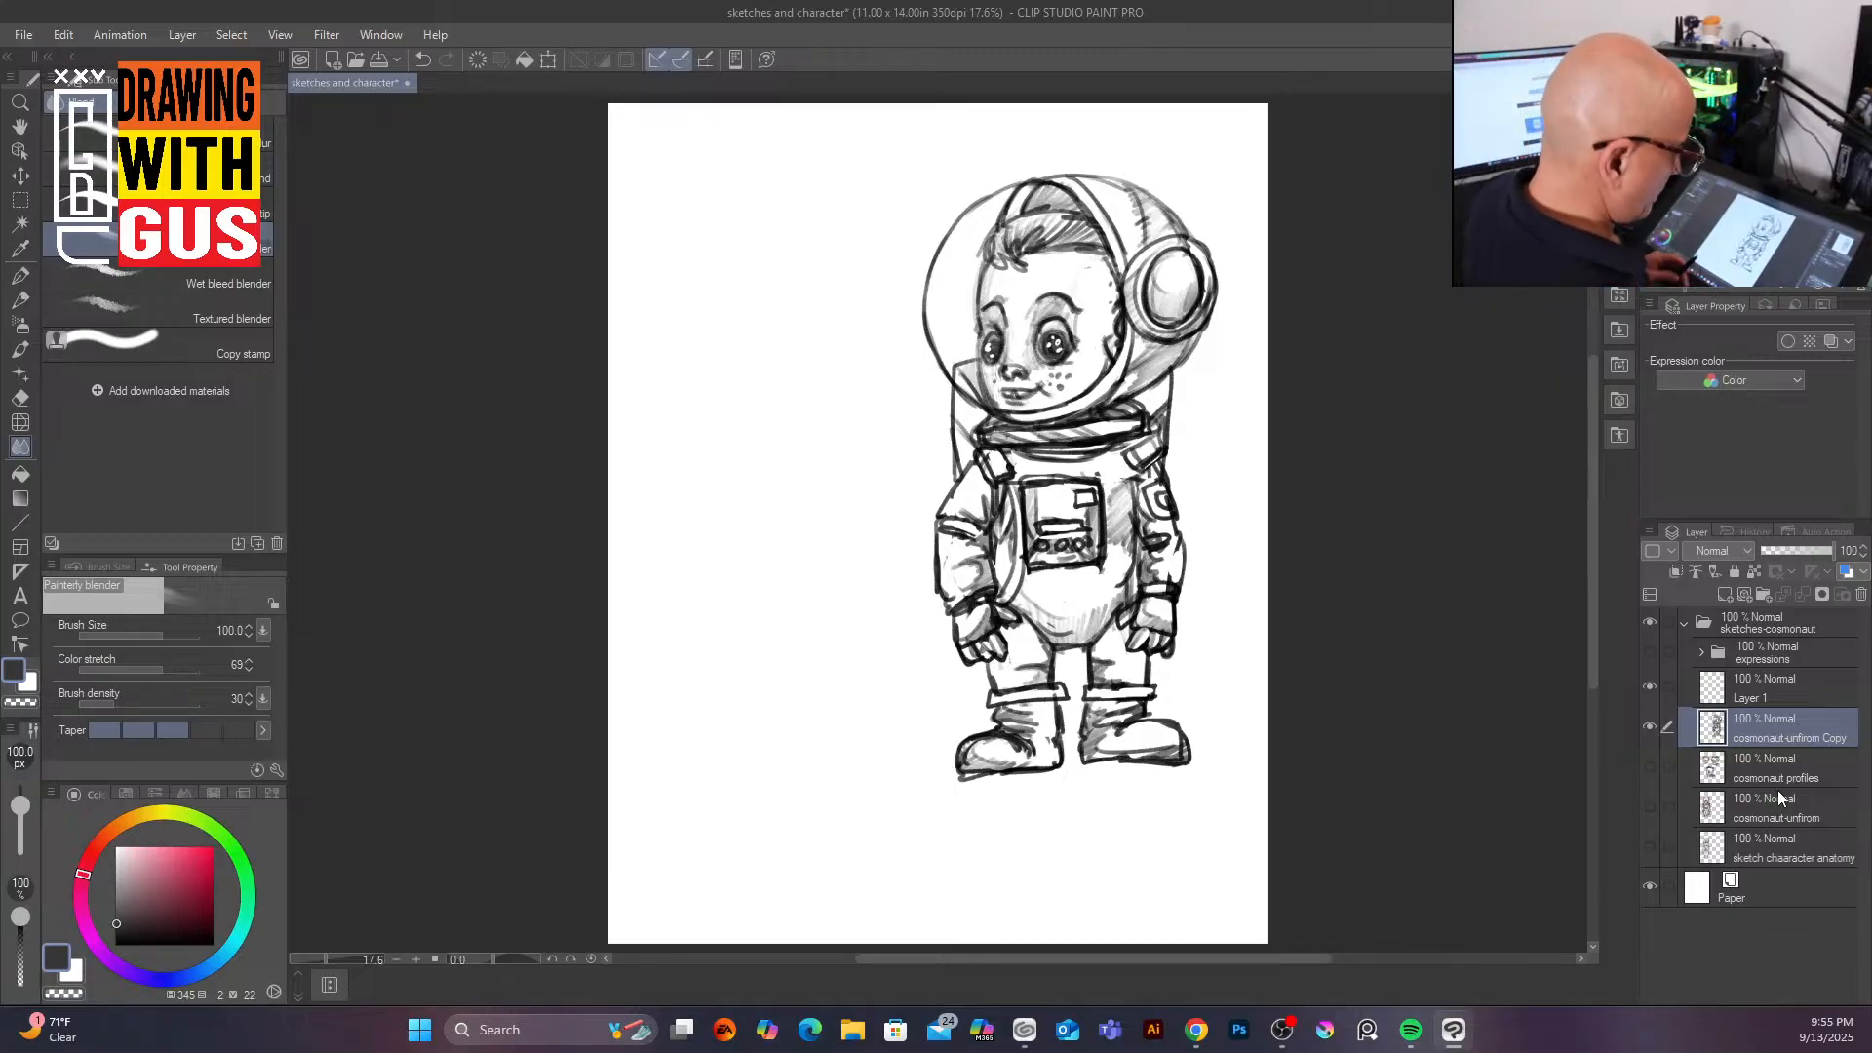
Step: Hide the cosmonaut-unifrom Copy layer and show the cosmonaut profiles layer instead
click(1782, 772)
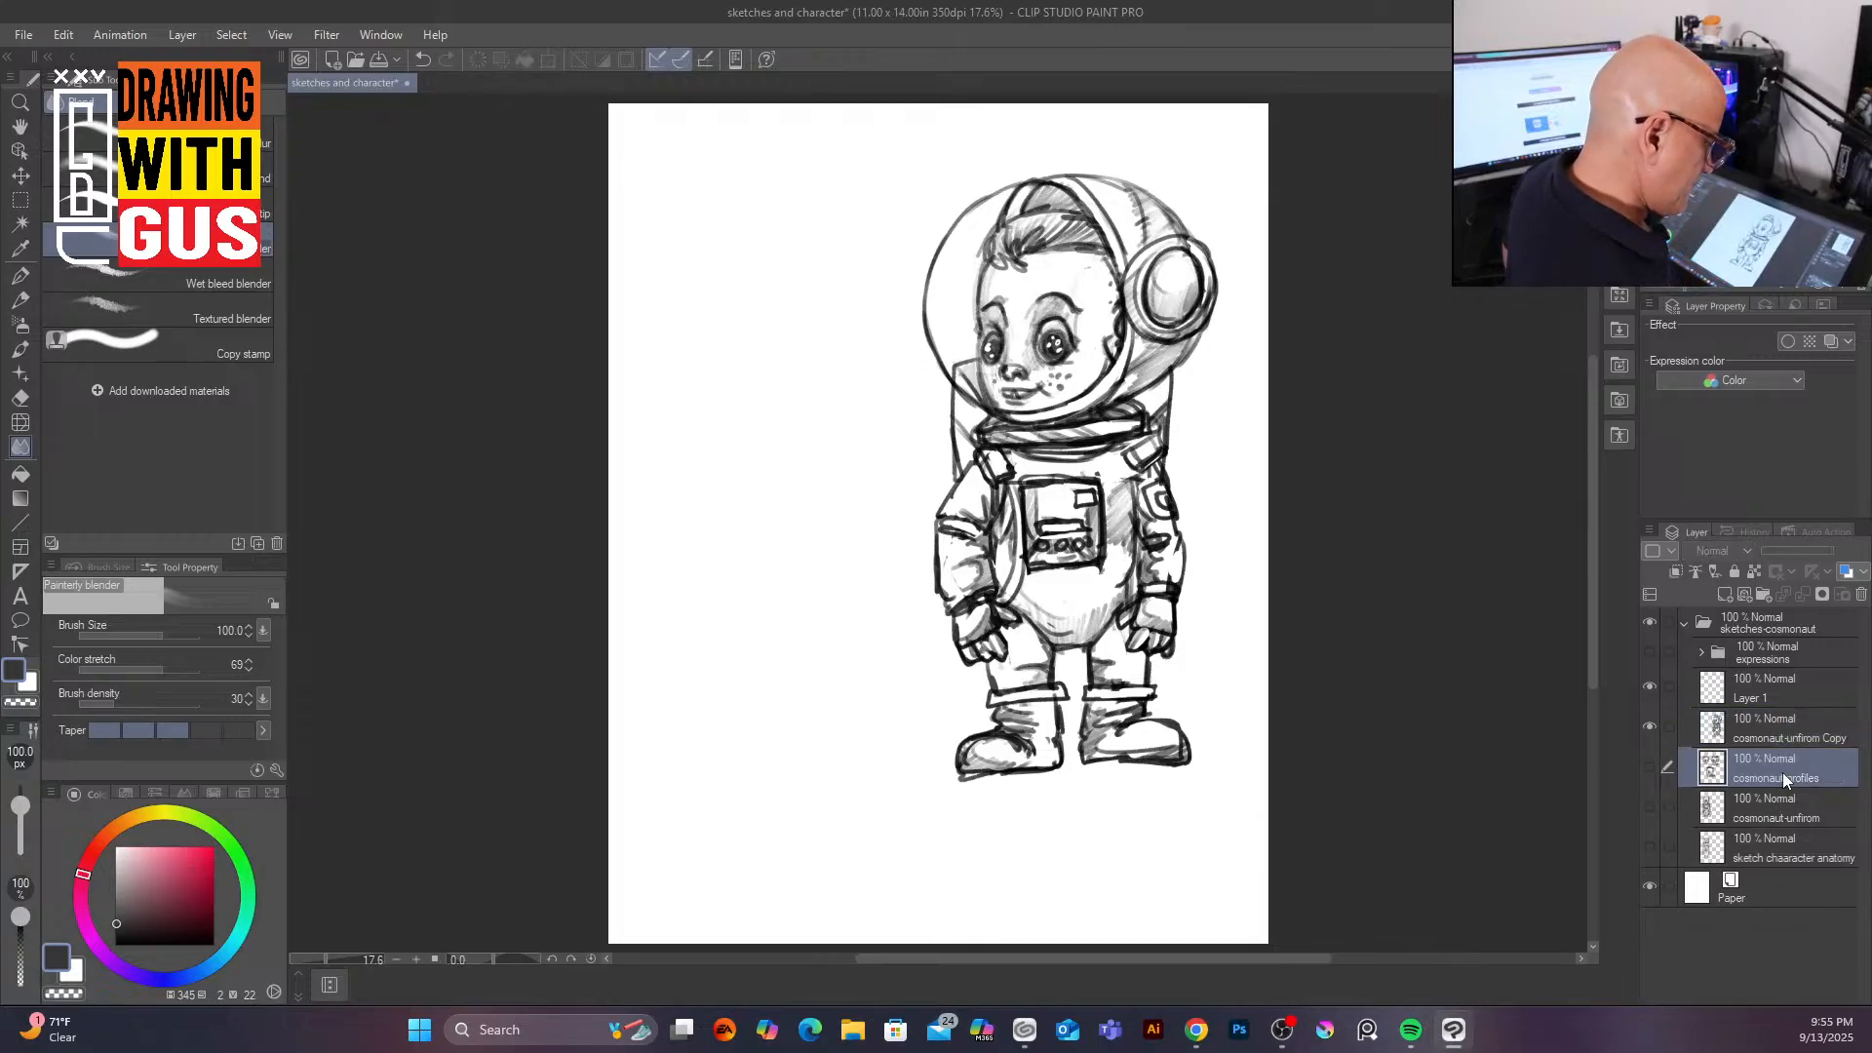
click(1650, 727)
click(1651, 766)
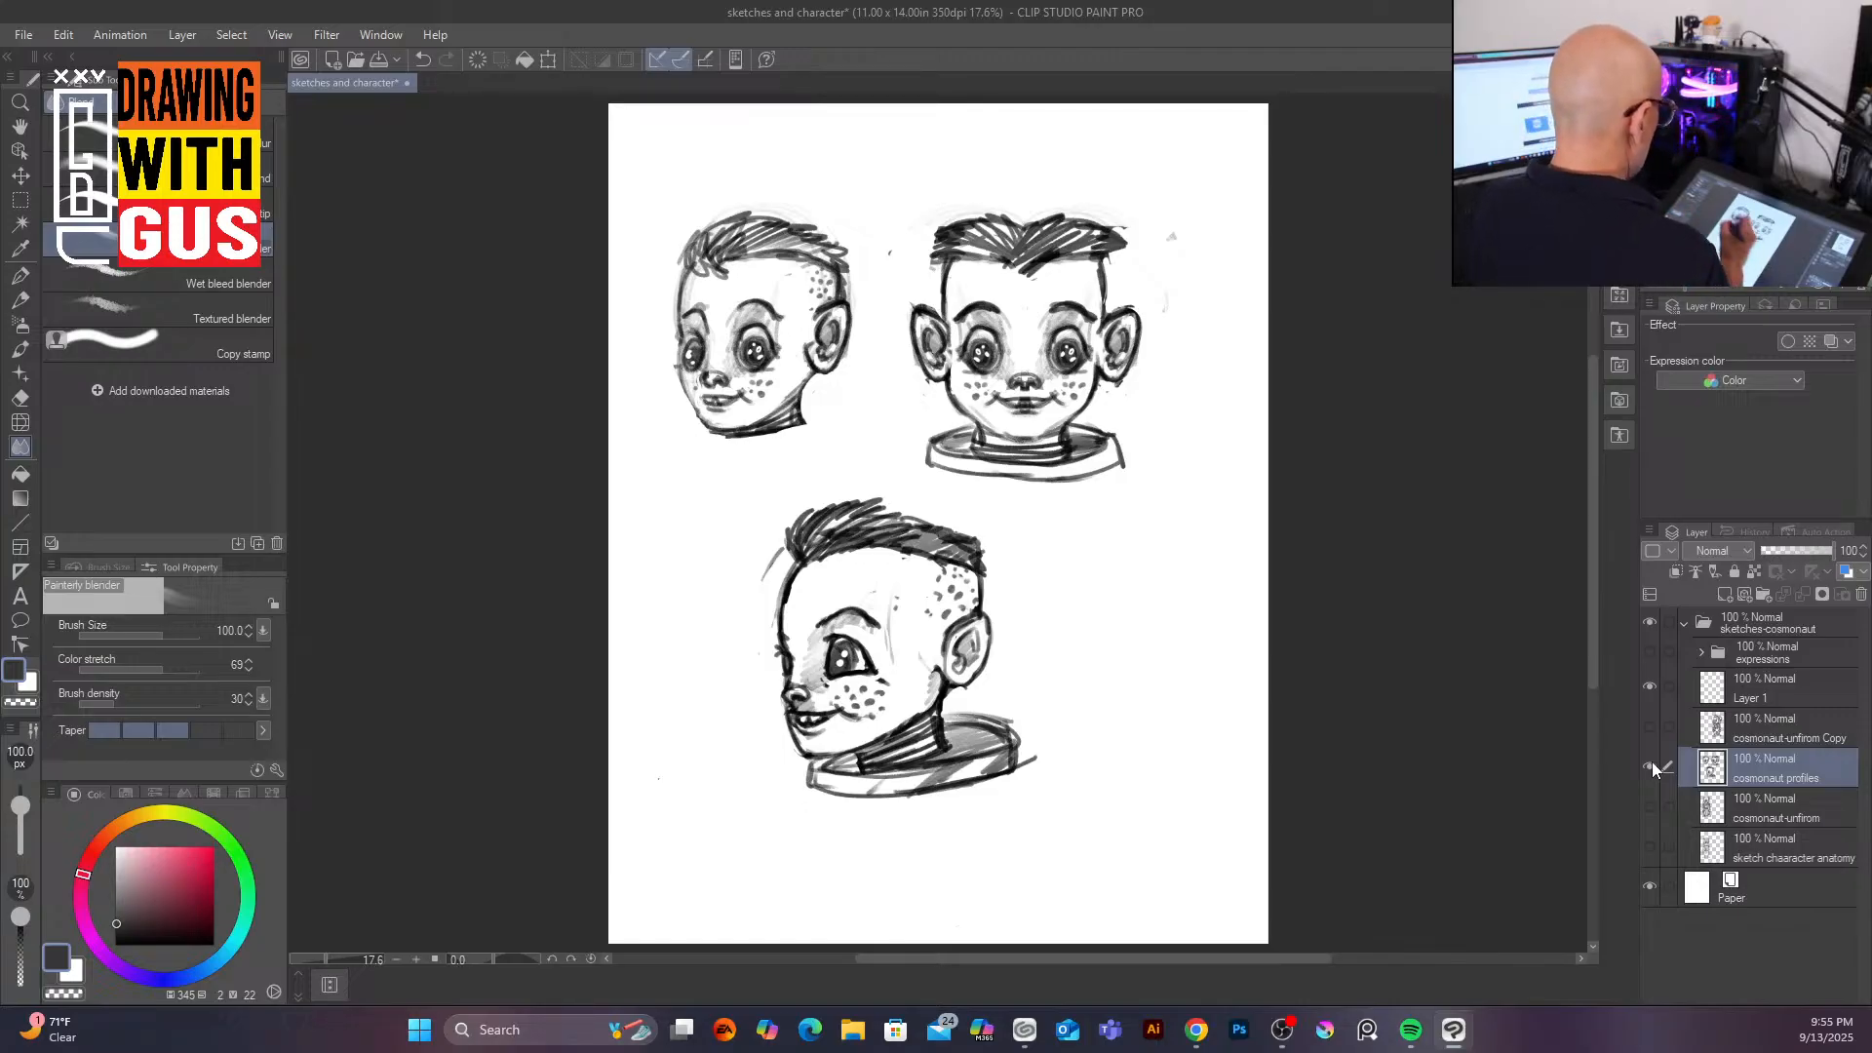
click(24, 34)
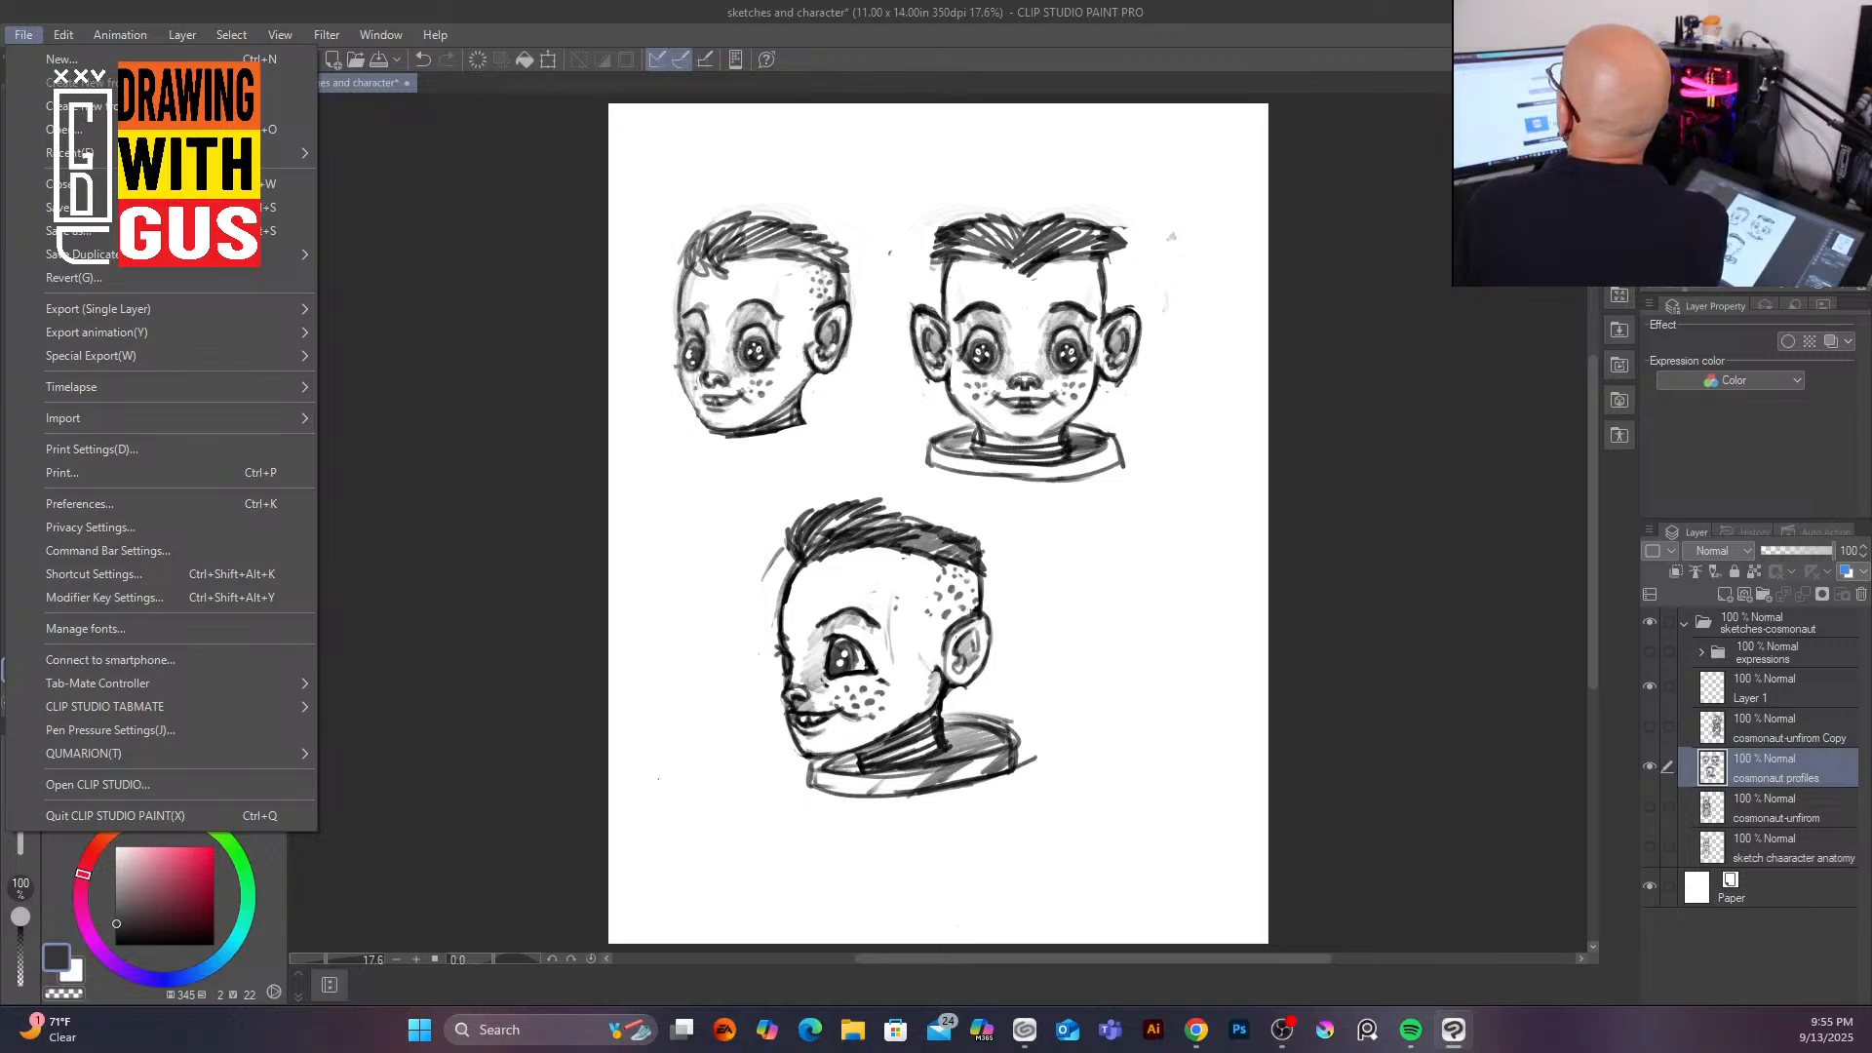
key(alt+Tab)
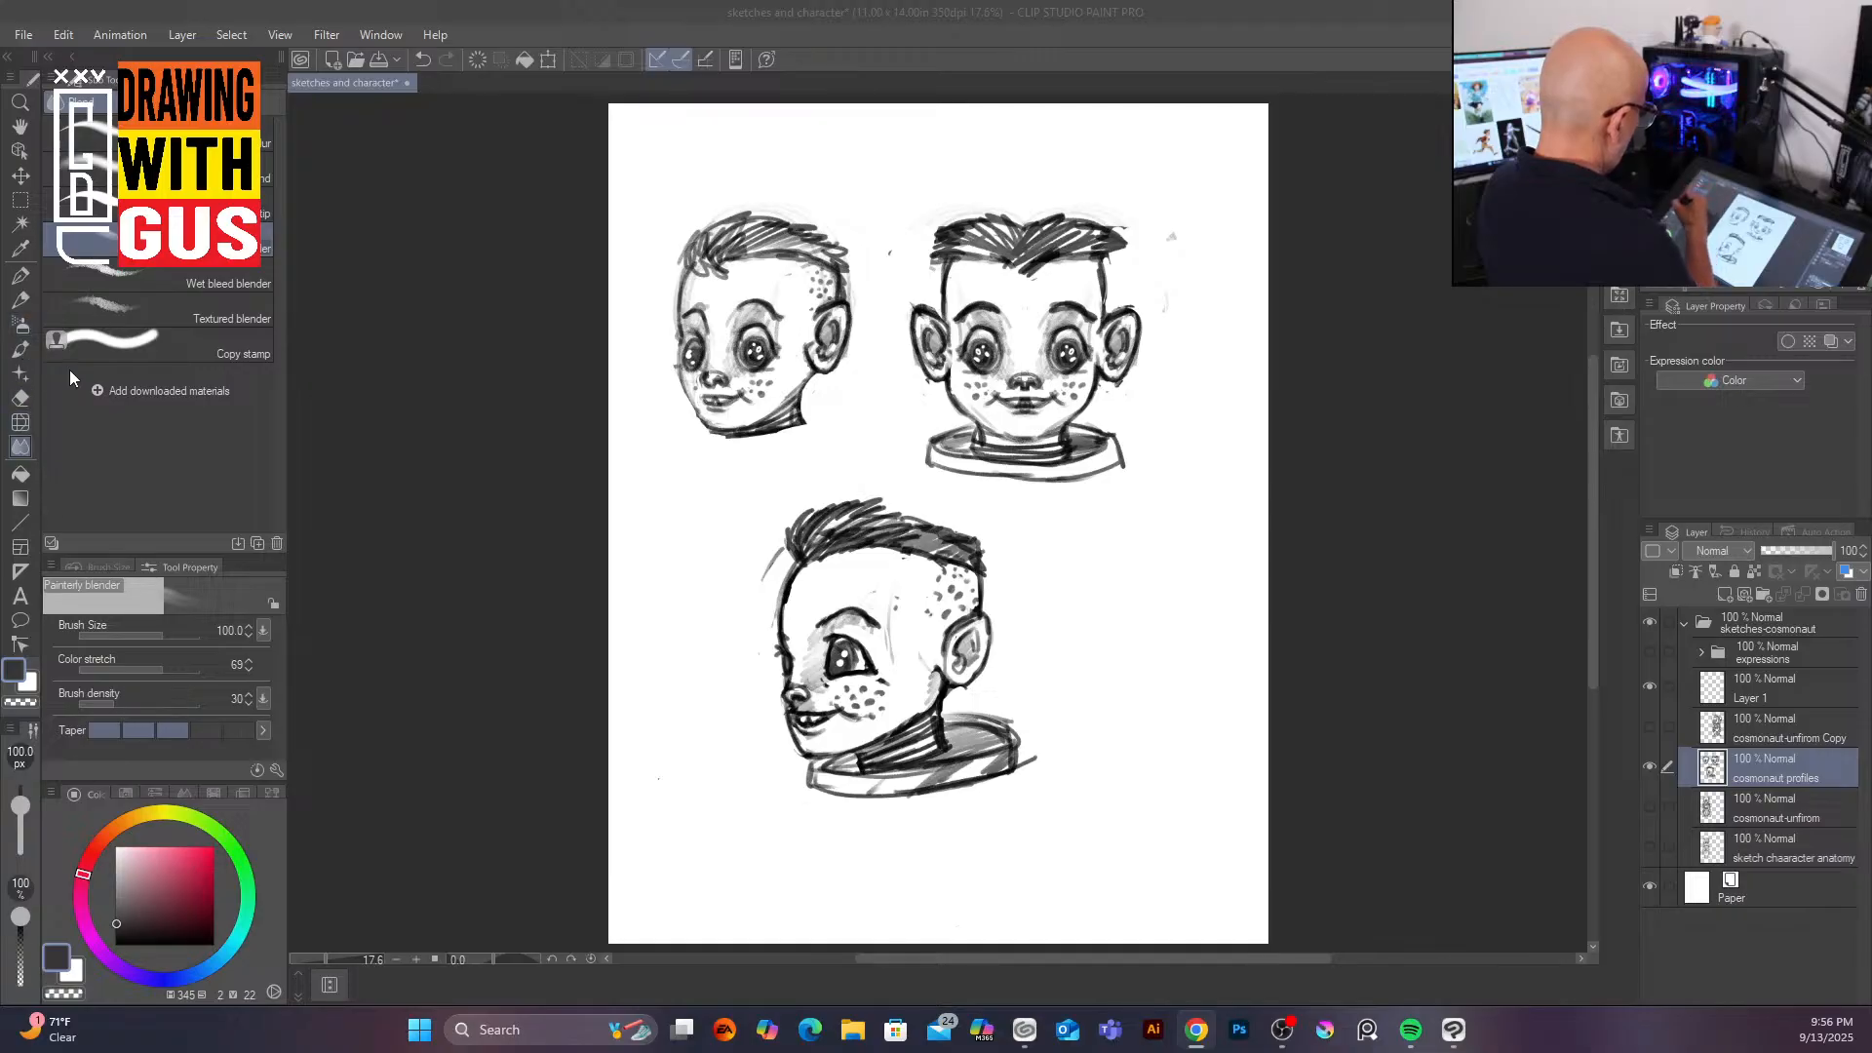
Step: Lasso-select the lower profile head on the cosmonaut profiles layer
click(21, 202)
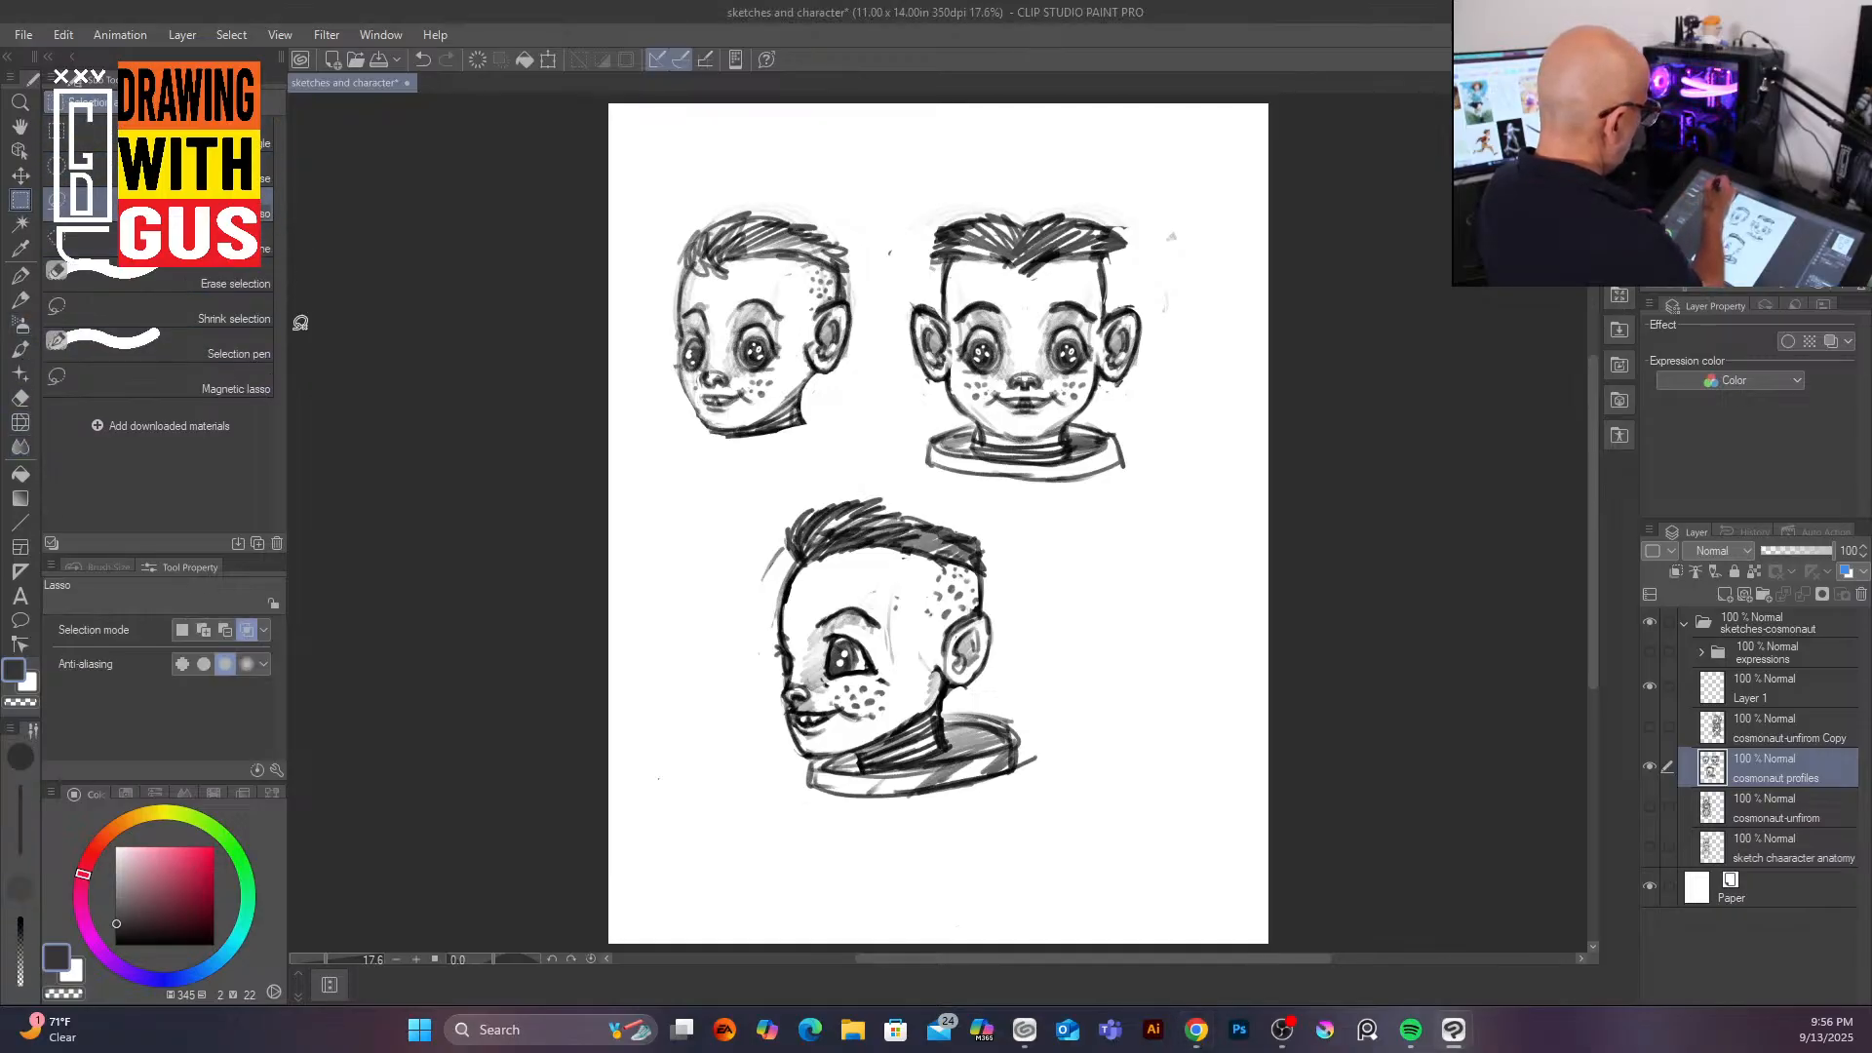
mouse_move(849, 471)
mouse_down()
mouse_move(746, 784)
mouse_move(1039, 796)
mouse_move(1057, 588)
mouse_move(954, 475)
mouse_move(850, 470)
mouse_up()
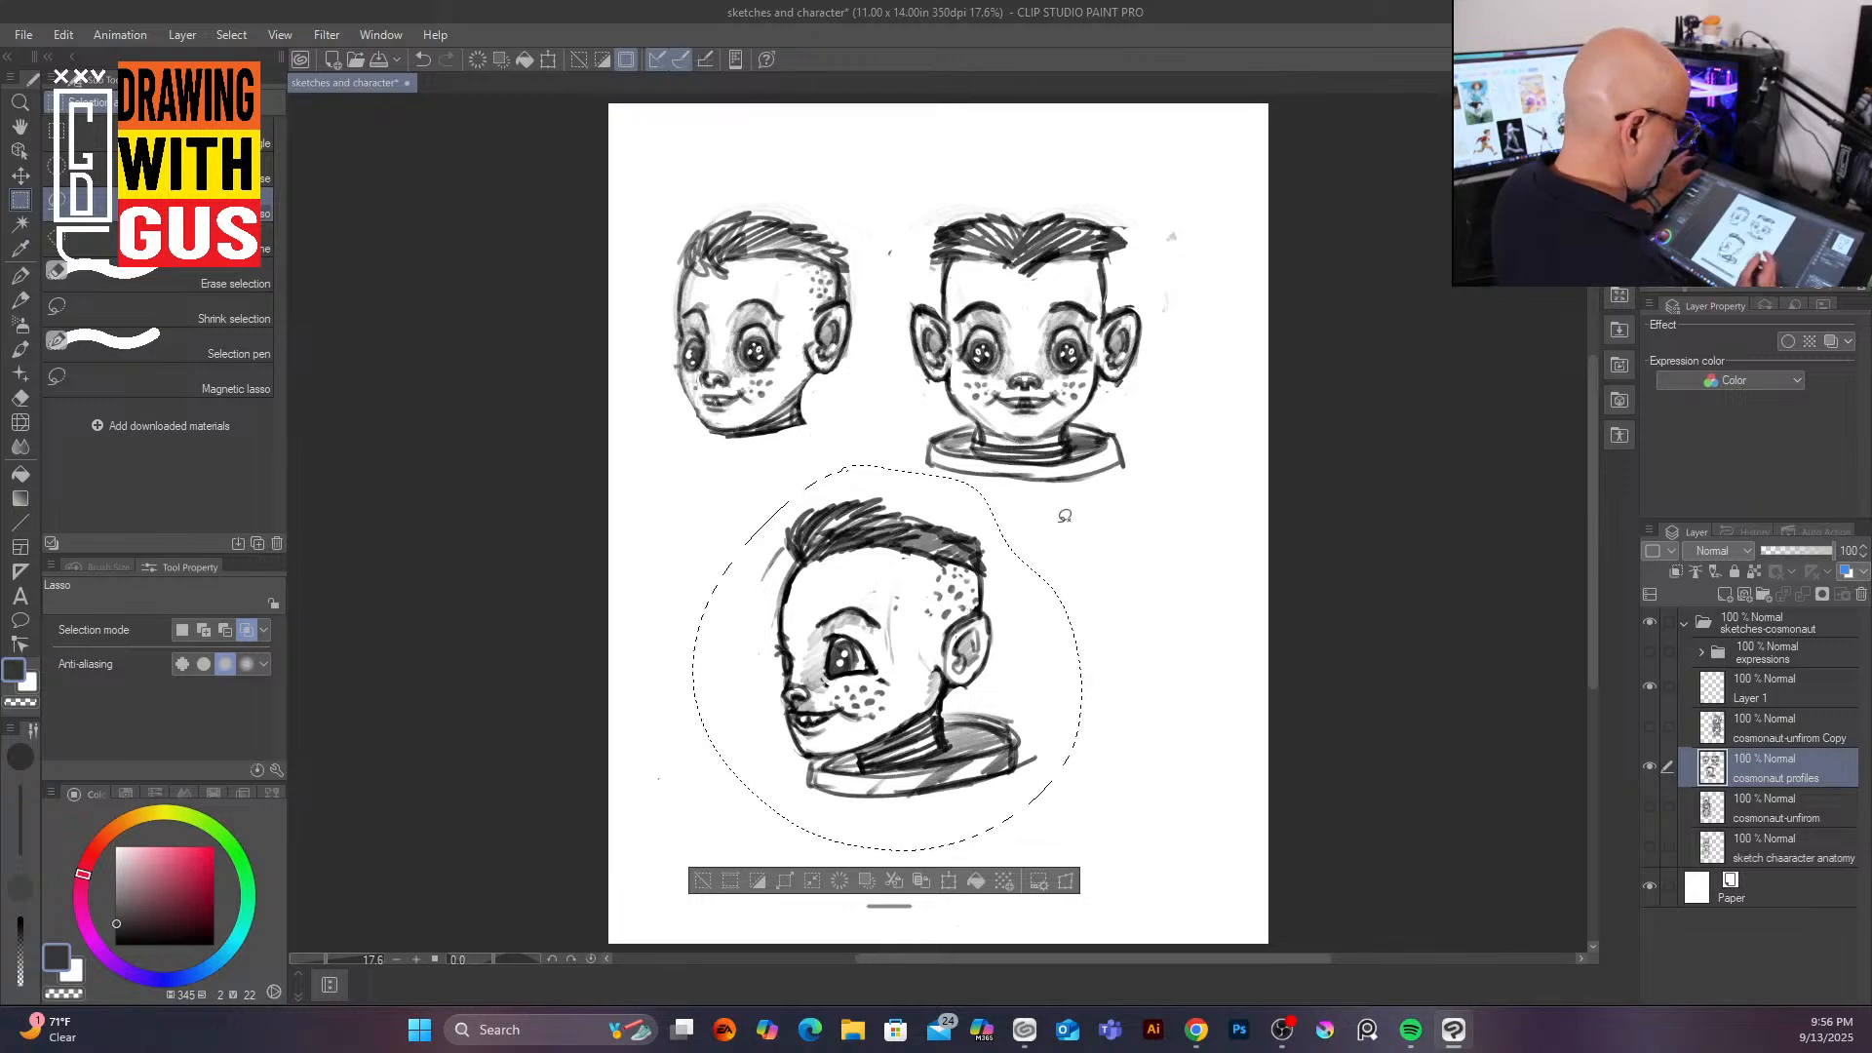
scroll(1032, 610, up, 3)
scroll(1032, 608, down, 4)
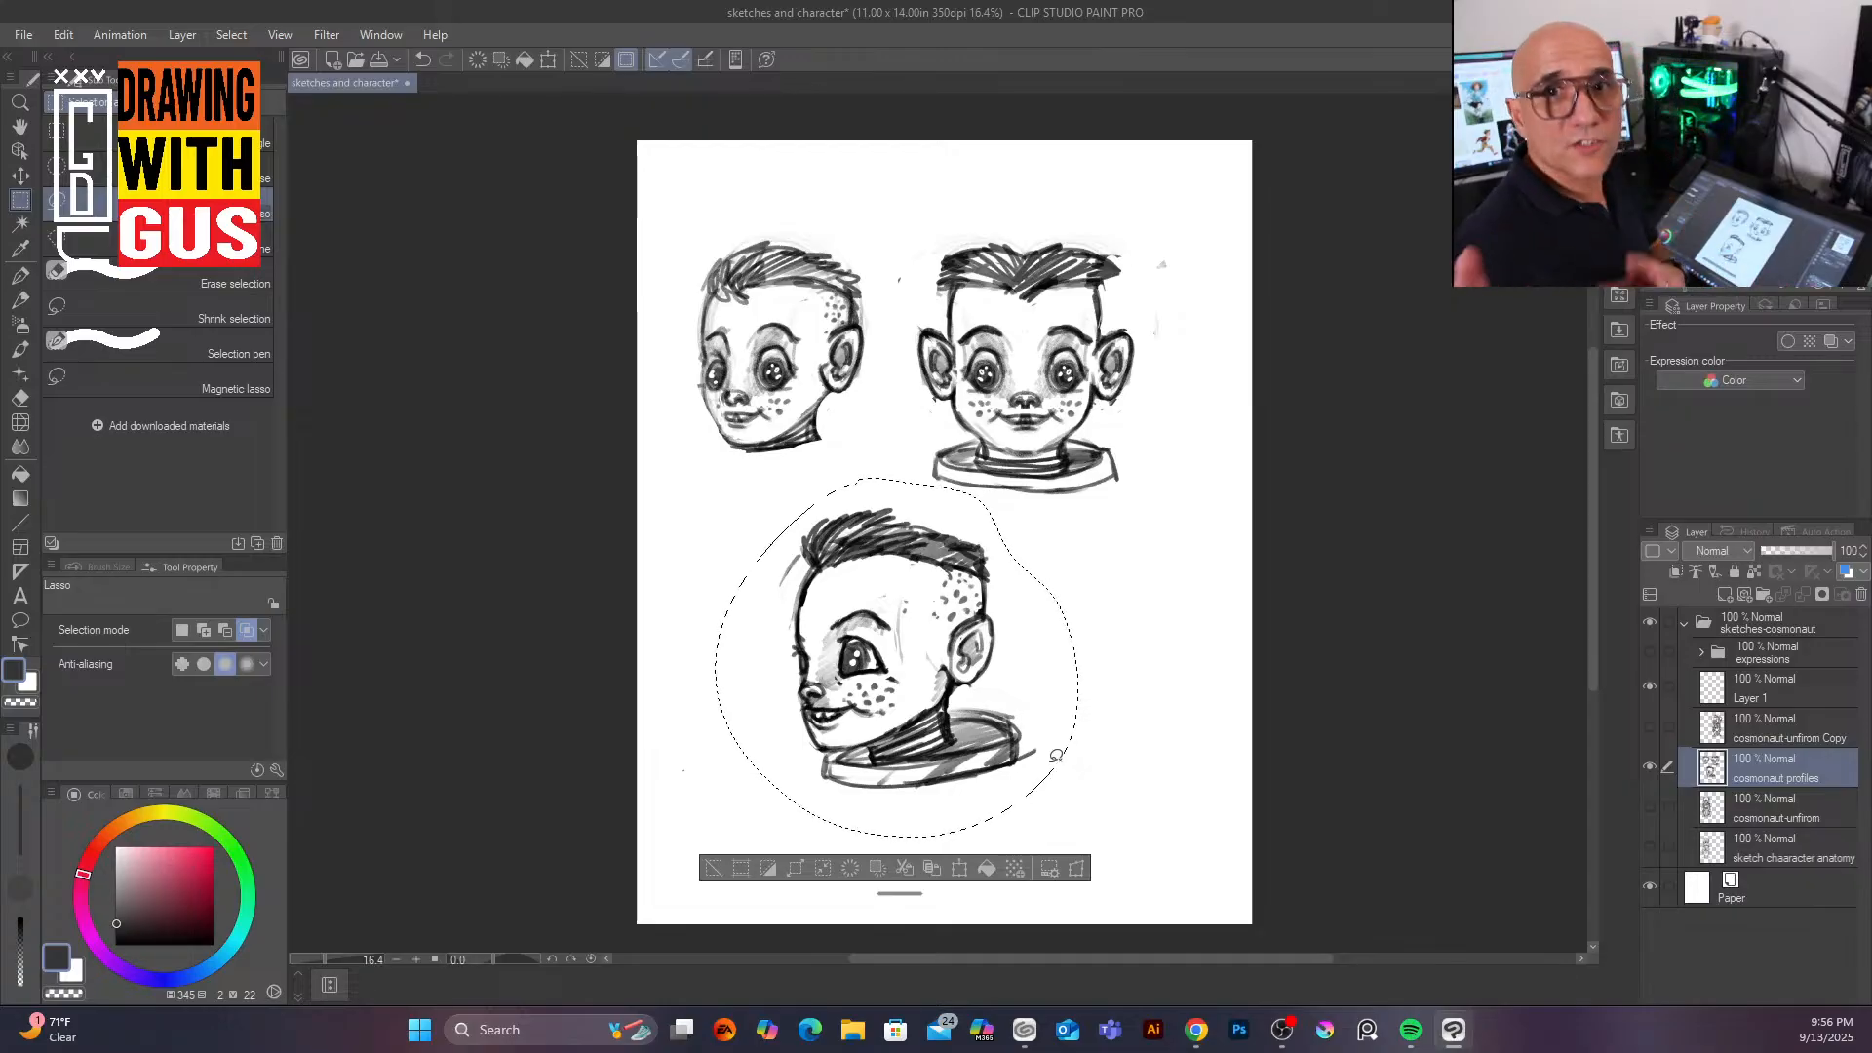
Step: Hide the cosmonaut profiles layer and clear the selection
click(24, 36)
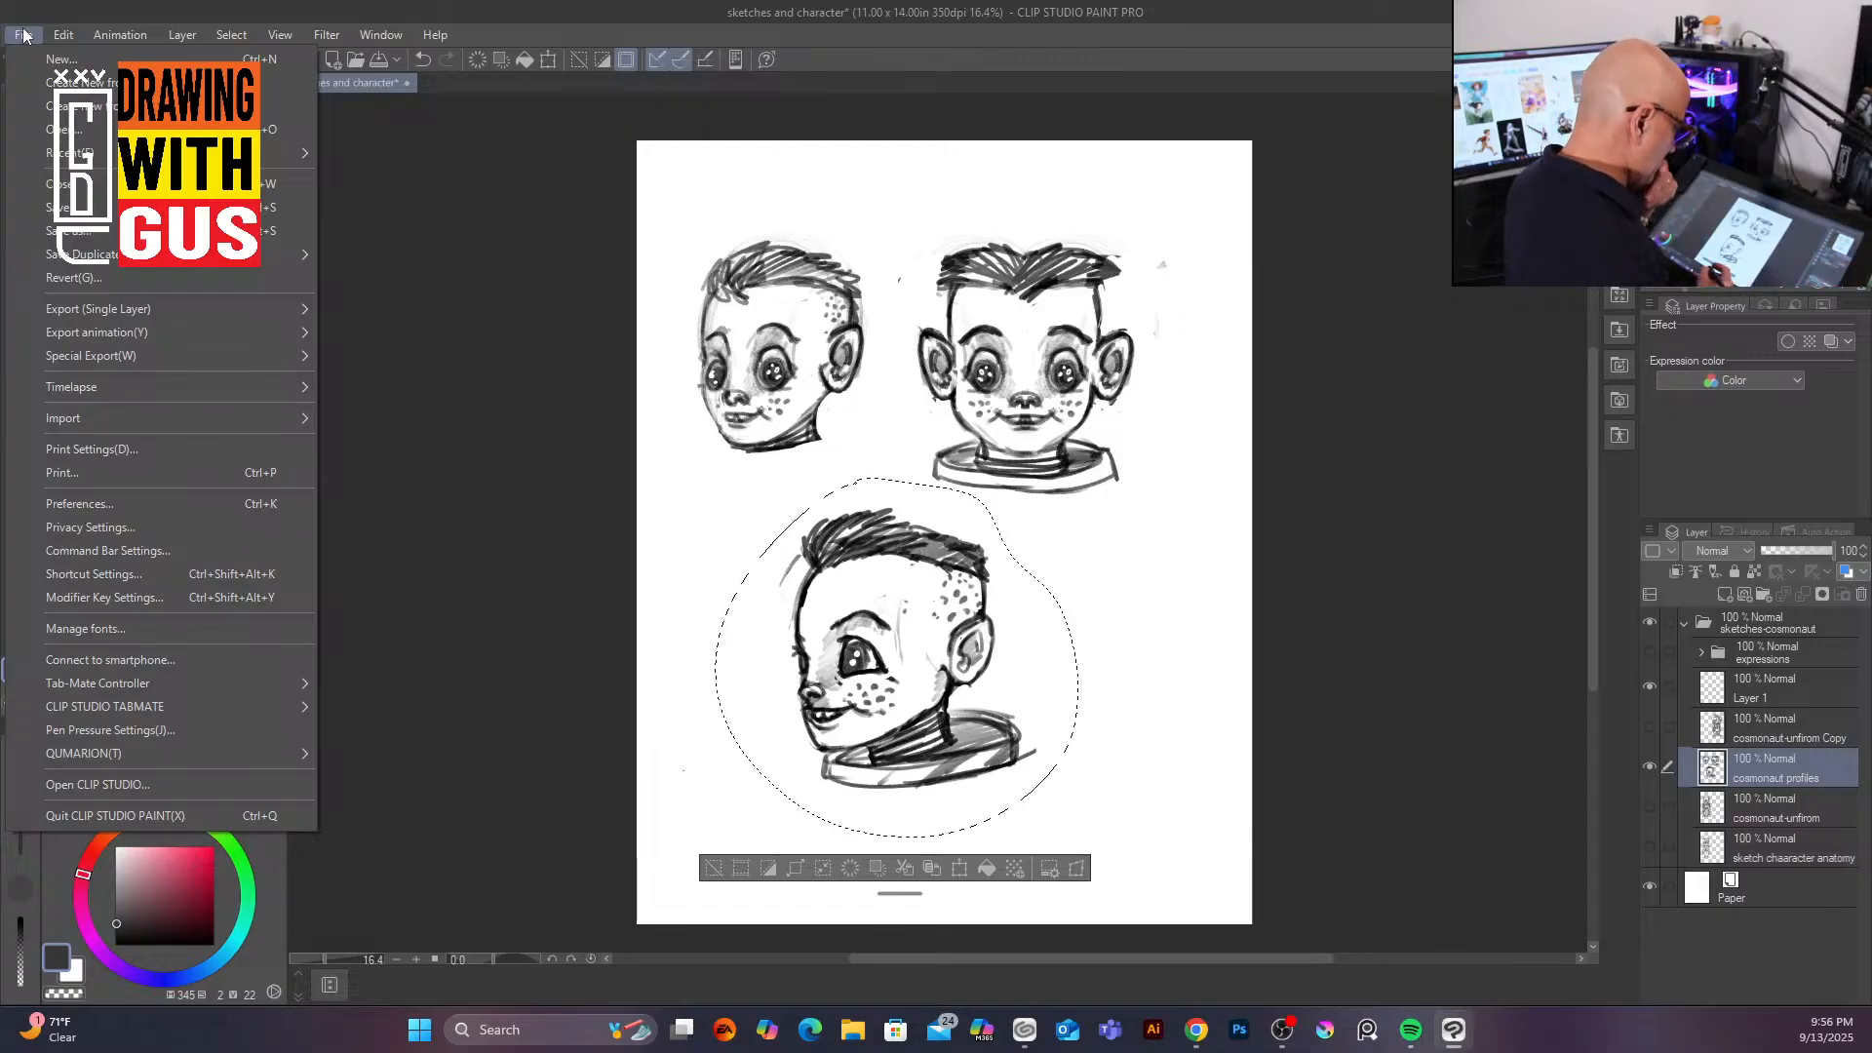
click(1646, 771)
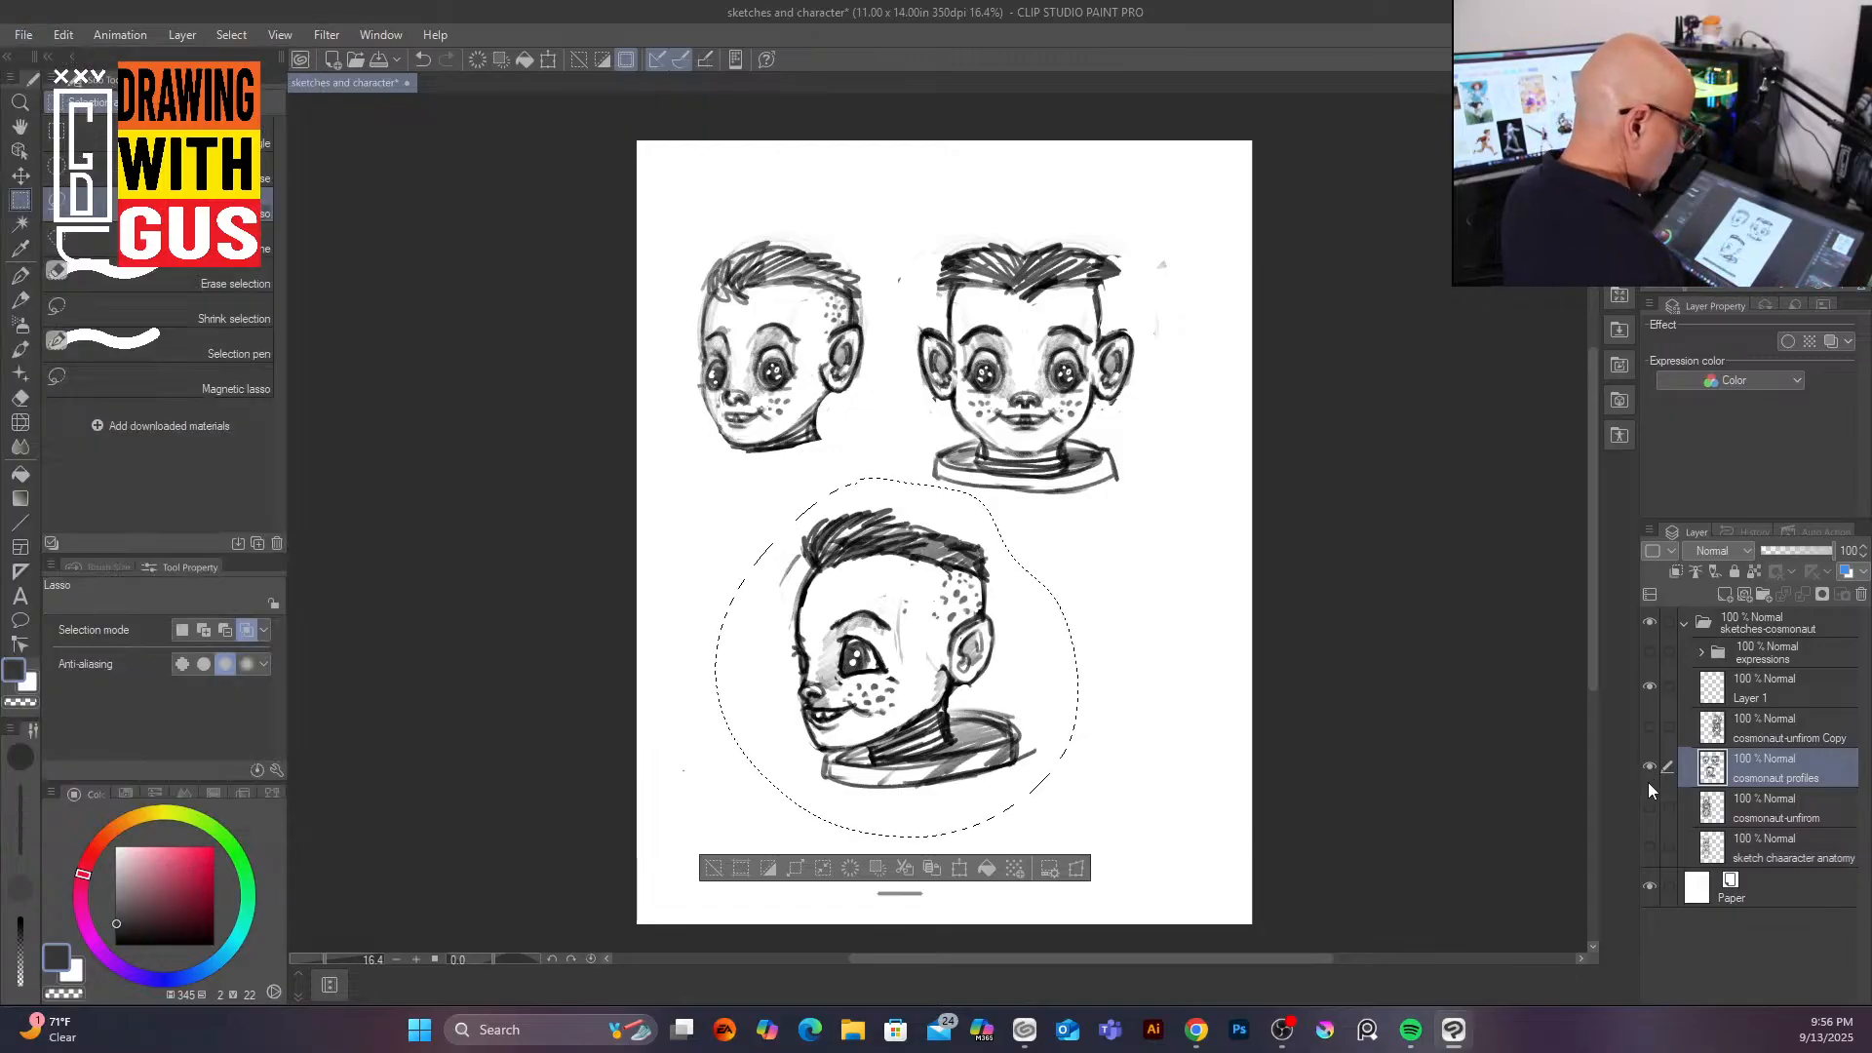
click(1649, 768)
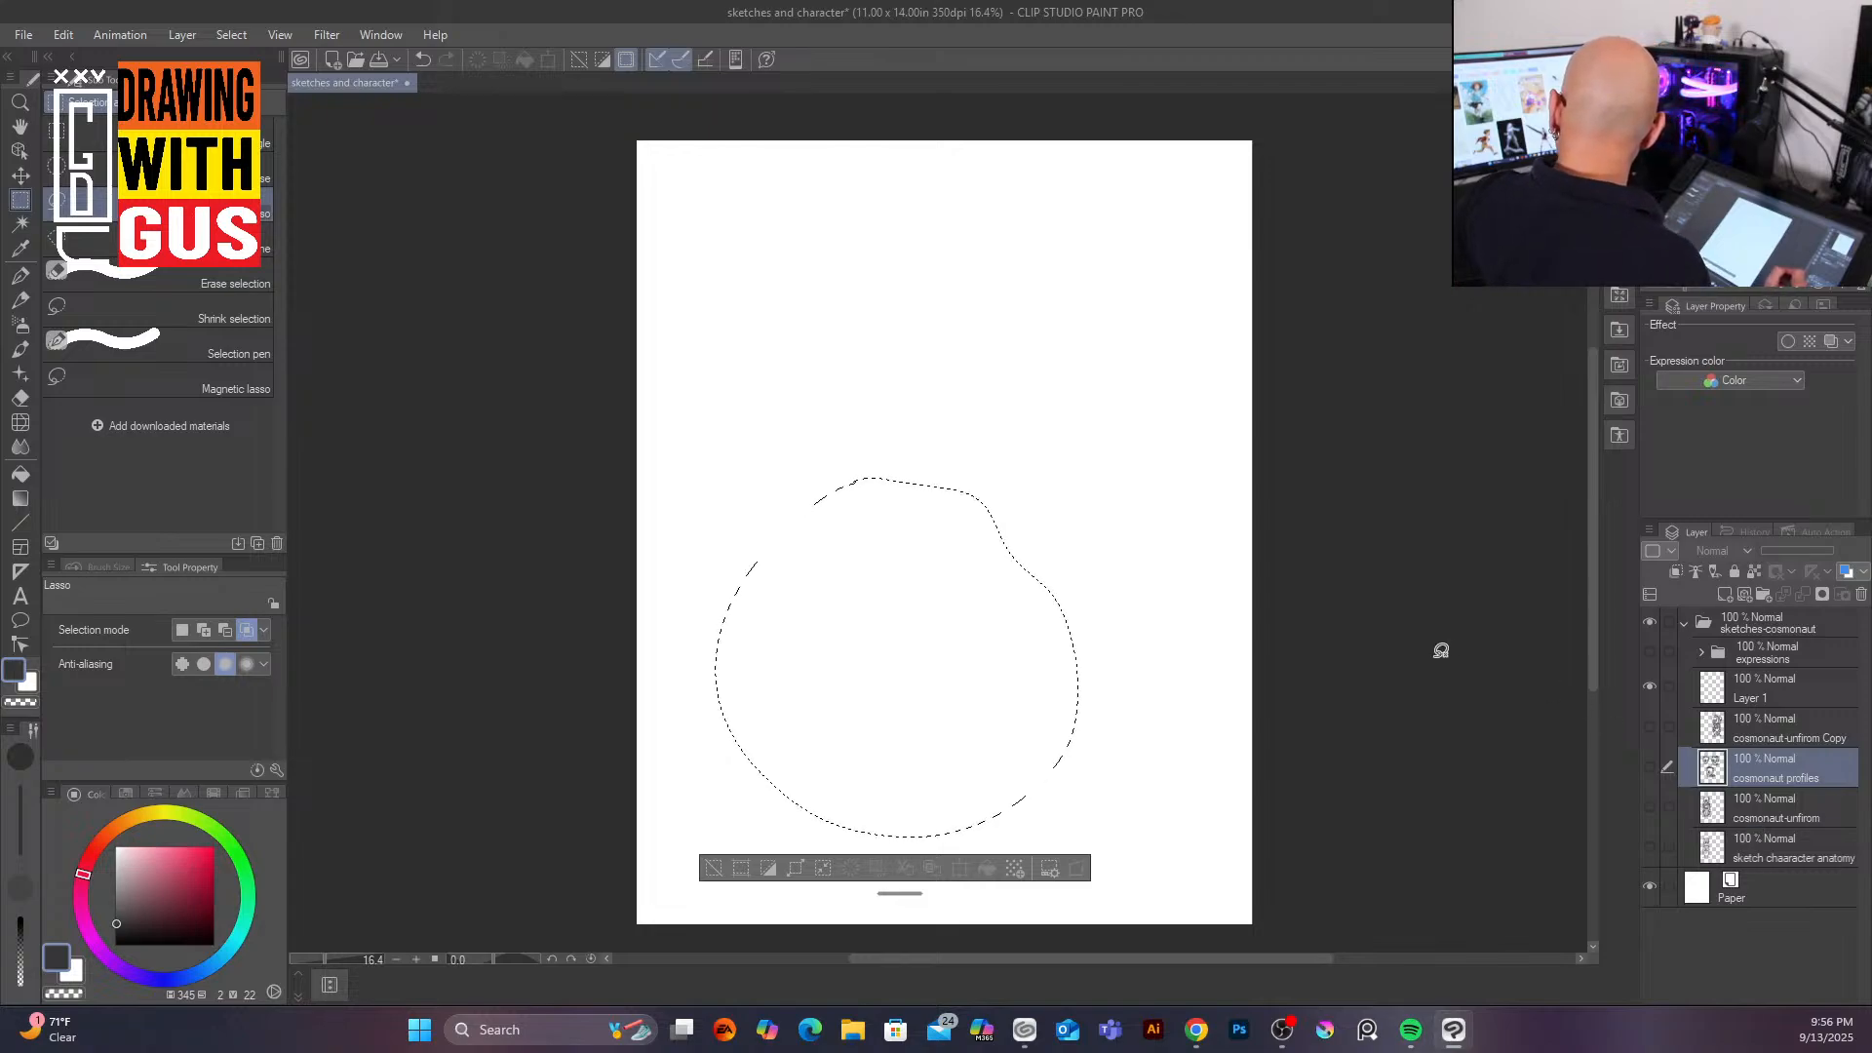
key(ctrl+d)
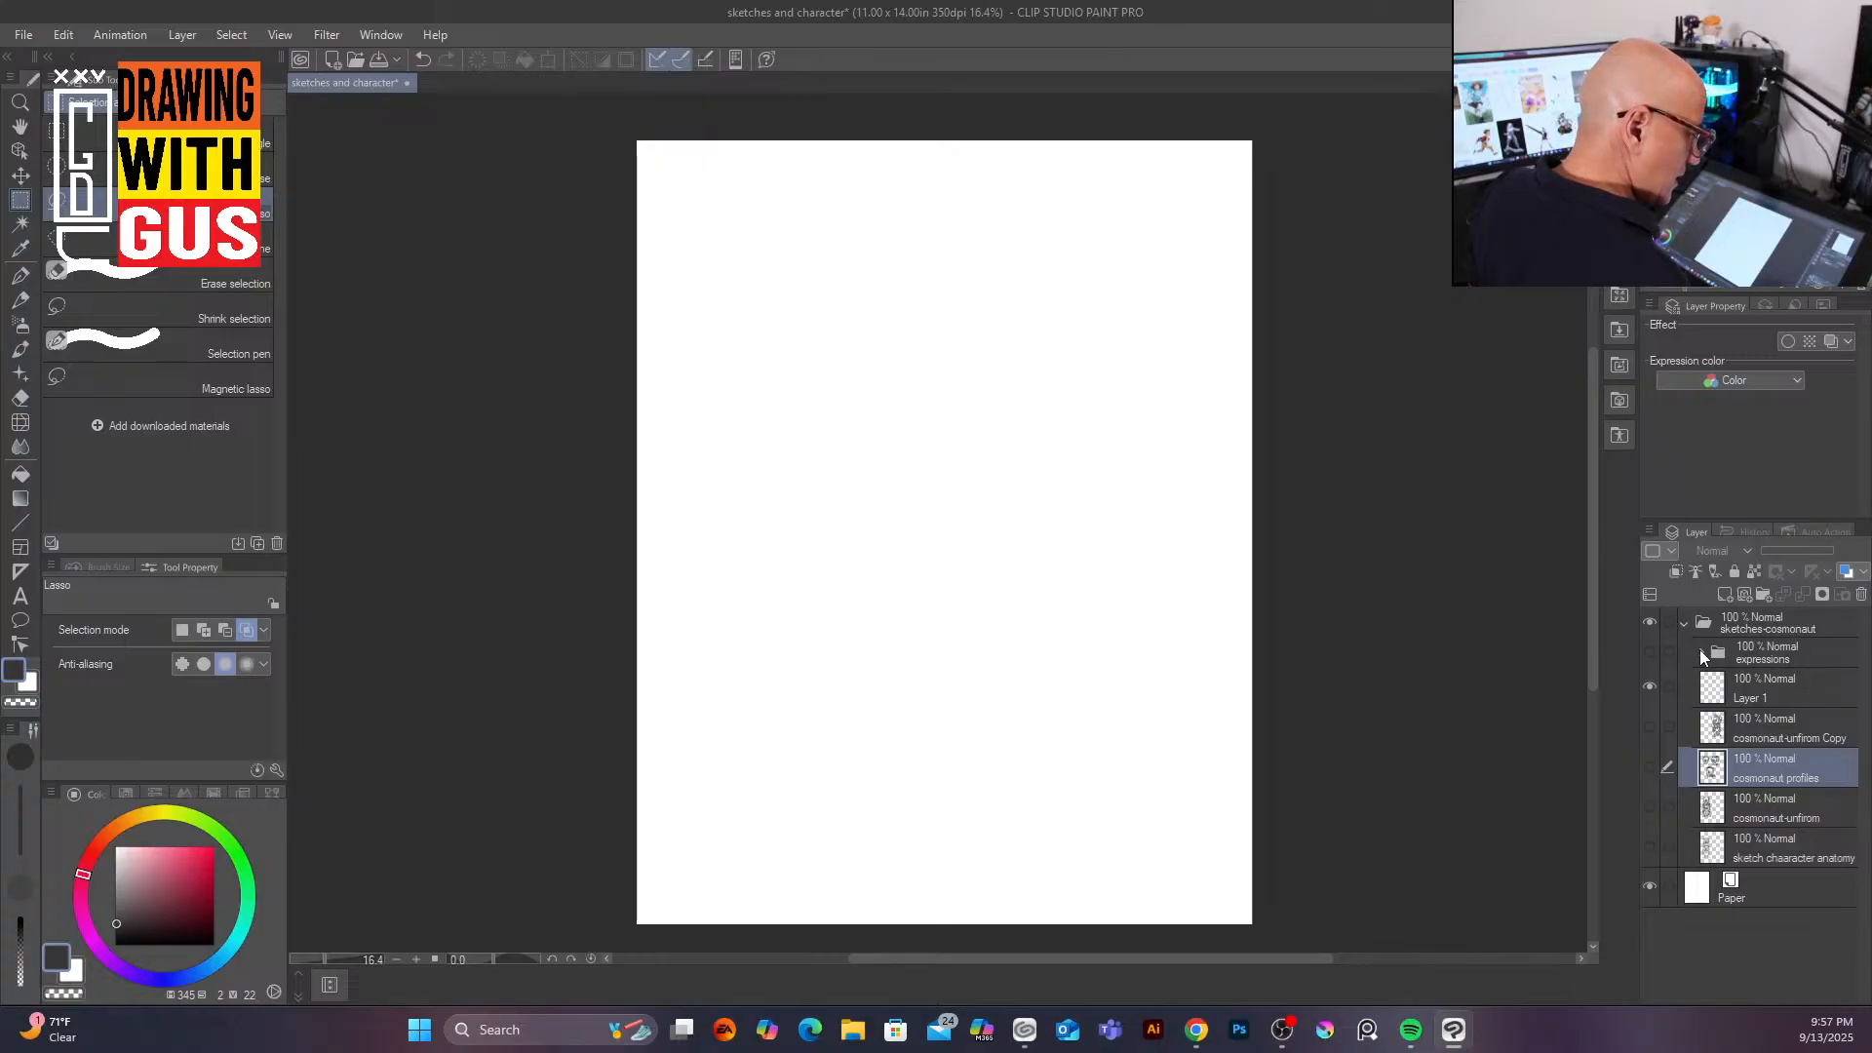
Step: Select Layer 1, keep it visible, and rename it to 'dynamic poses/'
click(1822, 648)
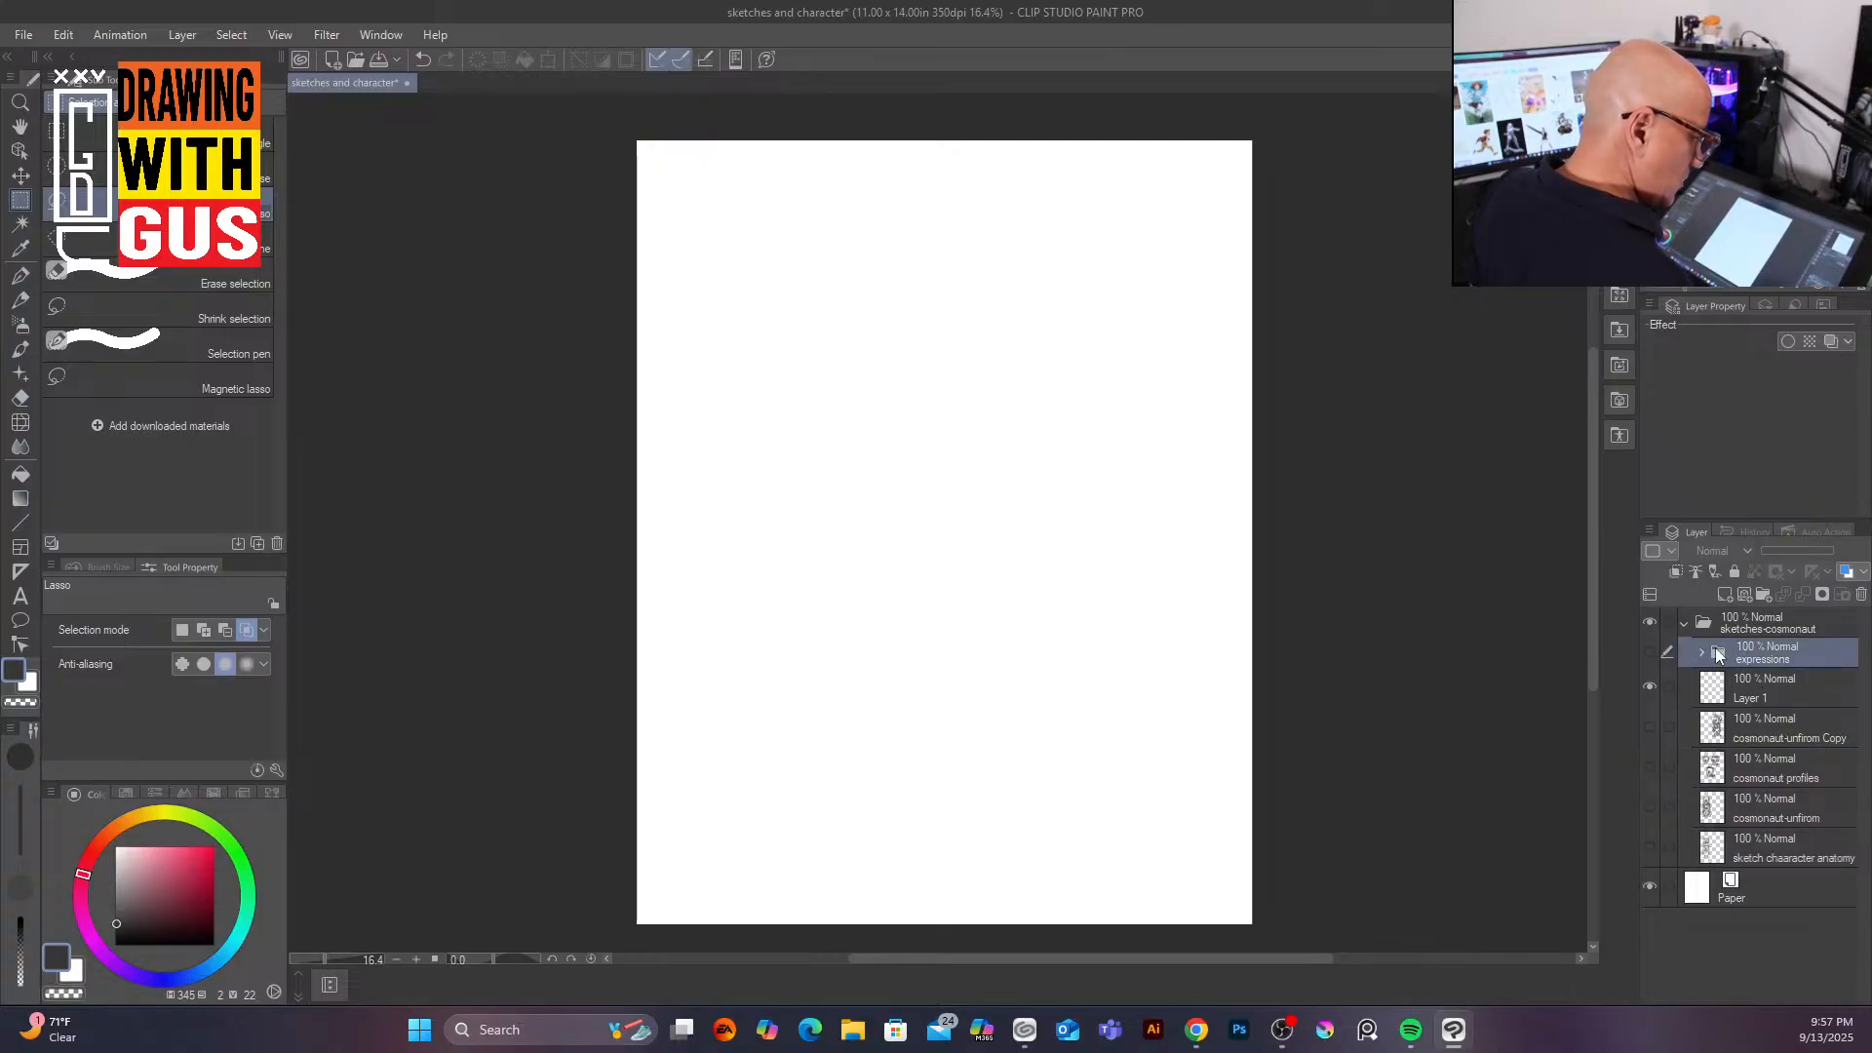
click(1807, 675)
click(1649, 687)
click(1650, 688)
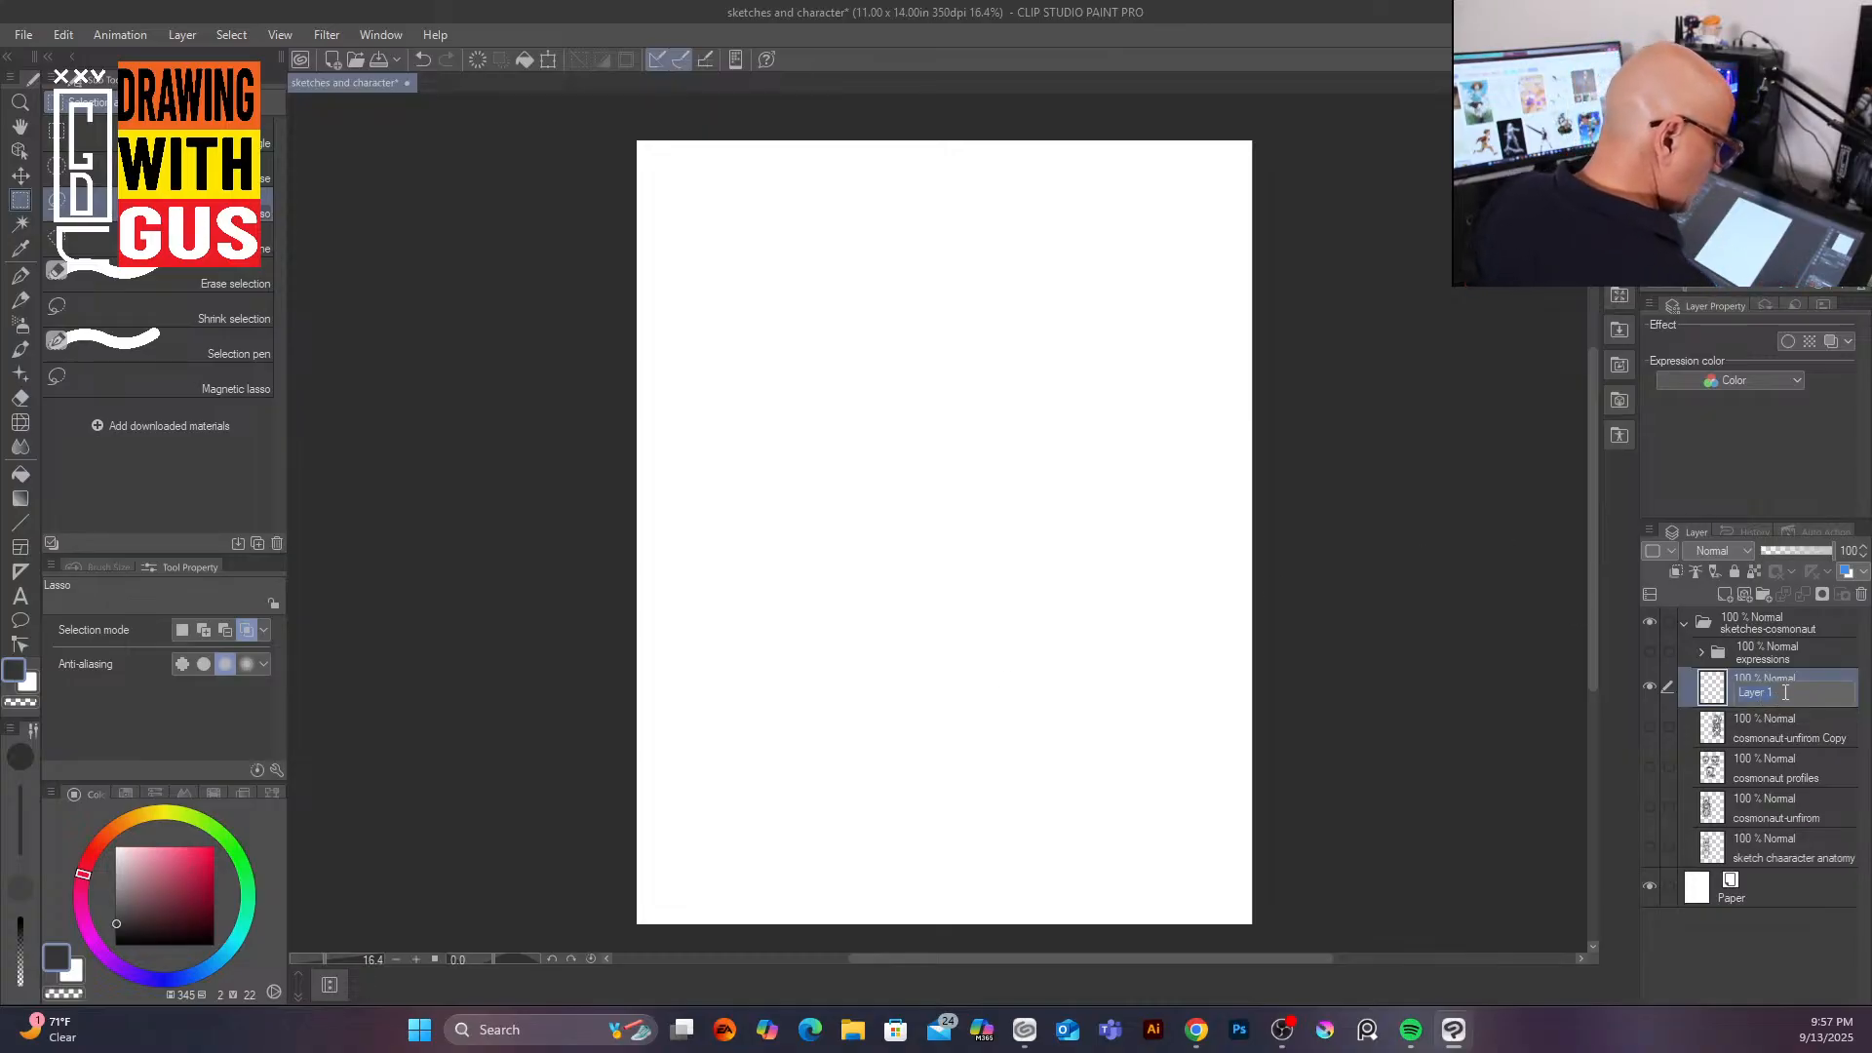
text(dinamyc)
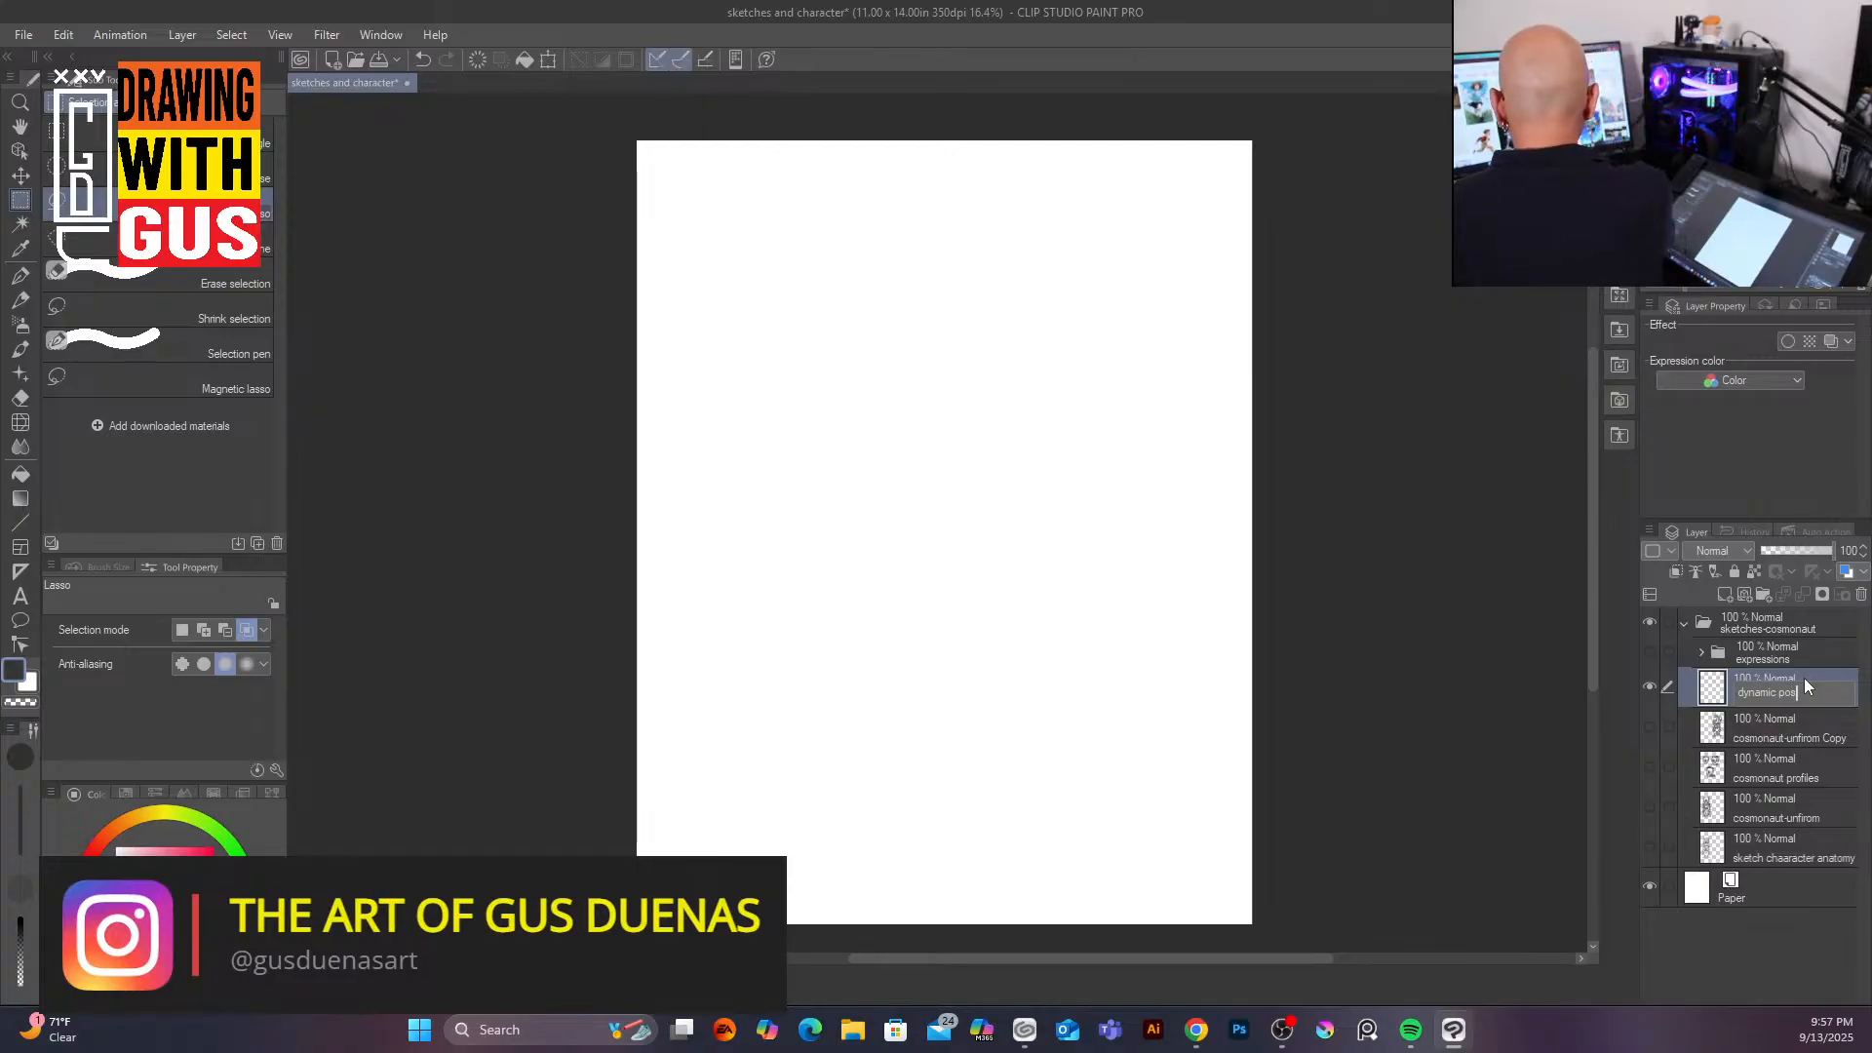
key(Return)
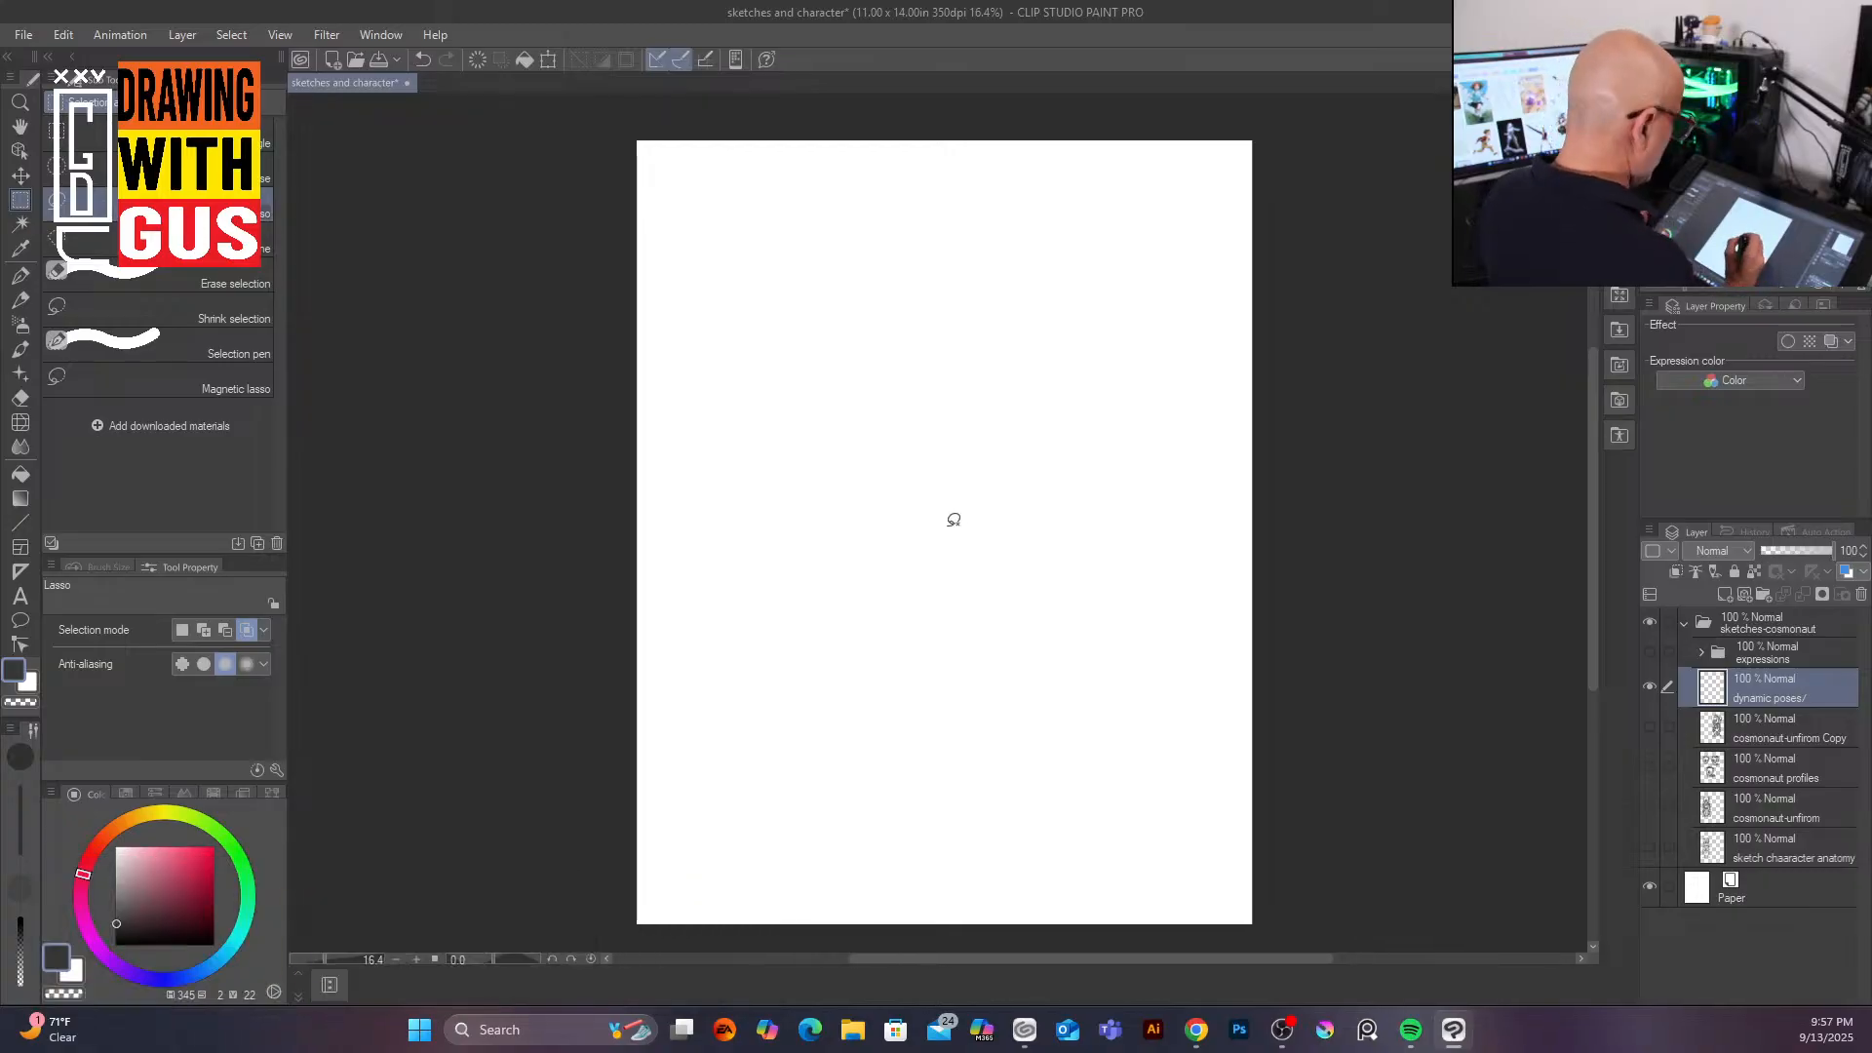
Step: Pick a pencil-style brush and set its size to 40 px
click(20, 299)
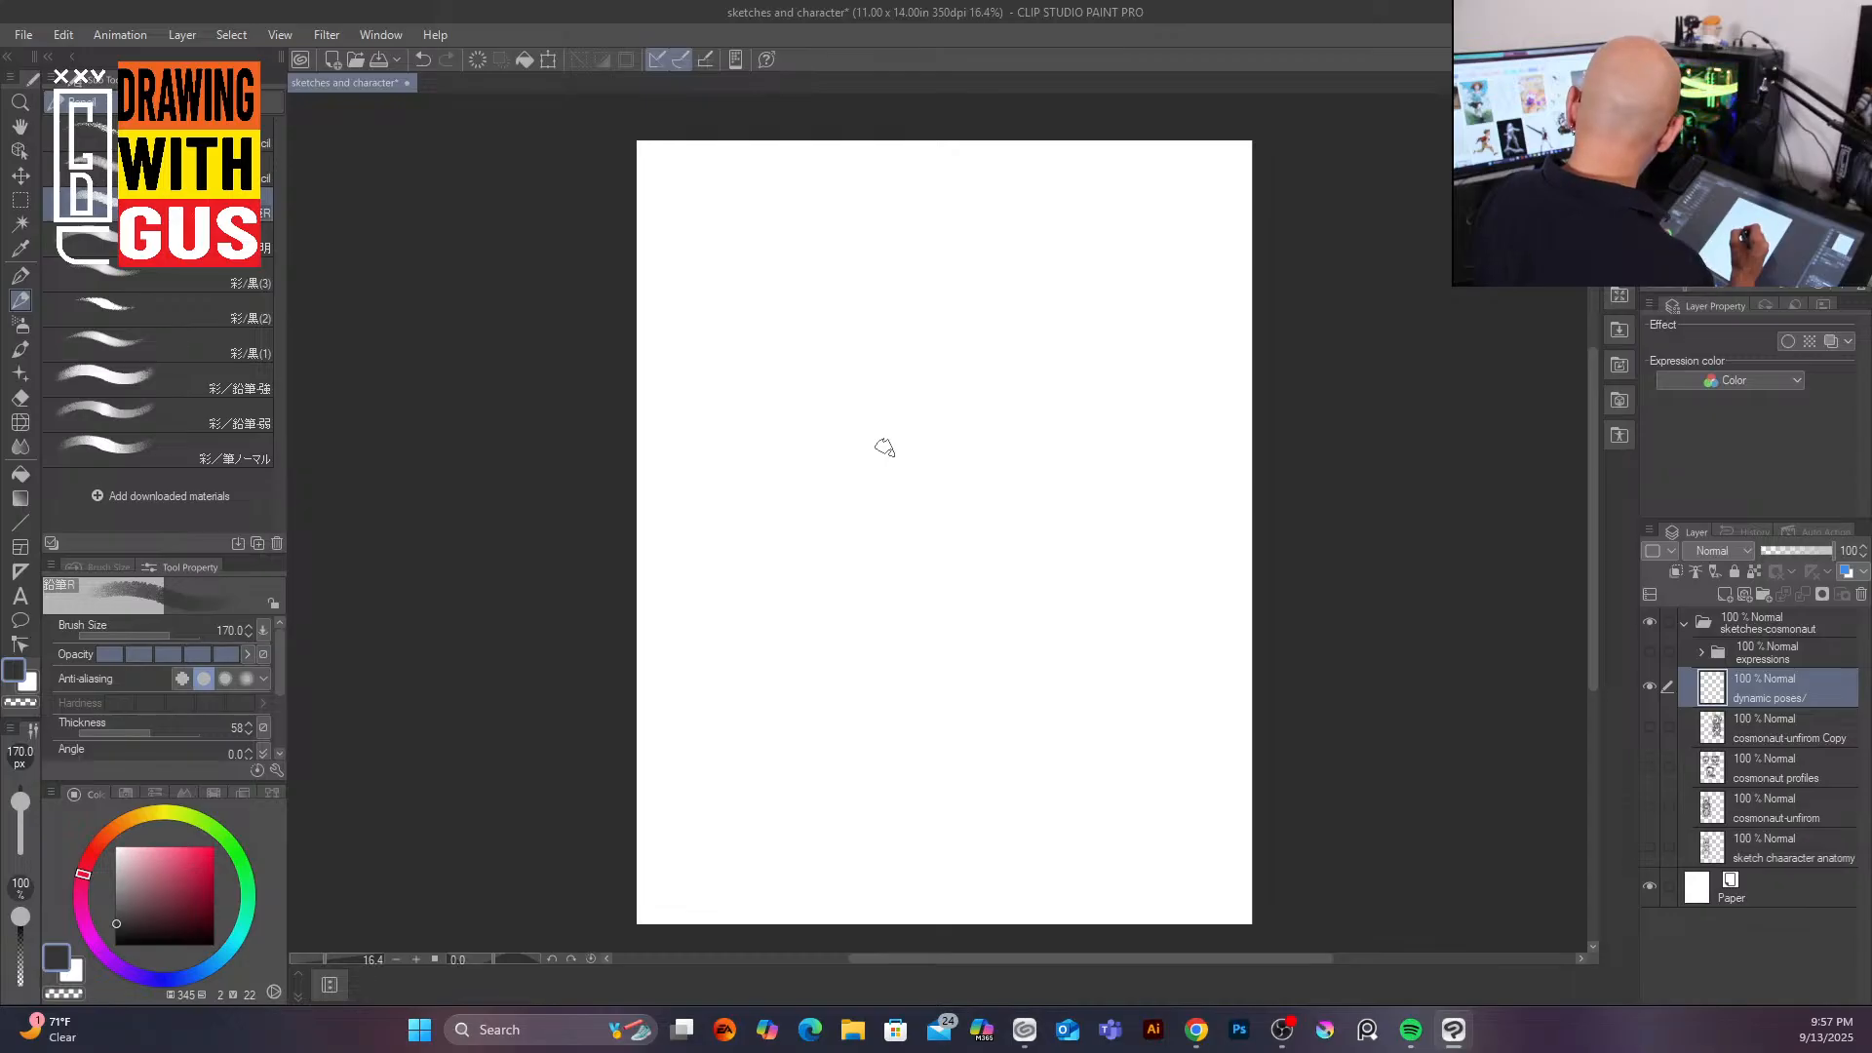
key([)
key([)
key([)
key([)
key([)
key([)
key([)
key([)
key(bracketright)
key(bracketleft)
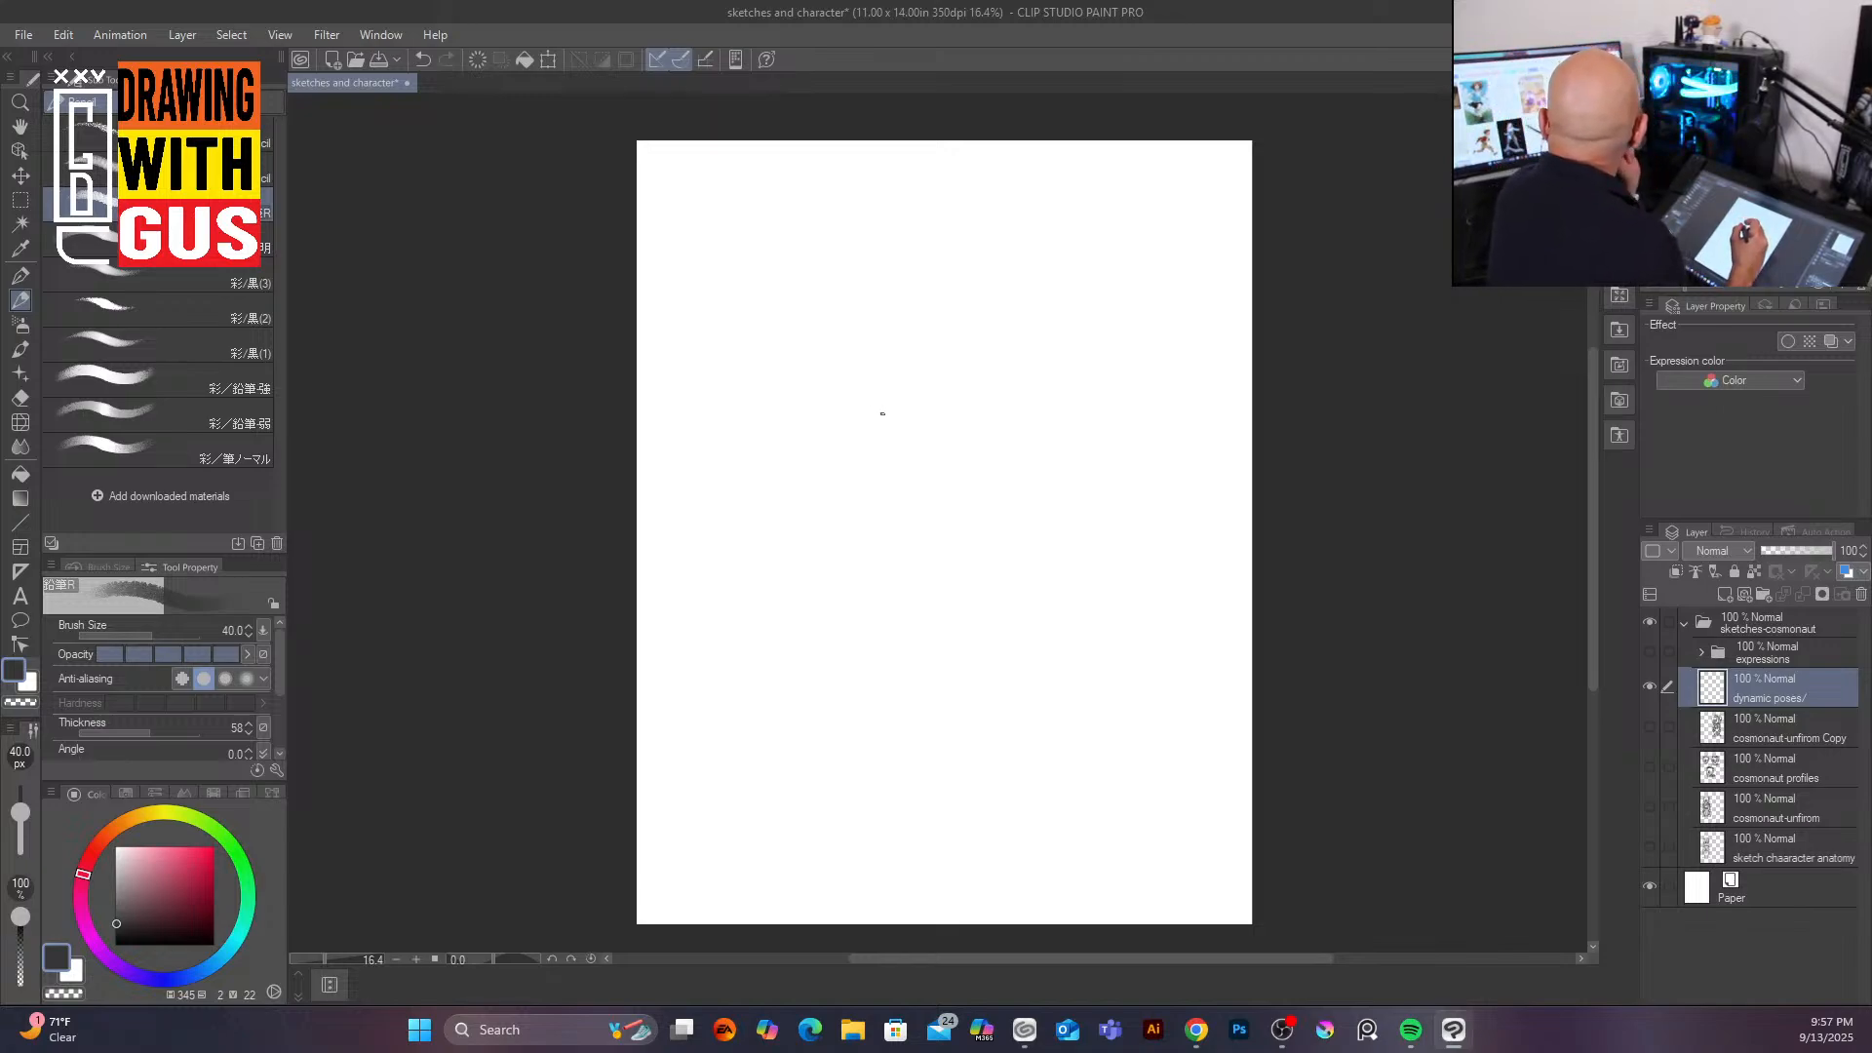
Step: Sketch loose gesture lines for a running pose: head circle, torso shapes and the standing leg
mouse_move(825, 401)
mouse_down()
mouse_move(956, 429)
mouse_move(814, 409)
mouse_move(878, 514)
mouse_move(869, 437)
mouse_move(913, 572)
mouse_move(876, 584)
mouse_move(909, 600)
mouse_move(961, 556)
mouse_move(907, 609)
mouse_up()
drag(902, 600, 948, 573)
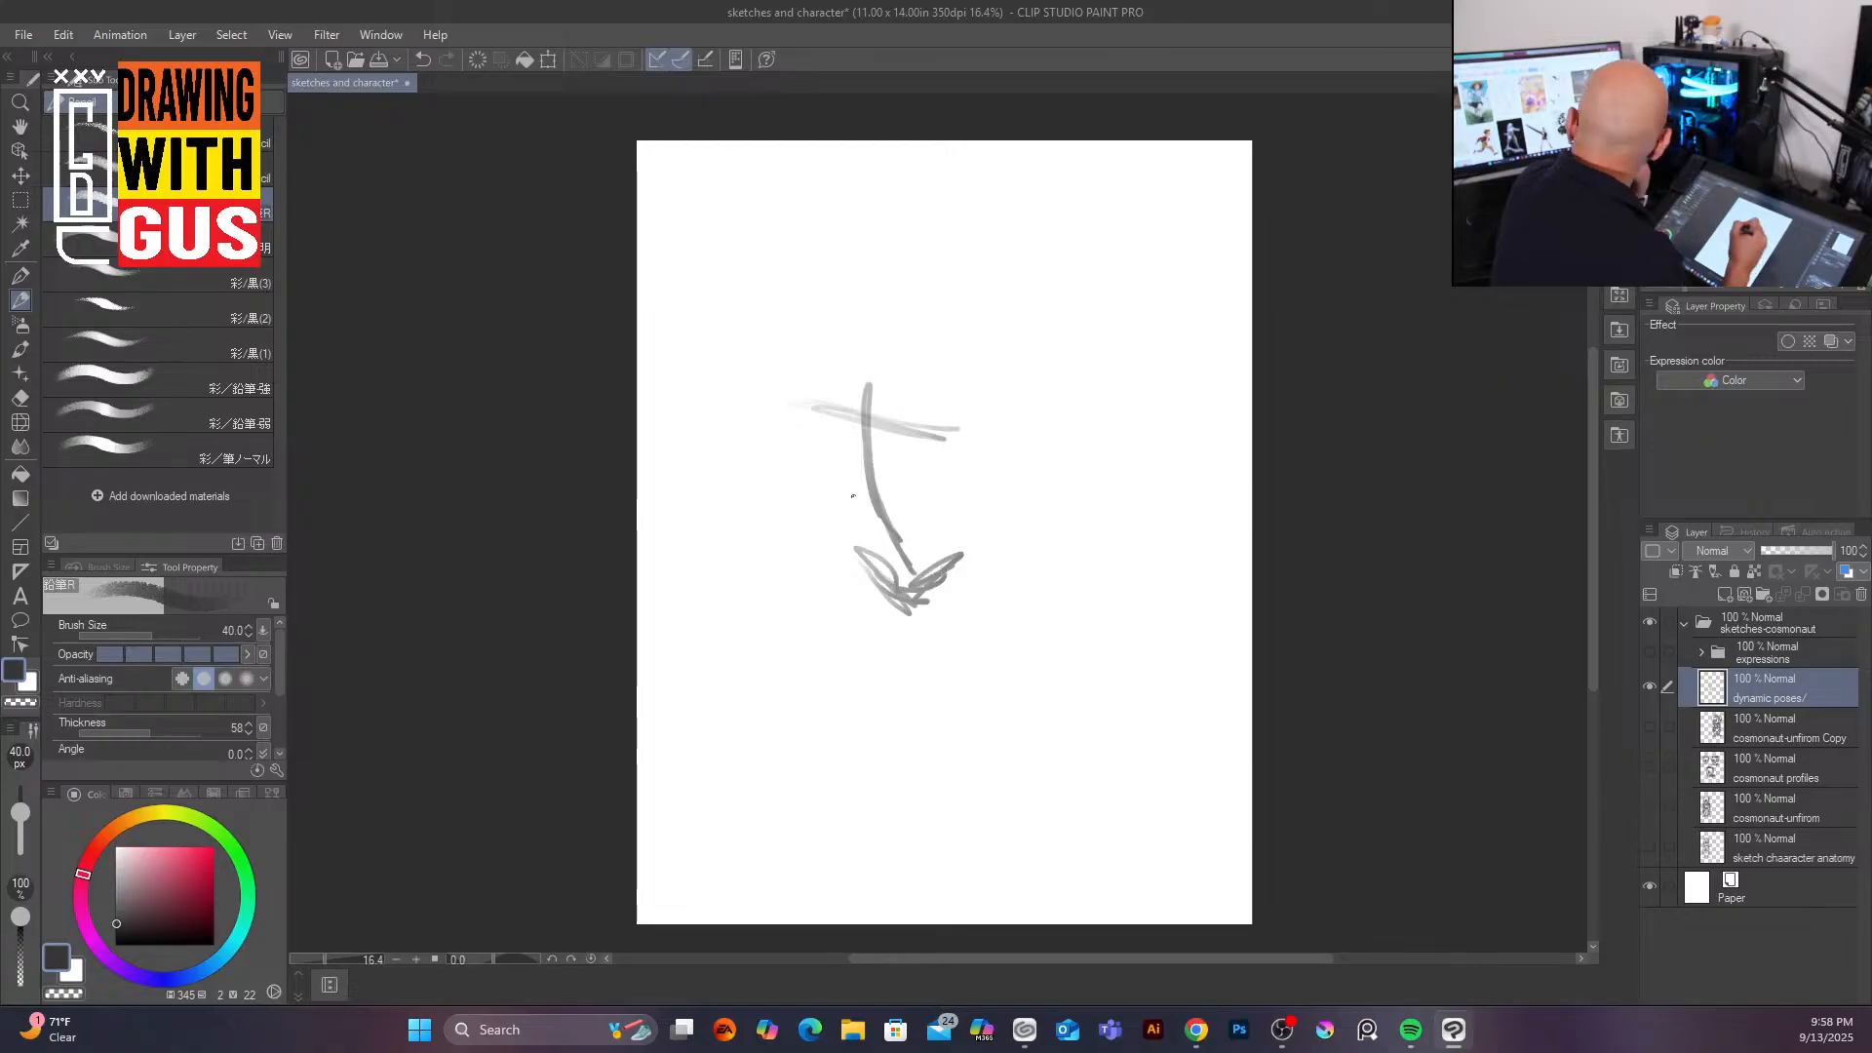
mouse_move(840, 310)
mouse_down()
mouse_move(880, 308)
mouse_move(924, 351)
mouse_move(936, 322)
mouse_move(868, 413)
mouse_move(920, 388)
mouse_move(827, 453)
mouse_move(850, 419)
mouse_up()
mouse_move(931, 439)
mouse_down()
mouse_move(887, 466)
mouse_move(886, 423)
mouse_move(829, 482)
mouse_move(863, 512)
mouse_move(926, 516)
mouse_move(875, 512)
mouse_move(850, 546)
mouse_move(928, 526)
mouse_move(892, 605)
mouse_move(931, 546)
mouse_move(837, 698)
mouse_move(846, 672)
mouse_move(882, 841)
mouse_move(862, 835)
mouse_move(866, 855)
mouse_move(883, 844)
mouse_up()
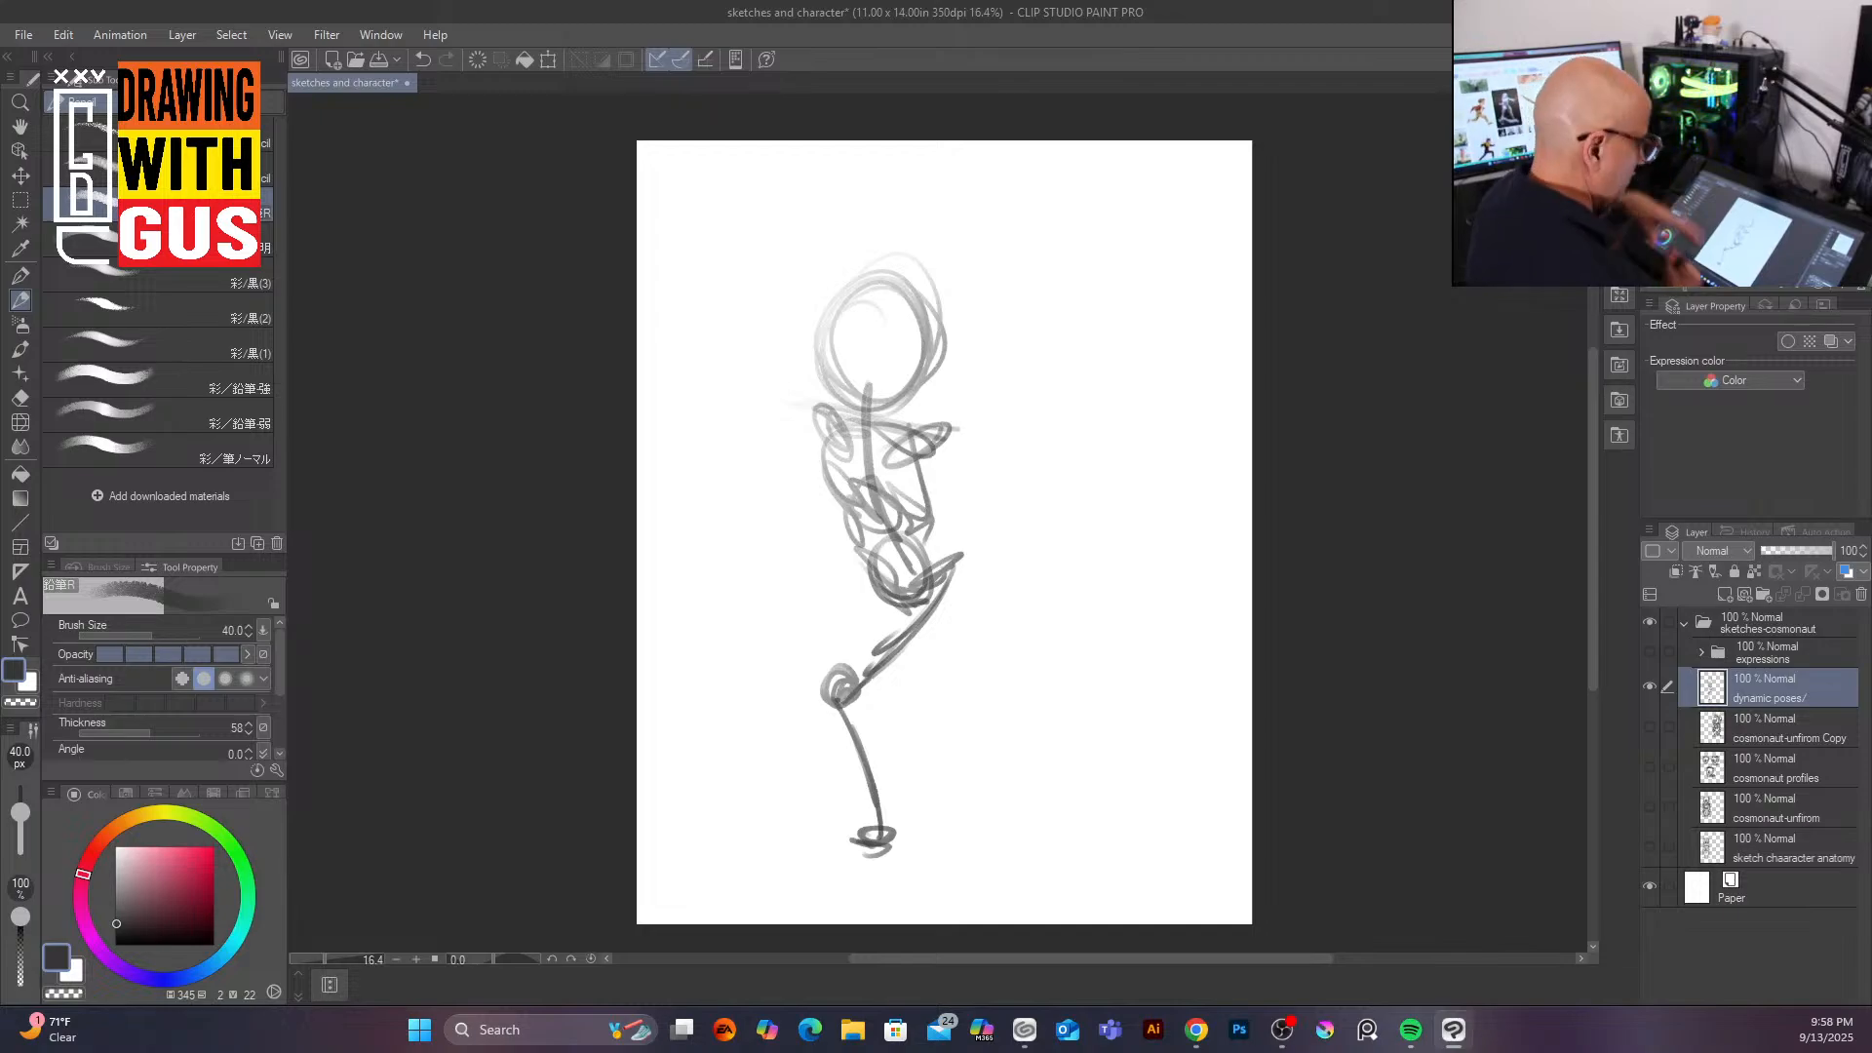
Step: Sketch the planted foot and switch the drawing color to black
key(x)
mouse_move(864, 834)
mouse_down()
mouse_move(822, 849)
mouse_move(850, 842)
mouse_move(851, 818)
mouse_move(668, 866)
mouse_move(878, 865)
mouse_move(837, 860)
mouse_move(838, 832)
mouse_move(808, 852)
mouse_move(836, 854)
mouse_move(789, 861)
mouse_move(805, 843)
mouse_move(875, 877)
mouse_move(886, 844)
mouse_move(873, 861)
mouse_move(921, 881)
mouse_up()
click(211, 943)
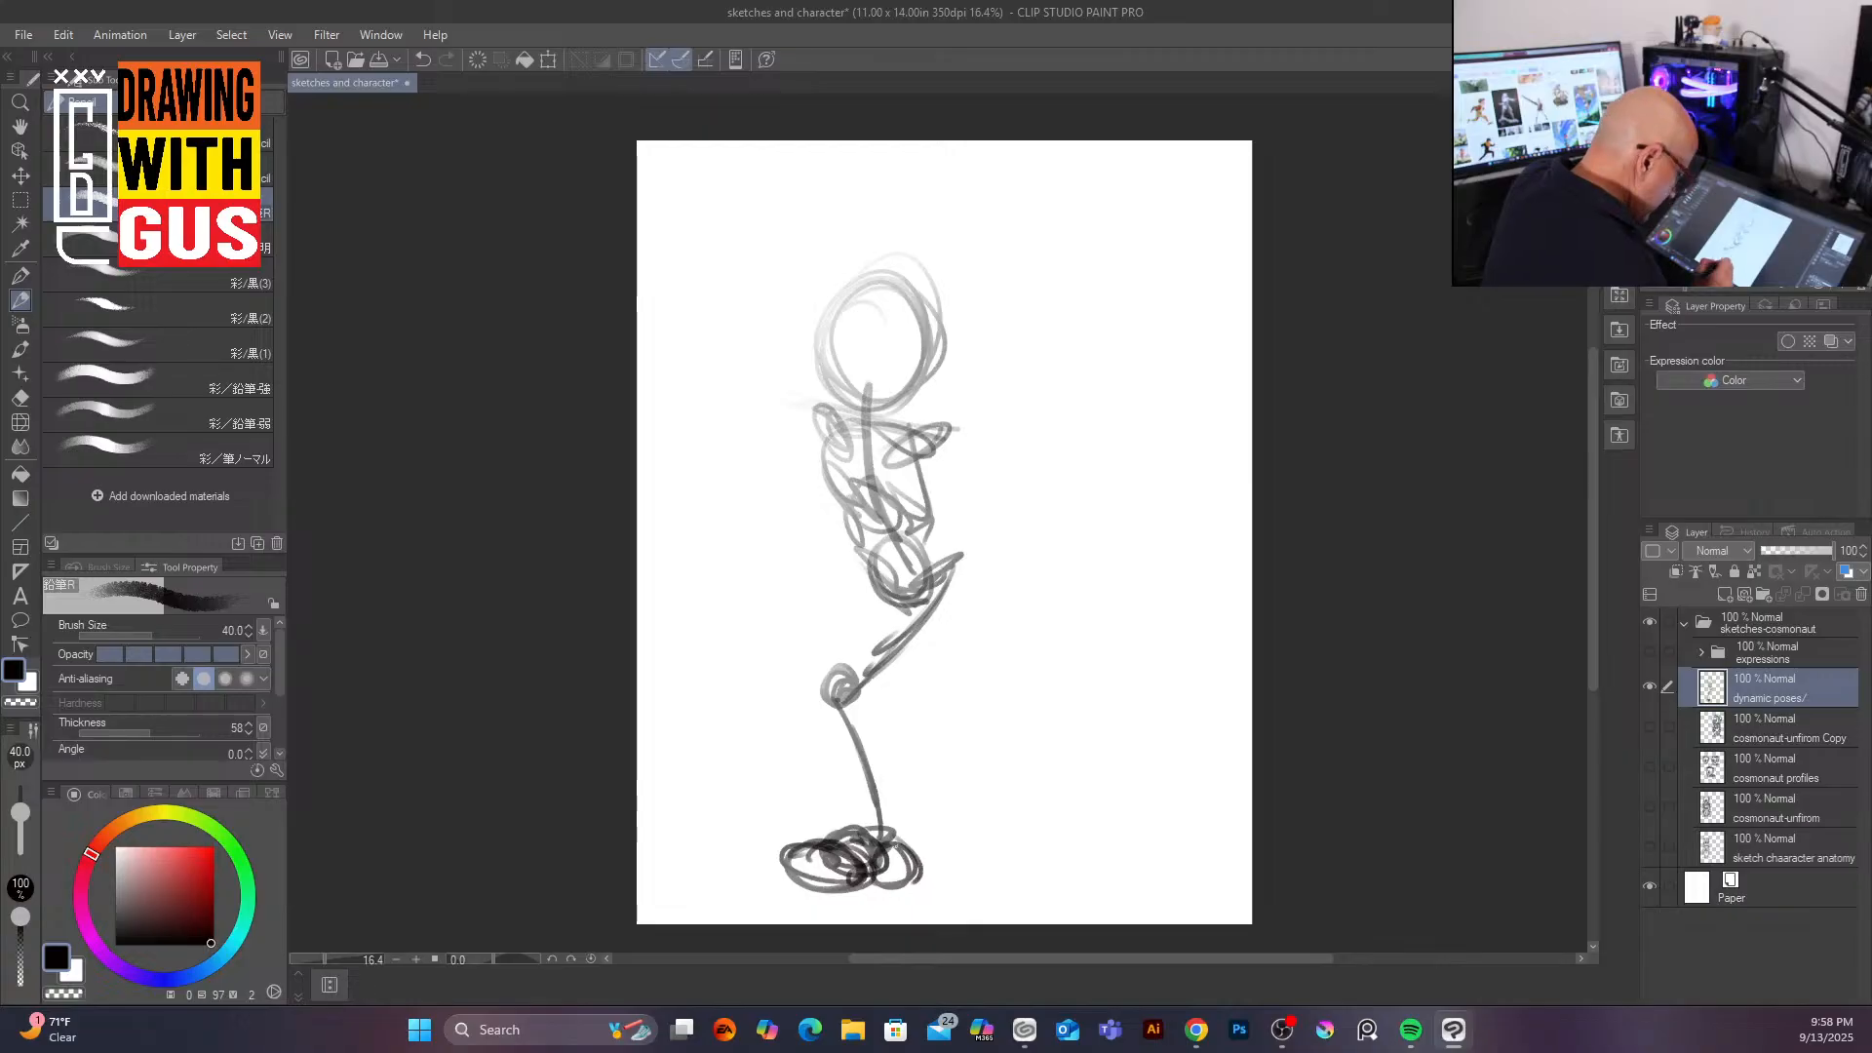
Step: Sketch the raised back leg and the forward arm ending in an open hand
mouse_move(884, 609)
mouse_down()
mouse_move(921, 658)
mouse_move(934, 667)
mouse_move(912, 645)
mouse_move(990, 690)
mouse_move(1084, 687)
mouse_move(1071, 733)
mouse_move(1080, 671)
mouse_move(1084, 689)
mouse_up()
mouse_move(942, 432)
mouse_down()
mouse_move(1006, 464)
mouse_move(974, 464)
mouse_move(1016, 486)
mouse_move(1023, 554)
mouse_move(1064, 526)
mouse_move(1035, 493)
mouse_move(1066, 547)
mouse_move(1036, 489)
mouse_move(1077, 536)
mouse_move(1038, 489)
mouse_move(1039, 541)
mouse_up()
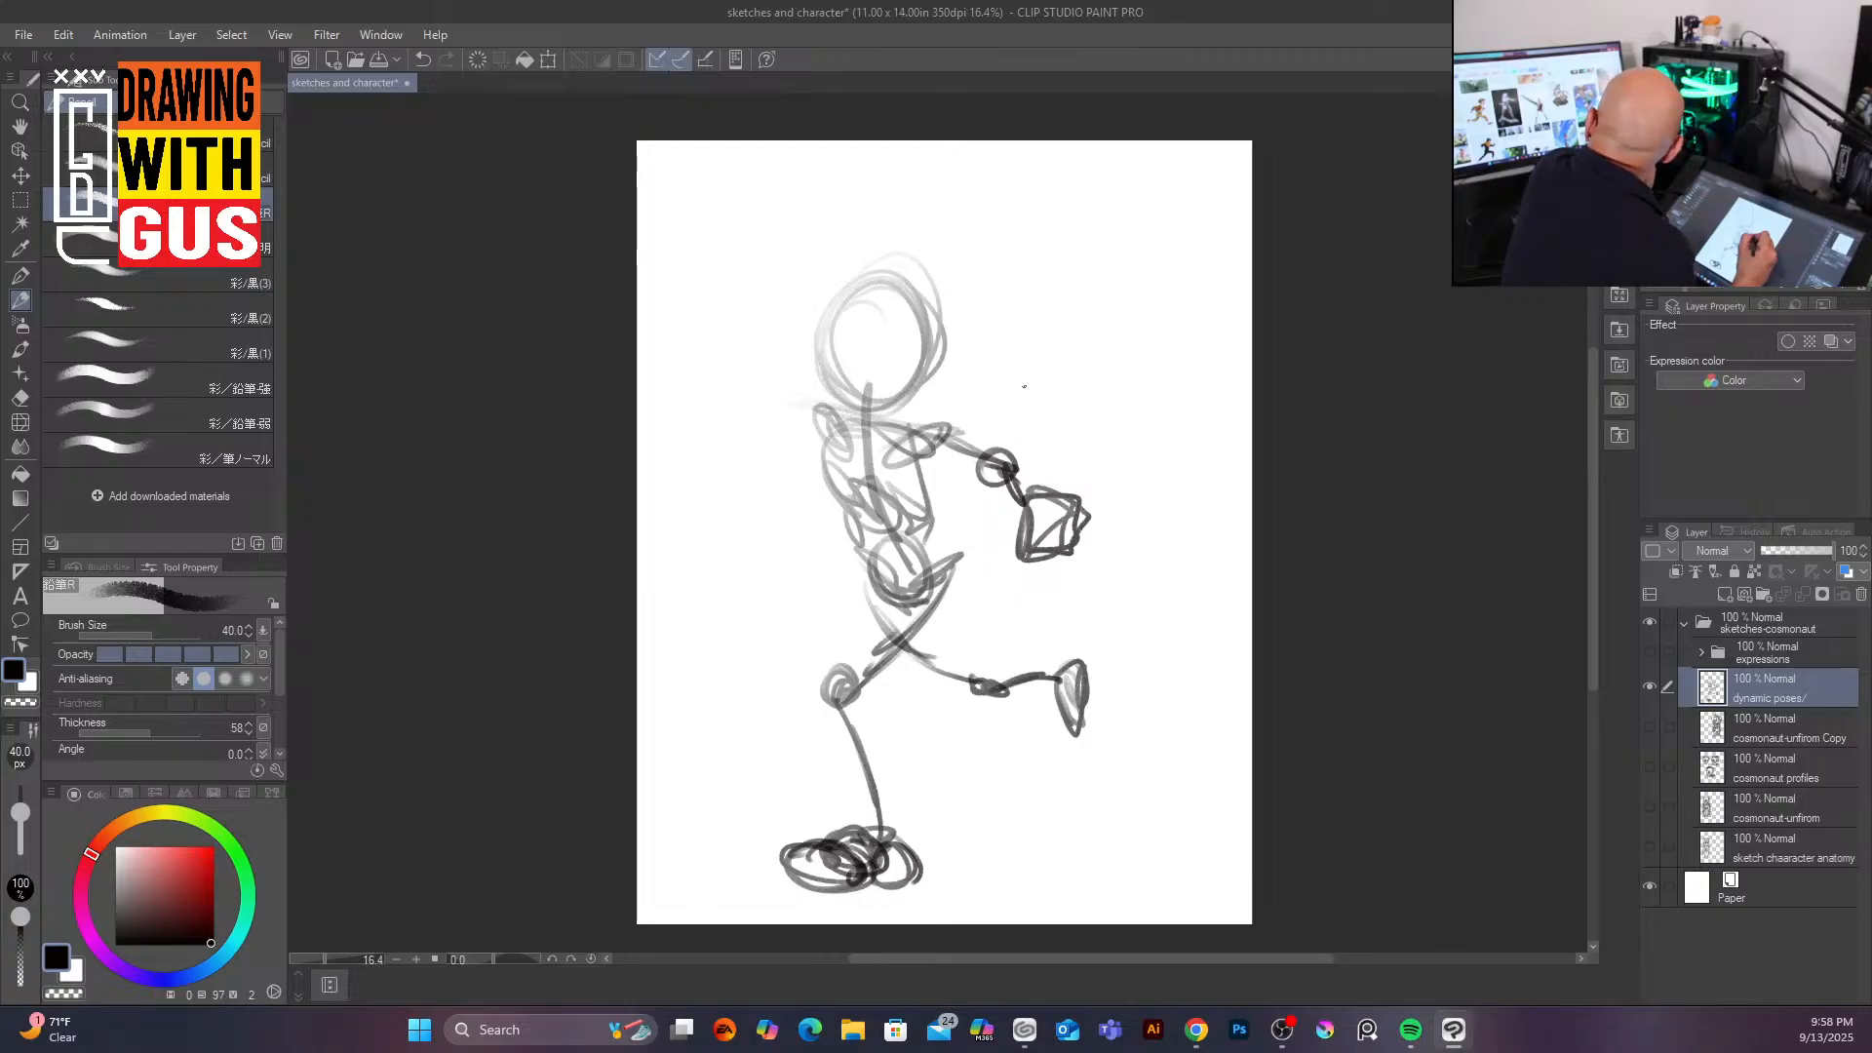
mouse_move(1046, 454)
mouse_down()
mouse_move(1035, 505)
mouse_move(1063, 457)
mouse_move(1051, 499)
mouse_move(1063, 476)
mouse_move(1102, 516)
mouse_move(1110, 483)
mouse_move(1058, 532)
mouse_move(1109, 523)
mouse_move(1063, 552)
mouse_move(1092, 561)
mouse_move(1058, 566)
mouse_up()
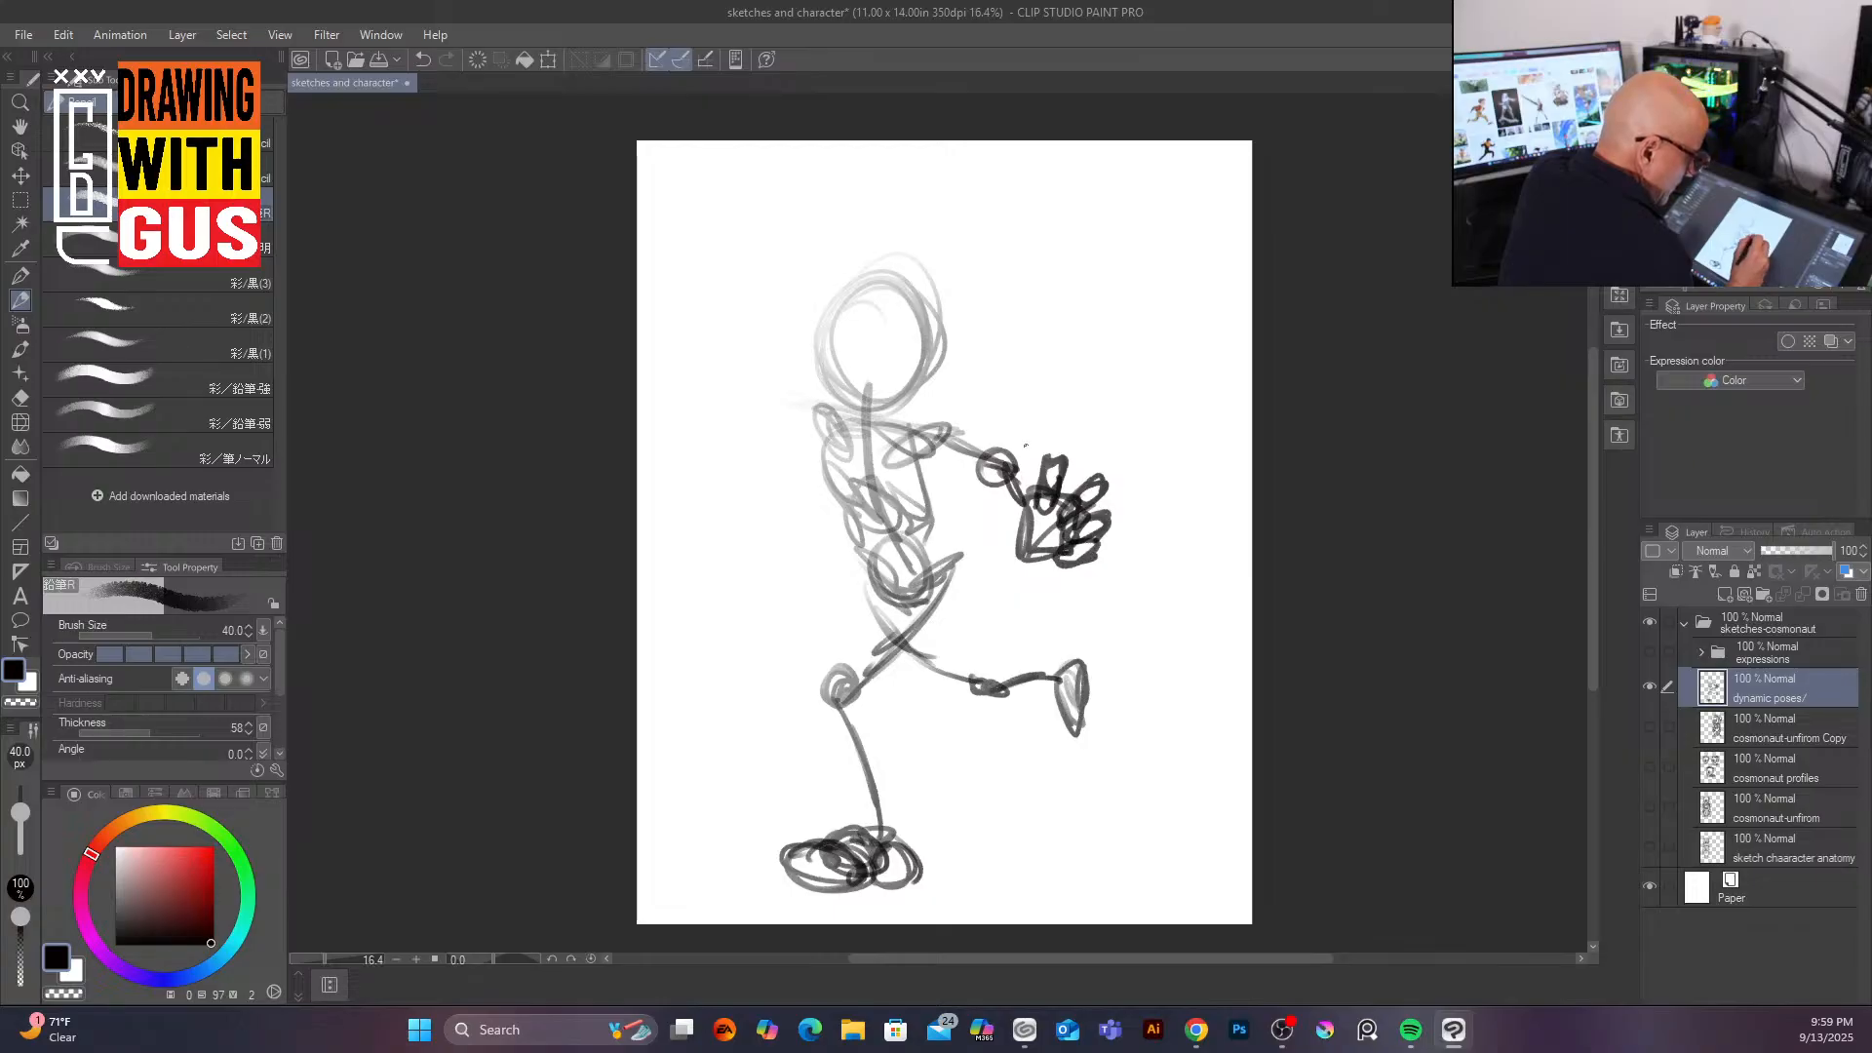
mouse_move(1021, 524)
mouse_down()
mouse_move(996, 535)
mouse_move(1034, 543)
mouse_move(983, 538)
mouse_move(1031, 525)
mouse_move(1063, 561)
mouse_up()
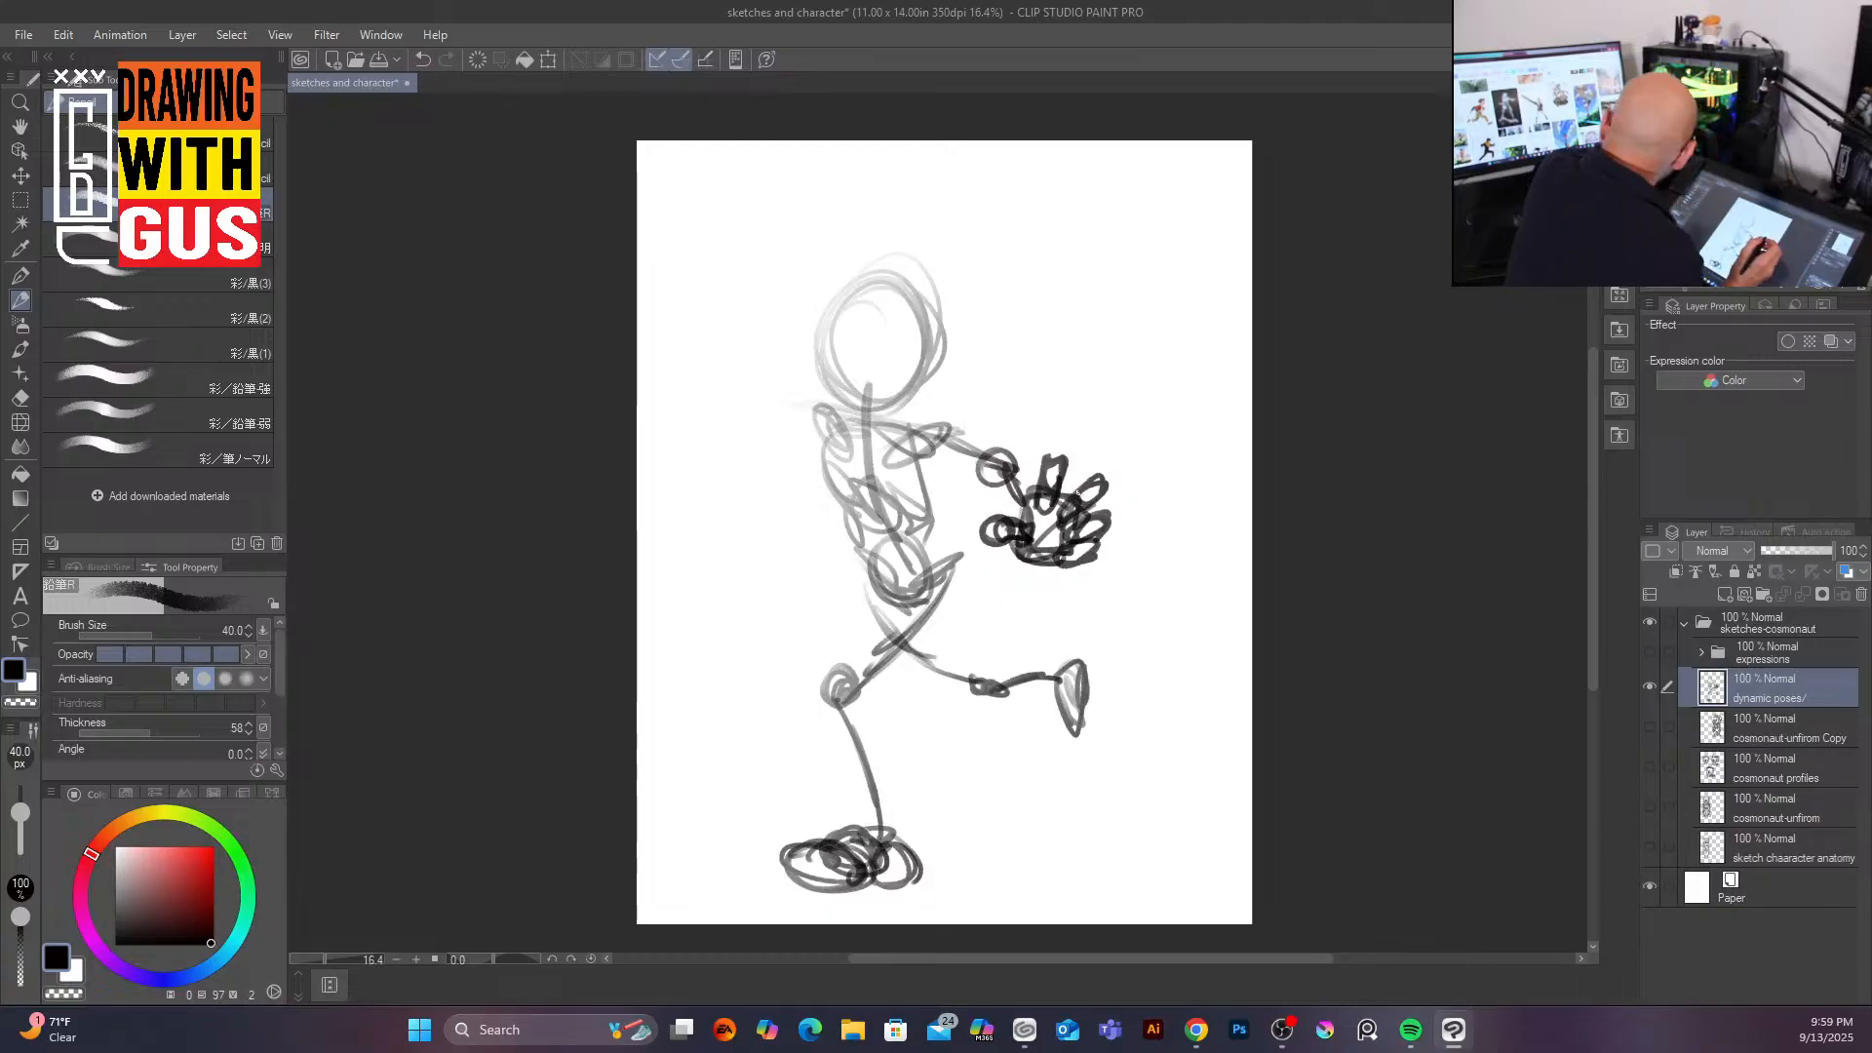
Step: Sketch the other arm reaching back, redraw the head outline, and darken the planted foot
mouse_move(778, 396)
mouse_down()
mouse_move(824, 431)
mouse_move(779, 406)
mouse_move(682, 471)
mouse_move(712, 483)
mouse_move(712, 457)
mouse_move(674, 466)
mouse_move(699, 469)
mouse_move(692, 500)
mouse_move(696, 477)
mouse_move(818, 431)
mouse_move(751, 404)
mouse_up()
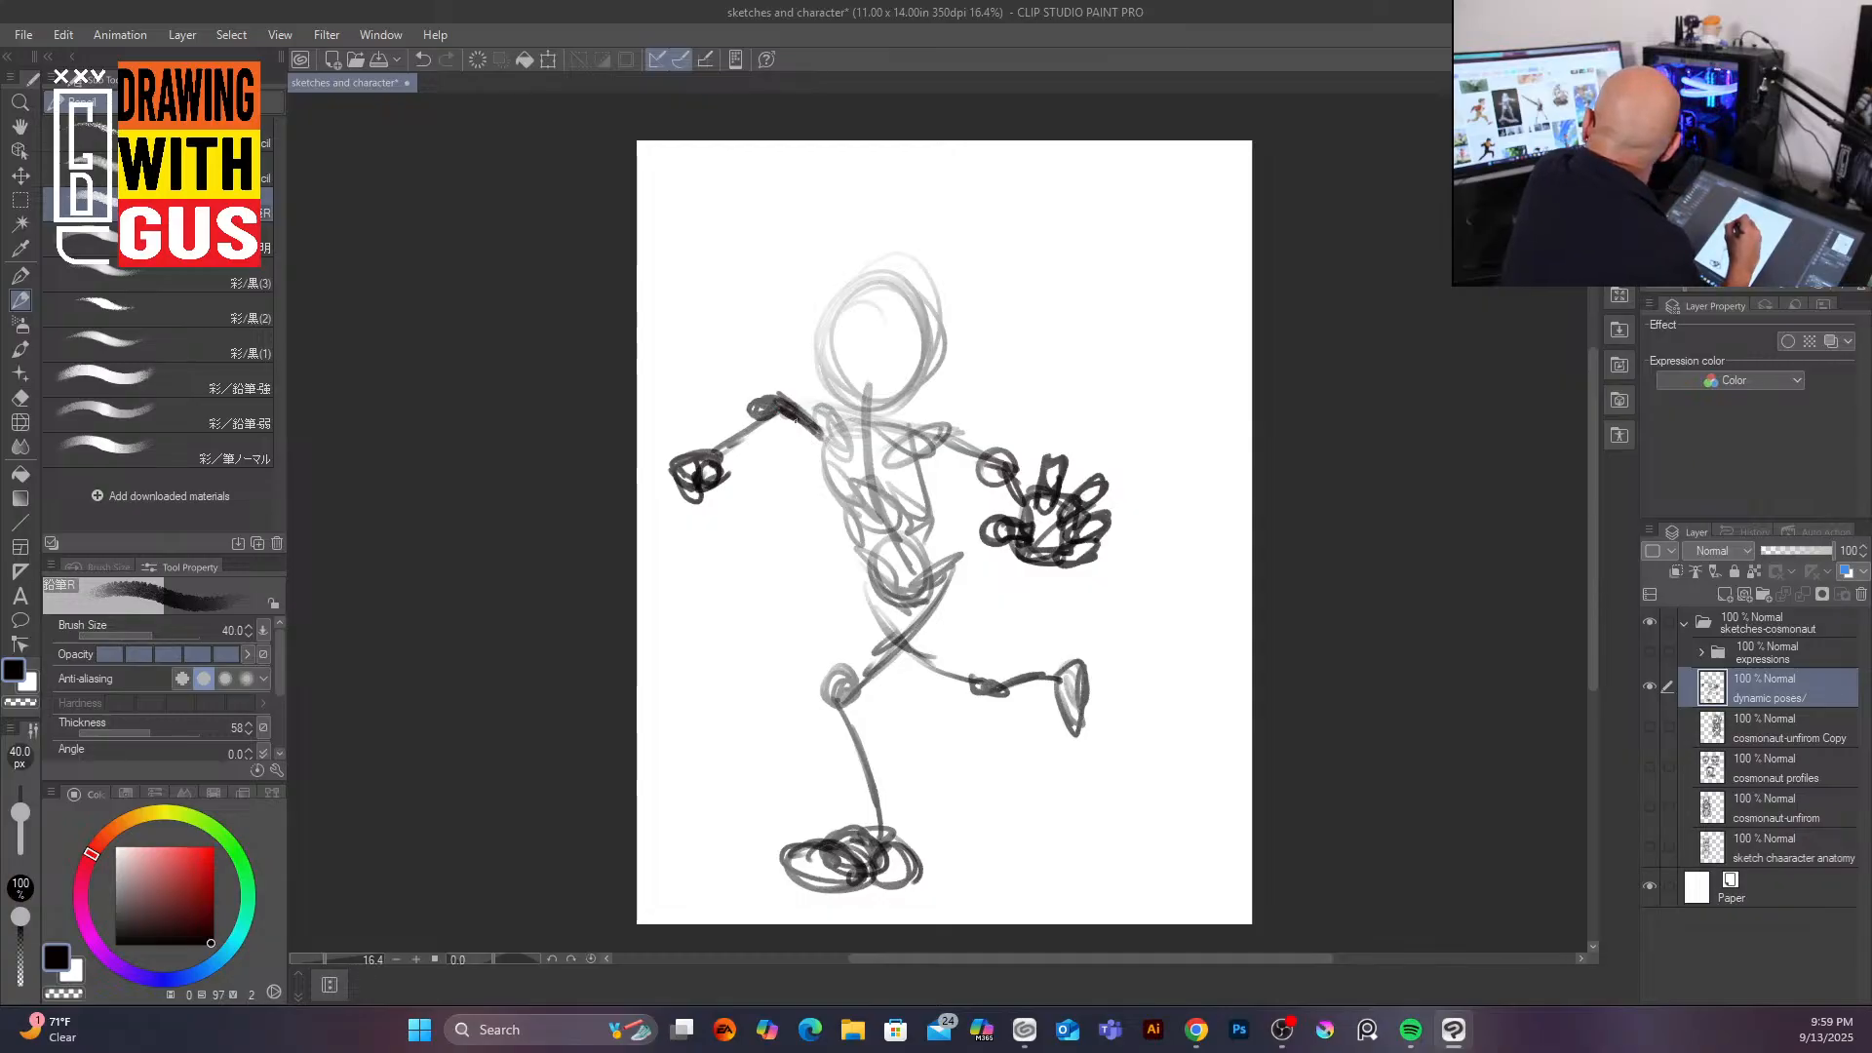
mouse_move(840, 302)
mouse_down()
mouse_move(811, 359)
mouse_move(941, 331)
mouse_move(819, 375)
mouse_move(871, 403)
mouse_move(853, 519)
mouse_move(934, 494)
mouse_move(829, 449)
mouse_move(892, 537)
mouse_up()
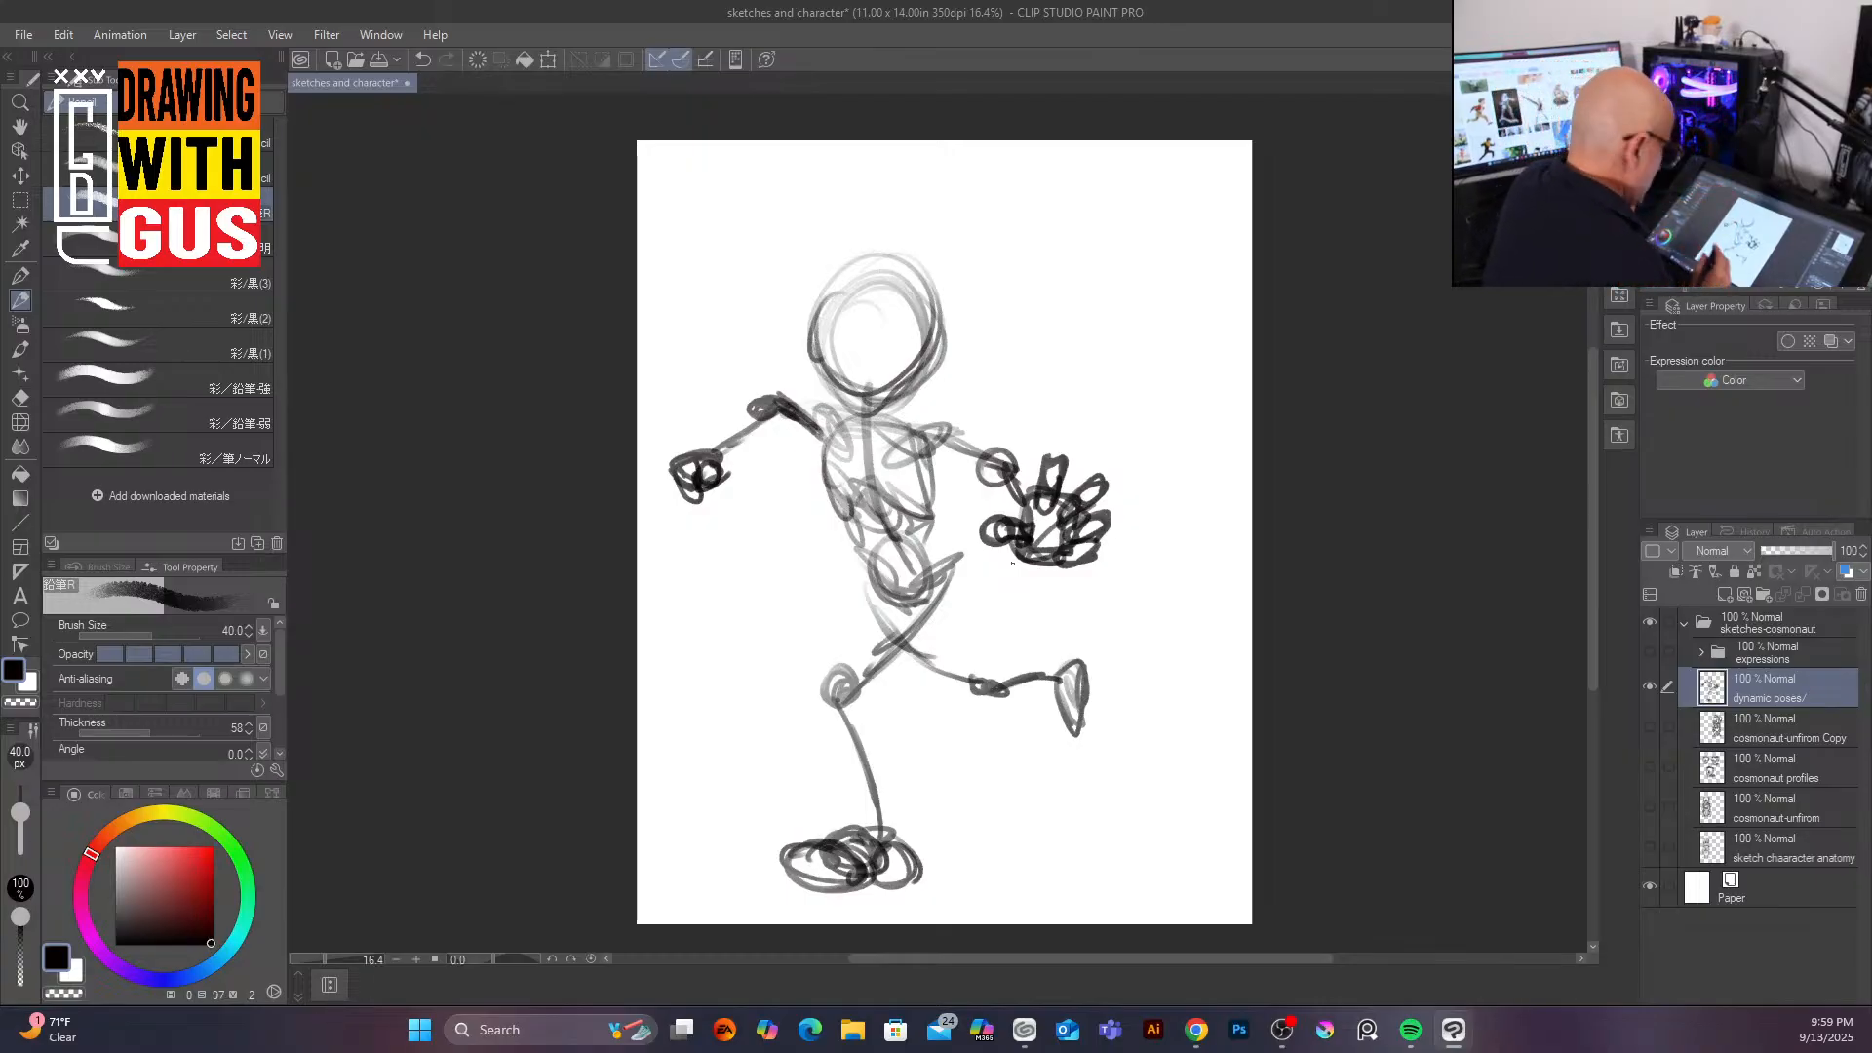
mouse_move(779, 863)
mouse_down()
mouse_move(833, 893)
mouse_move(801, 891)
mouse_move(809, 873)
mouse_move(845, 888)
mouse_move(894, 854)
mouse_up()
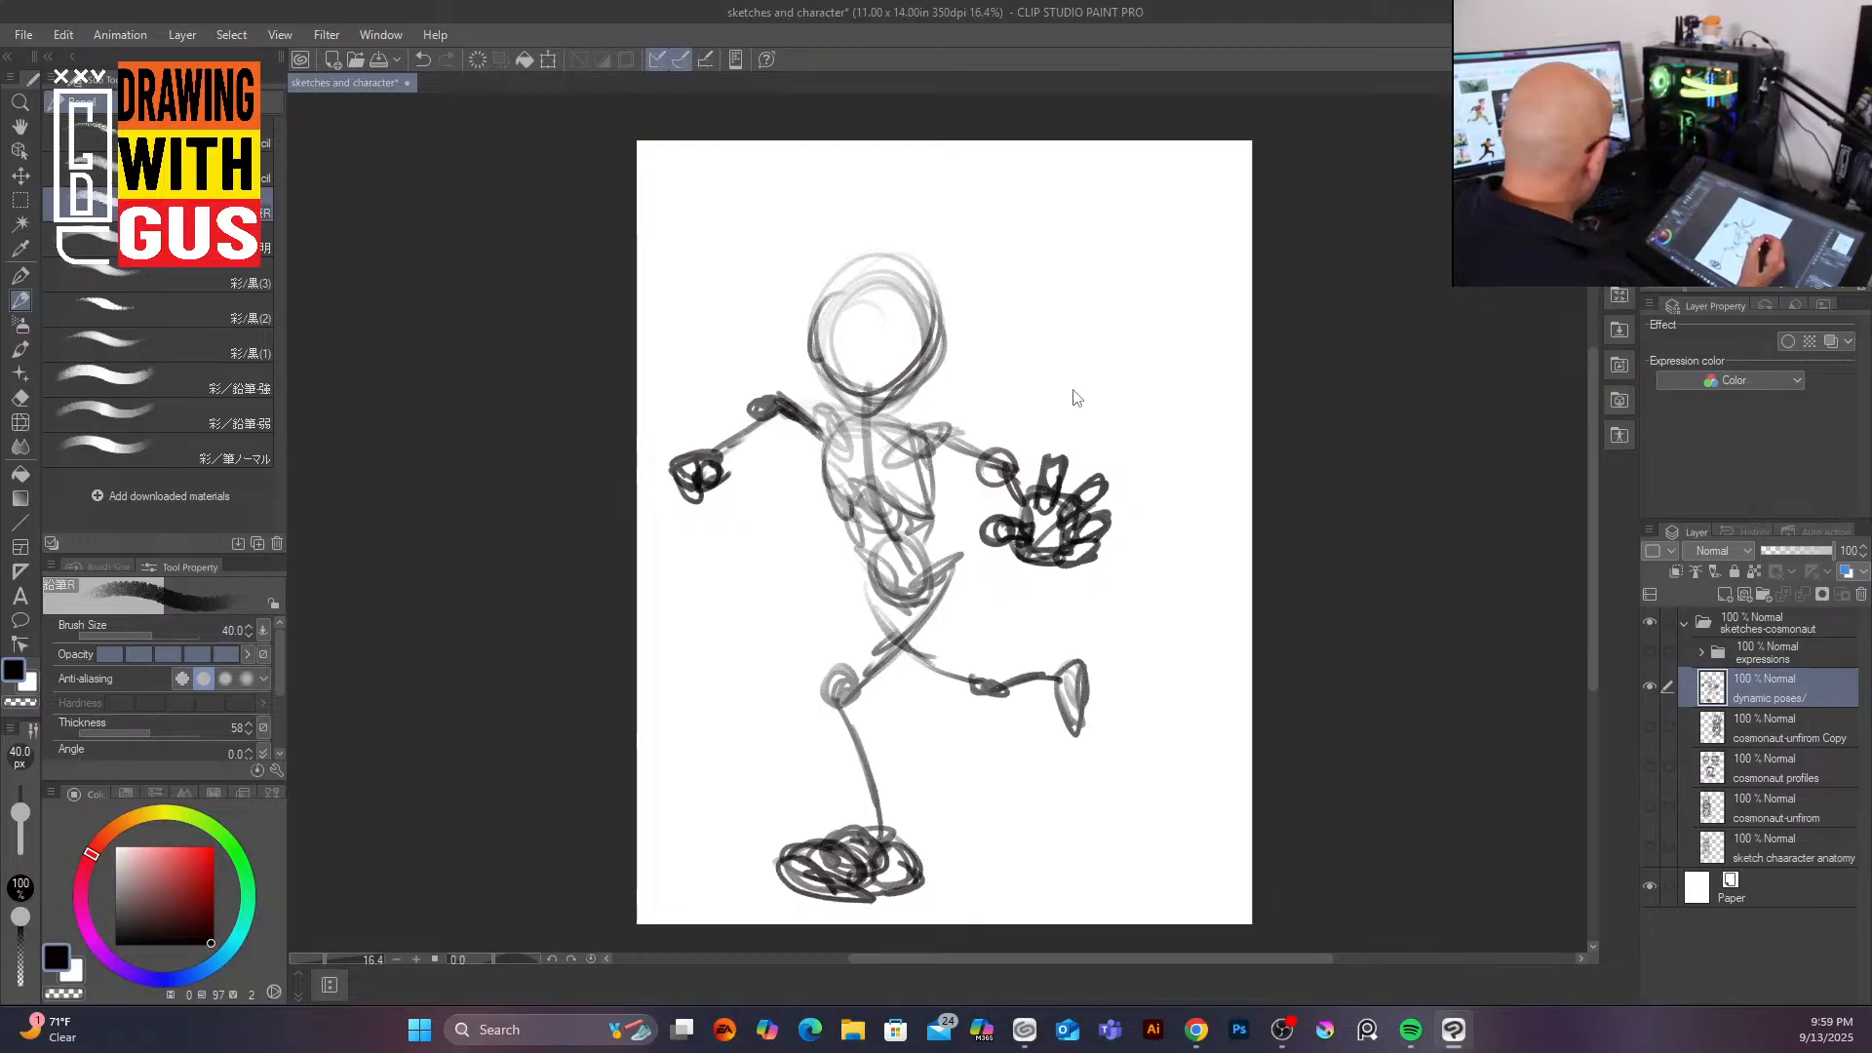
Step: Paste the copied cosmonaut head as a new layer and move it up over the figure's head
key(ctrl+v)
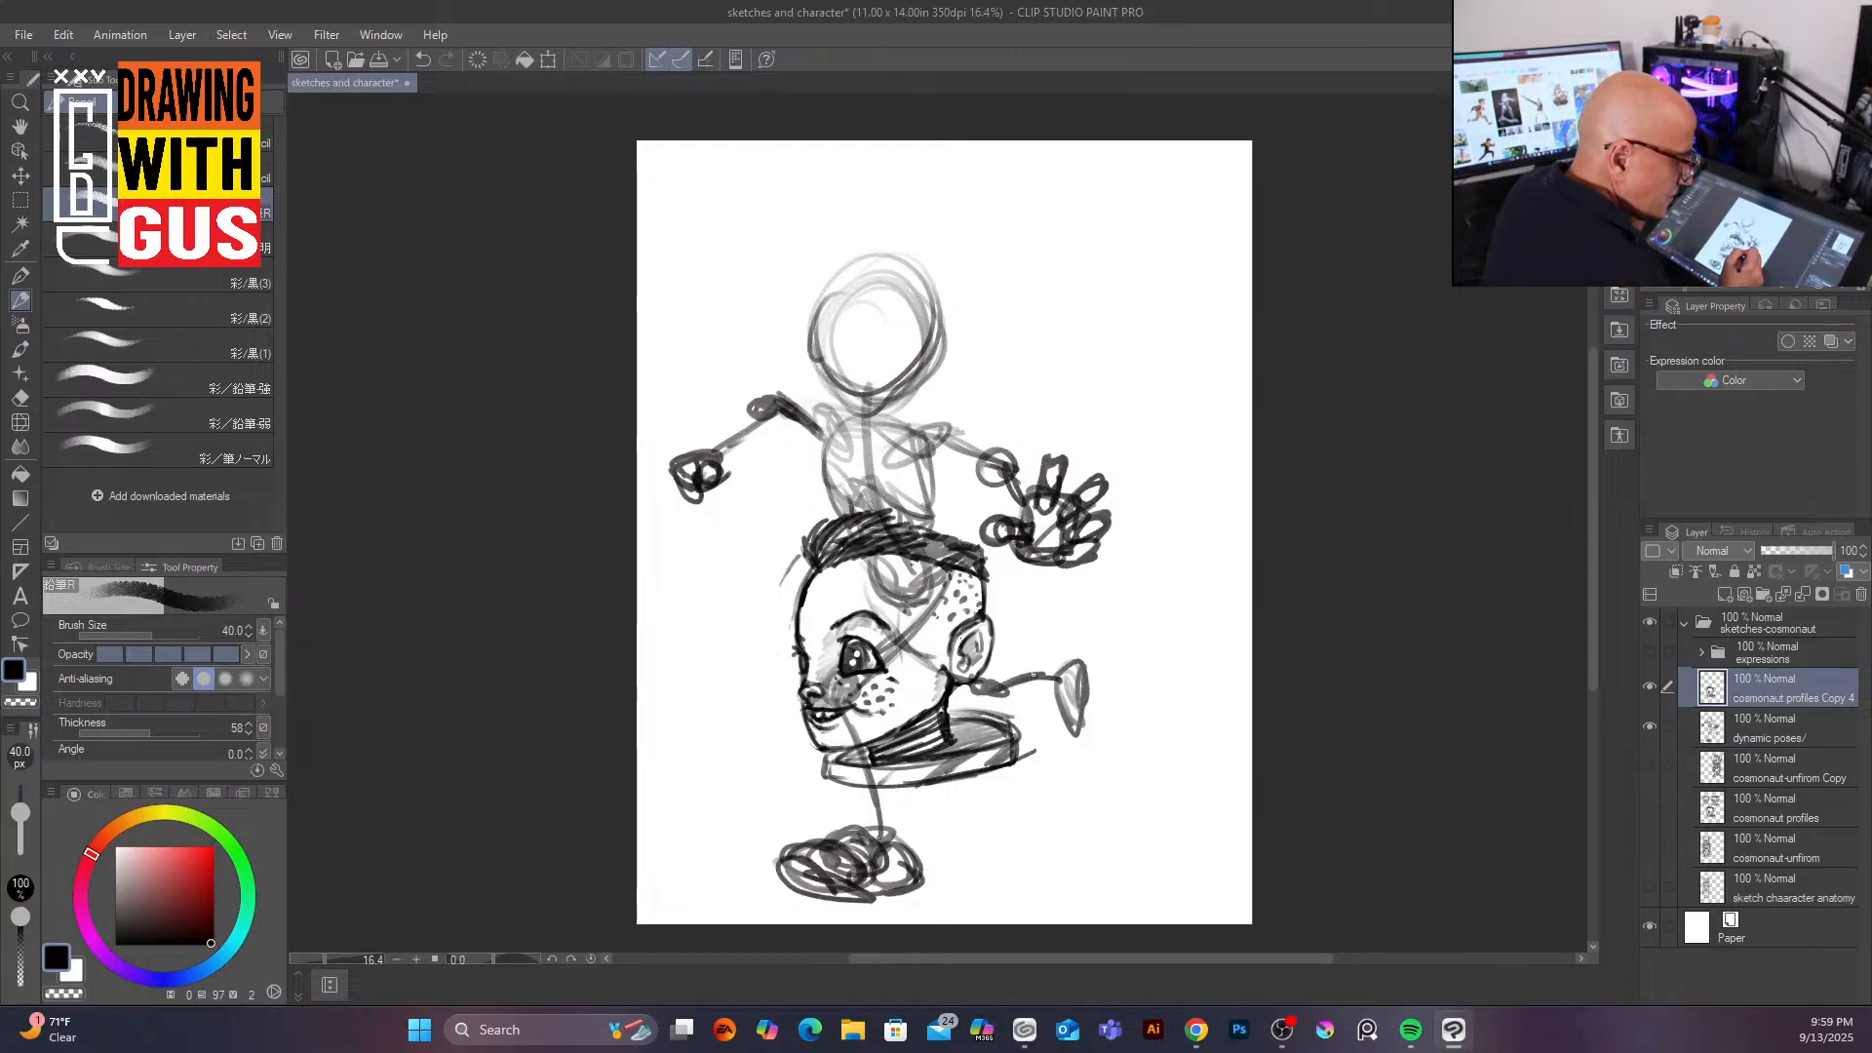
key(k)
mouse_move(962, 666)
mouse_down()
mouse_move(935, 491)
mouse_move(955, 305)
mouse_up()
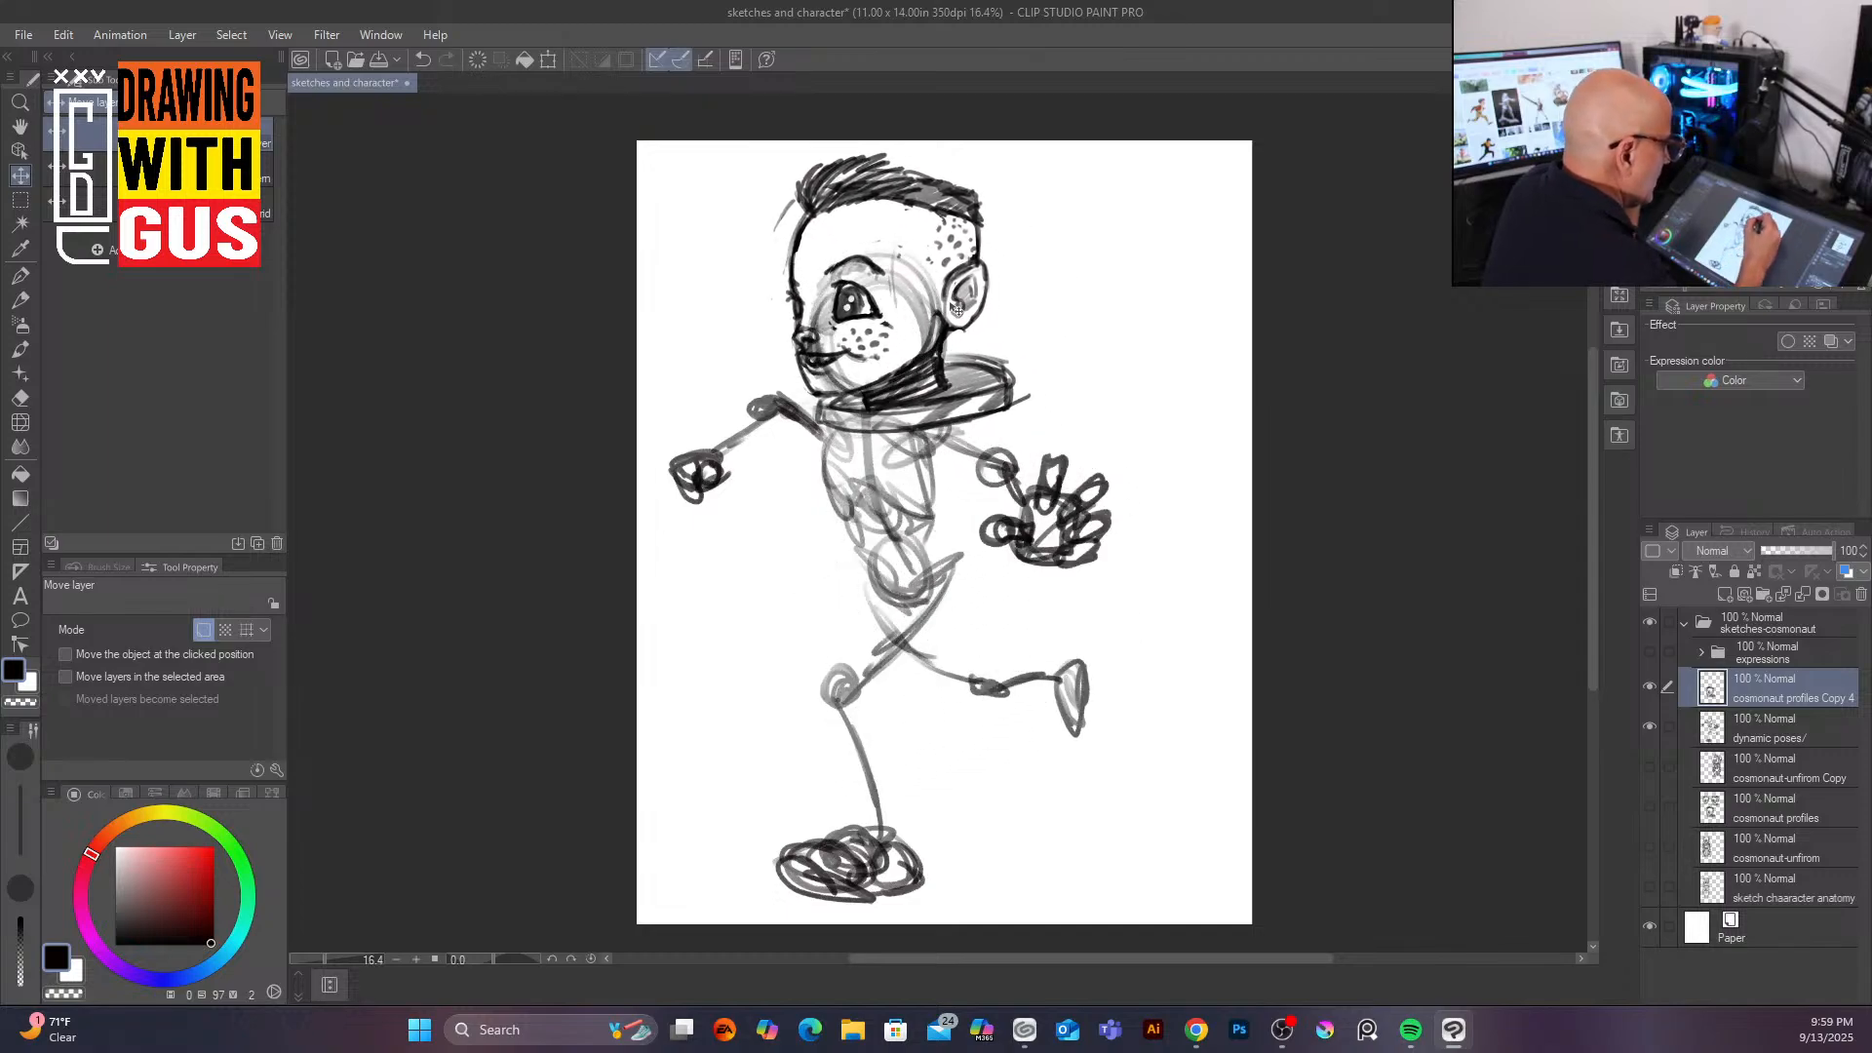
Step: Scale down and tilt the pasted head to fit the figure's head, then confirm the transform
click(548, 60)
drag(972, 357, 945, 329)
drag(881, 245, 914, 371)
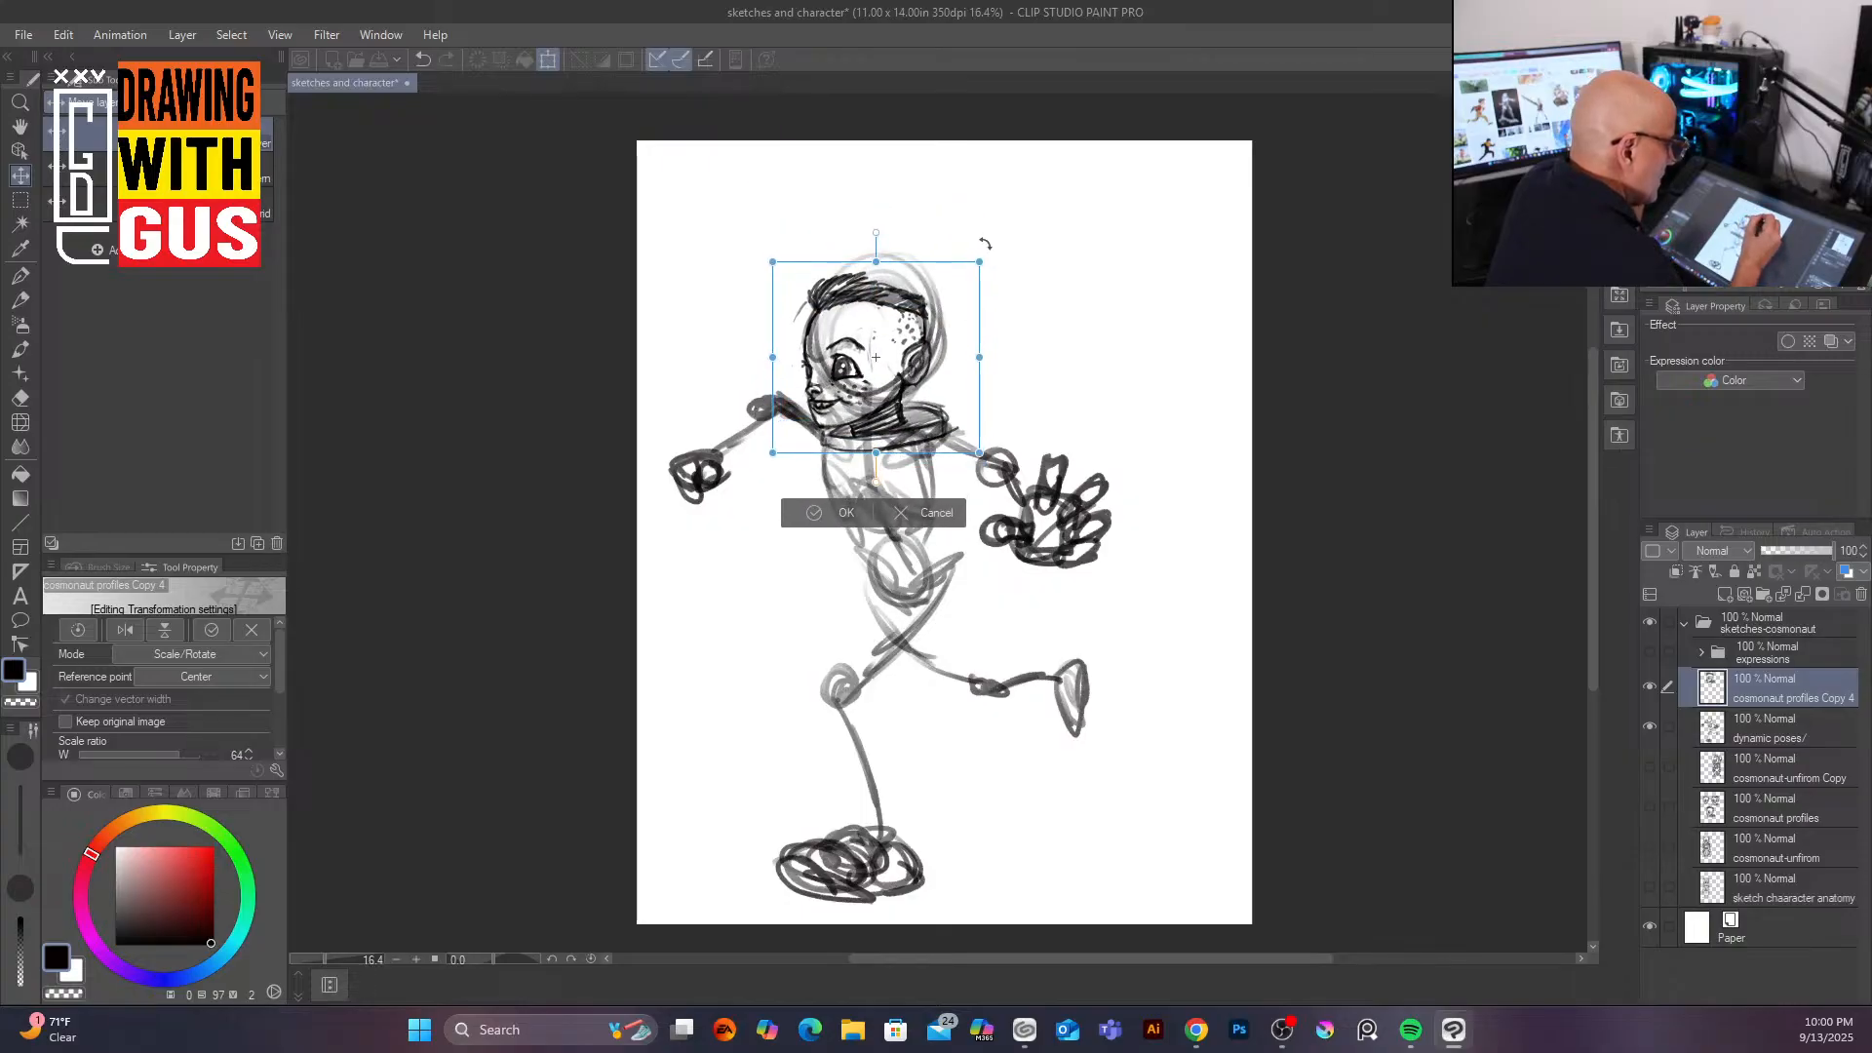
drag(986, 242, 956, 249)
drag(902, 342, 892, 341)
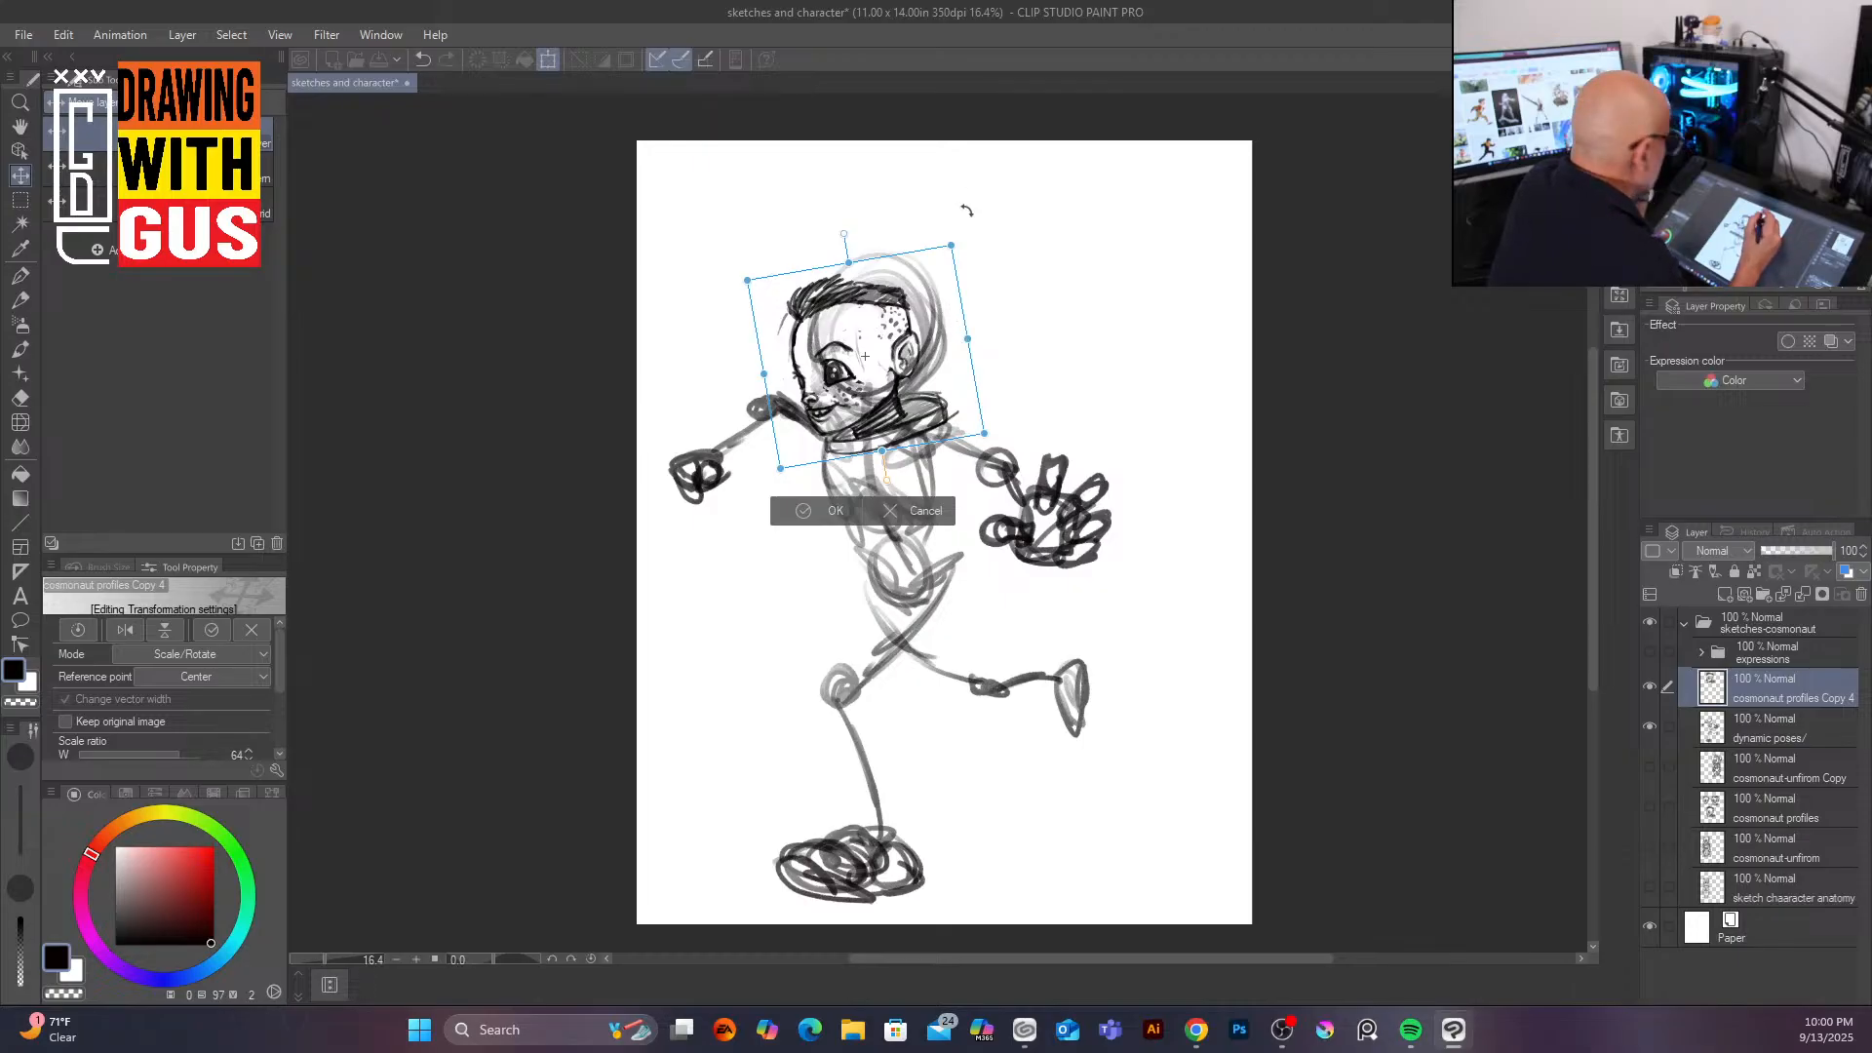
drag(959, 236, 938, 236)
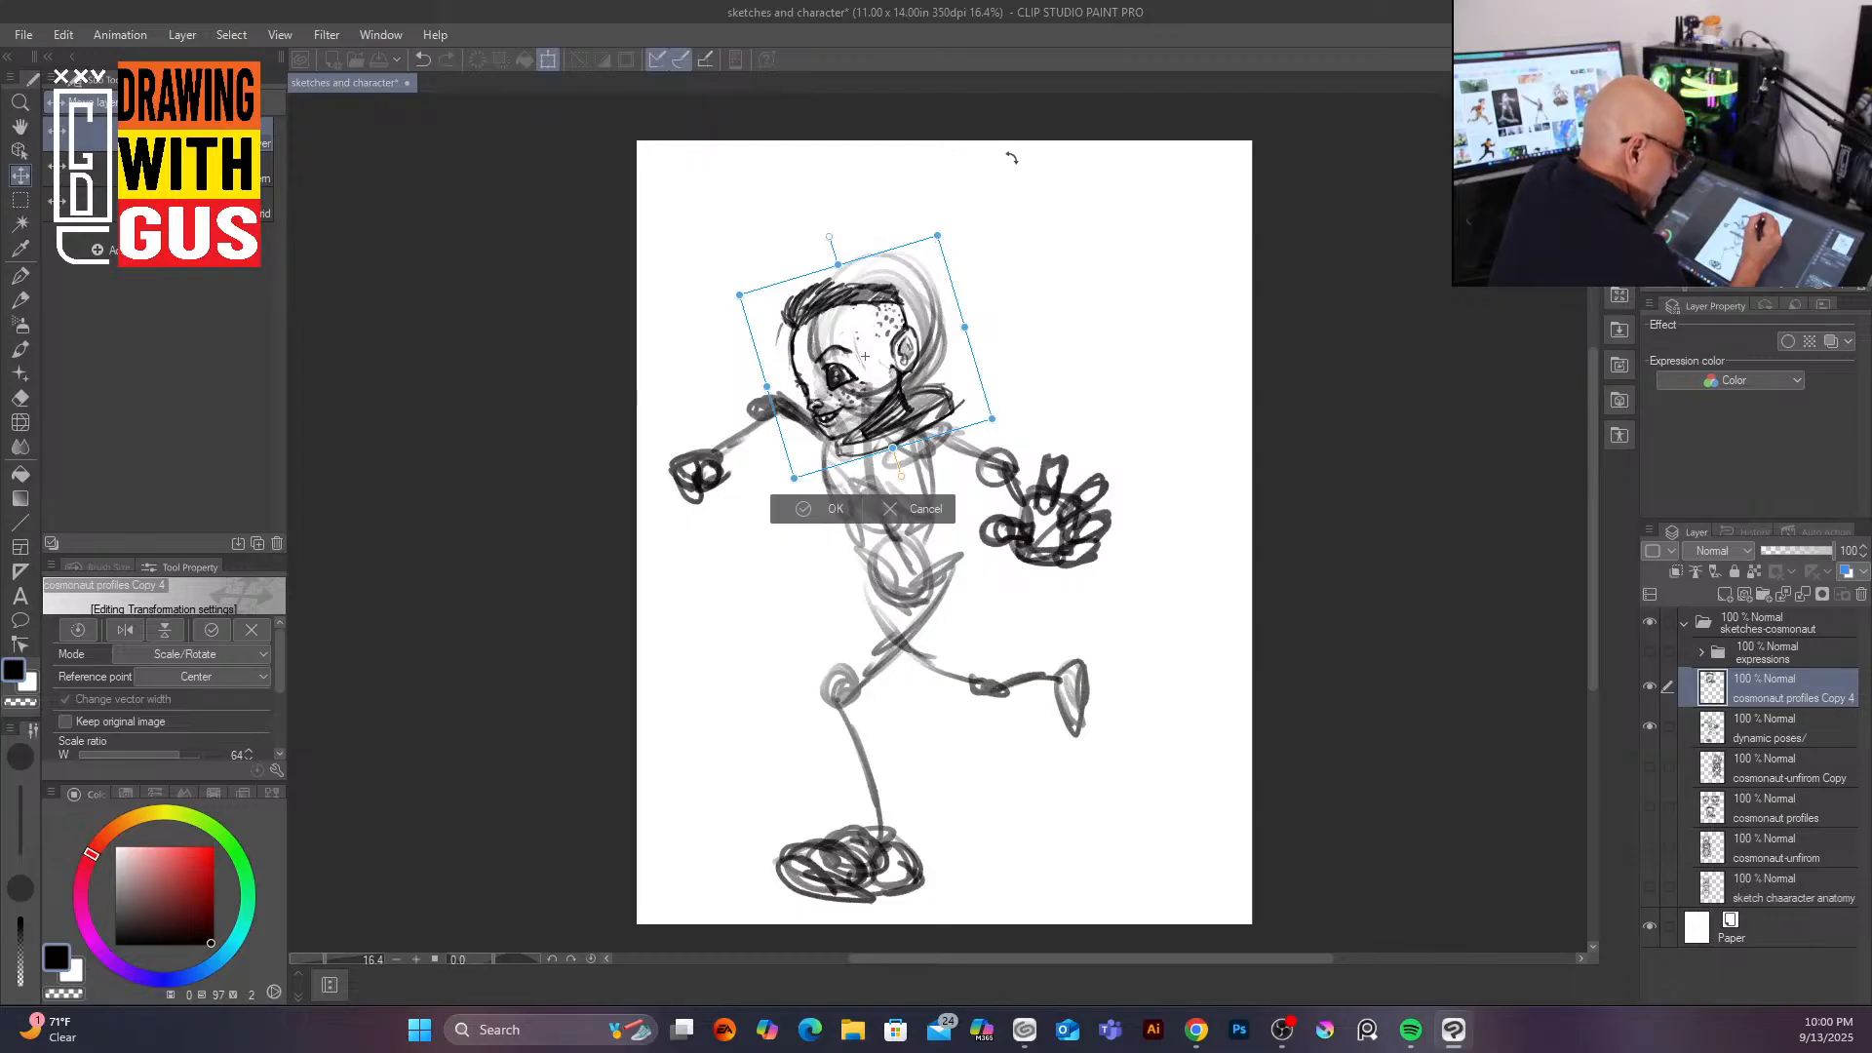
click(819, 523)
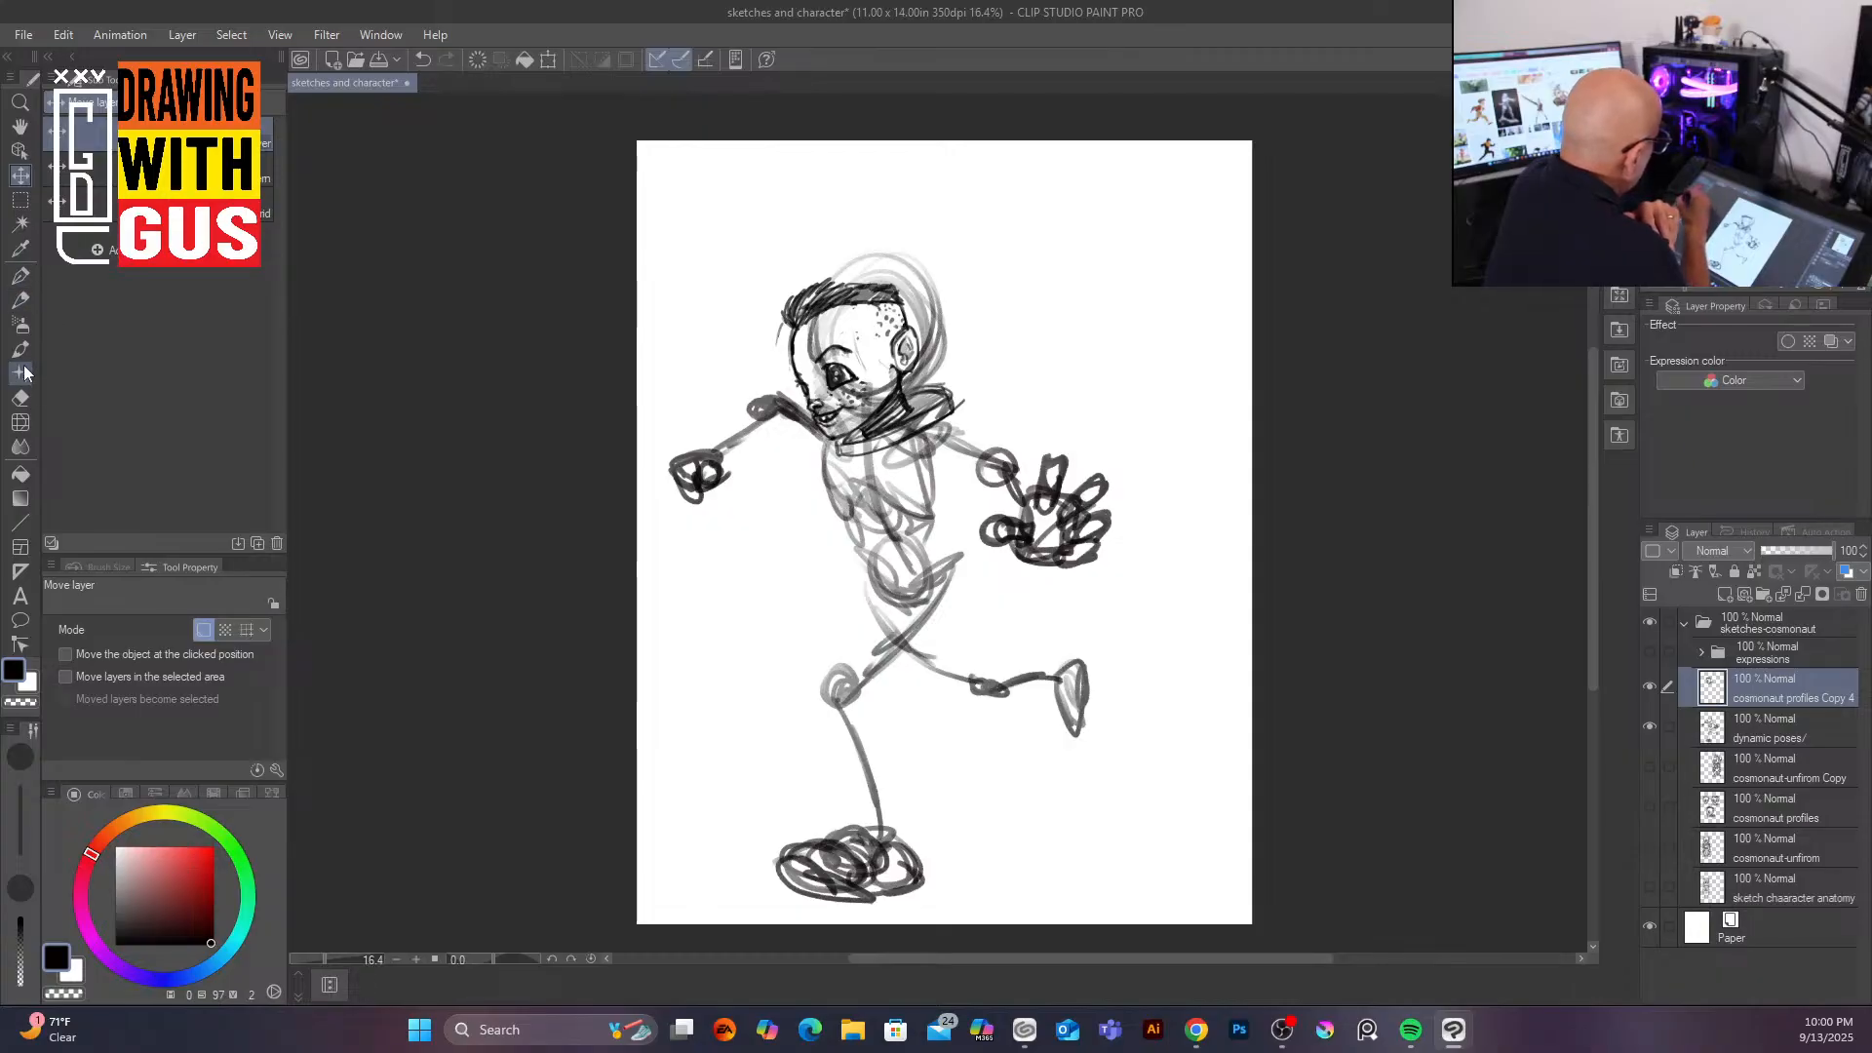
Step: Return to the pen on the dynamic poses layer and sketch the spacesuit torso and legs
click(21, 278)
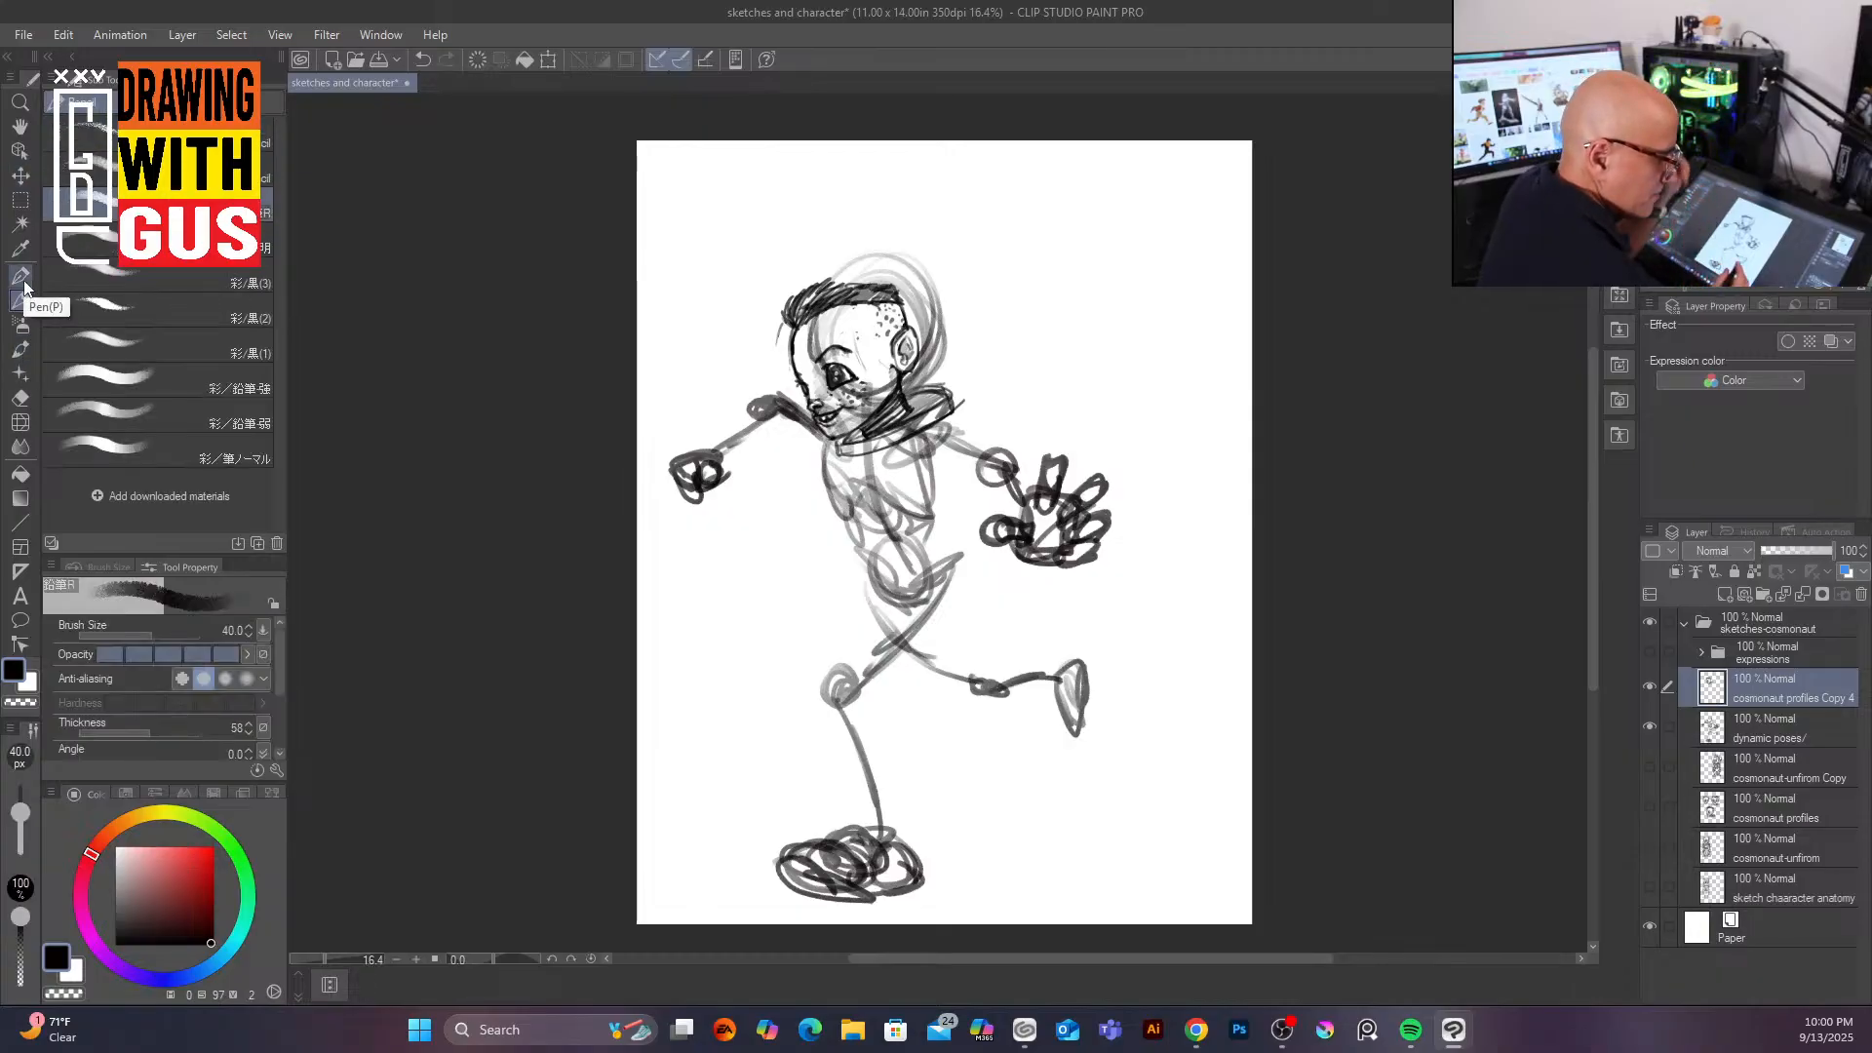
click(1775, 730)
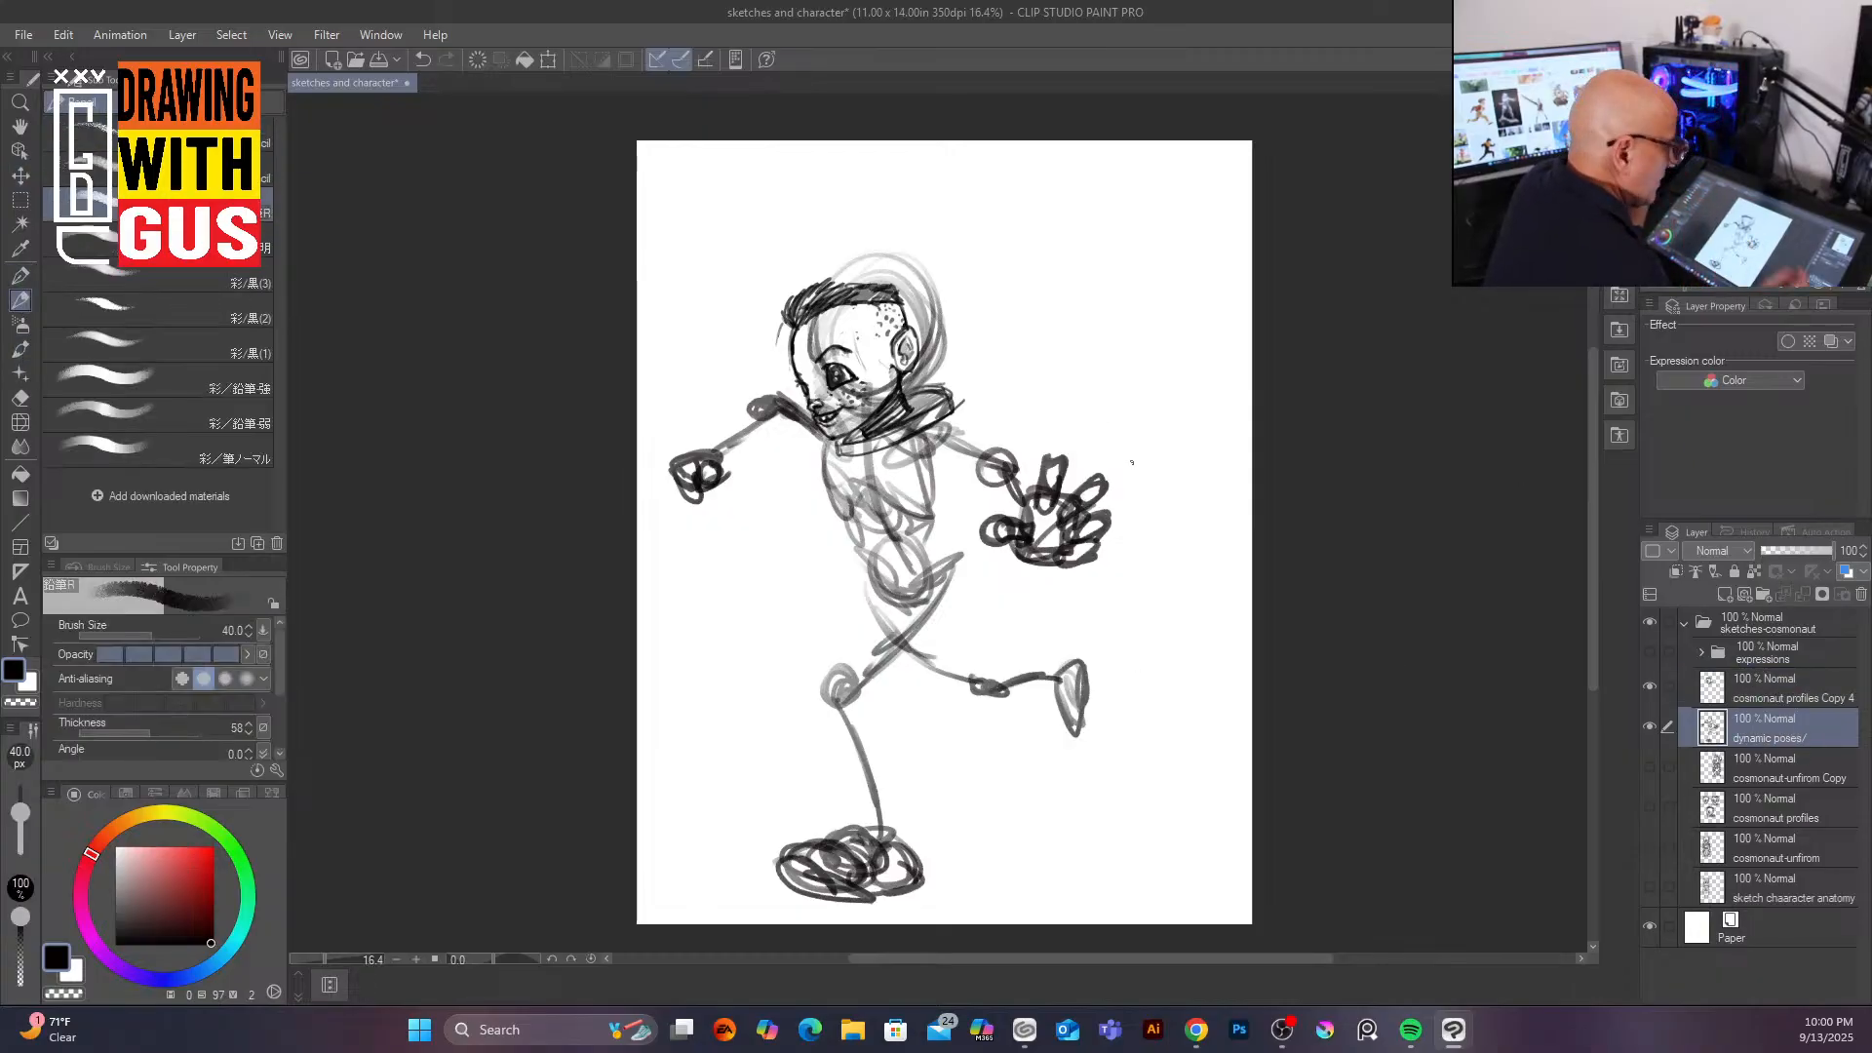
mouse_move(948, 418)
mouse_down()
mouse_move(1000, 438)
mouse_move(922, 462)
mouse_move(955, 483)
mouse_move(981, 450)
mouse_move(971, 486)
mouse_move(1005, 433)
mouse_move(1030, 480)
mouse_move(960, 542)
mouse_up()
mouse_move(815, 447)
mouse_down()
mouse_move(812, 500)
mouse_move(846, 562)
mouse_move(948, 577)
mouse_move(858, 636)
mouse_up()
mouse_move(961, 571)
mouse_down()
mouse_move(931, 641)
mouse_move(837, 662)
mouse_move(849, 639)
mouse_up()
drag(948, 614, 899, 700)
mouse_move(952, 622)
mouse_down()
mouse_move(912, 703)
mouse_move(827, 714)
mouse_move(922, 801)
mouse_up()
mouse_move(834, 719)
mouse_down()
mouse_move(871, 801)
mouse_move(917, 809)
mouse_up()
mouse_move(867, 827)
mouse_down()
mouse_move(913, 818)
mouse_move(920, 870)
mouse_move(876, 811)
mouse_up()
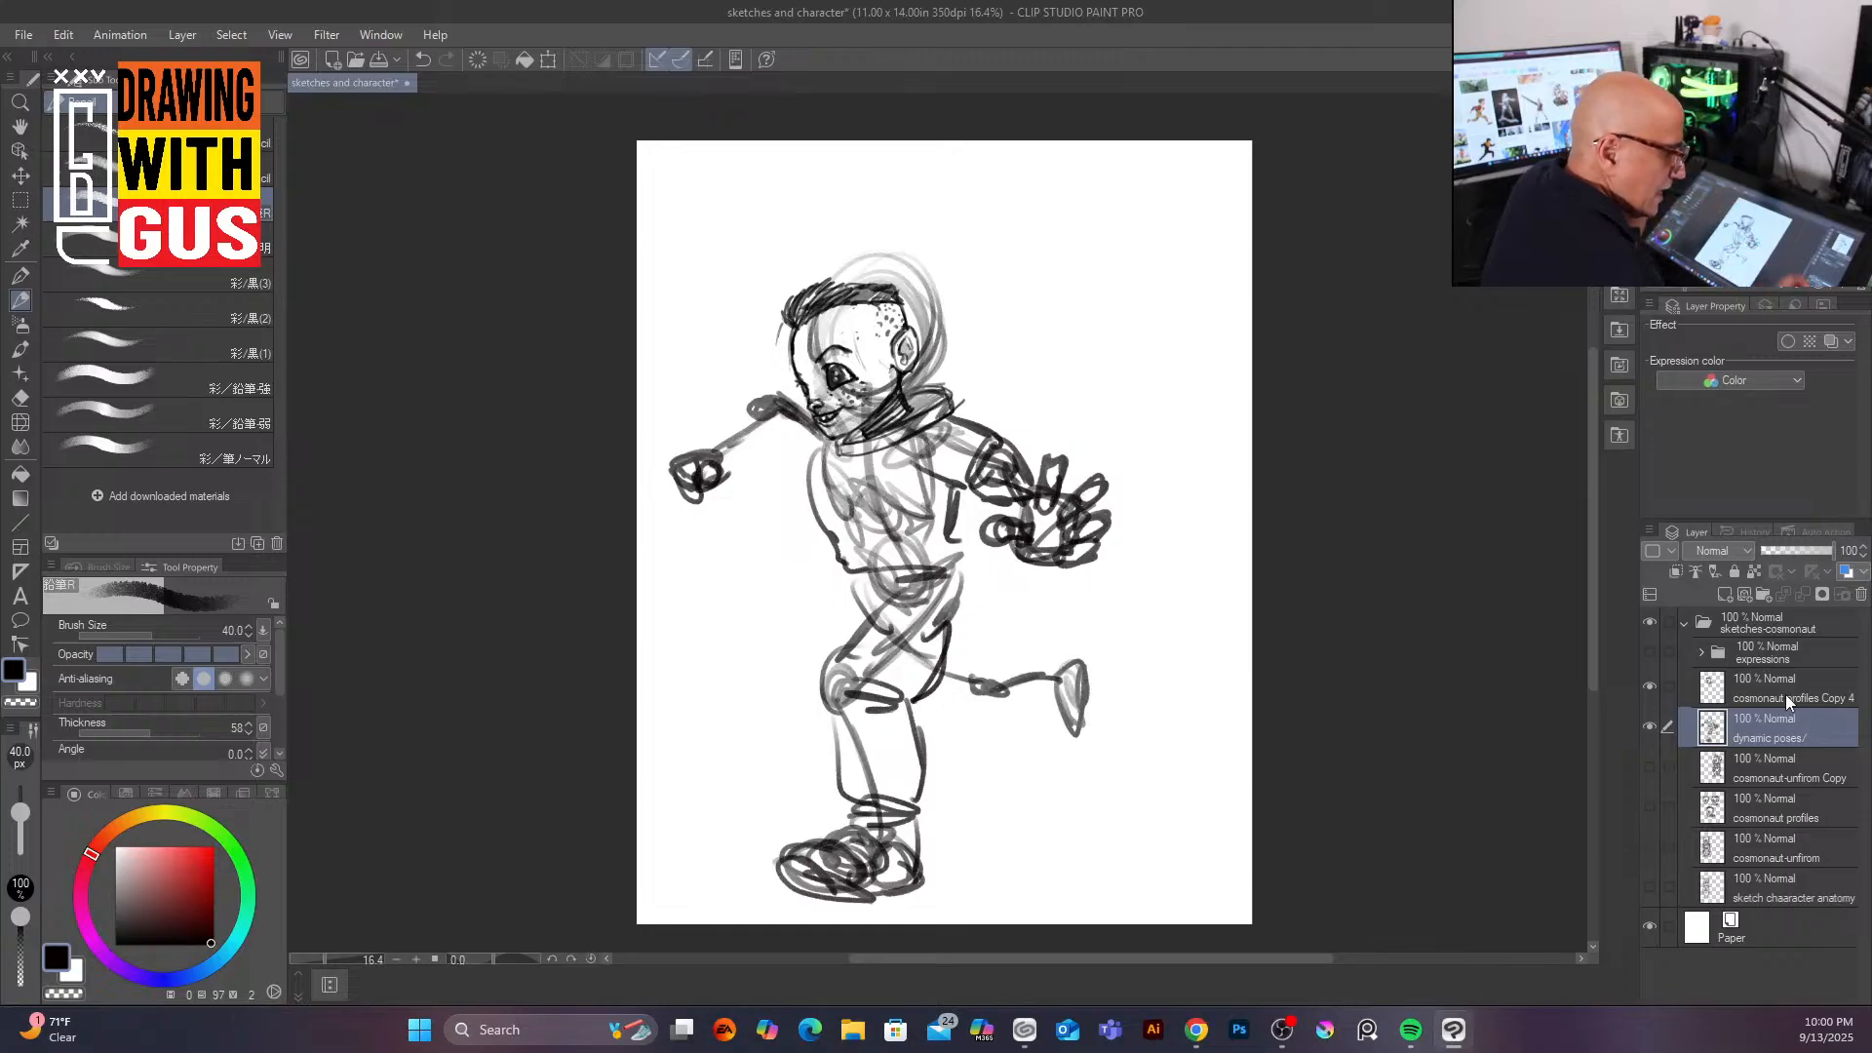
Step: Select the pasted head layer and enlarge it to about 123% while rotating it to fit the body
click(1812, 684)
key(k)
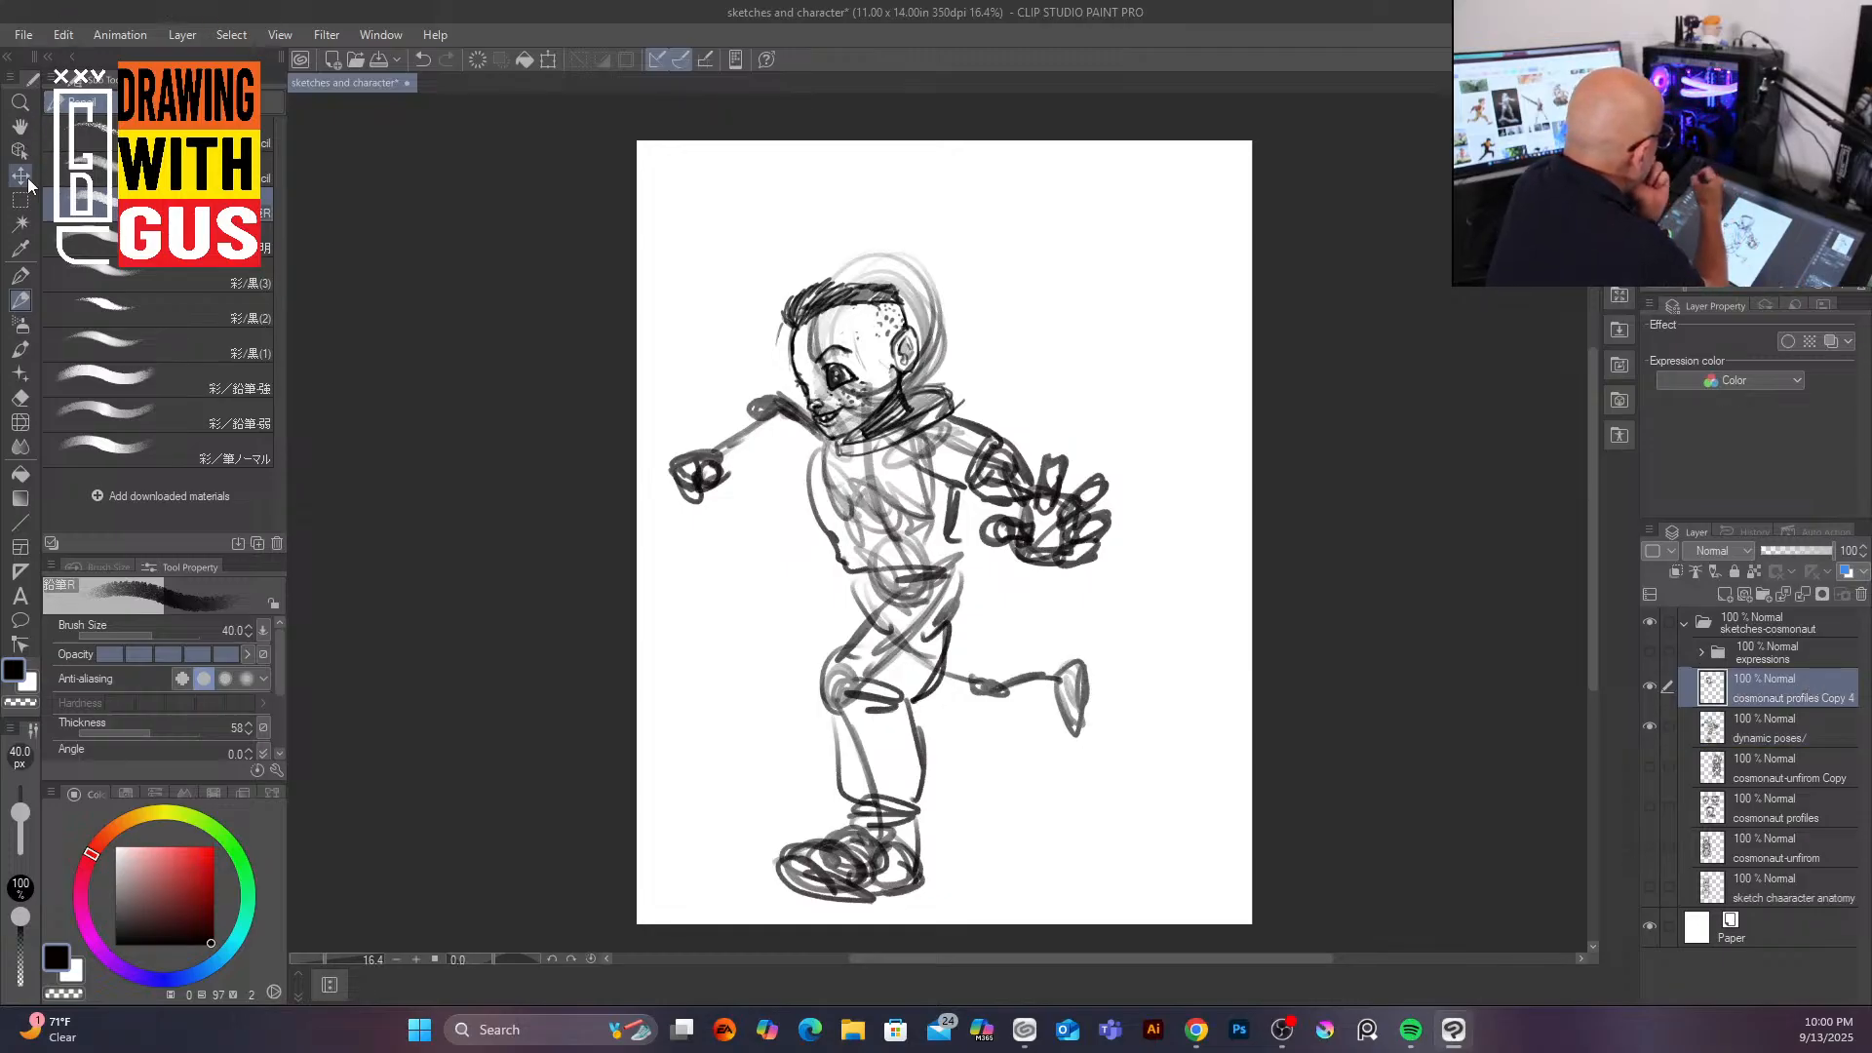
drag(871, 329, 870, 311)
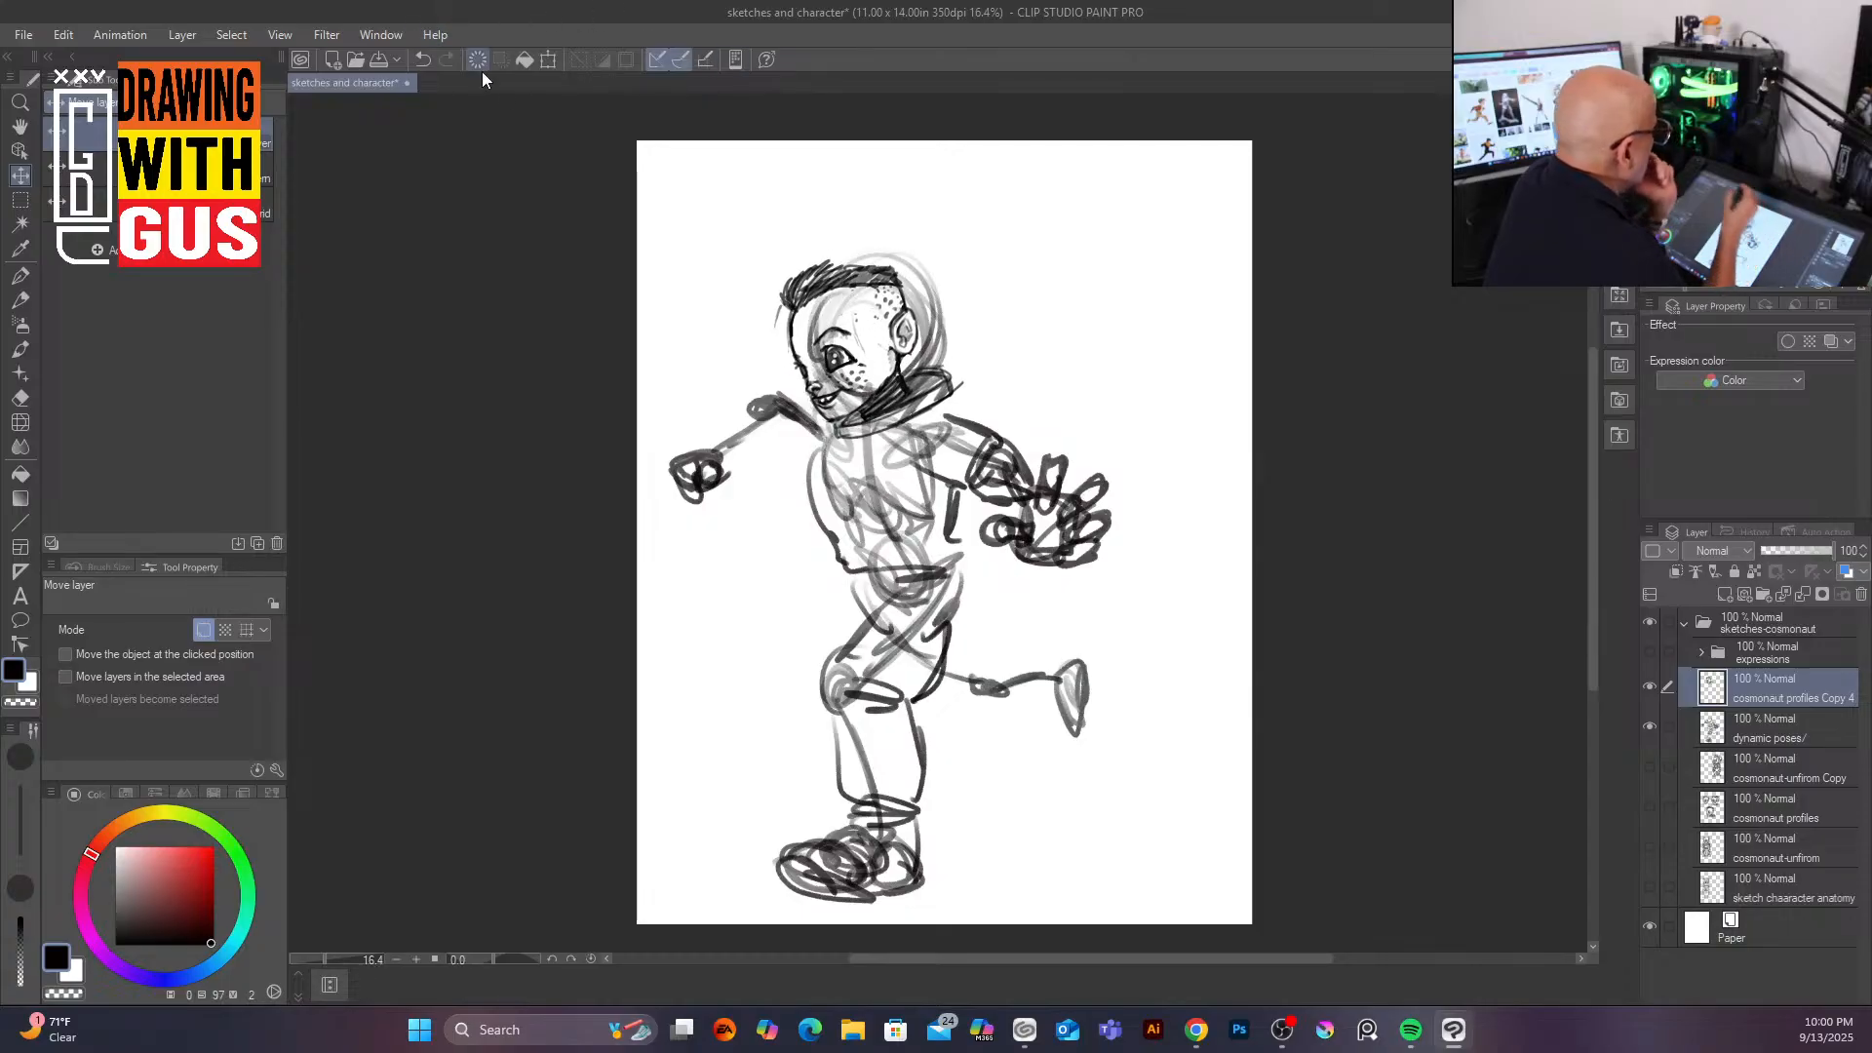
click(547, 60)
mouse_move(1003, 252)
mouse_down()
mouse_move(1010, 200)
mouse_move(1026, 278)
mouse_move(1004, 248)
mouse_move(1068, 266)
mouse_up()
drag(945, 399, 933, 387)
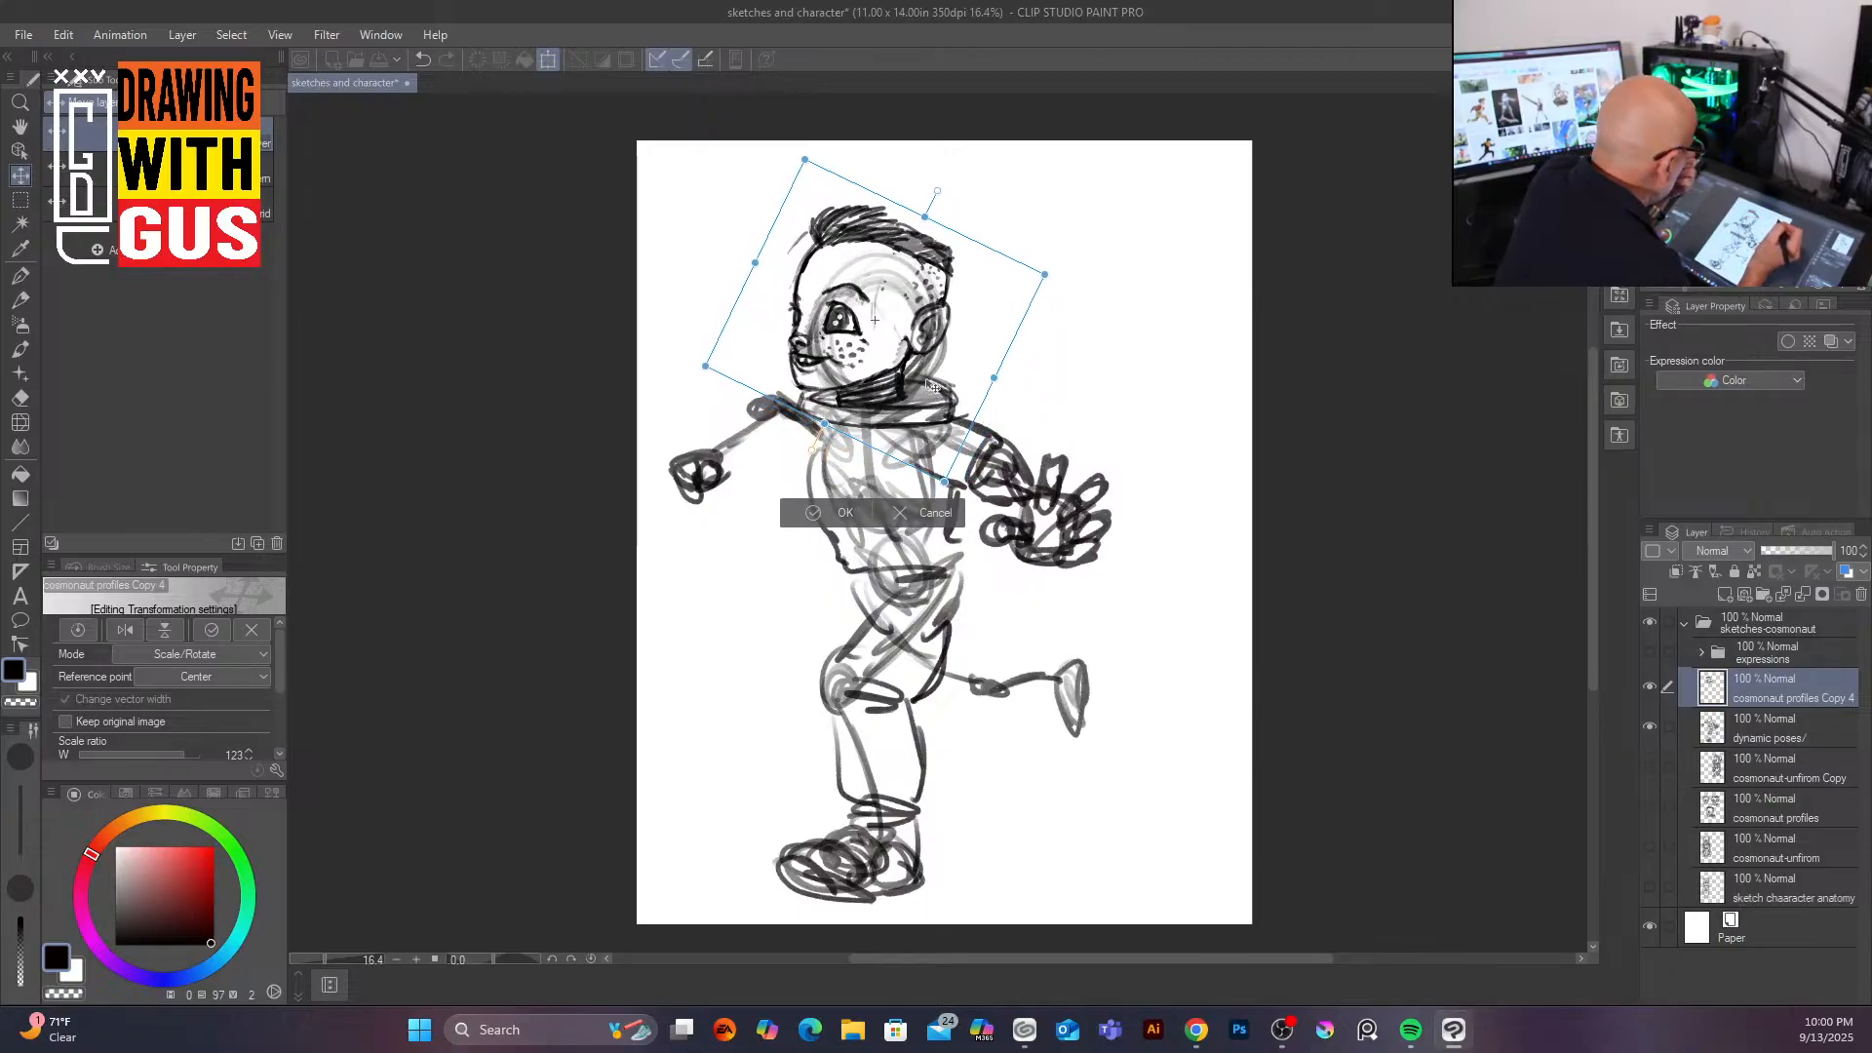
click(845, 512)
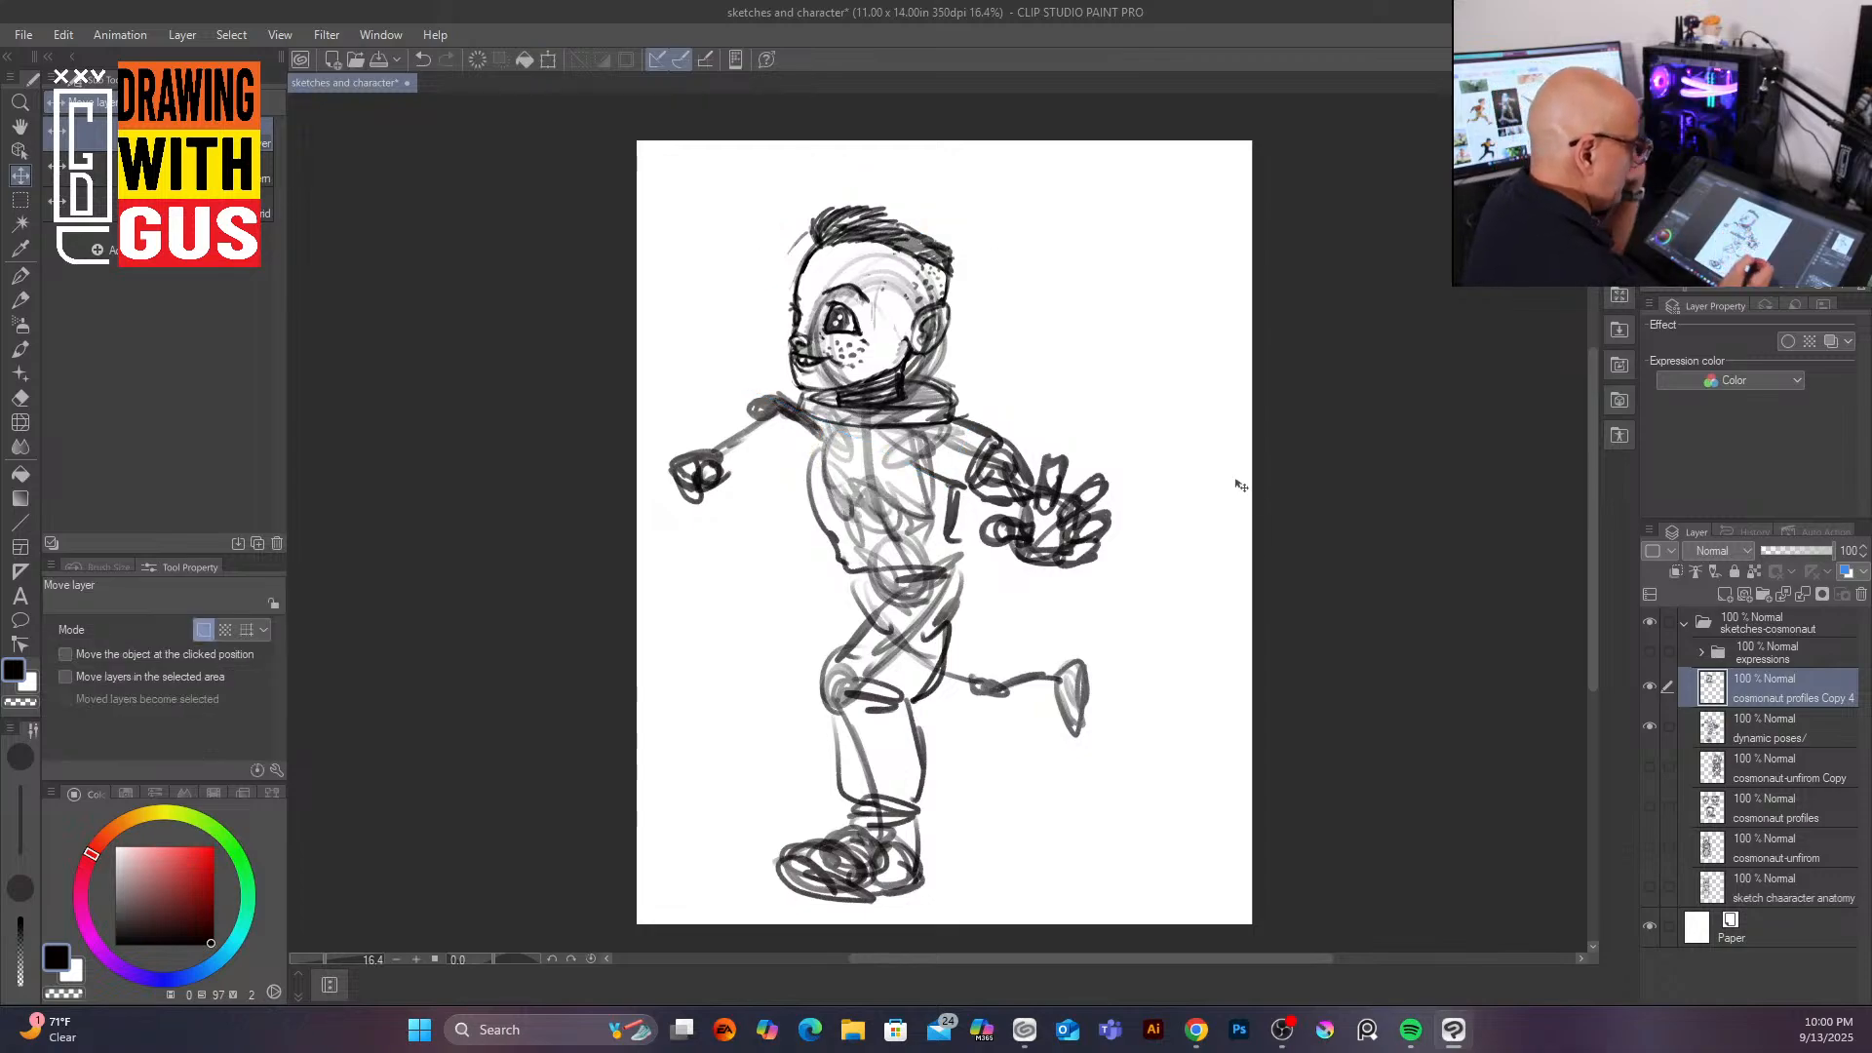
Step: Switch back to the pen on the dynamic poses layer and refine the suited legs and bent back leg
click(23, 299)
click(1786, 736)
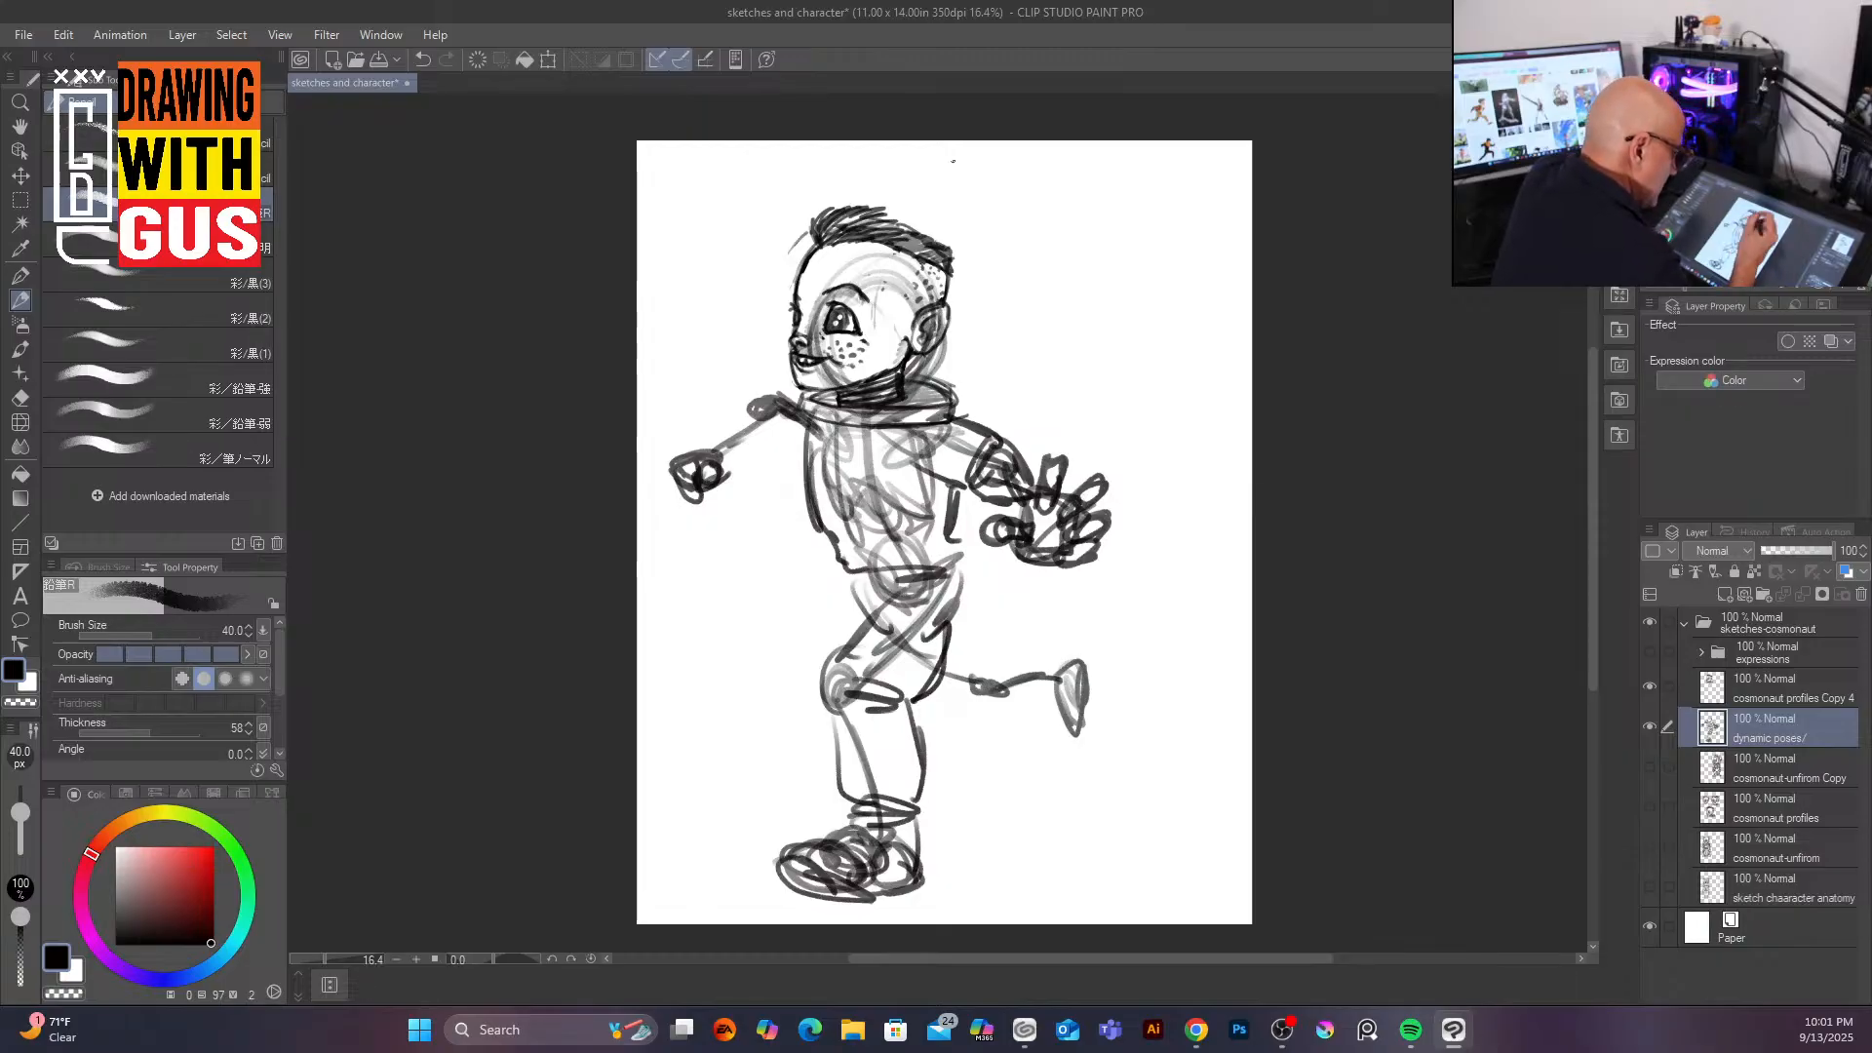
mouse_move(851, 427)
mouse_down()
mouse_move(942, 604)
mouse_move(831, 671)
mouse_move(909, 711)
mouse_move(921, 699)
mouse_move(857, 704)
mouse_move(829, 673)
mouse_move(834, 759)
mouse_up()
mouse_move(914, 727)
mouse_down()
mouse_move(930, 805)
mouse_move(863, 789)
mouse_move(925, 833)
mouse_move(779, 873)
mouse_move(815, 836)
mouse_move(842, 852)
mouse_move(839, 892)
mouse_move(801, 863)
mouse_move(823, 897)
mouse_move(917, 858)
mouse_move(913, 907)
mouse_up()
mouse_move(837, 819)
mouse_down()
mouse_move(895, 849)
mouse_move(871, 825)
mouse_move(916, 902)
mouse_move(873, 902)
mouse_up()
drag(851, 574, 845, 638)
drag(839, 570, 835, 646)
drag(912, 708, 954, 694)
drag(941, 622, 978, 684)
drag(979, 641, 1034, 667)
drag(965, 717, 1032, 692)
mouse_move(1053, 663)
mouse_down()
mouse_move(1057, 695)
mouse_move(1075, 644)
mouse_move(1082, 723)
mouse_move(1071, 673)
mouse_move(1065, 733)
mouse_move(1077, 646)
mouse_move(1070, 747)
mouse_move(1052, 704)
mouse_up()
drag(993, 644, 1037, 653)
mouse_move(1046, 650)
mouse_down()
mouse_move(1028, 712)
mouse_move(956, 718)
mouse_up()
drag(975, 686, 933, 691)
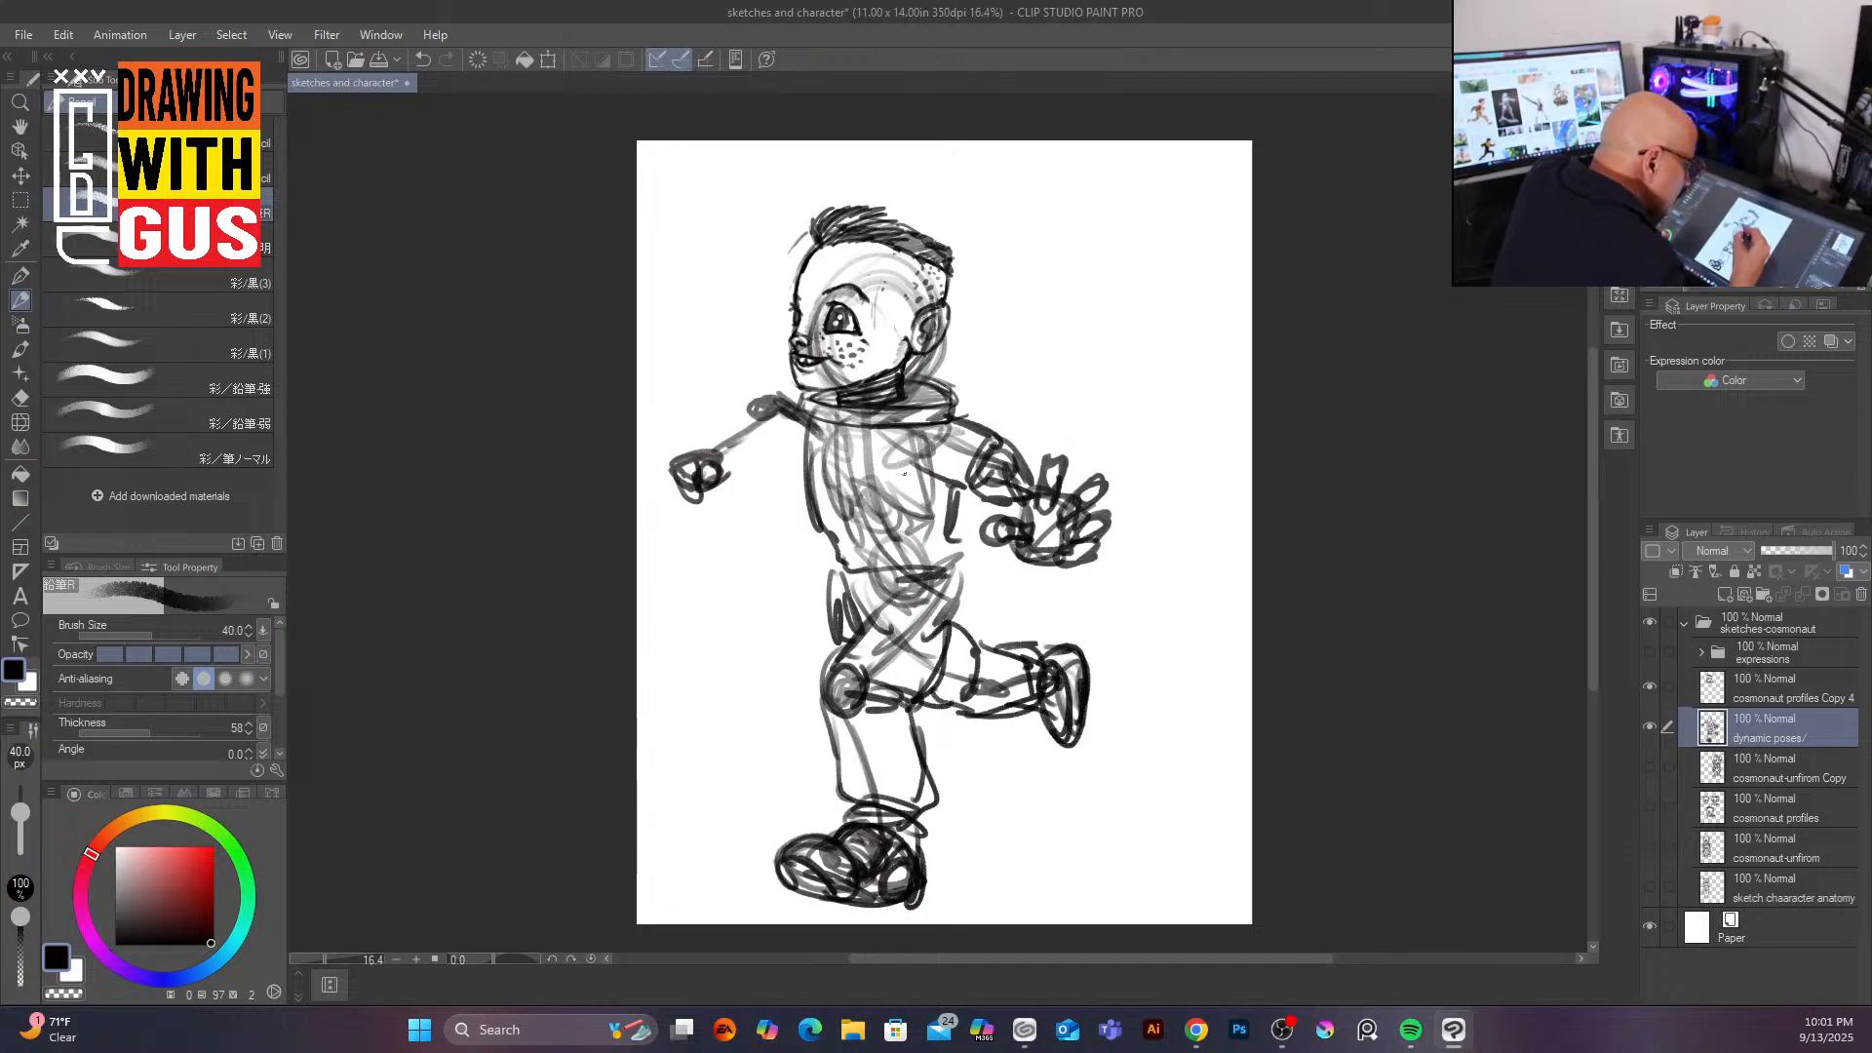
Step: Sketch the suit sleeves and shoulder shapes on both arms
drag(960, 417, 956, 497)
mouse_move(815, 400)
mouse_down()
mouse_move(792, 470)
mouse_move(789, 454)
mouse_up()
mouse_move(785, 388)
mouse_down()
mouse_move(748, 404)
mouse_move(746, 457)
mouse_move(703, 460)
mouse_move(725, 473)
mouse_up()
mouse_move(737, 405)
mouse_down()
mouse_move(717, 478)
mouse_move(704, 466)
mouse_up()
mouse_move(782, 453)
mouse_down()
mouse_move(725, 481)
mouse_move(777, 456)
mouse_up()
drag(778, 386, 742, 413)
drag(1008, 447, 1040, 491)
drag(794, 394, 774, 440)
drag(957, 487, 952, 535)
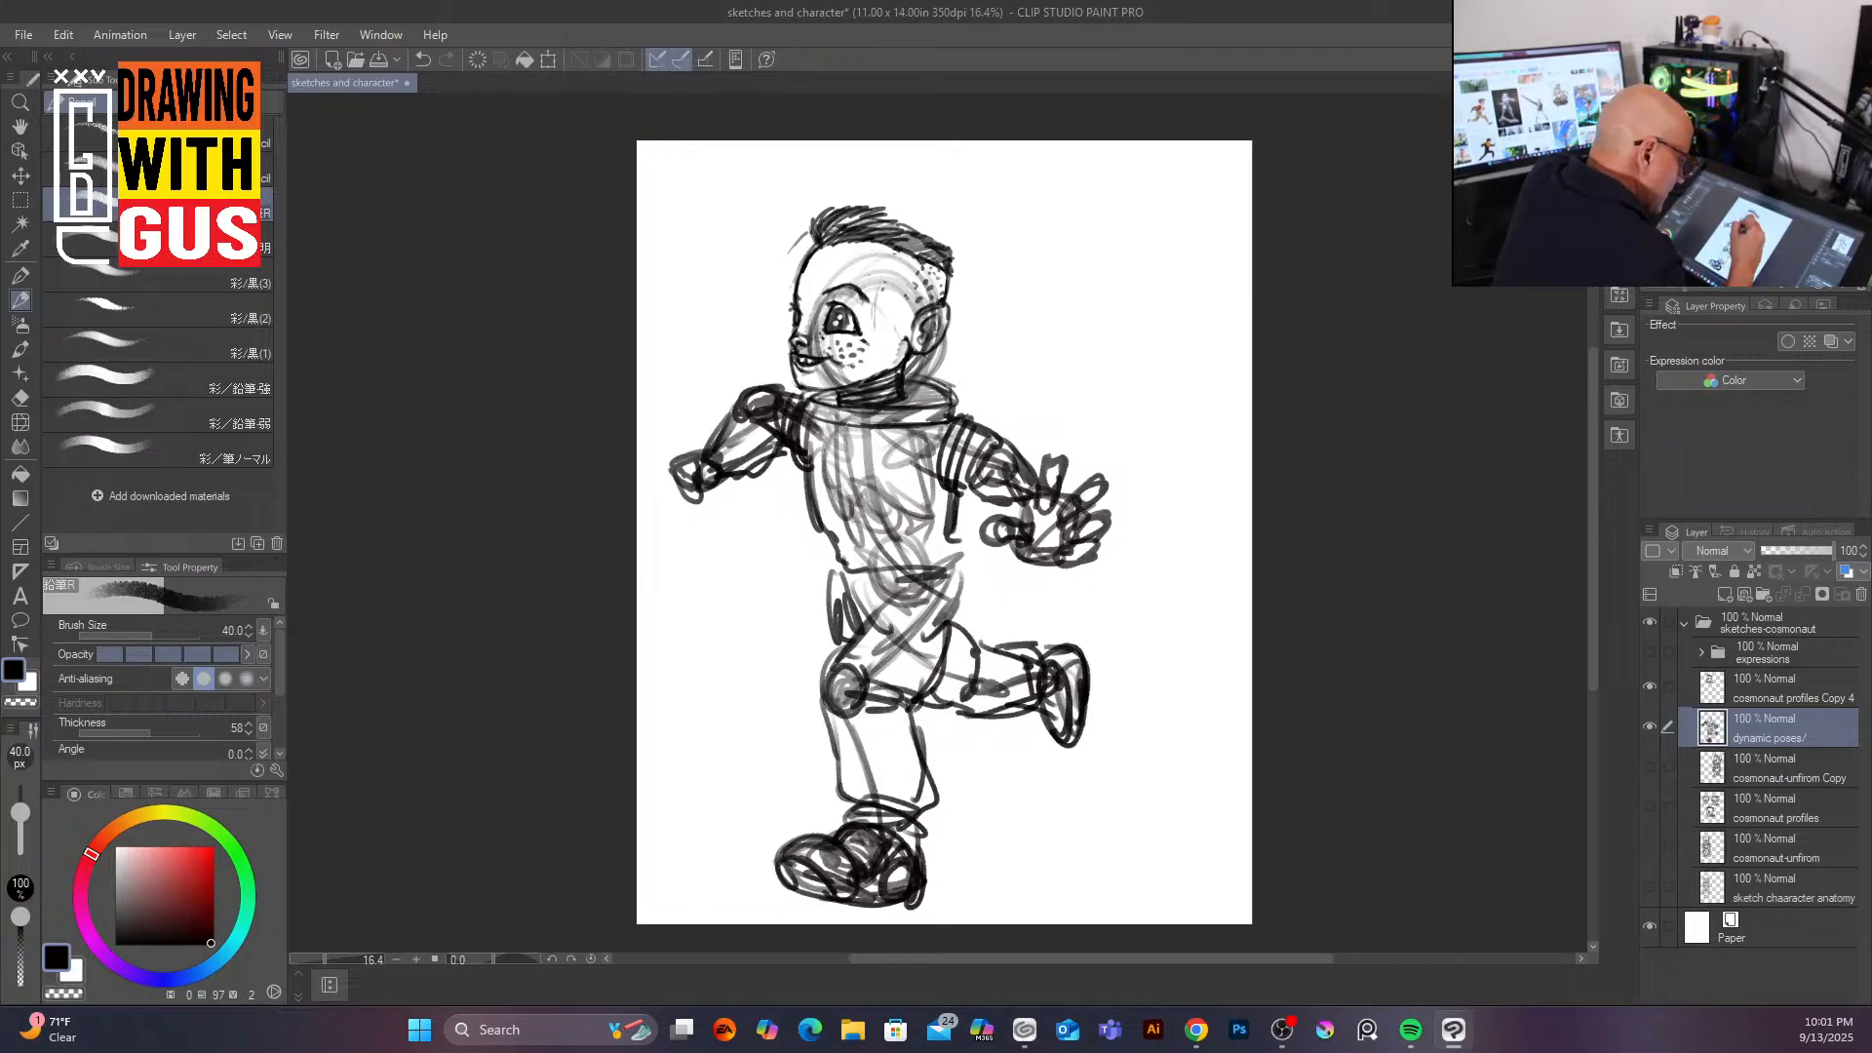
Step: Add chest panel circles and the collar and backpack outline to the suit torso
drag(840, 424, 867, 582)
mouse_move(874, 462)
mouse_down()
mouse_move(862, 505)
mouse_move(815, 498)
mouse_move(883, 552)
mouse_move(871, 523)
mouse_up()
drag(831, 527, 834, 527)
mouse_move(875, 523)
mouse_down()
mouse_move(870, 478)
mouse_move(825, 487)
mouse_up()
drag(968, 489, 962, 565)
drag(936, 386, 997, 368)
mouse_move(995, 385)
mouse_down()
mouse_move(959, 425)
mouse_move(990, 373)
mouse_up()
drag(999, 375, 962, 540)
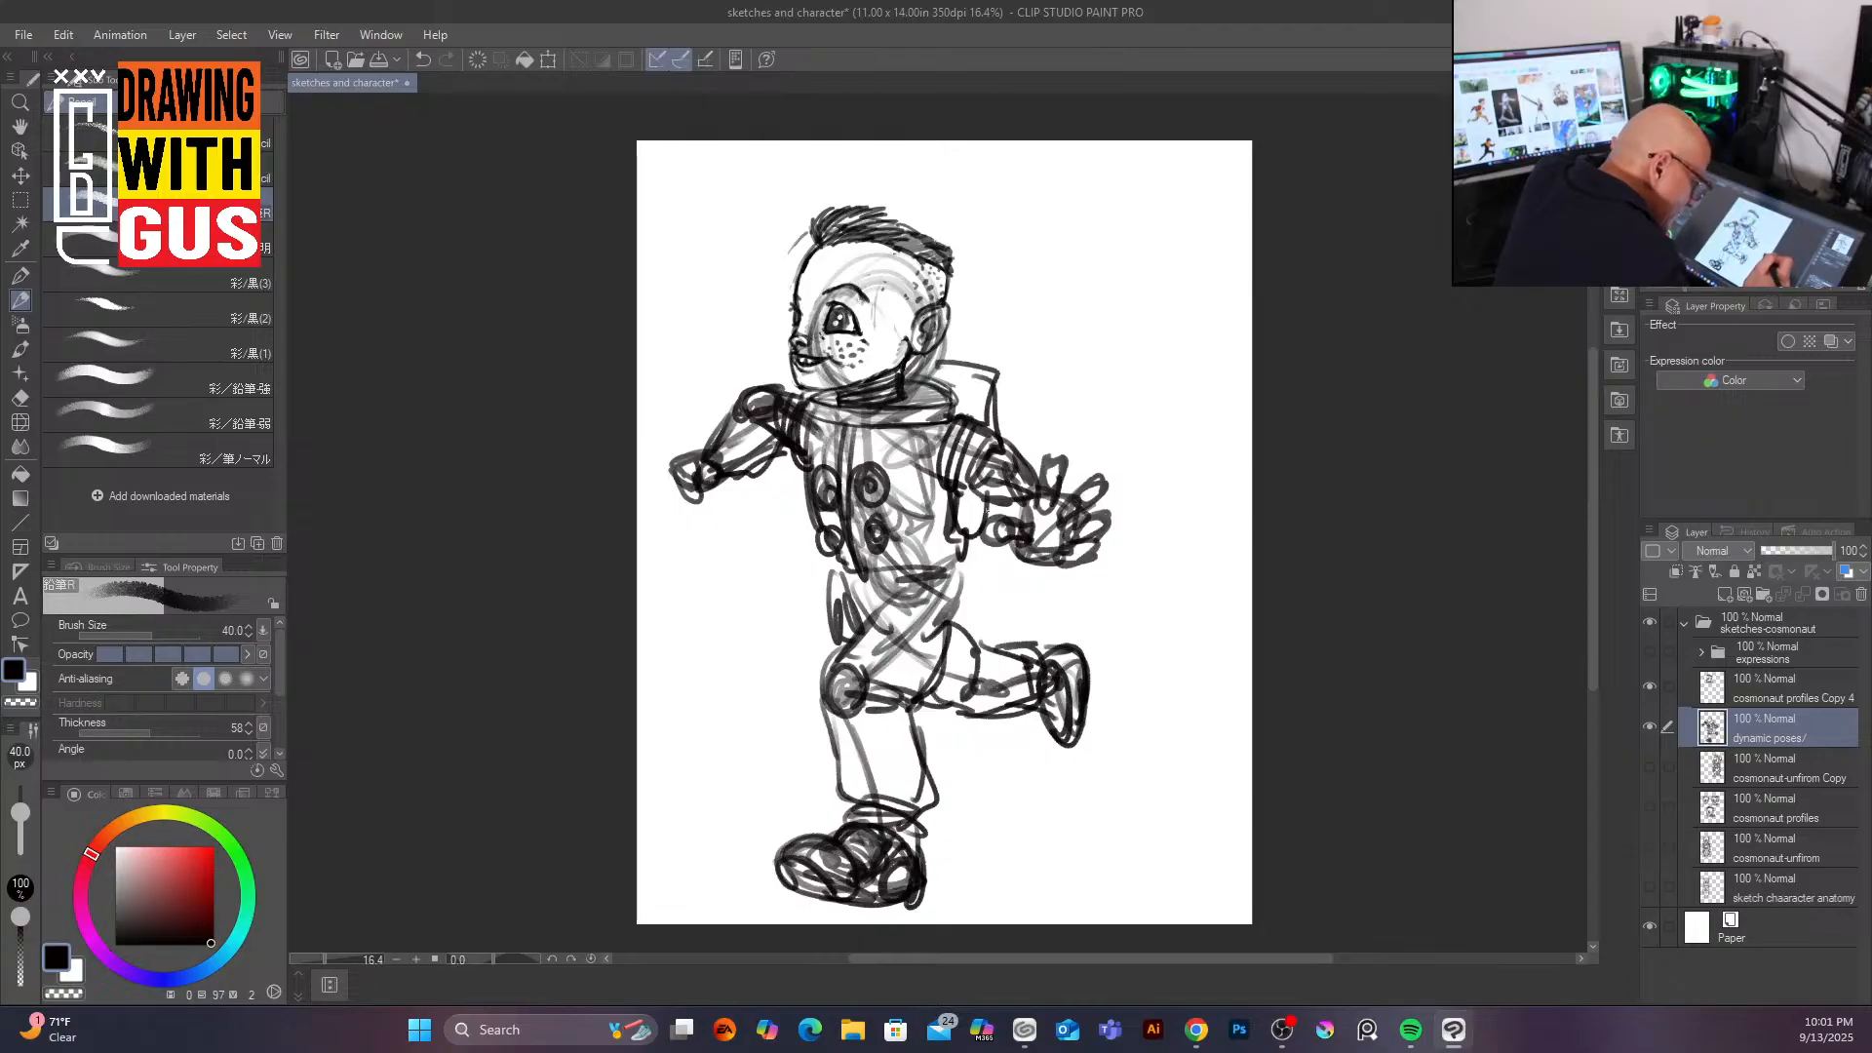
Step: Darken and reshape the raised back boot
mouse_move(1076, 648)
mouse_down()
mouse_move(1046, 691)
mouse_move(1097, 719)
mouse_move(1072, 753)
mouse_up()
drag(1071, 698, 1105, 751)
drag(1070, 667, 1098, 727)
drag(1067, 719, 1095, 745)
mouse_move(1068, 651)
mouse_down()
mouse_move(1096, 750)
mouse_move(1105, 737)
mouse_move(1081, 741)
mouse_up()
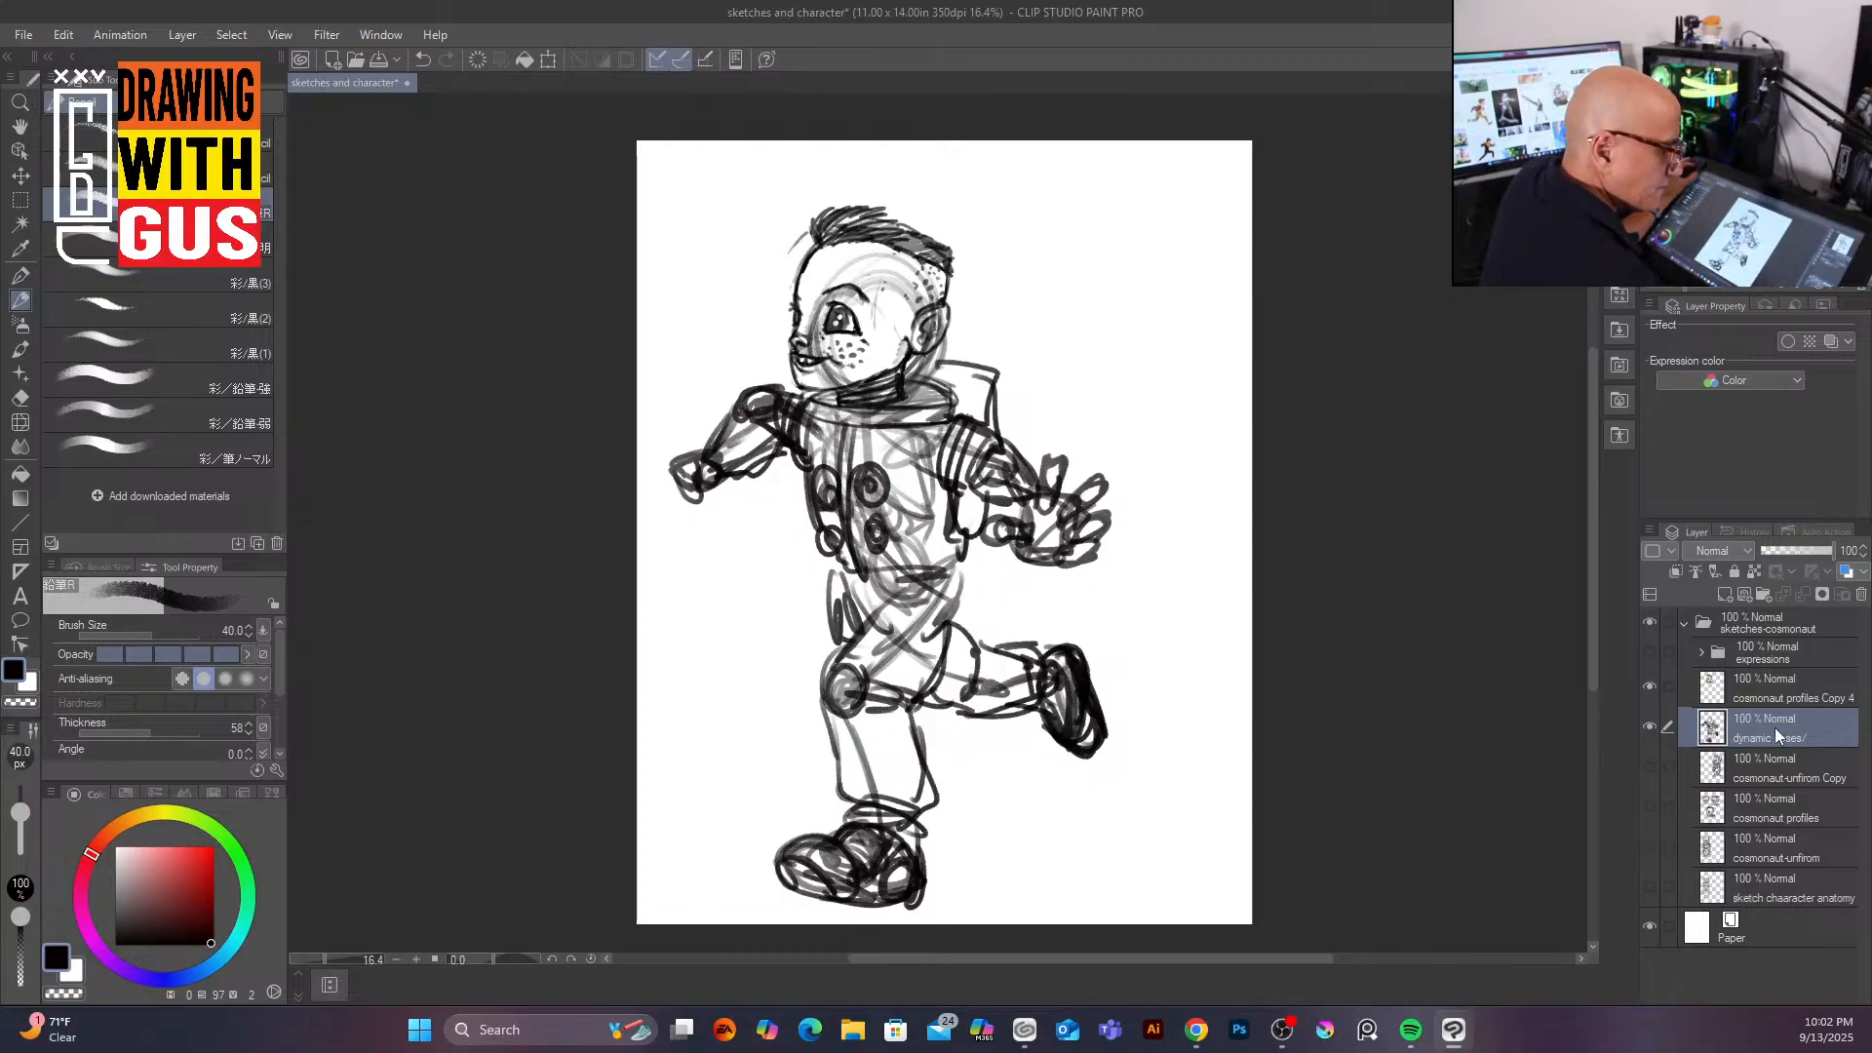
Step: Select the head layer, zoom in, and rotate and slightly enlarge the head to about 108%, confirming the transform
click(1787, 680)
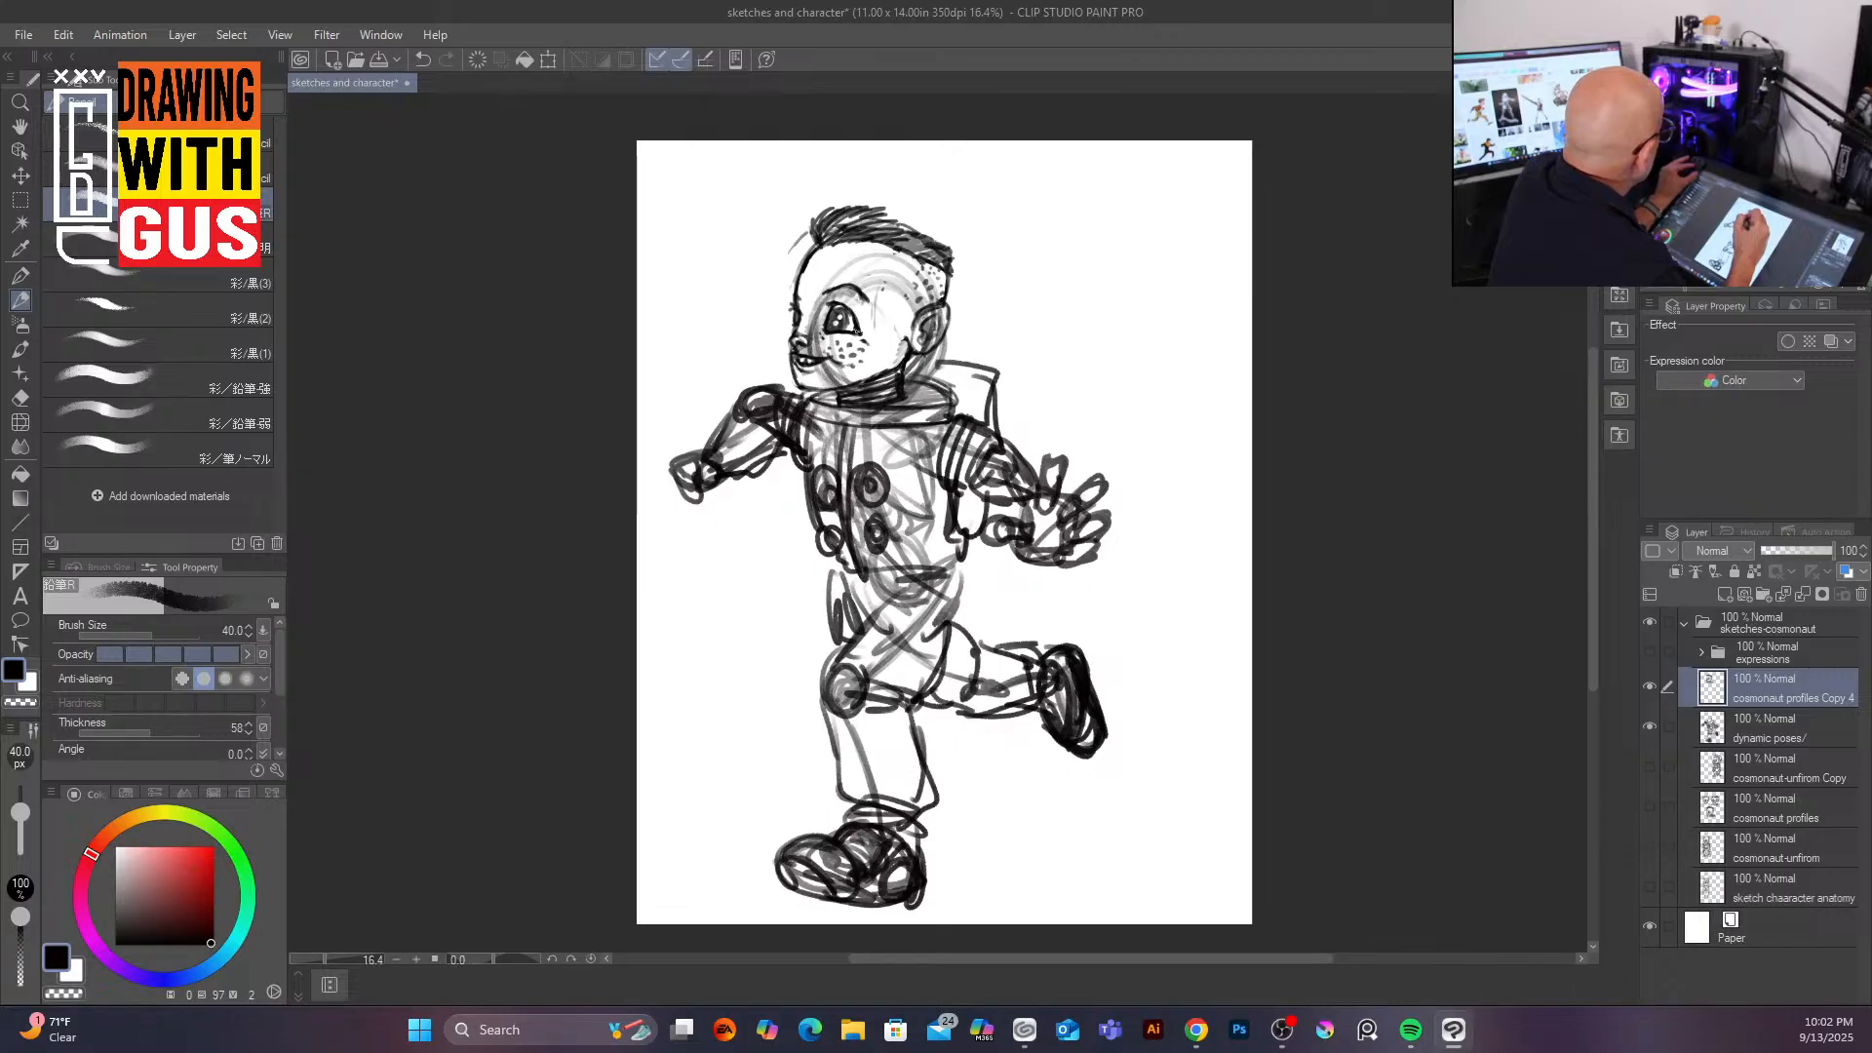
scroll(857, 332, up, 2)
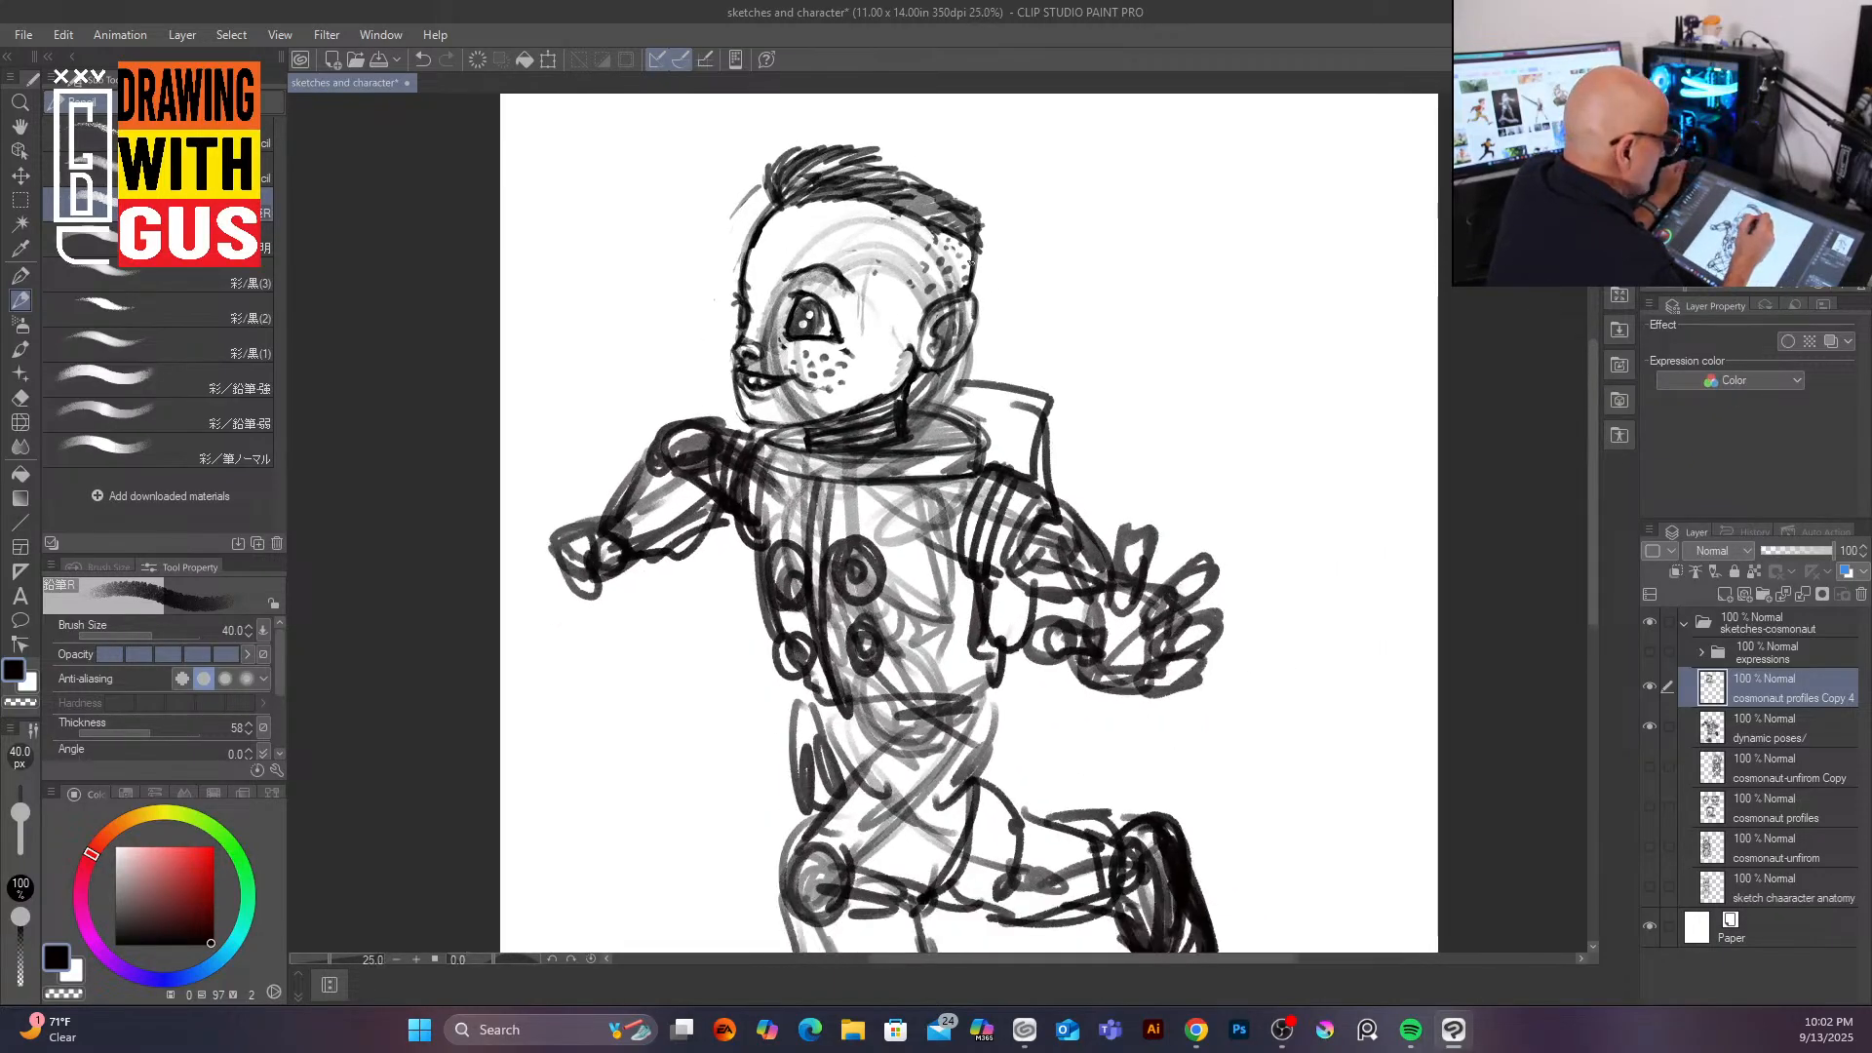
click(548, 59)
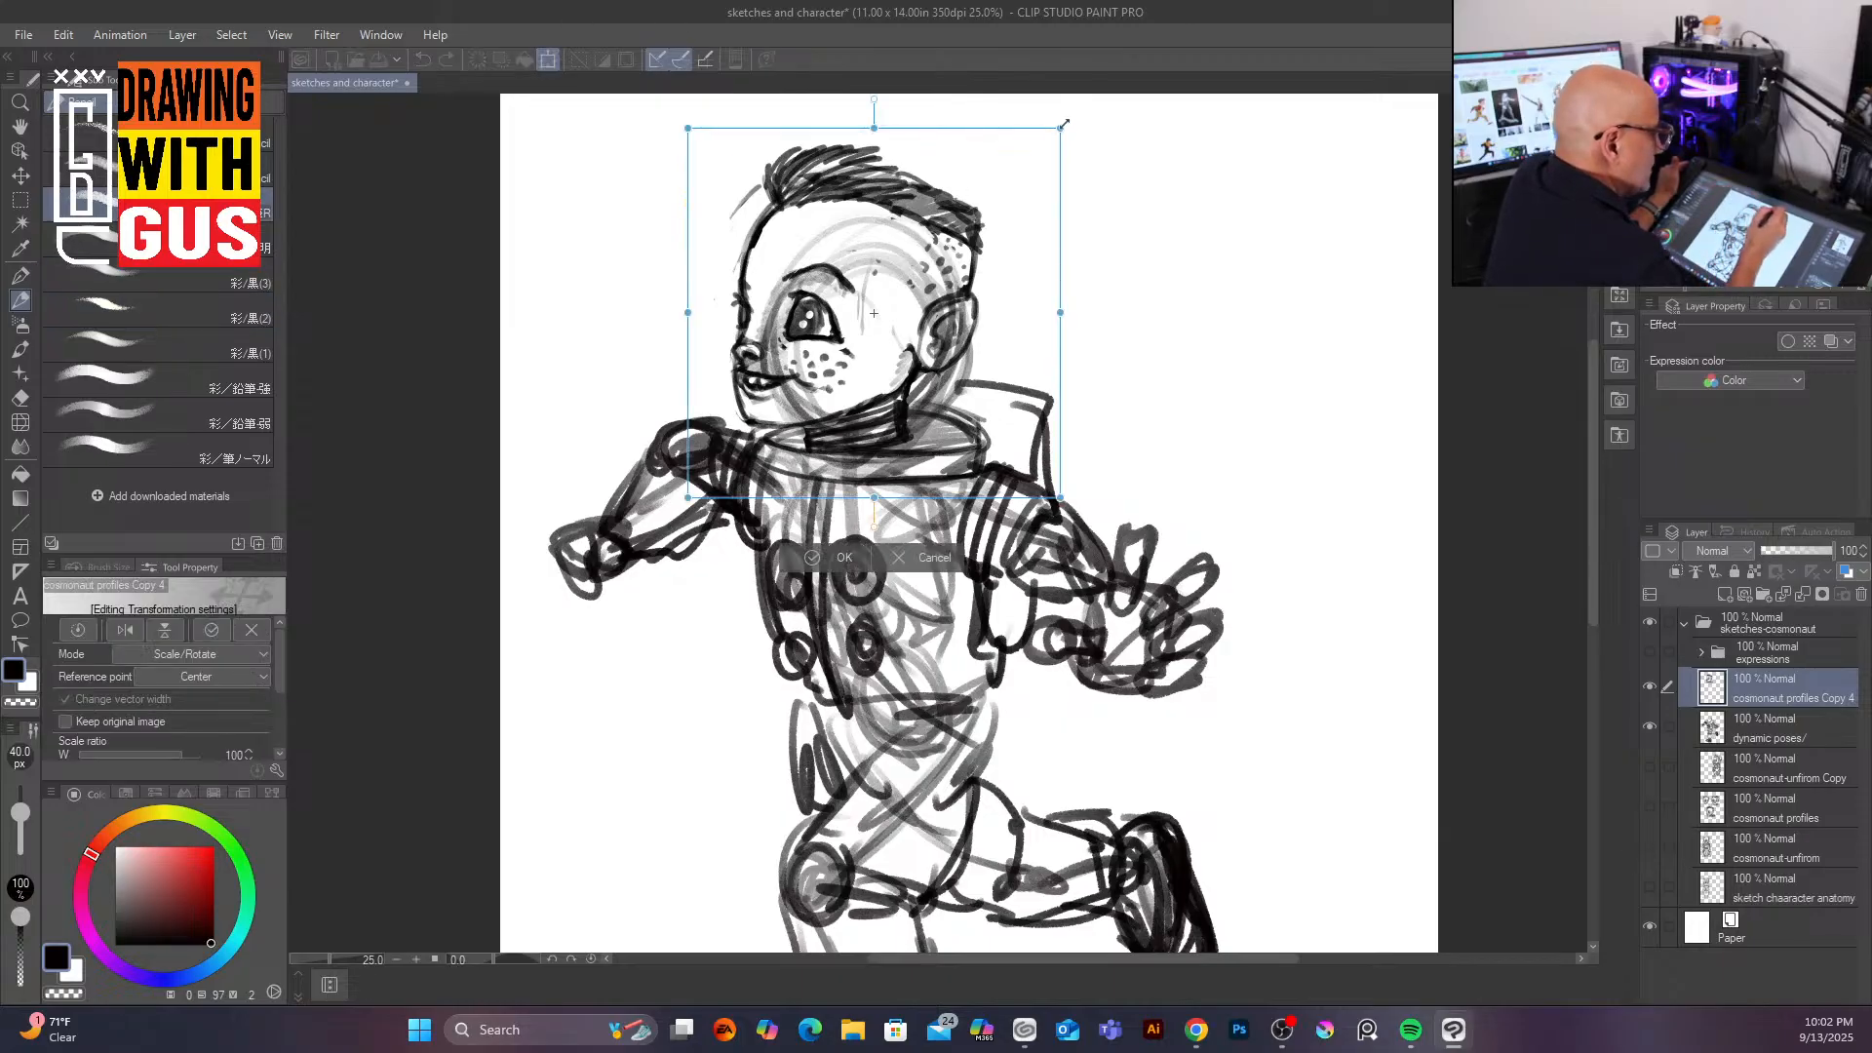
drag(1069, 118, 1010, 90)
mouse_move(930, 332)
mouse_down()
mouse_move(903, 321)
mouse_move(915, 332)
mouse_up()
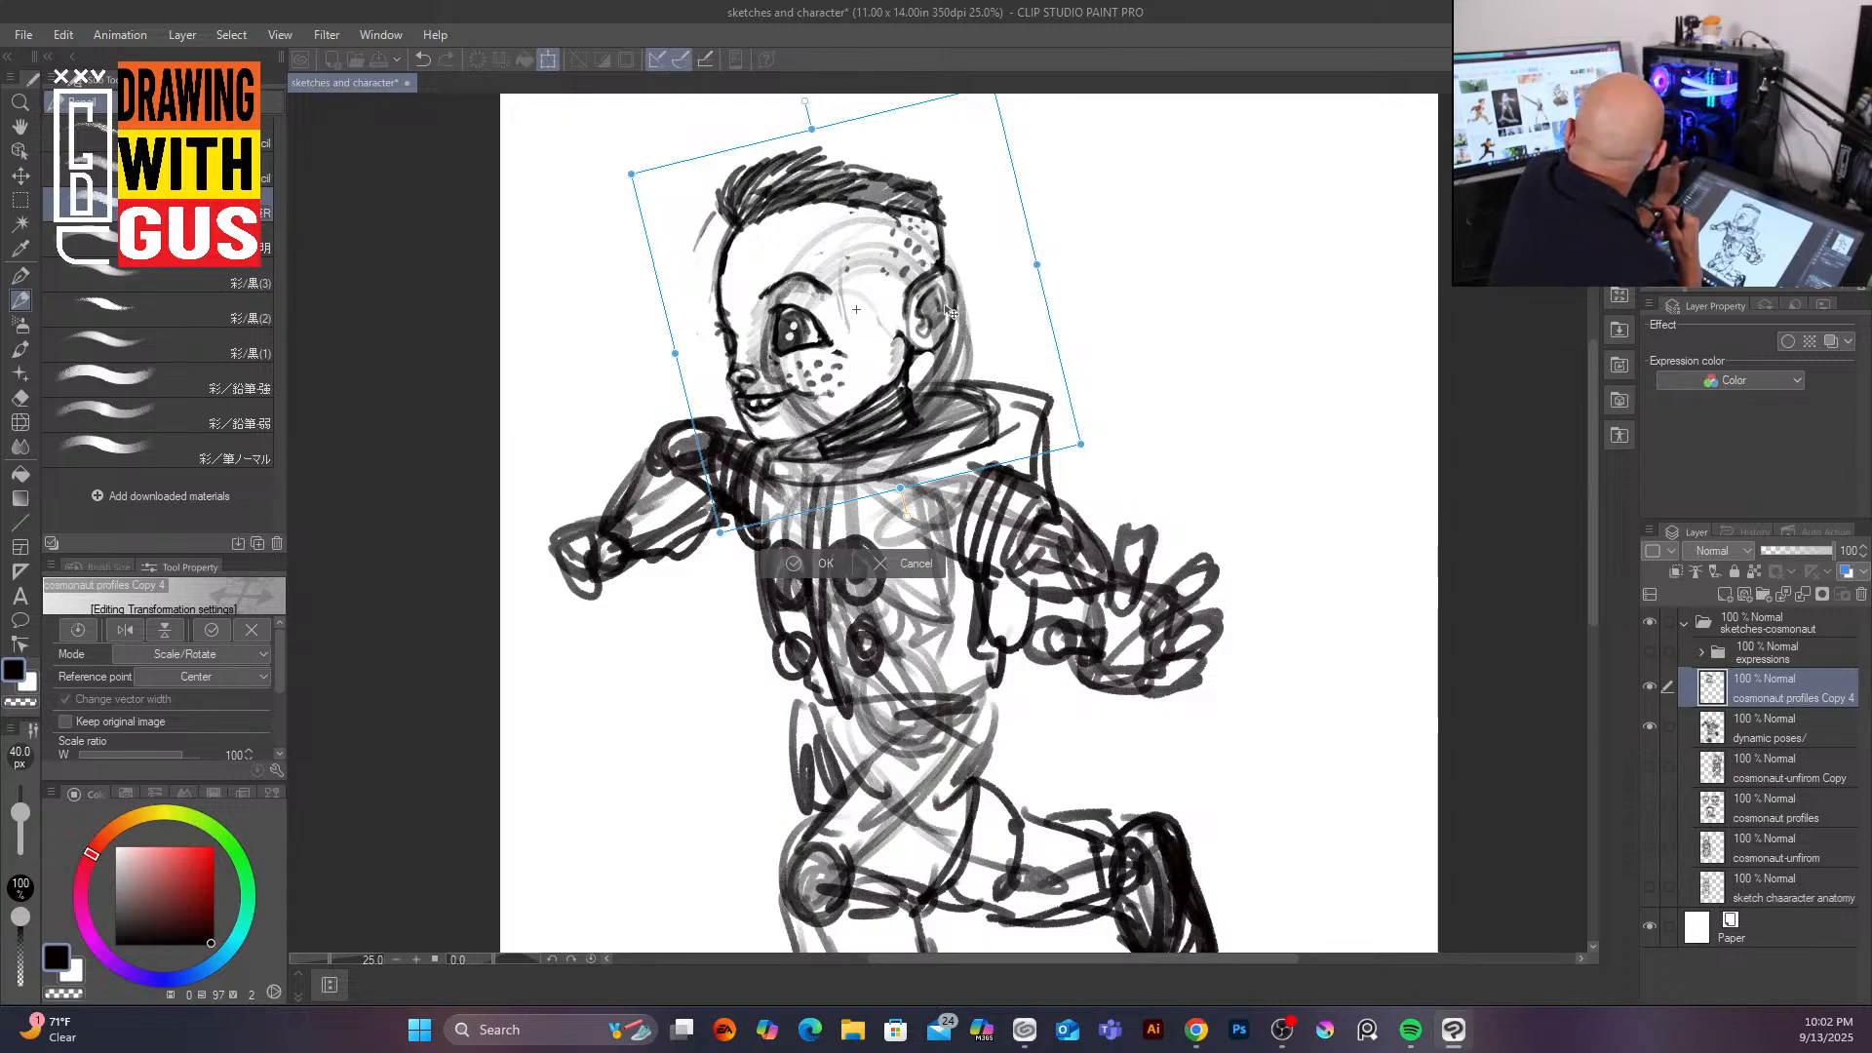
drag(1083, 444, 1118, 466)
drag(921, 454, 912, 426)
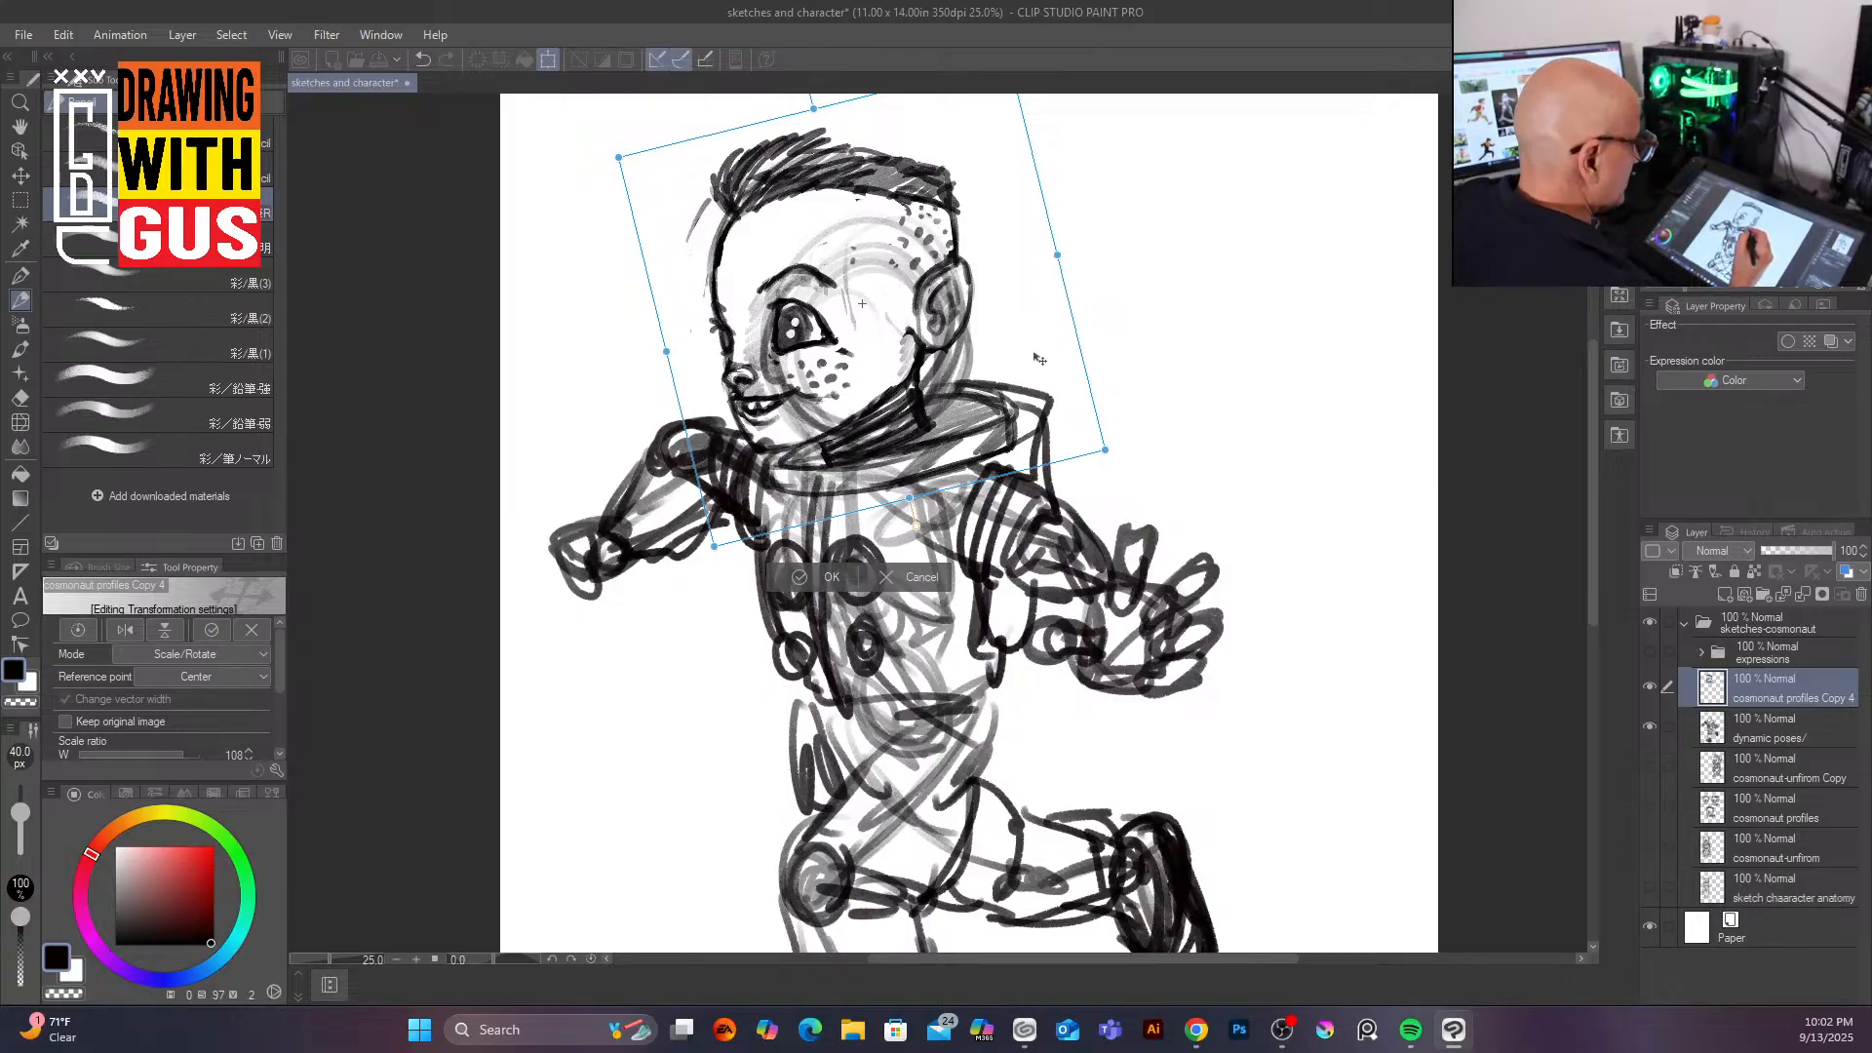
click(830, 577)
Step: Redraw the face with a wide open smile and a new forehead line on the head layer
mouse_move(758, 406)
mouse_down()
mouse_move(786, 398)
mouse_move(777, 417)
mouse_move(795, 419)
mouse_move(766, 351)
mouse_move(761, 371)
mouse_up()
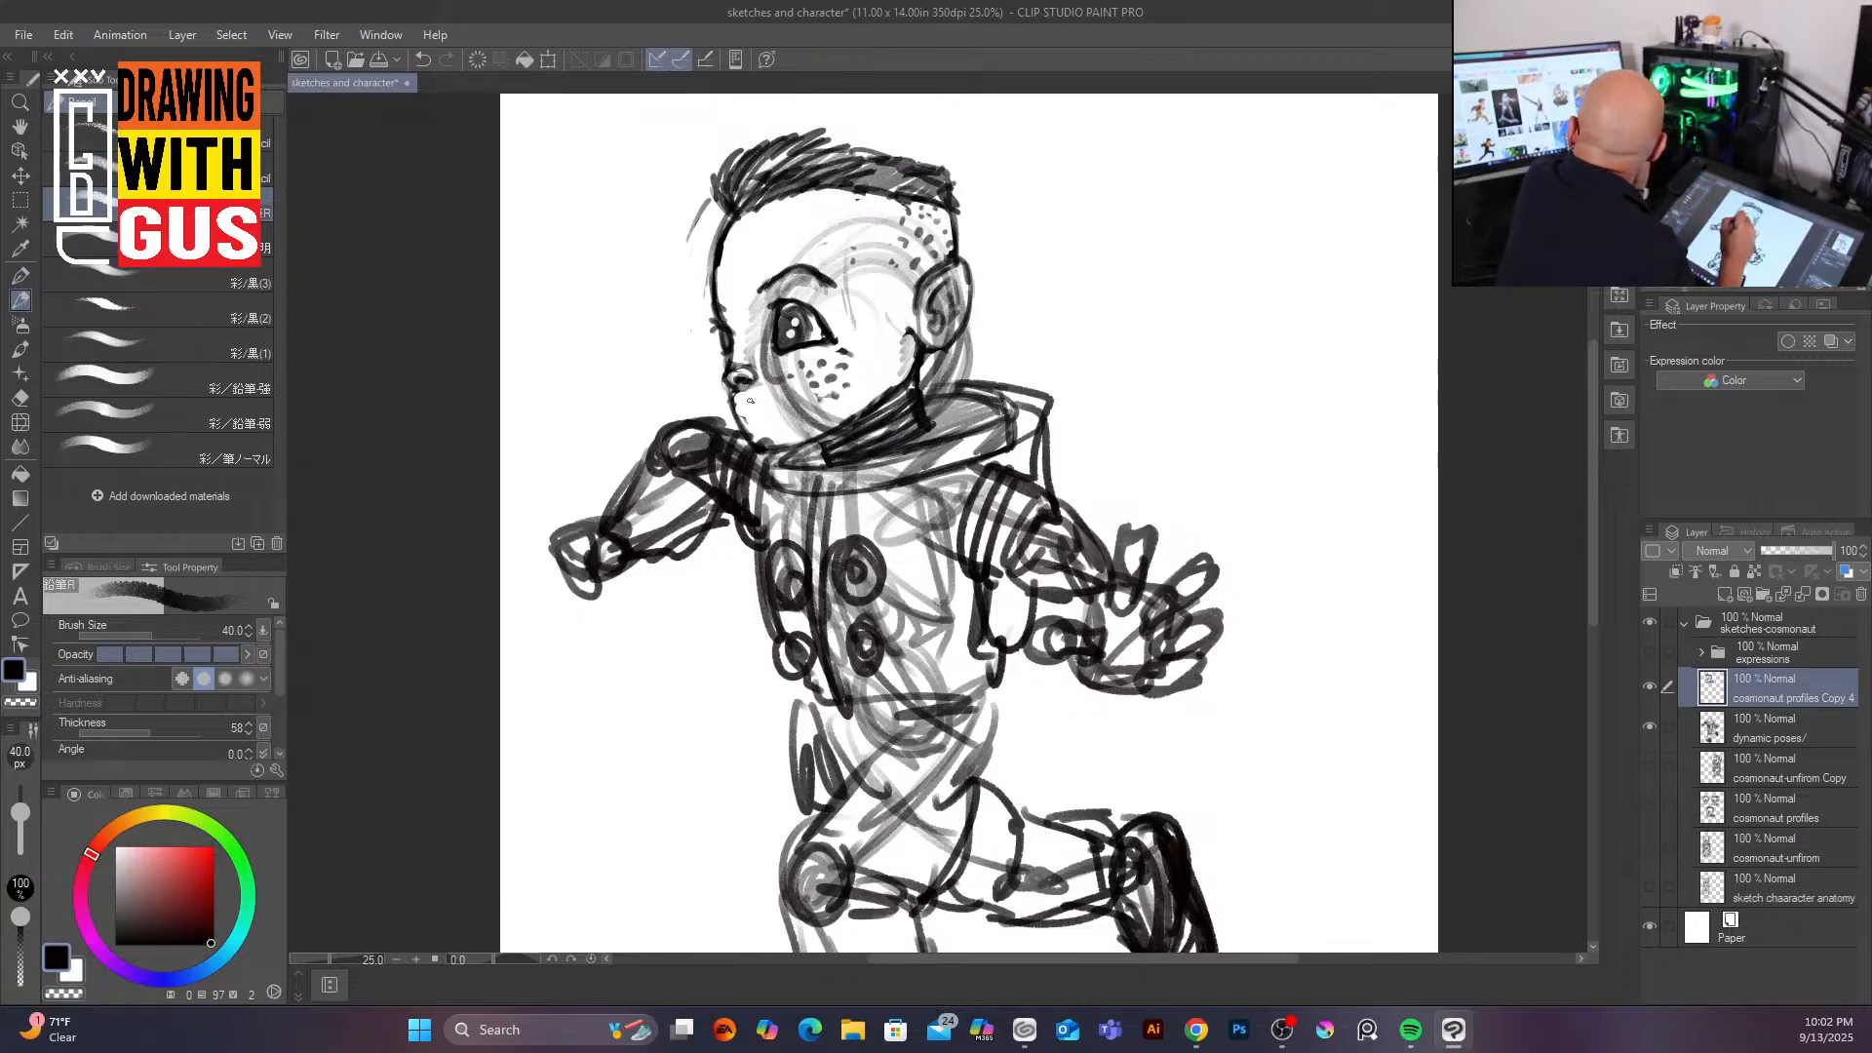
mouse_move(720, 358)
mouse_down()
mouse_move(770, 448)
mouse_move(798, 380)
mouse_move(803, 417)
mouse_move(829, 386)
mouse_move(766, 436)
mouse_move(781, 445)
mouse_move(857, 408)
mouse_up()
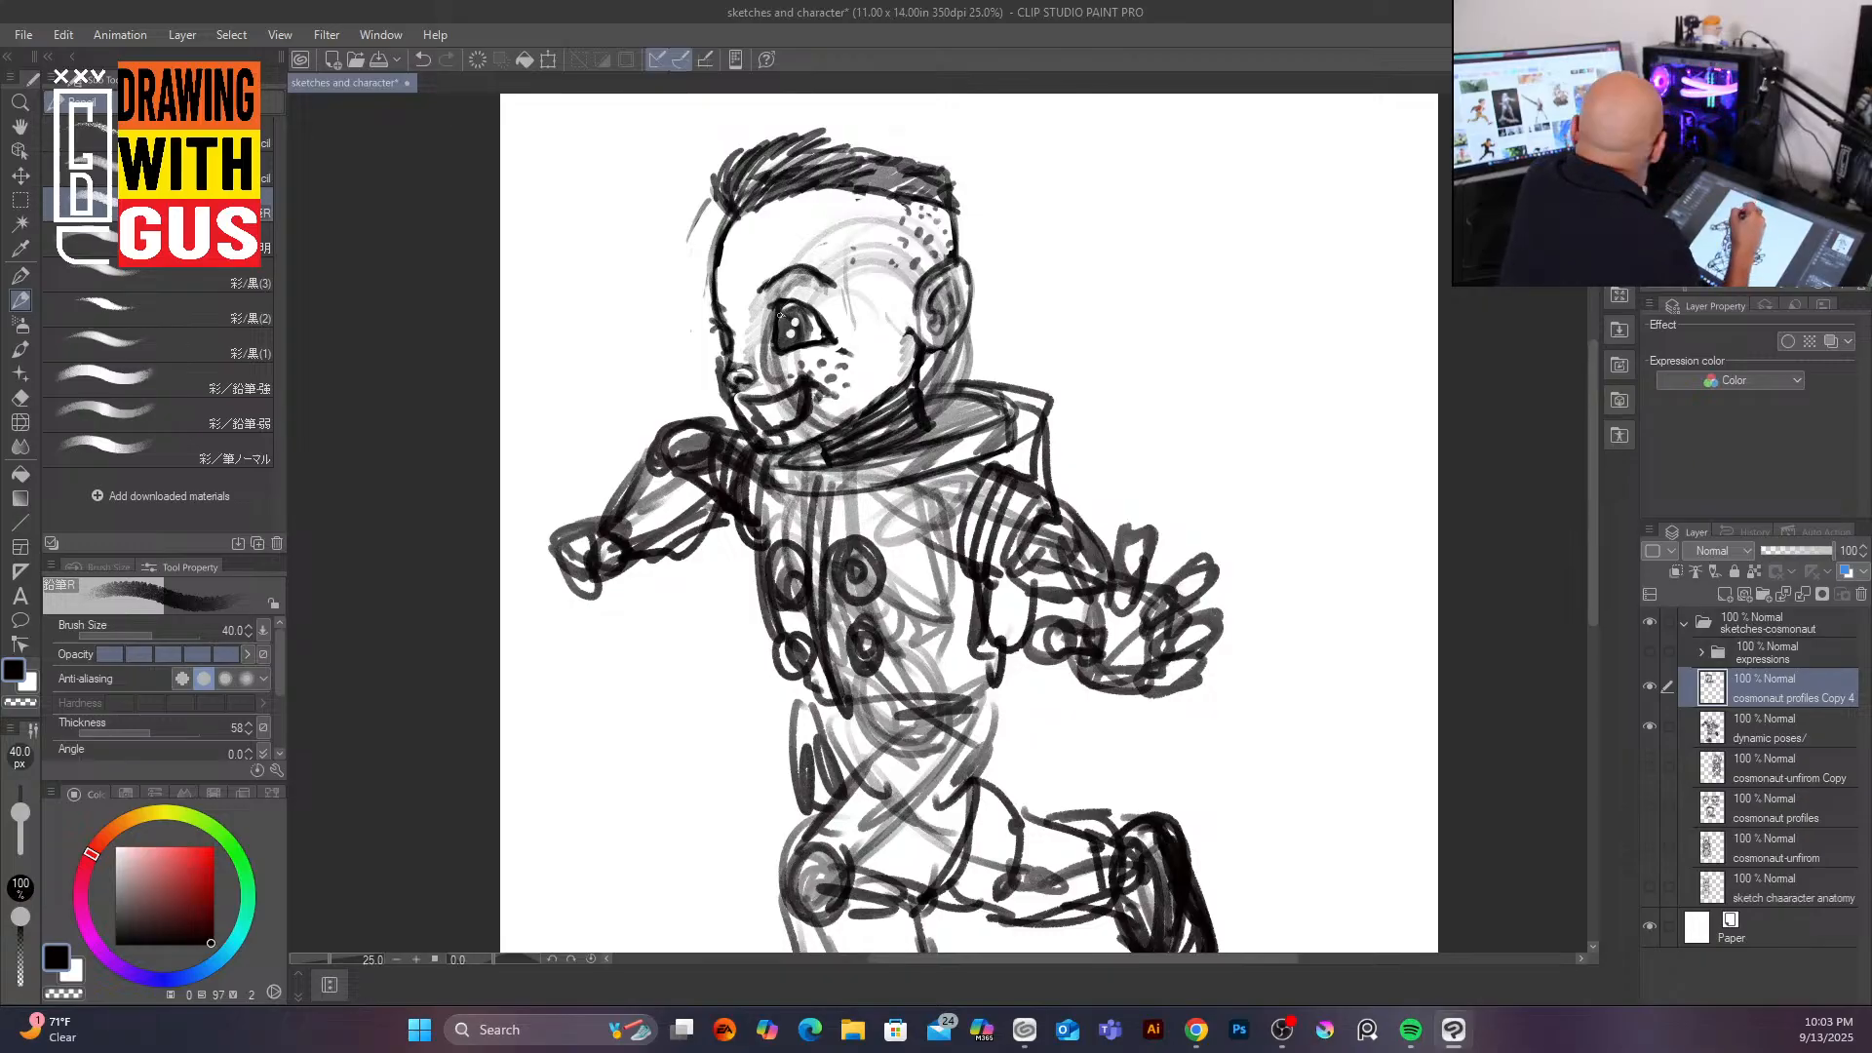
mouse_move(763, 289)
mouse_down()
mouse_move(819, 275)
mouse_move(714, 309)
mouse_up()
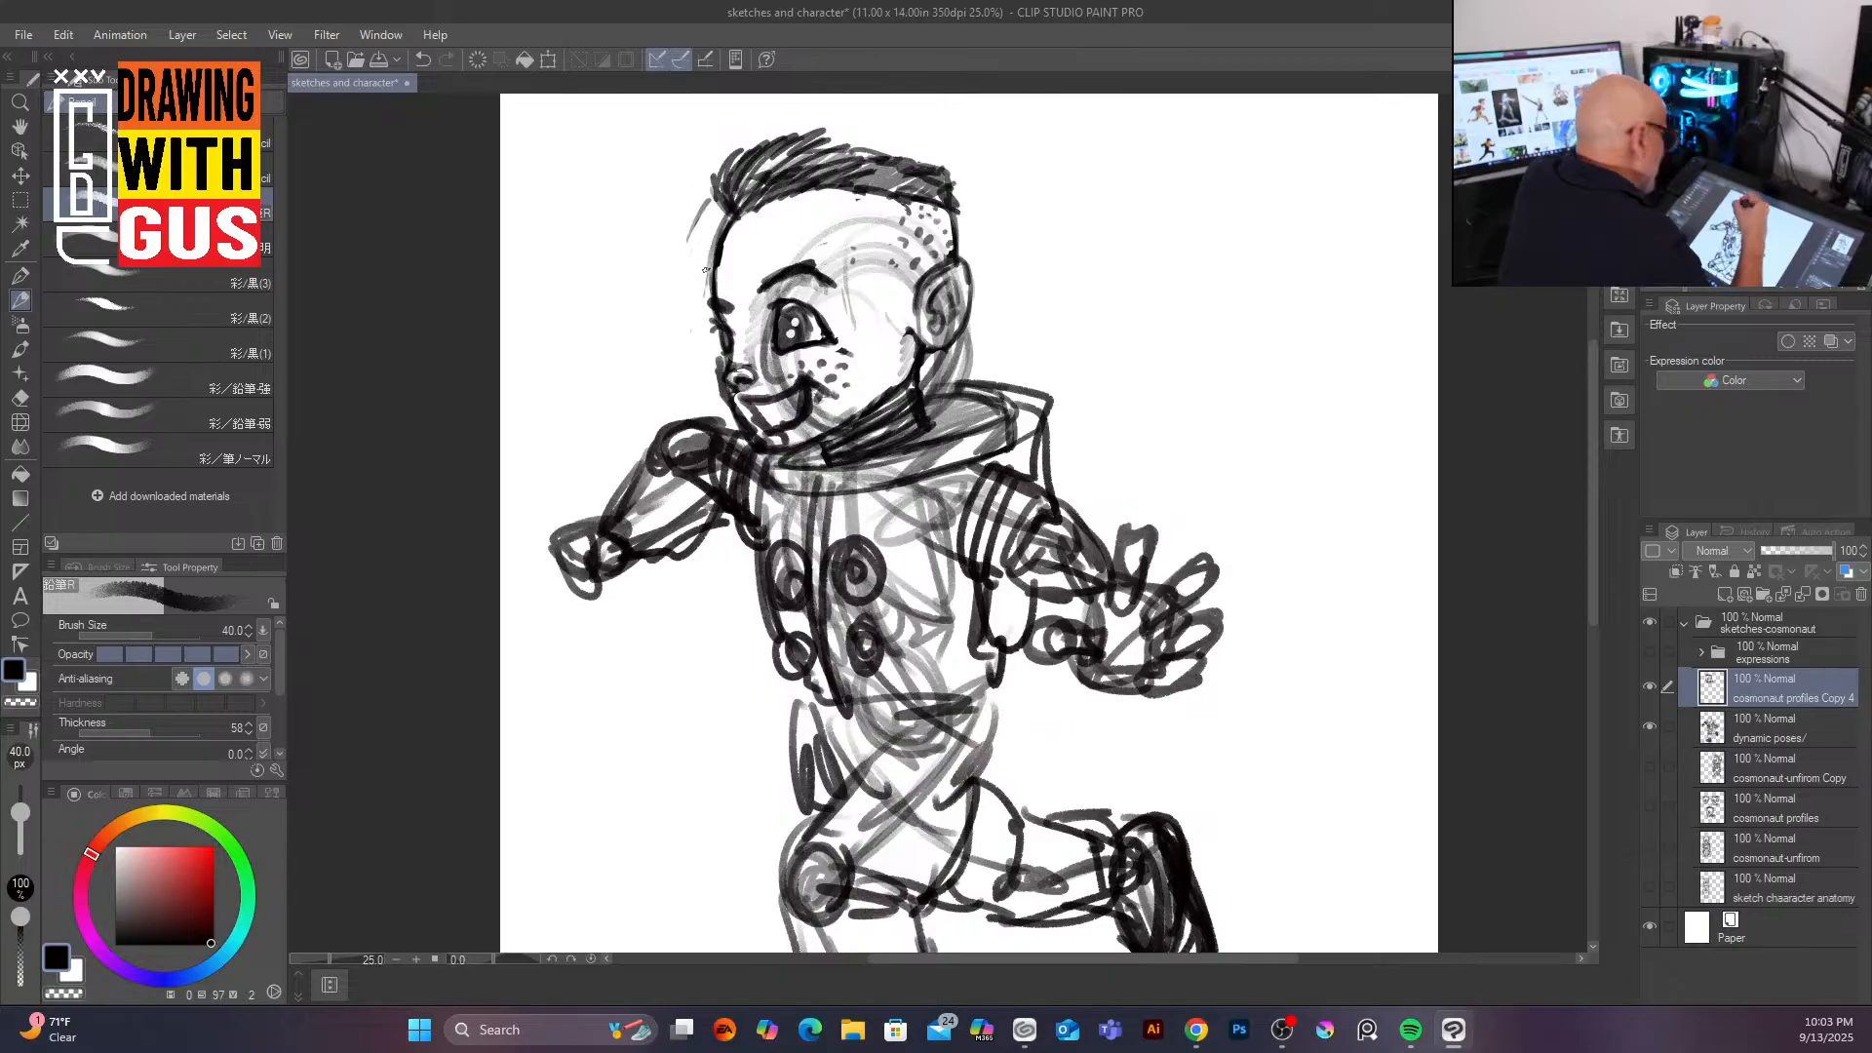
Step: Darken the hair outline along the front and top of the cosmonaut's head
drag(716, 217, 719, 294)
mouse_move(719, 224)
mouse_down()
mouse_move(691, 179)
mouse_move(702, 154)
mouse_move(851, 137)
mouse_move(941, 168)
mouse_move(943, 225)
mouse_up()
drag(944, 235, 941, 241)
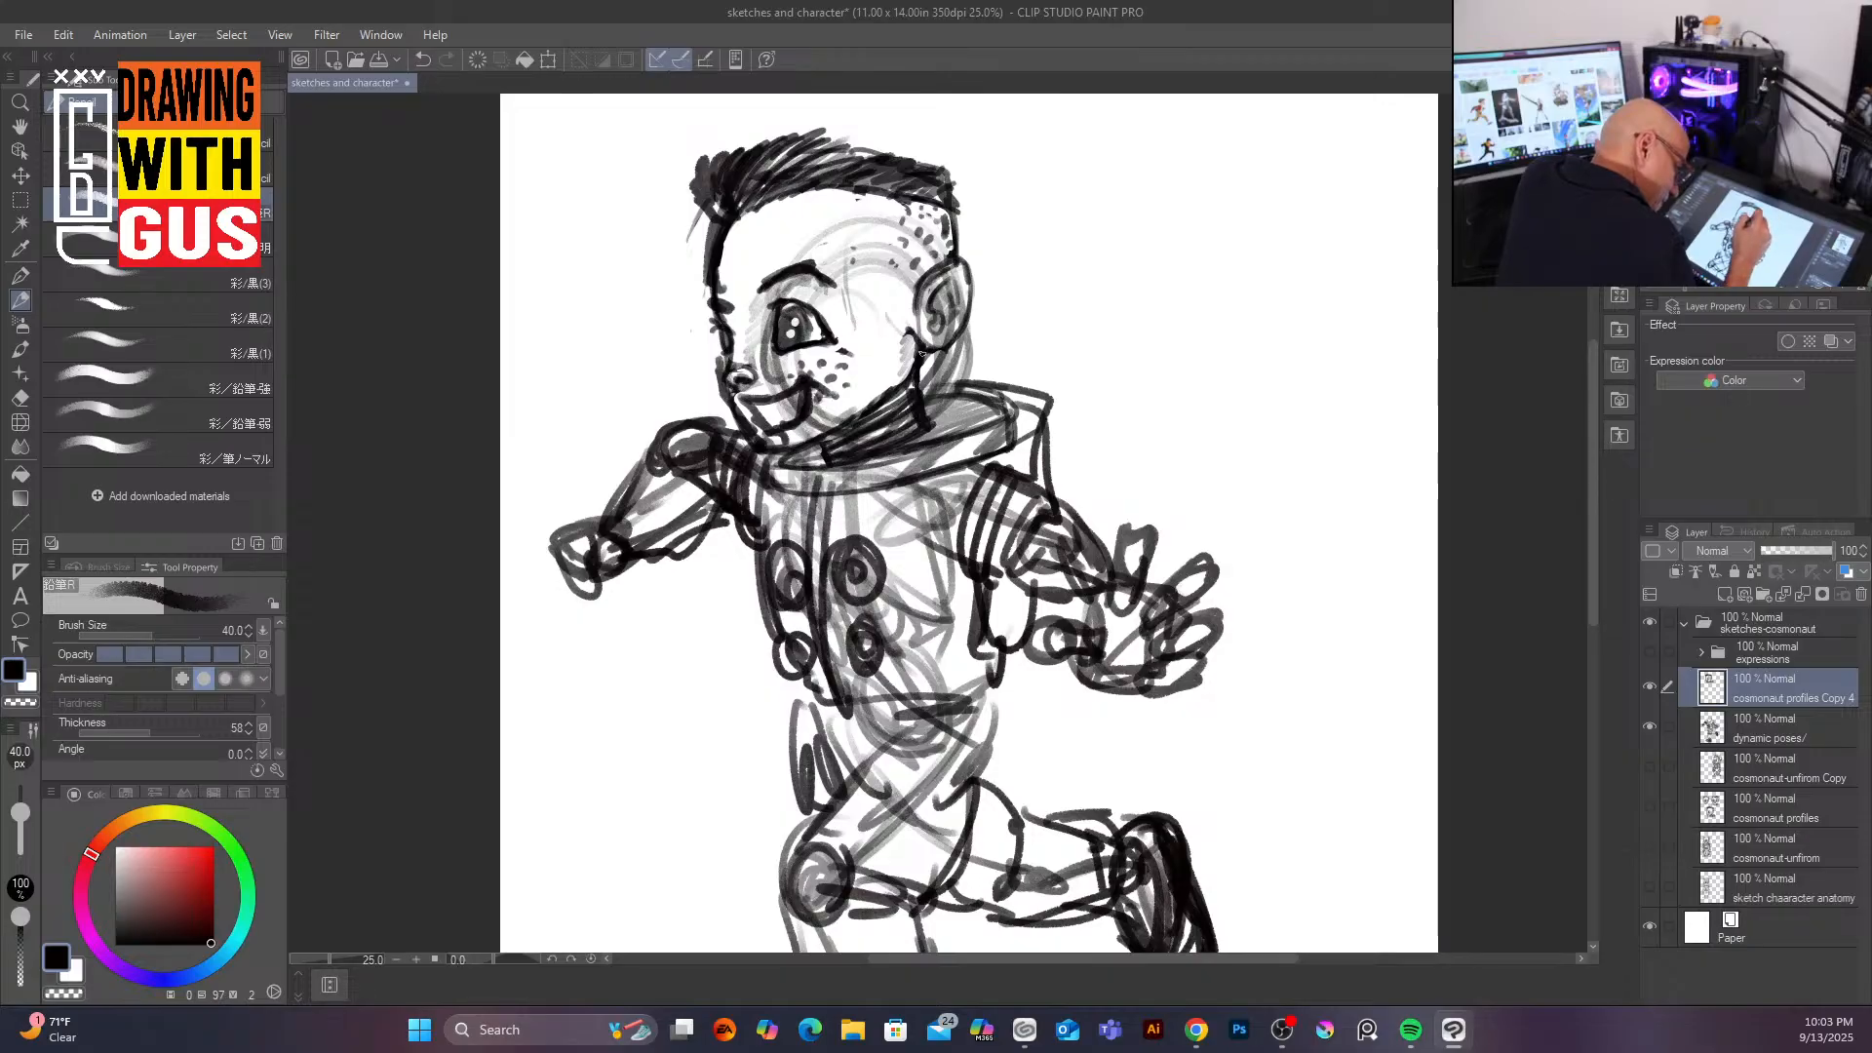
Step: Add a line on the torso and shade the collar ring beneath the chin
drag(1020, 648, 991, 739)
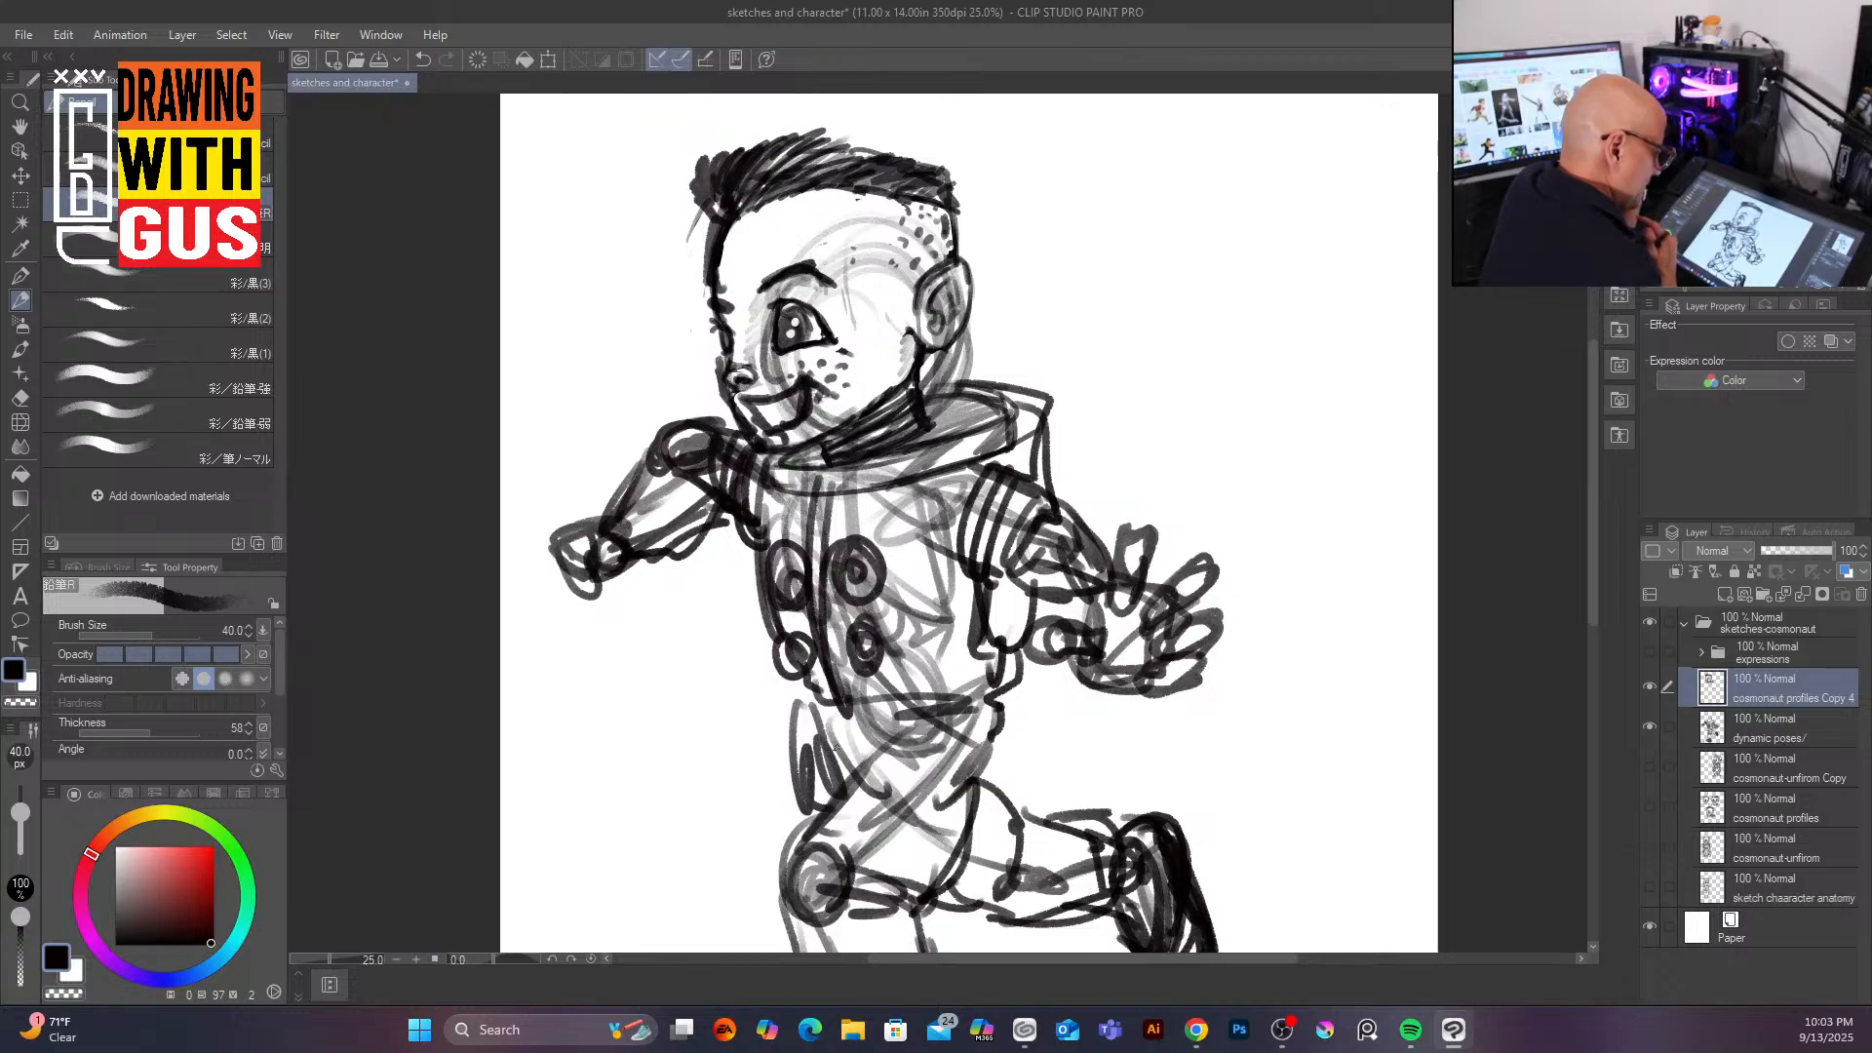
drag(923, 406, 941, 439)
mouse_move(826, 448)
mouse_down()
mouse_move(801, 470)
mouse_move(870, 484)
mouse_move(978, 427)
mouse_move(965, 395)
mouse_up()
mouse_move(985, 397)
mouse_down()
mouse_move(1009, 448)
mouse_move(962, 459)
mouse_up()
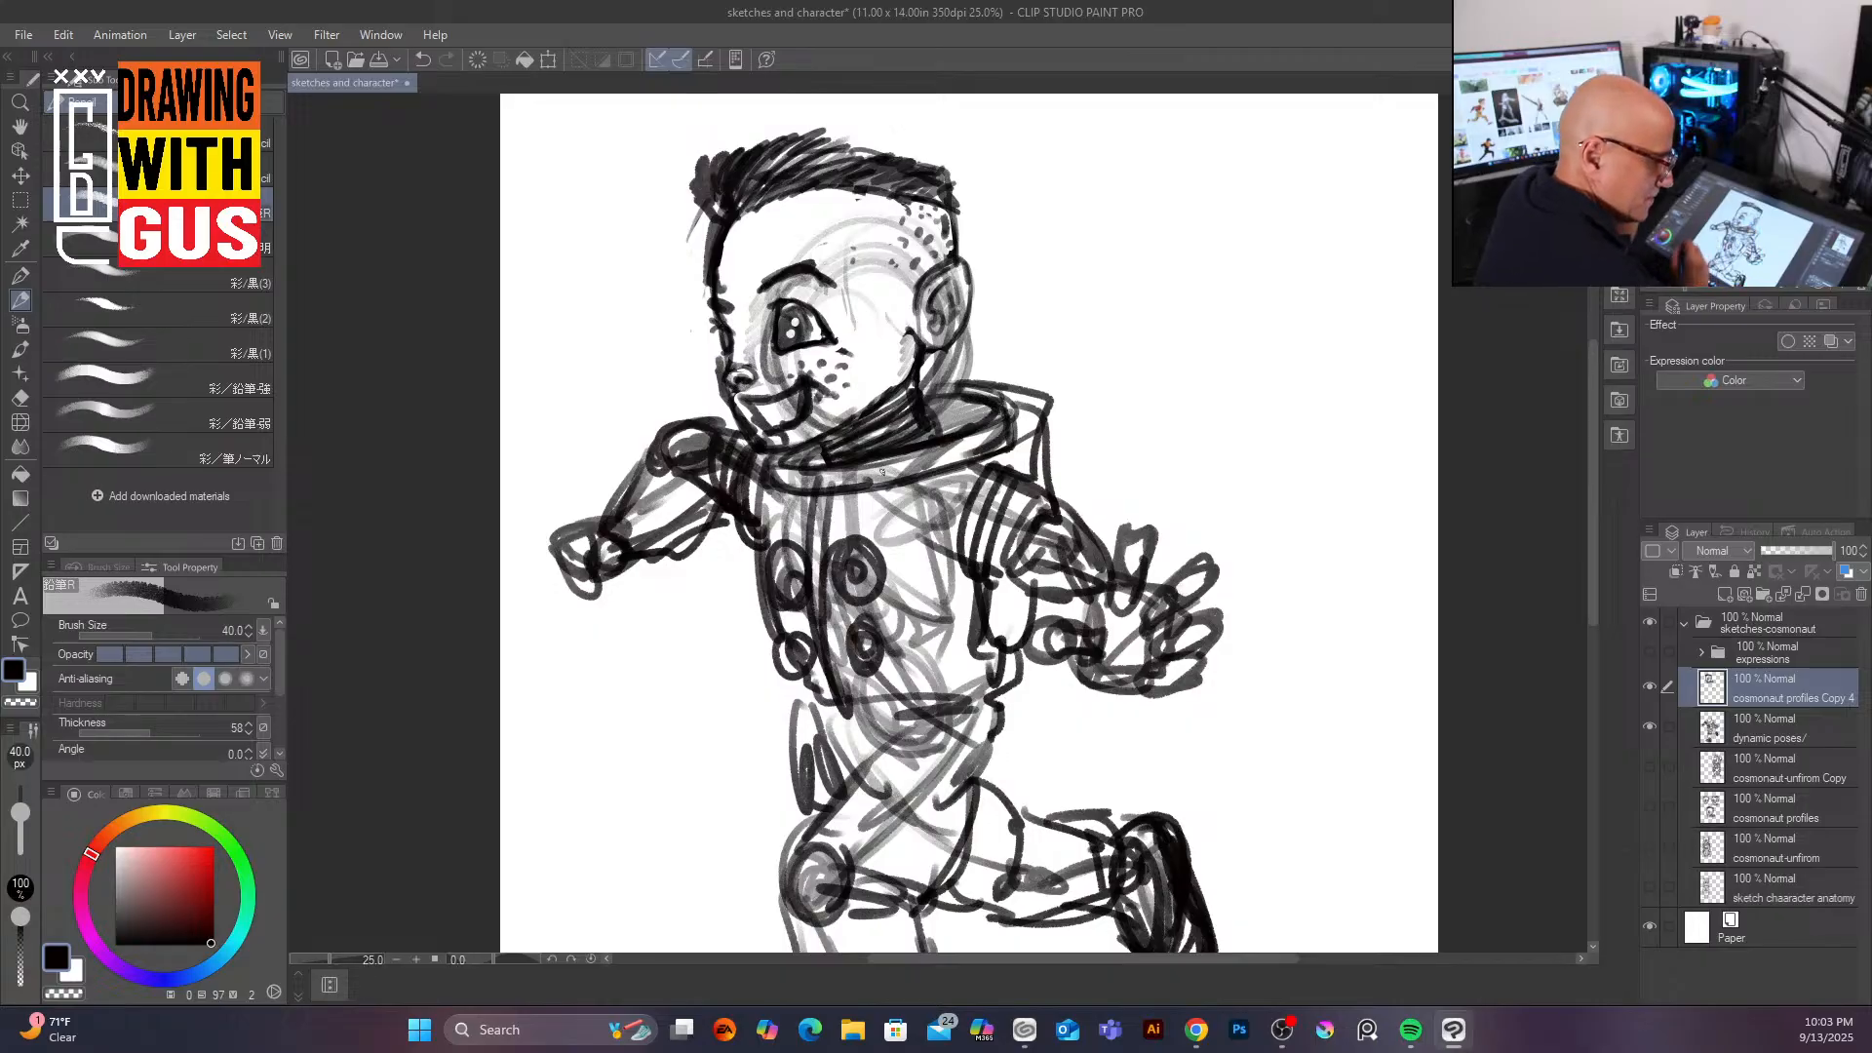
Step: Merge the head layer together with the dynamic poses layer into one layer
ctrl+click(1826, 734)
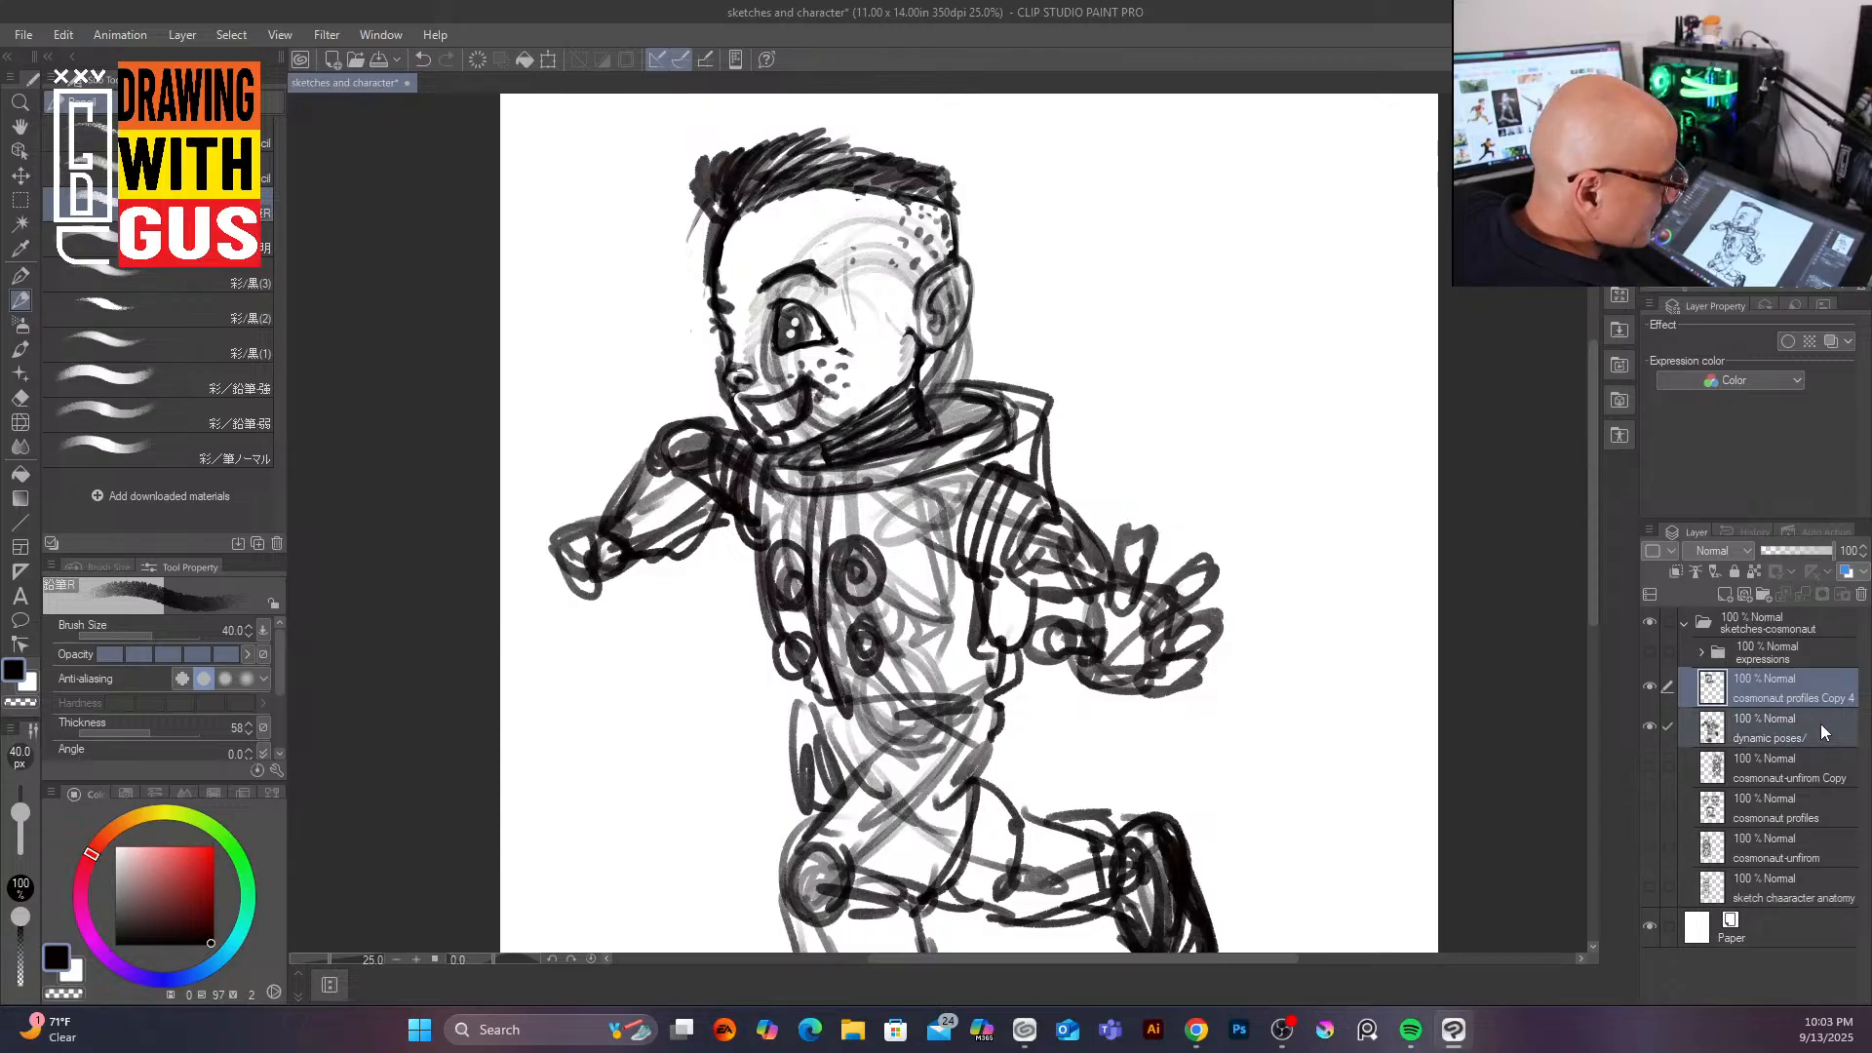
right_click(1800, 676)
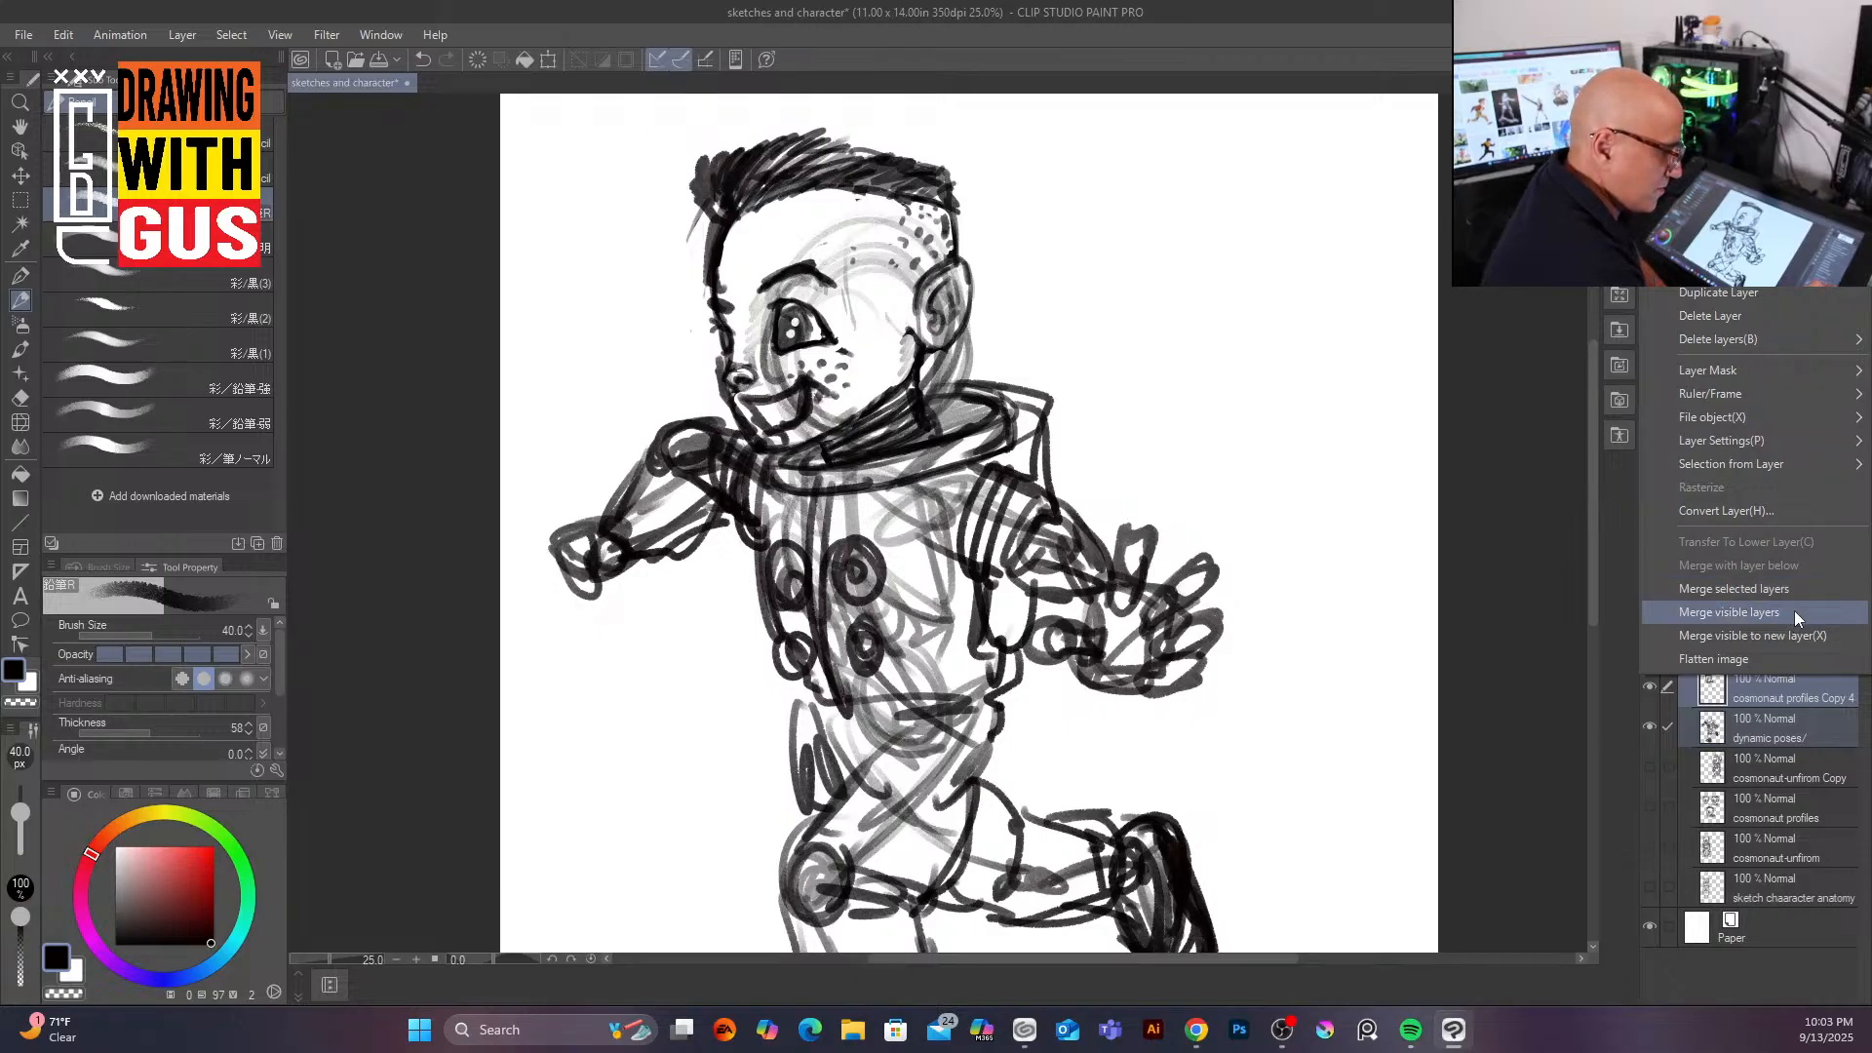
click(1809, 591)
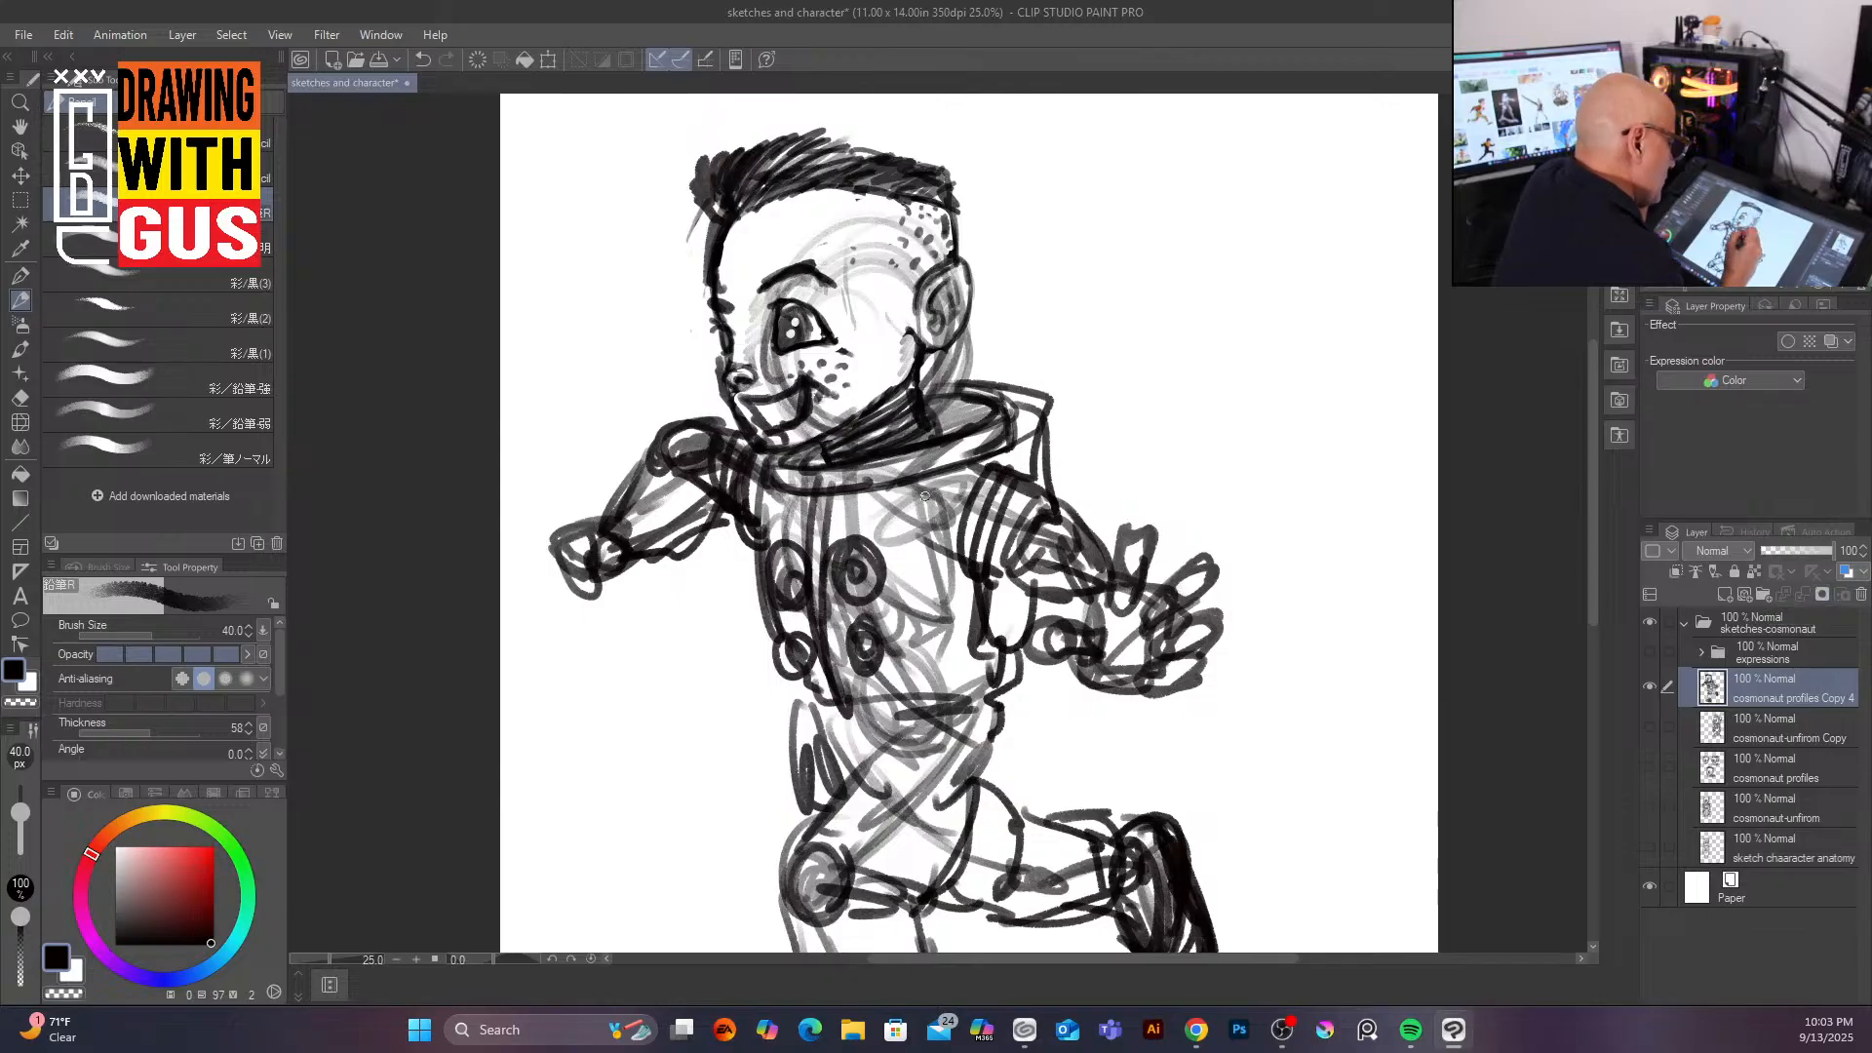
Step: Erase overlapping lines around the collar, the front arm and the middle of the torso
mouse_move(934, 497)
mouse_down()
mouse_move(868, 526)
mouse_move(791, 516)
mouse_move(833, 529)
mouse_move(852, 478)
mouse_move(965, 443)
mouse_move(922, 414)
mouse_up()
mouse_move(882, 239)
mouse_down()
mouse_move(848, 264)
mouse_move(856, 222)
mouse_move(810, 226)
mouse_move(826, 300)
mouse_move(797, 289)
mouse_move(749, 349)
mouse_move(774, 370)
mouse_move(764, 332)
mouse_move(786, 373)
mouse_move(795, 333)
mouse_move(773, 307)
mouse_move(760, 332)
mouse_move(812, 363)
mouse_move(824, 412)
mouse_move(785, 382)
mouse_up()
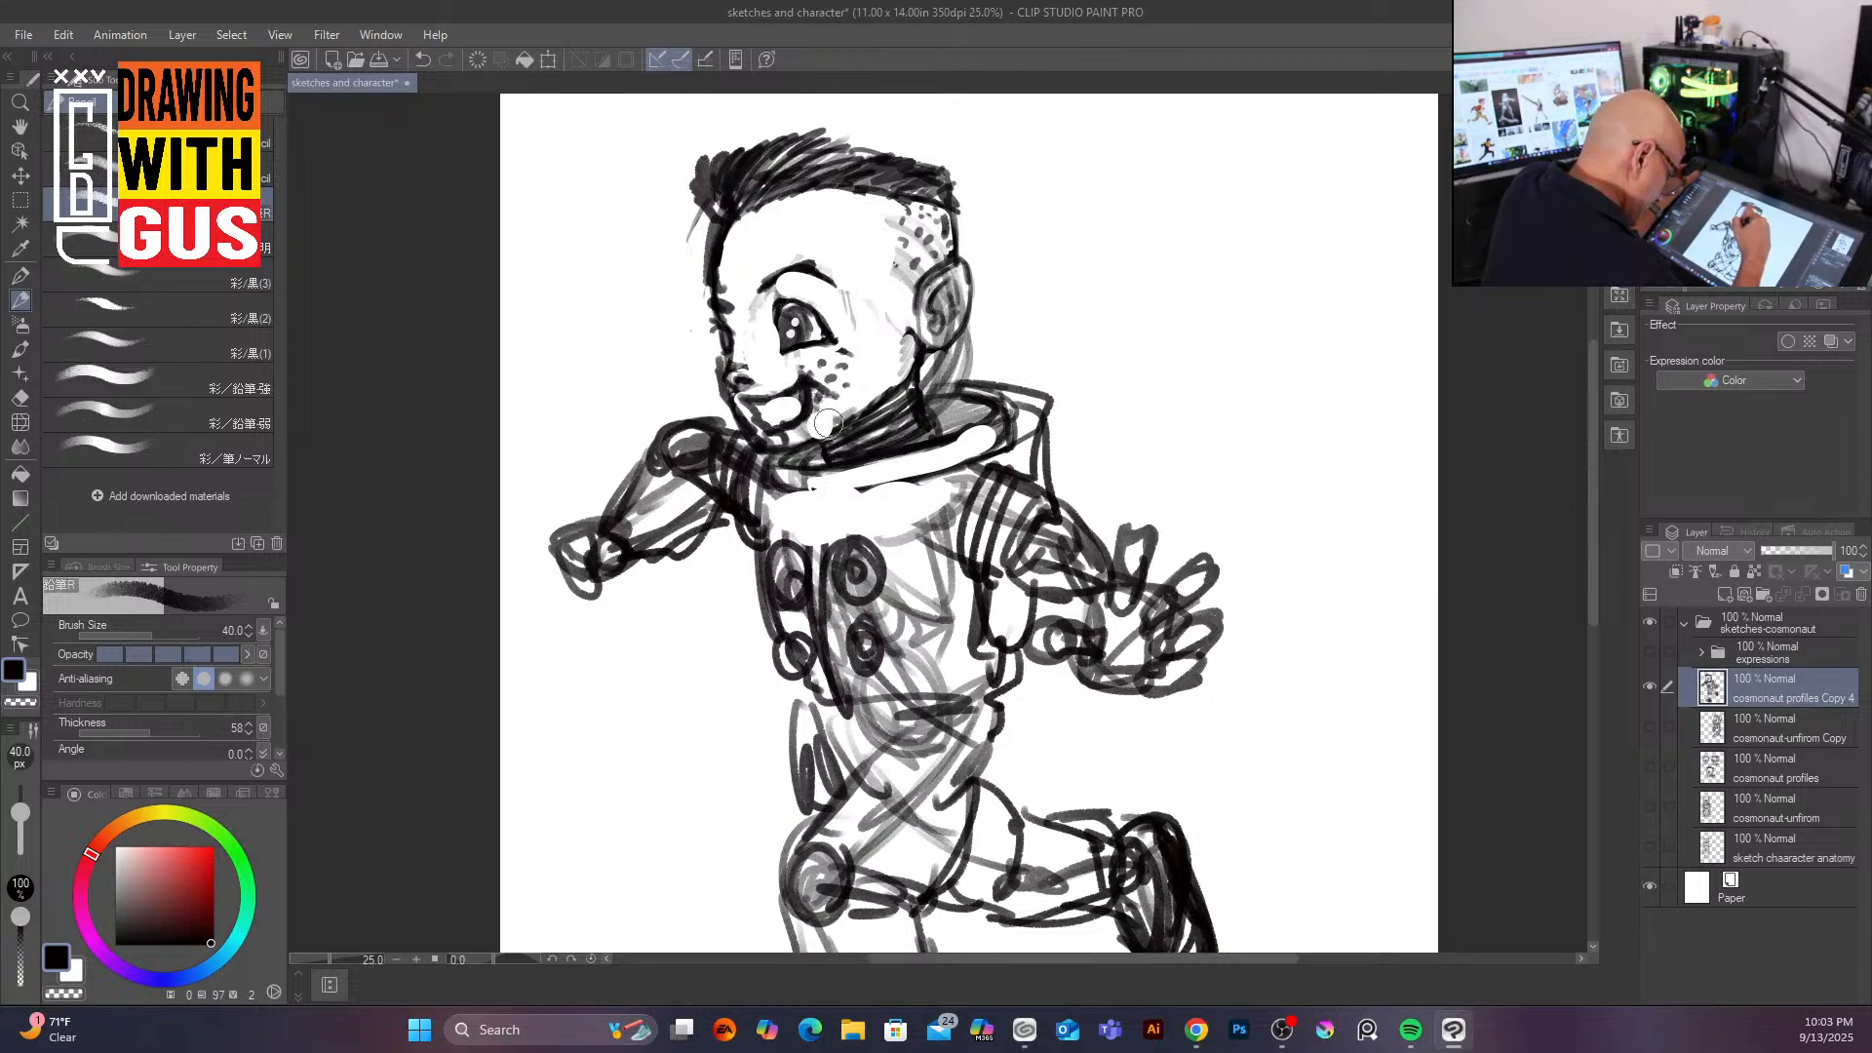
drag(673, 488, 631, 524)
mouse_move(680, 444)
mouse_down()
mouse_move(636, 534)
mouse_move(587, 556)
mouse_move(659, 504)
mouse_move(691, 515)
mouse_up()
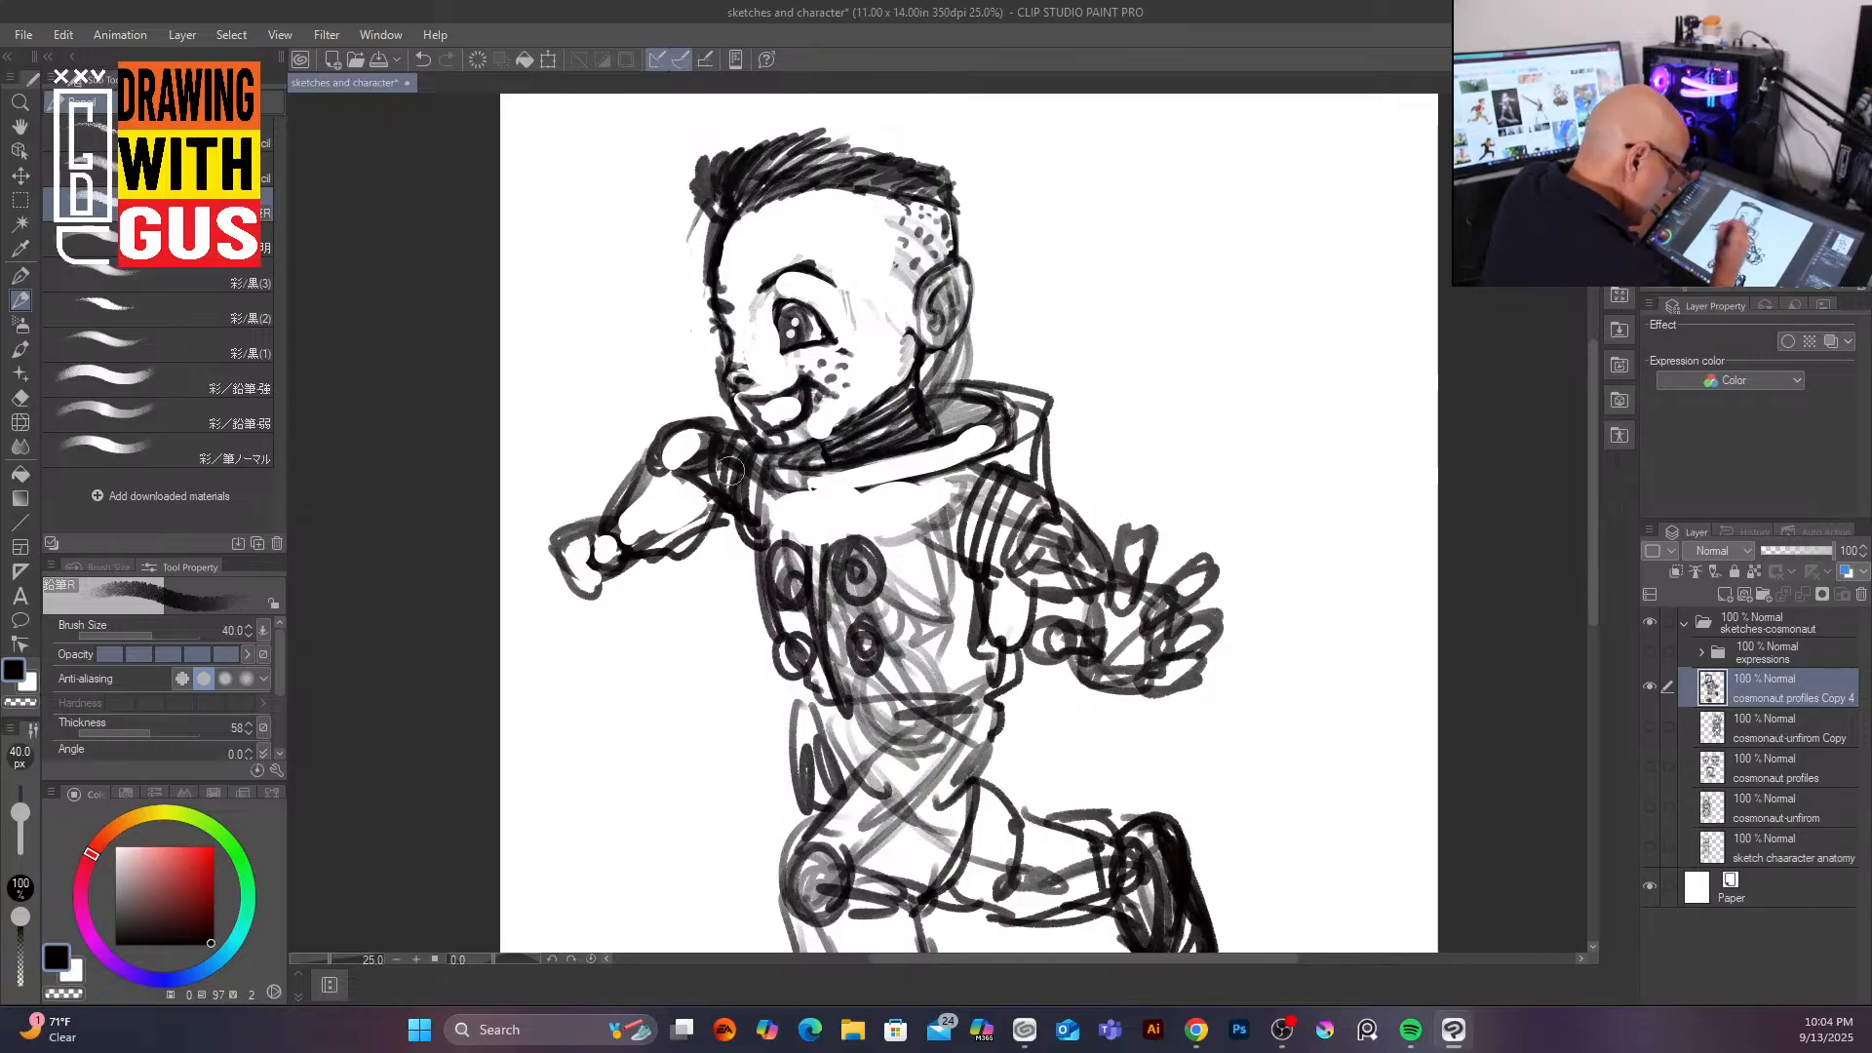
mouse_move(975, 503)
mouse_down()
mouse_move(943, 535)
mouse_move(940, 508)
mouse_move(919, 548)
mouse_move(938, 667)
mouse_move(844, 728)
mouse_move(928, 764)
mouse_move(895, 826)
mouse_move(946, 832)
mouse_move(972, 761)
mouse_move(907, 789)
mouse_move(901, 829)
mouse_up()
Step: Erase stray overlapping lines across the belt, hips and legs of the running figure
drag(1594, 585, 1589, 676)
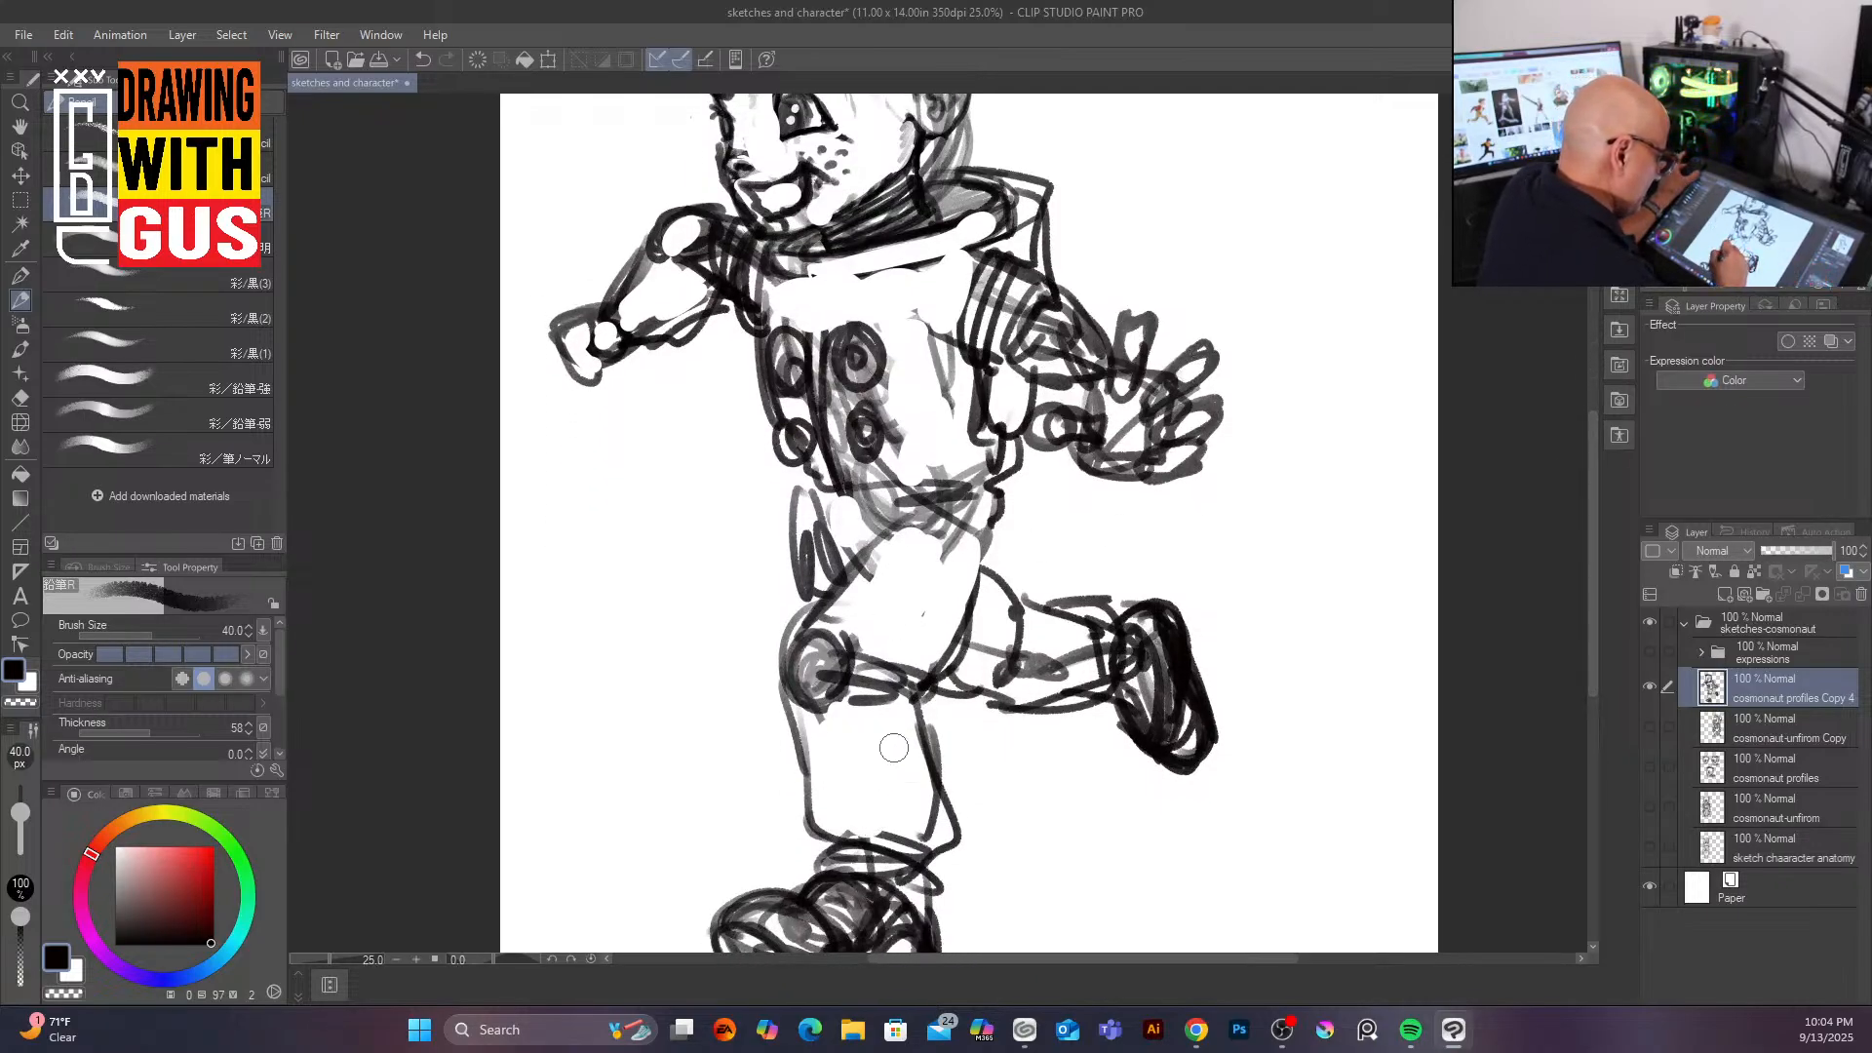
drag(1061, 665, 1083, 657)
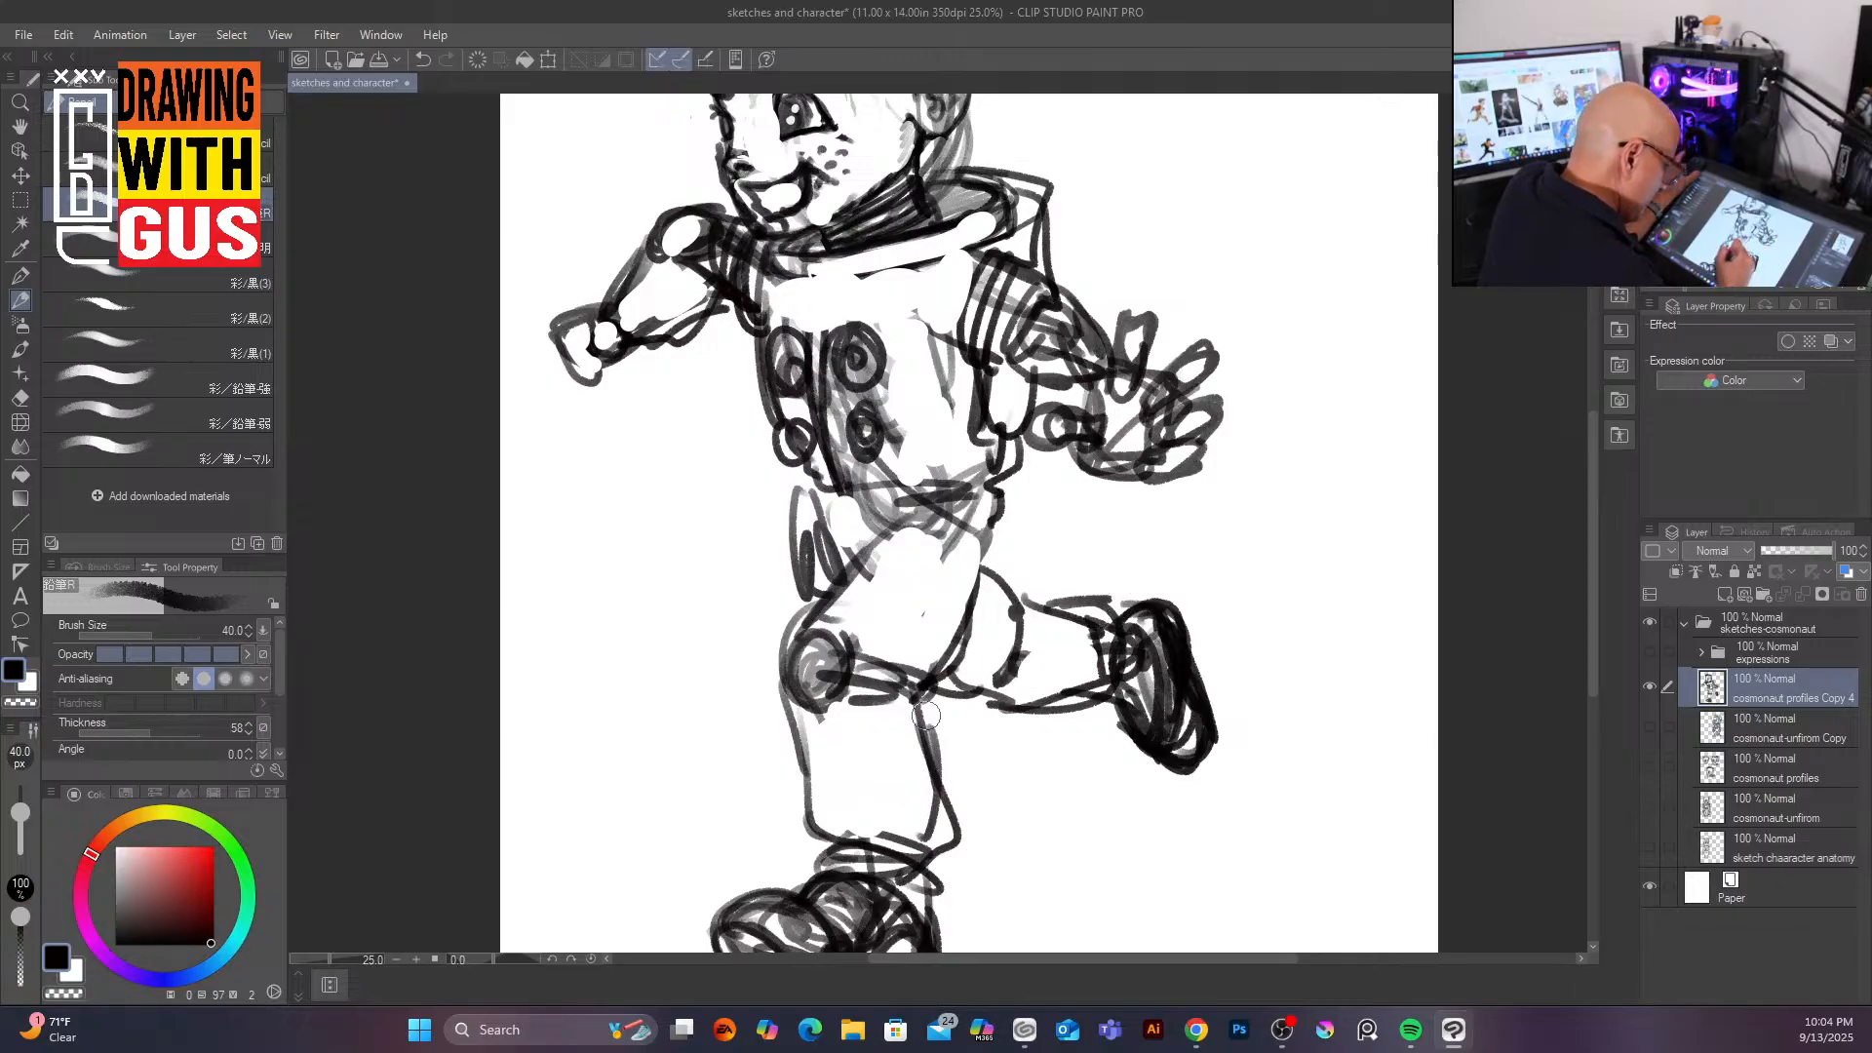
drag(927, 719, 934, 800)
drag(796, 563, 800, 587)
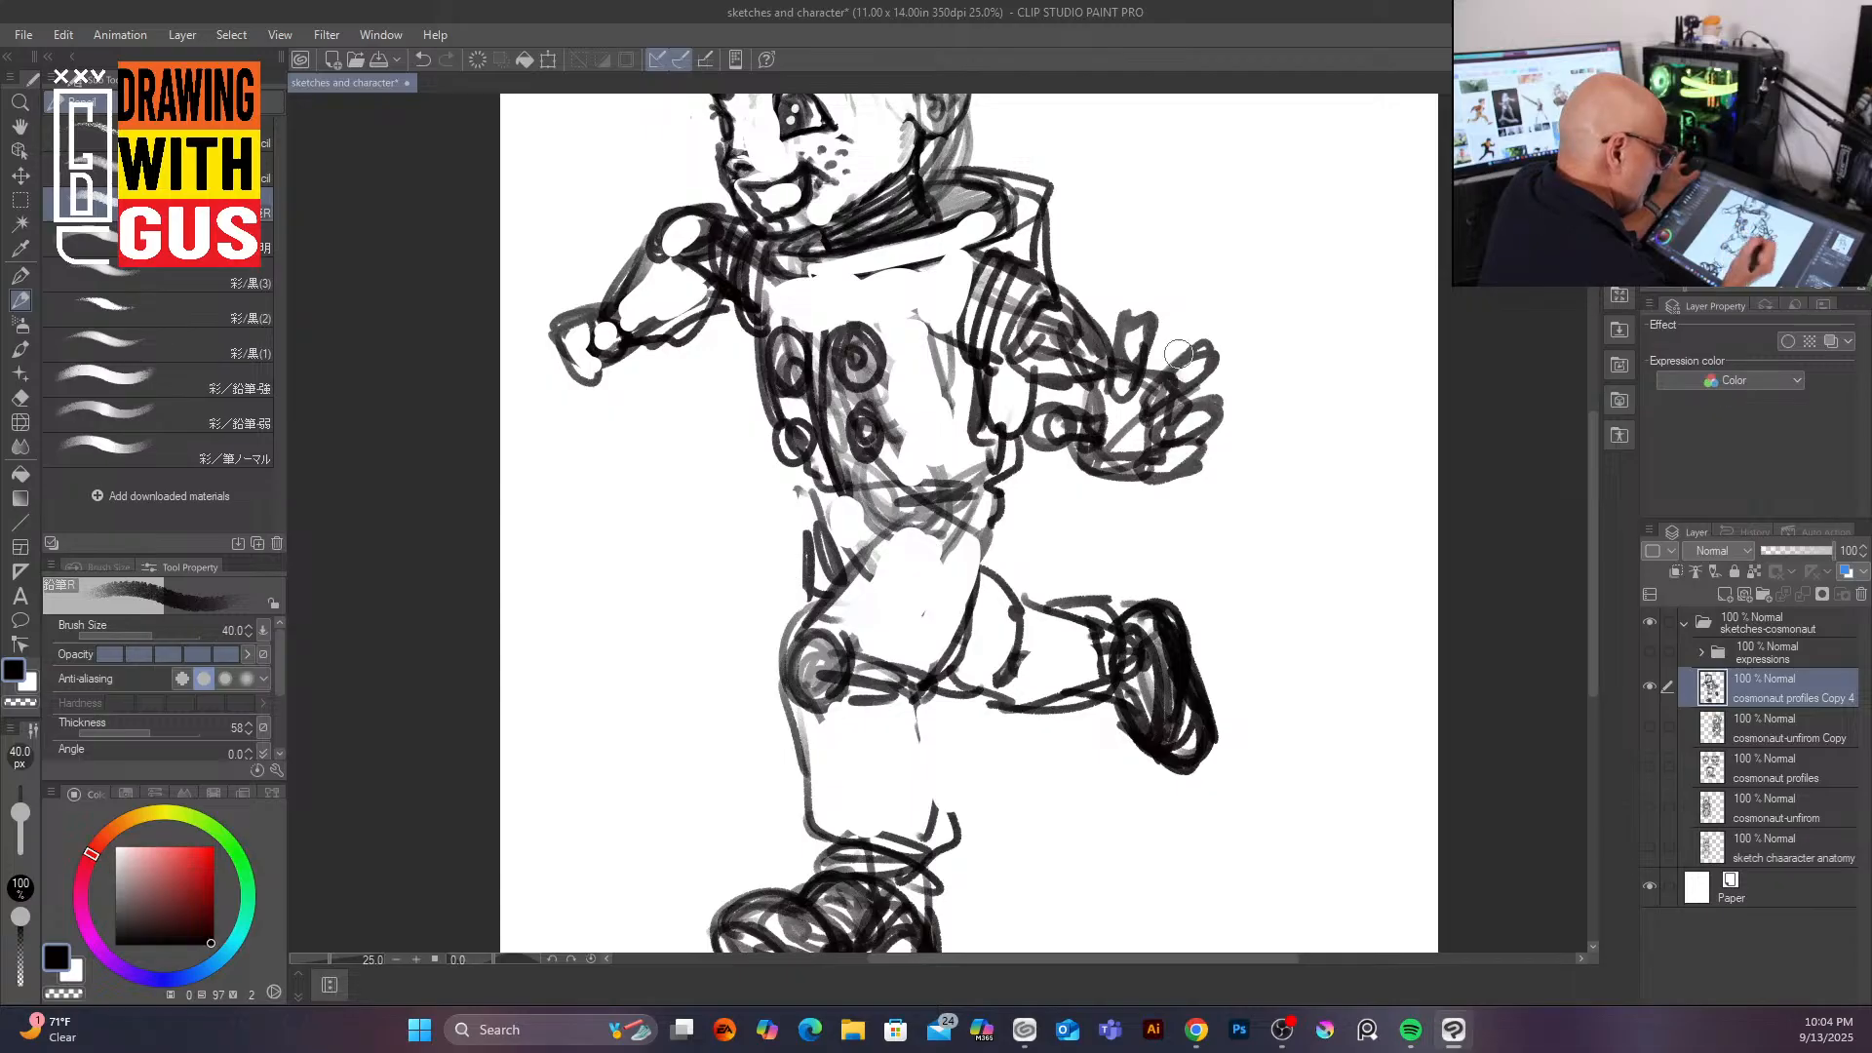
mouse_move(905, 463)
mouse_down()
mouse_move(871, 485)
mouse_move(934, 471)
mouse_up()
drag(938, 383, 944, 408)
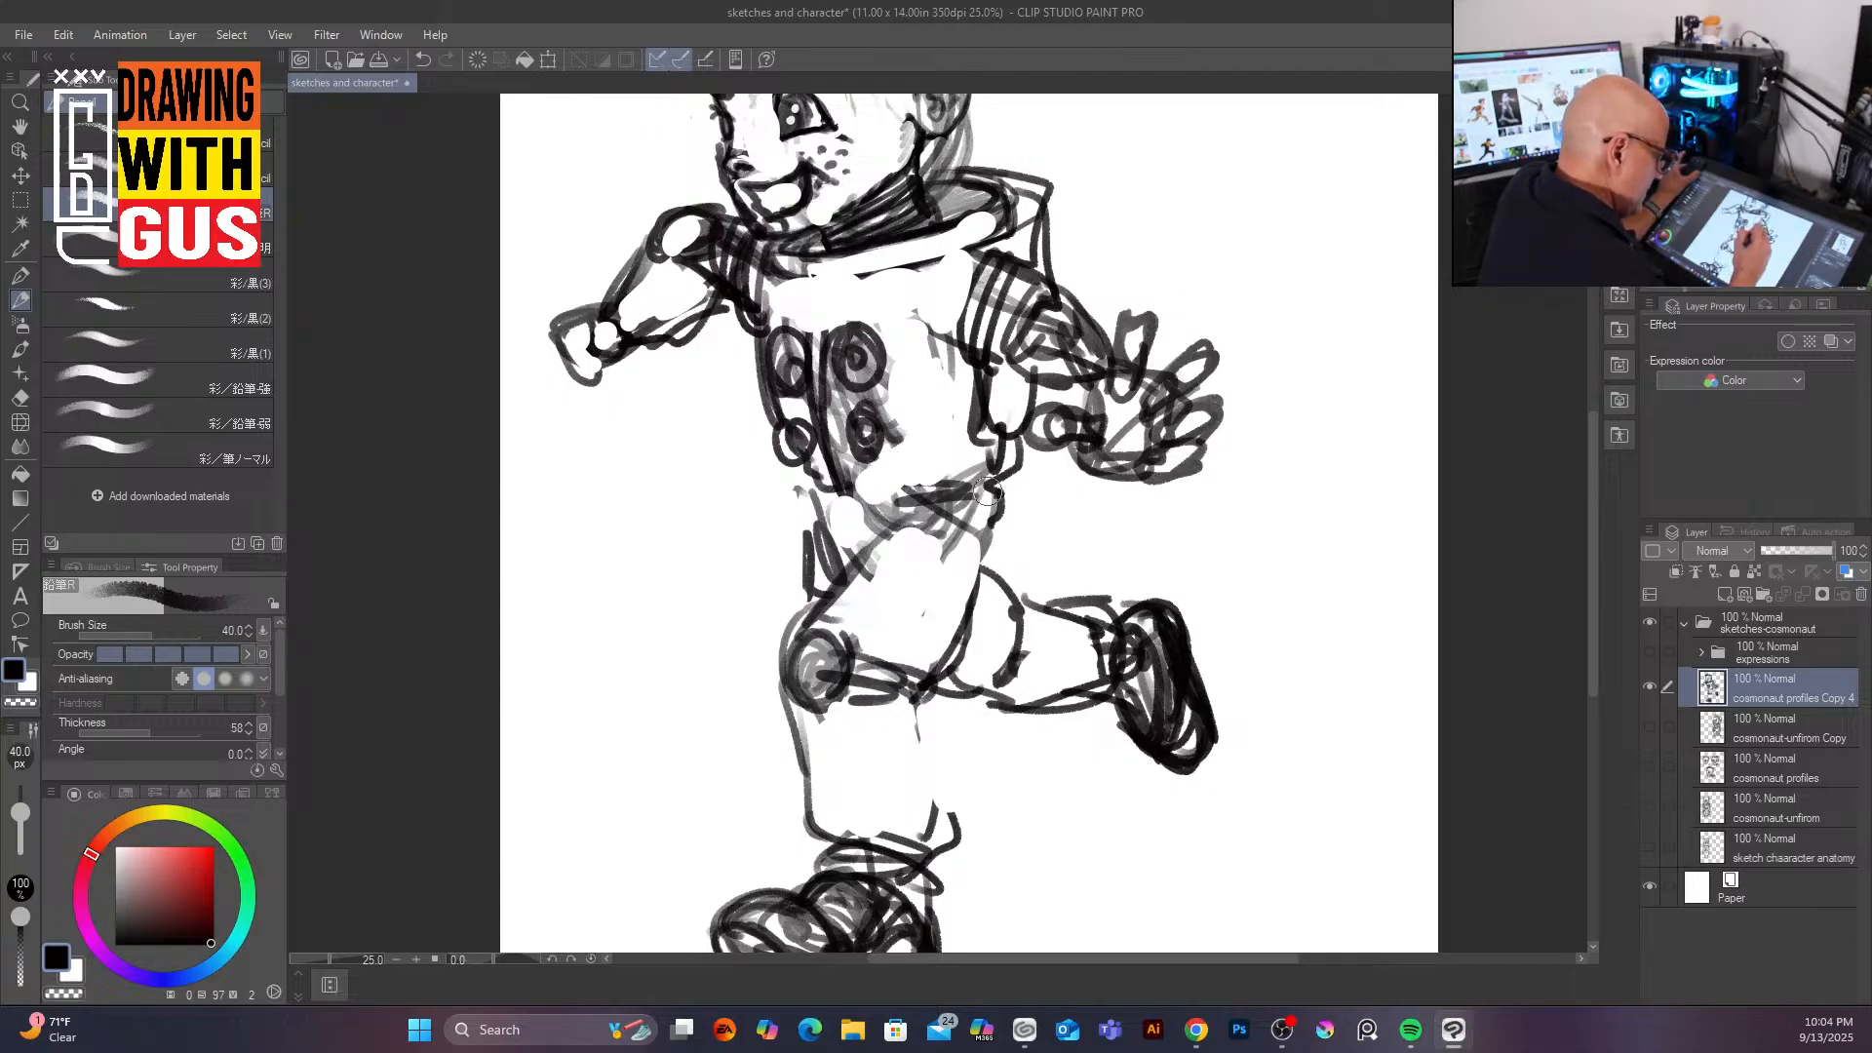
drag(983, 482, 990, 509)
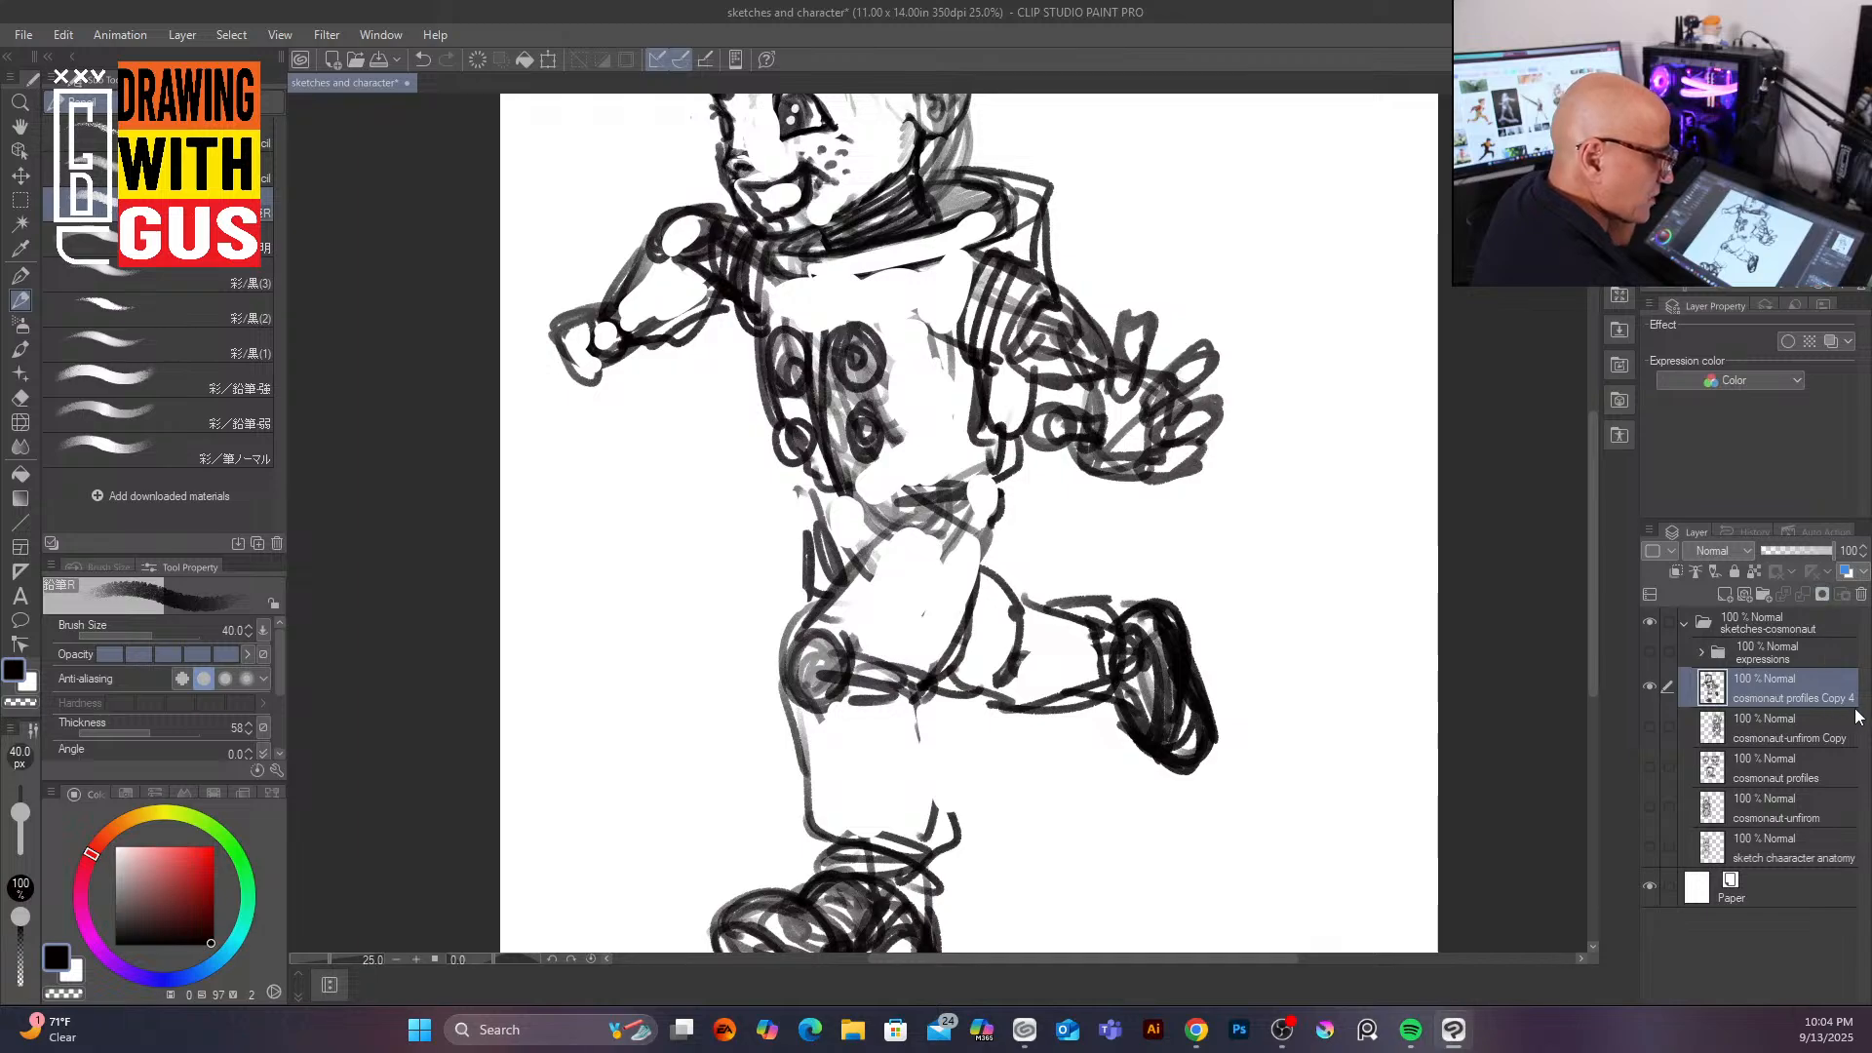
Step: Lower the merged sketch layer's opacity to 47% and add a new layer above it
click(1805, 552)
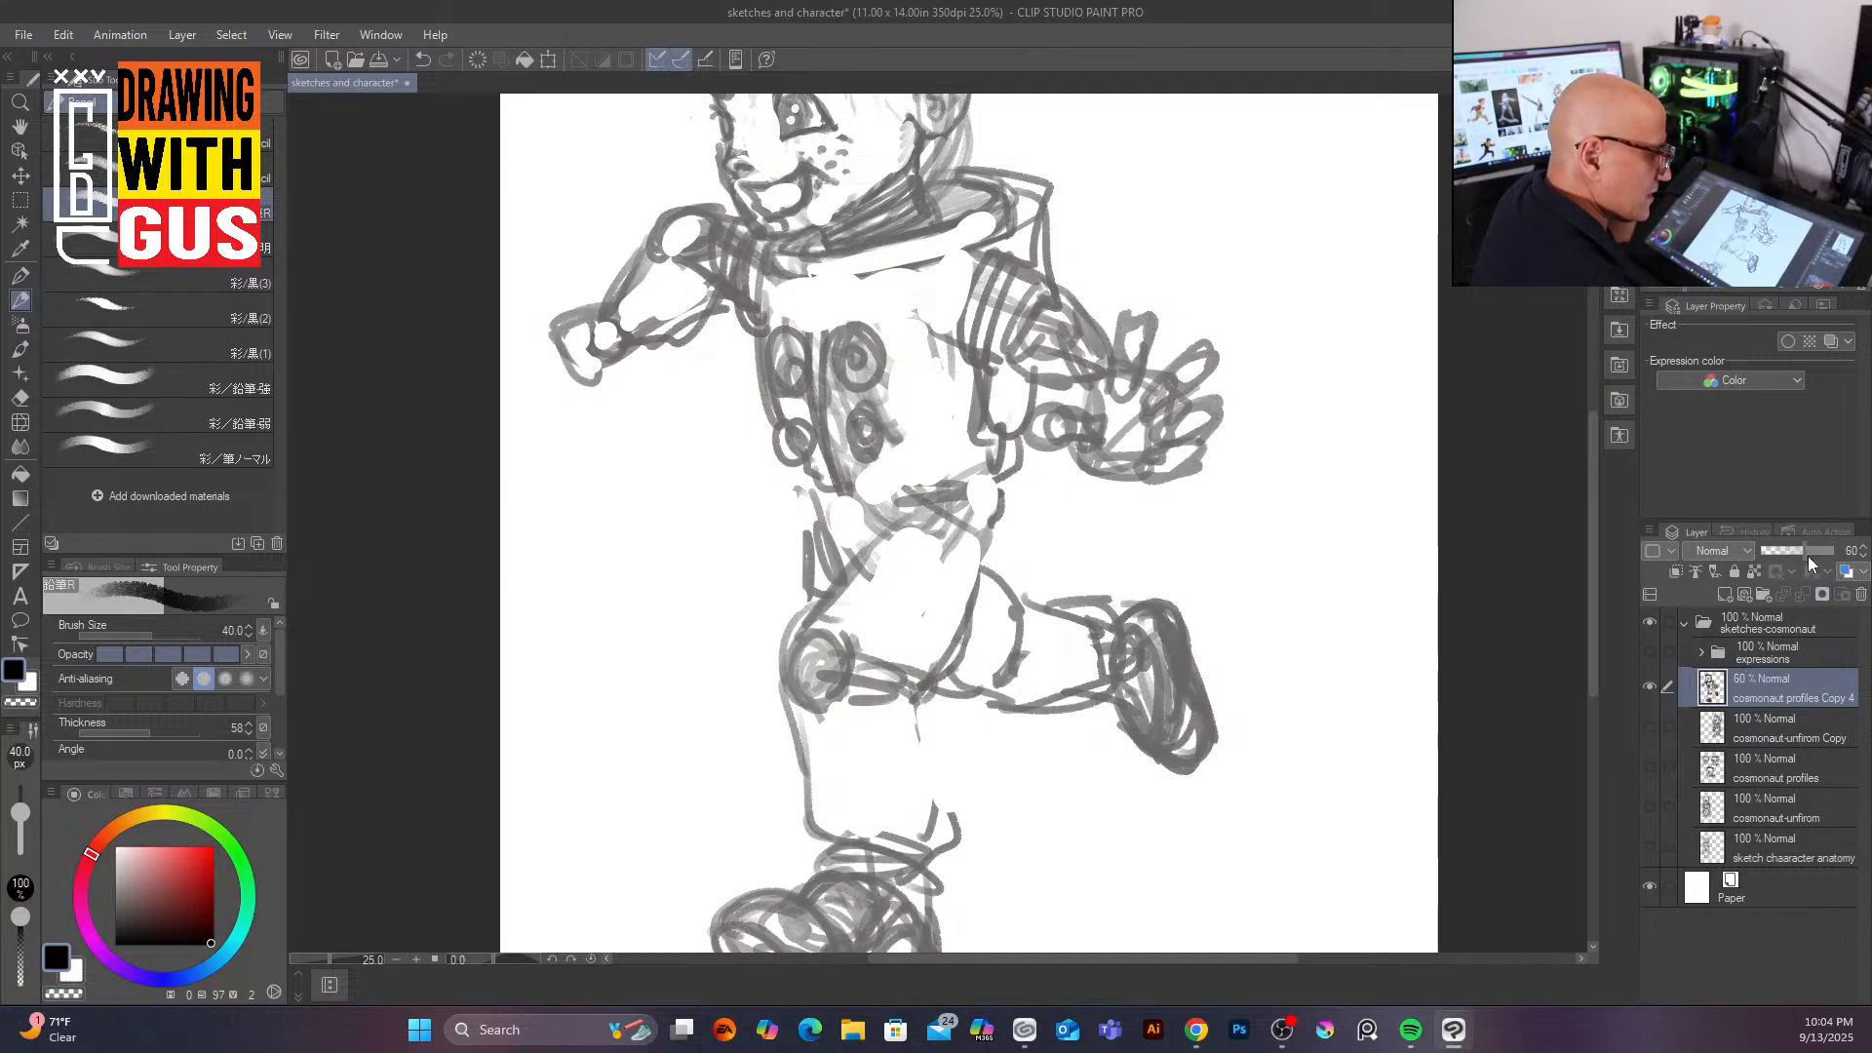
drag(1805, 554, 1797, 554)
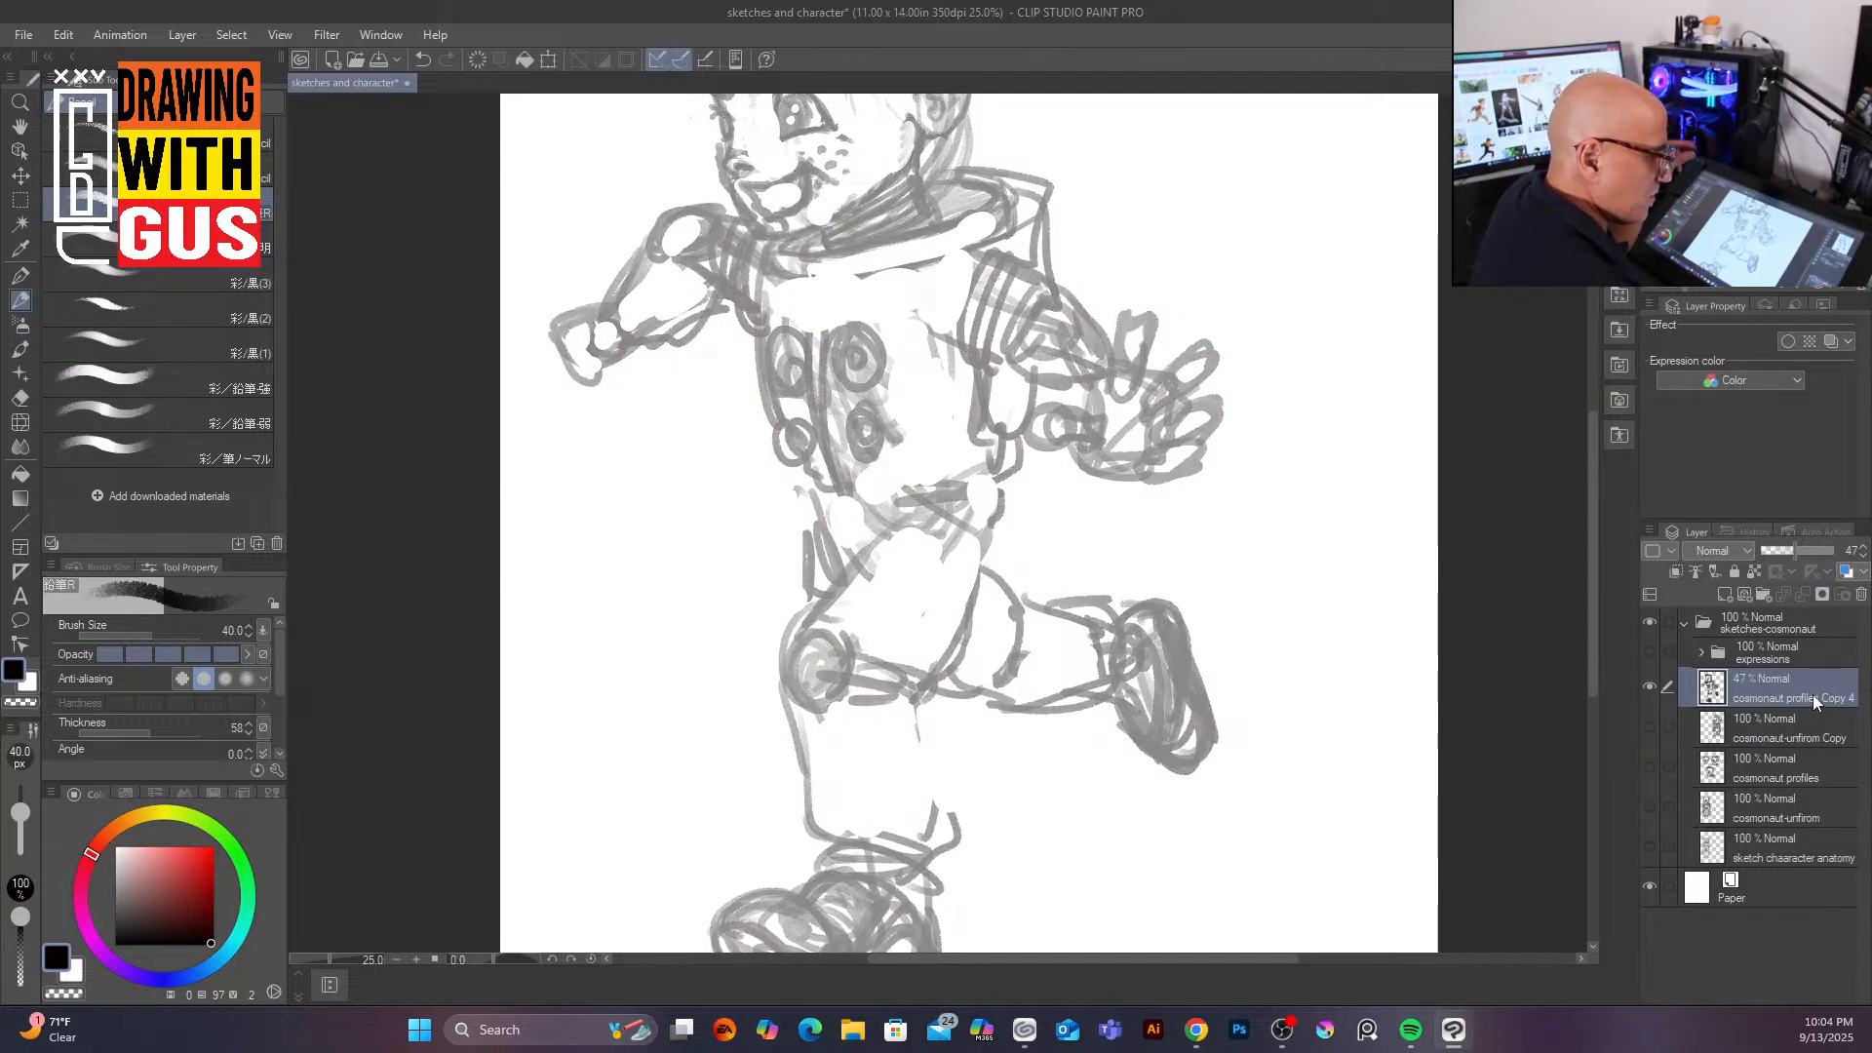
click(1725, 592)
scroll(1594, 474, up, 3)
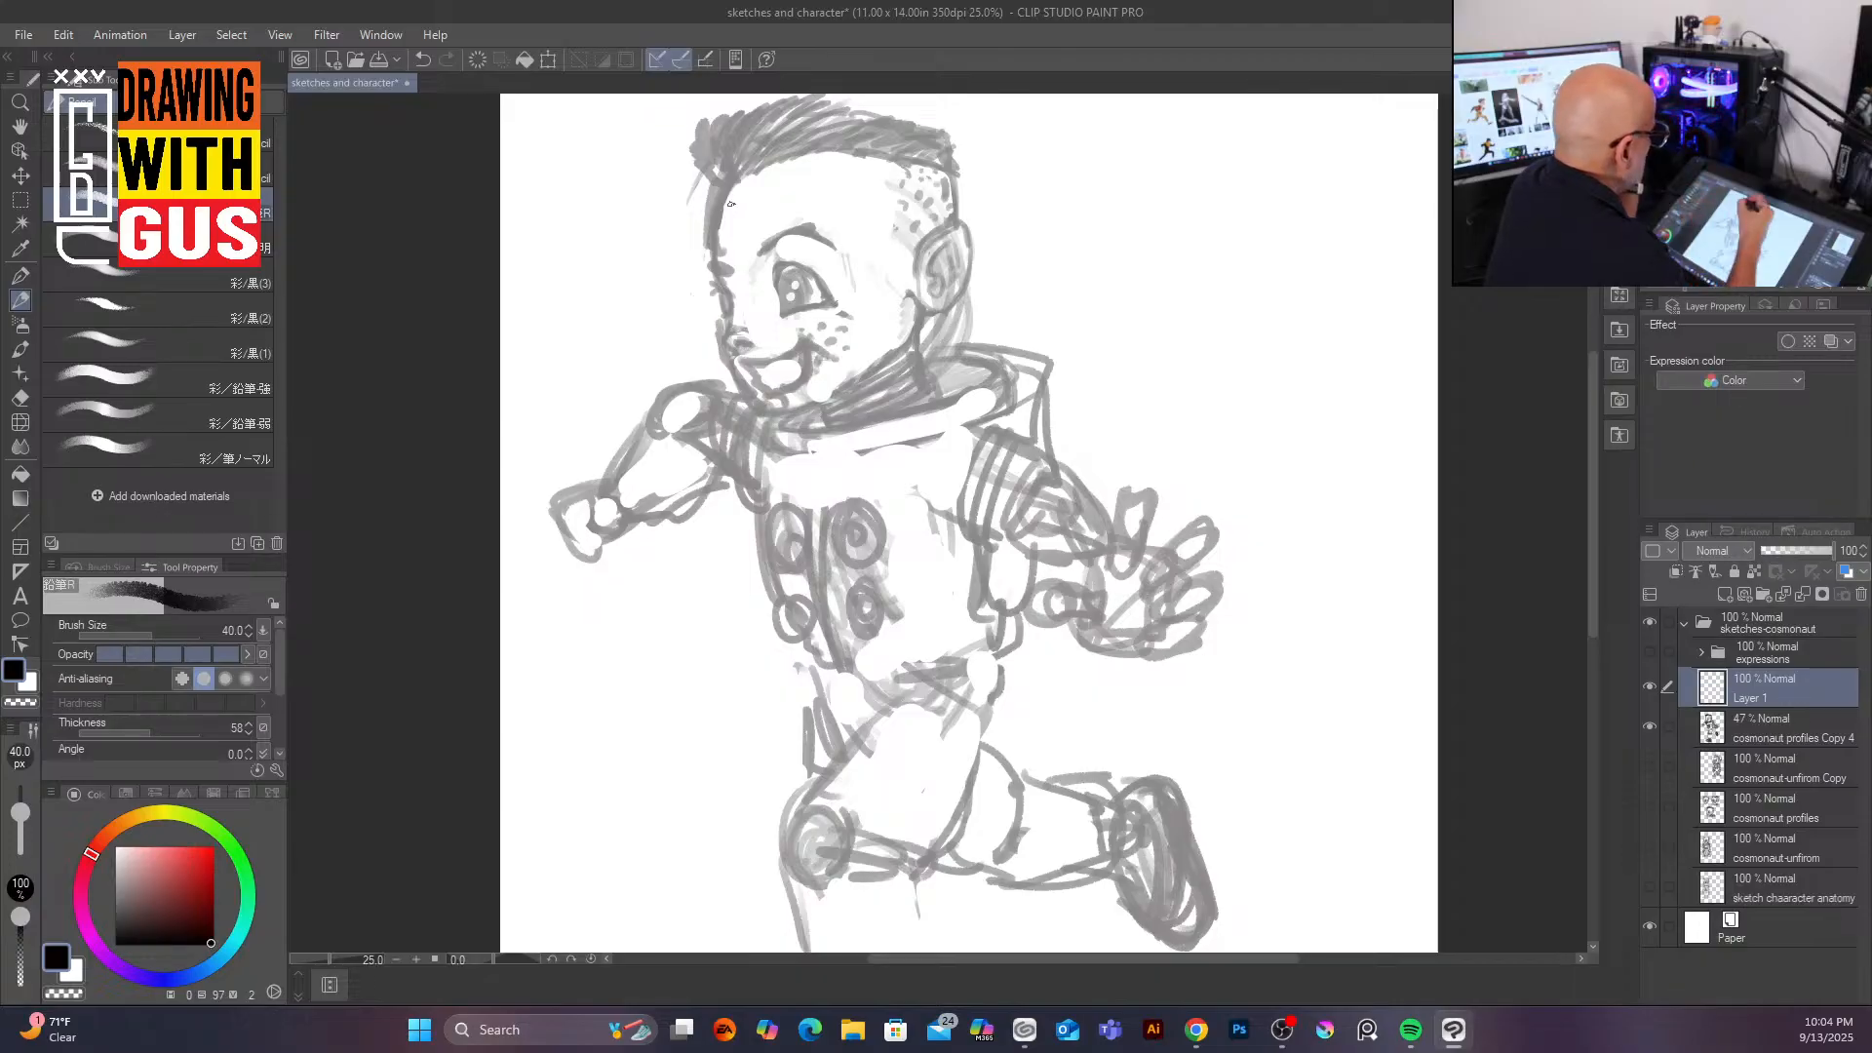
Step: On the new layer, ink over the eye and eyebrow with the Mechanical pencil at size 25
click(92, 135)
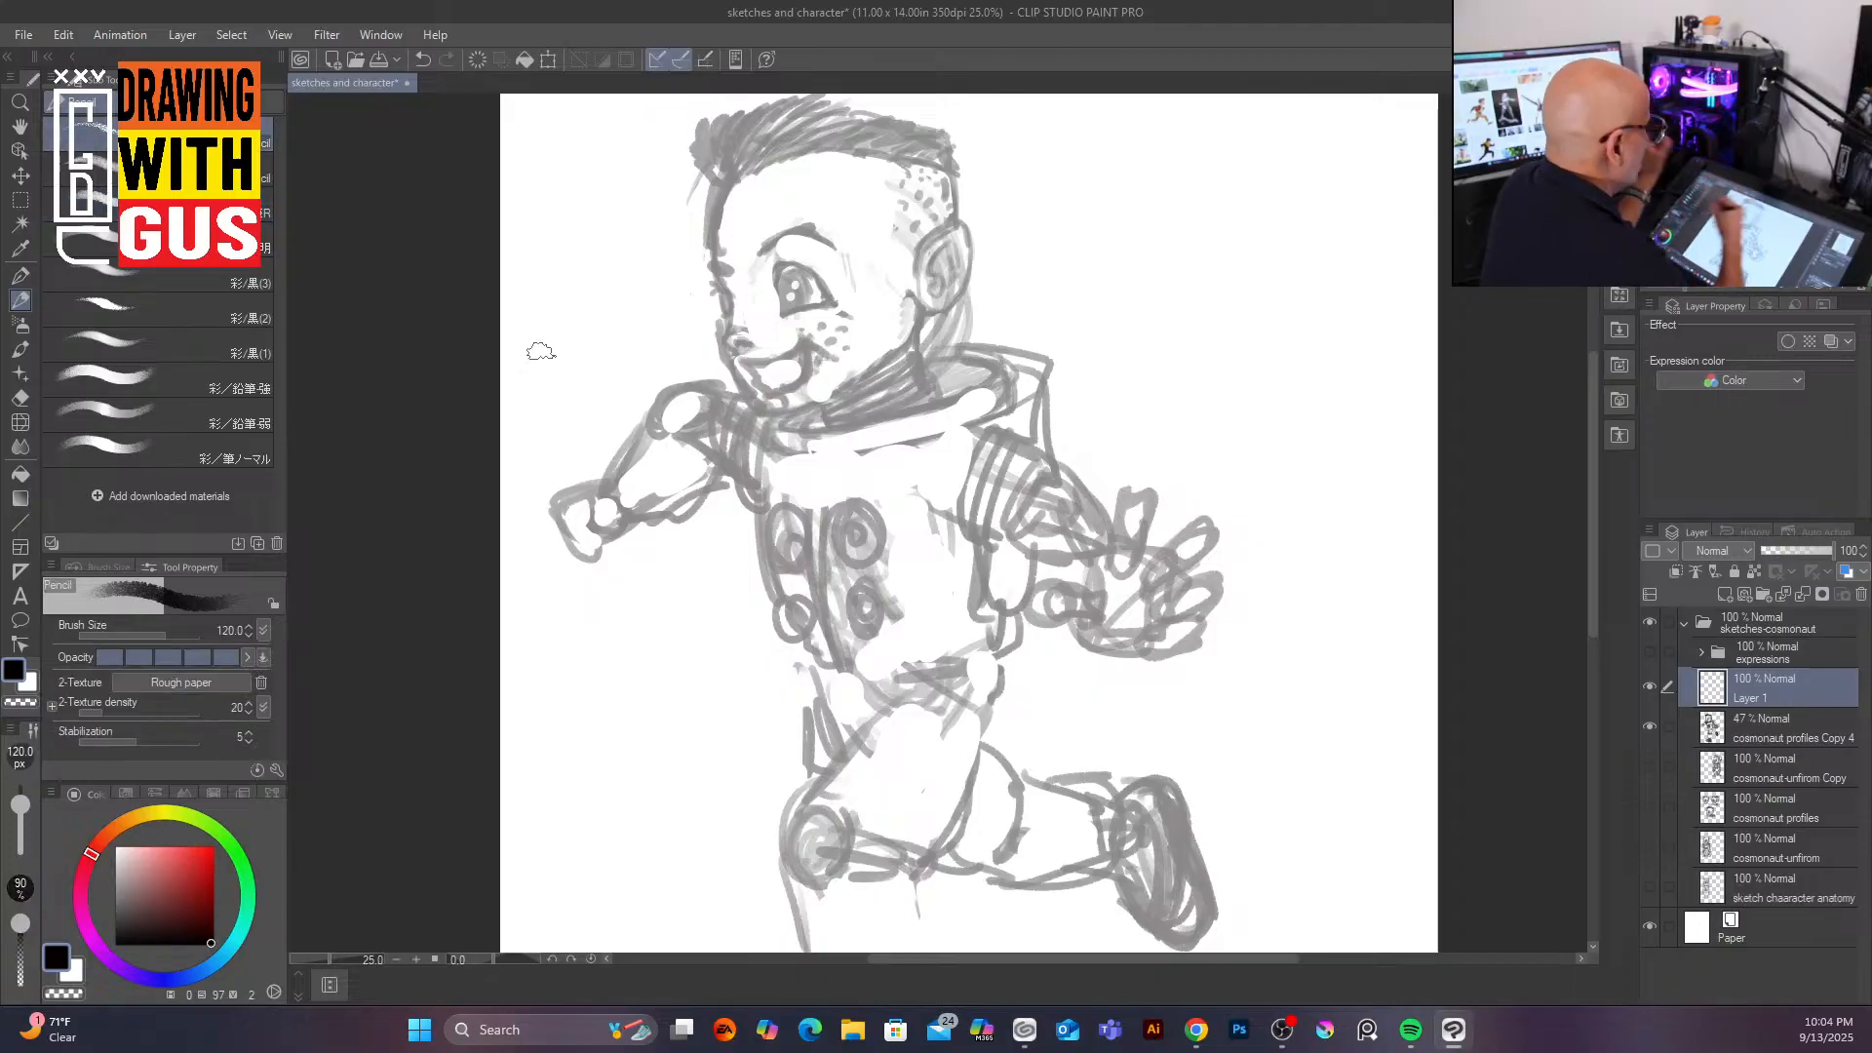
key(bracketleft)
key(bracketleft)
key(bracketleft)
key(bracketleft)
key(bracketleft)
key(bracketleft)
key(bracketleft)
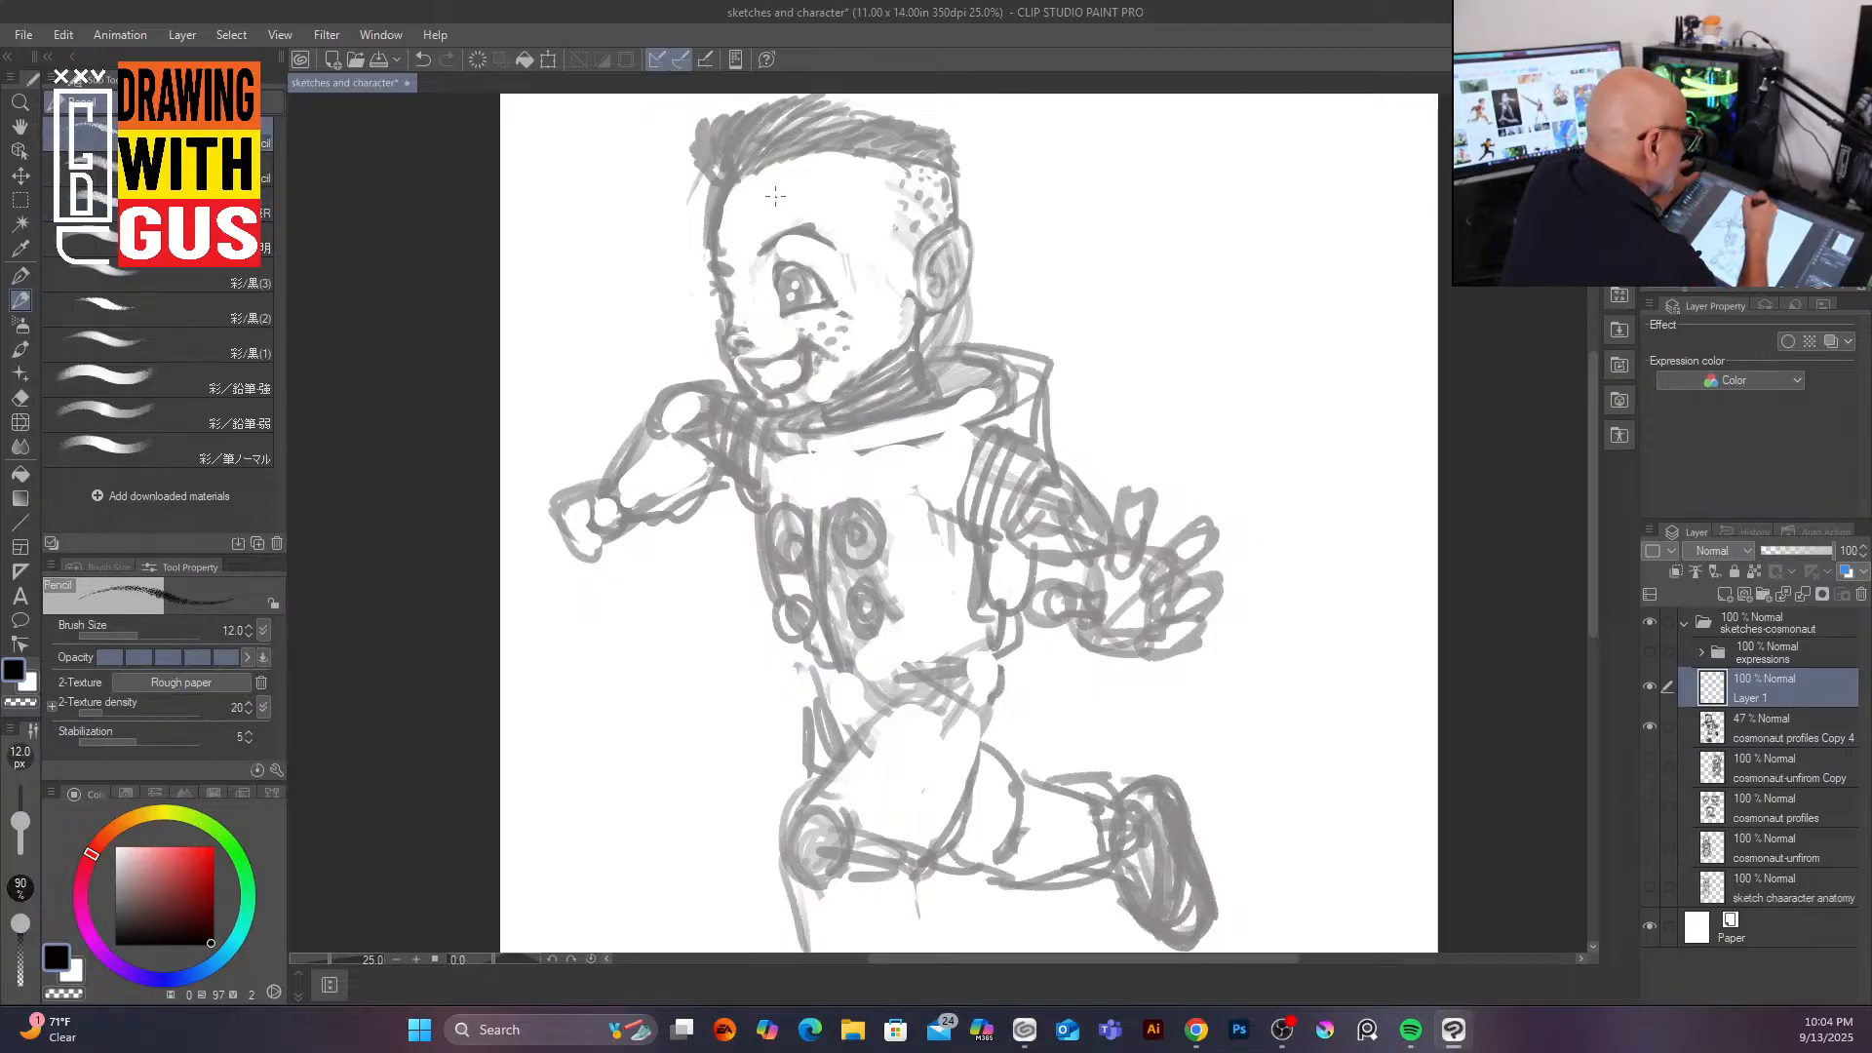
key(bracketright)
key(bracketright)
key(bracketright)
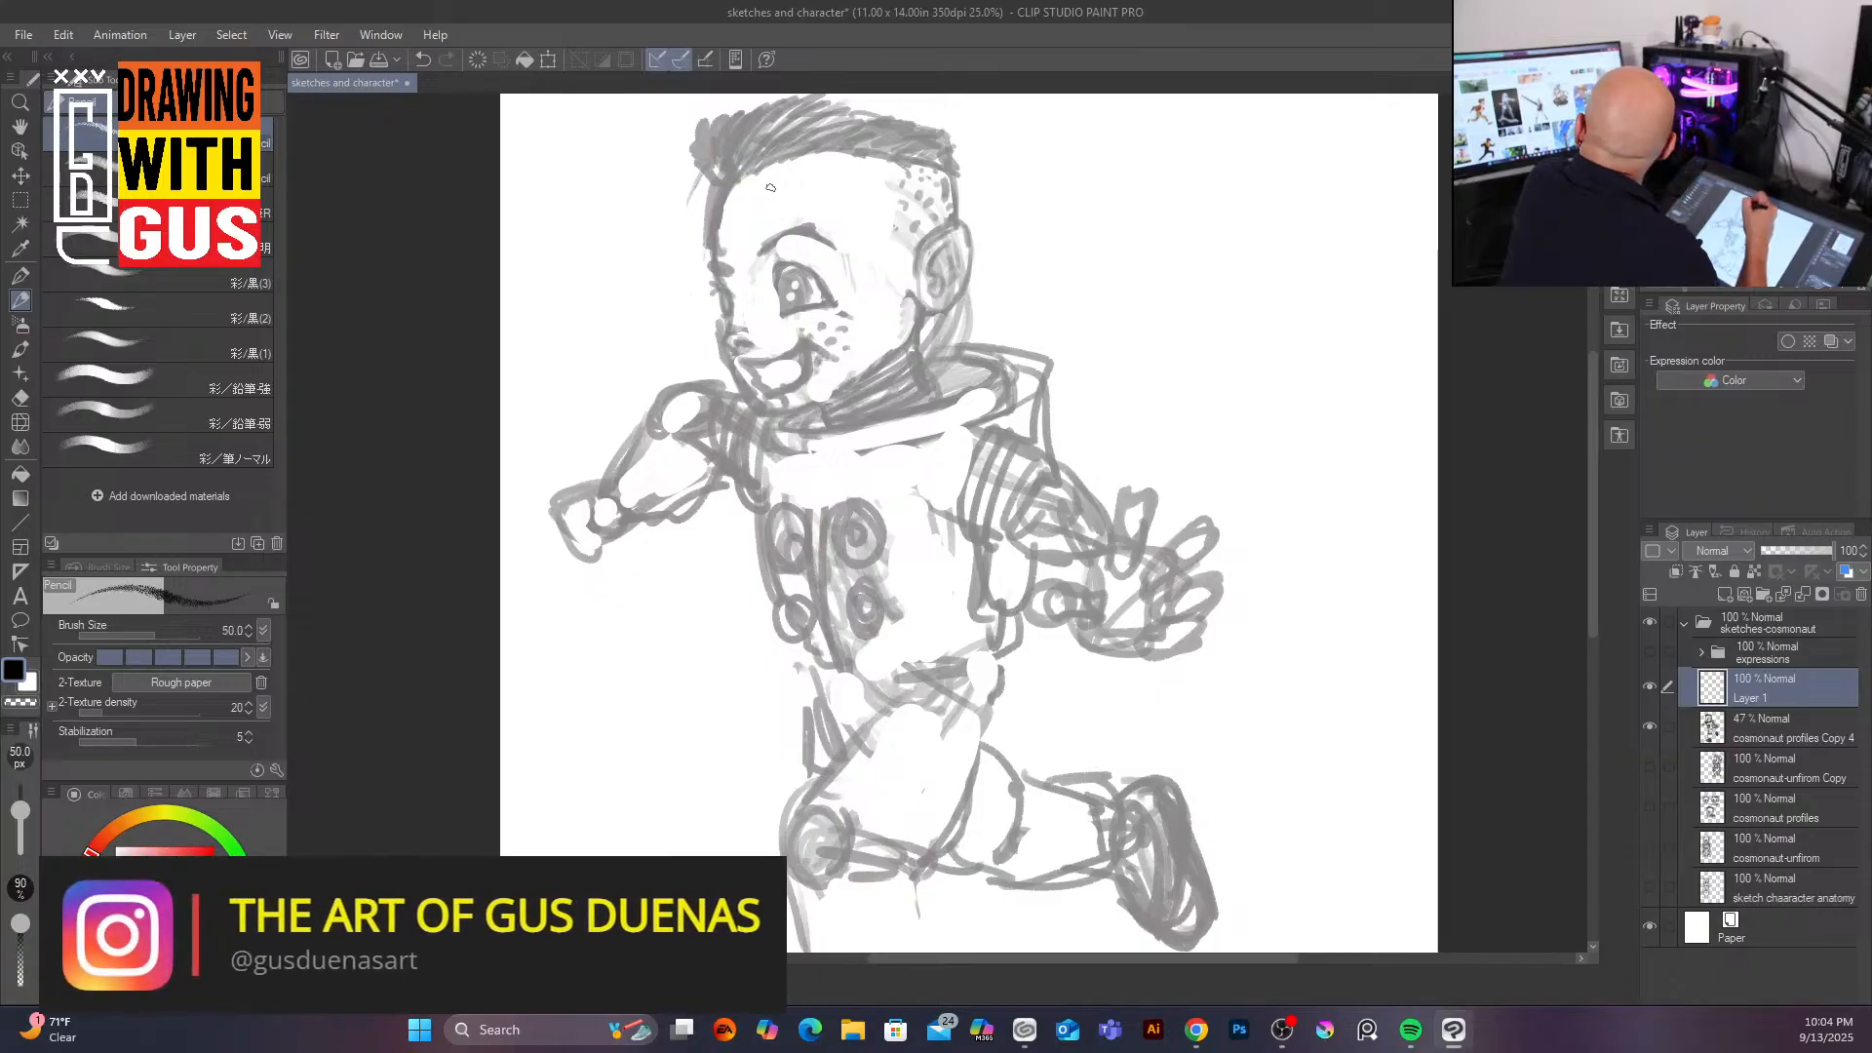
mouse_move(822, 289)
mouse_down()
mouse_move(788, 310)
mouse_move(809, 298)
mouse_move(796, 283)
mouse_move(790, 302)
mouse_move(795, 273)
mouse_move(800, 300)
mouse_move(805, 283)
mouse_move(786, 289)
mouse_up()
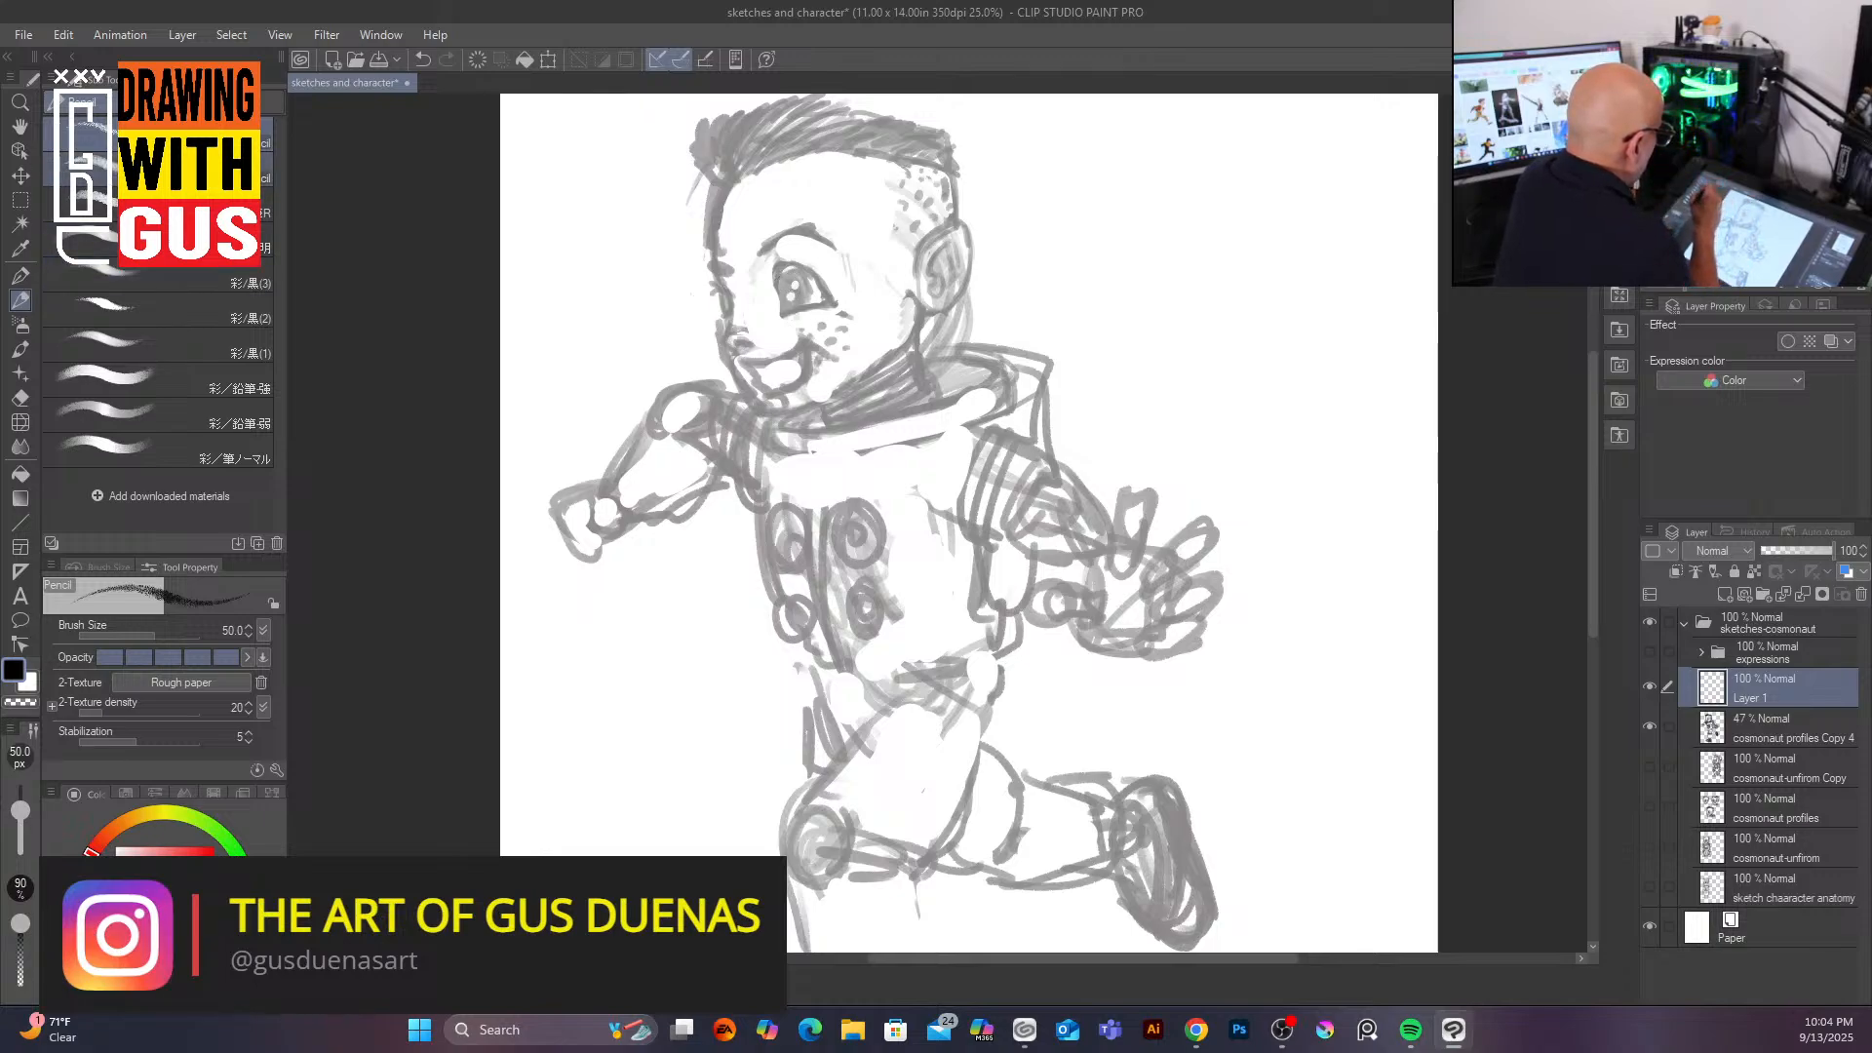
click(87, 179)
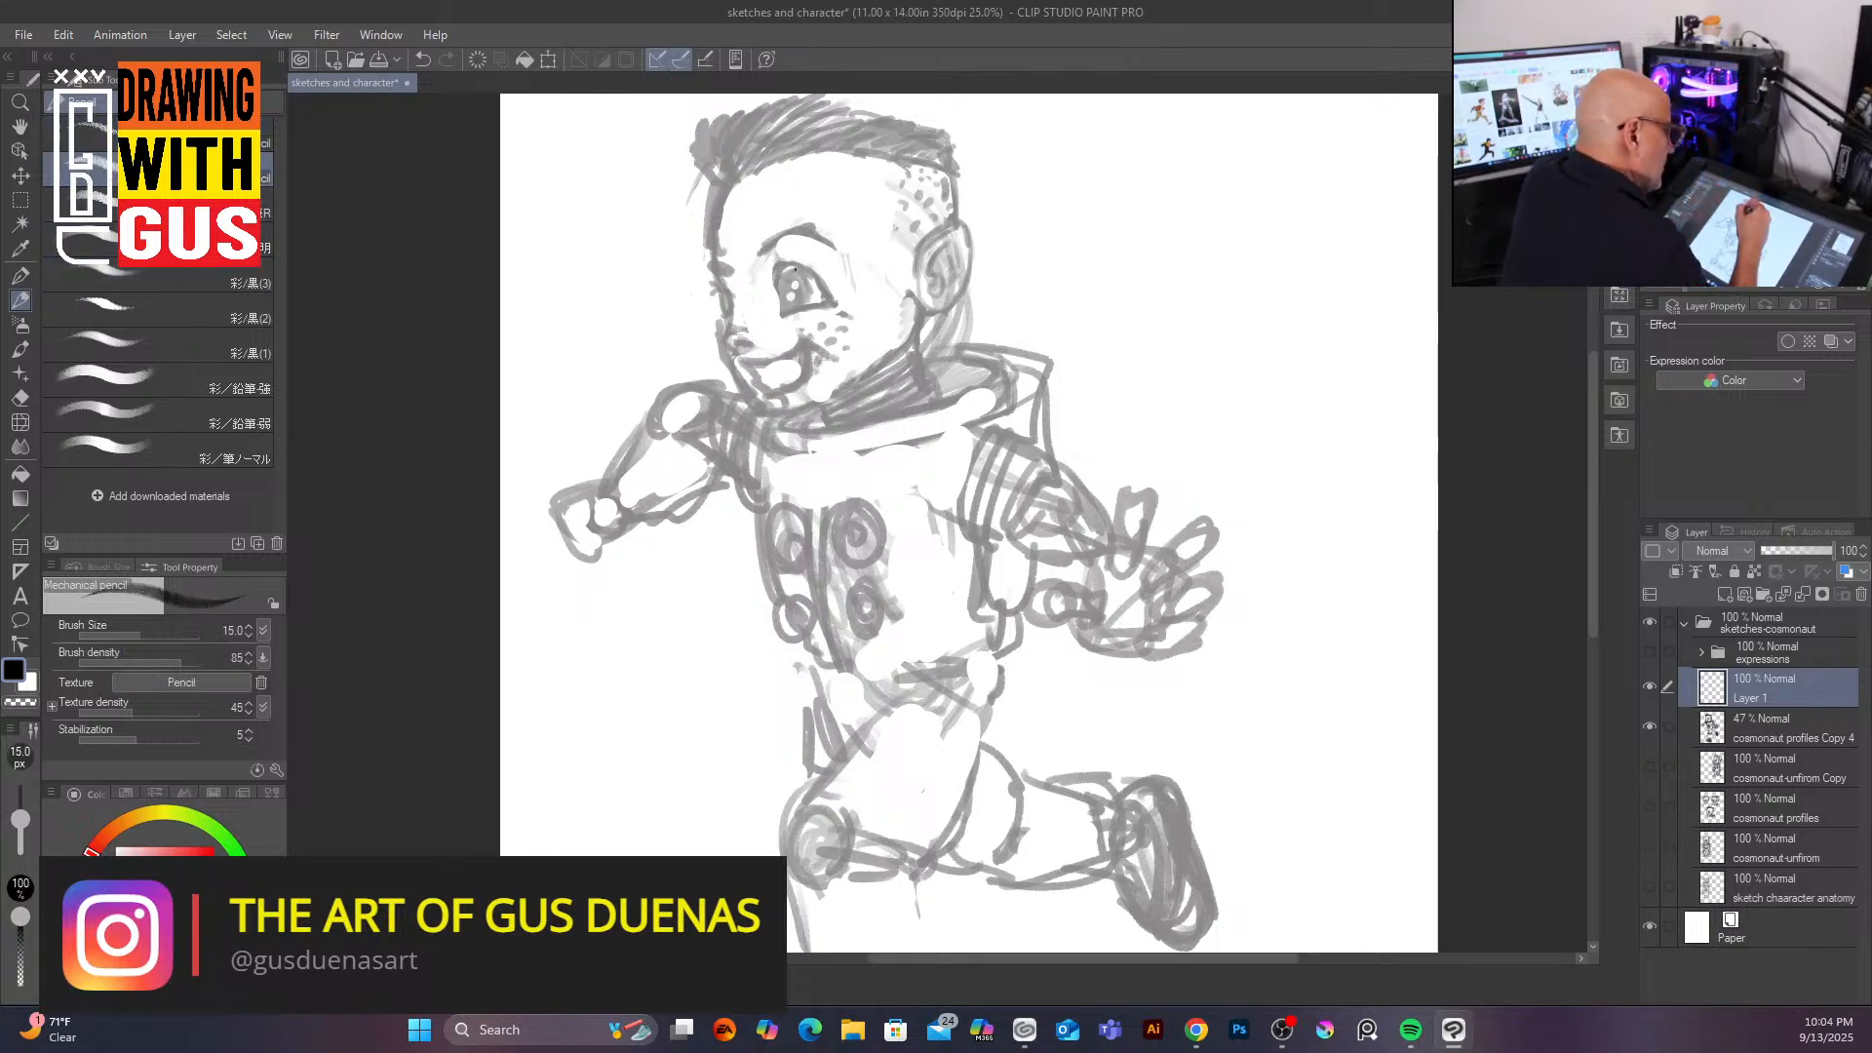
key(bracketright)
key(bracketright)
key(bracketright)
key(bracketright)
key(bracketright)
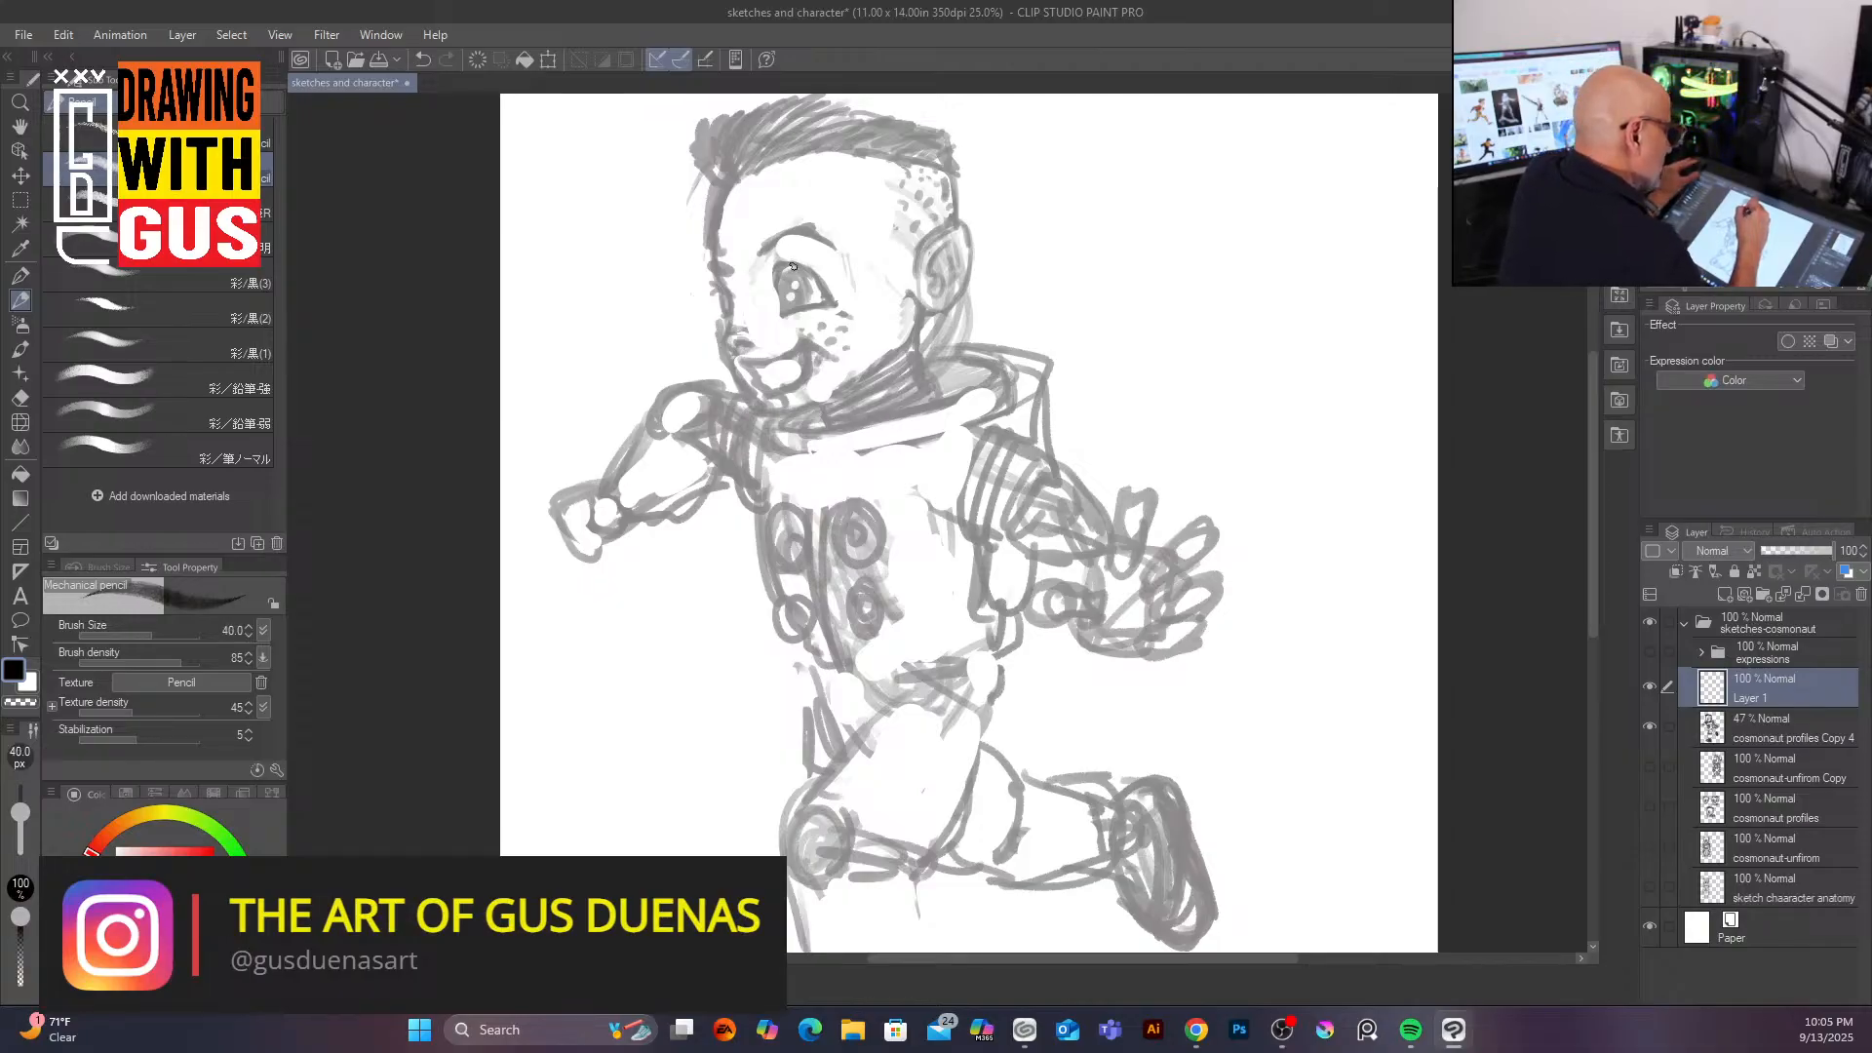
key(bracketleft)
key(bracketleft)
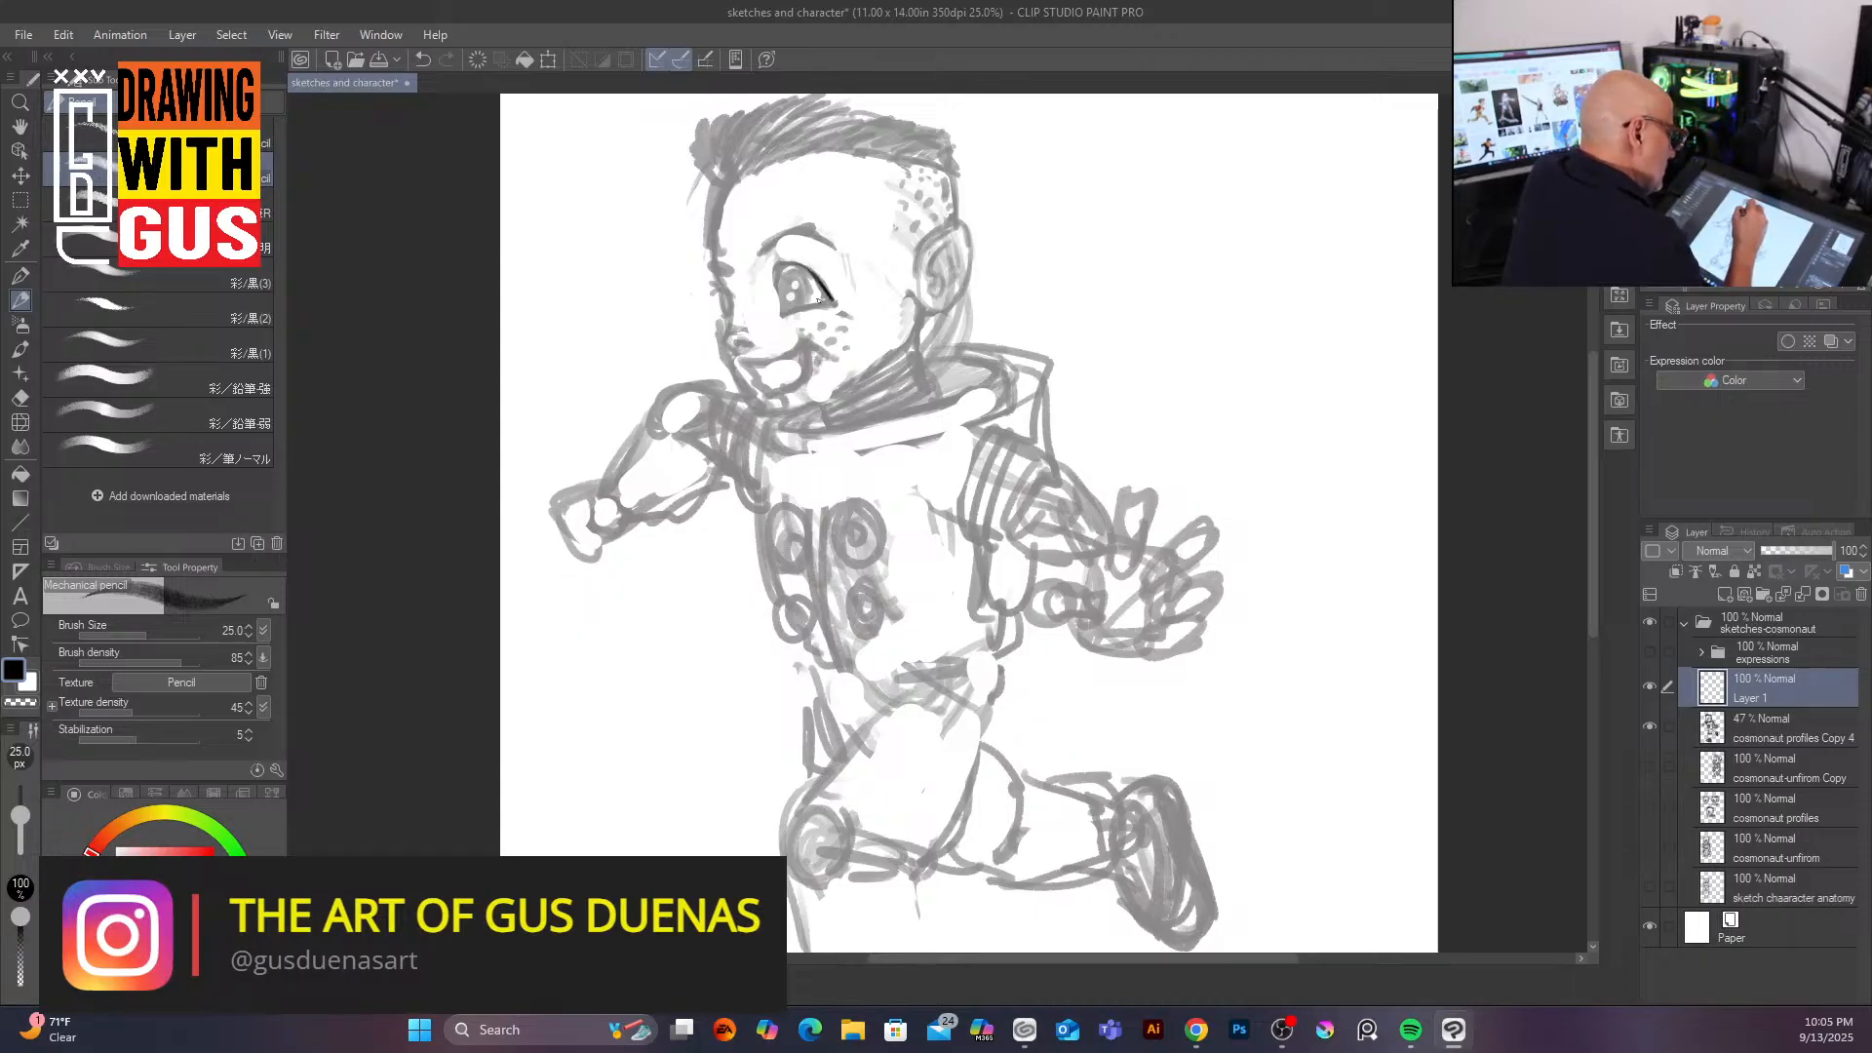
mouse_move(788, 267)
mouse_down()
mouse_move(783, 303)
mouse_move(800, 301)
mouse_move(790, 271)
mouse_move(798, 286)
mouse_up()
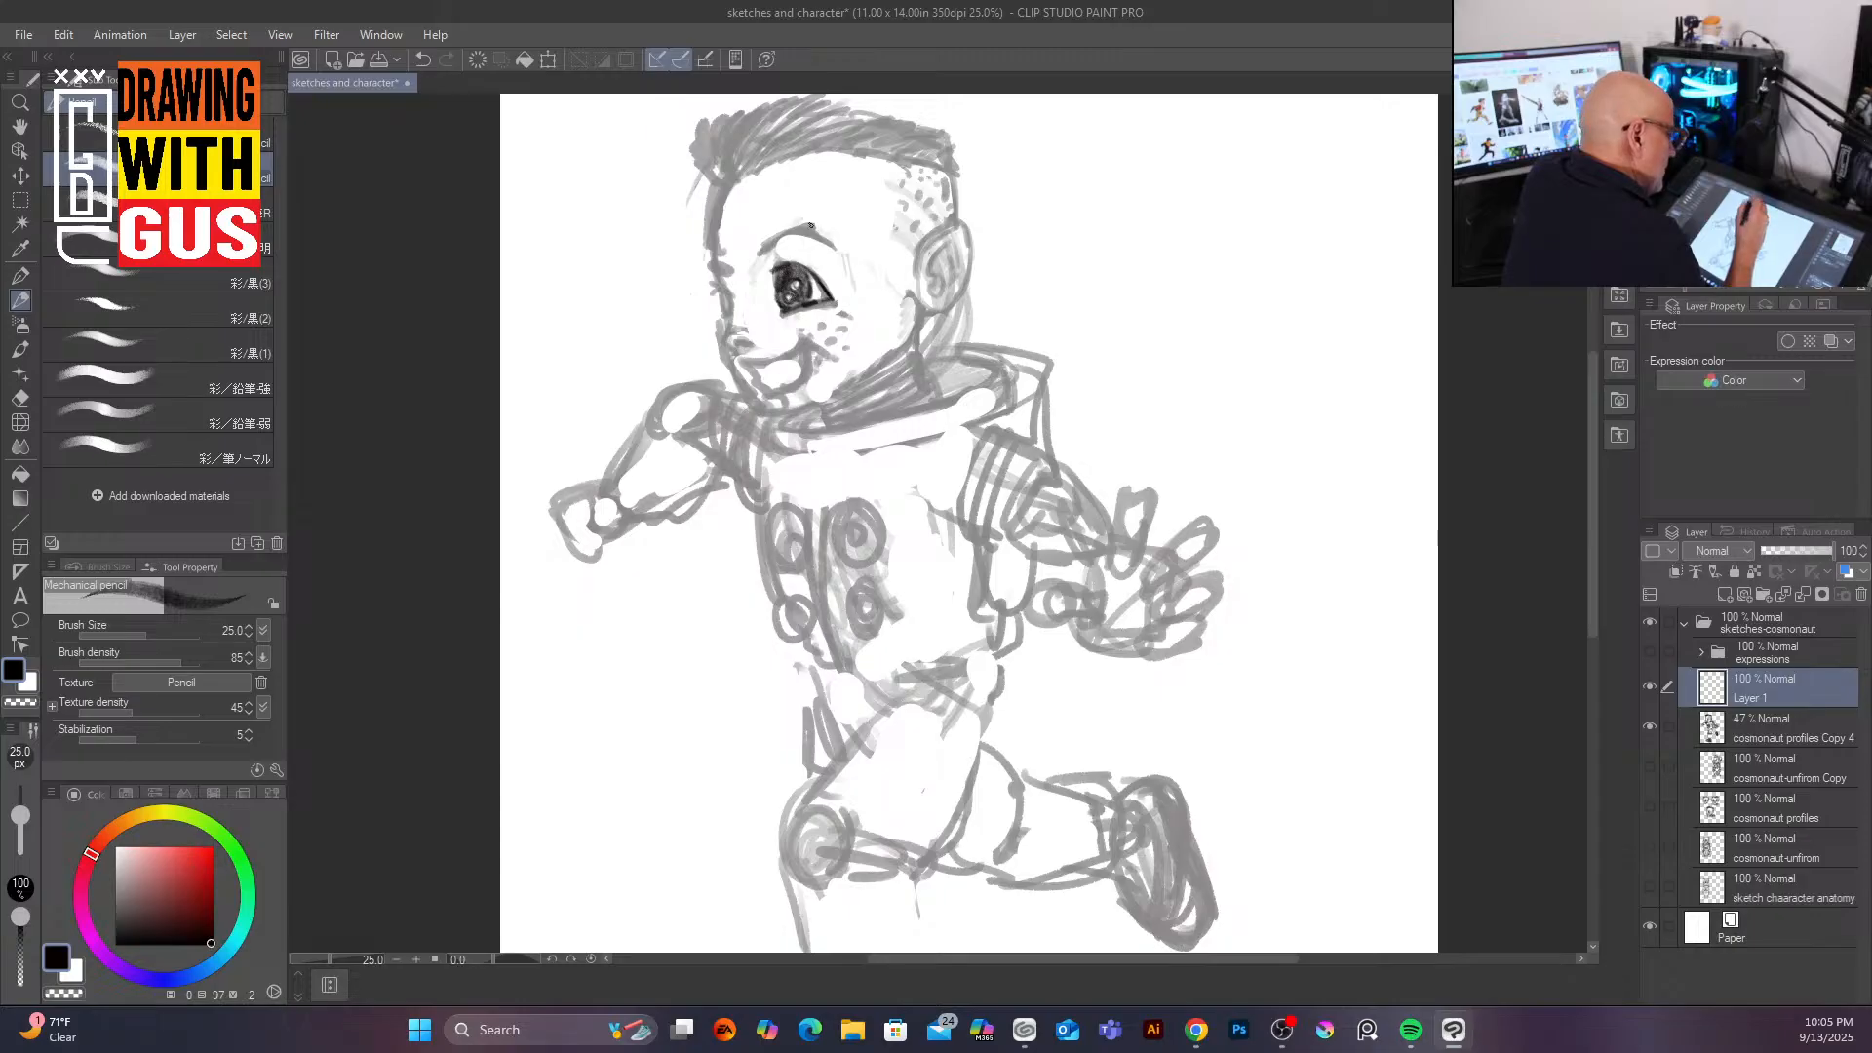
mouse_move(767, 252)
mouse_down()
mouse_move(833, 230)
mouse_move(712, 198)
mouse_move(710, 264)
mouse_up()
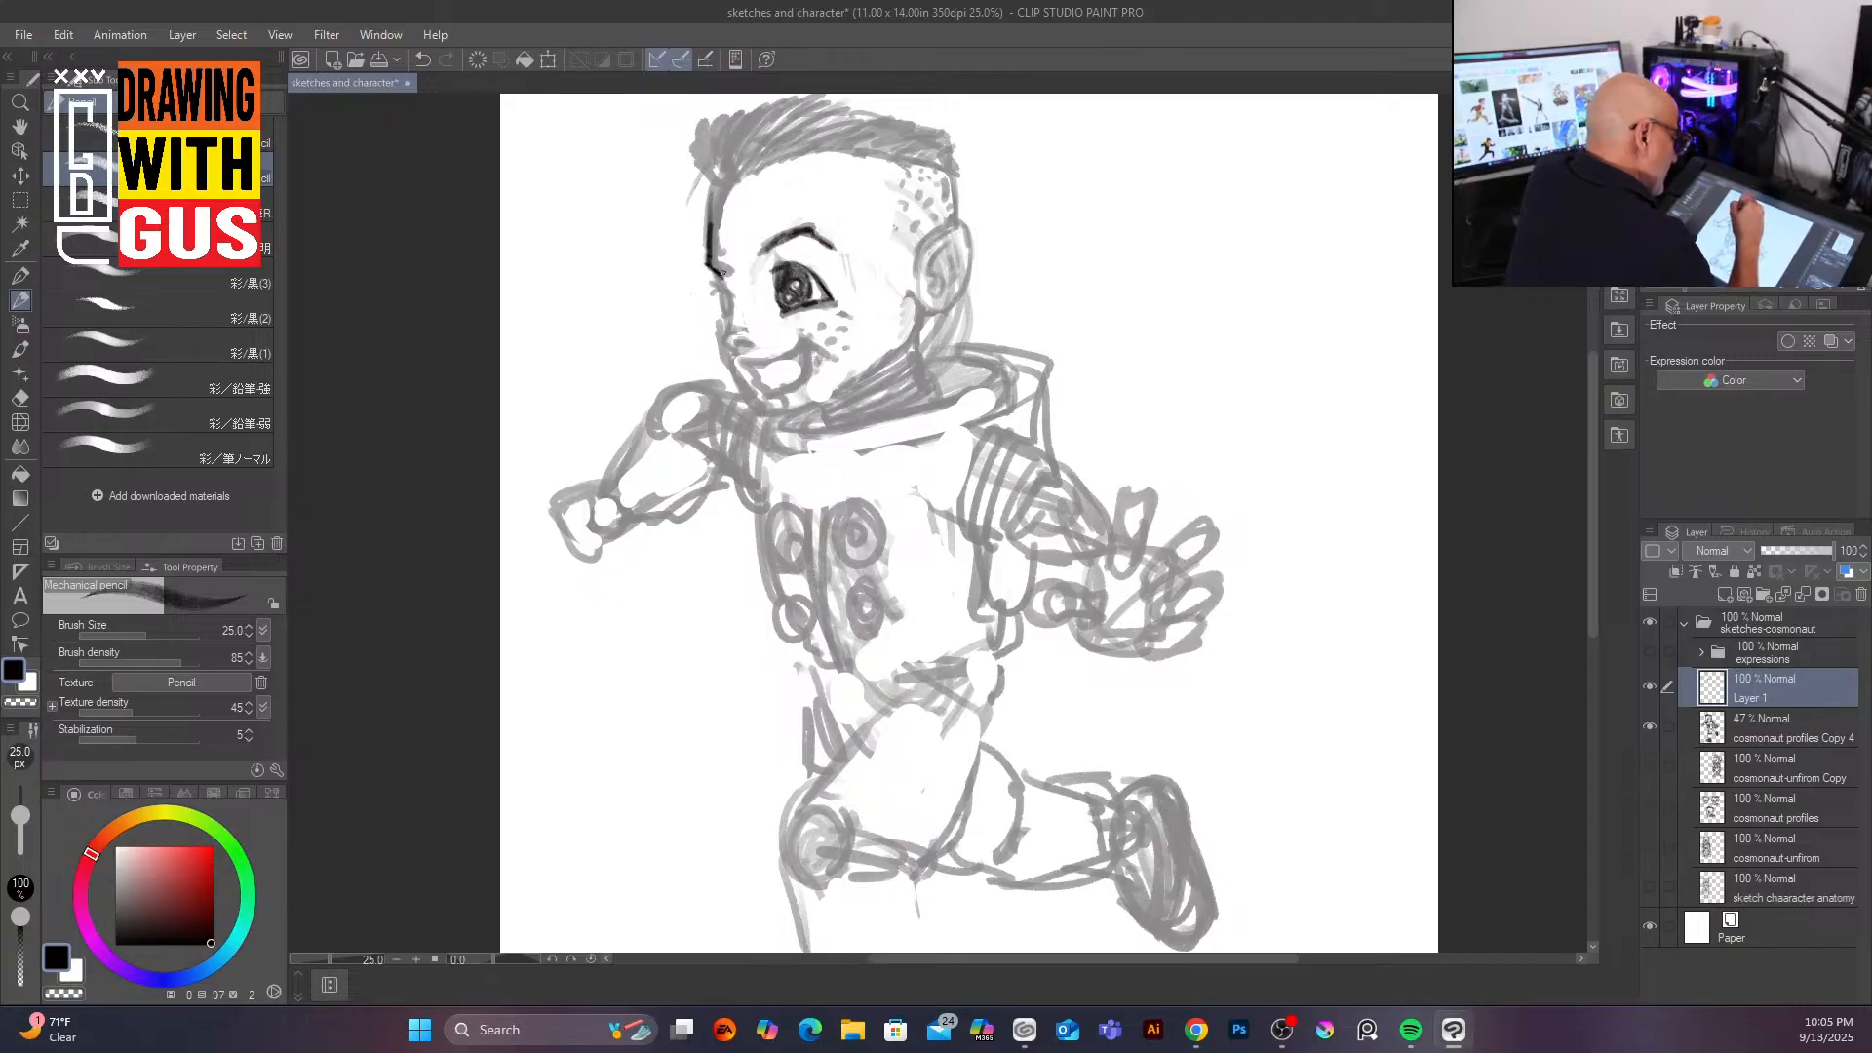
Step: Trace the cheek, jaw, ear, neck and wide smile lines of the face
drag(722, 305, 753, 398)
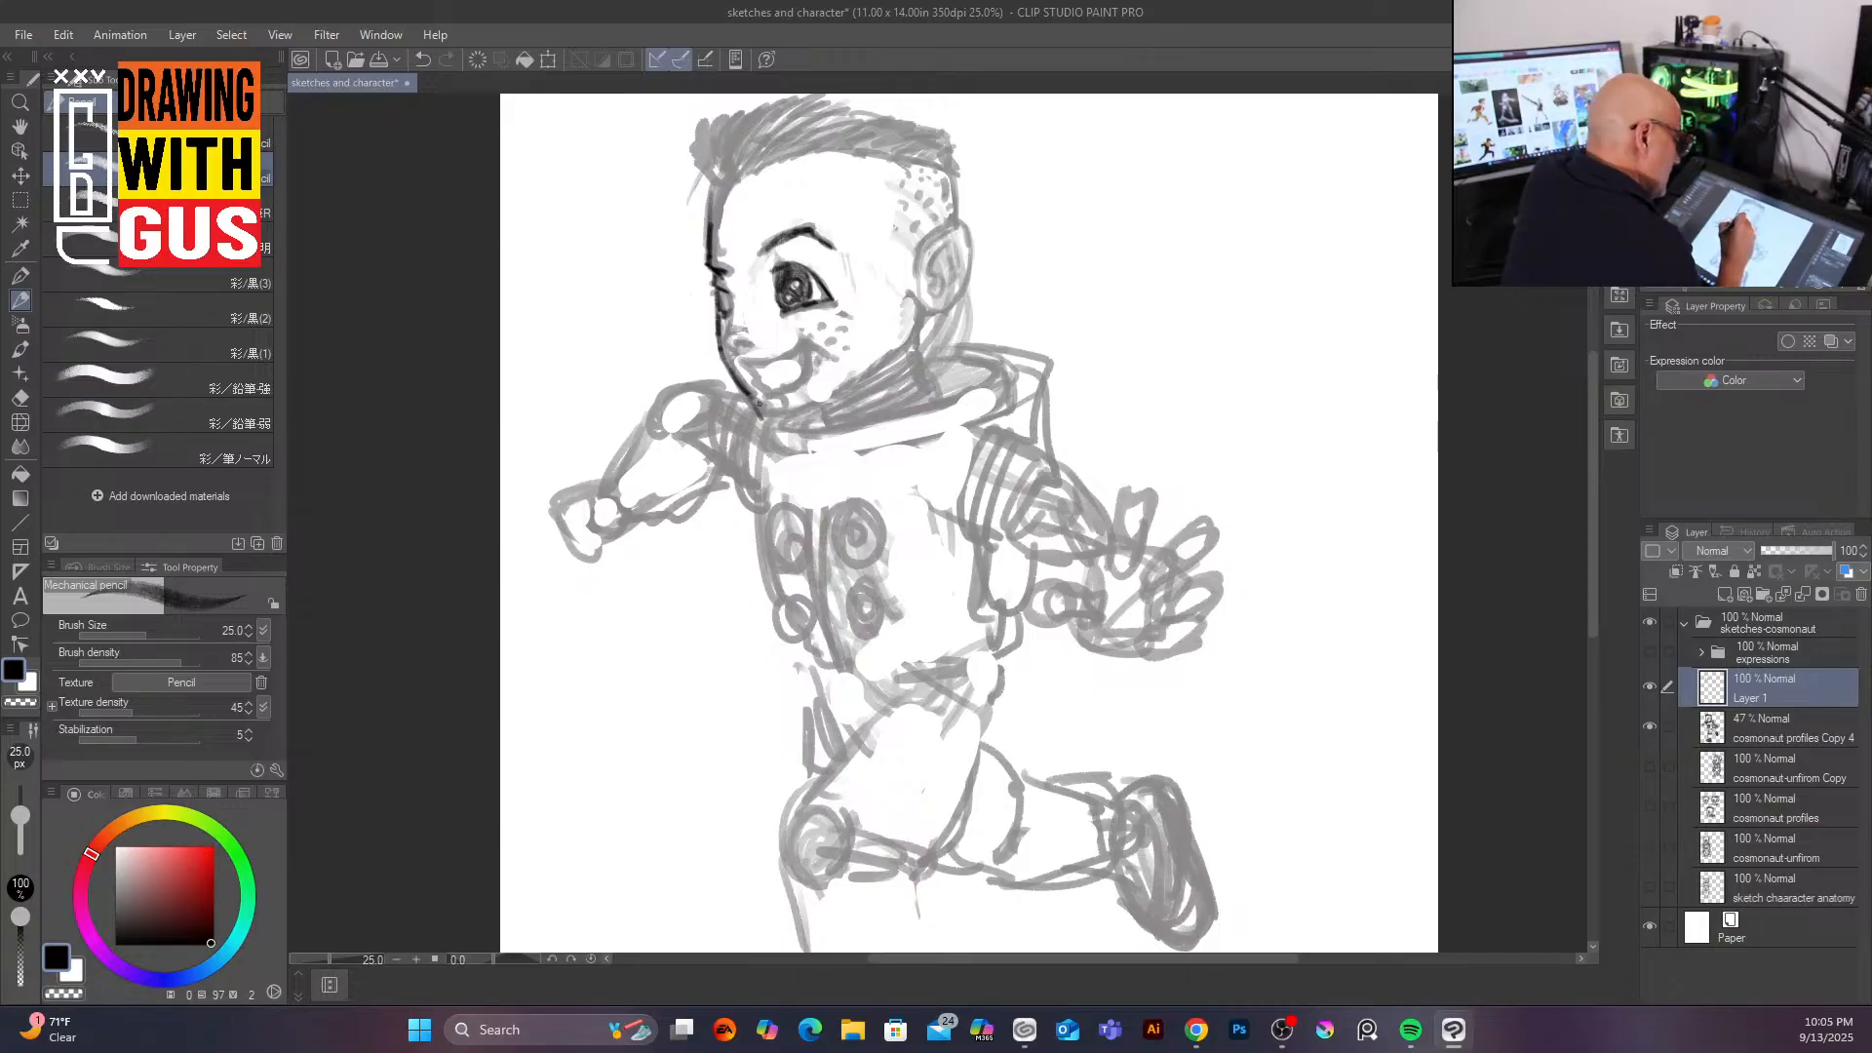
mouse_move(762, 411)
mouse_down()
mouse_move(895, 345)
mouse_move(922, 312)
mouse_move(878, 271)
mouse_move(903, 264)
mouse_move(892, 349)
mouse_up()
mouse_move(927, 238)
mouse_down()
mouse_move(963, 280)
mouse_move(916, 298)
mouse_move(935, 312)
mouse_move(957, 227)
mouse_up()
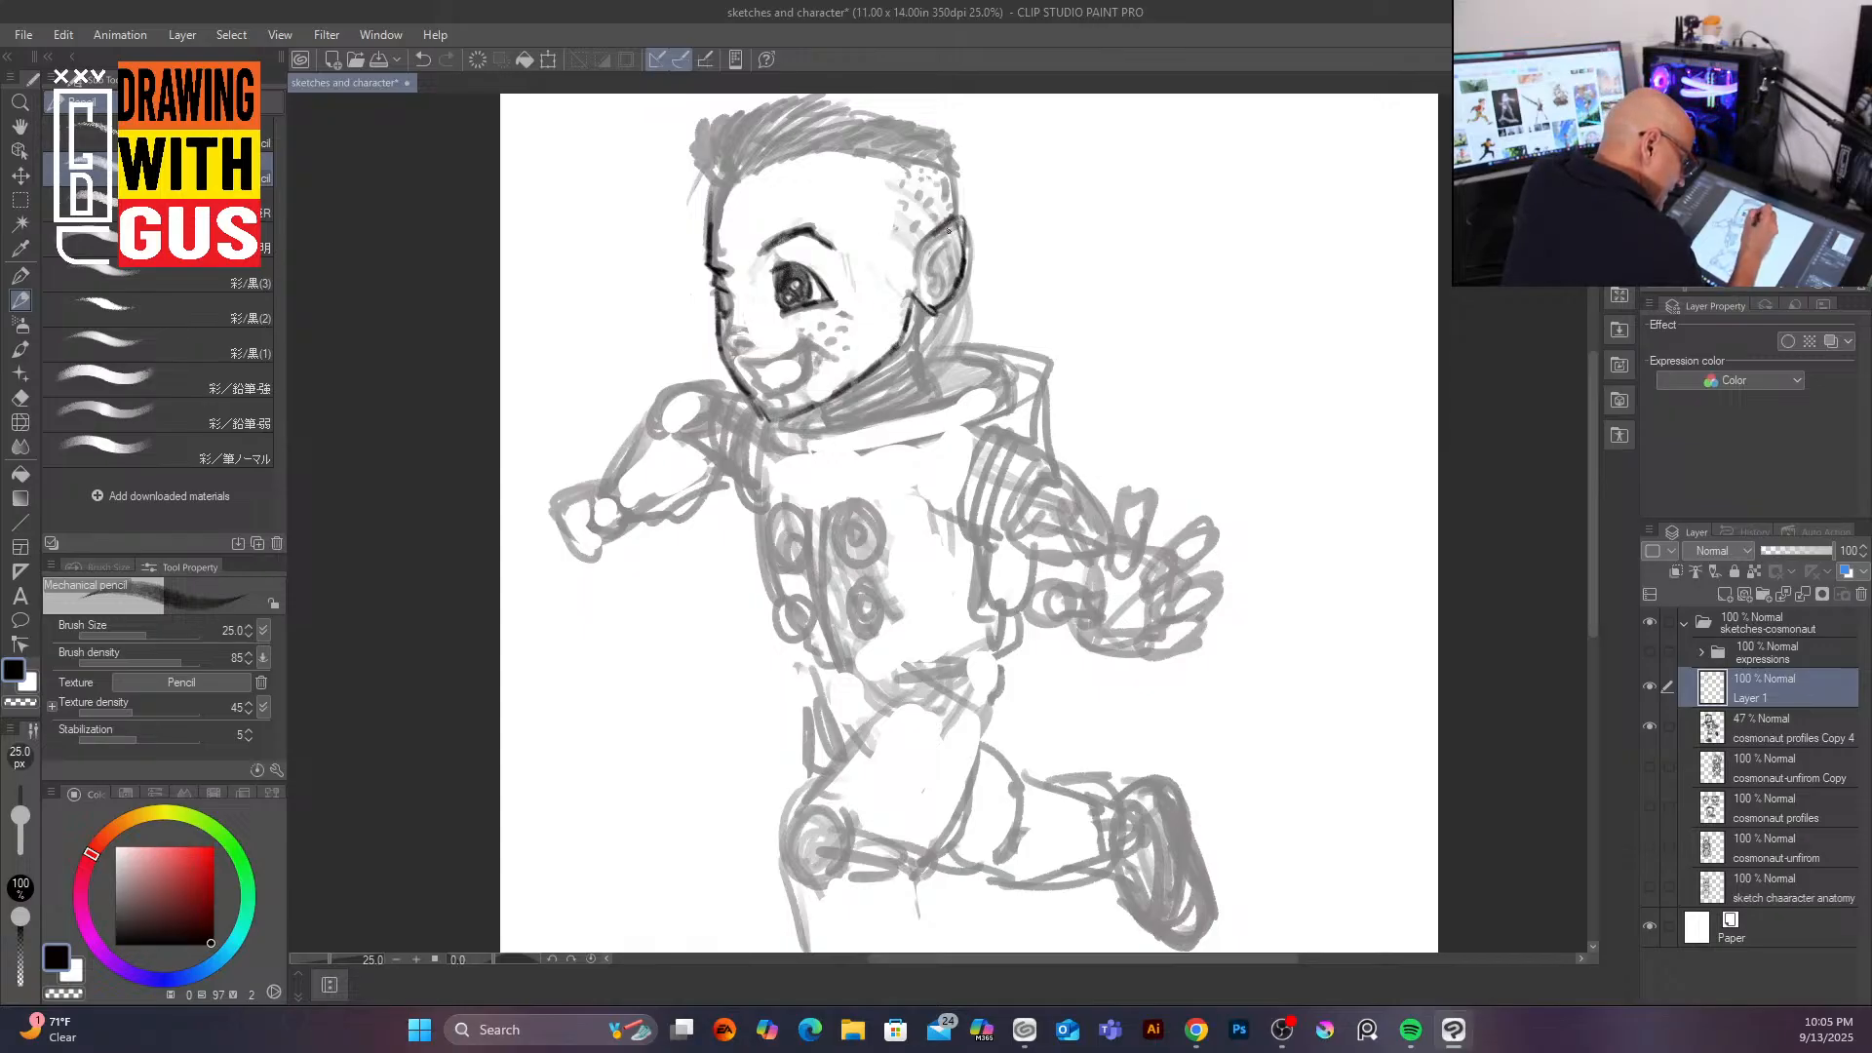
drag(960, 231, 935, 250)
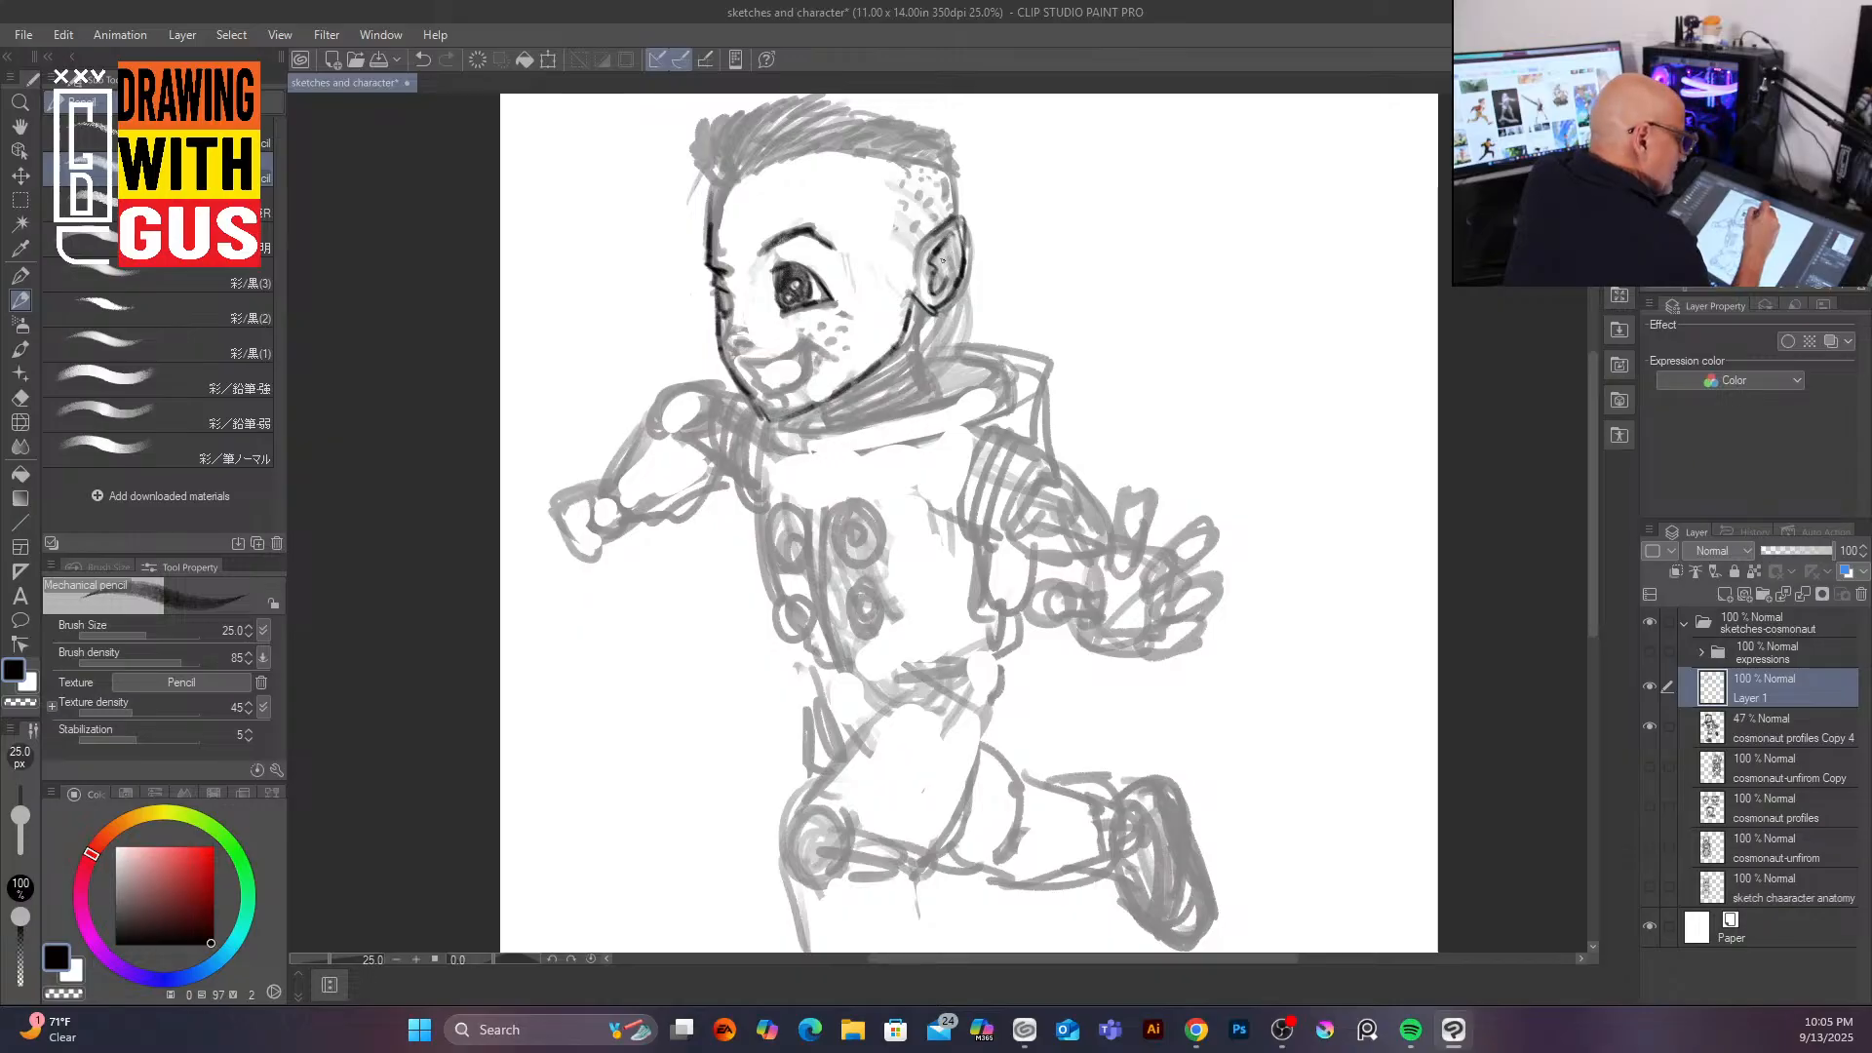
drag(957, 227, 944, 168)
mouse_move(928, 310)
mouse_down()
mouse_move(933, 351)
mouse_move(815, 413)
mouse_up()
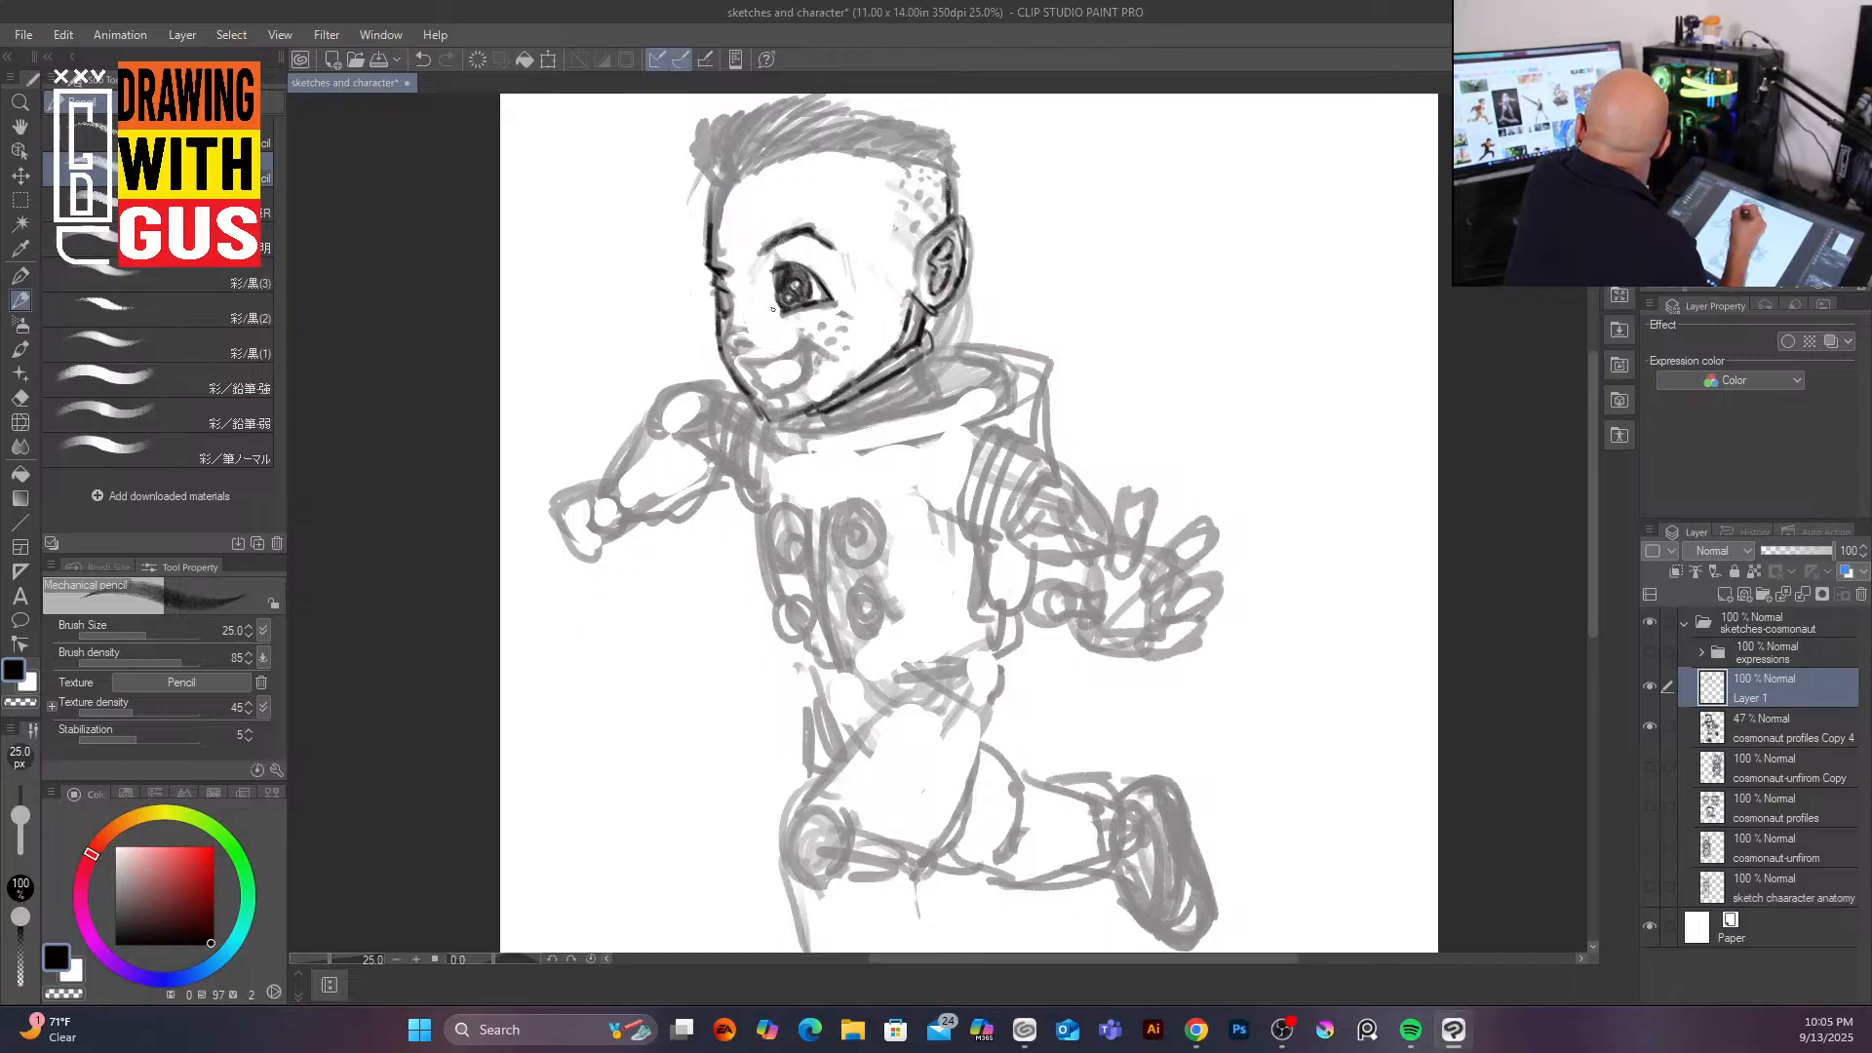
mouse_move(737, 368)
mouse_down()
mouse_move(813, 330)
mouse_move(807, 377)
mouse_move(778, 393)
mouse_move(754, 371)
mouse_move(759, 396)
mouse_move(789, 391)
mouse_move(751, 374)
mouse_move(802, 350)
mouse_move(761, 395)
mouse_up()
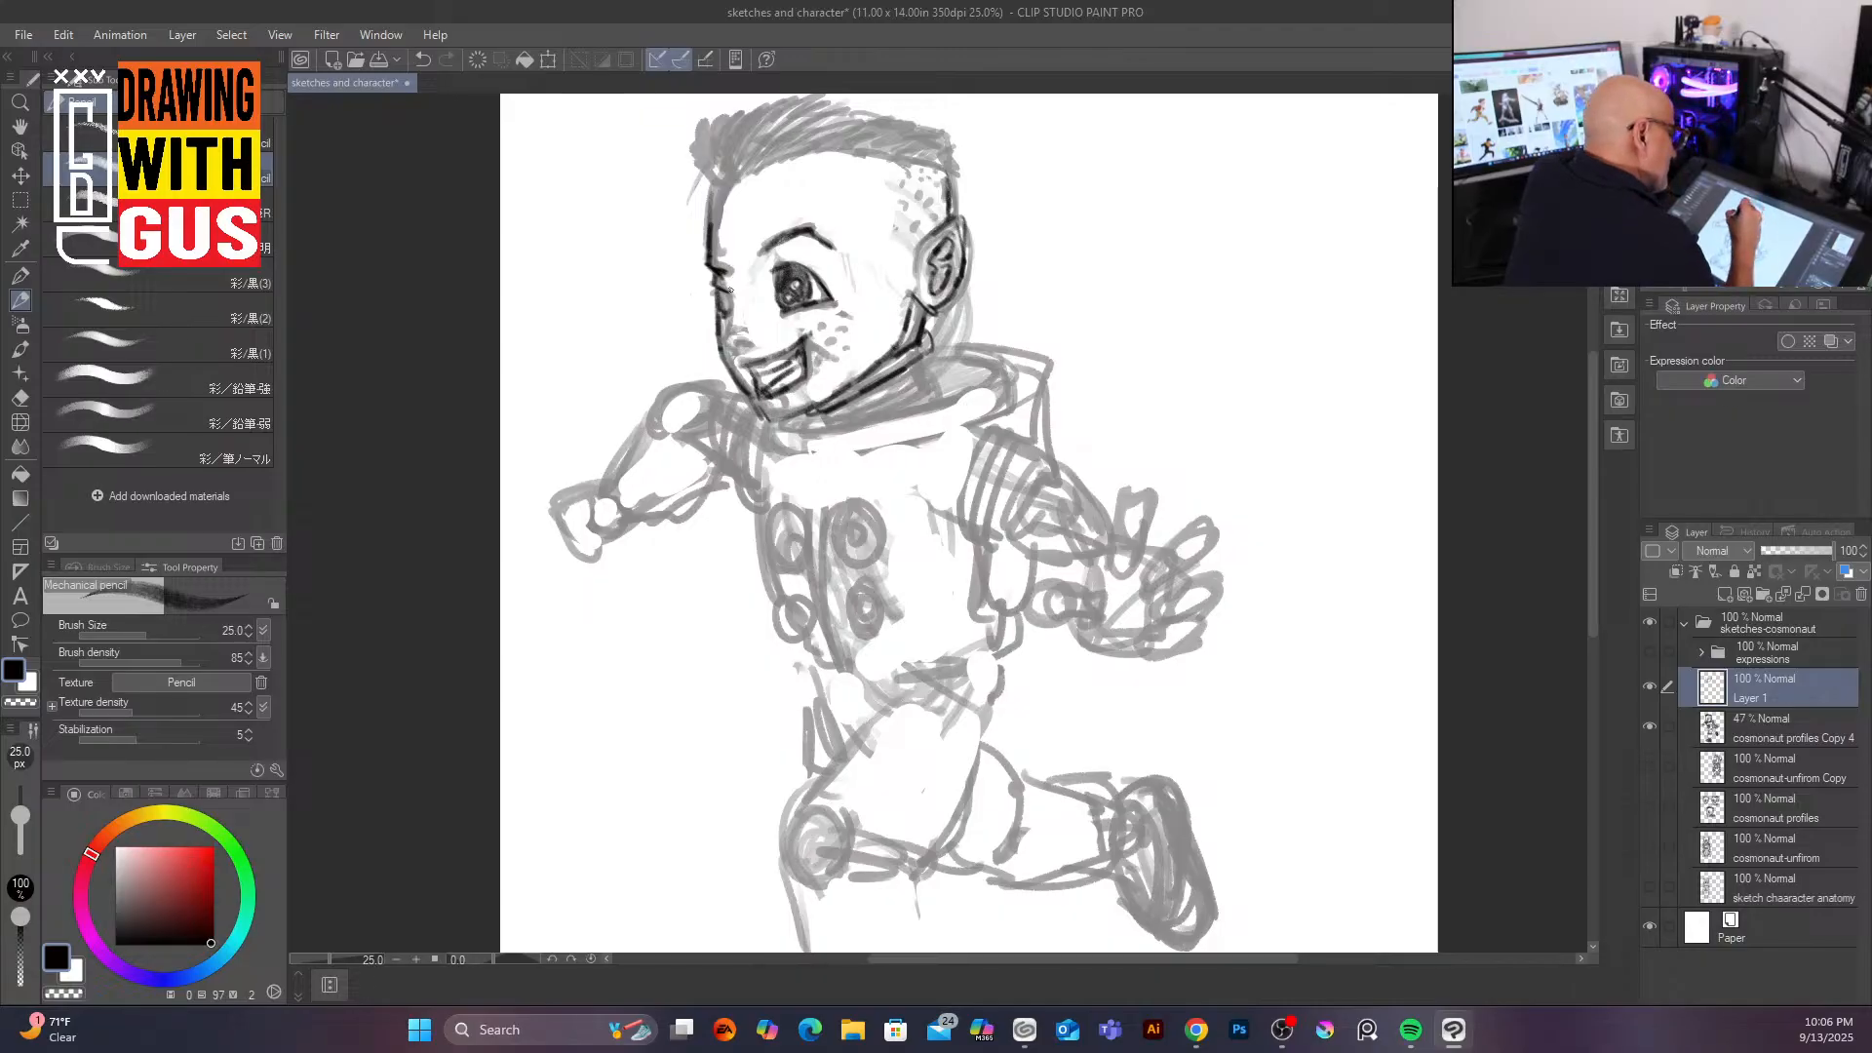
drag(730, 339, 741, 351)
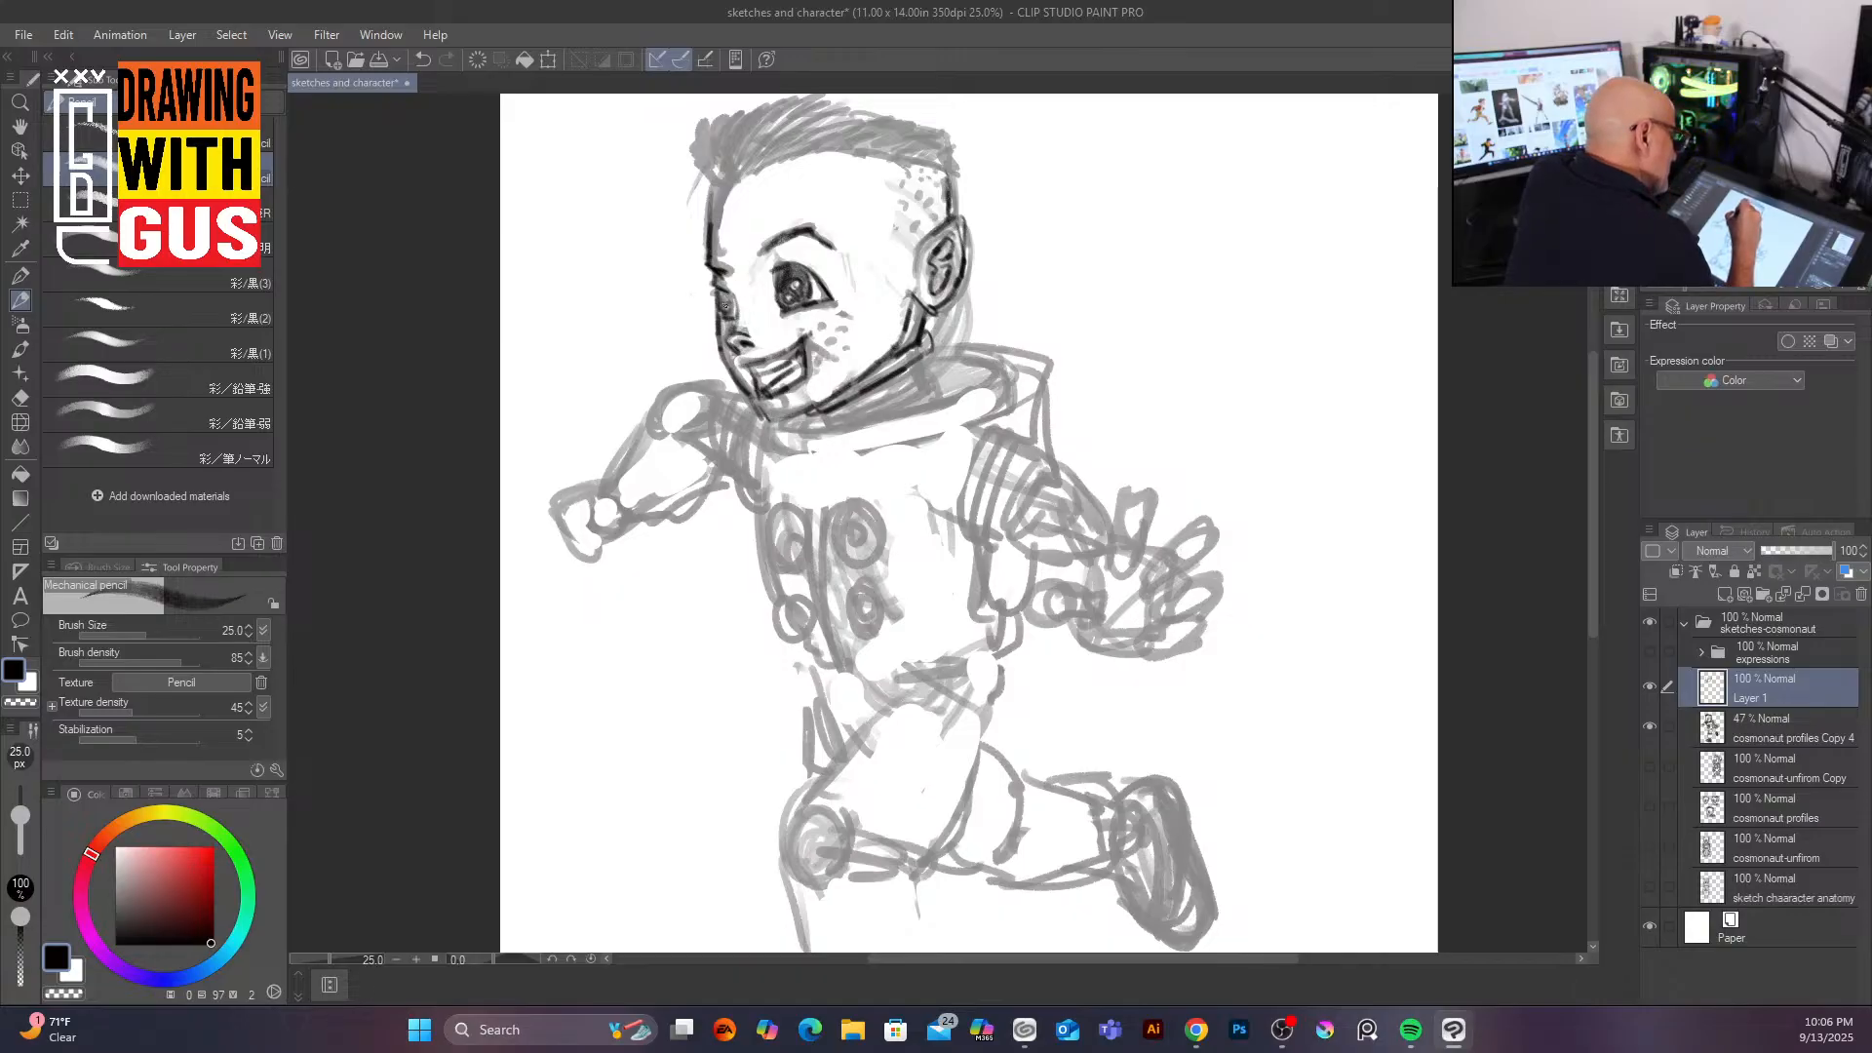
drag(1016, 222, 1053, 234)
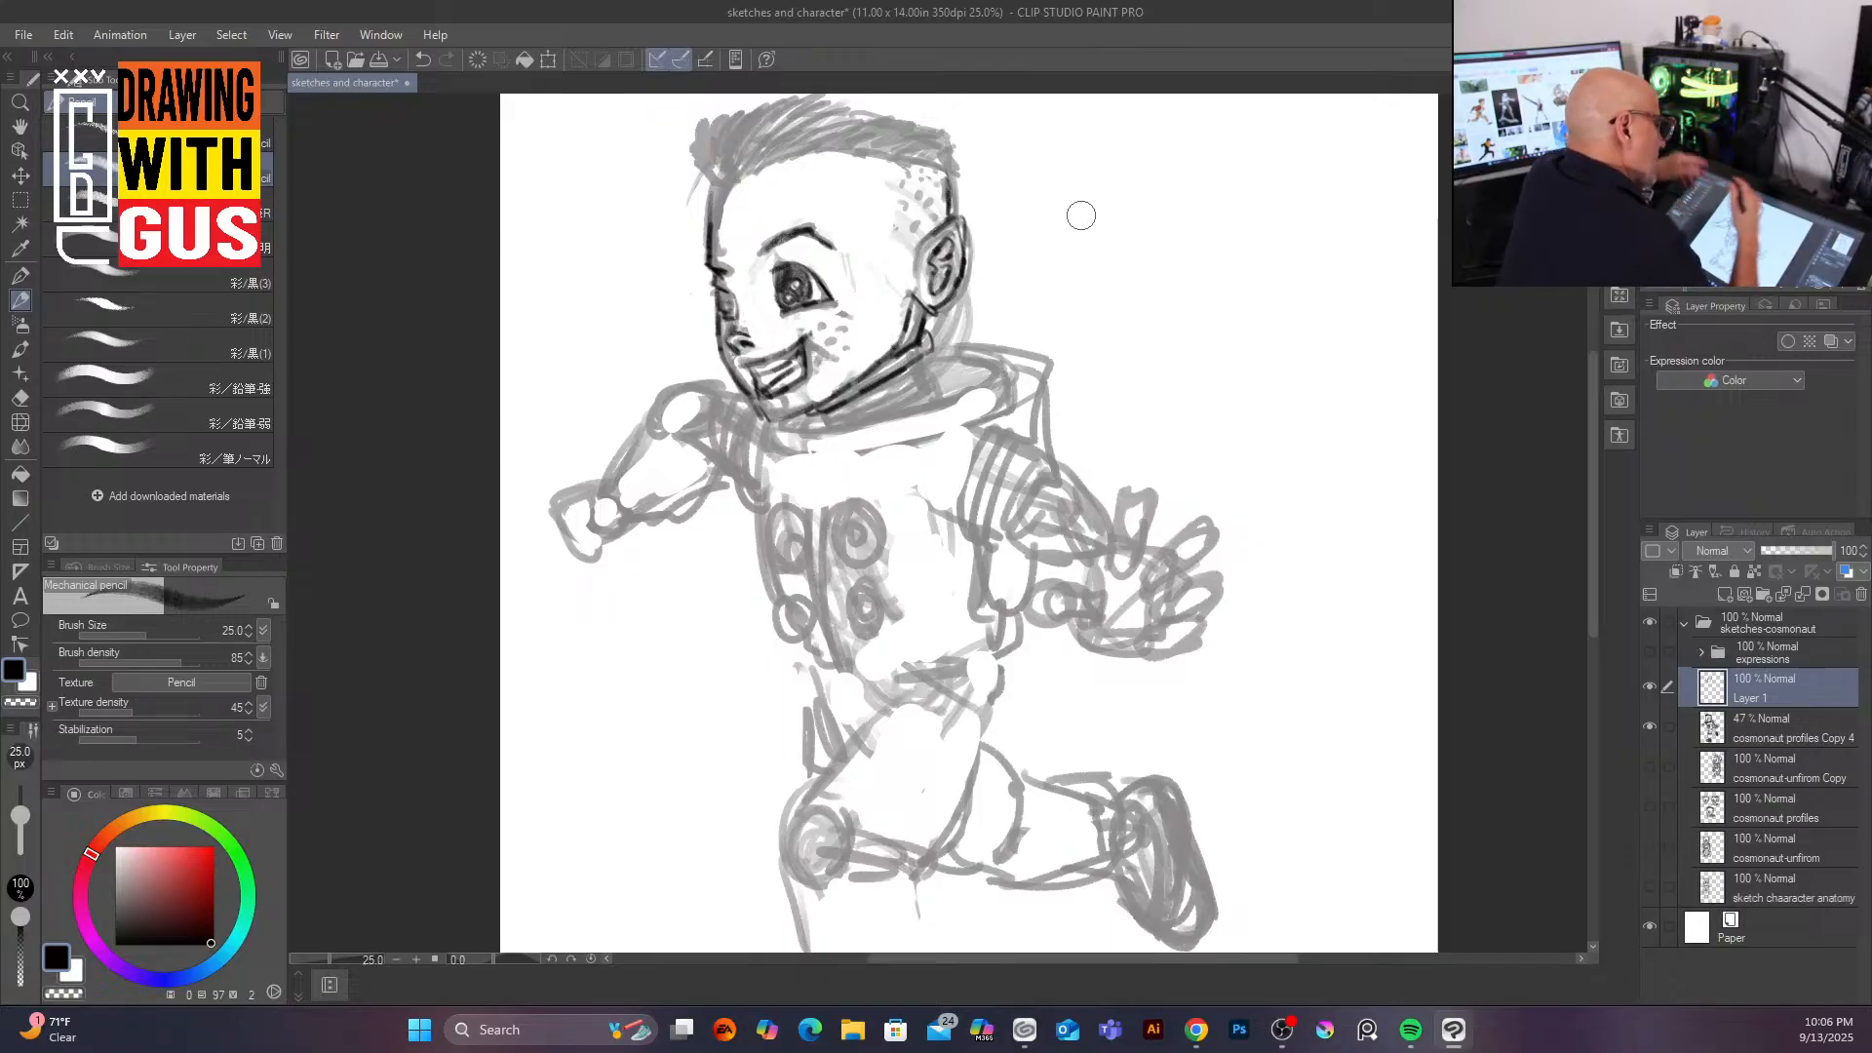
Step: Trace the hair outline across the top of the head and reinforce the jawline
mouse_move(713, 200)
mouse_down()
mouse_move(699, 141)
mouse_move(777, 101)
mouse_up()
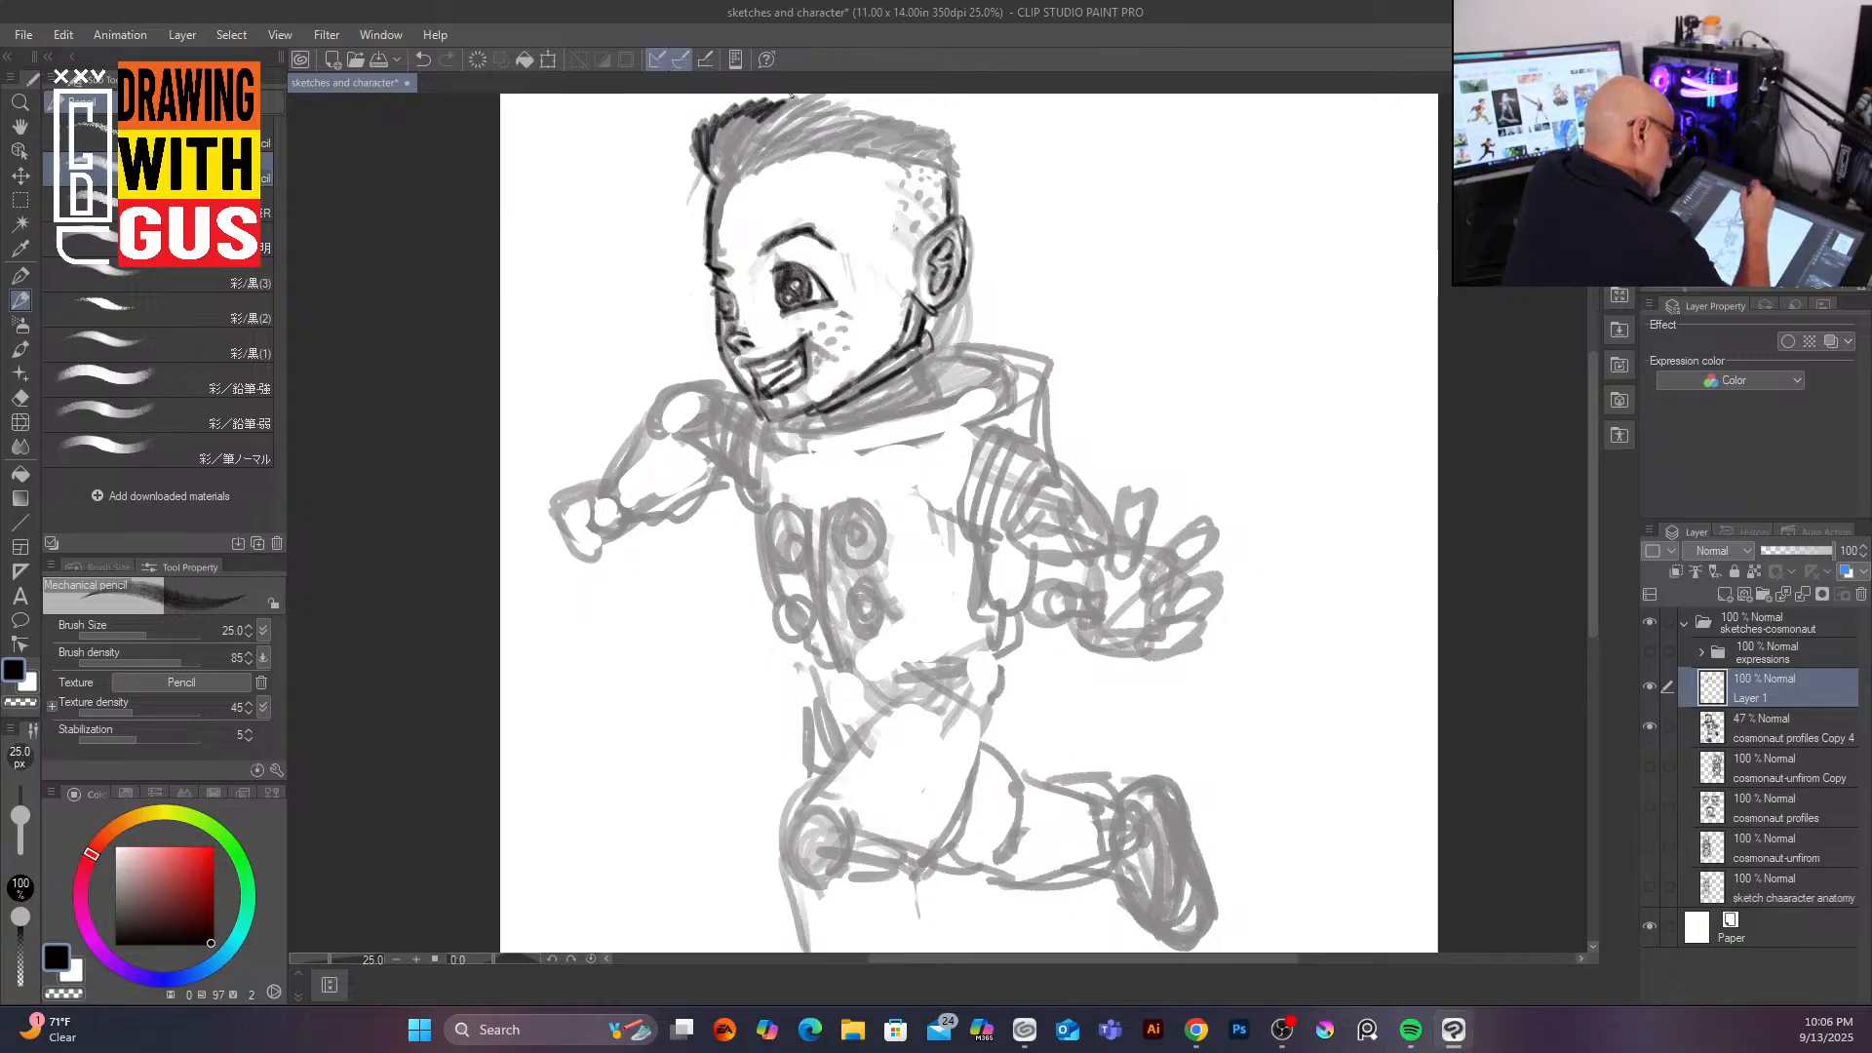
mouse_move(753, 171)
mouse_down()
mouse_move(893, 139)
mouse_move(819, 152)
mouse_move(935, 172)
mouse_move(928, 127)
mouse_move(966, 142)
mouse_move(944, 220)
mouse_up()
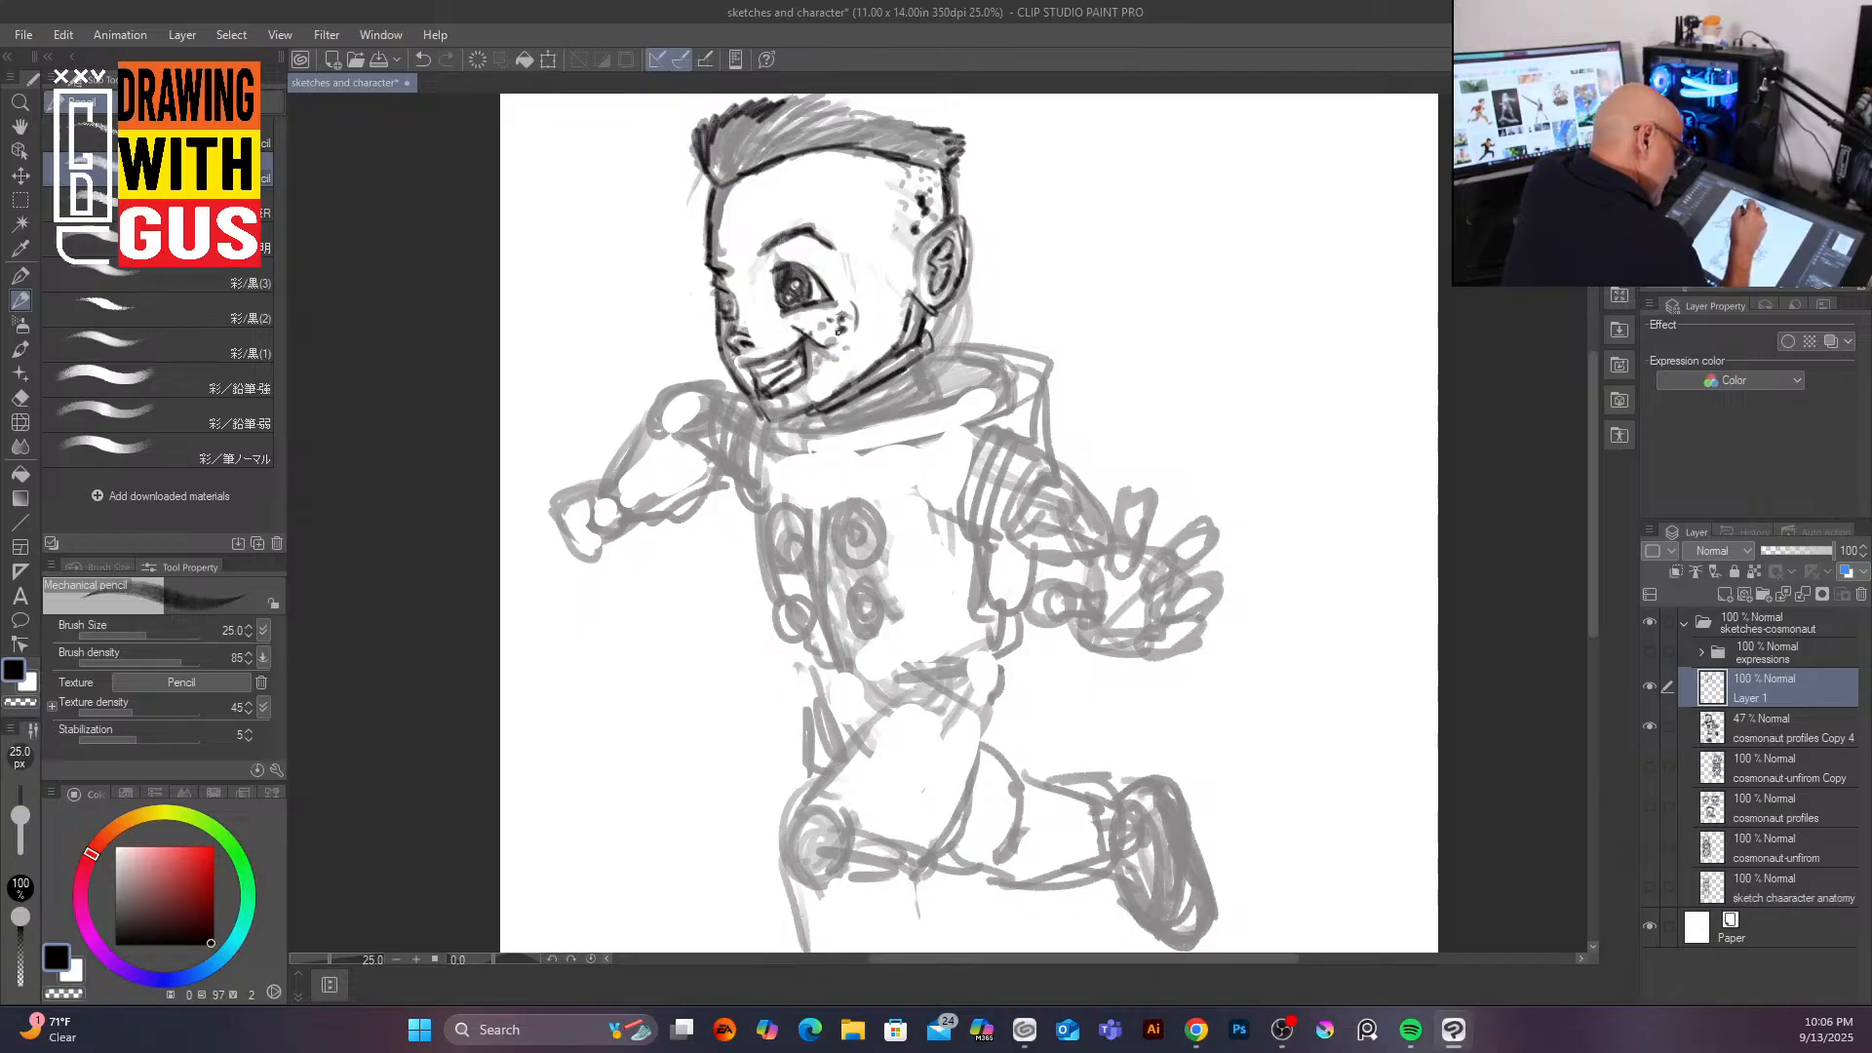
mouse_move(760, 410)
mouse_down()
mouse_move(852, 383)
mouse_move(899, 340)
mouse_up()
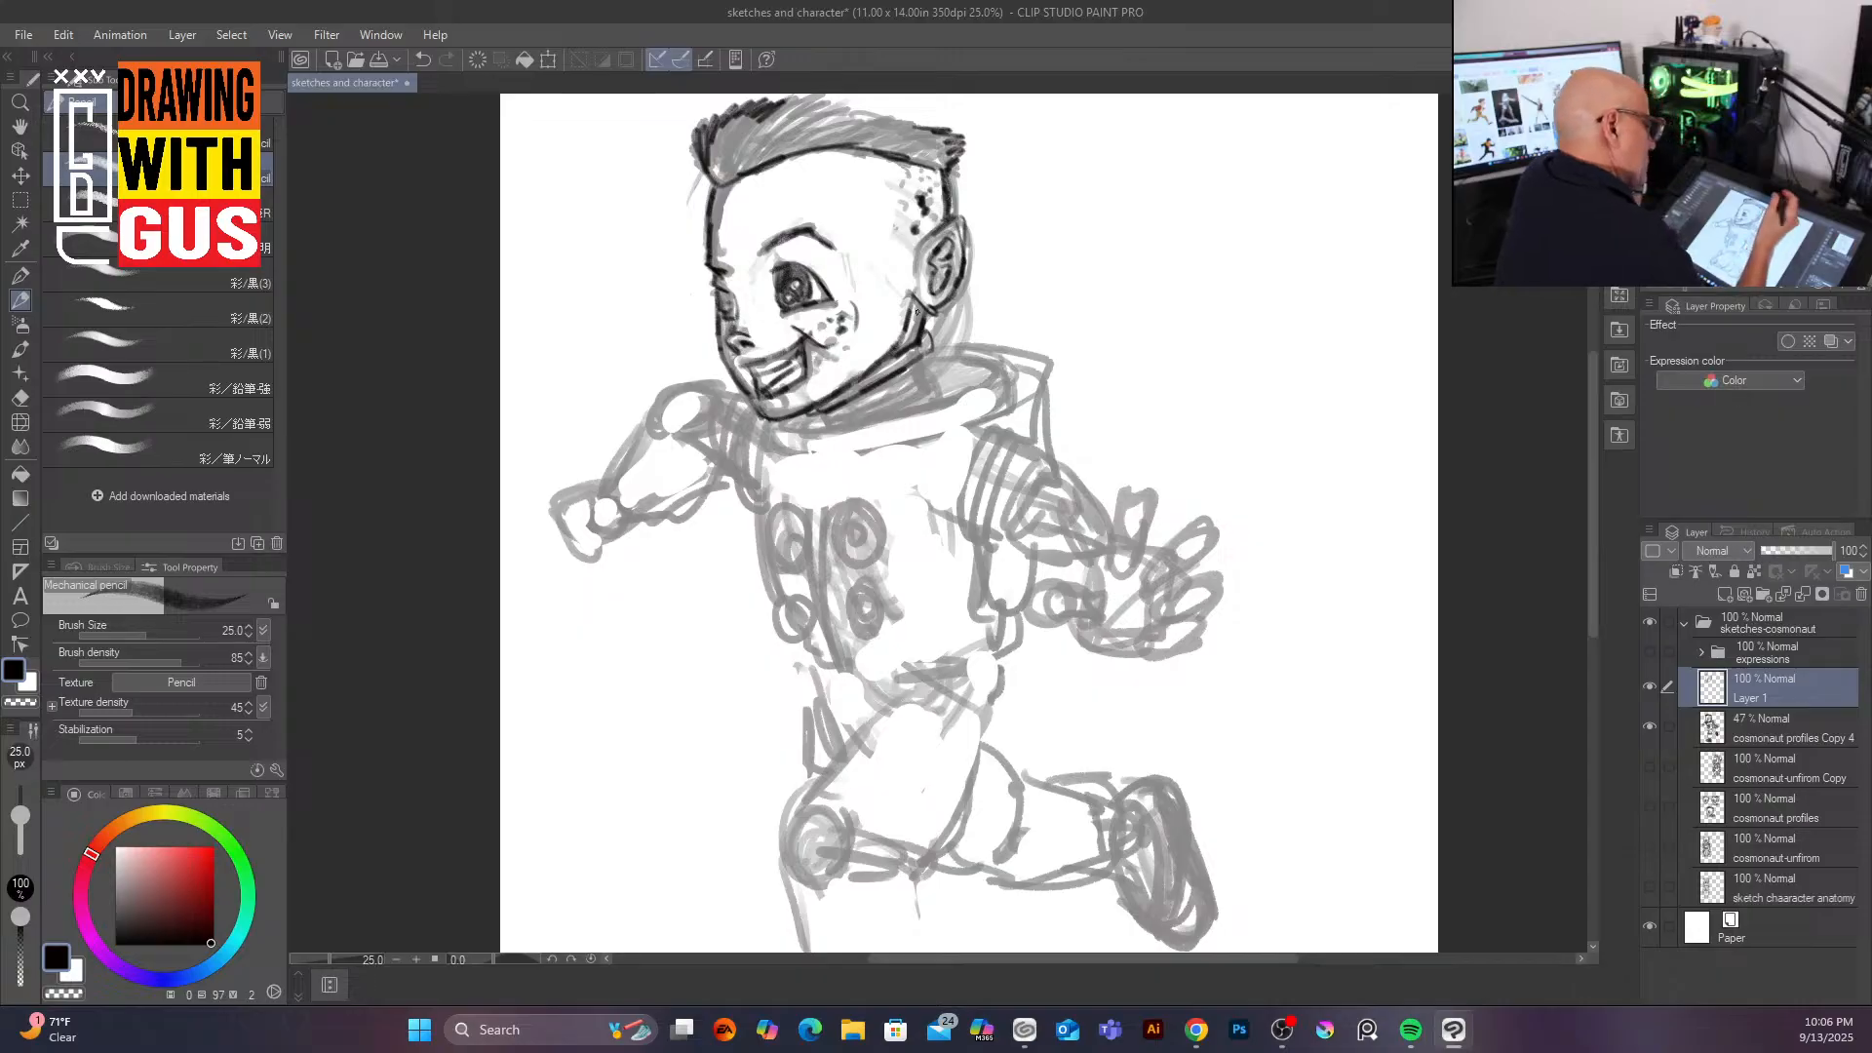
Step: Trace the spiky hair strands across the top of the head with the Mechanical pencil
mouse_move(759, 115)
mouse_down()
mouse_move(724, 185)
mouse_move(751, 122)
mouse_up()
drag(744, 115, 710, 177)
drag(801, 95, 731, 173)
mouse_move(817, 95)
mouse_down()
mouse_move(747, 166)
mouse_move(771, 161)
mouse_up()
mouse_move(877, 107)
mouse_down()
mouse_move(938, 131)
mouse_move(896, 159)
mouse_up()
drag(951, 144, 915, 163)
Step: Ink the helmet collar ring around the character's neck
drag(926, 366, 824, 424)
mouse_move(926, 375)
mouse_down()
mouse_move(770, 444)
mouse_move(884, 451)
mouse_move(999, 369)
mouse_move(983, 348)
mouse_move(919, 357)
mouse_move(938, 402)
mouse_up()
mouse_move(1022, 347)
mouse_down()
mouse_move(944, 410)
mouse_move(1024, 405)
mouse_move(853, 453)
mouse_up()
Step: Trace the swinging near arm, its shoulder pad, forearm and clenched fist
mouse_move(752, 477)
mouse_down()
mouse_move(744, 511)
mouse_move(680, 464)
mouse_up()
mouse_move(698, 386)
mouse_down()
mouse_move(664, 406)
mouse_move(685, 426)
mouse_move(667, 415)
mouse_move(711, 392)
mouse_move(753, 402)
mouse_move(726, 478)
mouse_up()
drag(756, 402, 728, 484)
mouse_move(730, 398)
mouse_down()
mouse_move(726, 478)
mouse_move(701, 466)
mouse_move(626, 515)
mouse_up()
mouse_move(638, 444)
mouse_down()
mouse_move(606, 497)
mouse_move(680, 484)
mouse_move(636, 518)
mouse_up()
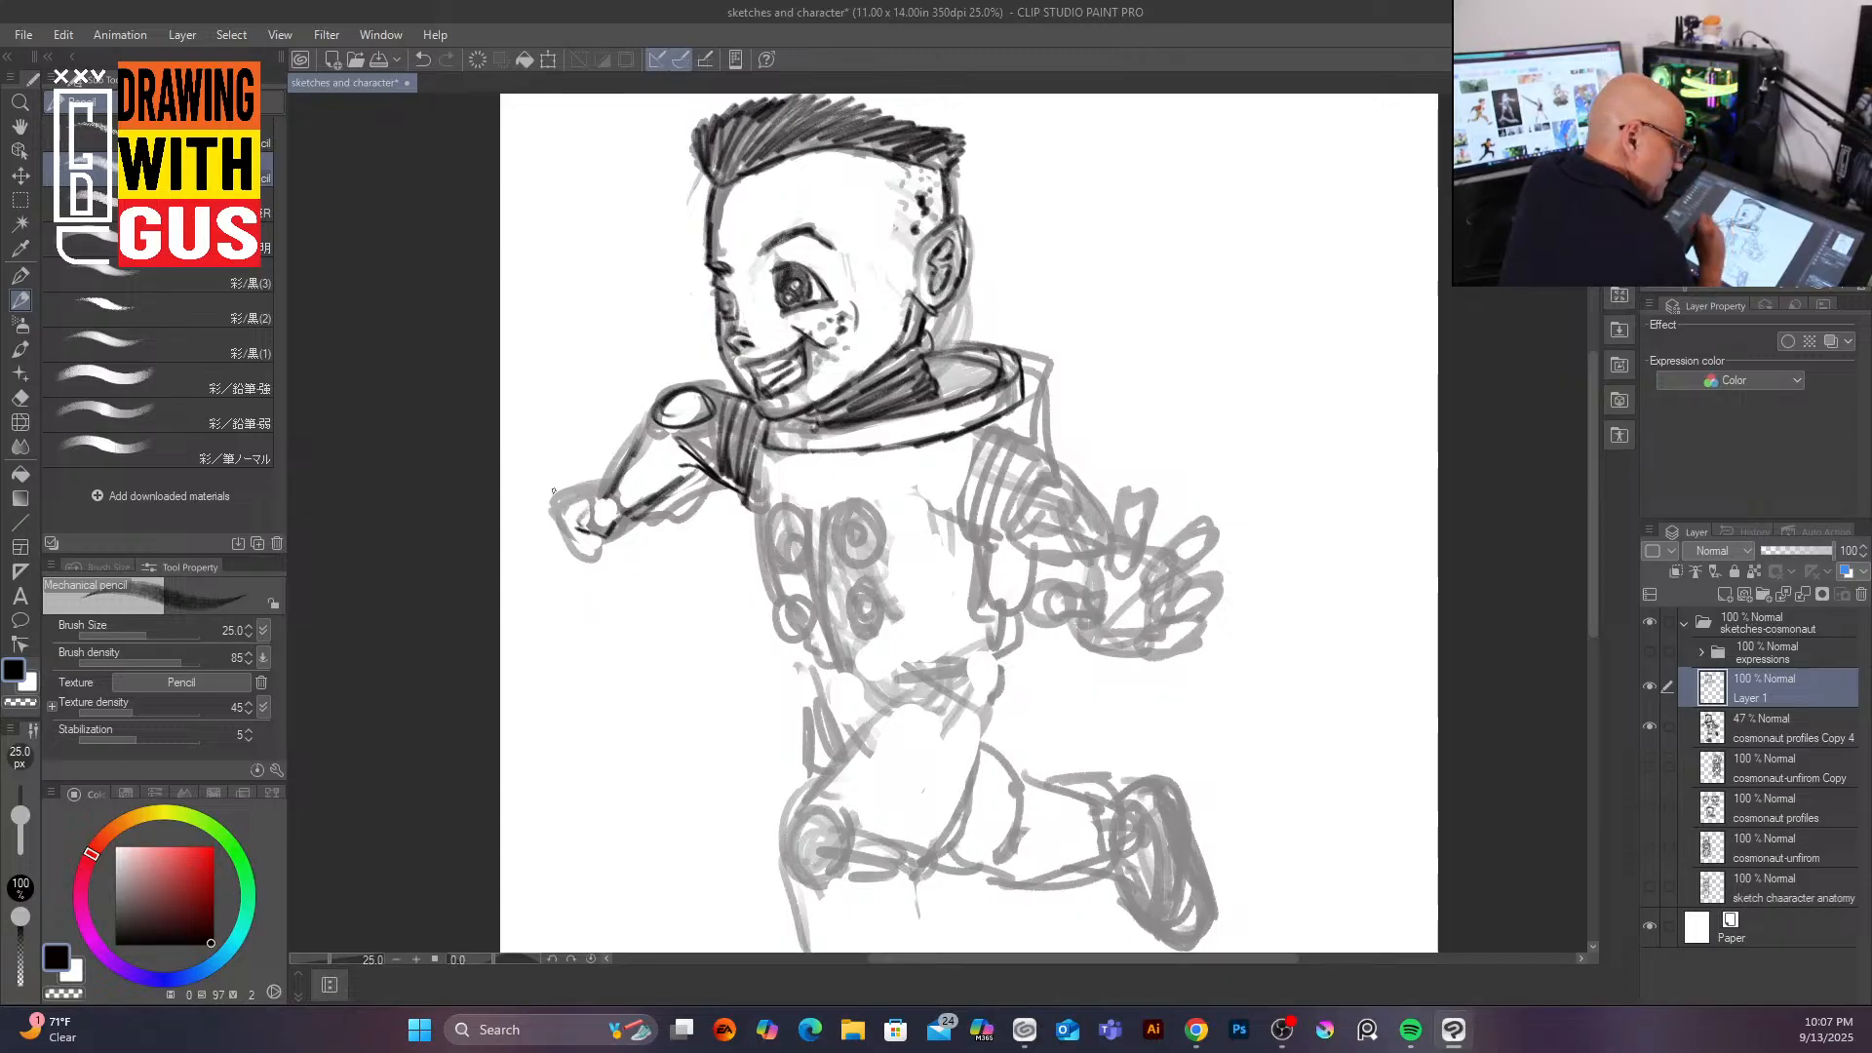
mouse_move(616, 472)
mouse_down()
mouse_move(622, 529)
mouse_move(596, 469)
mouse_move(602, 495)
mouse_move(555, 503)
mouse_move(560, 553)
mouse_up()
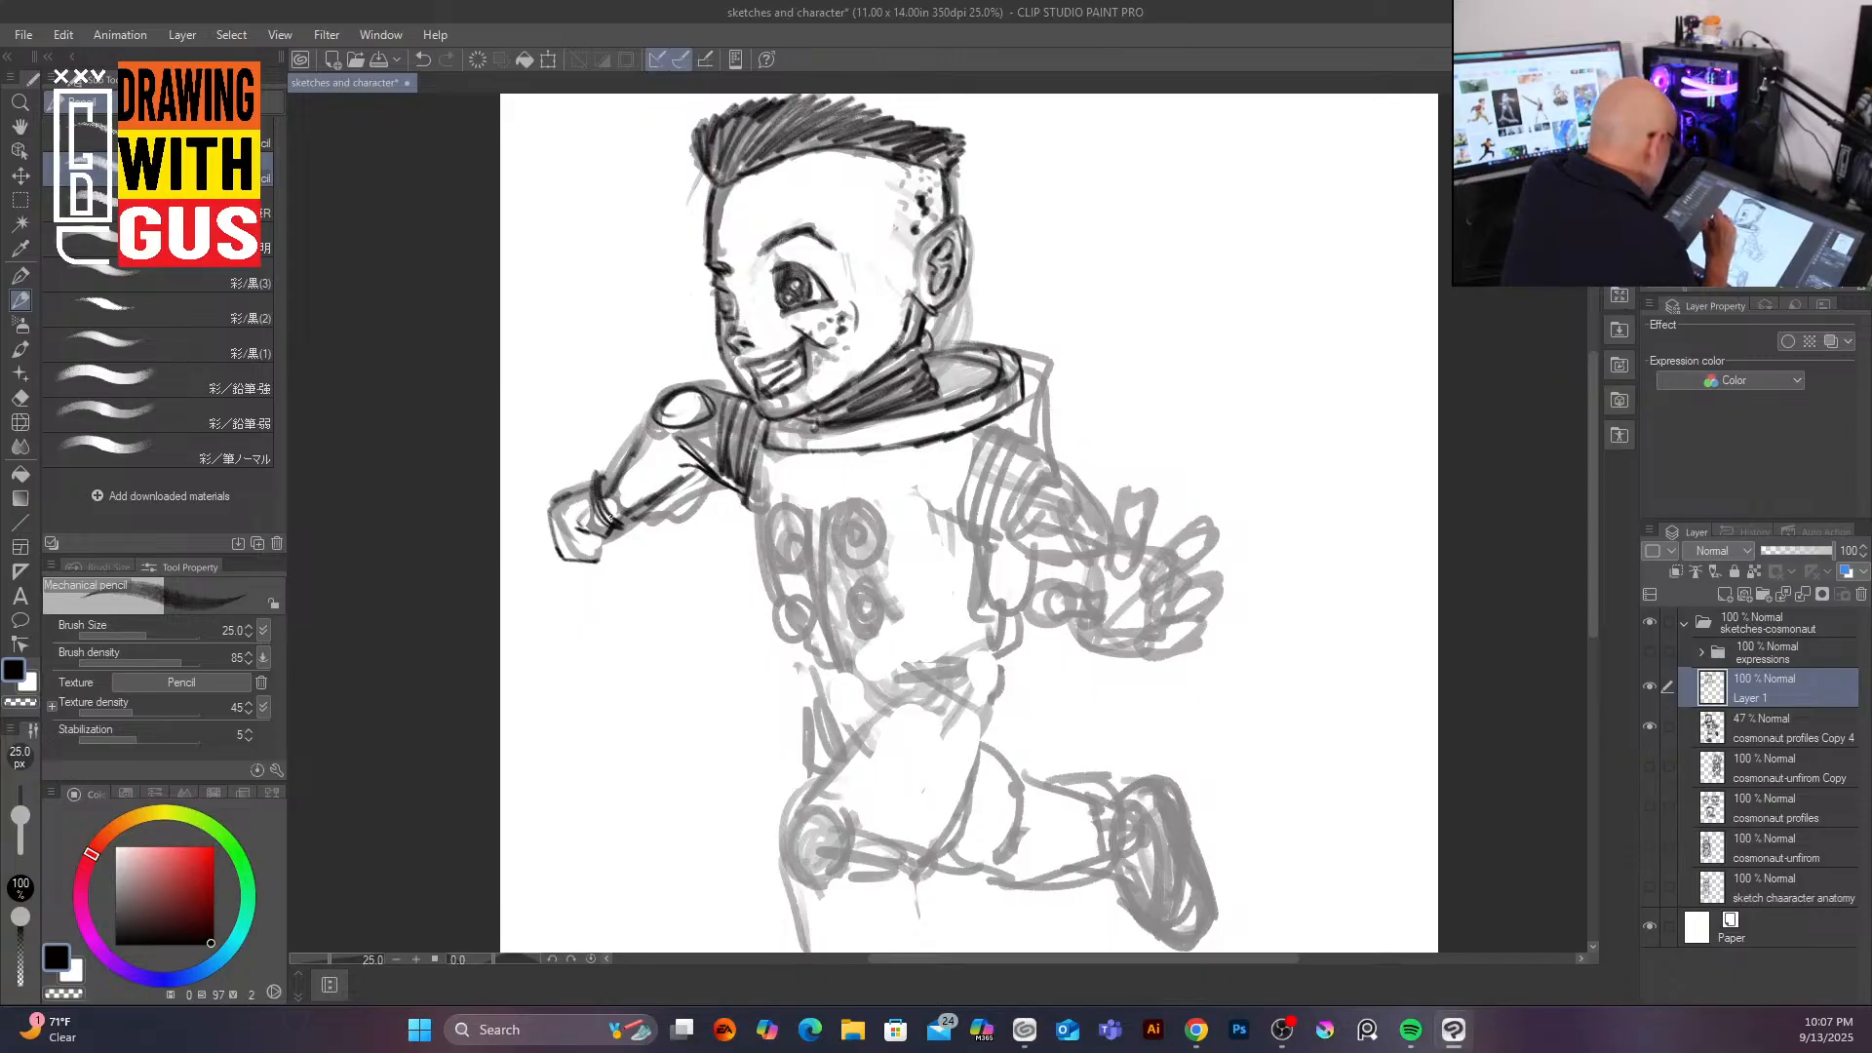
mouse_move(570, 533)
mouse_down()
mouse_move(597, 549)
mouse_move(572, 539)
mouse_up()
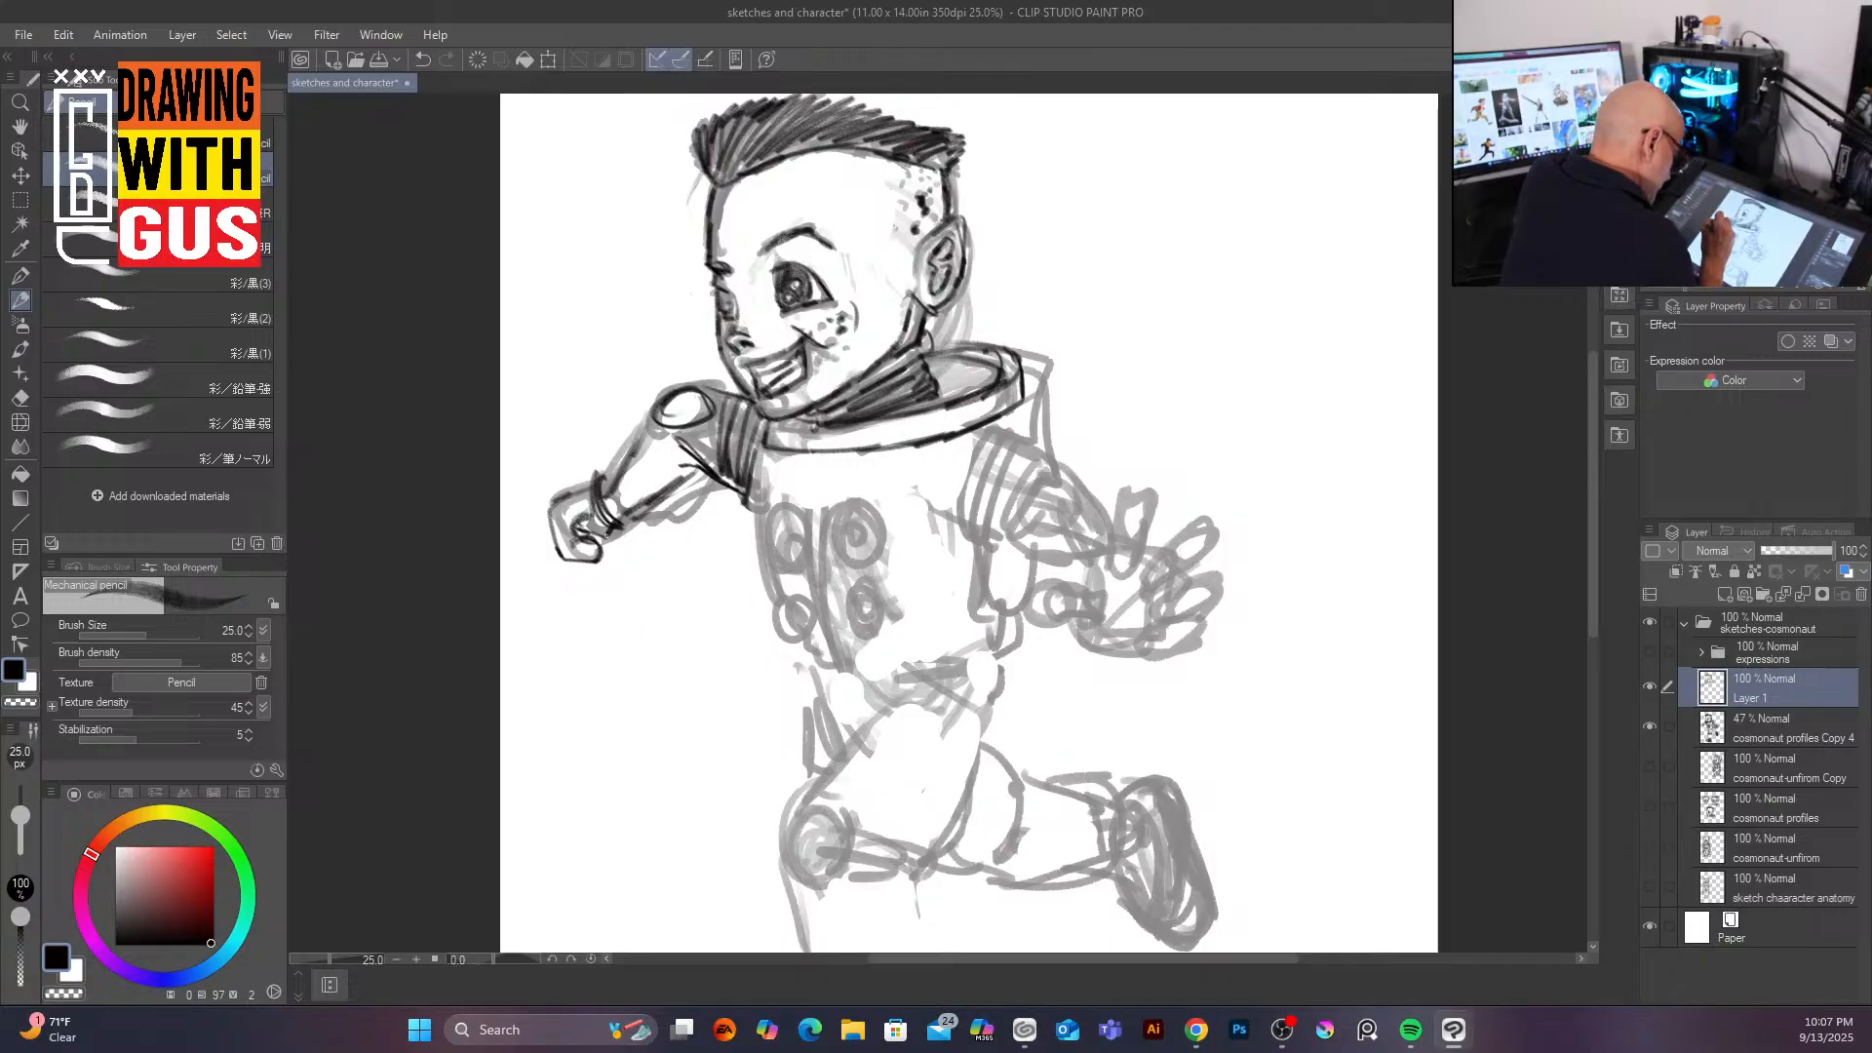
mouse_move(607, 511)
mouse_down()
mouse_move(650, 425)
mouse_move(708, 476)
mouse_up()
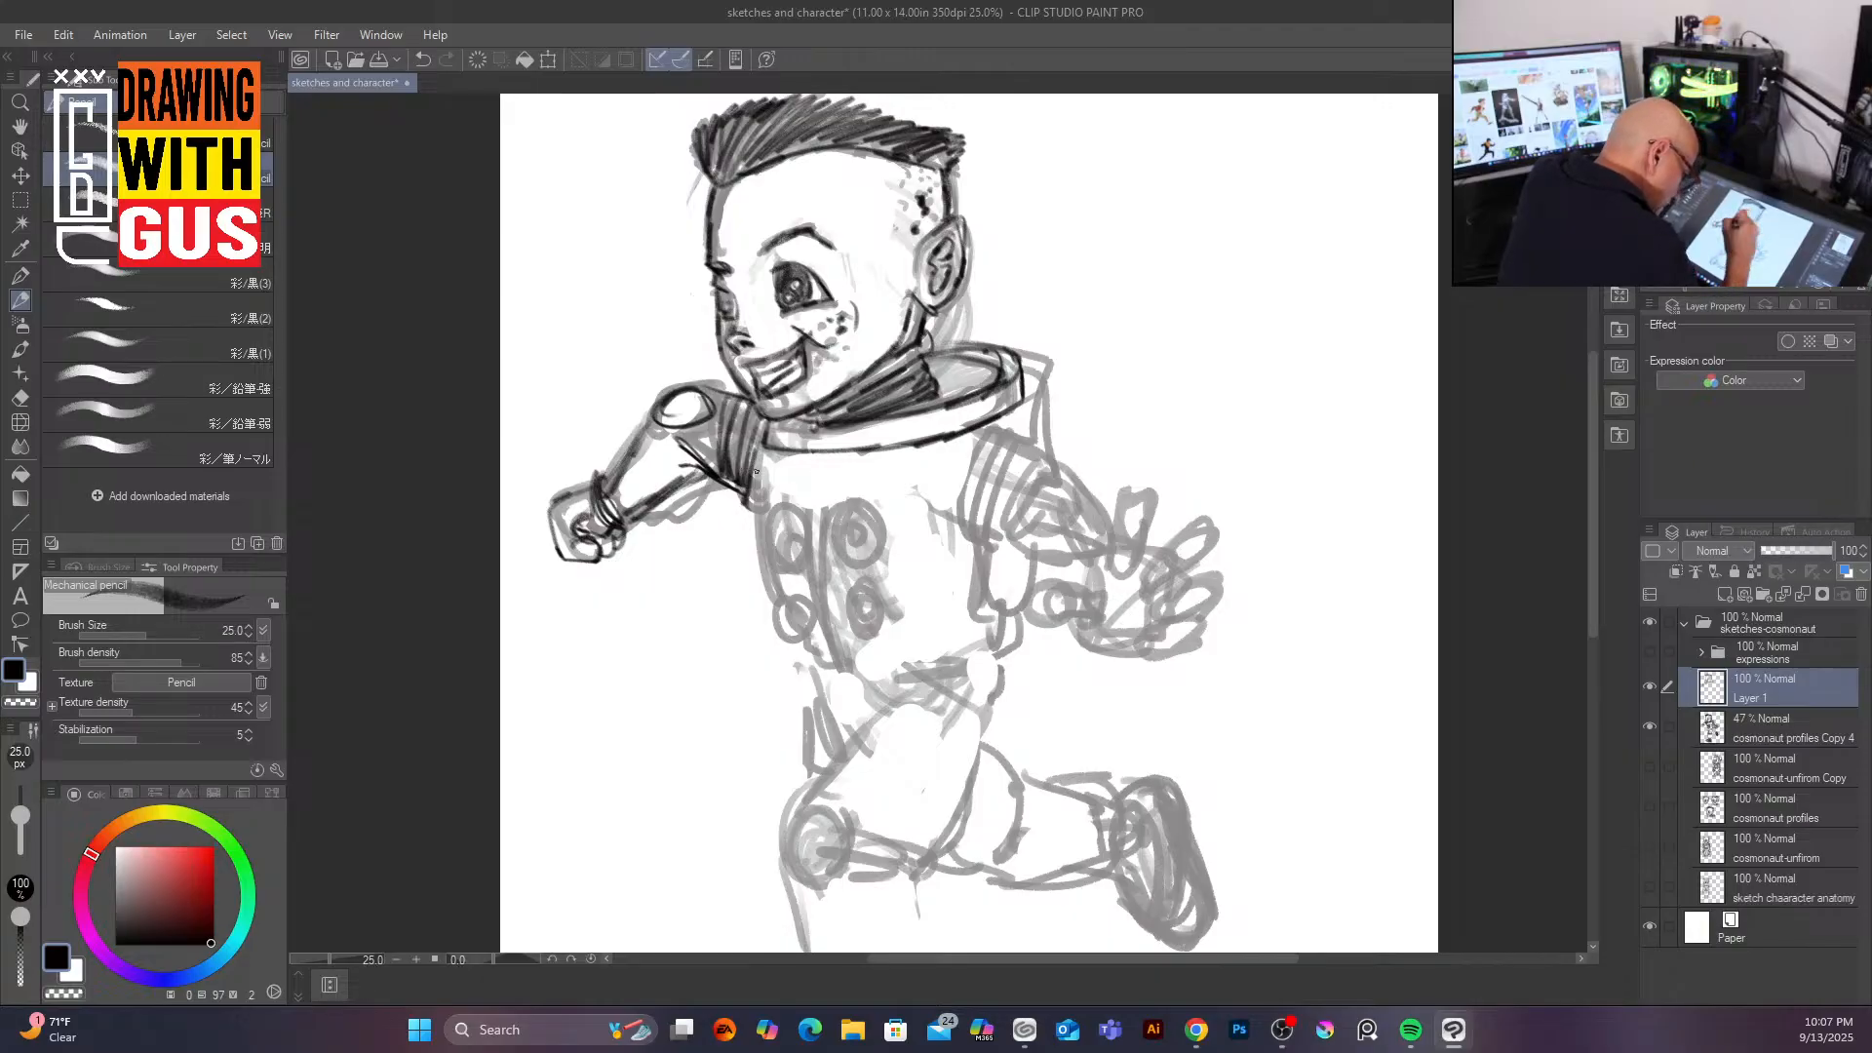
Step: Ink the suit's chest with its round buttons and rectangular control panel
drag(751, 516, 810, 644)
mouse_move(802, 515)
mouse_down()
mouse_move(768, 527)
mouse_move(805, 560)
mouse_move(777, 551)
mouse_move(850, 509)
mouse_move(841, 563)
mouse_move(854, 532)
mouse_move(792, 614)
mouse_move(862, 579)
mouse_move(845, 612)
mouse_move(860, 624)
mouse_up()
mouse_move(805, 508)
mouse_down()
mouse_move(821, 627)
mouse_move(849, 678)
mouse_up()
mouse_move(868, 465)
mouse_down()
mouse_move(937, 465)
mouse_move(872, 465)
mouse_move(883, 566)
mouse_move(950, 561)
mouse_move(934, 469)
mouse_move(943, 558)
mouse_up()
mouse_move(934, 467)
mouse_down()
mouse_move(871, 465)
mouse_move(889, 563)
mouse_move(898, 496)
mouse_move(932, 518)
mouse_move(896, 566)
mouse_up()
drag(905, 520, 916, 562)
mouse_move(924, 518)
mouse_down()
mouse_move(921, 558)
mouse_move(929, 541)
mouse_up()
drag(894, 561, 950, 558)
mouse_move(934, 477)
mouse_down()
mouse_move(937, 546)
mouse_move(890, 538)
mouse_up()
drag(764, 445, 752, 522)
drag(761, 476, 756, 528)
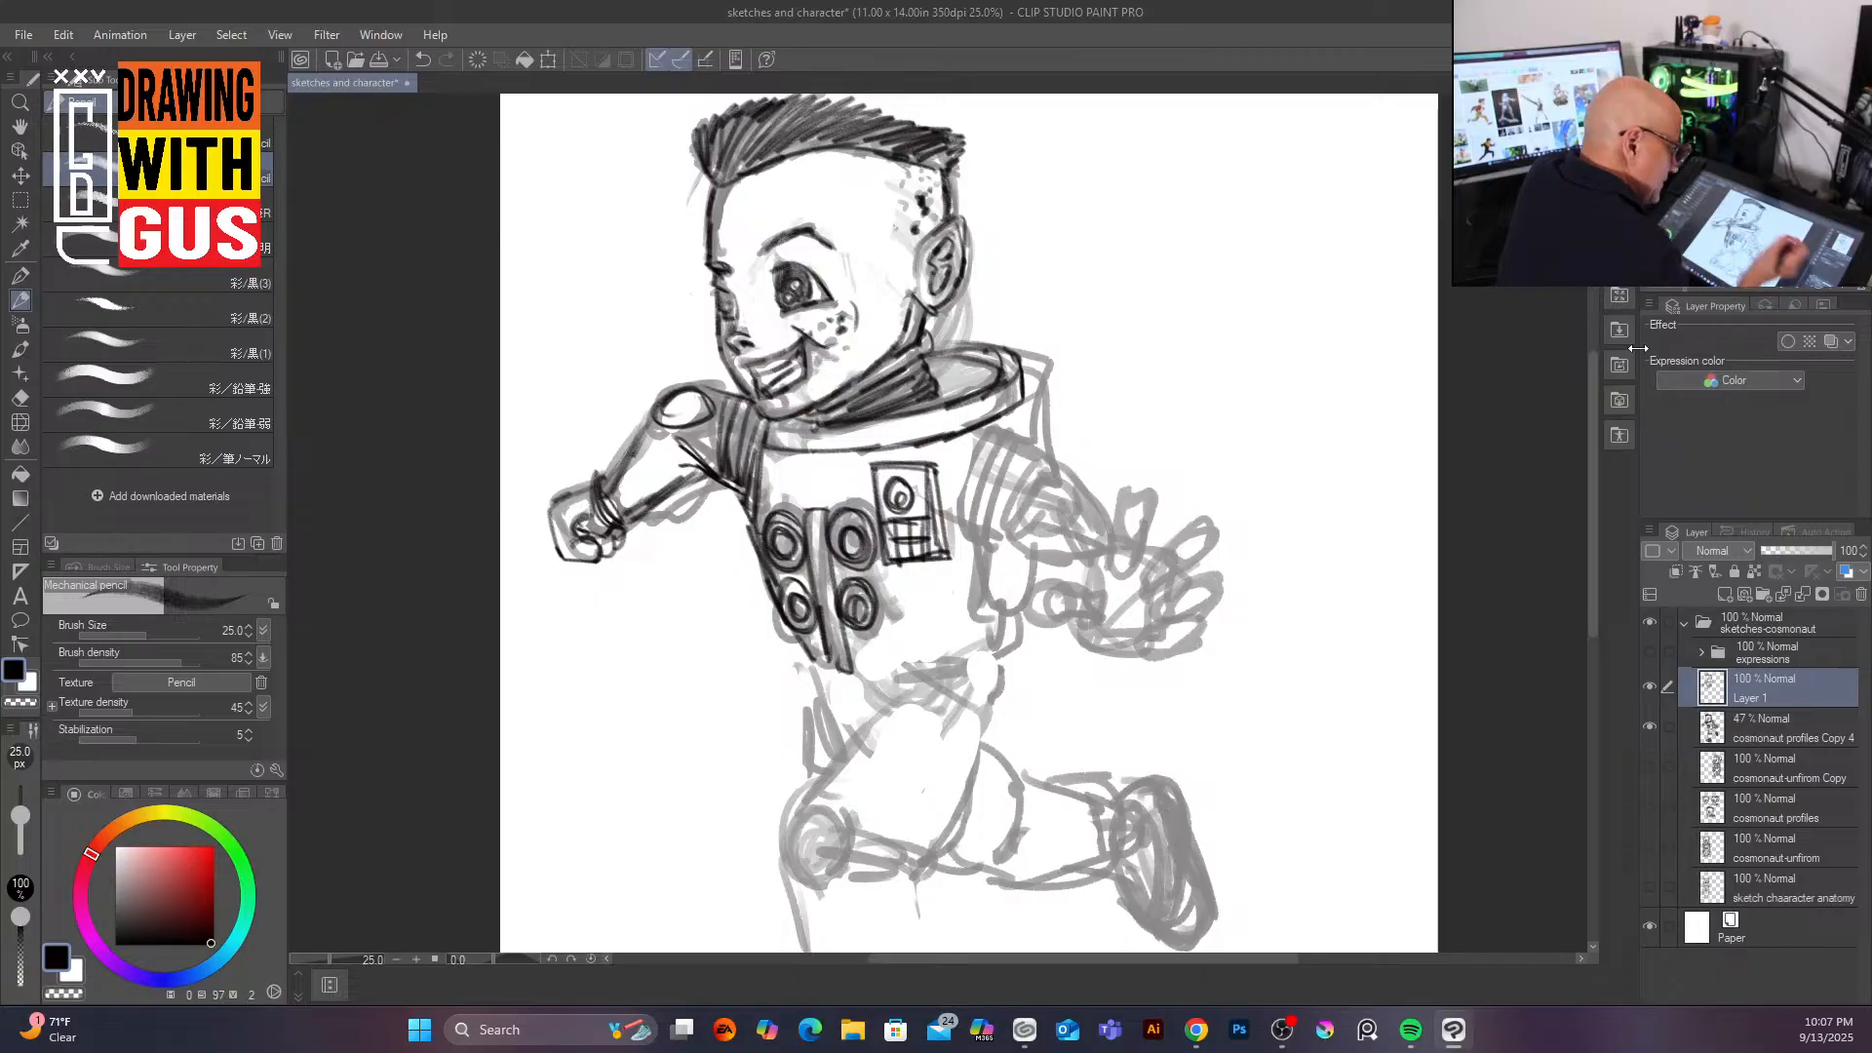
Step: Trace the far shoulder and upper arm with ribbed sleeve lines
drag(1006, 406, 983, 435)
mouse_move(987, 434)
mouse_down()
mouse_move(960, 519)
mouse_move(970, 532)
mouse_move(991, 446)
mouse_move(981, 531)
mouse_up()
drag(993, 456, 973, 529)
drag(1021, 438, 1039, 455)
drag(1039, 449, 984, 533)
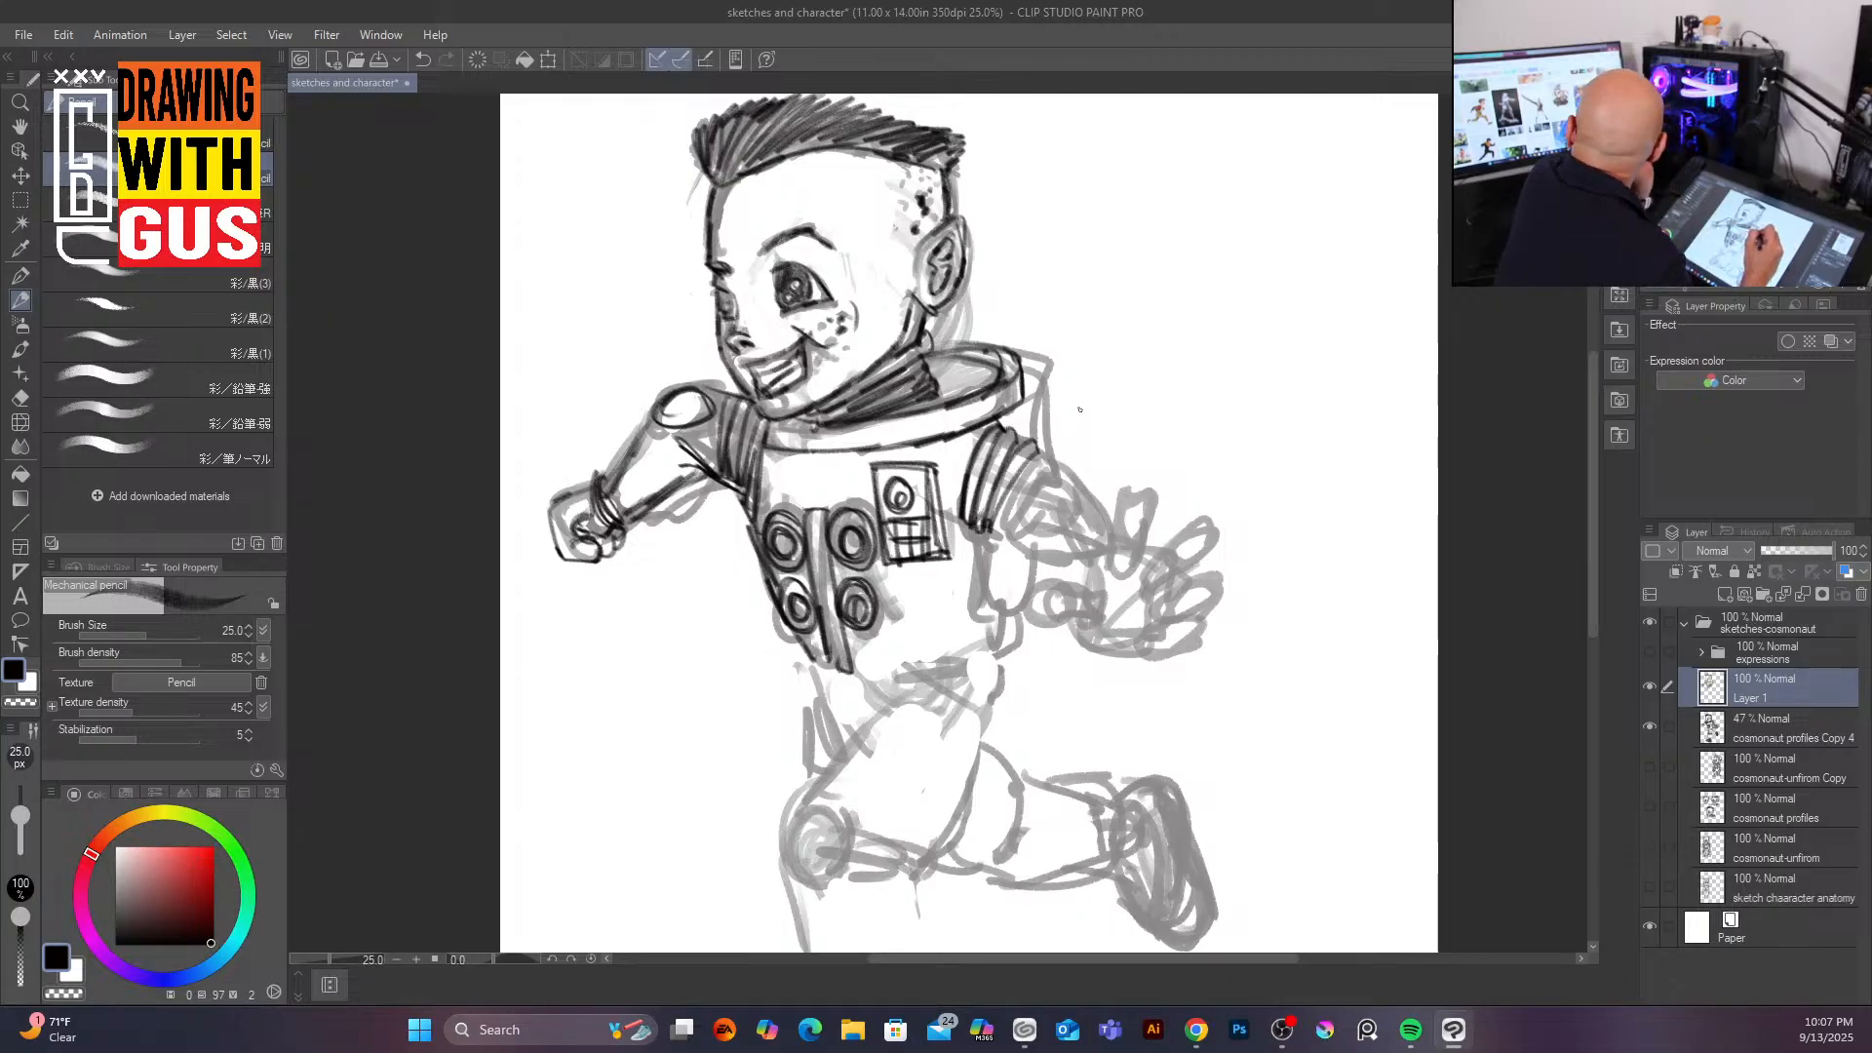
mouse_move(1040, 450)
mouse_down()
mouse_move(1101, 518)
mouse_move(1080, 480)
mouse_move(1054, 506)
mouse_move(1109, 519)
mouse_move(1076, 487)
mouse_move(1115, 540)
mouse_up()
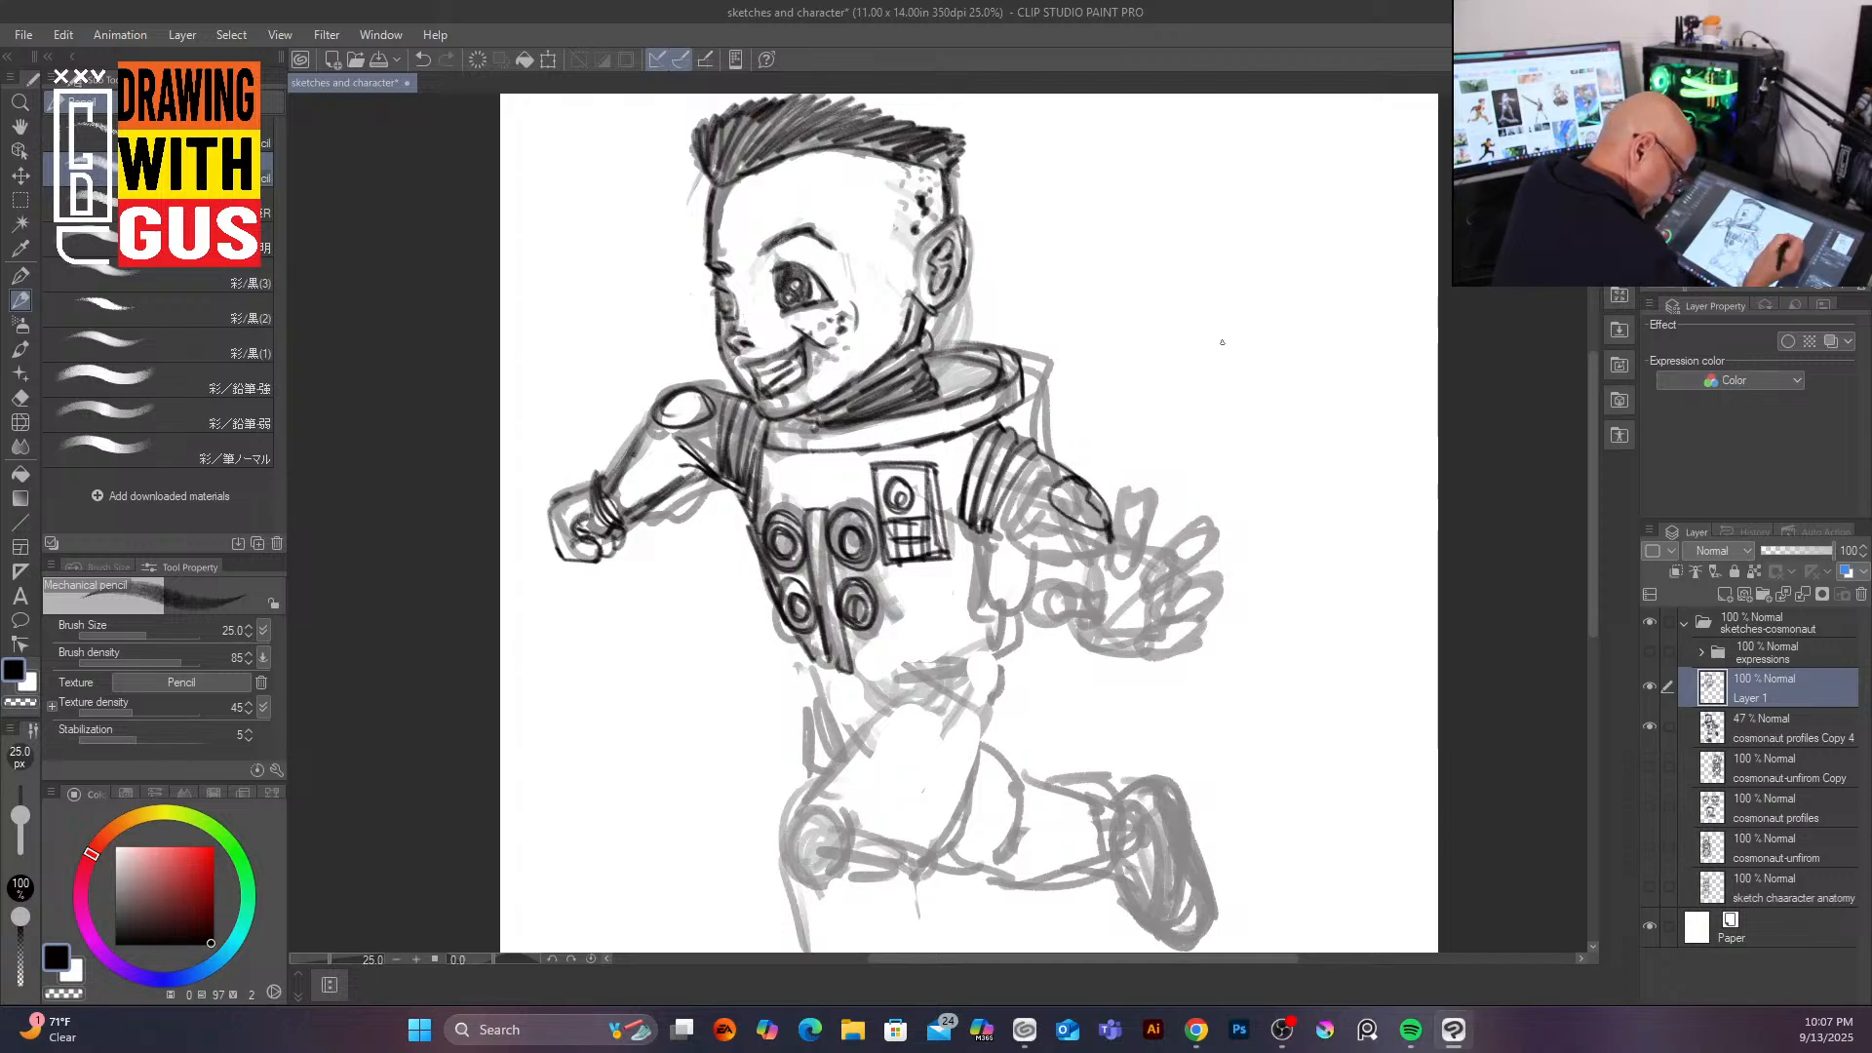
Step: Ink the outstretched gloved hand and its spread fingers
drag(985, 527, 1078, 586)
mouse_move(1117, 523)
mouse_down()
mouse_move(1153, 530)
mouse_move(1145, 496)
mouse_move(1128, 503)
mouse_move(1158, 541)
mouse_move(1129, 525)
mouse_move(1176, 533)
mouse_move(1163, 561)
mouse_move(1210, 526)
mouse_move(1176, 579)
mouse_move(1154, 569)
mouse_move(1169, 581)
mouse_move(1196, 532)
mouse_move(1218, 584)
mouse_move(1169, 594)
mouse_move(1161, 608)
mouse_move(1207, 615)
mouse_move(1165, 651)
mouse_up()
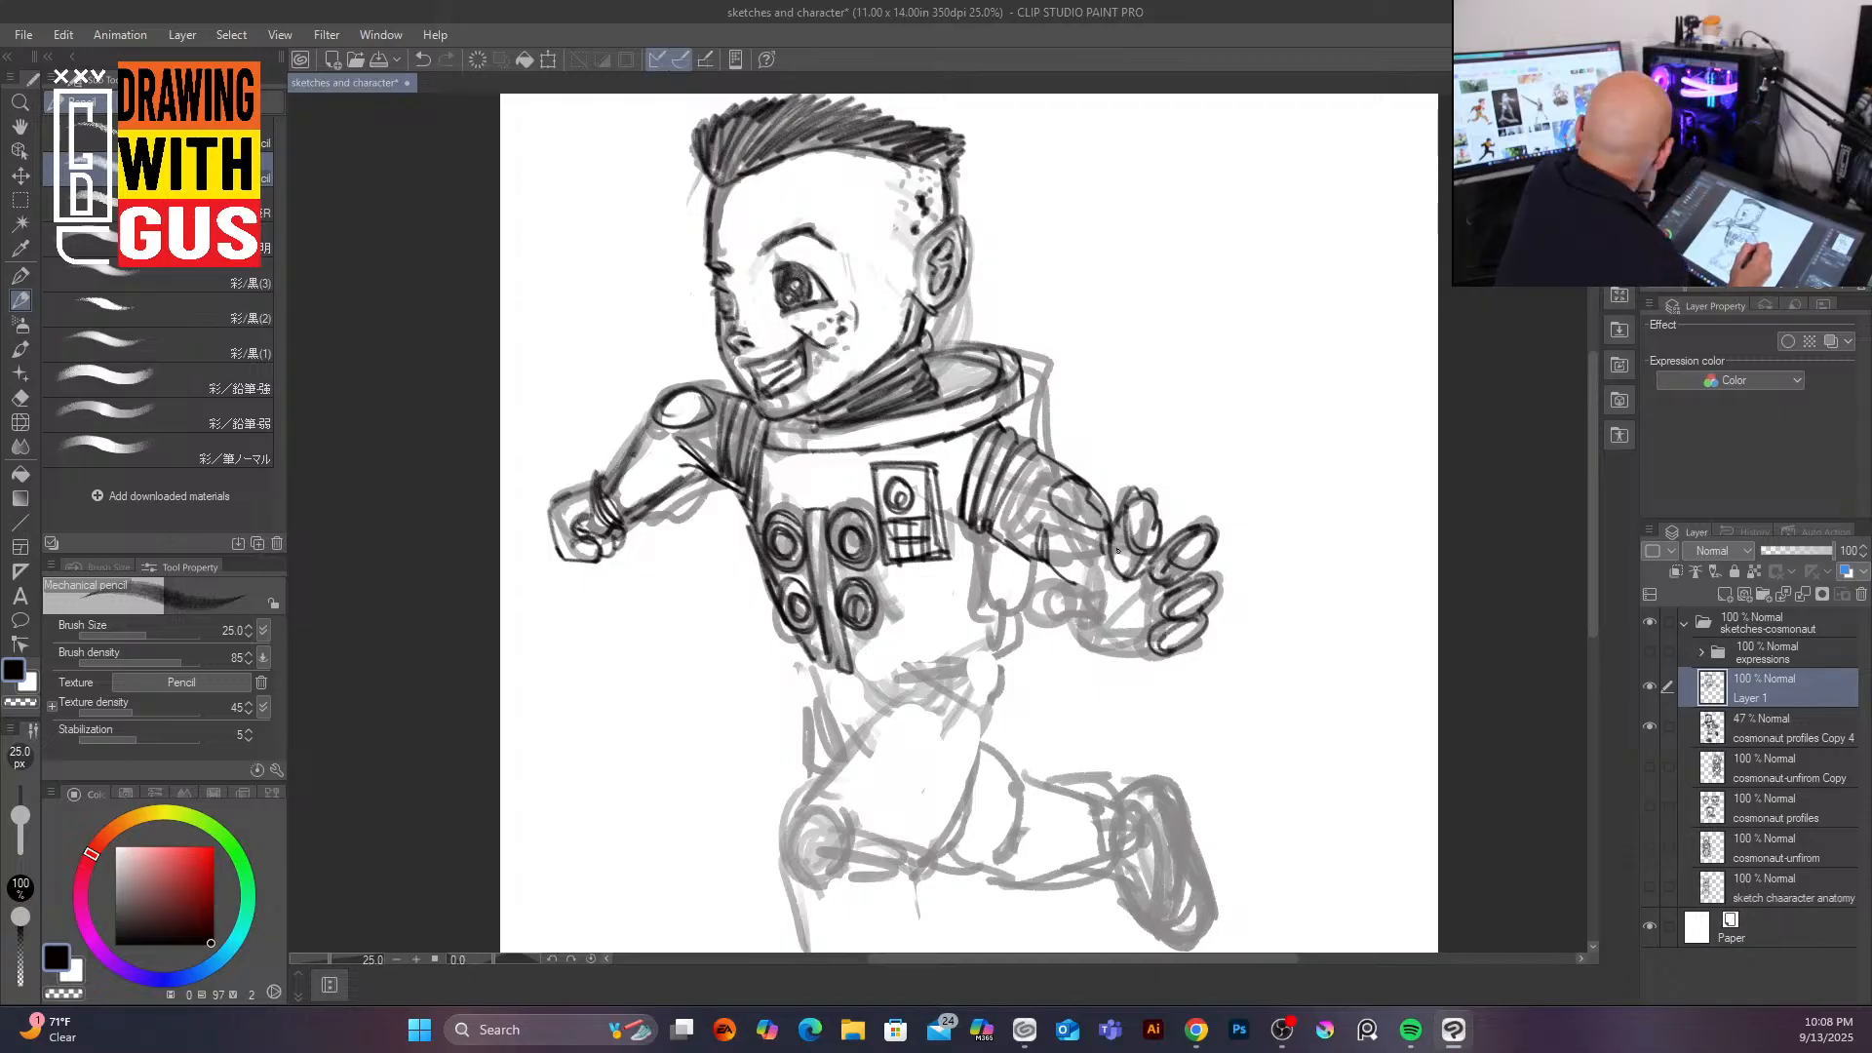
mouse_move(1108, 541)
mouse_down()
mouse_move(1093, 583)
mouse_move(1155, 614)
mouse_move(1132, 629)
mouse_move(1142, 655)
mouse_move(1159, 634)
mouse_move(1114, 564)
mouse_move(1095, 583)
mouse_move(1103, 549)
mouse_move(1072, 595)
mouse_move(1107, 547)
mouse_move(1081, 597)
mouse_up()
mouse_move(1113, 543)
mouse_down()
mouse_move(1051, 636)
mouse_move(1092, 618)
mouse_move(1055, 588)
mouse_up()
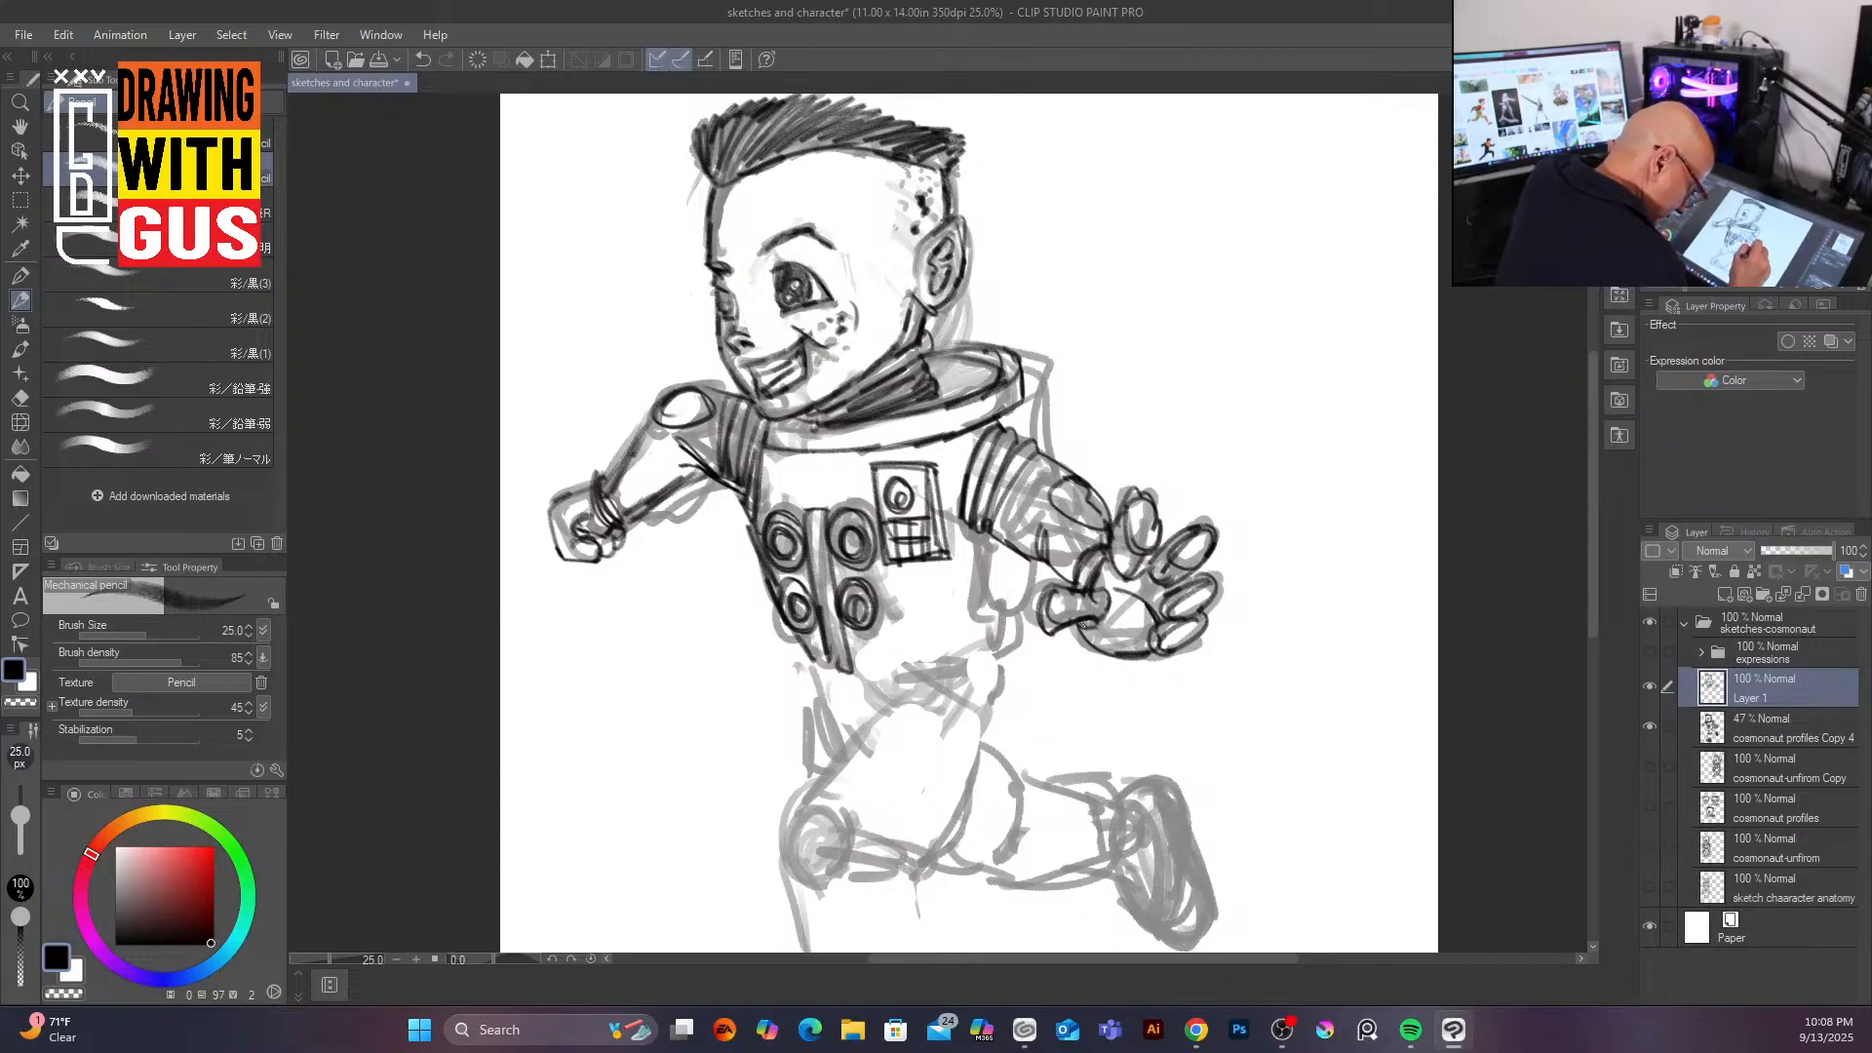
drag(1089, 582, 1102, 616)
mouse_move(1117, 563)
mouse_down()
mouse_move(1117, 658)
mouse_move(1163, 648)
mouse_up()
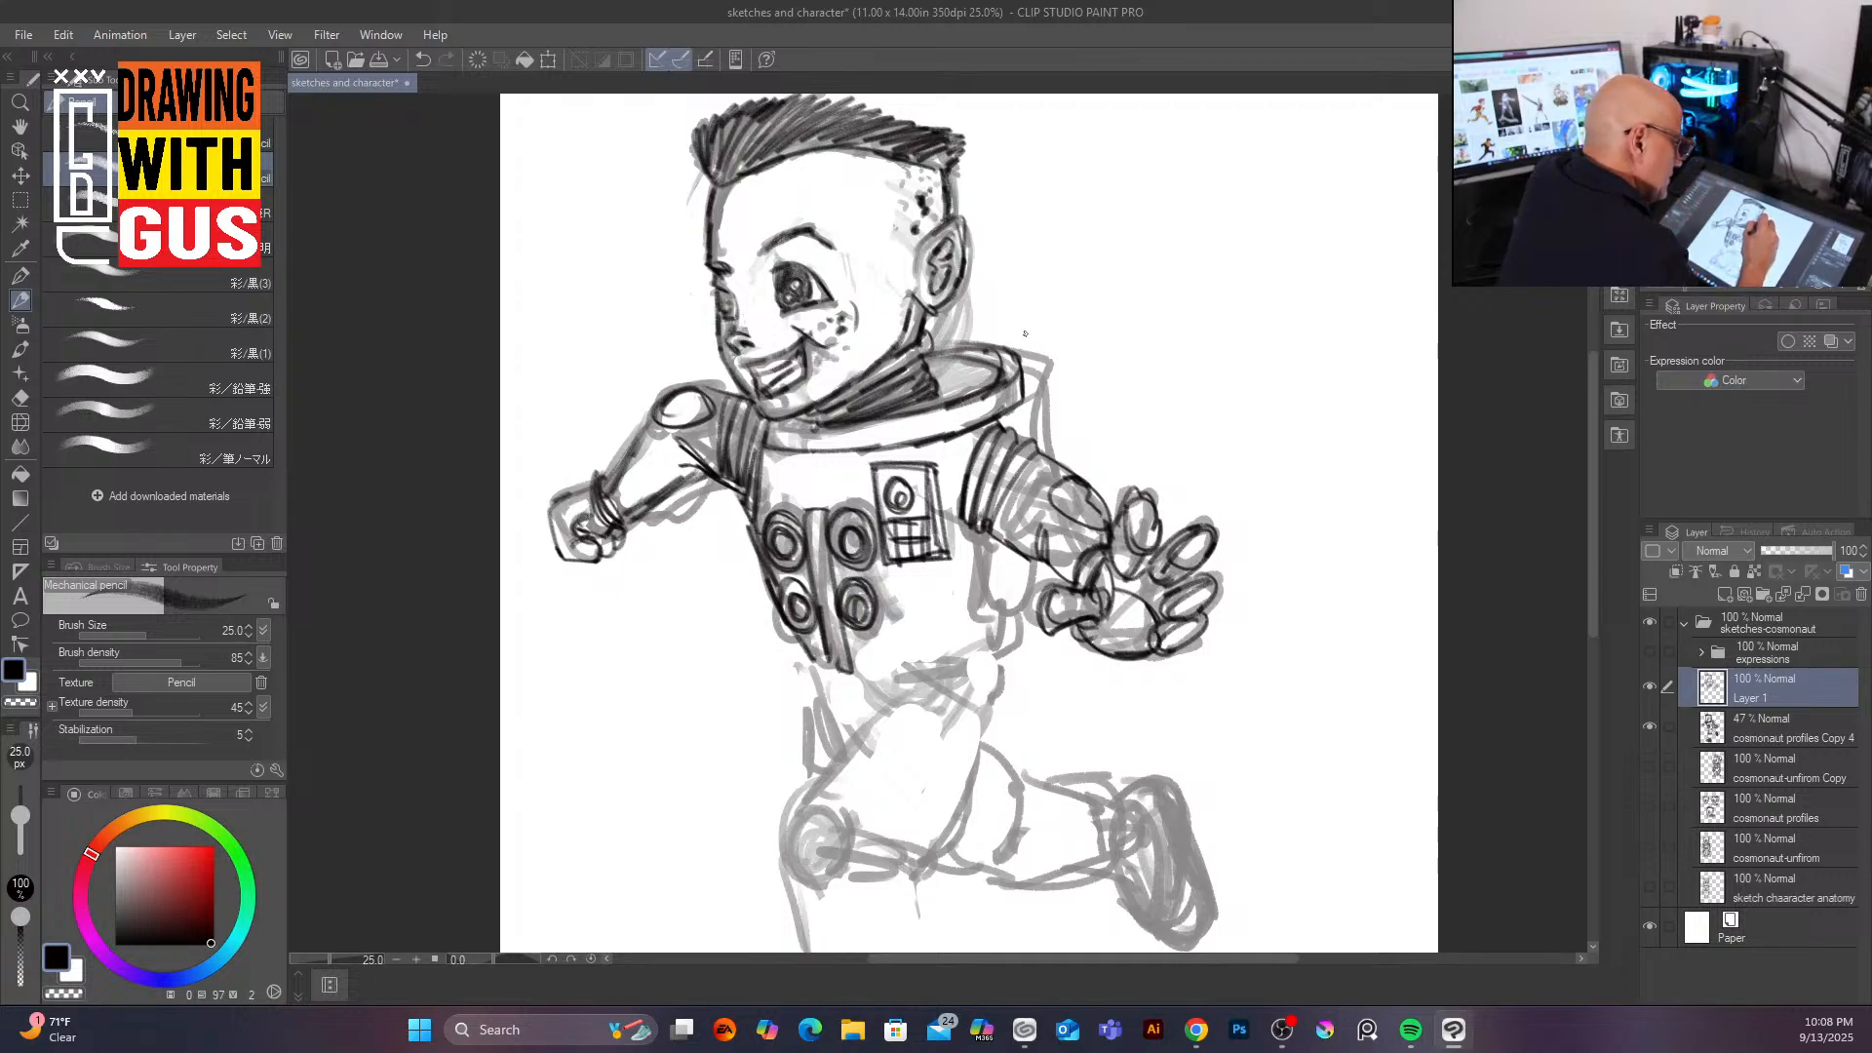
Step: Draw the backpack outline behind the shoulders and the torso's side lines
drag(962, 309, 1084, 335)
mouse_move(1020, 402)
mouse_down()
mouse_move(1110, 363)
mouse_move(1081, 330)
mouse_move(965, 312)
mouse_up()
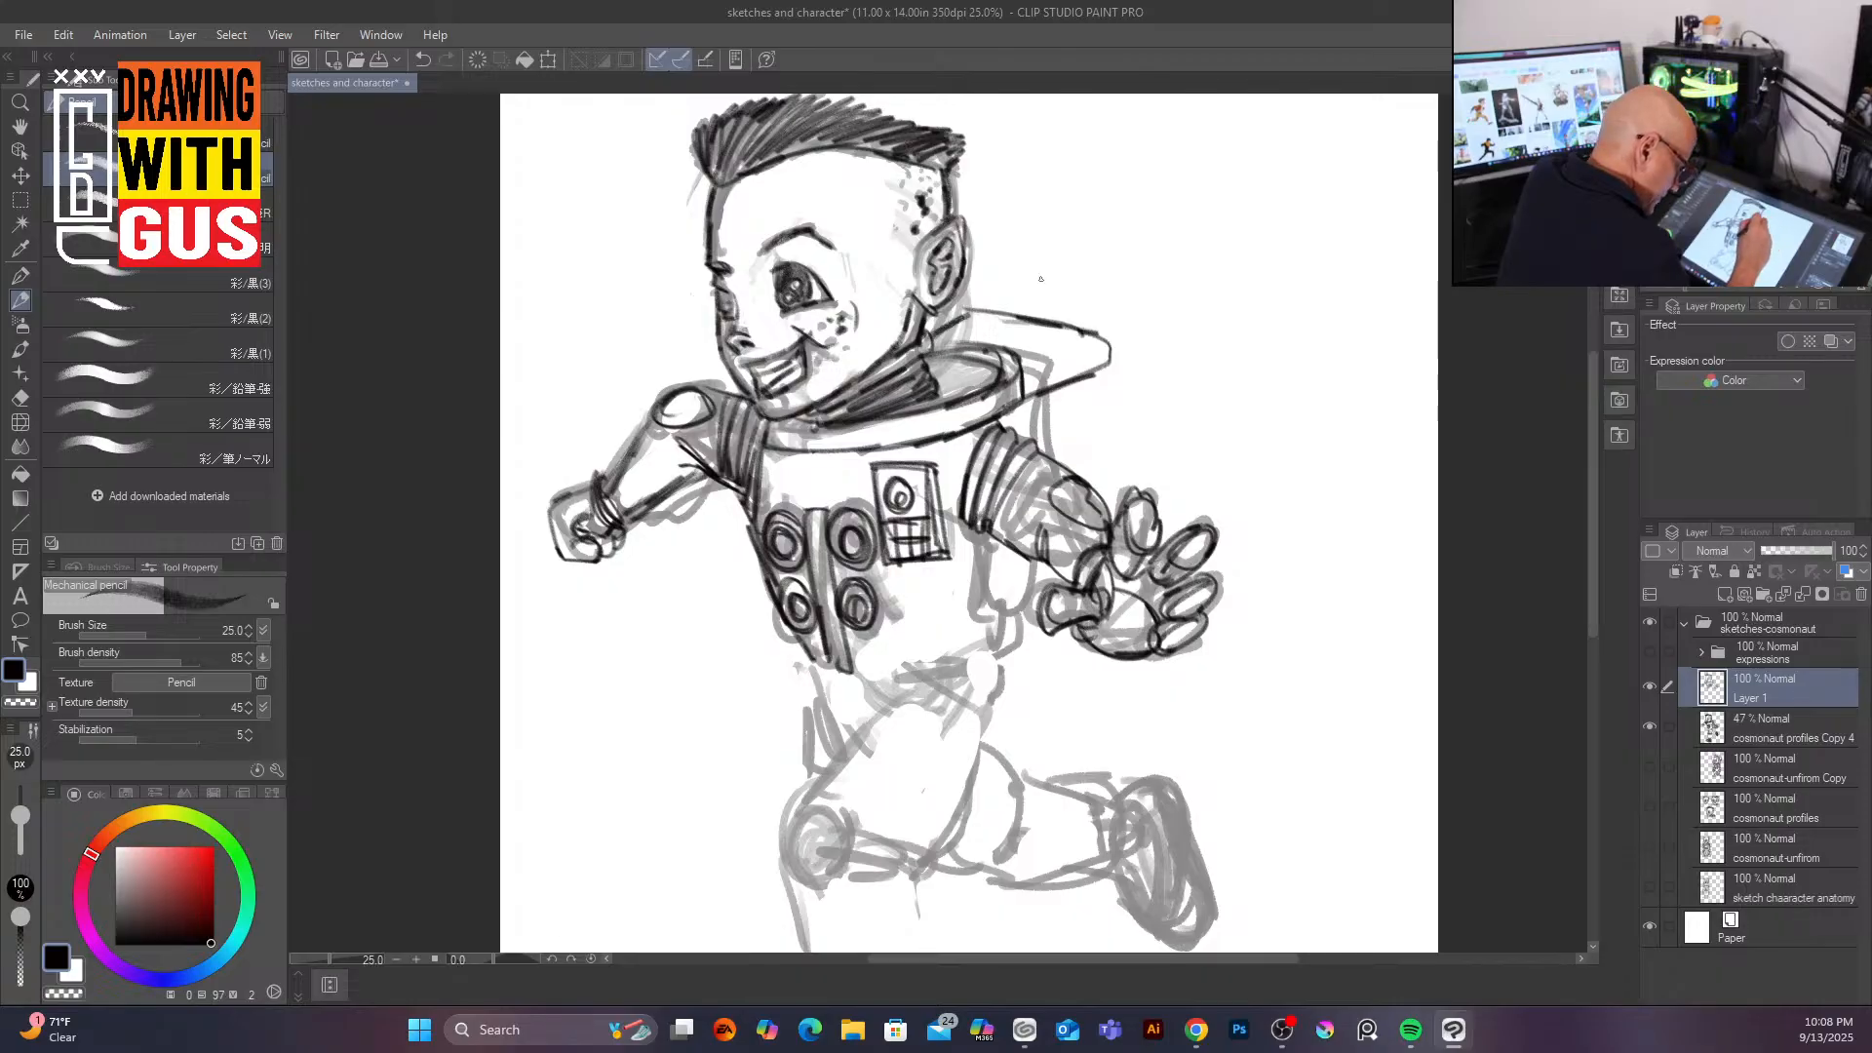
drag(1109, 349, 1101, 478)
drag(1050, 566, 1014, 639)
mouse_move(991, 531)
mouse_down()
mouse_move(1009, 635)
mouse_move(994, 601)
mouse_move(942, 667)
mouse_up()
drag(973, 625, 944, 660)
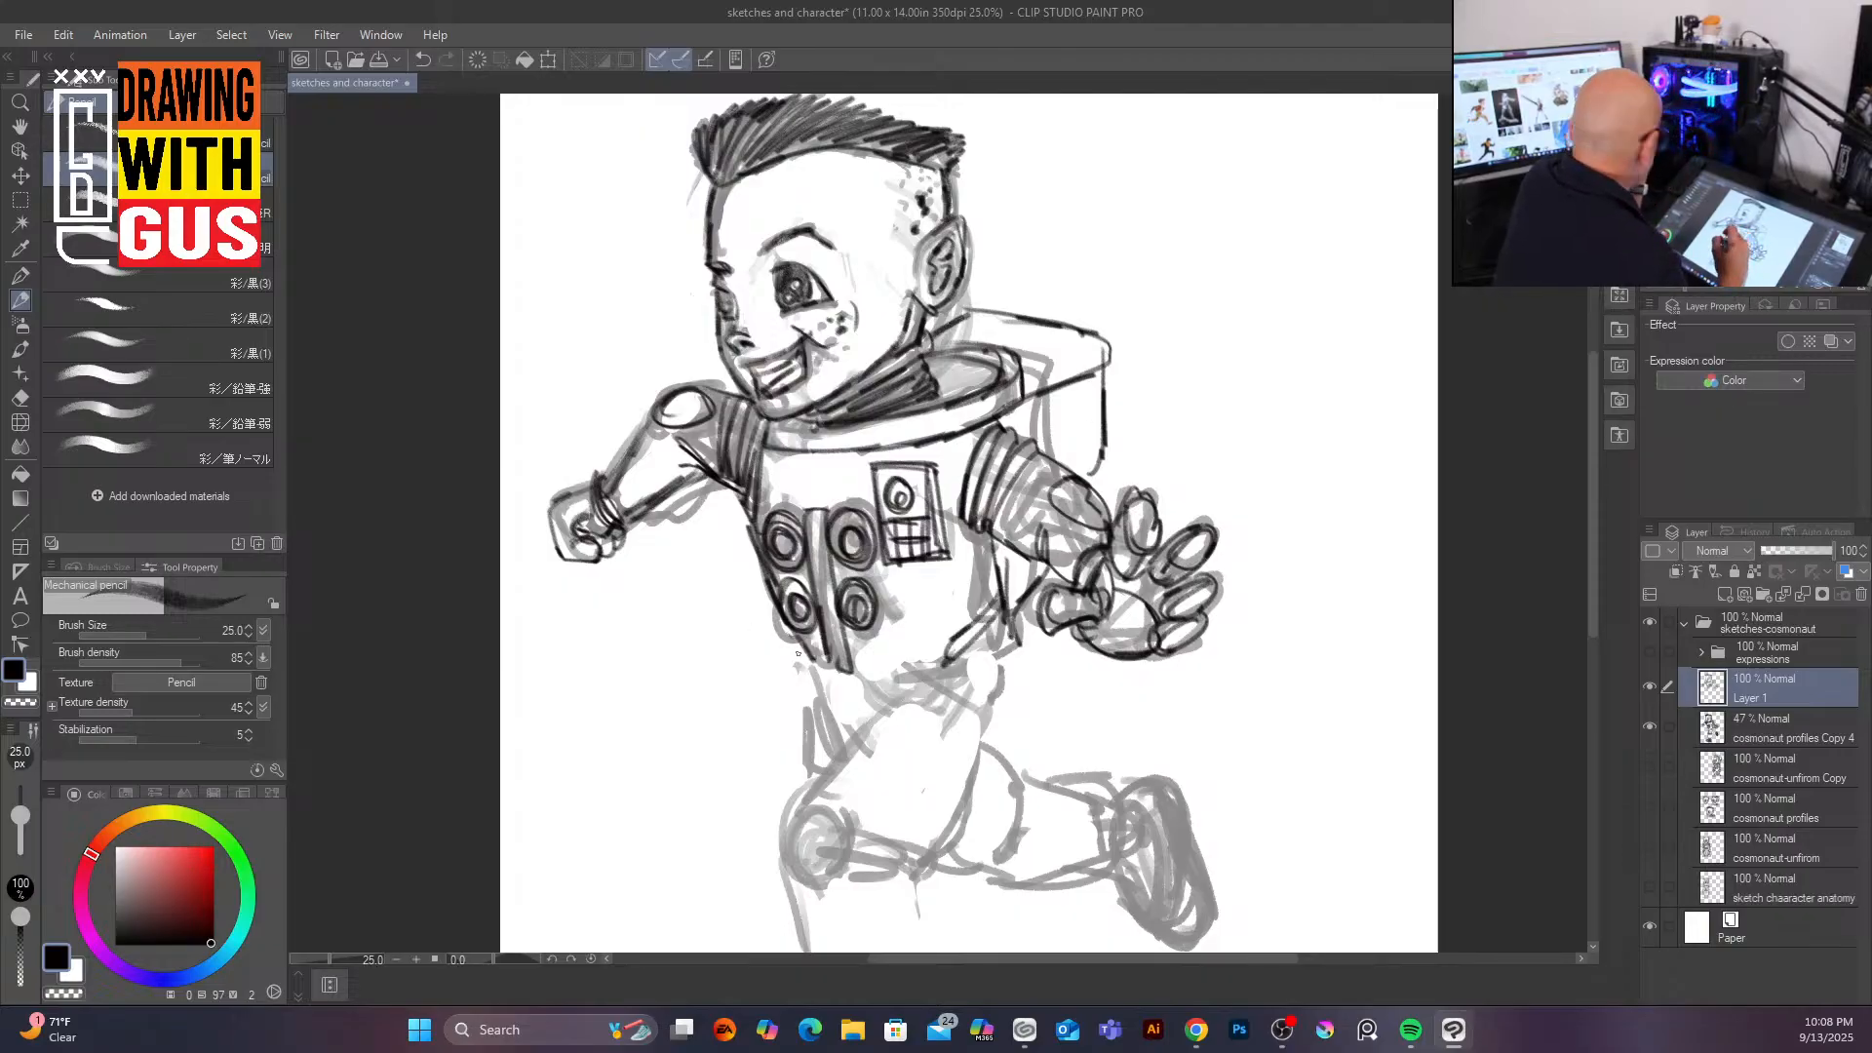
Step: Trace the lower torso and waist lines of the suit
drag(802, 654, 811, 771)
mouse_move(892, 710)
mouse_down()
mouse_move(946, 634)
mouse_move(897, 690)
mouse_up()
drag(973, 639, 889, 717)
mouse_move(798, 655)
mouse_down()
mouse_move(863, 737)
mouse_move(829, 786)
mouse_up()
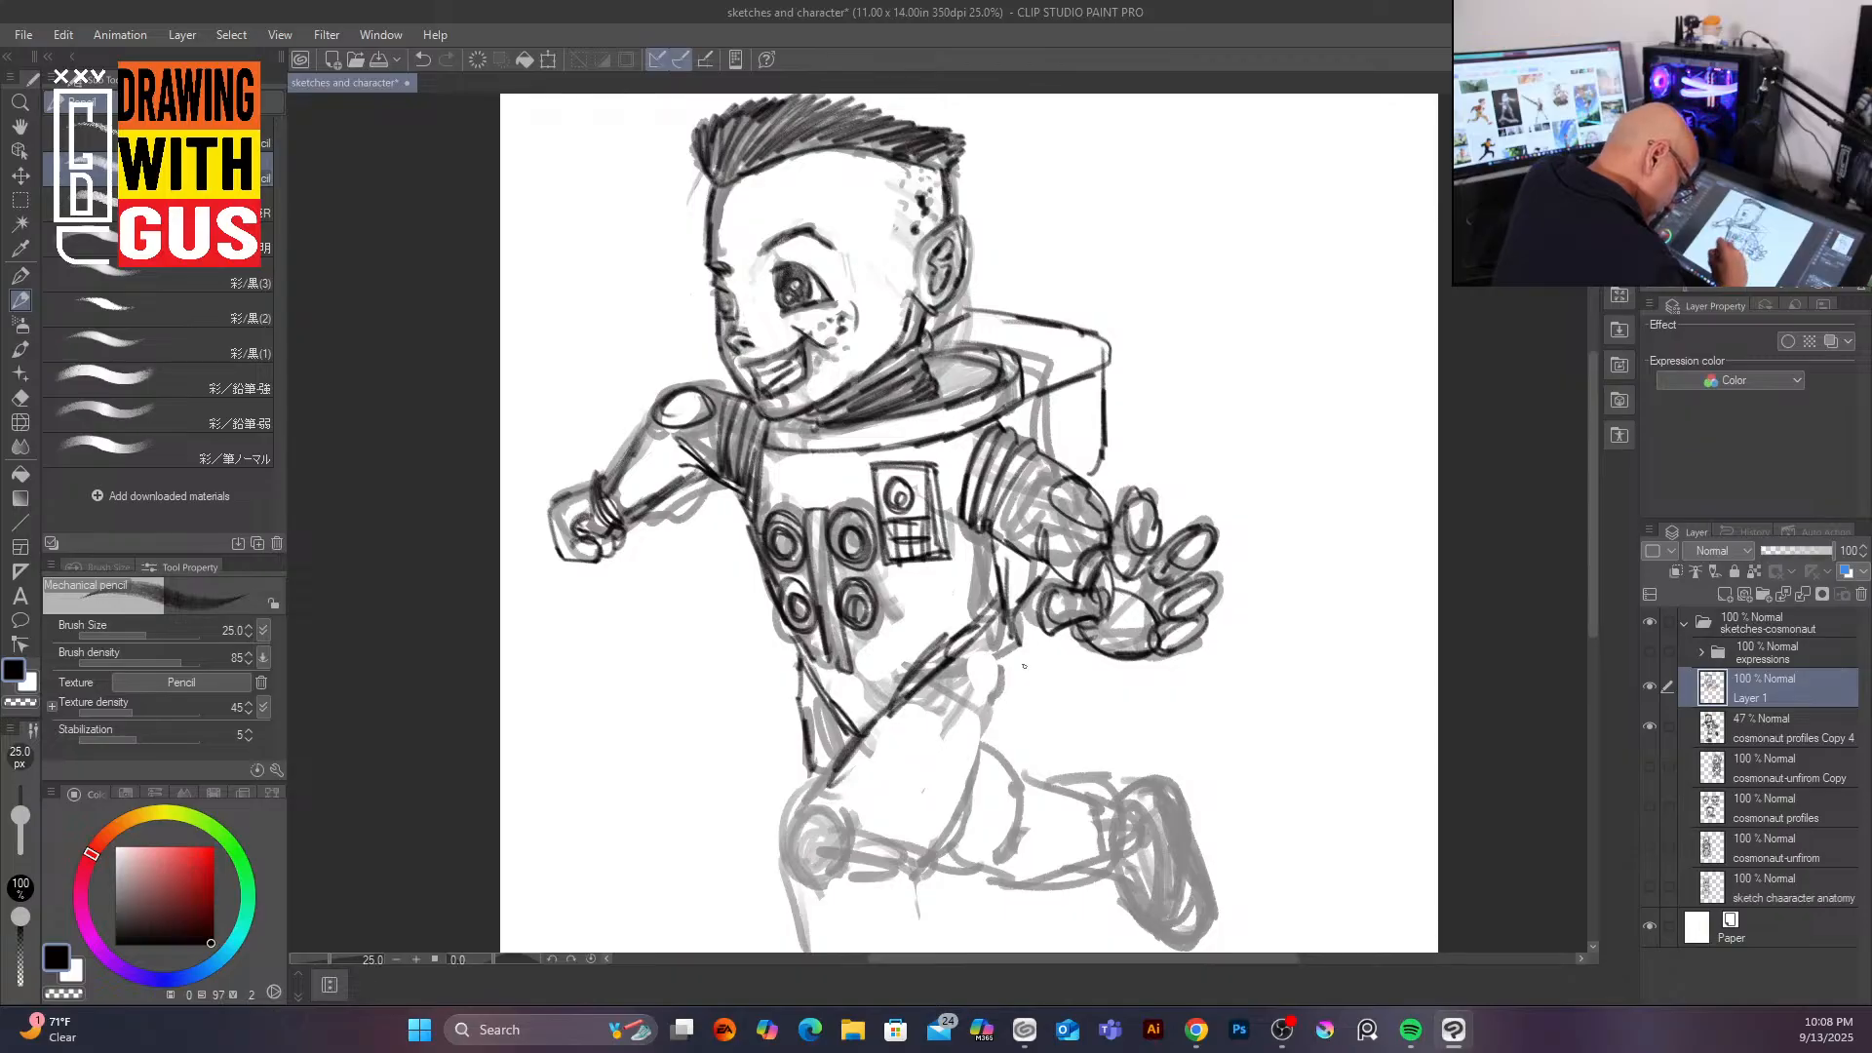
drag(1016, 636, 972, 777)
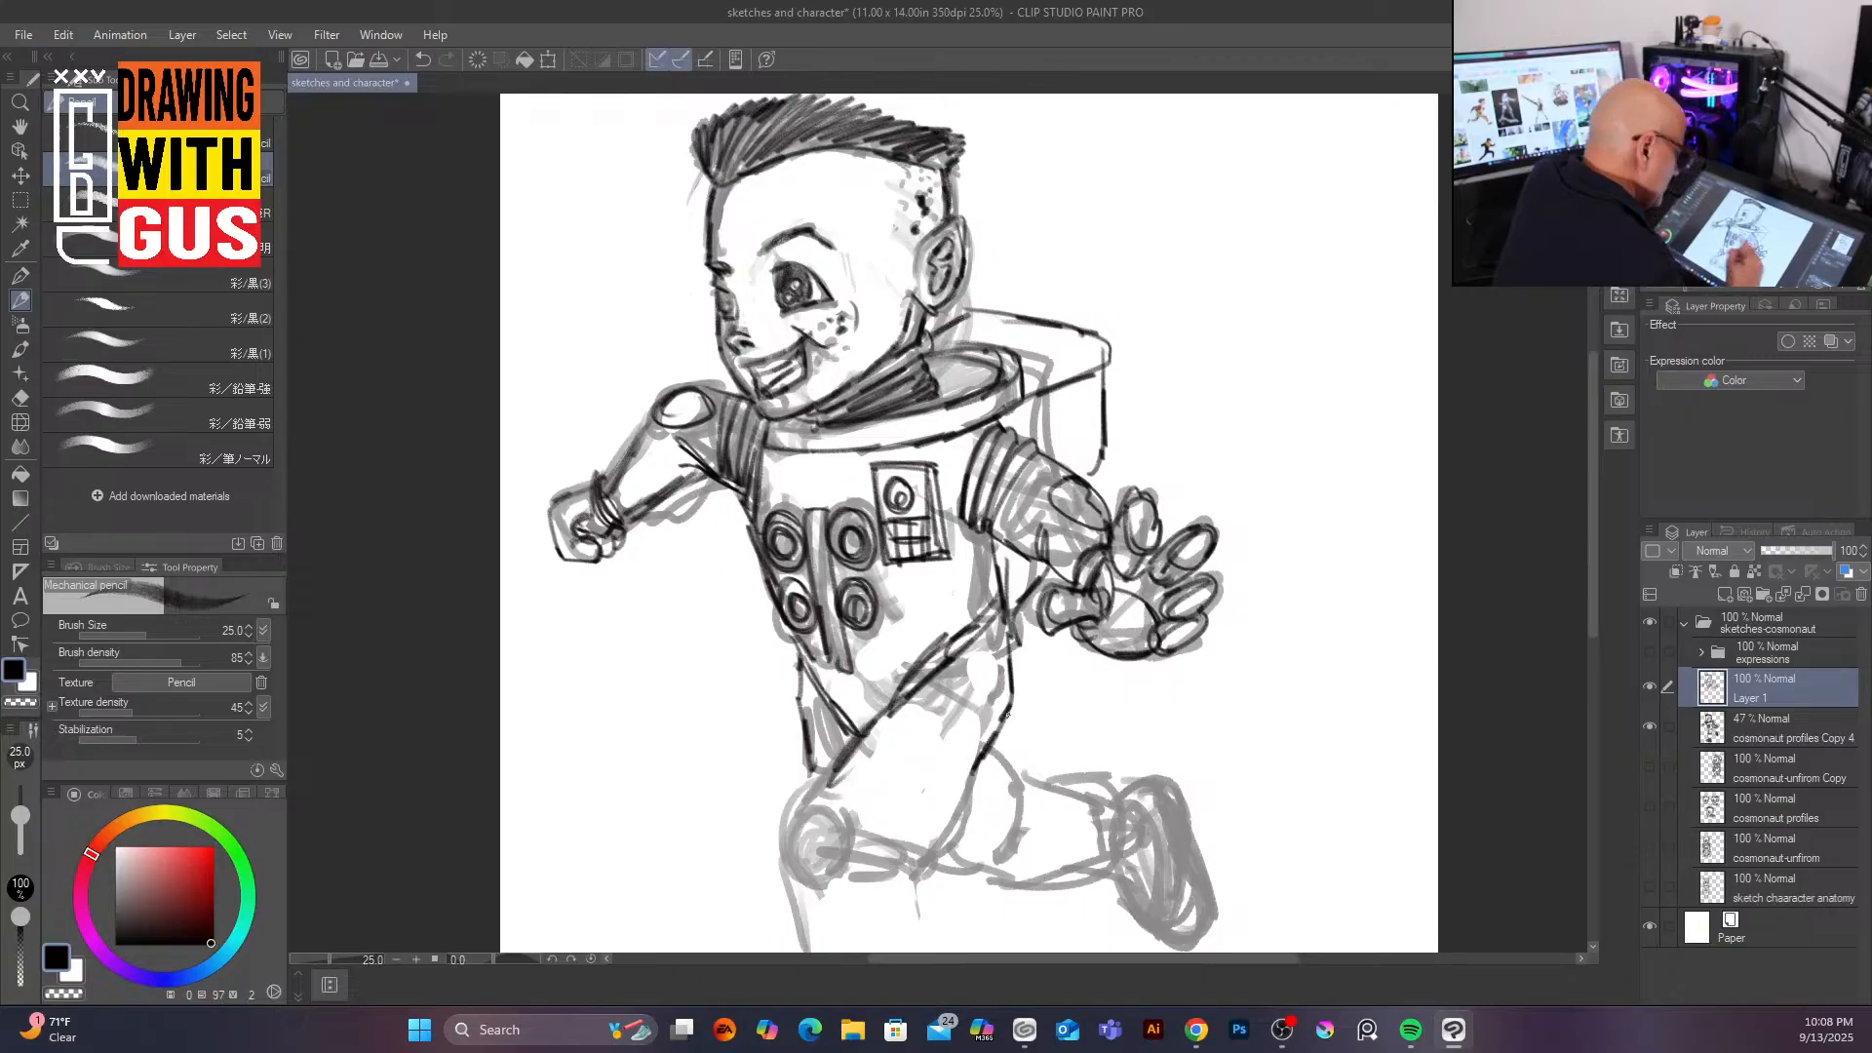
Step: Ink the thighs and bent legs of the running suit, including the knee pad
drag(1595, 494, 1583, 564)
drag(972, 585, 925, 675)
mouse_move(827, 602)
mouse_down()
mouse_move(809, 602)
mouse_move(792, 671)
mouse_move(845, 624)
mouse_move(846, 673)
mouse_move(941, 671)
mouse_move(956, 781)
mouse_move(919, 837)
mouse_up()
mouse_move(802, 675)
mouse_down()
mouse_move(805, 782)
mouse_move(866, 829)
mouse_up()
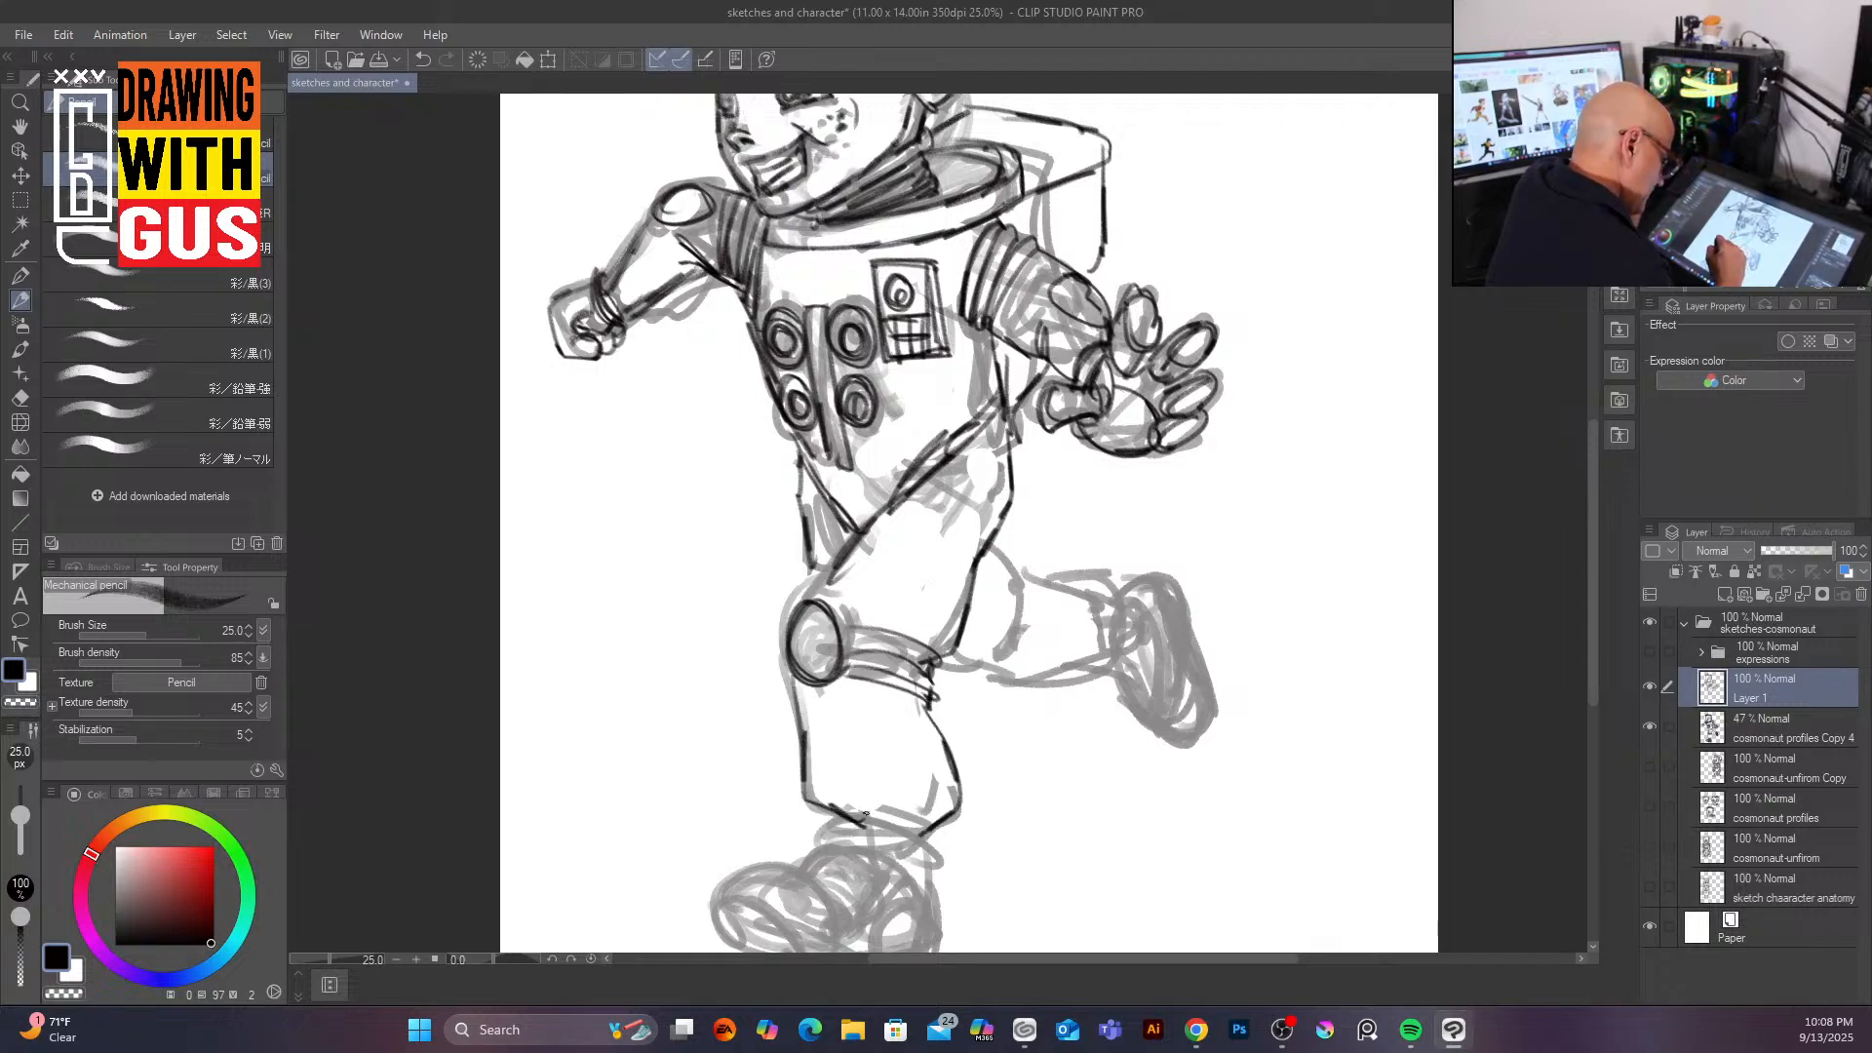
drag(827, 564, 792, 639)
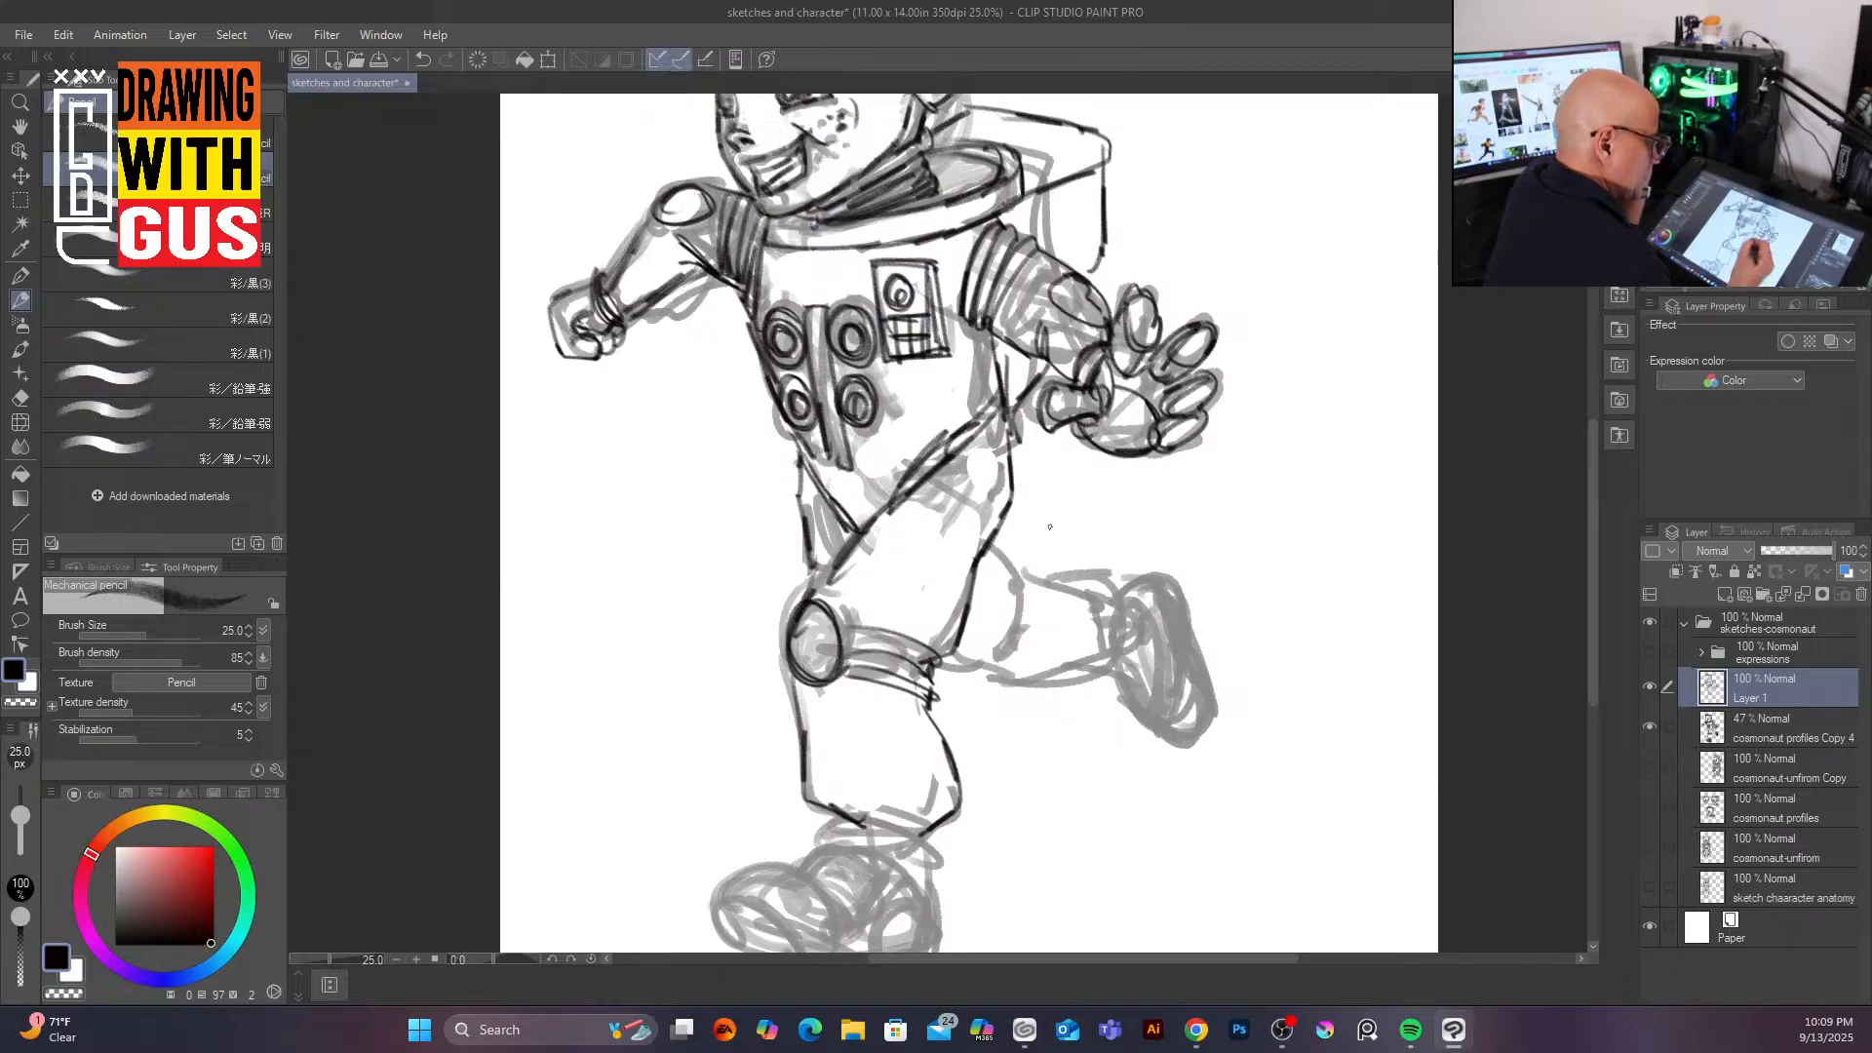
mouse_move(982, 534)
mouse_down()
mouse_move(1018, 563)
mouse_move(1012, 636)
mouse_up()
mouse_move(1026, 568)
mouse_down()
mouse_move(1005, 681)
mouse_move(1104, 662)
mouse_move(1094, 567)
mouse_move(1116, 654)
mouse_move(1063, 674)
mouse_up()
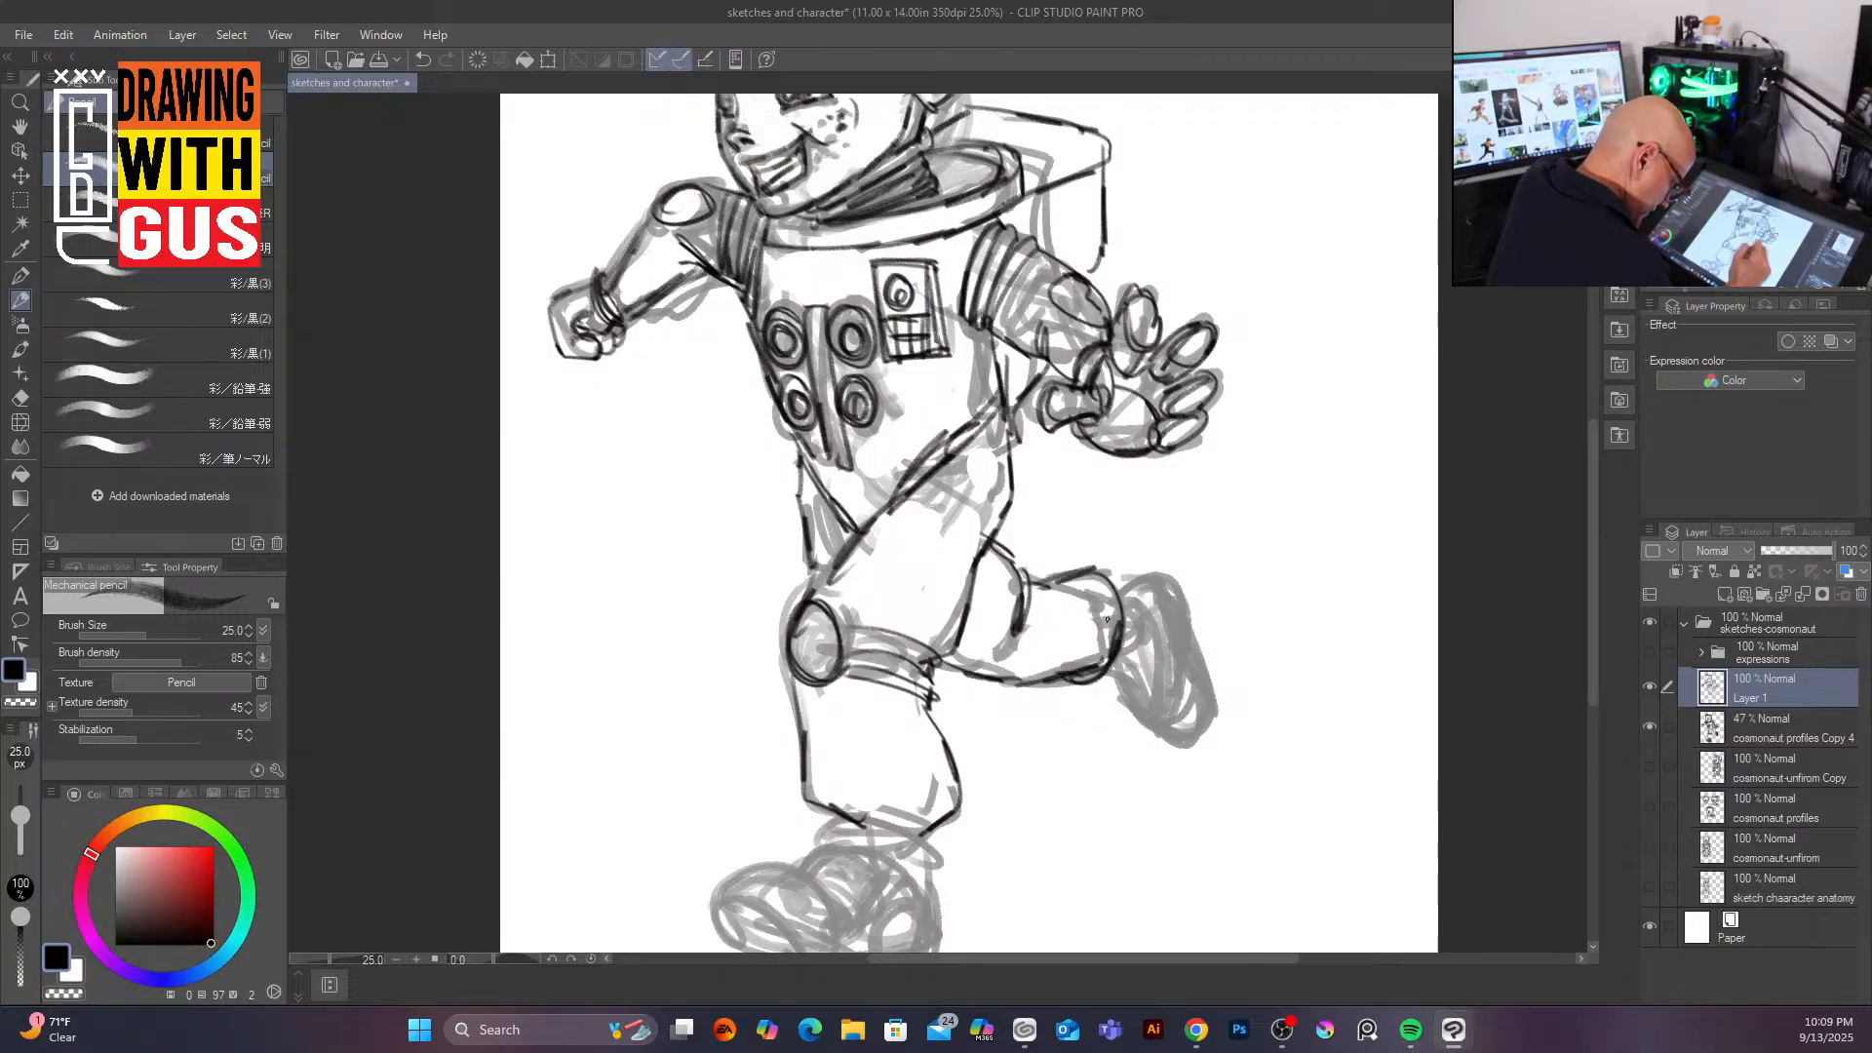
Step: Add small detail strokes around the open mouth and chin
mouse_move(1593, 522)
mouse_down()
mouse_move(1580, 570)
mouse_move(1576, 415)
mouse_move(1582, 499)
mouse_move(1586, 455)
mouse_up()
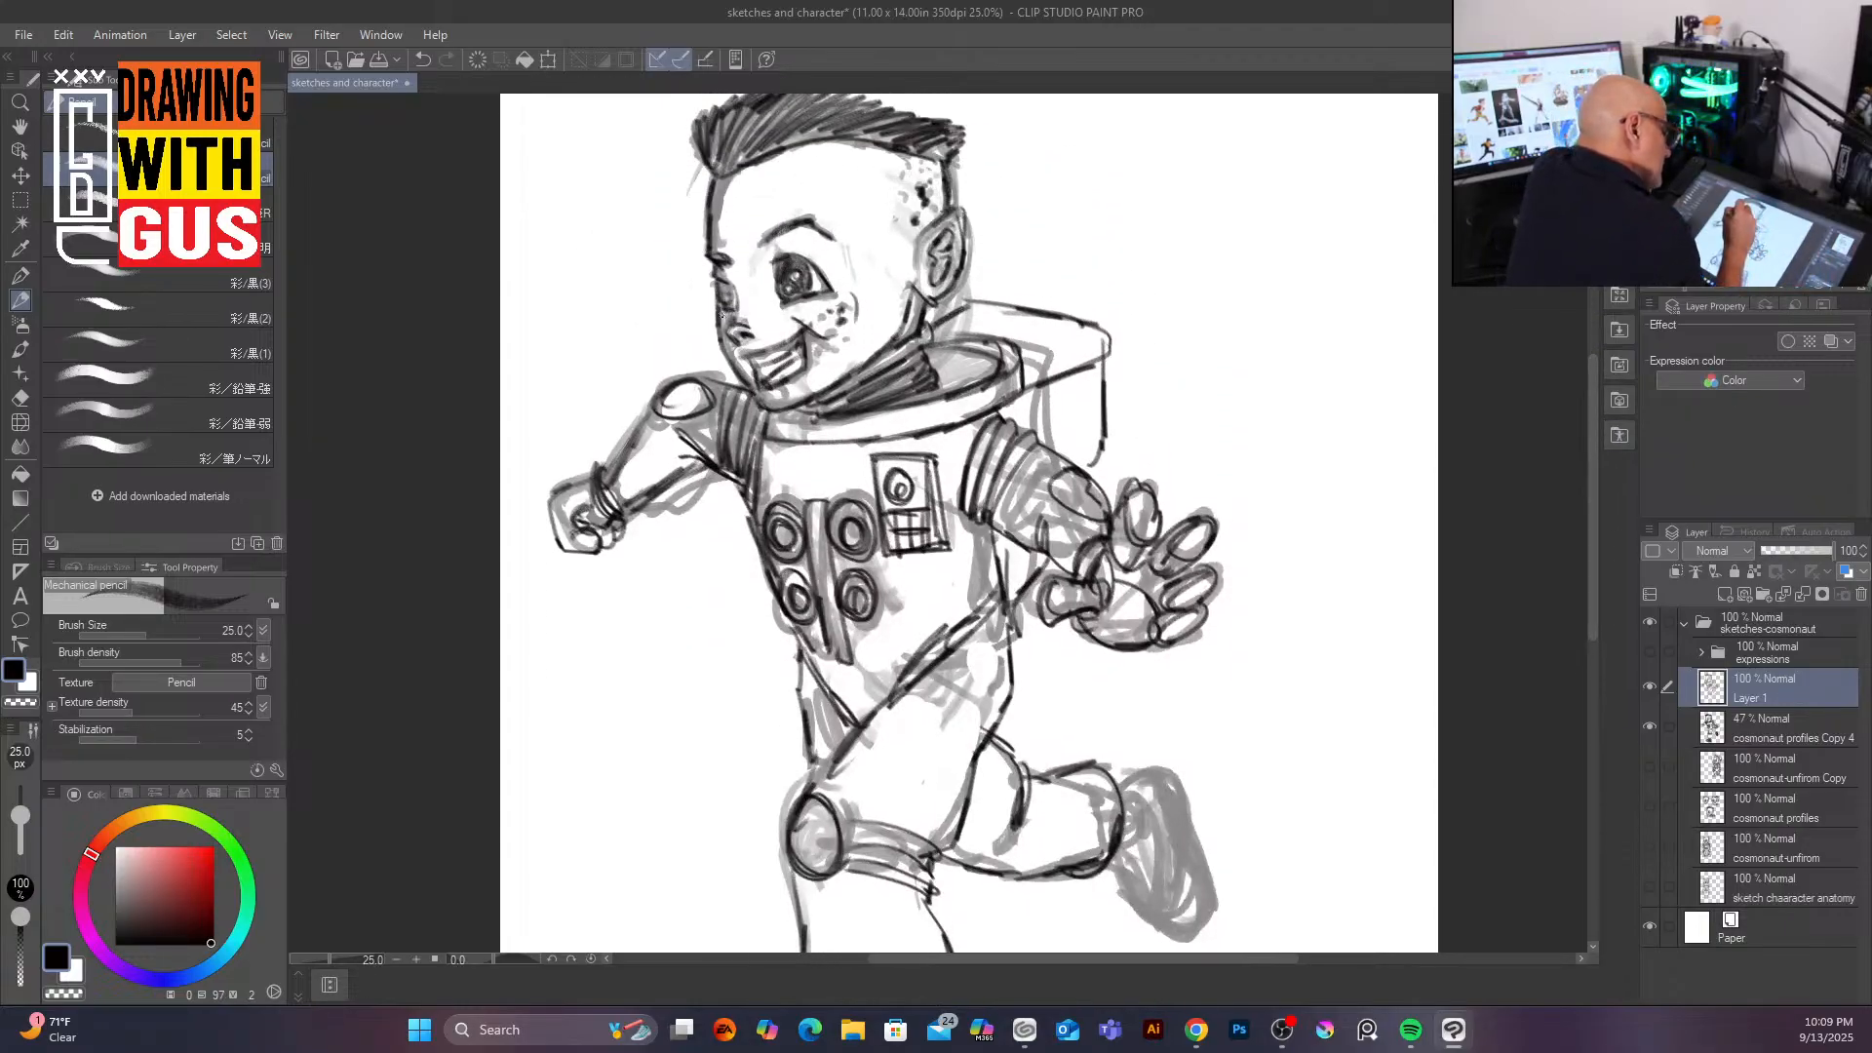
drag(714, 280, 736, 287)
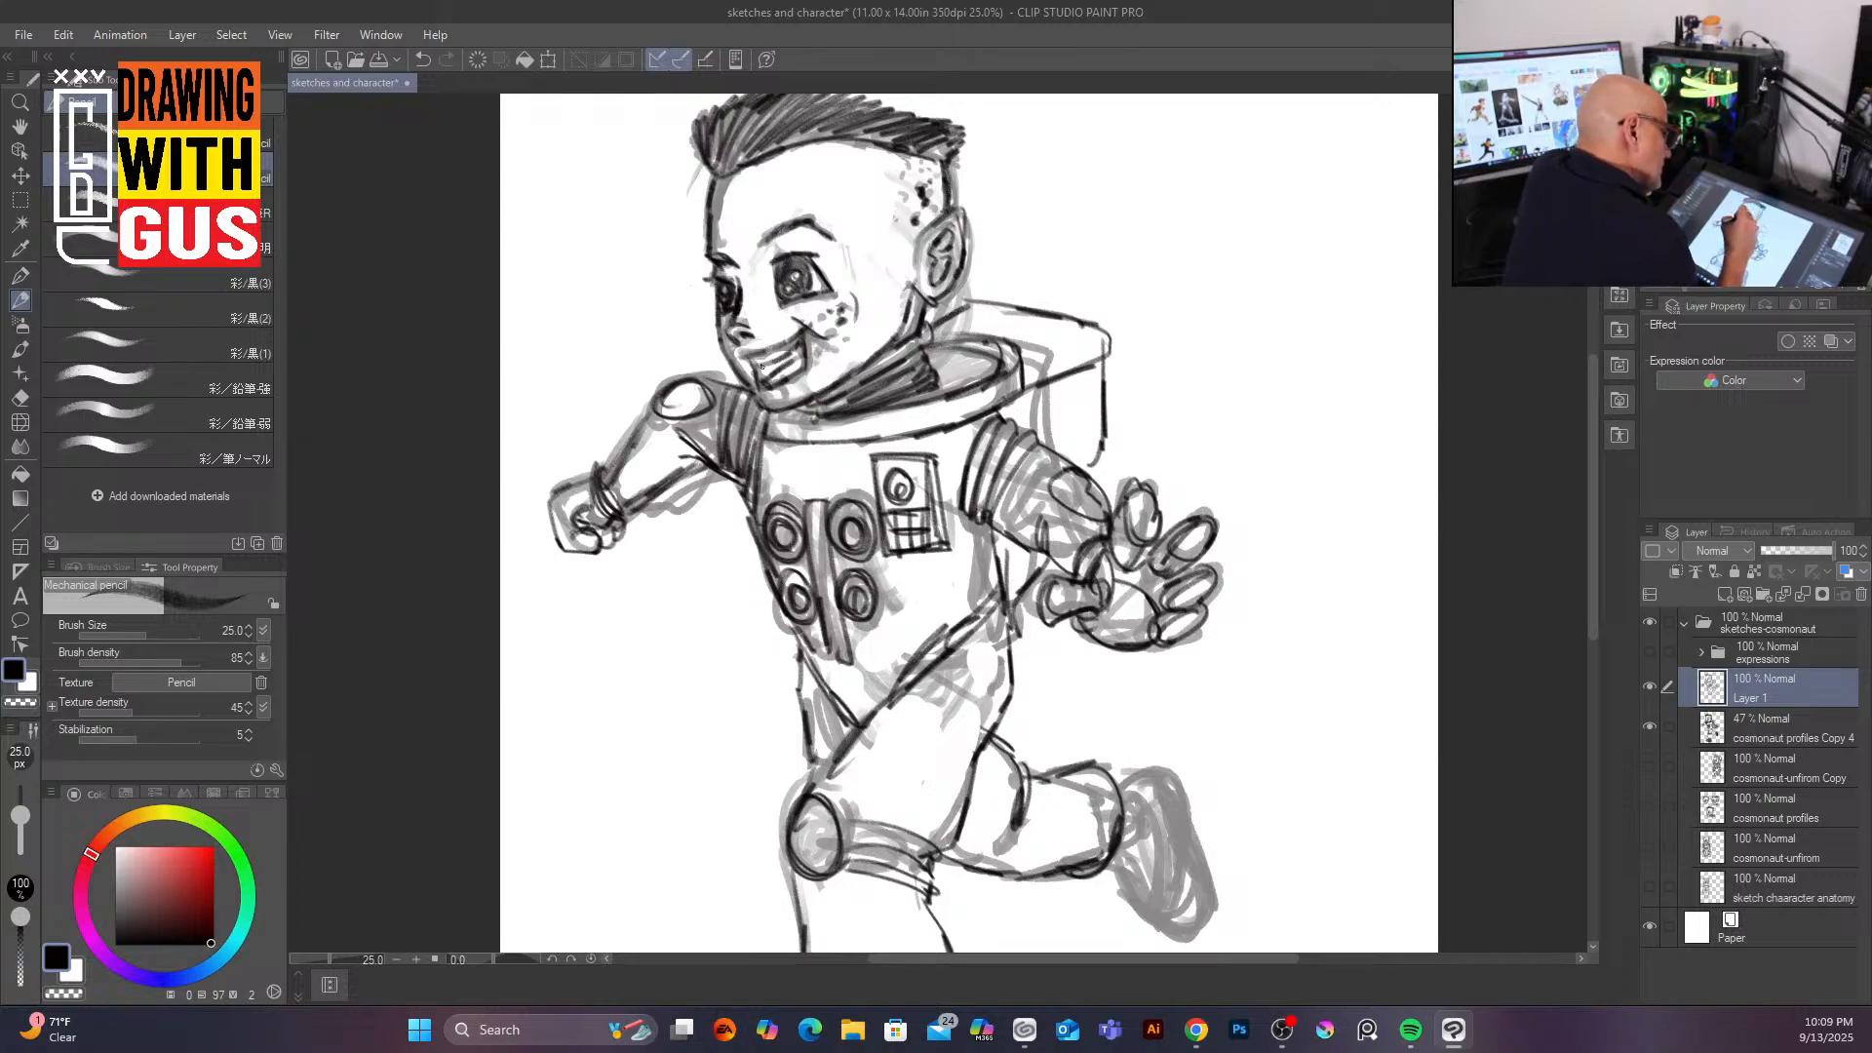
drag(775, 363, 791, 357)
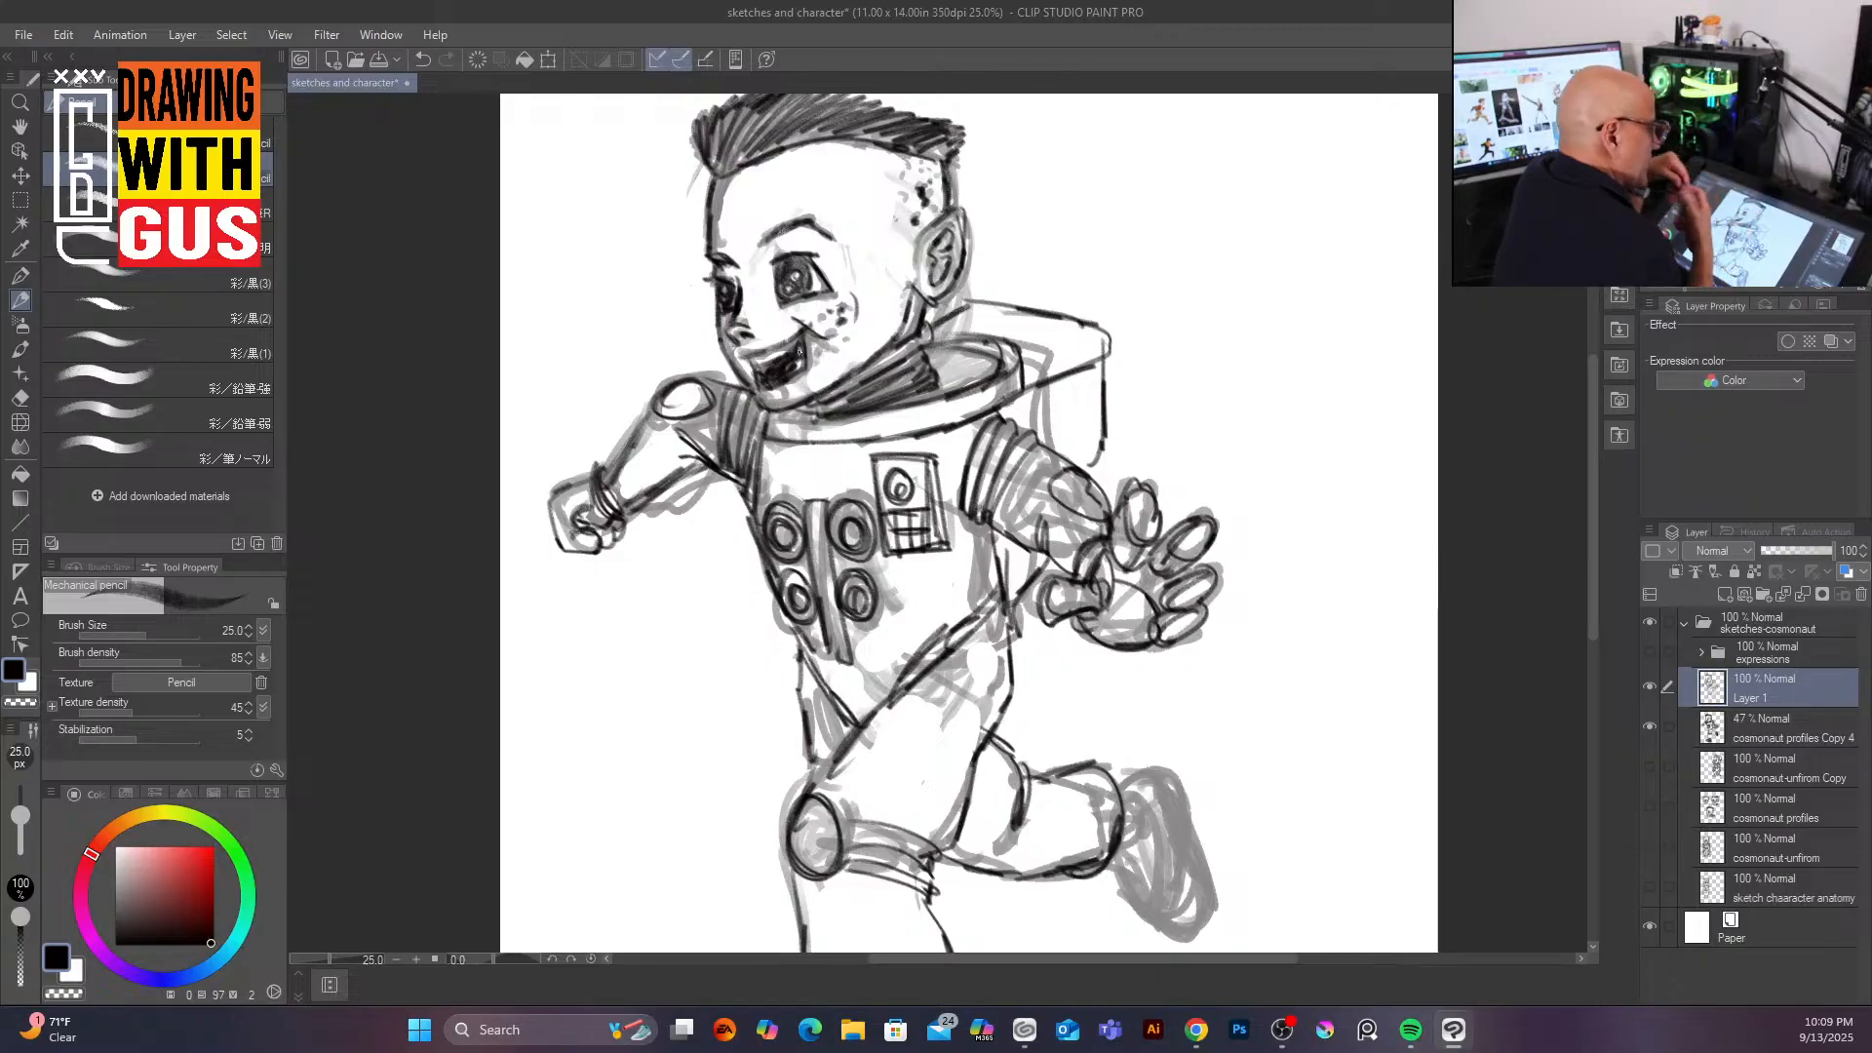
drag(792, 361, 788, 365)
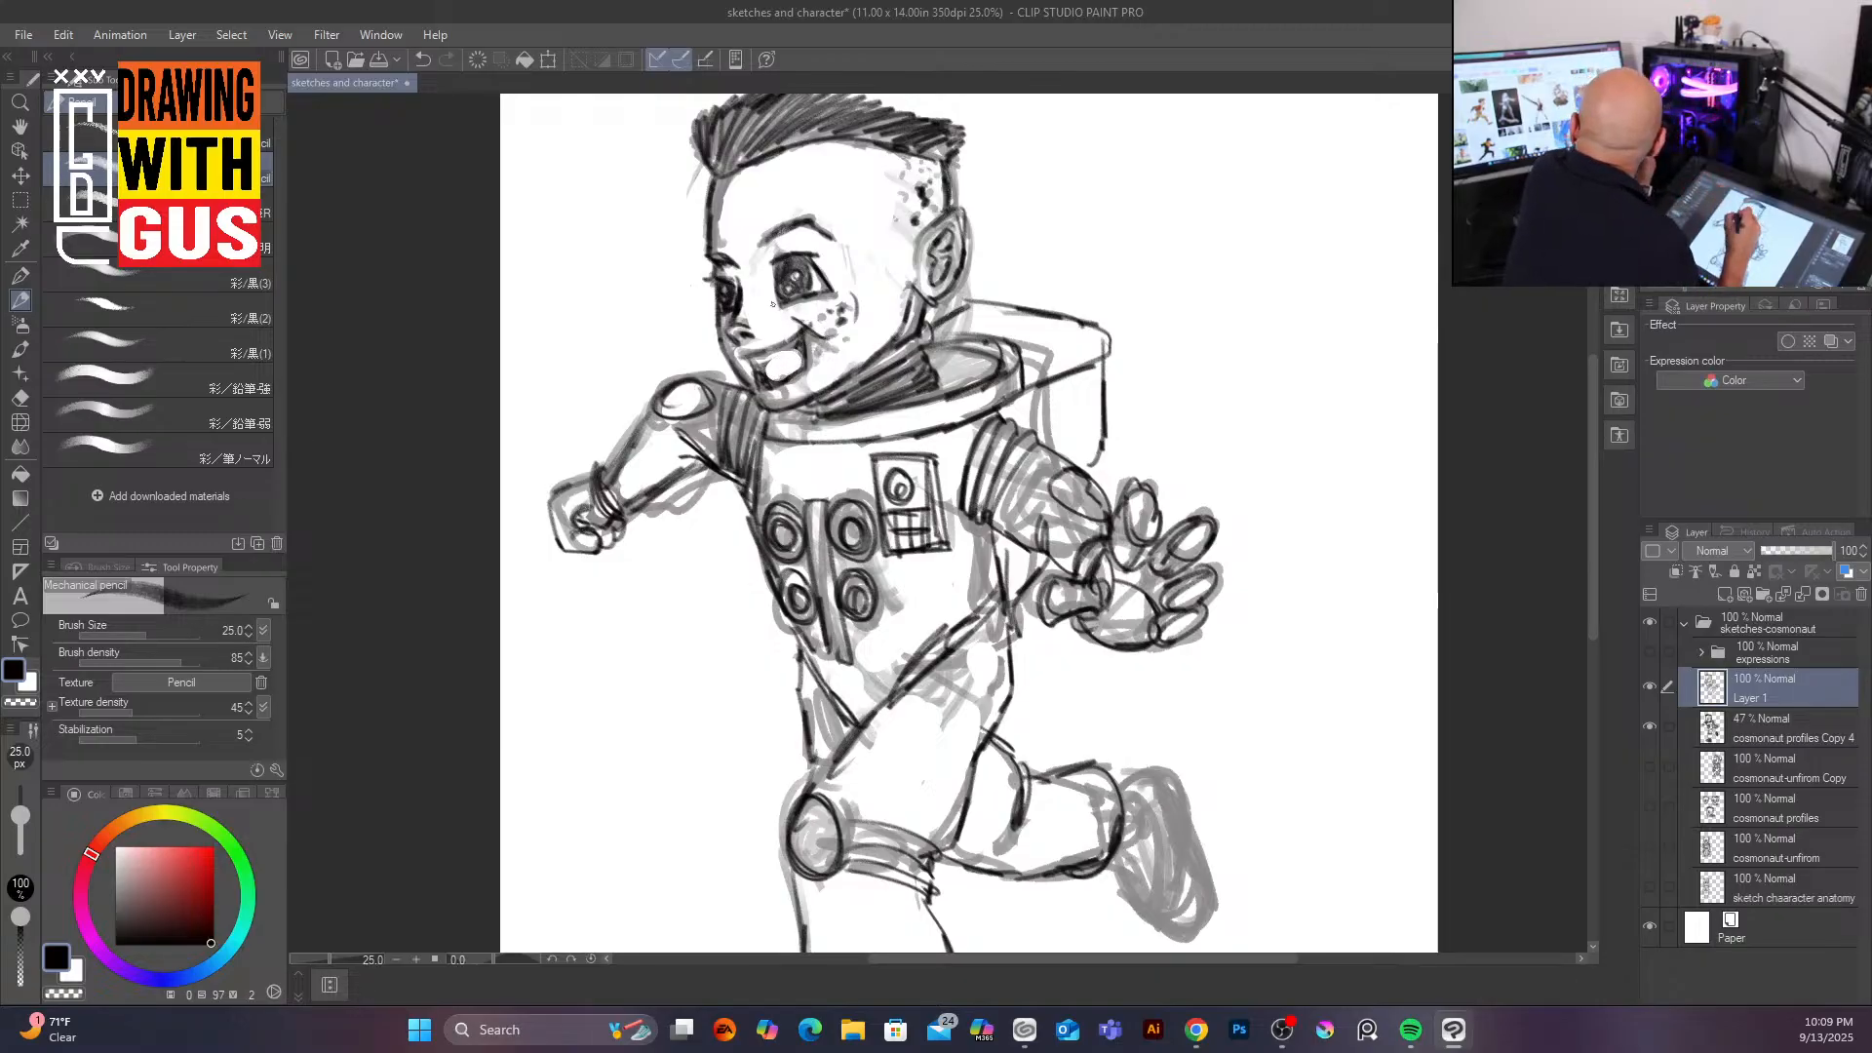
mouse_move(767, 366)
mouse_down()
mouse_move(799, 343)
mouse_move(767, 372)
mouse_up()
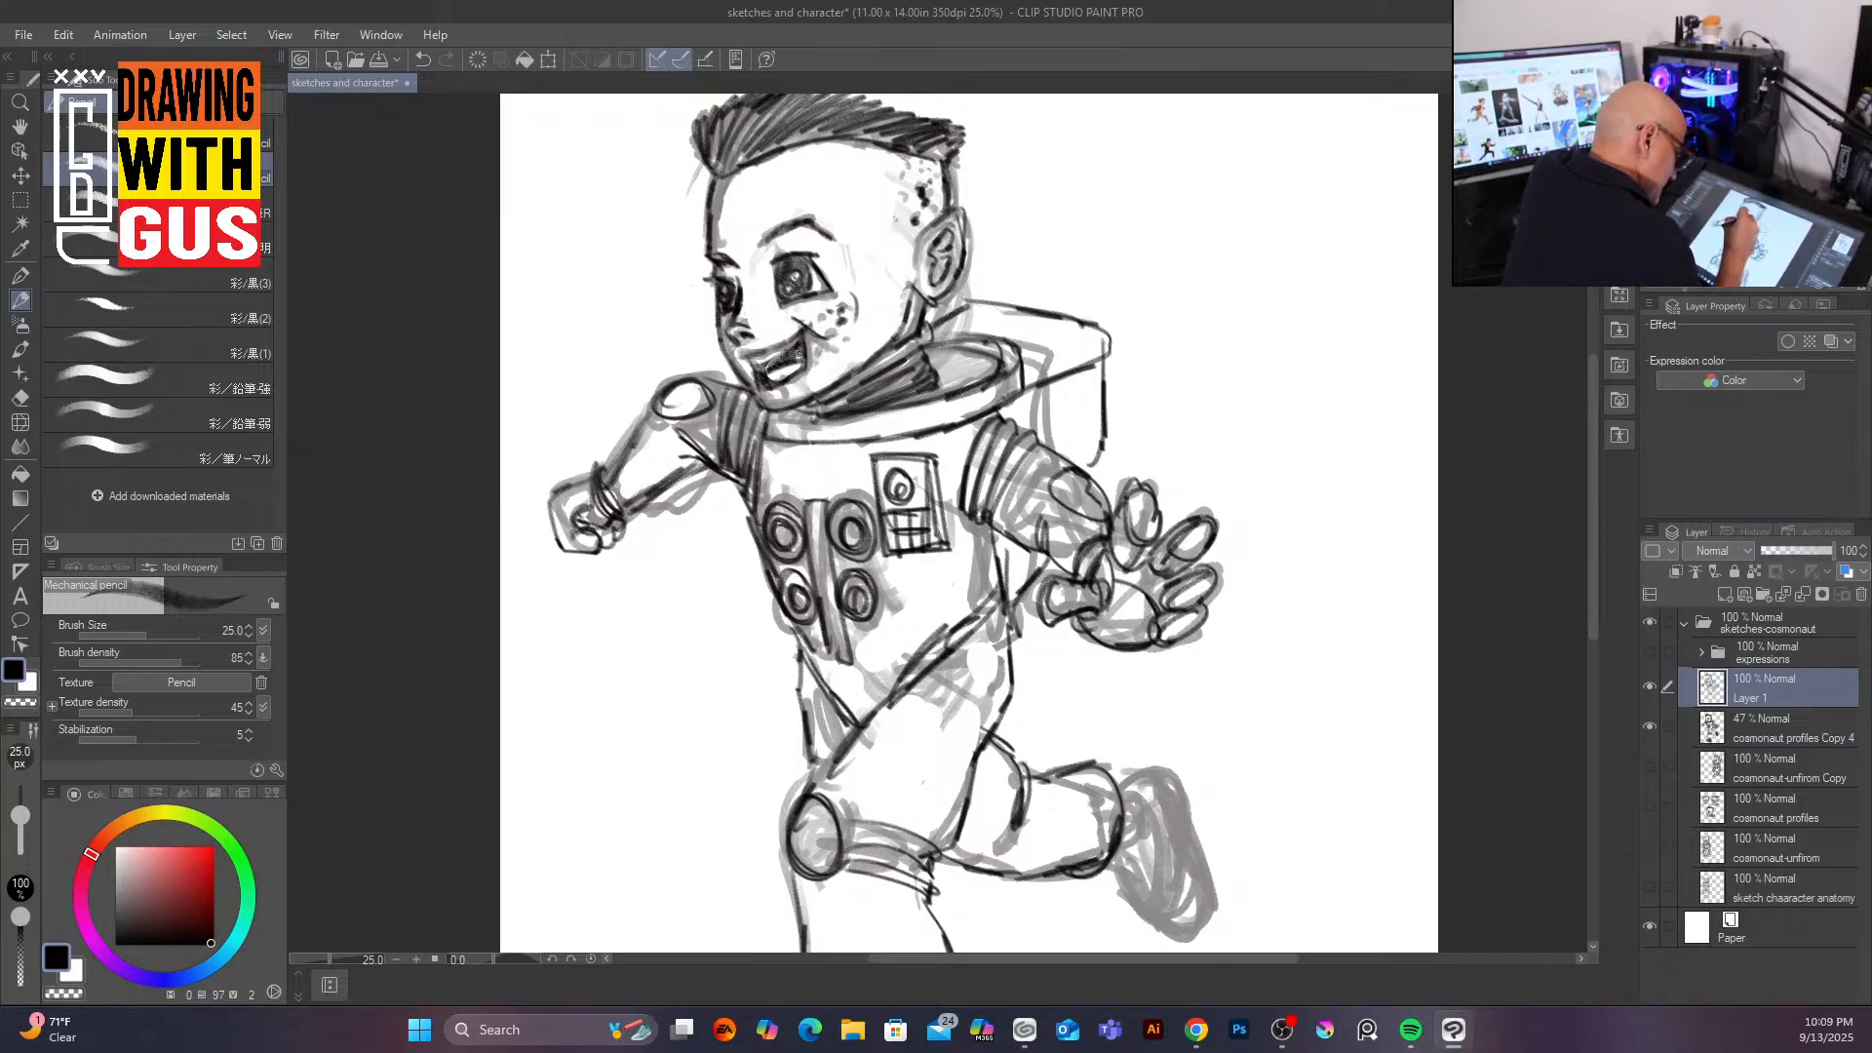
drag(812, 354, 800, 366)
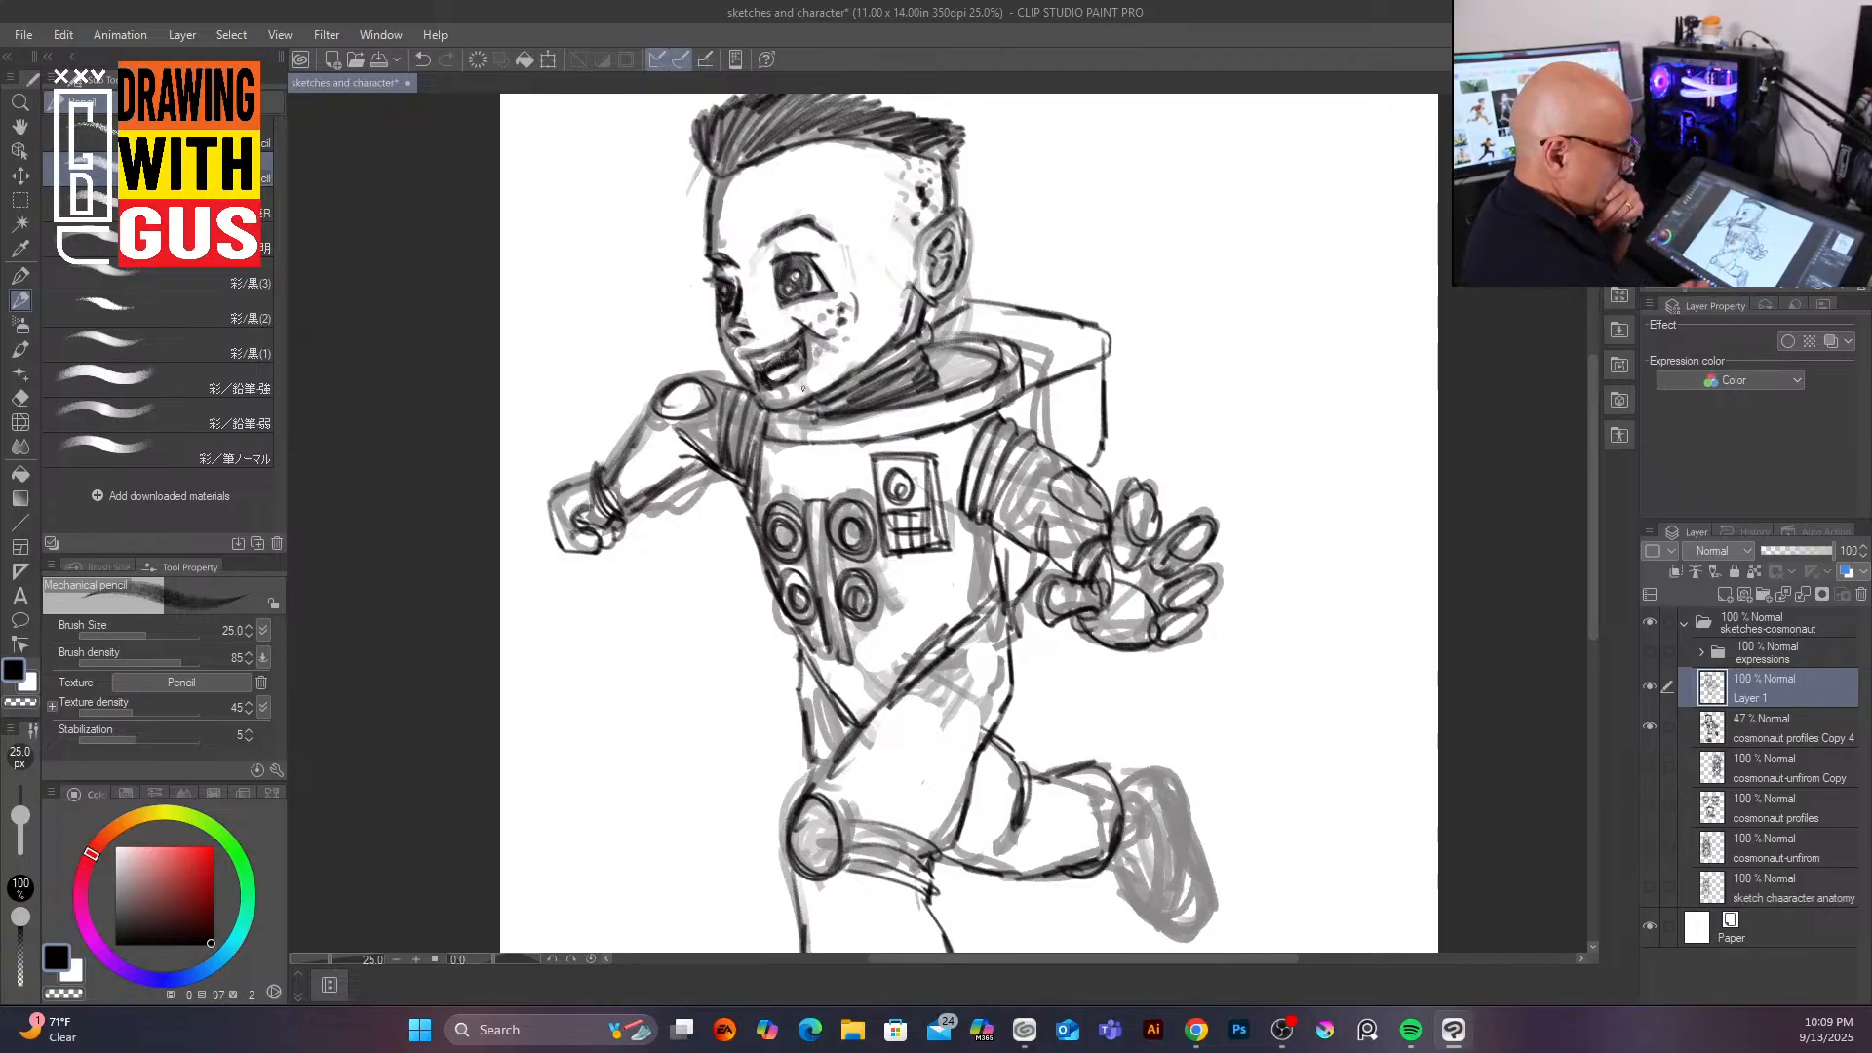
Step: Ink the raised rear boot with its sole and tread lines
drag(1593, 629, 1589, 663)
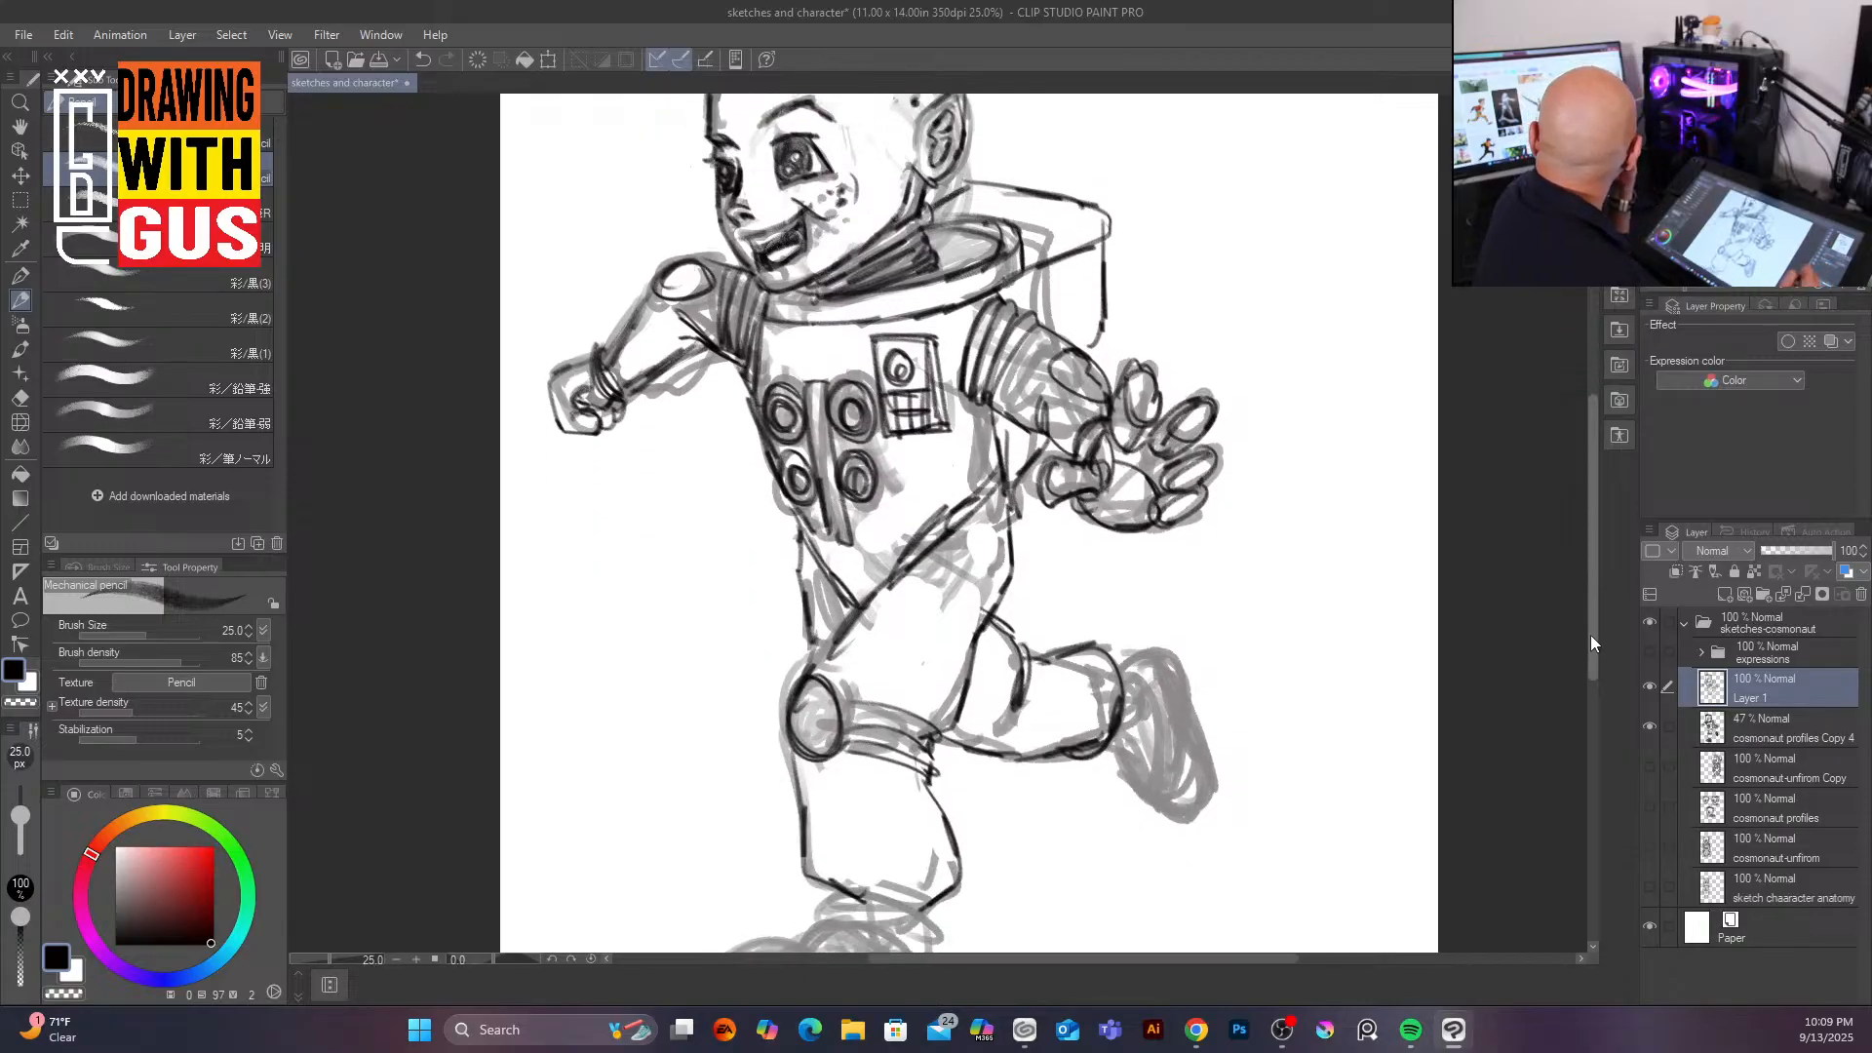
mouse_move(1117, 655)
mouse_down()
mouse_move(1188, 673)
mouse_move(1205, 784)
mouse_up()
mouse_move(1121, 739)
mouse_down()
mouse_move(1128, 822)
mouse_move(1178, 835)
mouse_move(1198, 809)
mouse_up()
mouse_move(1202, 738)
mouse_down()
mouse_move(1209, 821)
mouse_move(1141, 829)
mouse_move(1126, 795)
mouse_move(1193, 788)
mouse_move(1131, 810)
mouse_move(1190, 824)
mouse_up()
mouse_move(1121, 753)
mouse_down()
mouse_move(1194, 731)
mouse_move(1126, 778)
mouse_move(1192, 700)
mouse_move(1195, 724)
mouse_move(1130, 760)
mouse_up()
mouse_move(1122, 686)
mouse_down()
mouse_move(1154, 741)
mouse_move(1117, 770)
mouse_up()
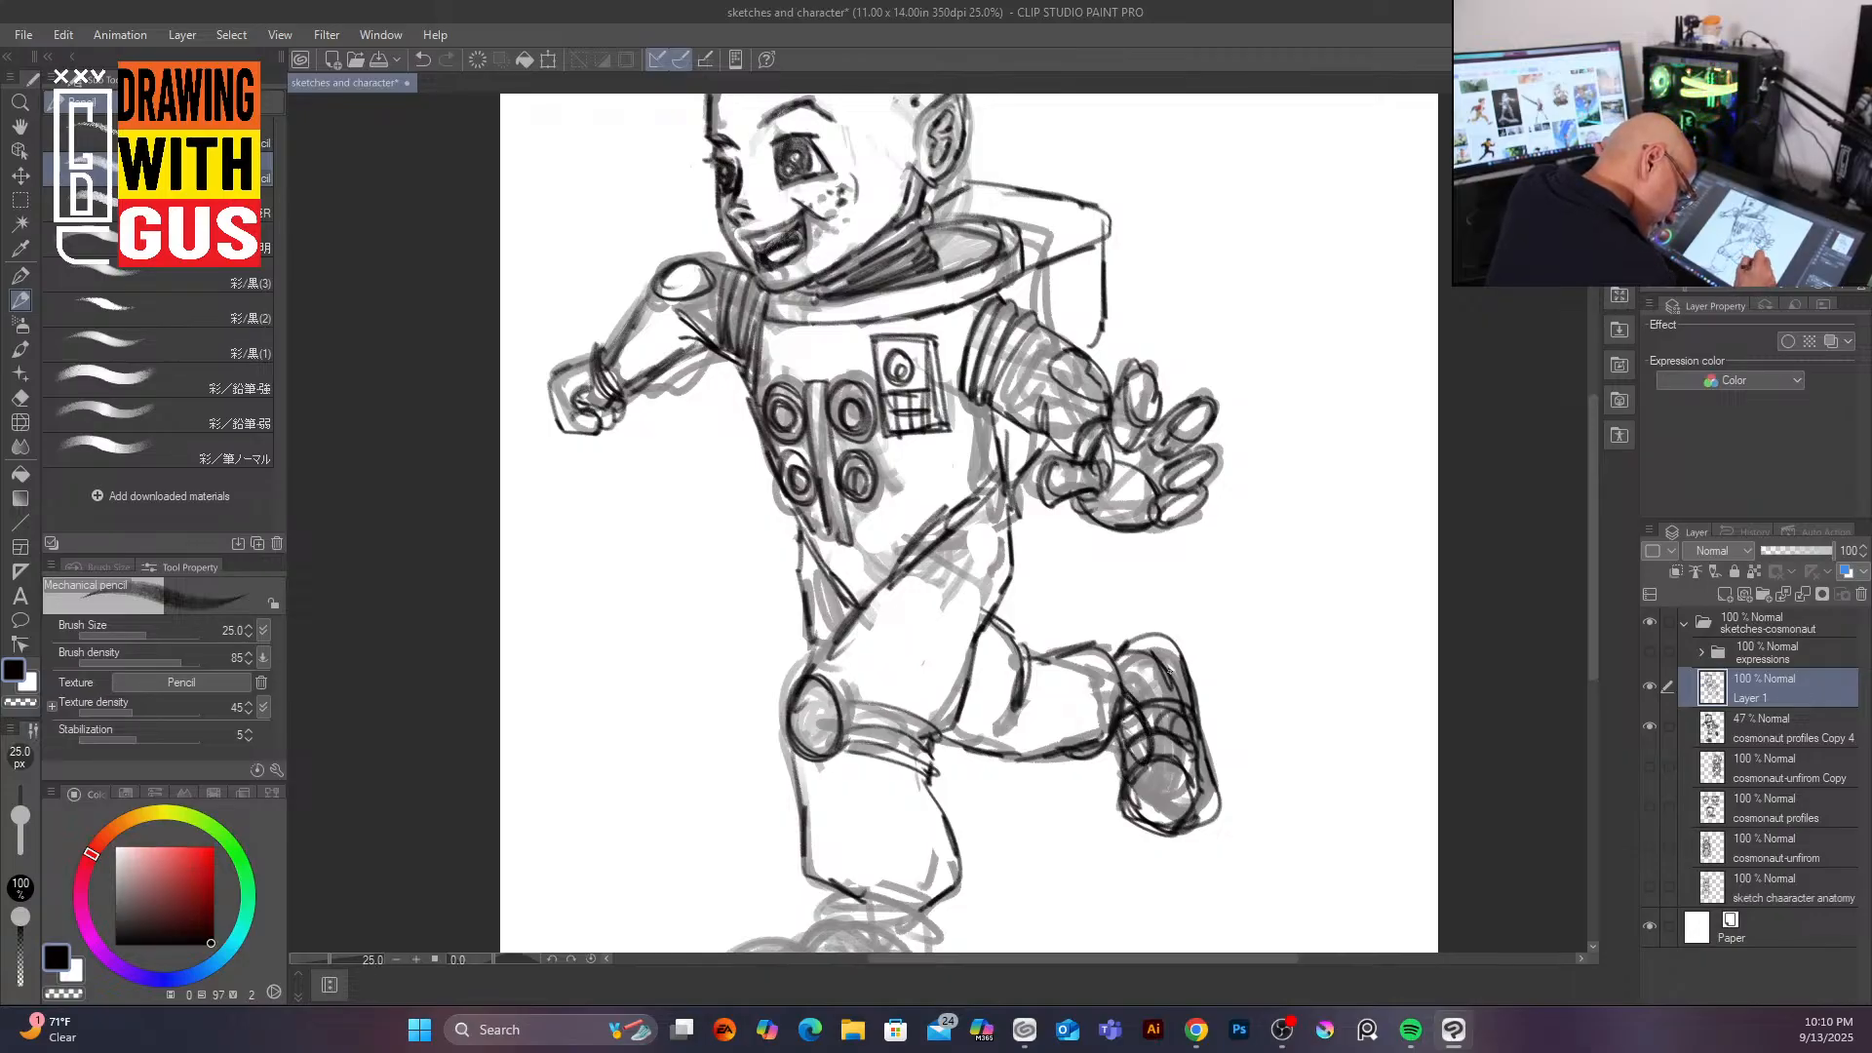
mouse_move(1136, 704)
mouse_down()
mouse_move(1116, 655)
mouse_move(1170, 634)
mouse_move(1169, 663)
mouse_up()
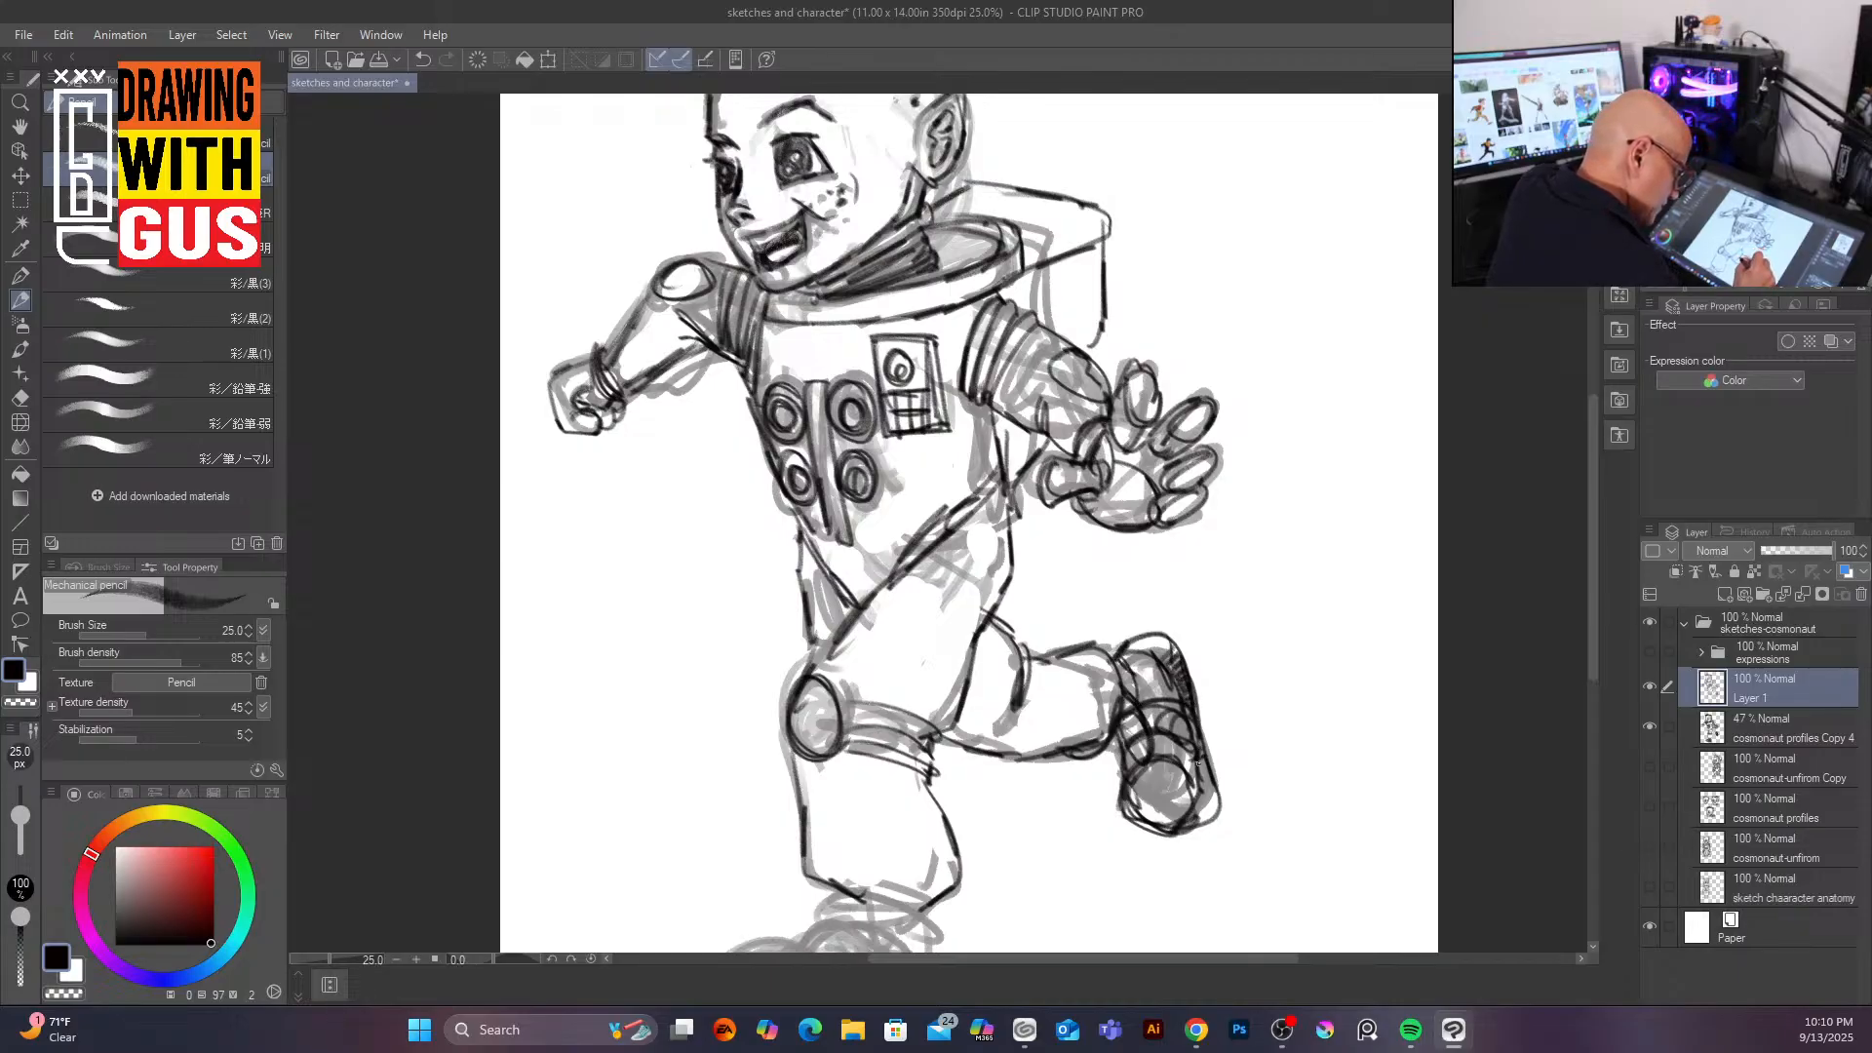
drag(1213, 782, 1200, 811)
drag(1159, 645, 1130, 644)
Step: Ink the front boot planted at the bottom of the figure
mouse_move(1593, 655)
mouse_down()
mouse_move(1583, 727)
mouse_move(1590, 675)
mouse_up()
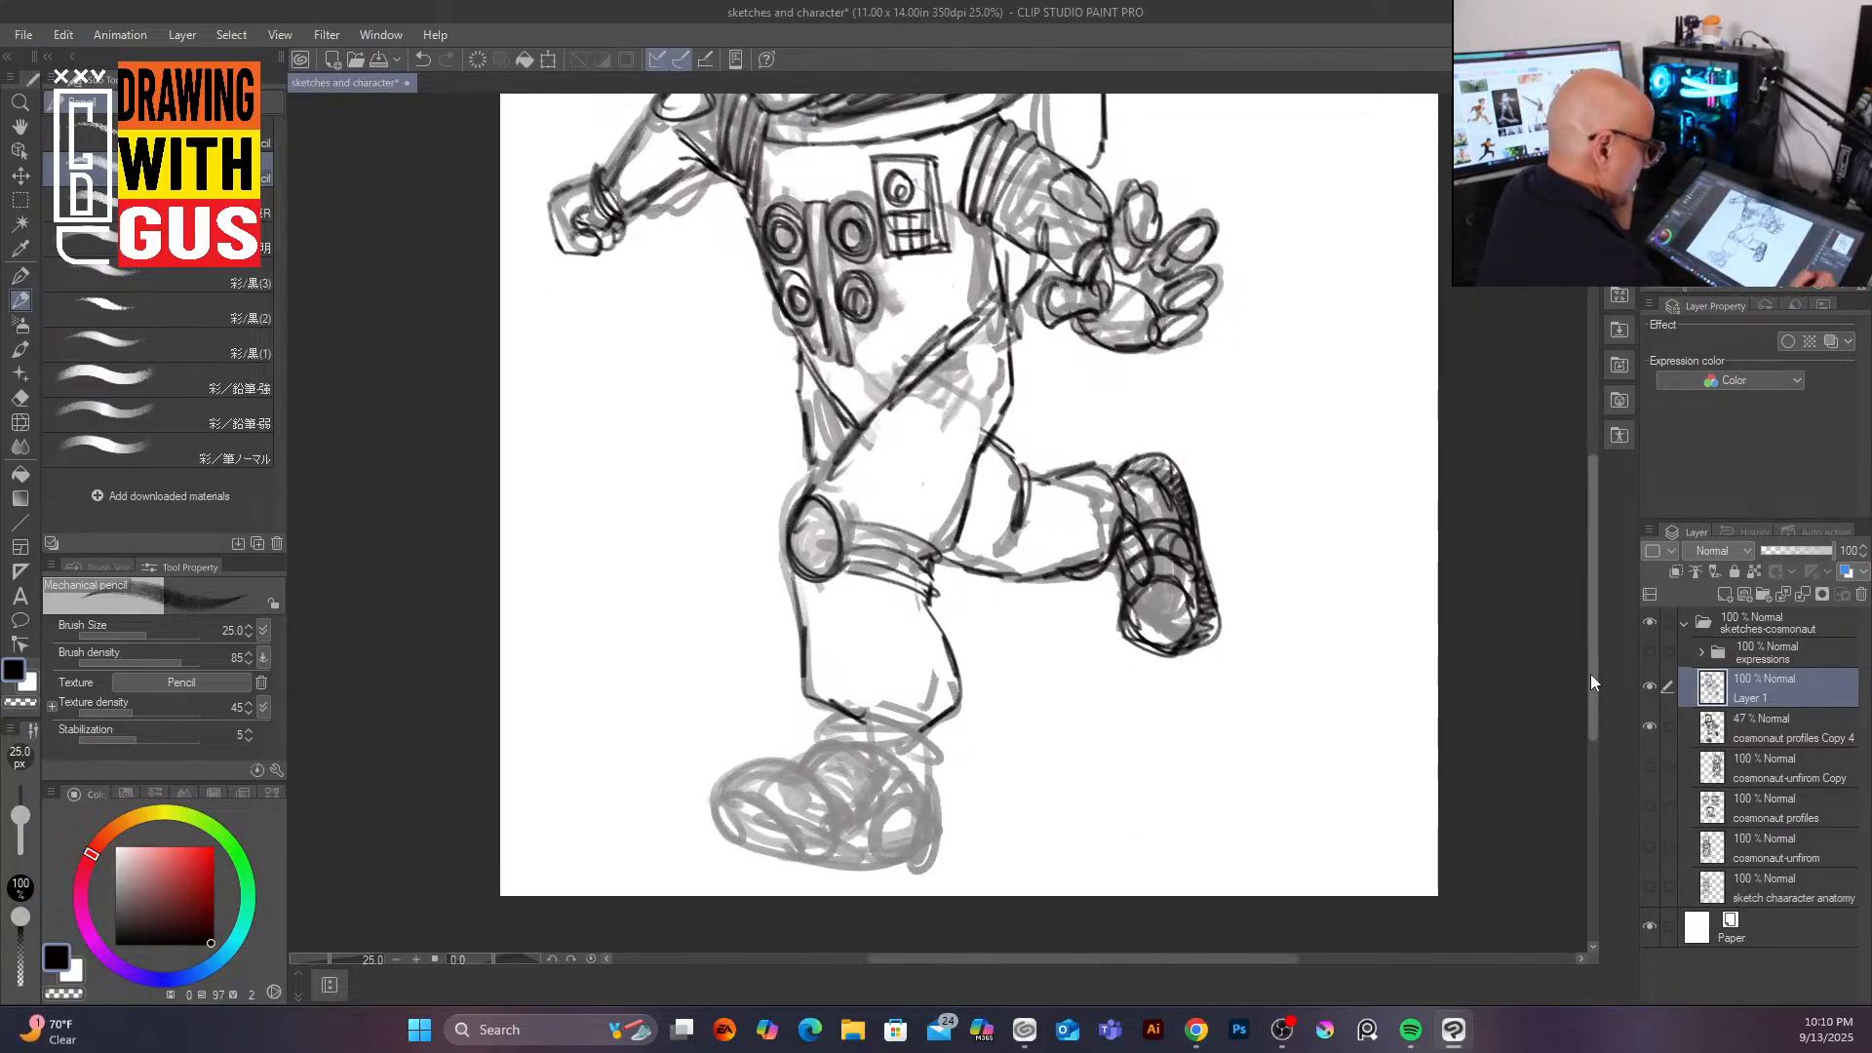
mouse_move(828, 729)
mouse_down()
mouse_move(883, 734)
mouse_move(818, 744)
mouse_move(882, 758)
mouse_move(864, 717)
mouse_move(922, 737)
mouse_move(918, 760)
mouse_move(923, 720)
mouse_move(928, 781)
mouse_move(743, 755)
mouse_move(720, 824)
mouse_move(777, 754)
mouse_move(835, 804)
mouse_move(846, 856)
mouse_up()
mouse_move(726, 823)
mouse_down()
mouse_move(766, 813)
mouse_move(848, 862)
mouse_move(762, 818)
mouse_move(736, 845)
mouse_move(787, 847)
mouse_move(750, 819)
mouse_move(807, 814)
mouse_move(744, 851)
mouse_move(914, 854)
mouse_up()
mouse_move(947, 780)
mouse_down()
mouse_move(942, 857)
mouse_move(933, 790)
mouse_move(862, 846)
mouse_move(926, 790)
mouse_move(940, 810)
mouse_move(888, 855)
mouse_move(934, 804)
mouse_move(898, 853)
mouse_move(933, 855)
mouse_up()
mouse_move(831, 743)
mouse_down()
mouse_move(878, 753)
mouse_move(840, 808)
mouse_up()
mouse_move(878, 766)
mouse_down()
mouse_move(839, 808)
mouse_move(863, 793)
mouse_move(869, 721)
mouse_move(766, 772)
mouse_move(794, 767)
mouse_move(841, 846)
mouse_move(794, 839)
mouse_move(881, 866)
mouse_up()
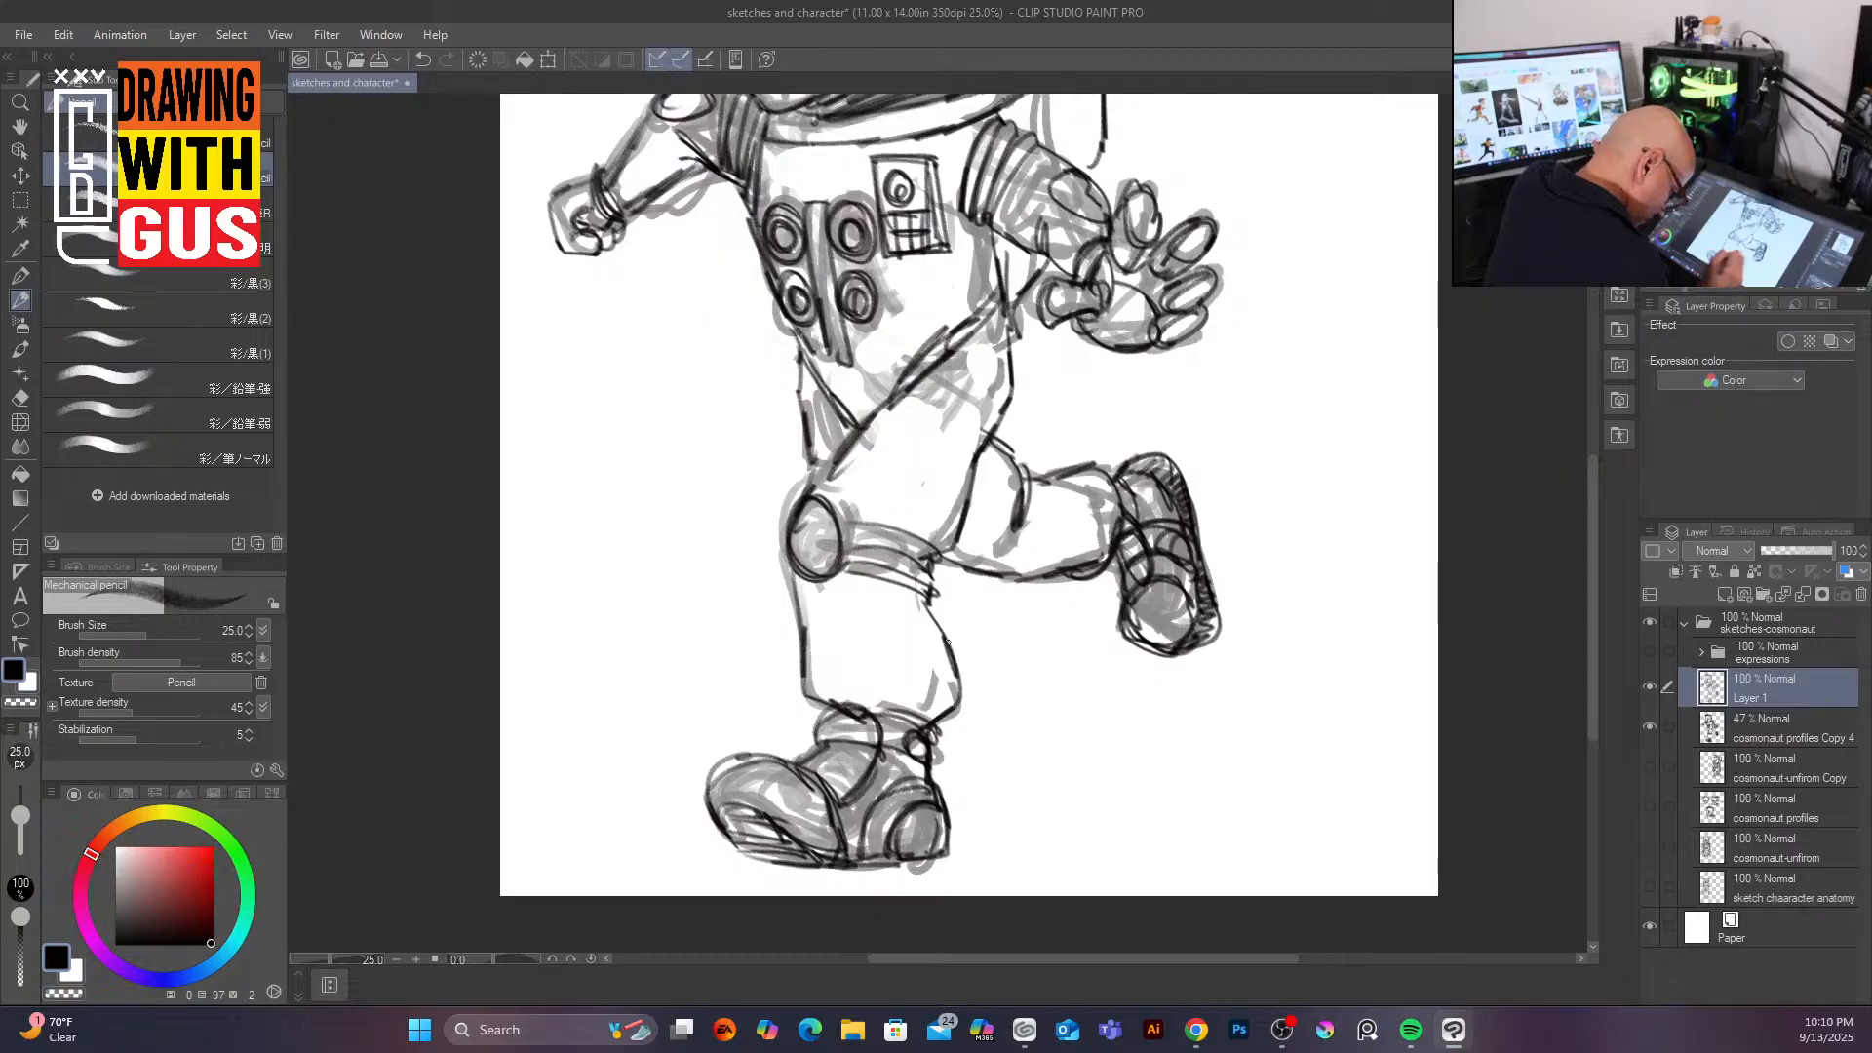
drag(873, 712, 920, 751)
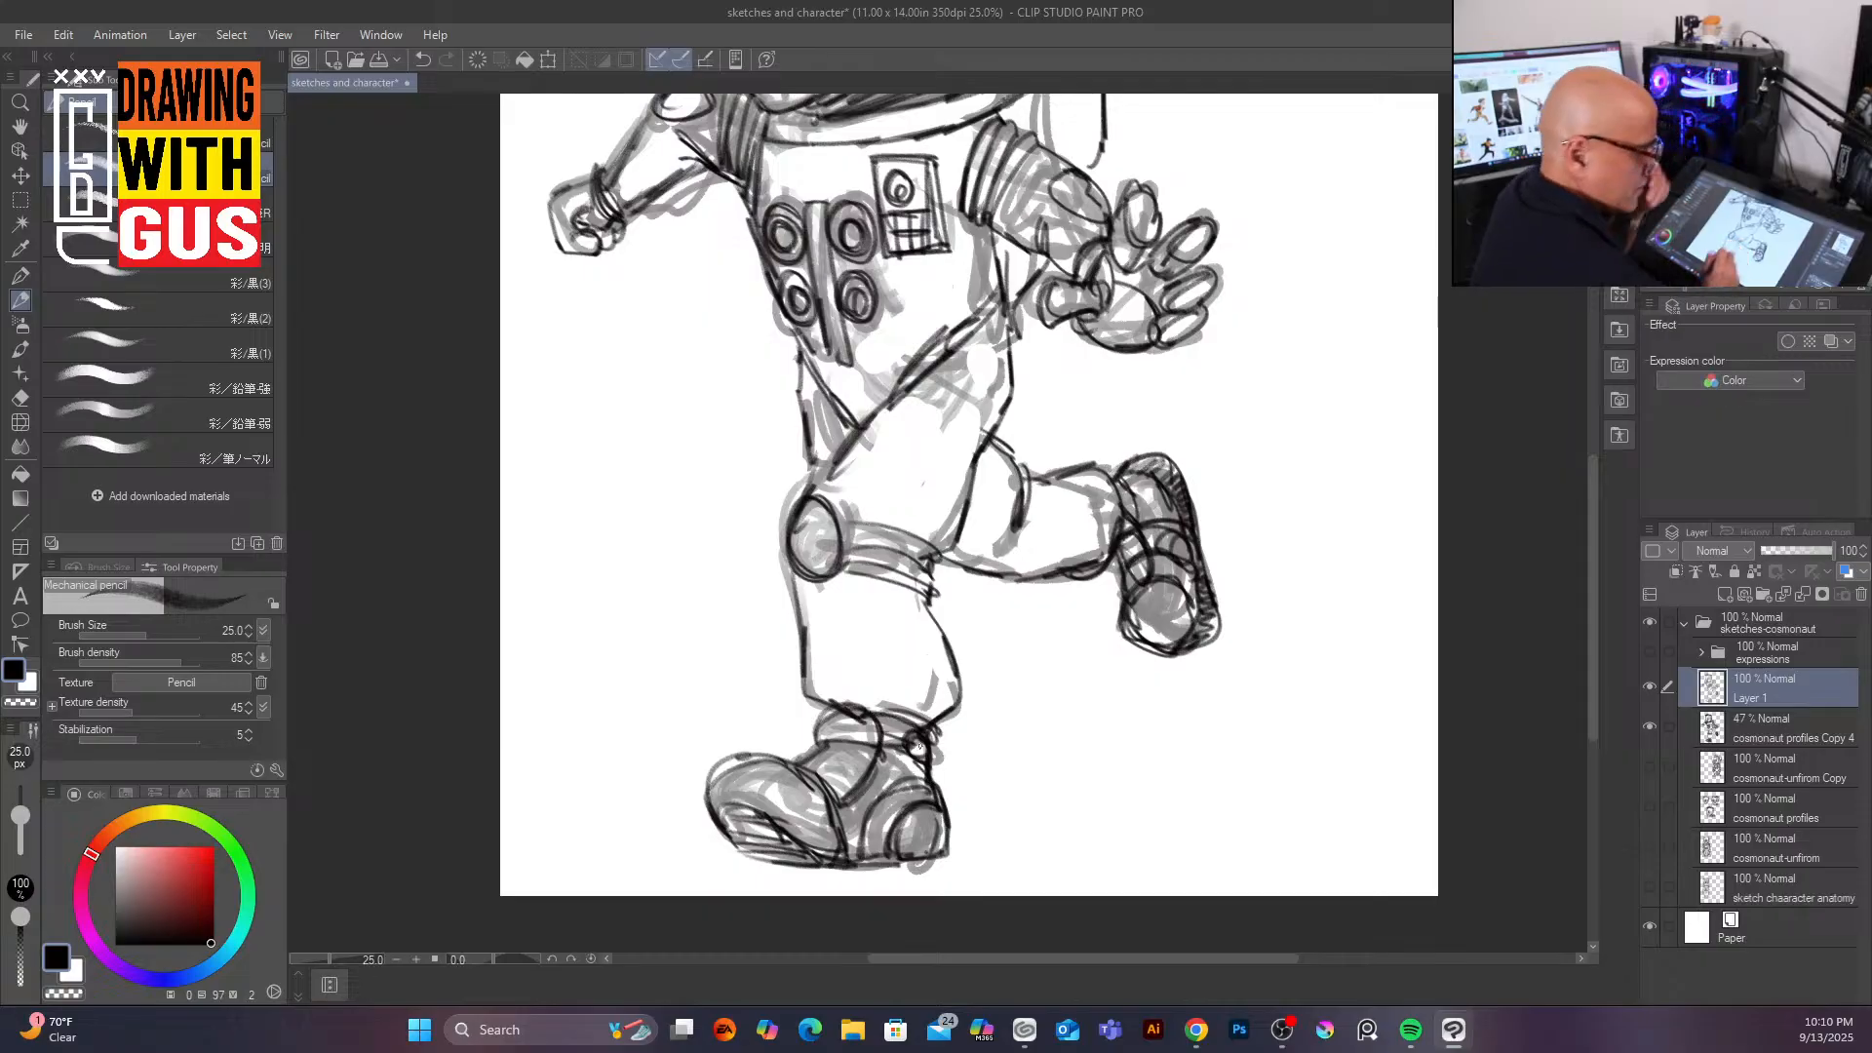
Step: Delete the 47% cosmonaut profiles Copy 4 sketch layer
click(1792, 726)
click(1861, 594)
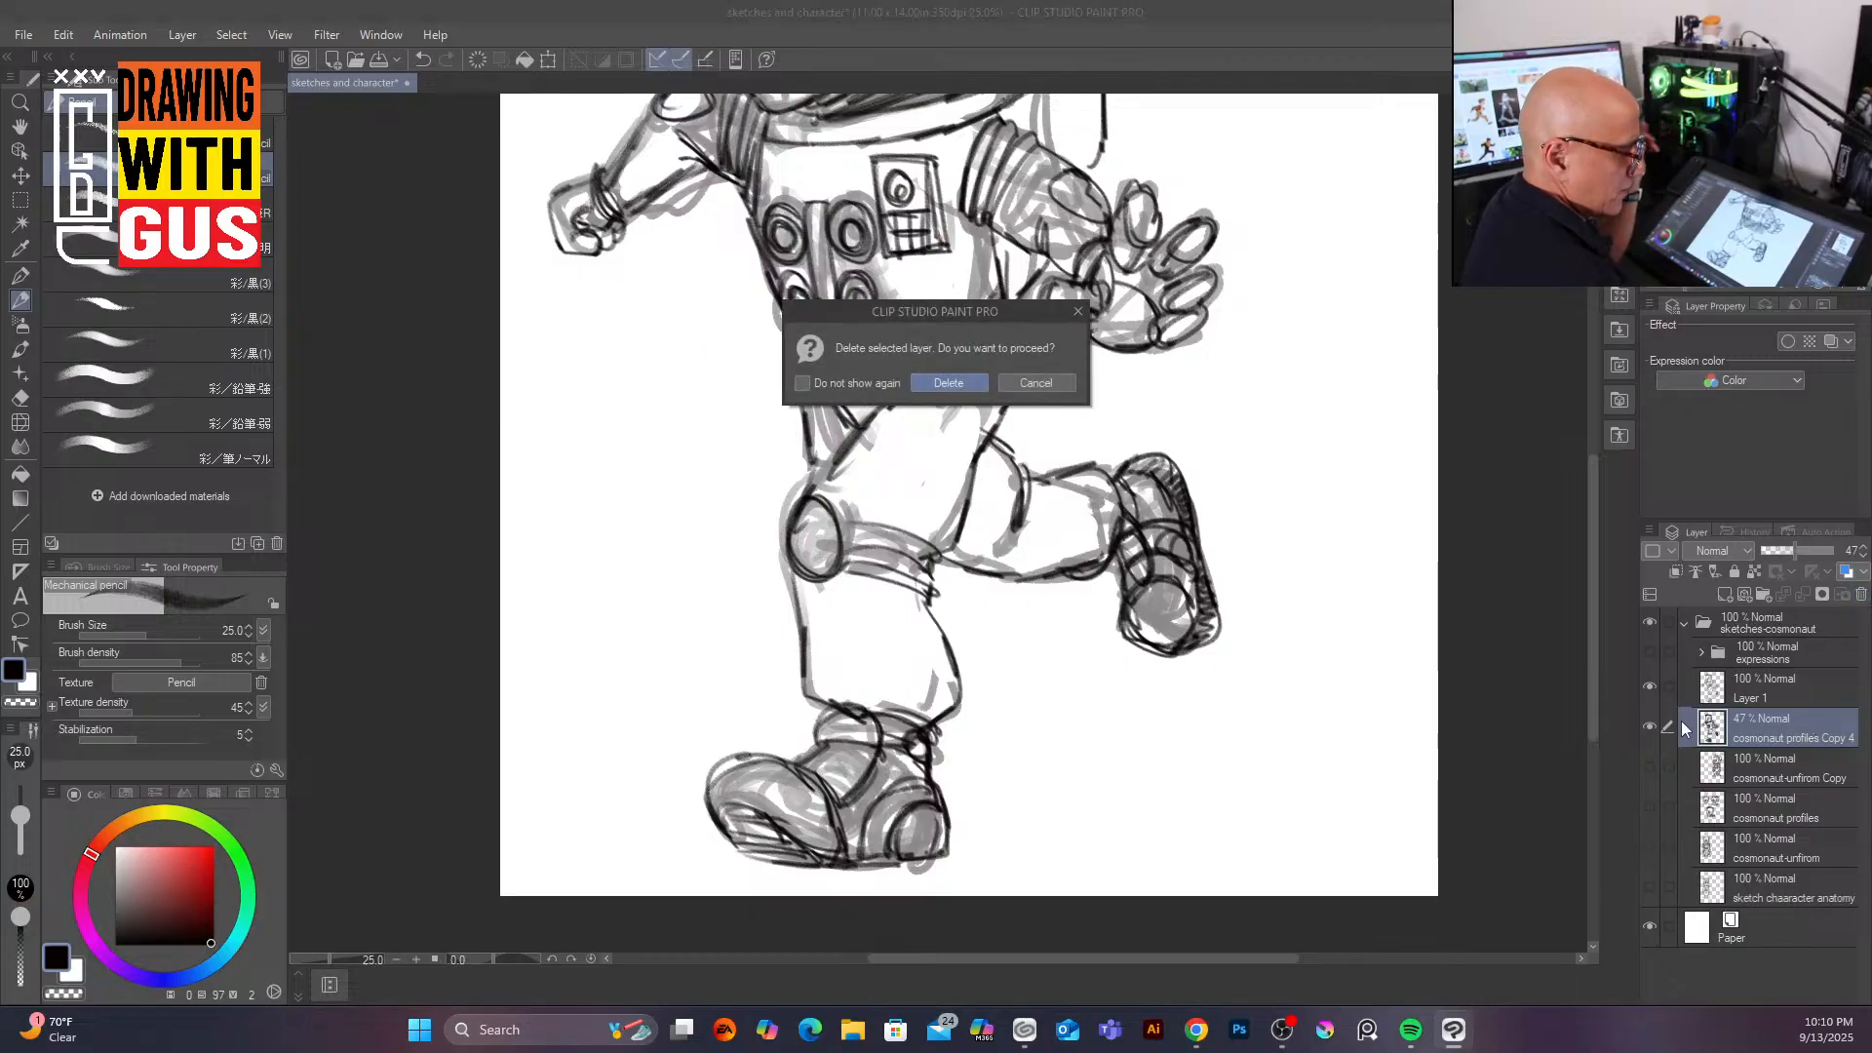
click(949, 383)
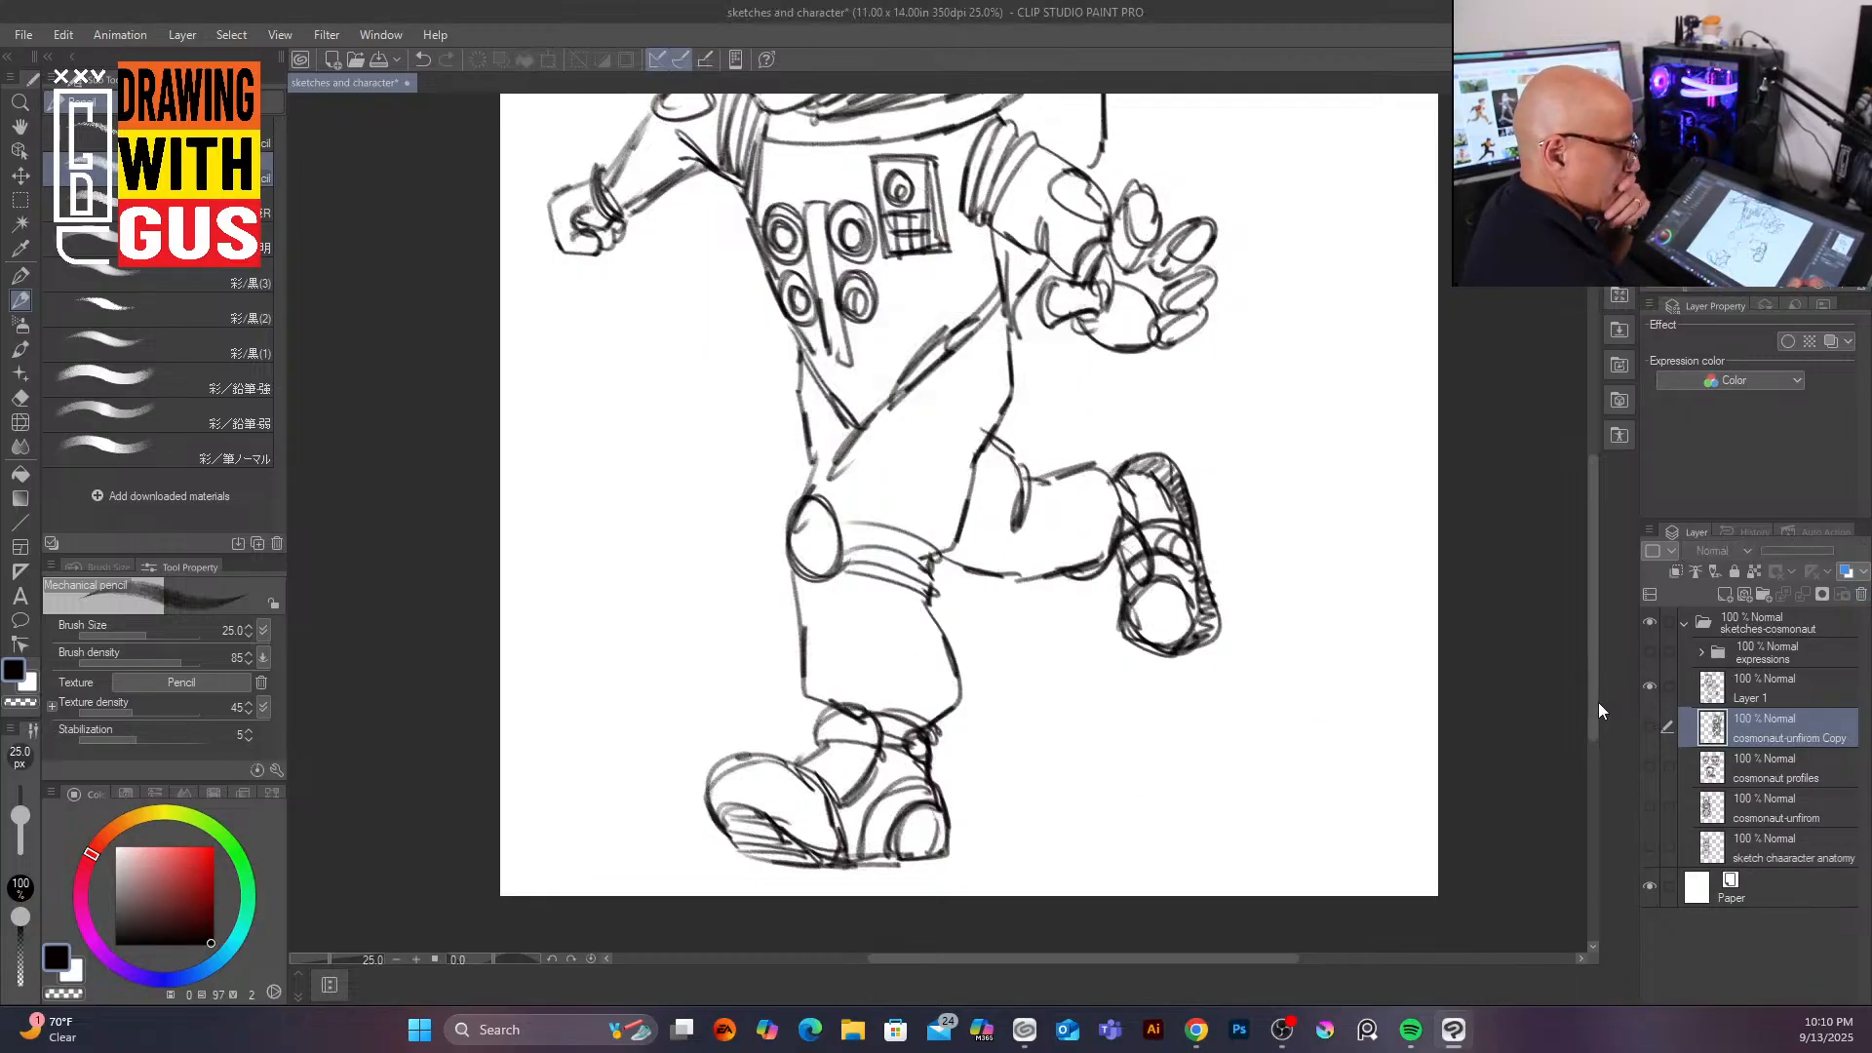
Step: Select Layer 1 and ink the rear arm's forearm and sleeve lines near the fist
scroll(1599, 700, up, 5)
scroll(1600, 643, down, 3)
scroll(1602, 639, up, 3)
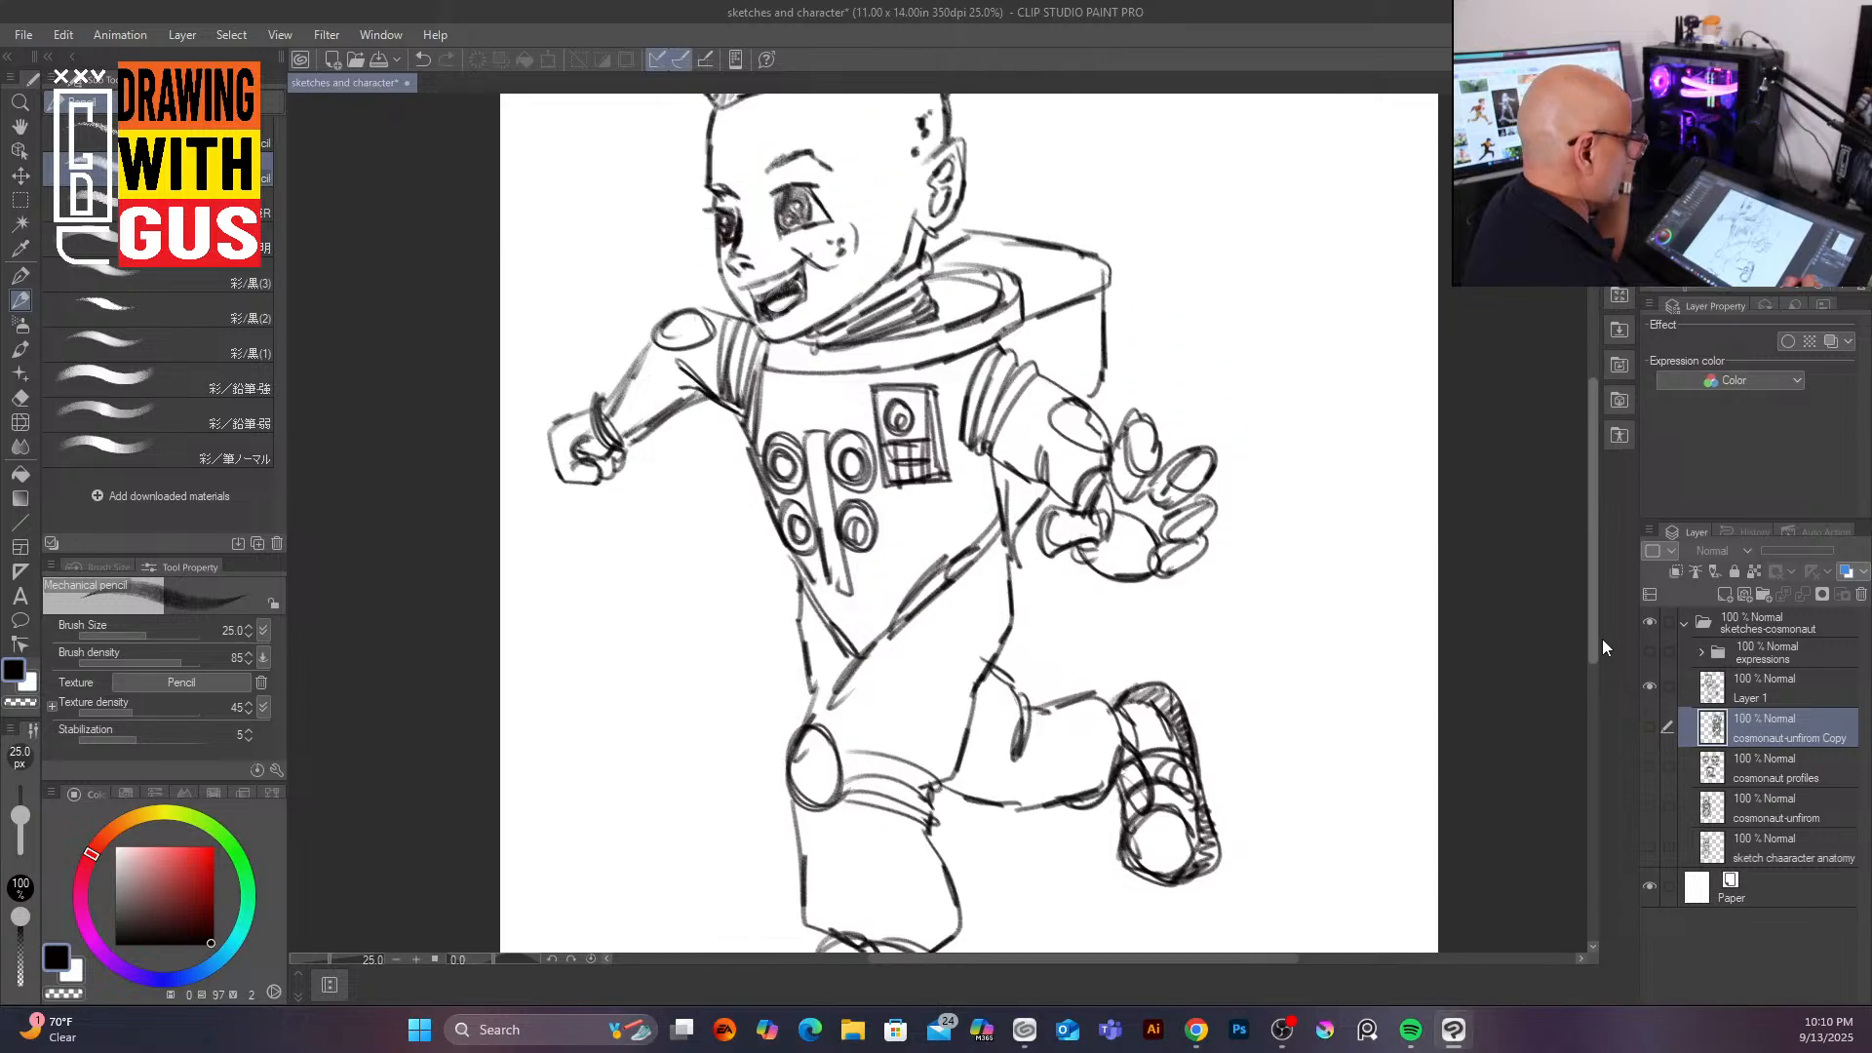
drag(1601, 605, 1601, 602)
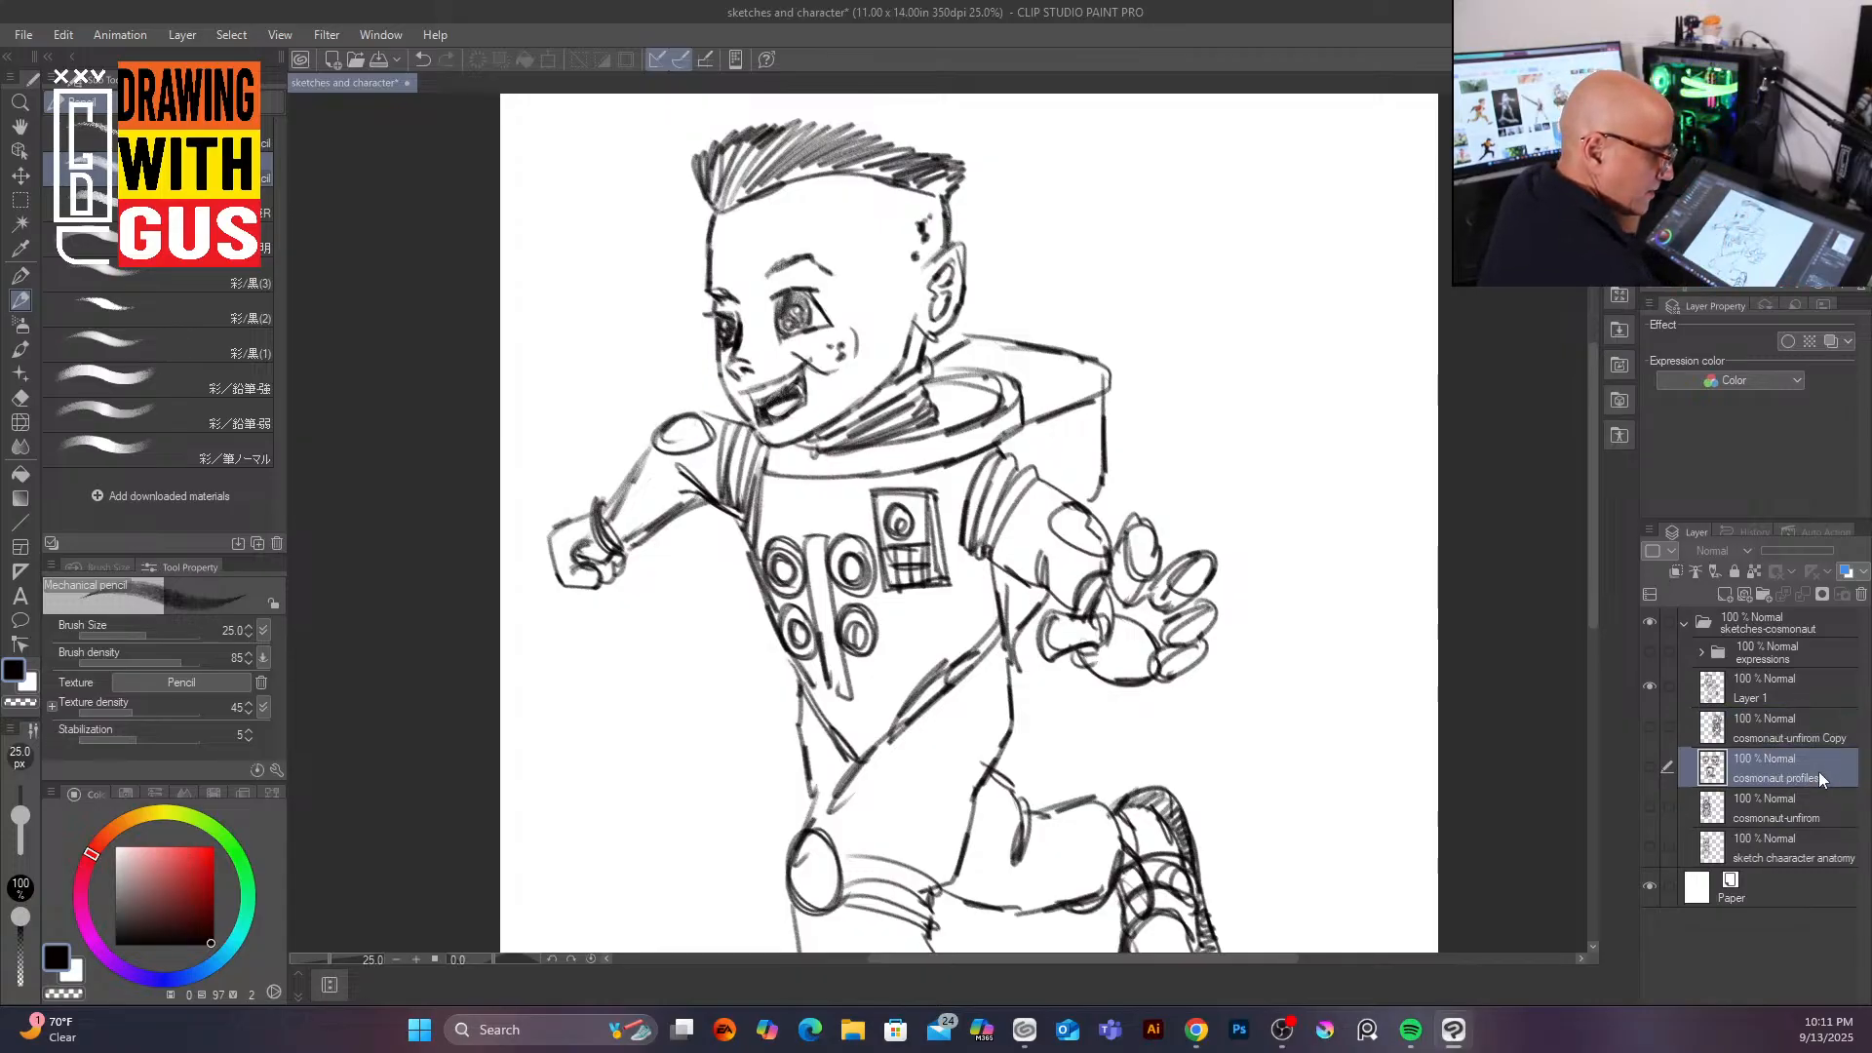
click(1819, 691)
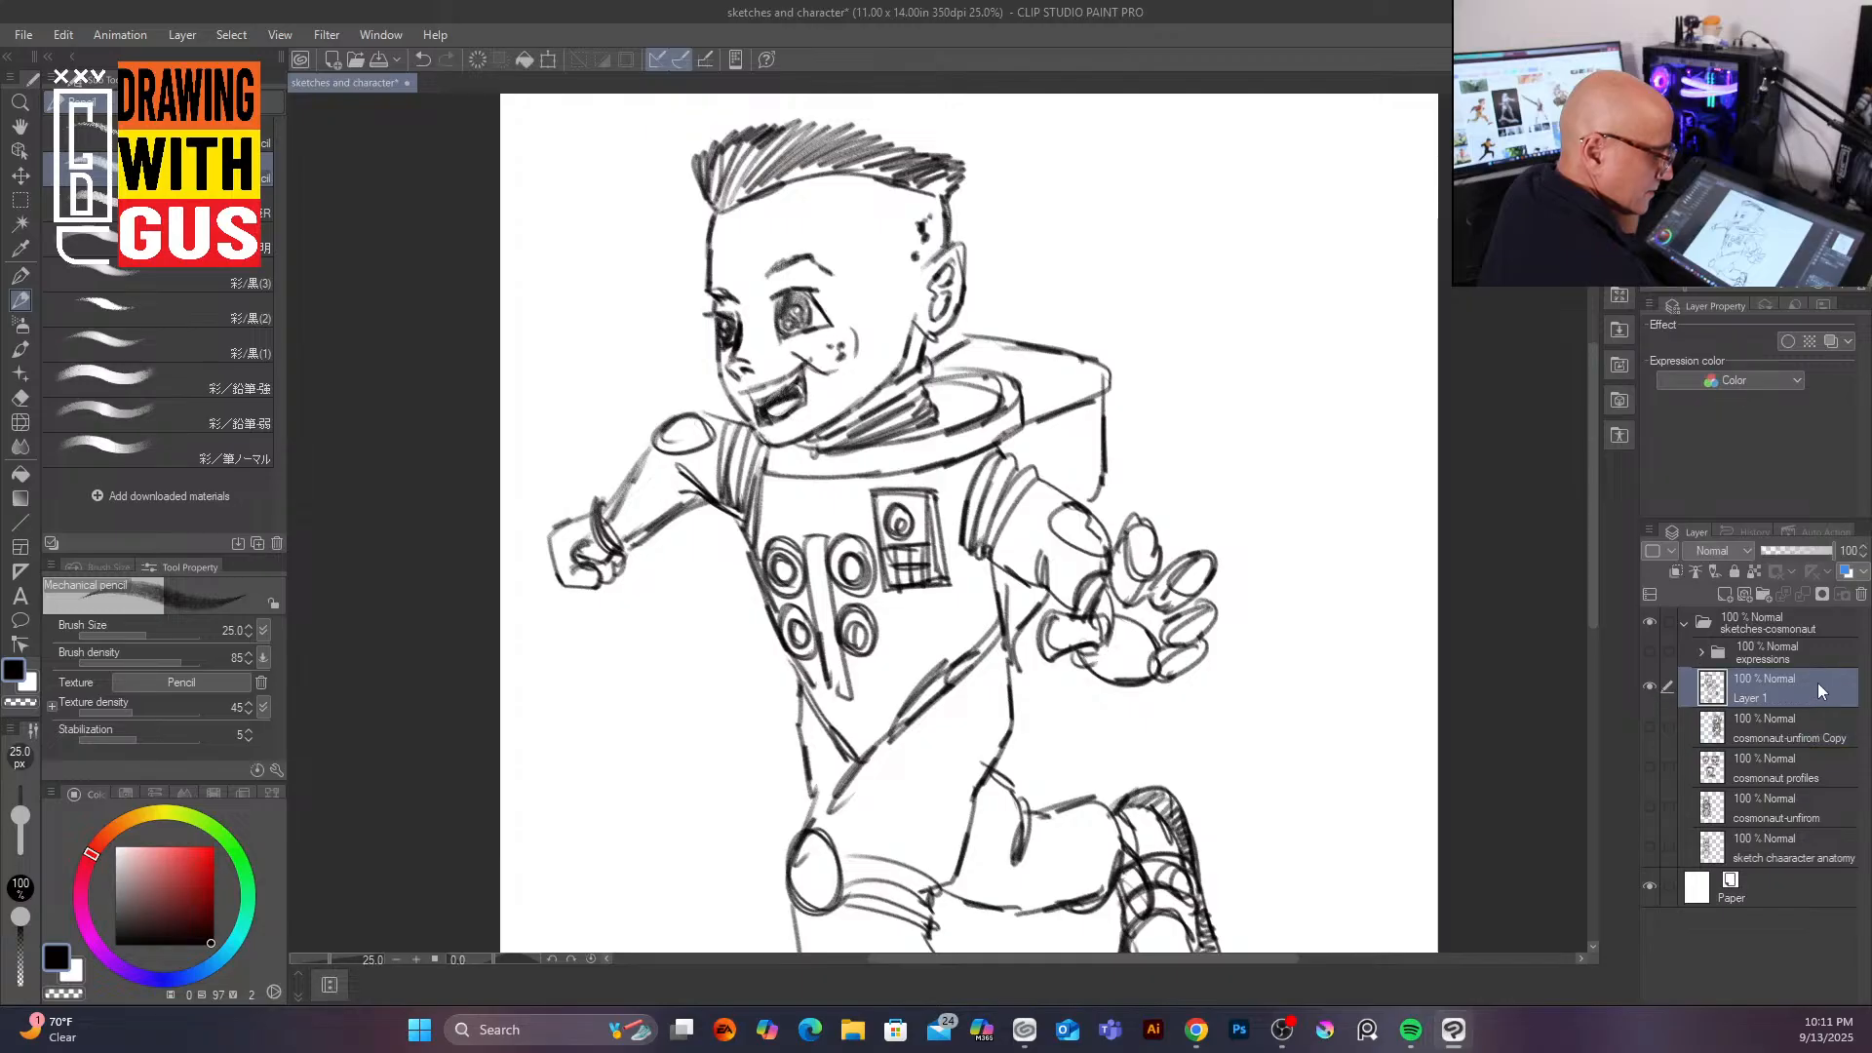
mouse_move(711, 418)
mouse_down()
mouse_move(701, 485)
mouse_move(617, 496)
mouse_up()
drag(706, 494, 639, 533)
mouse_move(700, 420)
mouse_down()
mouse_move(663, 454)
mouse_move(726, 408)
mouse_move(659, 451)
mouse_move(679, 445)
mouse_move(699, 489)
mouse_move(686, 517)
mouse_up()
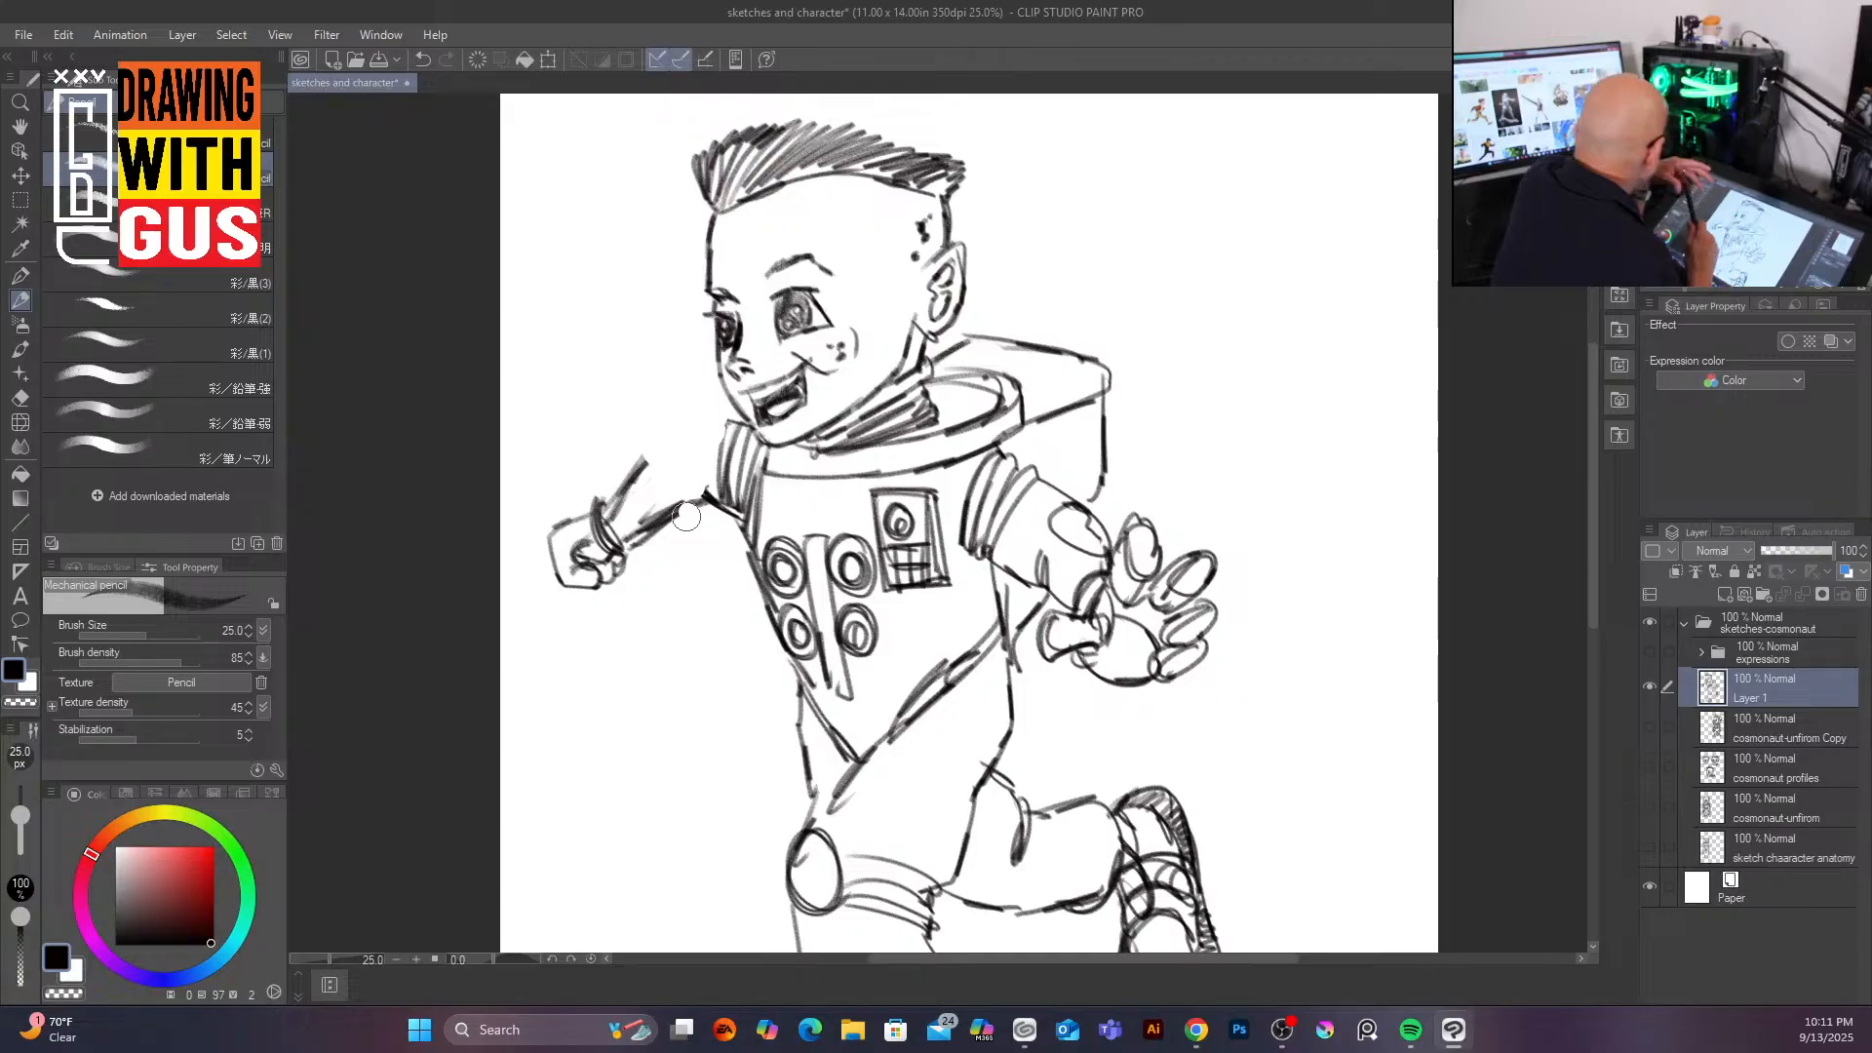
mouse_move(603, 503)
mouse_down()
mouse_move(628, 452)
mouse_move(598, 516)
mouse_move(555, 531)
mouse_move(558, 571)
mouse_move(629, 568)
mouse_move(598, 518)
mouse_move(601, 558)
mouse_up()
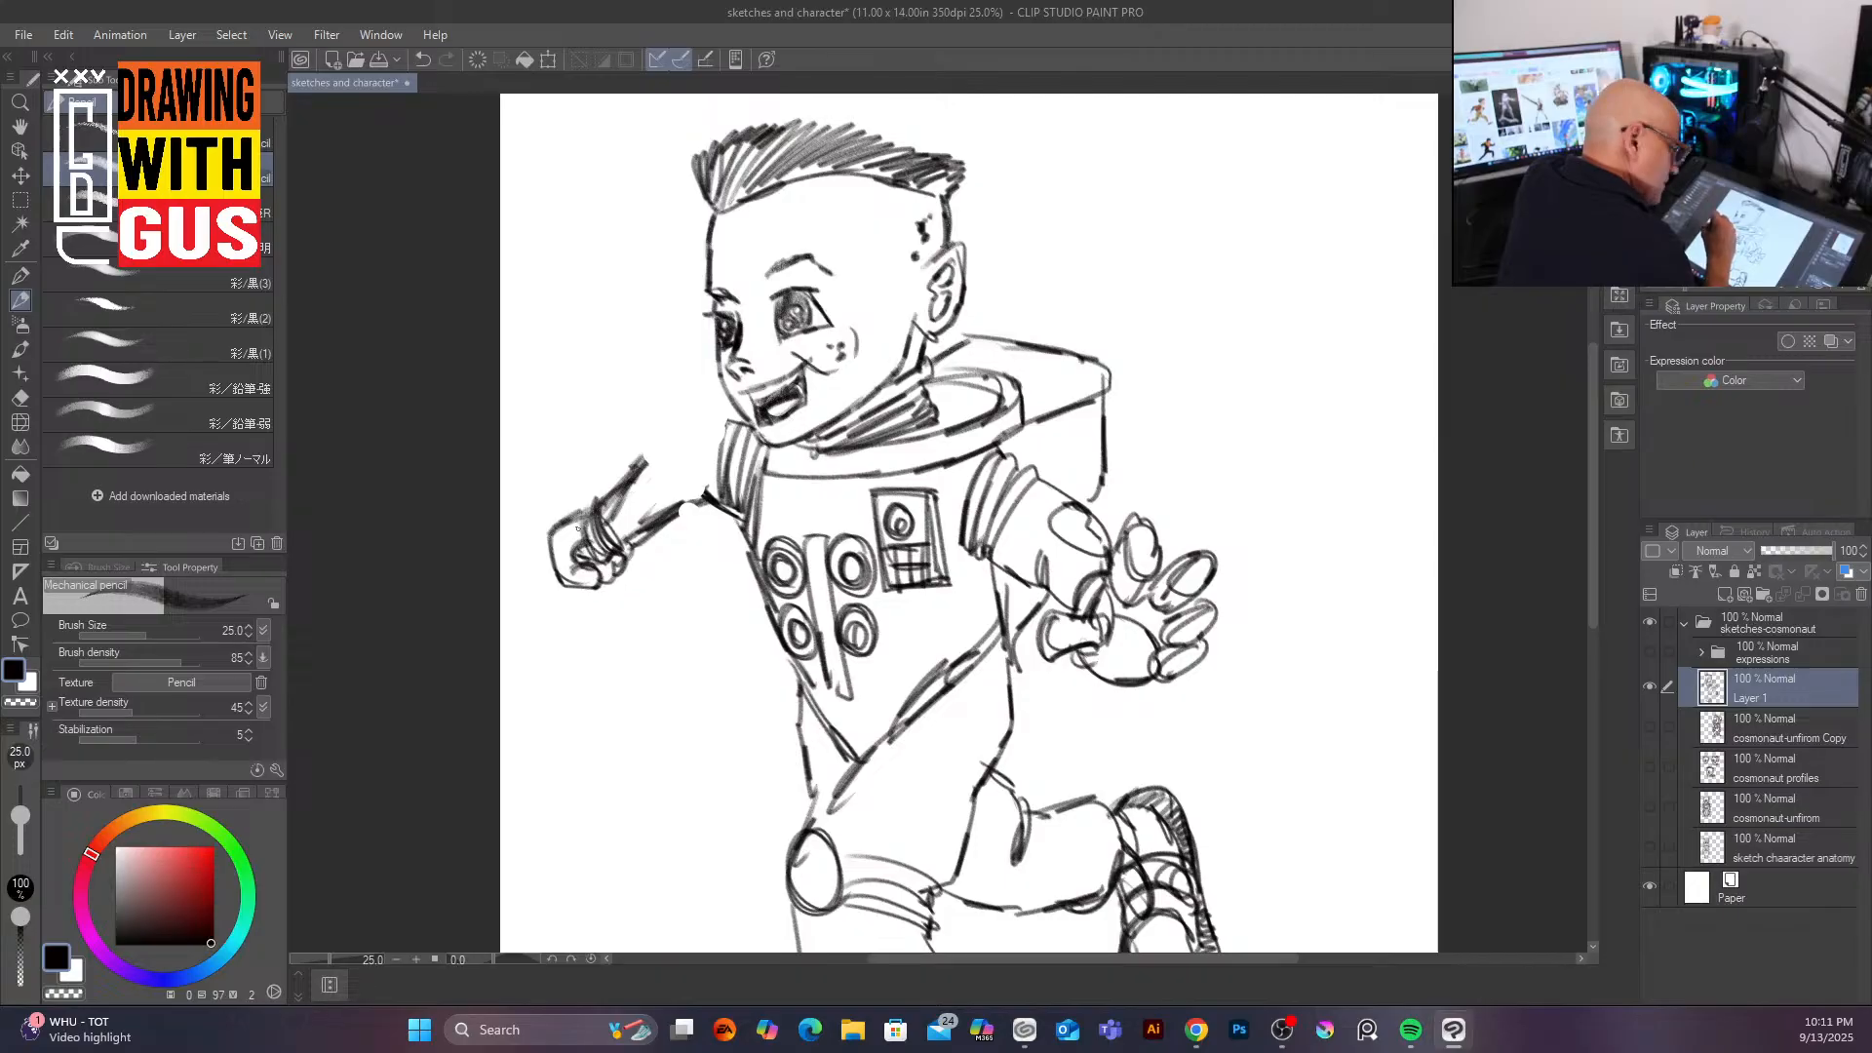
Step: Ink the upper sleeve and shoulder of the rear arm up to the chest
mouse_move(616, 484)
mouse_down()
mouse_move(752, 394)
mouse_move(656, 399)
mouse_move(643, 462)
mouse_move(739, 417)
mouse_up()
drag(678, 506, 741, 496)
mouse_move(683, 426)
mouse_down()
mouse_move(645, 462)
mouse_move(697, 429)
mouse_move(649, 467)
mouse_move(686, 438)
mouse_up()
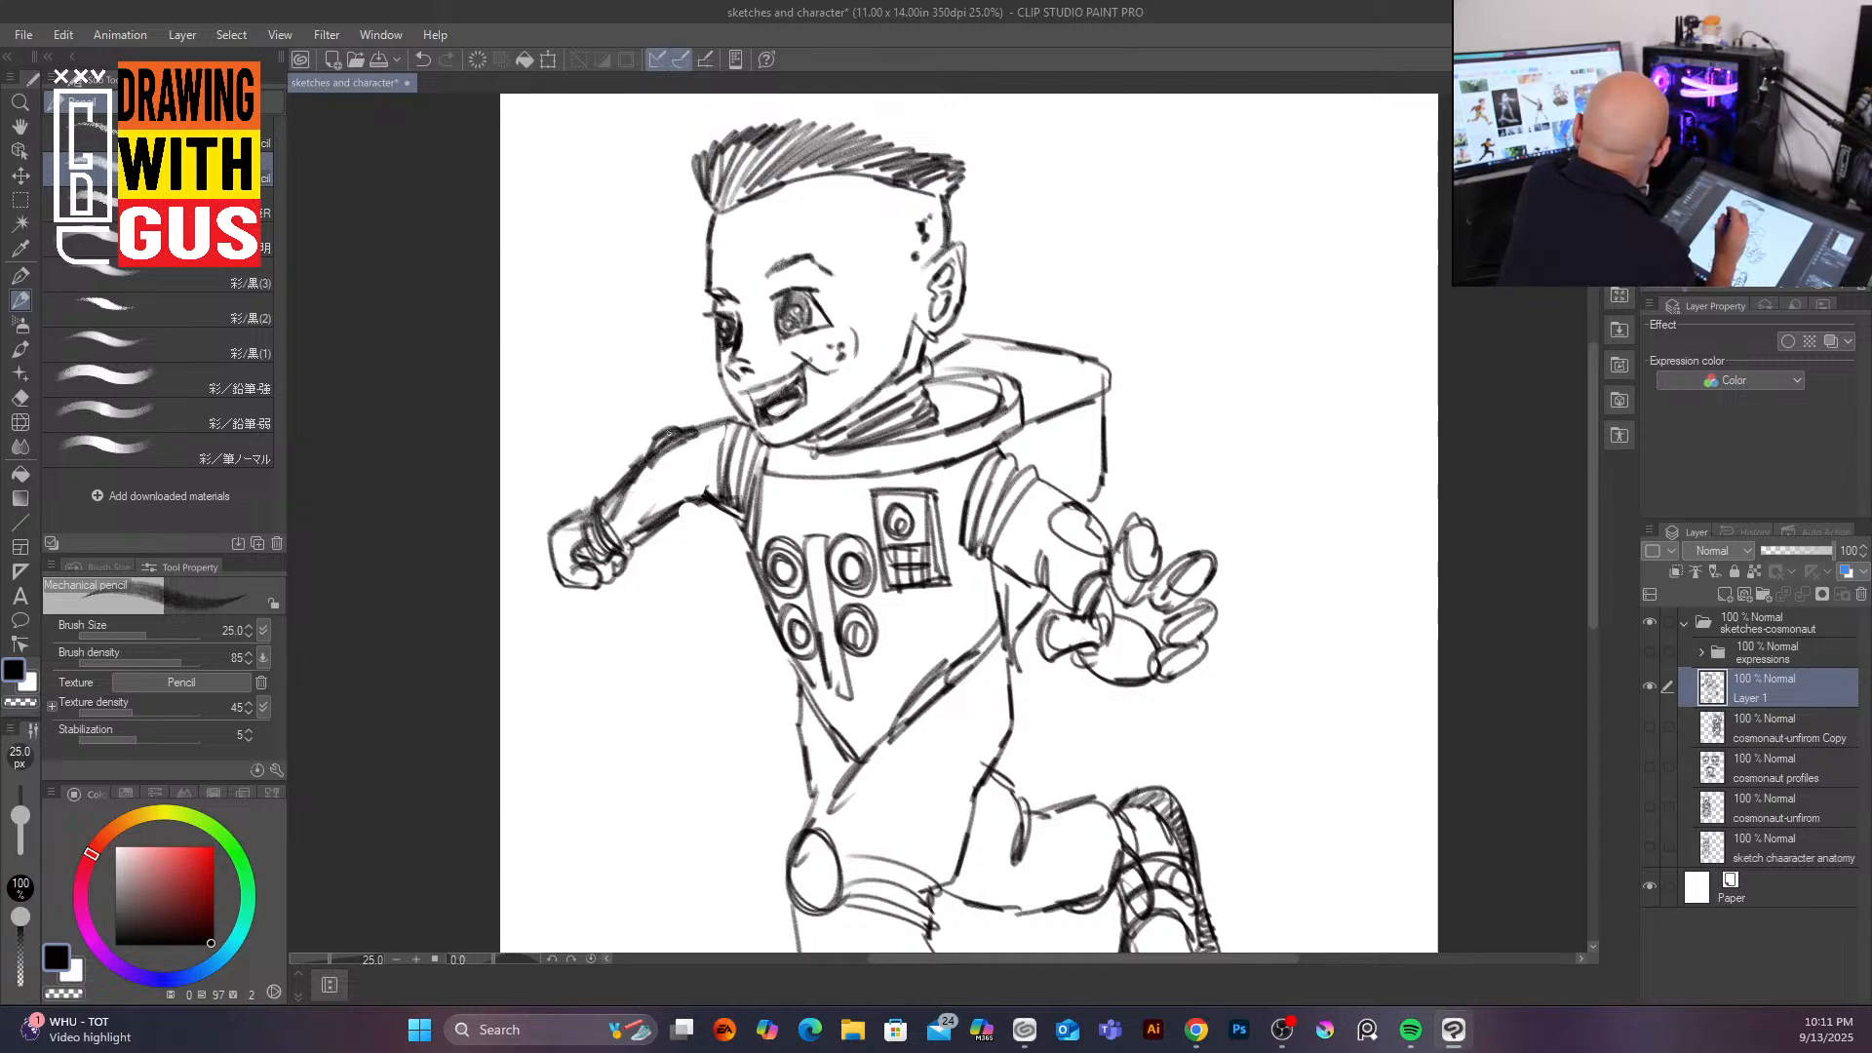
mouse_move(634, 535)
mouse_down()
mouse_move(696, 490)
mouse_move(741, 509)
mouse_up()
mouse_move(690, 439)
mouse_down()
mouse_move(744, 424)
mouse_move(668, 436)
mouse_move(686, 434)
mouse_move(683, 502)
mouse_move(667, 445)
mouse_move(672, 495)
mouse_move(634, 543)
mouse_move(664, 520)
mouse_move(617, 540)
mouse_move(687, 507)
mouse_move(657, 542)
mouse_up()
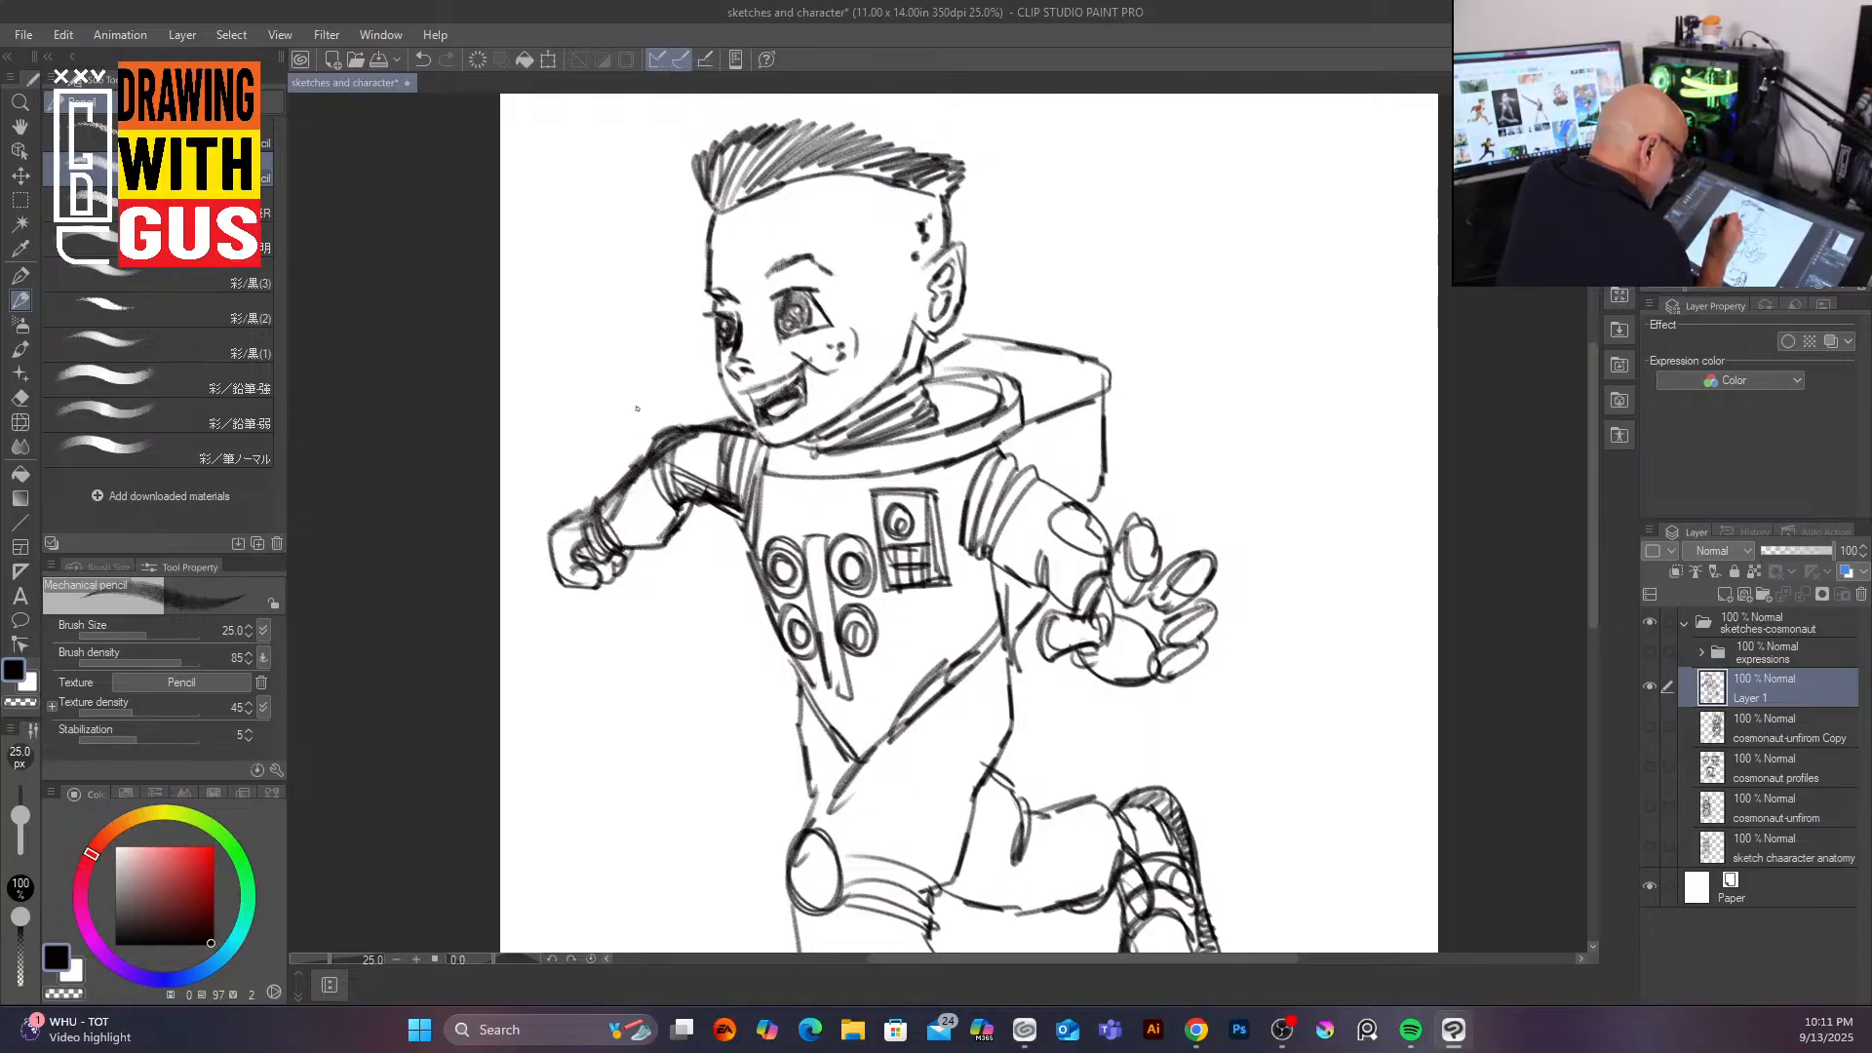
Step: Ink the torso's left and right sides and the lower edge of the chest
mouse_move(631, 470)
mouse_down()
mouse_move(600, 513)
mouse_move(675, 444)
mouse_move(743, 535)
mouse_up()
mouse_move(756, 466)
mouse_down()
mouse_move(757, 575)
mouse_move(742, 542)
mouse_move(817, 704)
mouse_up()
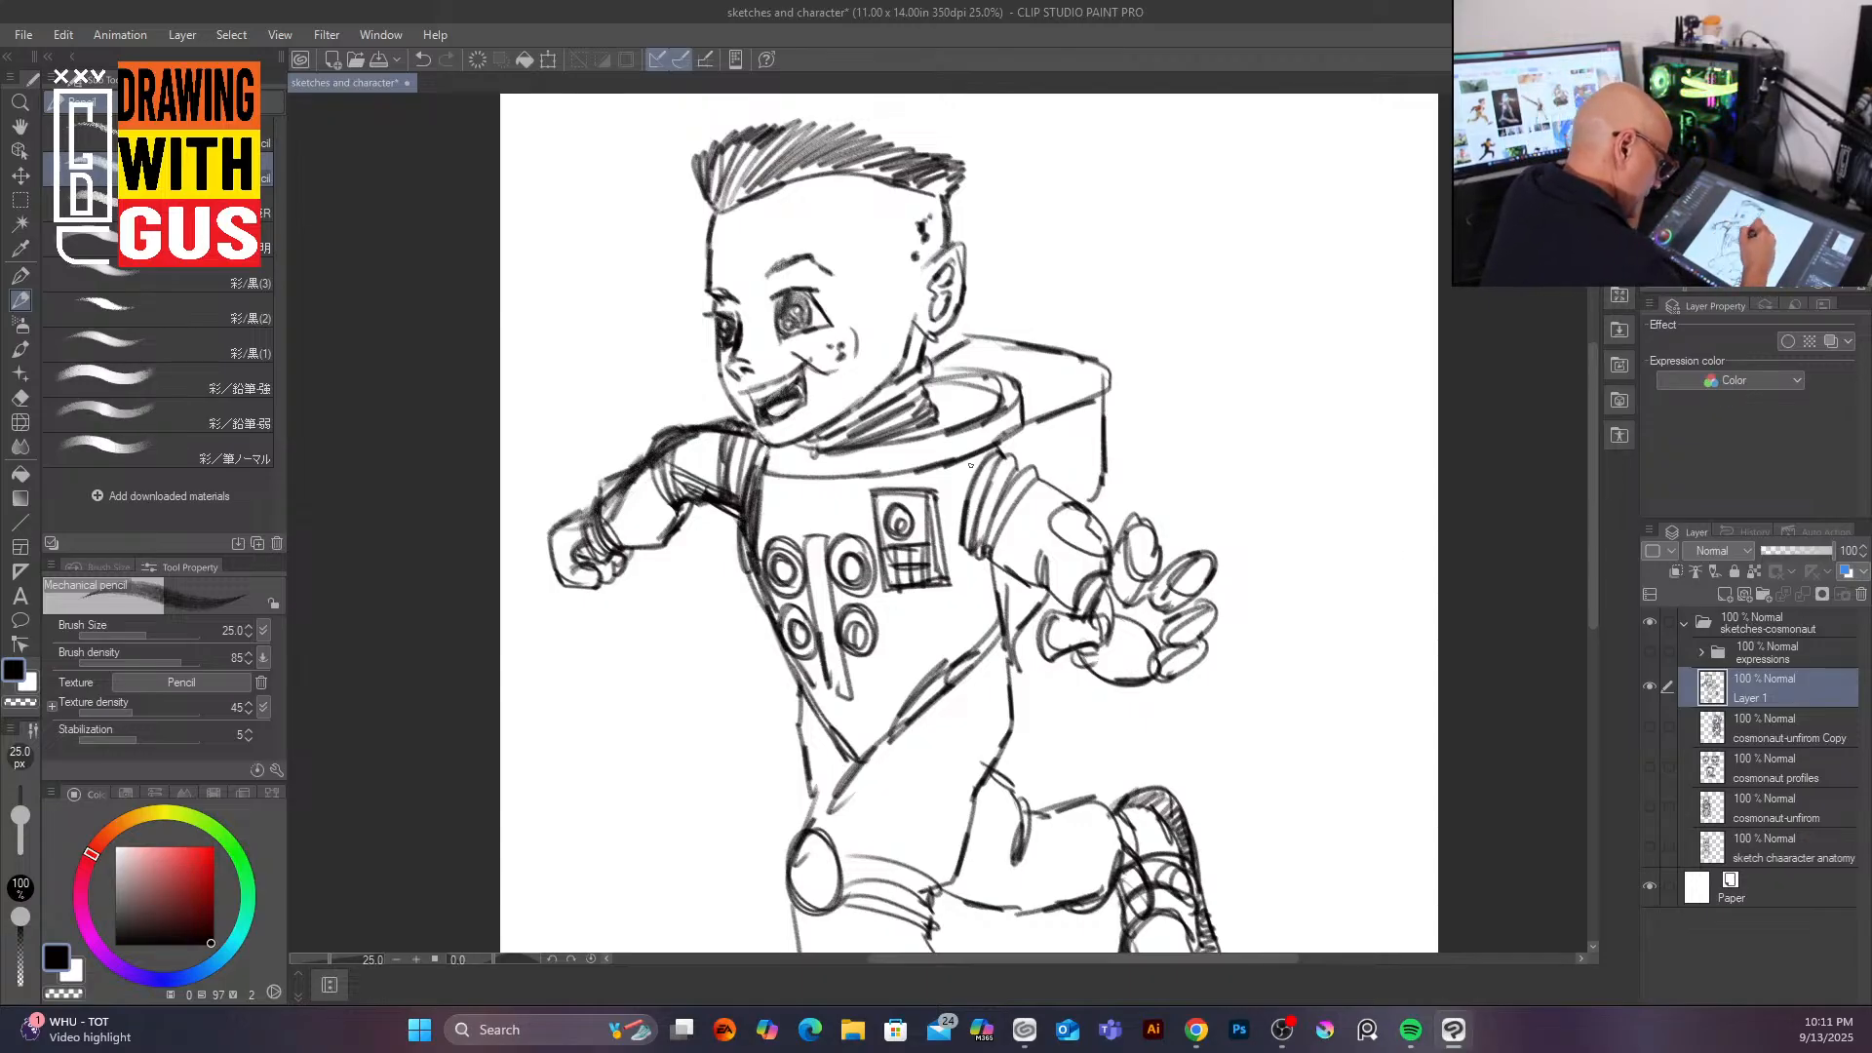
mouse_move(965, 462)
mouse_down()
mouse_move(961, 546)
mouse_move(961, 464)
mouse_move(995, 611)
mouse_up()
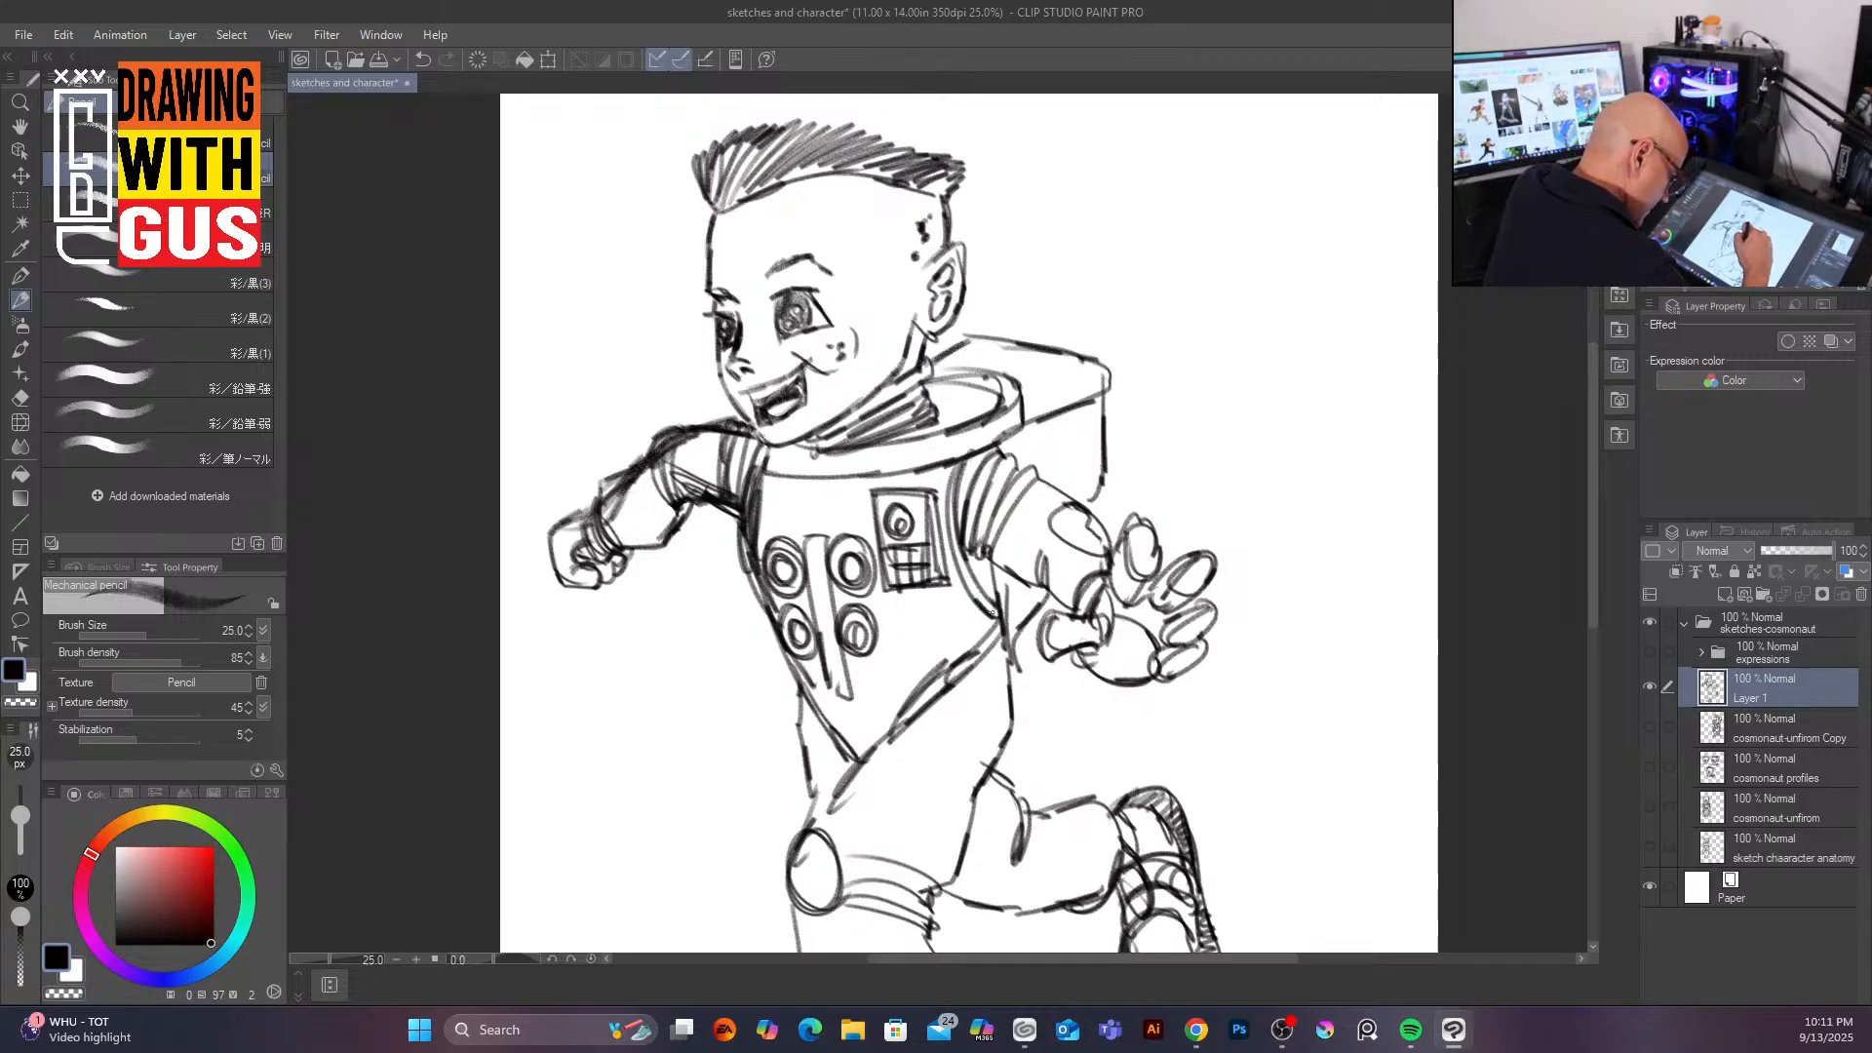
mouse_move(824, 701)
mouse_down()
mouse_move(866, 750)
mouse_move(972, 649)
mouse_move(1001, 620)
mouse_up()
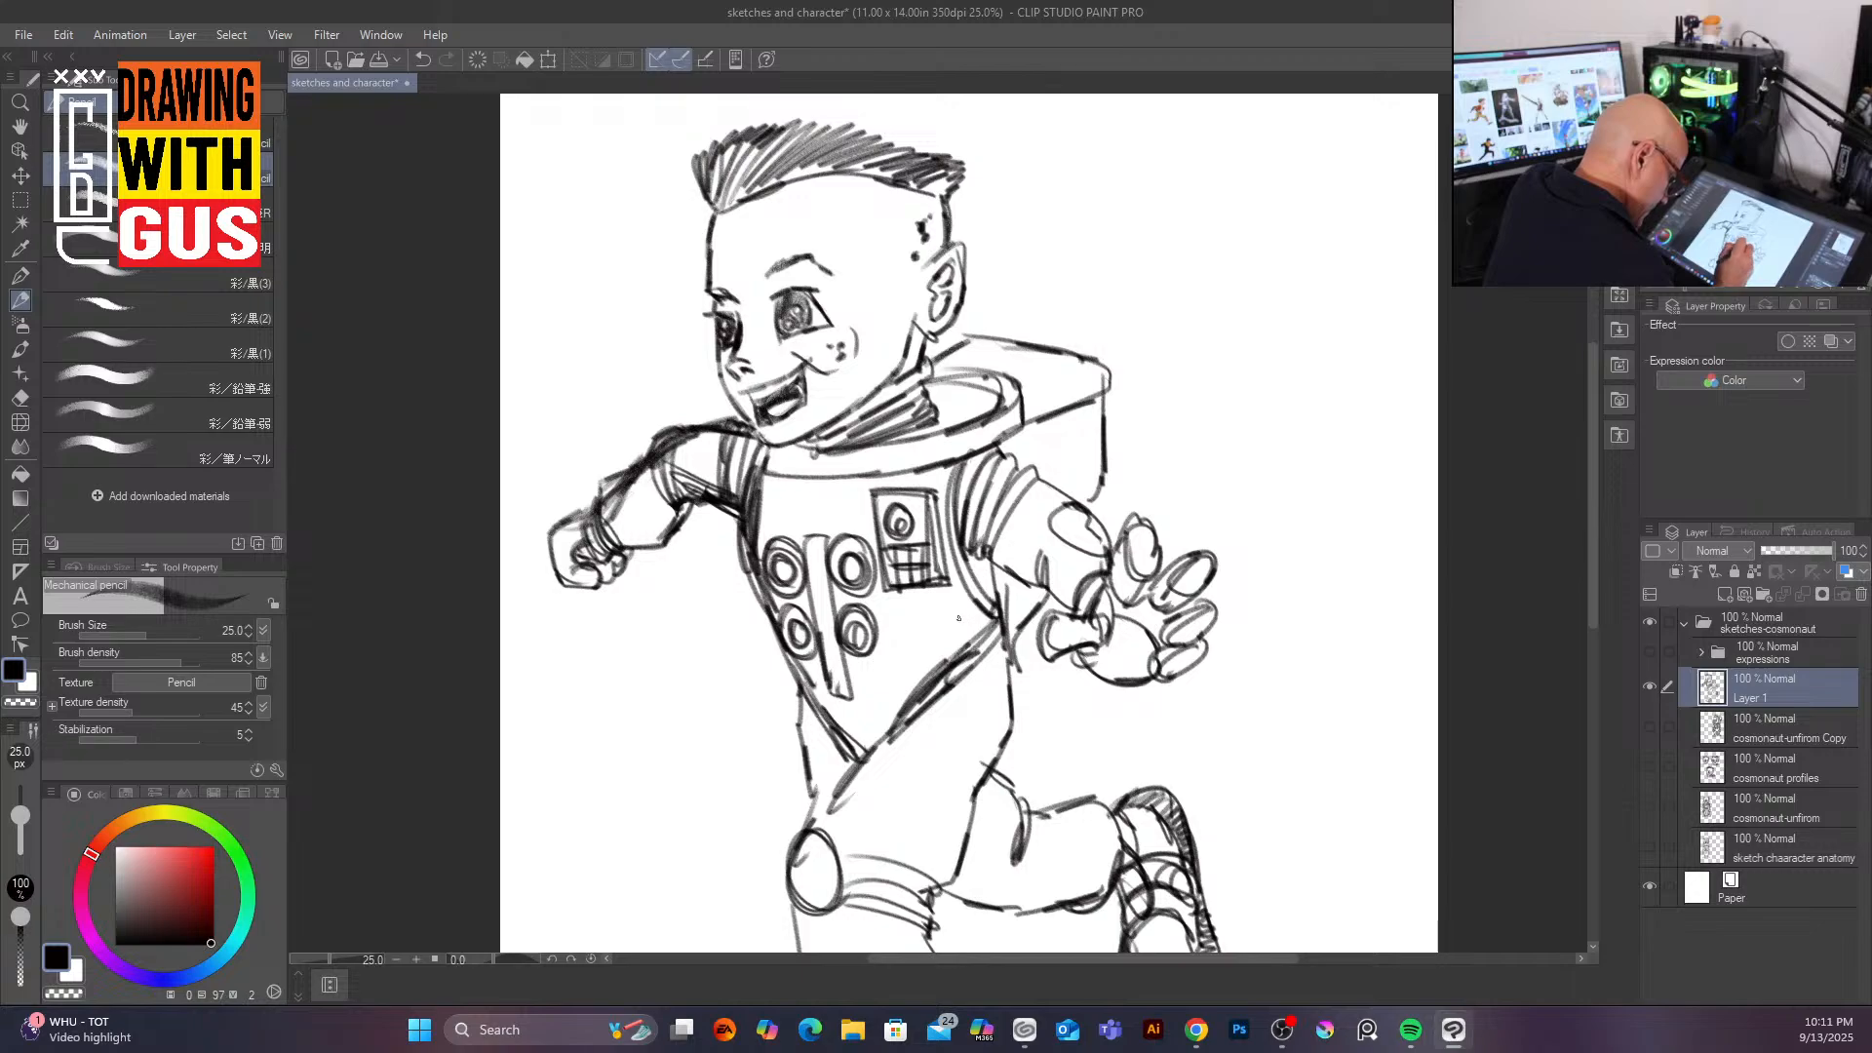
Step: Ink the belt lines and the hip contours below the chest
mouse_move(849, 682)
mouse_down()
mouse_move(946, 662)
mouse_move(865, 691)
mouse_move(947, 656)
mouse_up()
drag(845, 697, 939, 675)
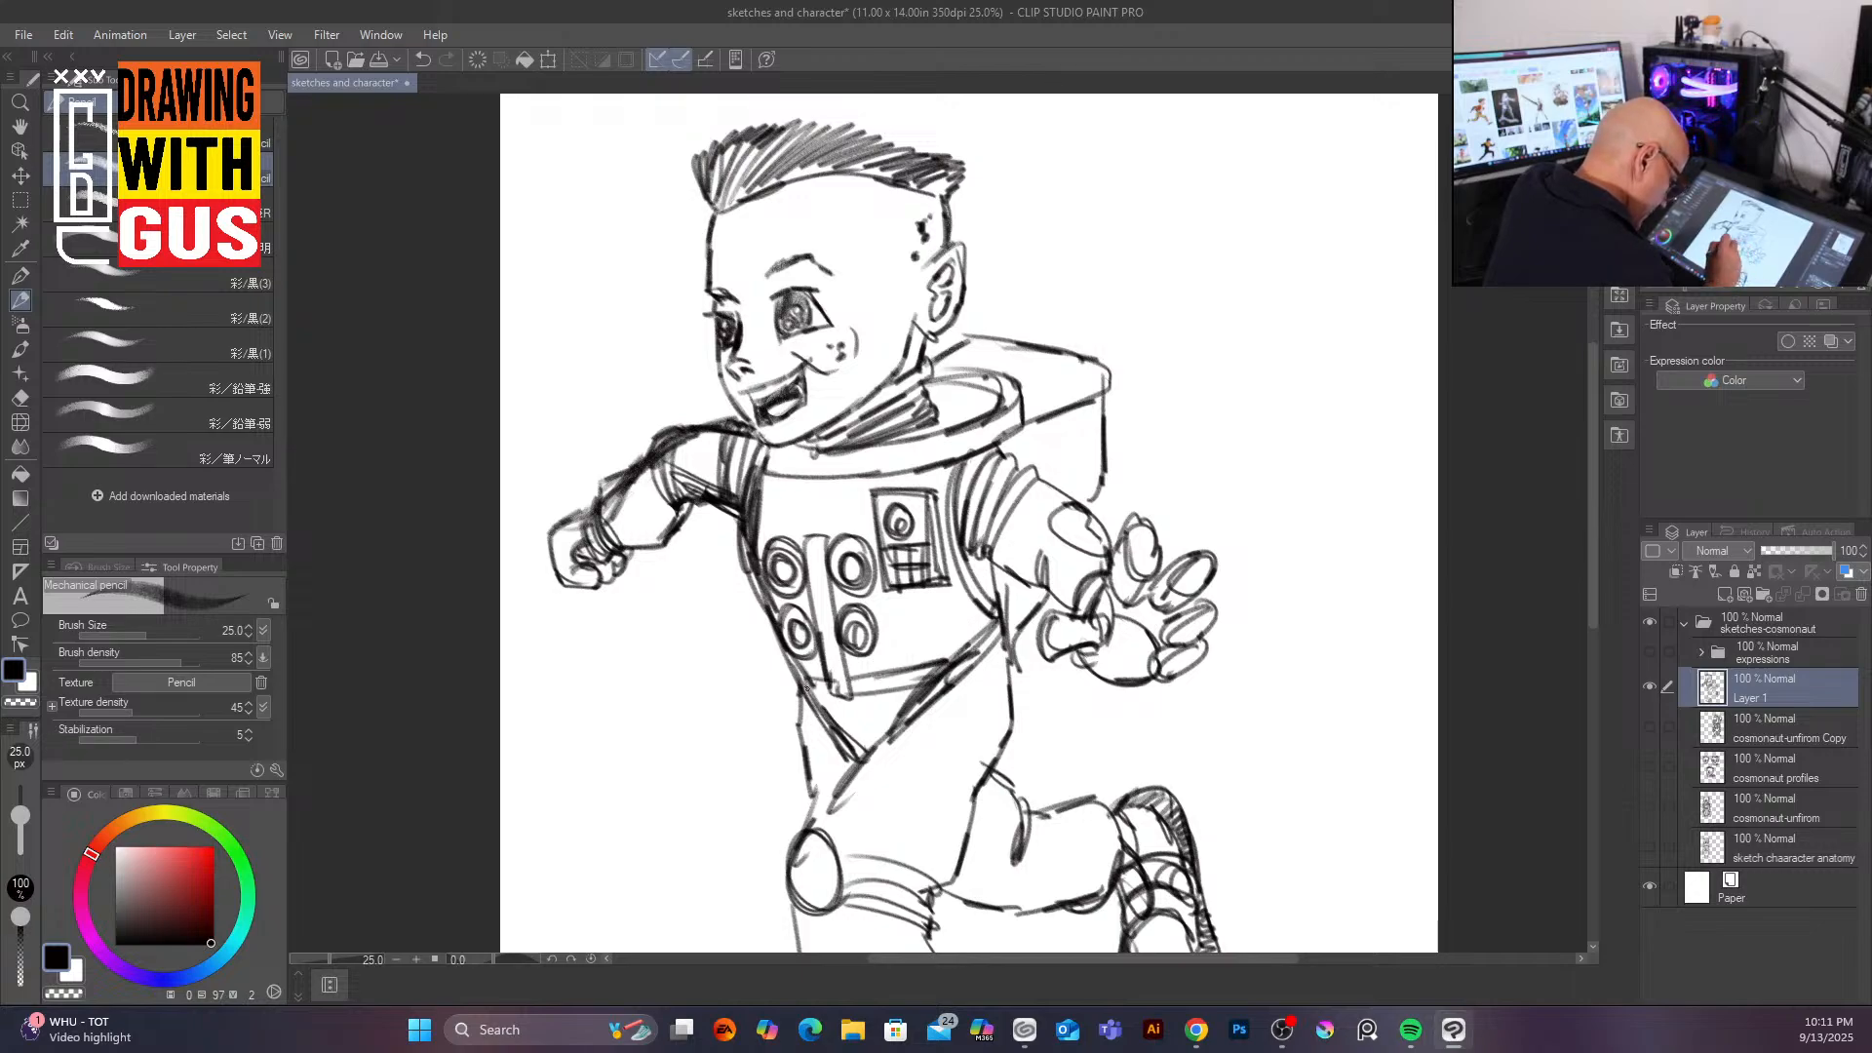
mouse_move(860, 755)
mouse_down()
mouse_move(805, 780)
mouse_move(799, 821)
mouse_up()
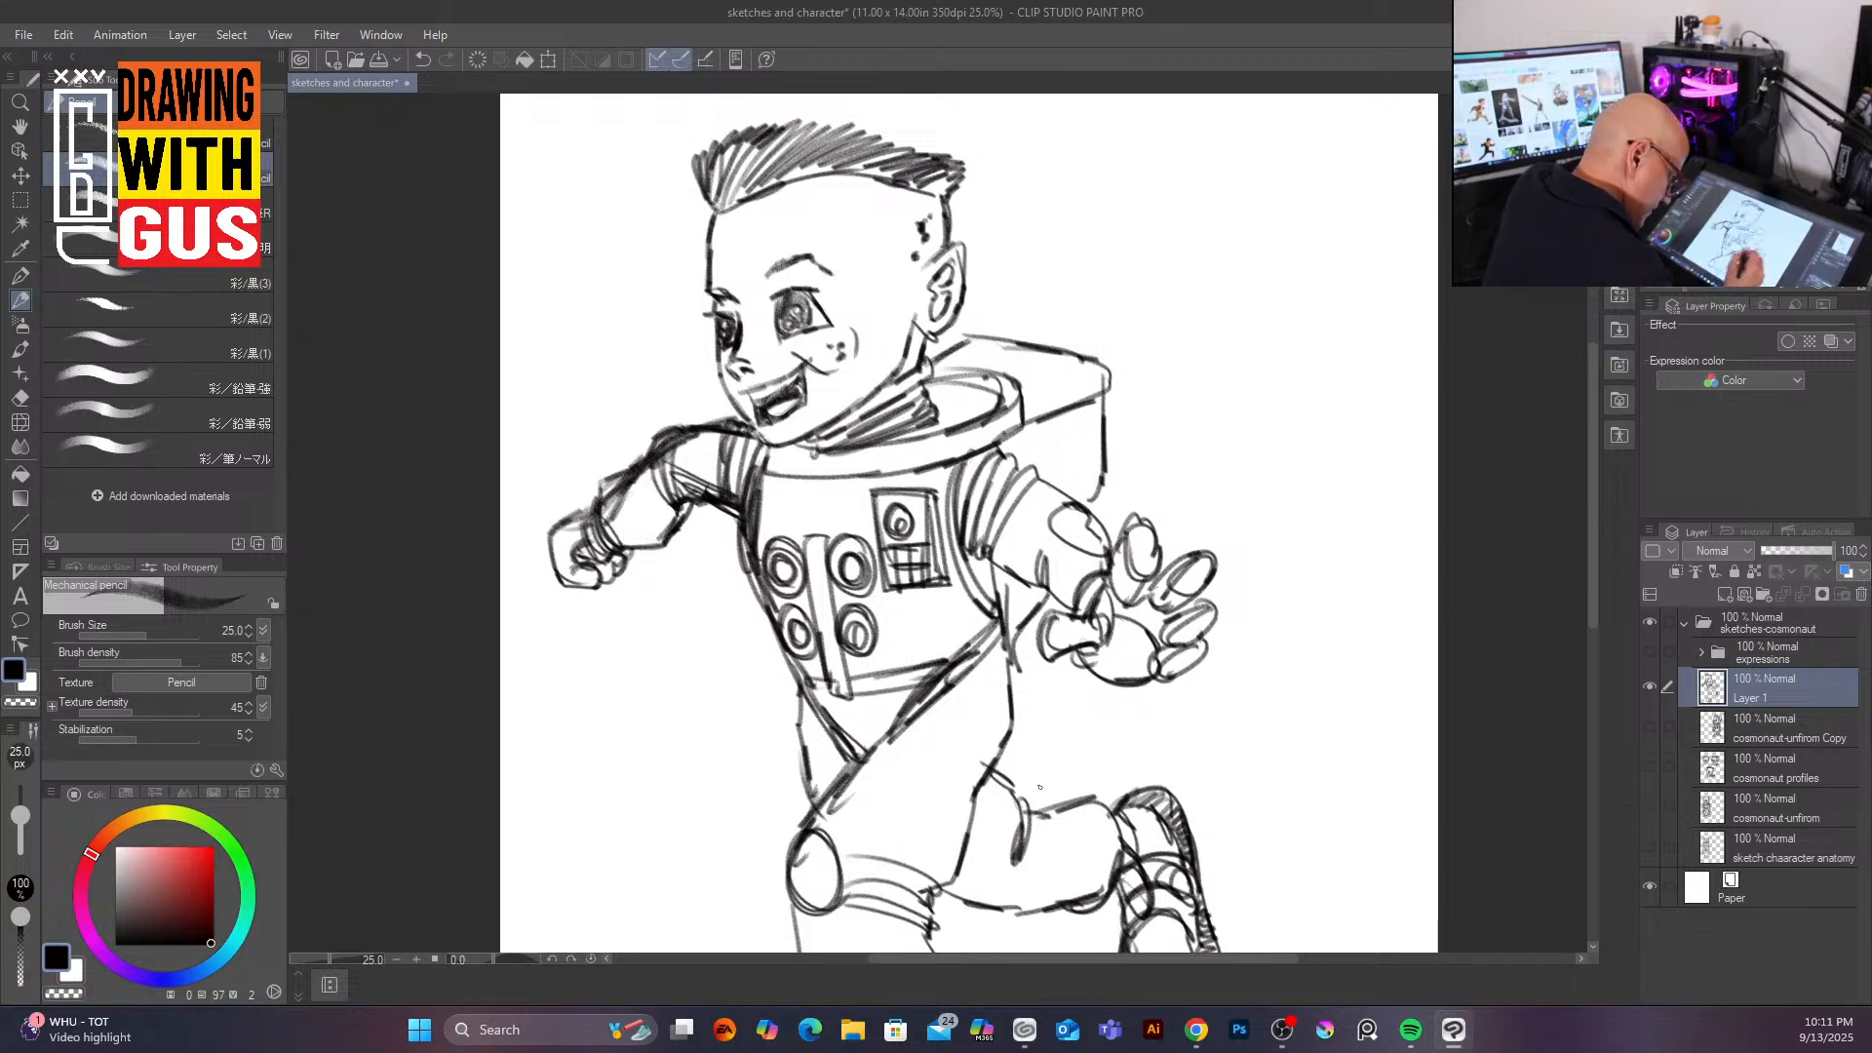
drag(1015, 651, 970, 800)
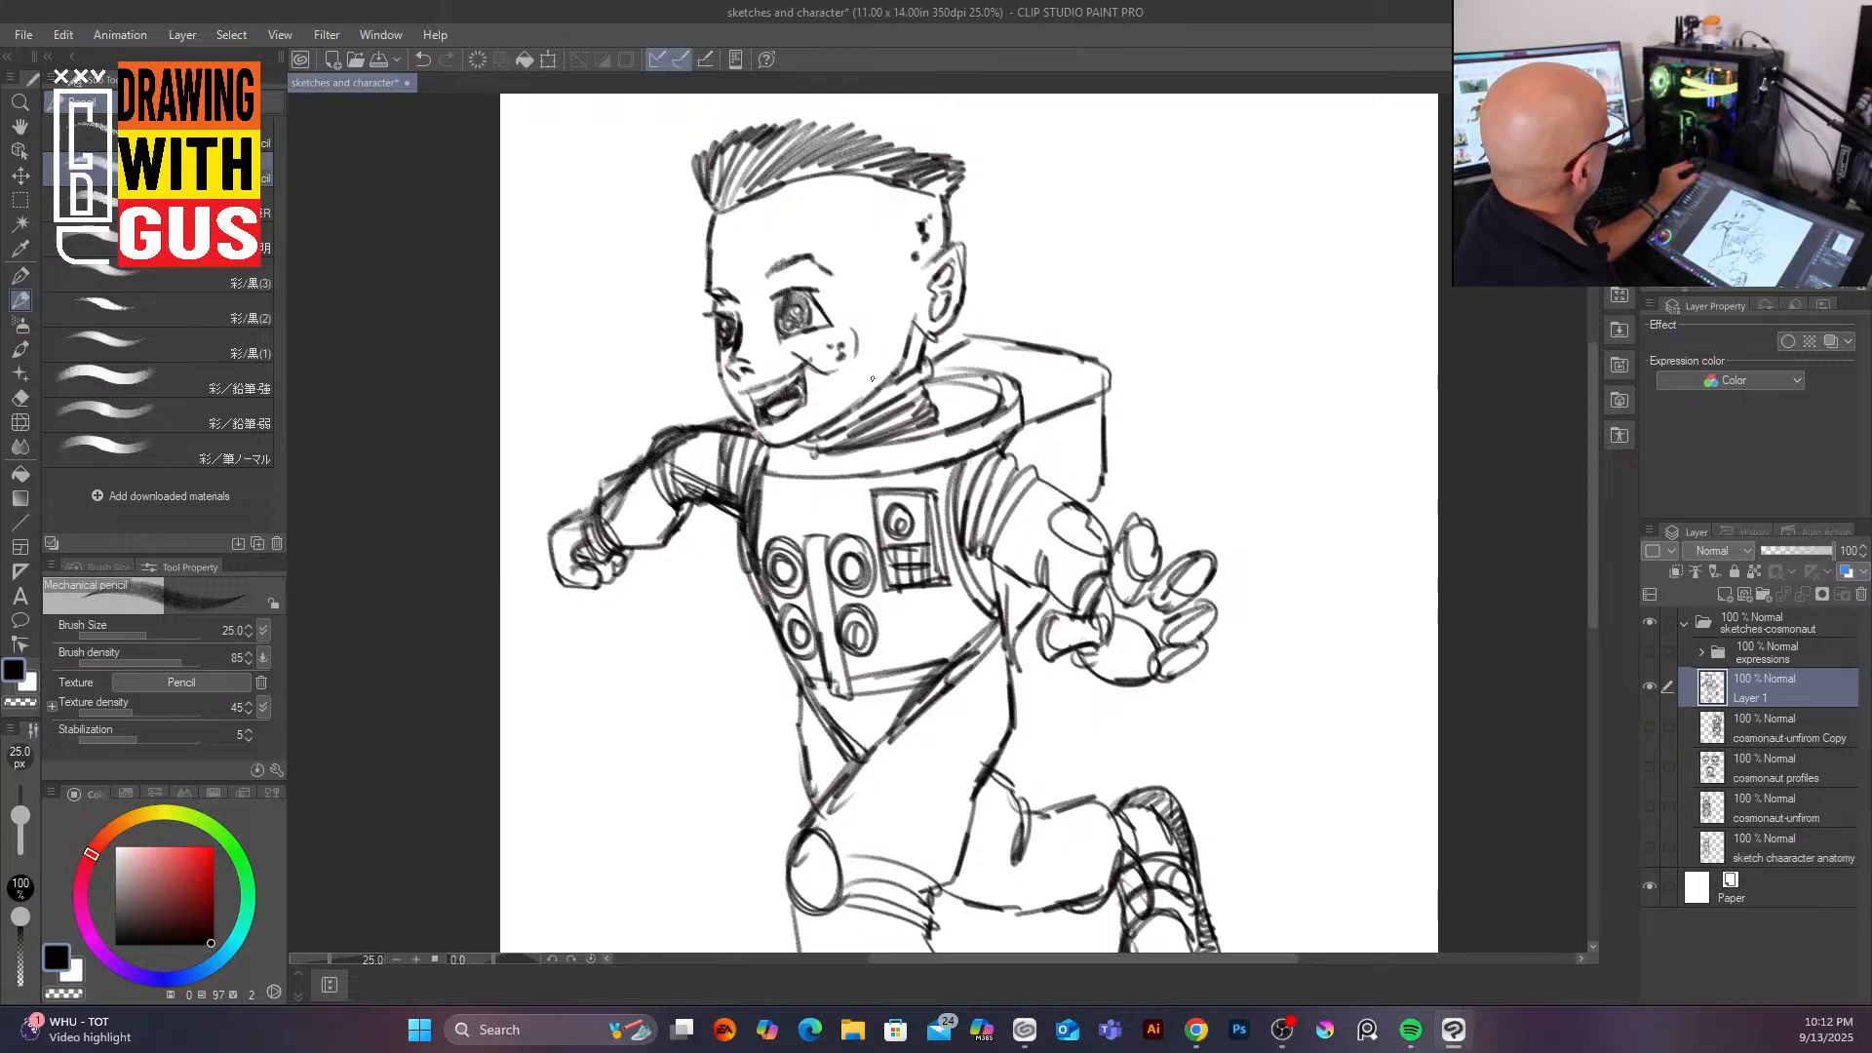
Step: Lasso the head and rotate and scale it to about 115%, then deselect
scroll(873, 379, down, 3)
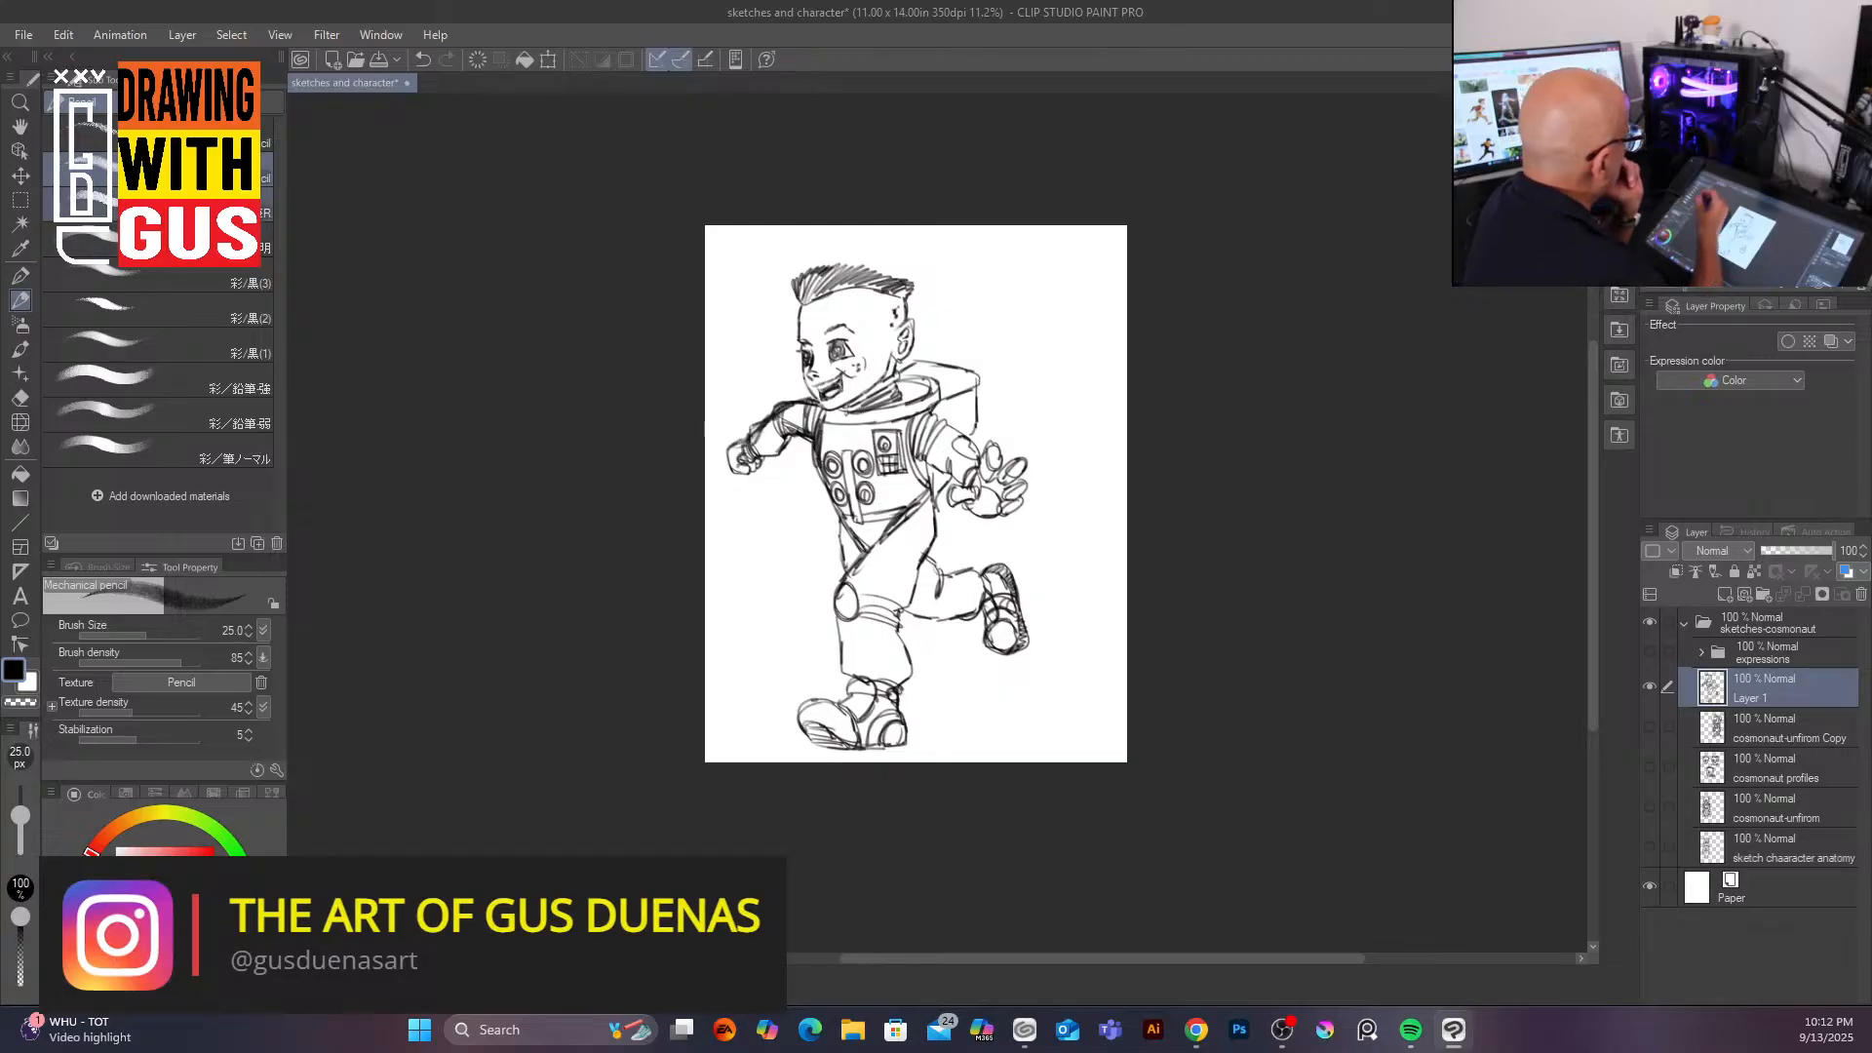
click(20, 201)
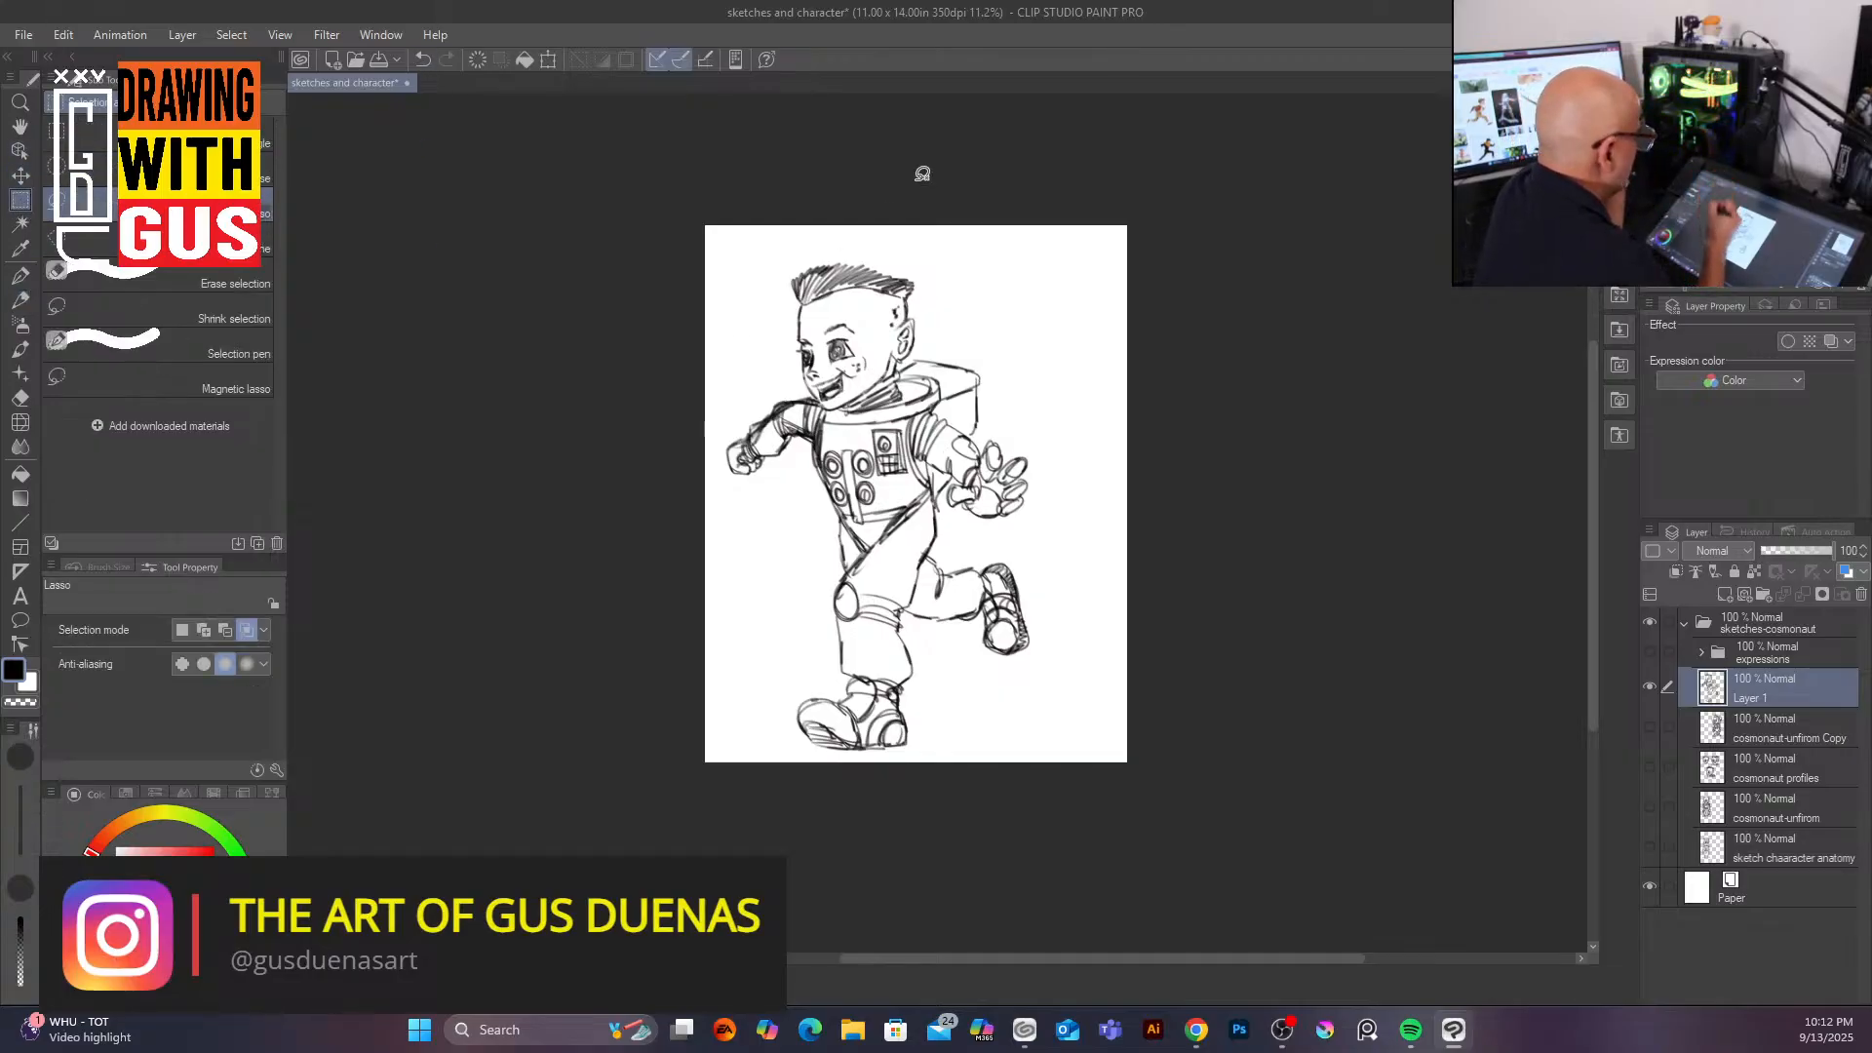
mouse_move(805, 247)
mouse_down()
mouse_move(793, 367)
mouse_move(812, 399)
mouse_move(854, 400)
mouse_move(945, 344)
mouse_move(967, 272)
mouse_move(901, 227)
mouse_move(822, 230)
mouse_up()
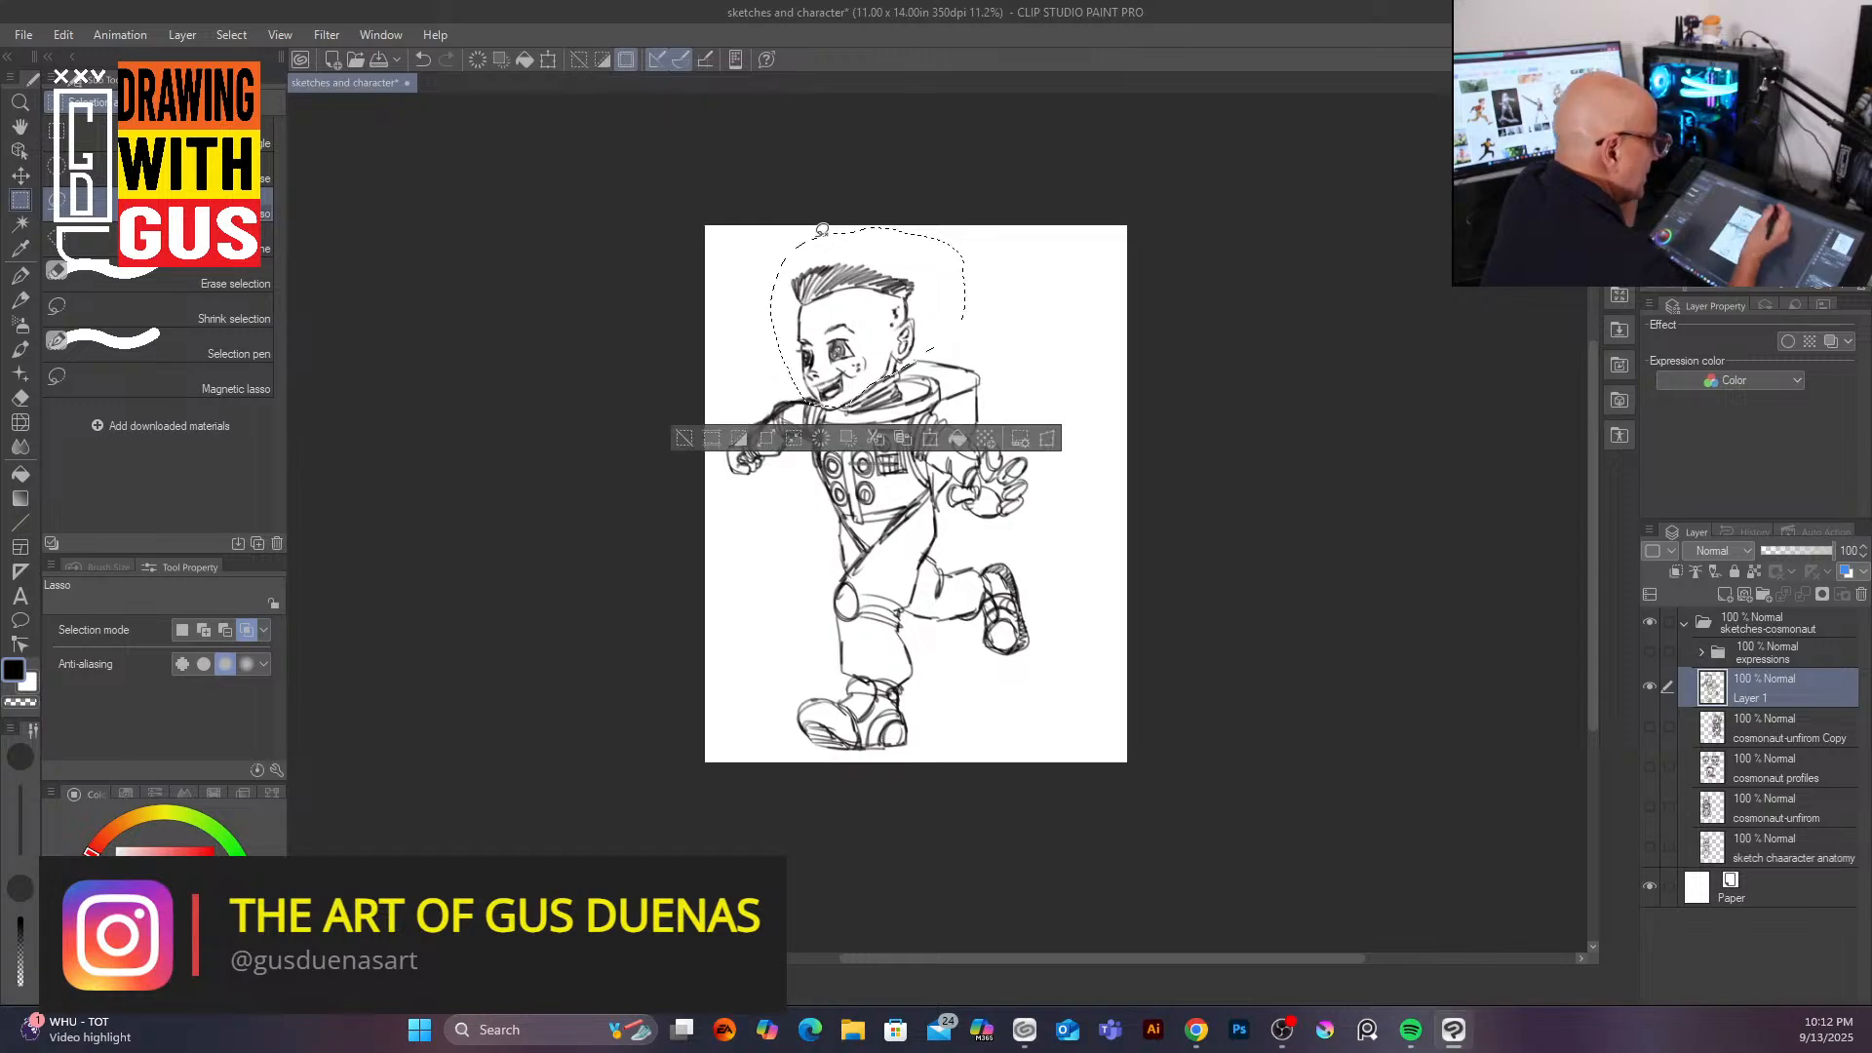
click(931, 439)
drag(967, 405, 1000, 436)
drag(908, 352, 899, 321)
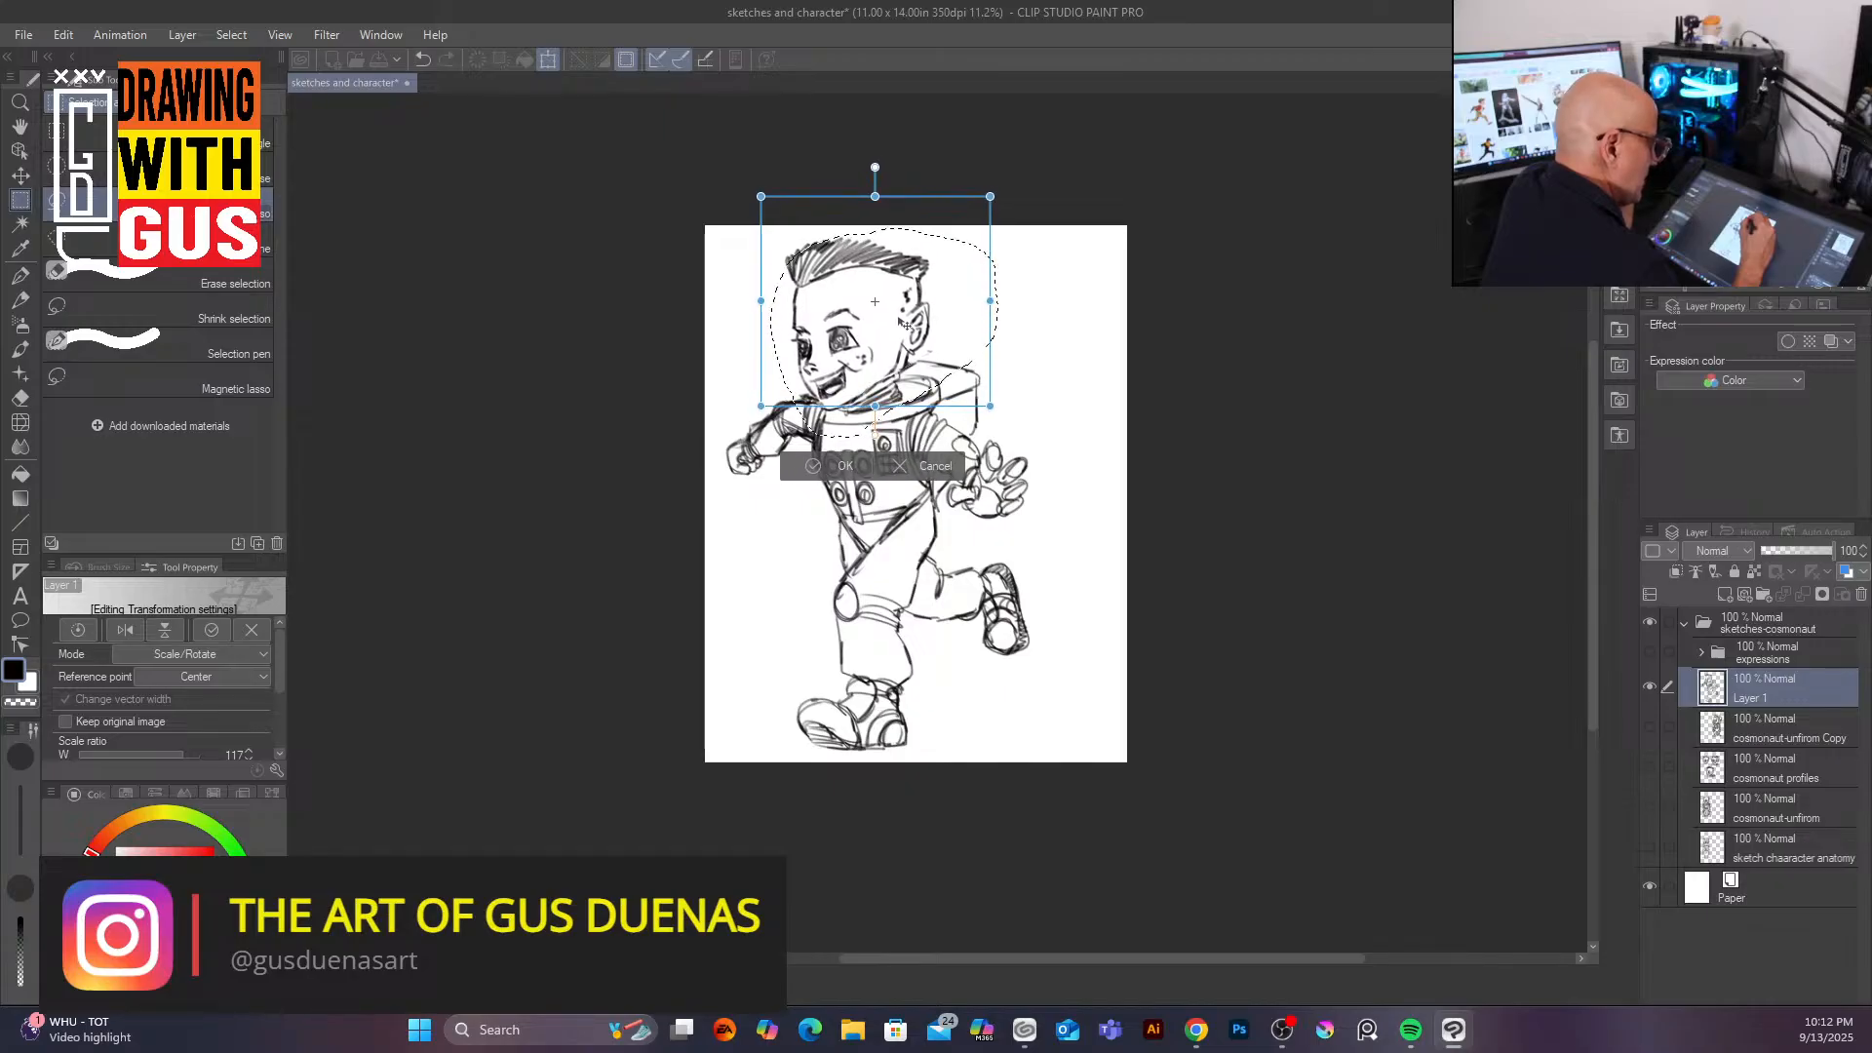
drag(989, 305, 987, 306)
drag(993, 237, 981, 179)
drag(936, 315, 924, 324)
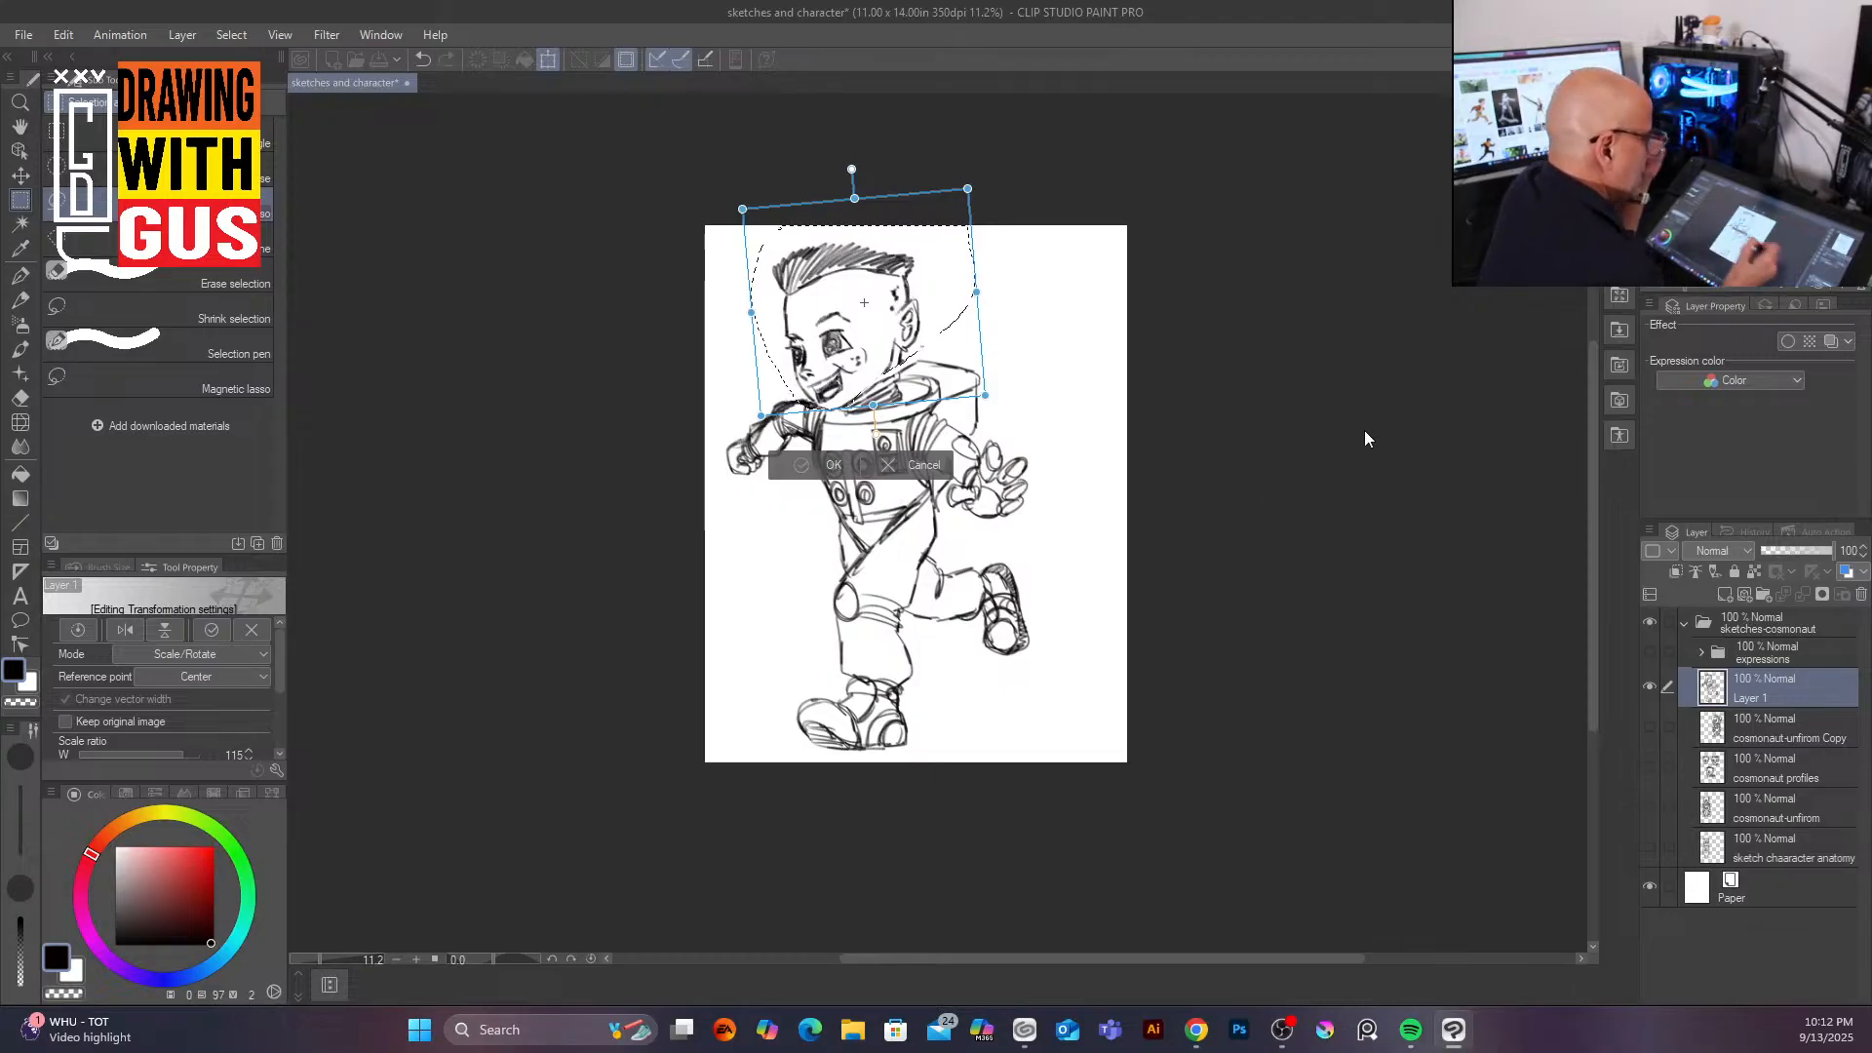
key(Return)
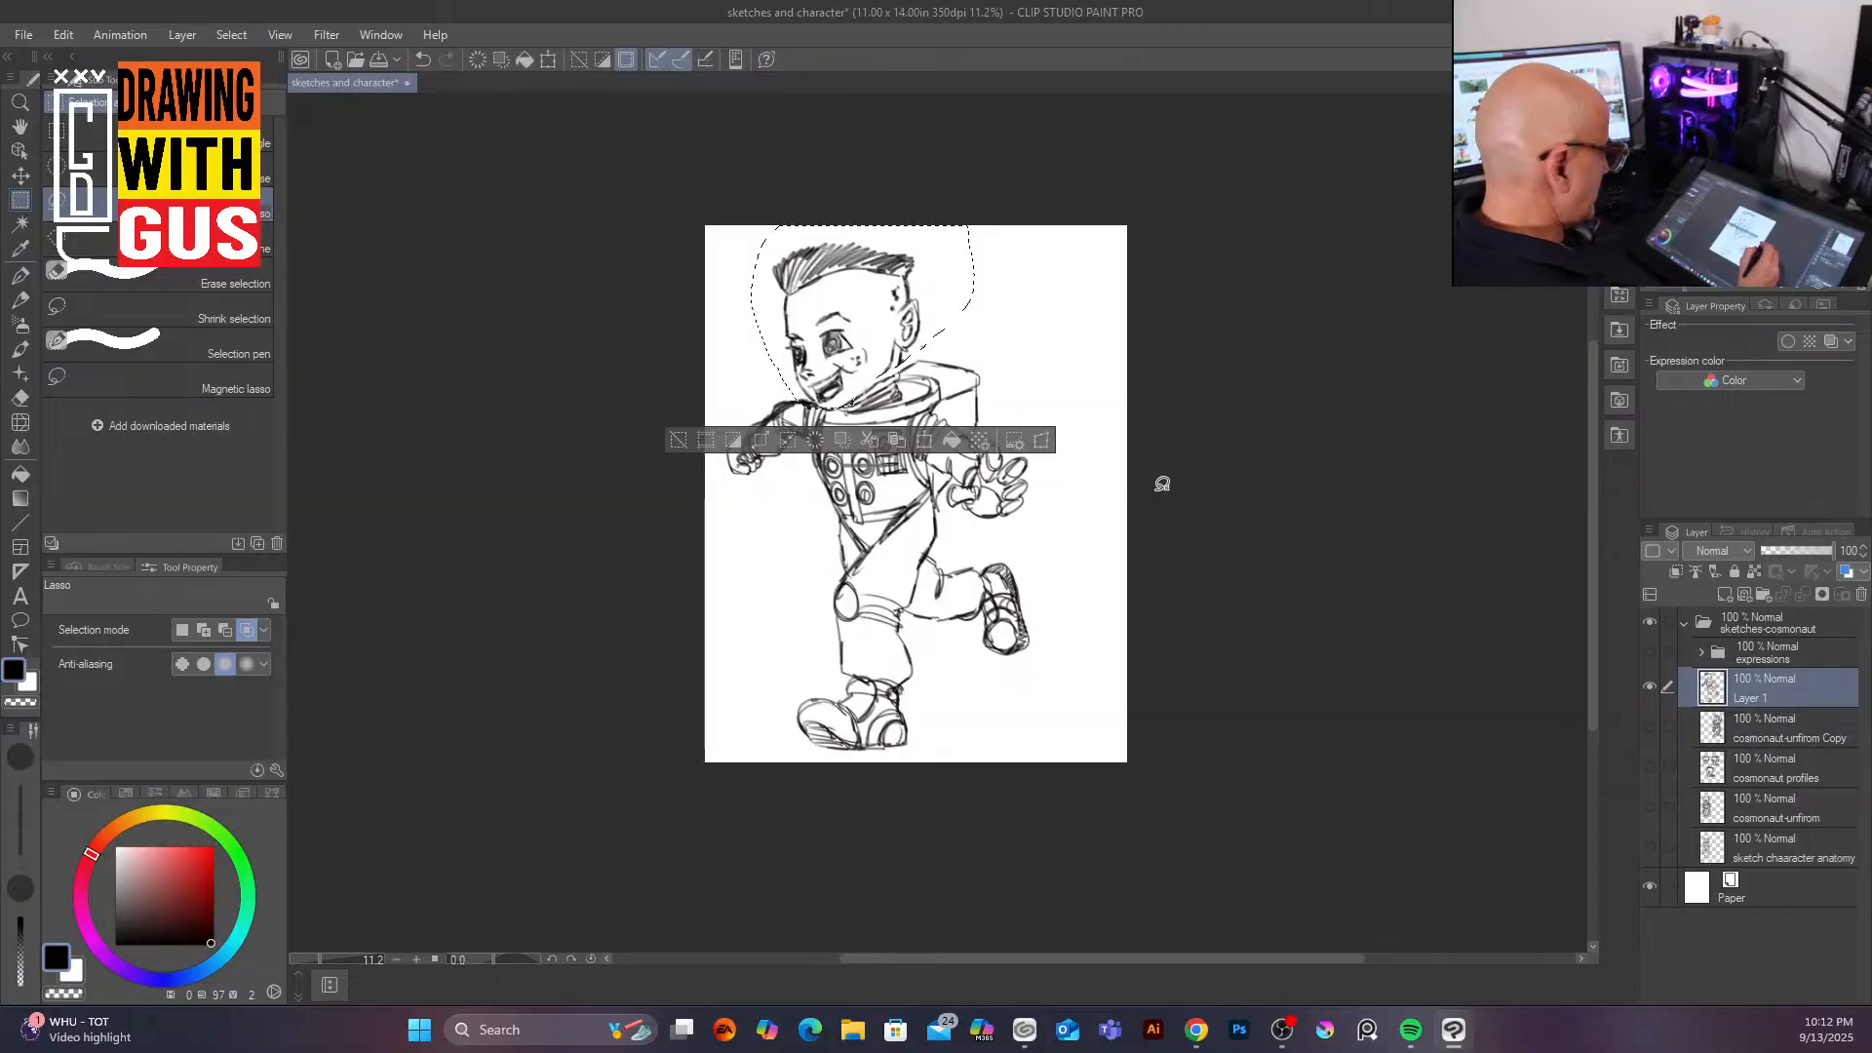
key(ctrl+d)
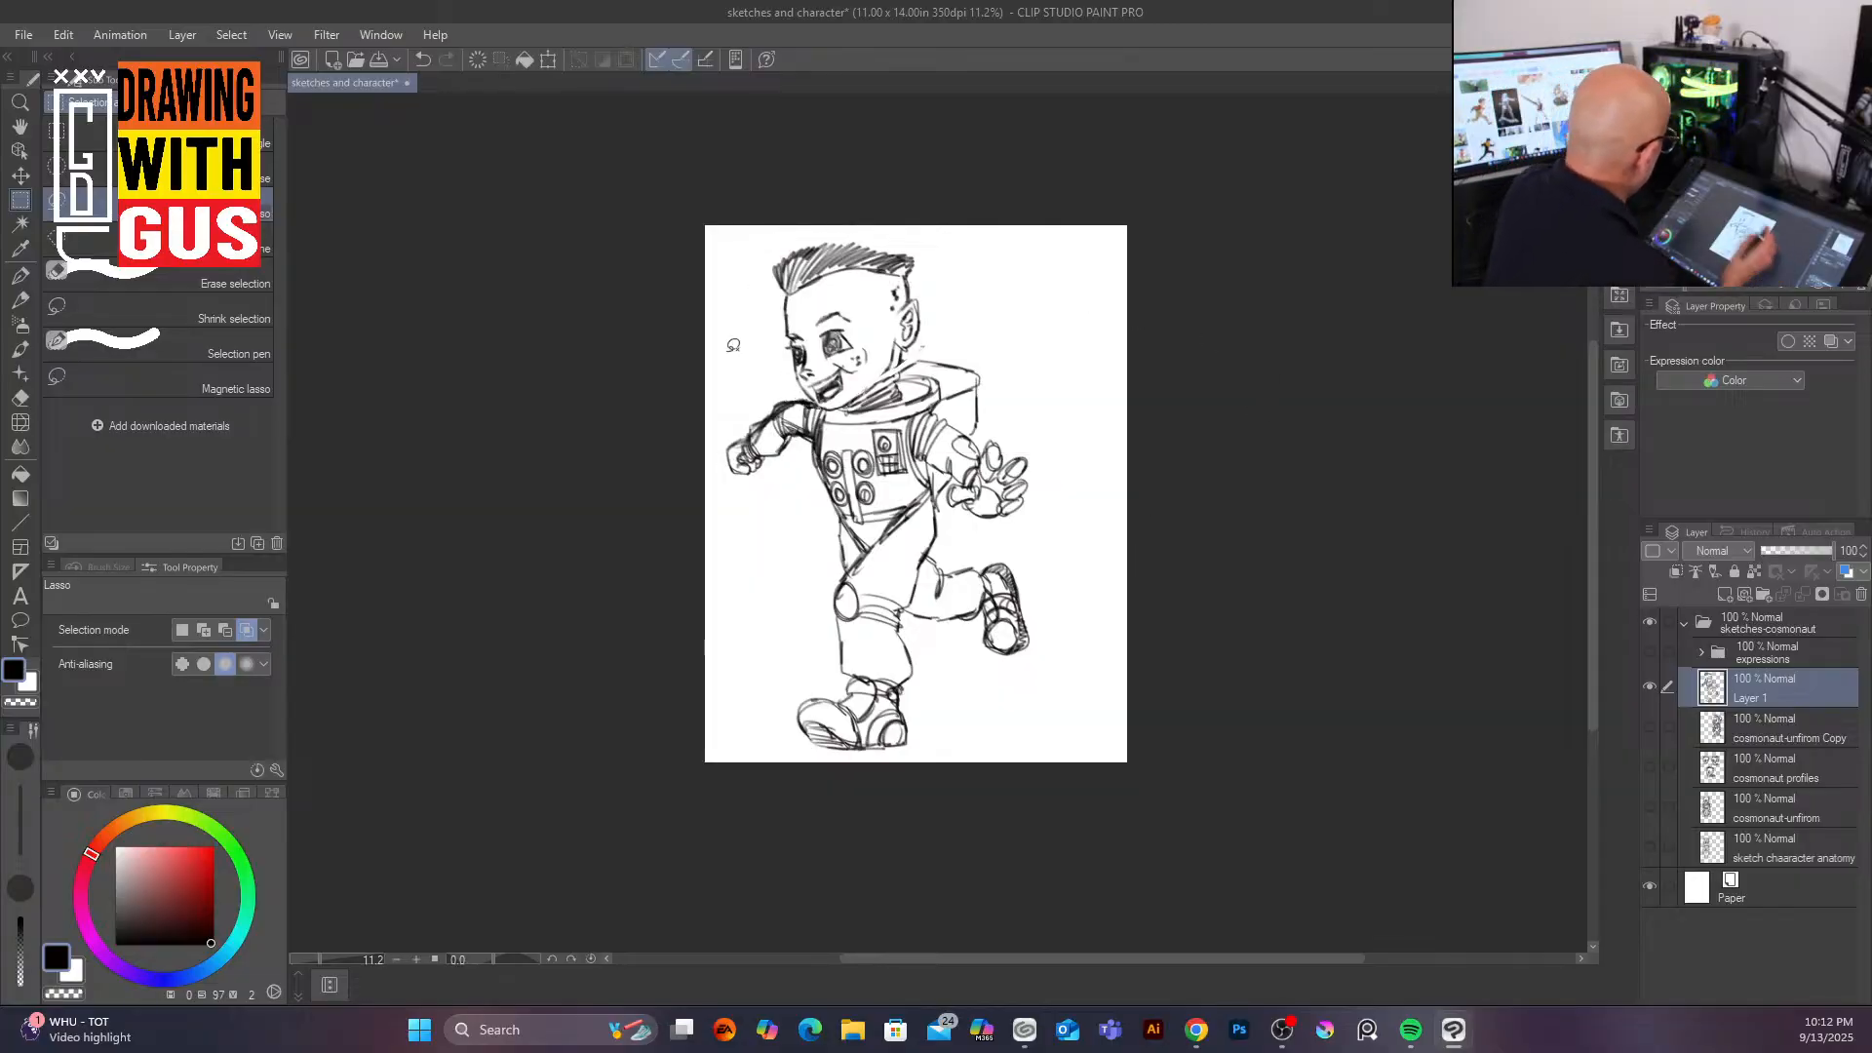
Step: Switch back to the mechanical pencil and ink the neck ring and collar under the chin
click(20, 300)
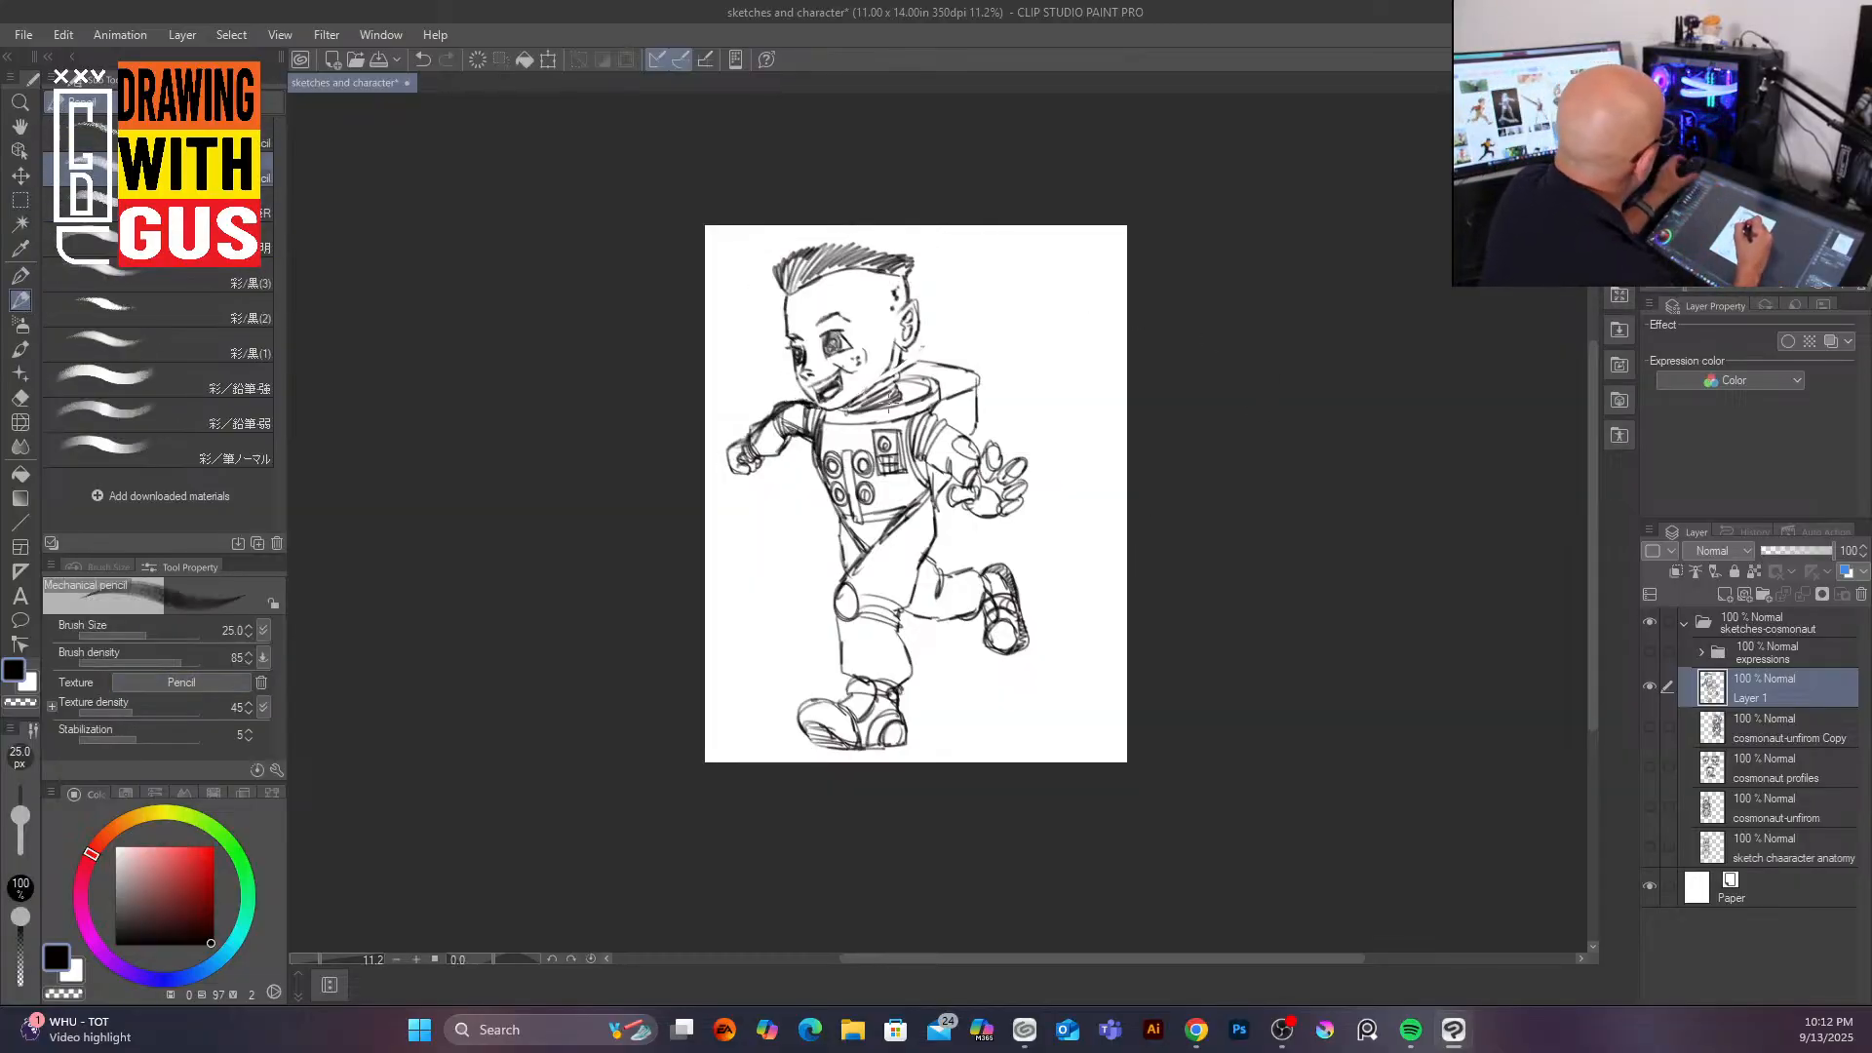
scroll(892, 400, up, 5)
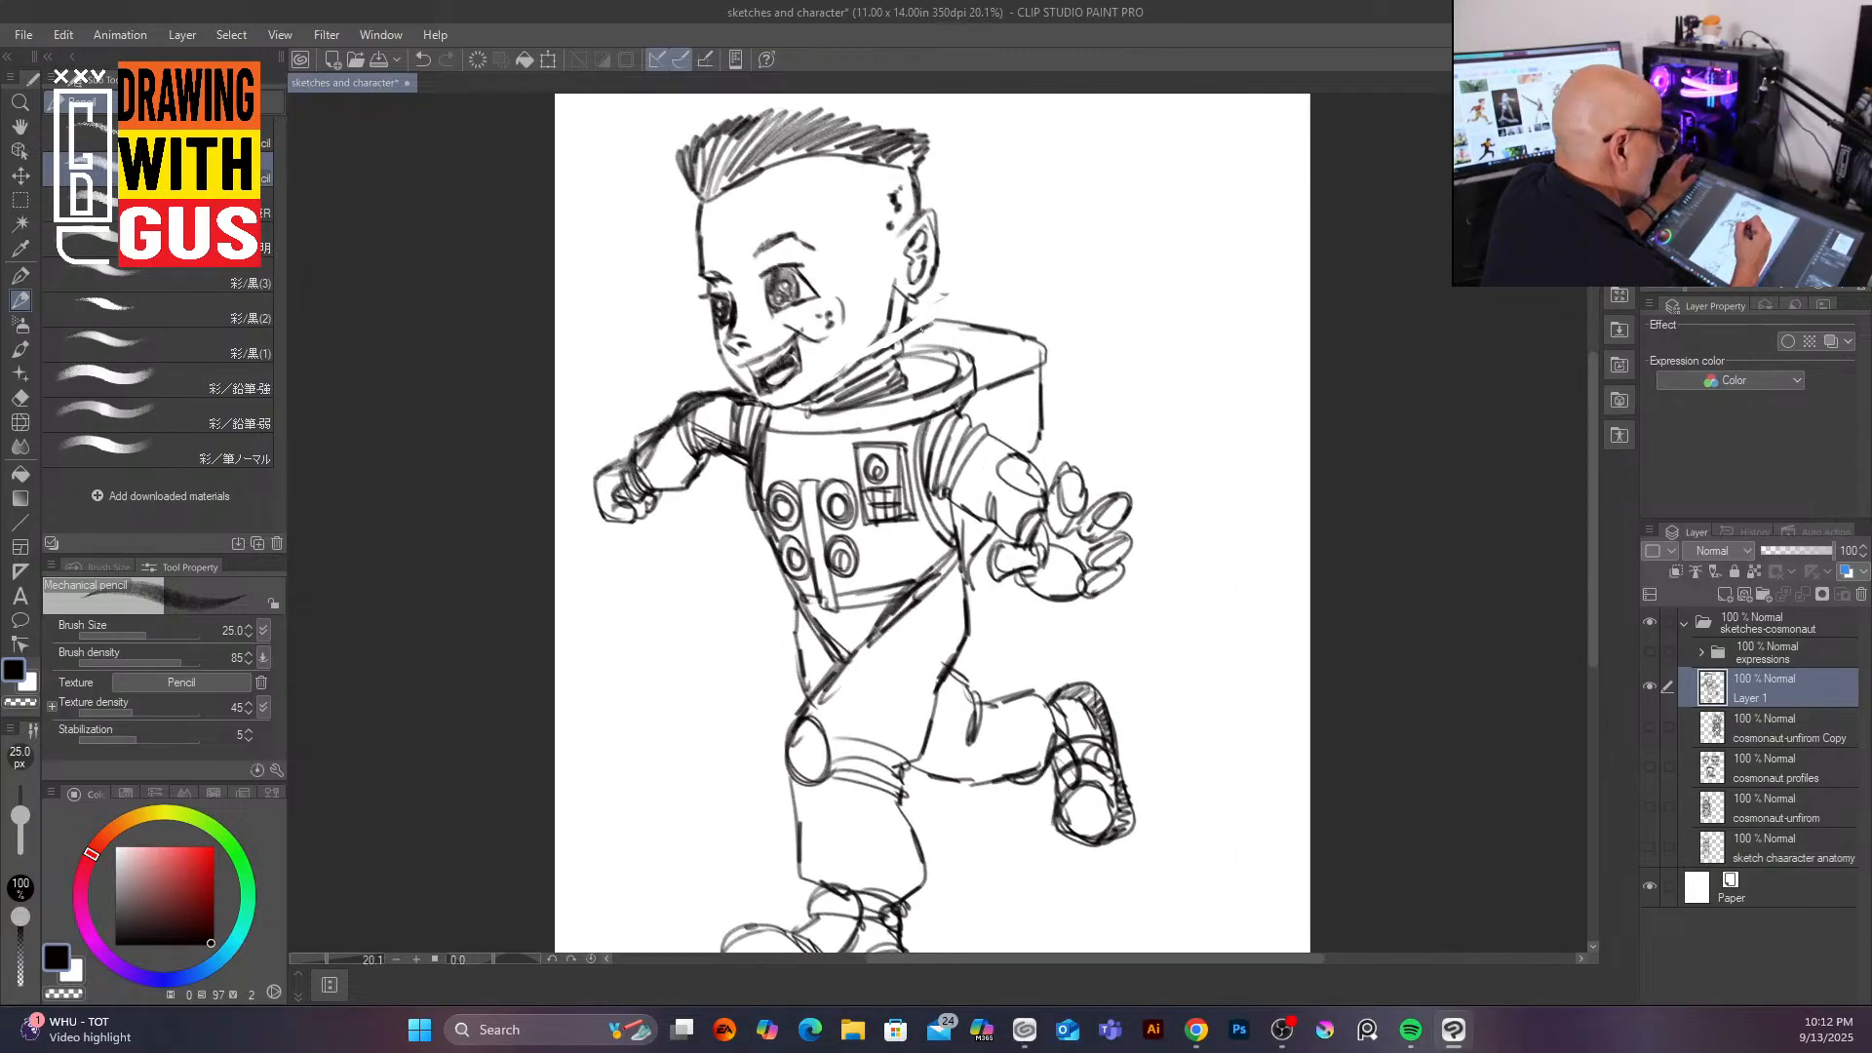
mouse_move(853, 369)
mouse_down()
mouse_move(905, 347)
mouse_move(872, 345)
mouse_move(888, 326)
mouse_up()
drag(832, 382, 903, 295)
drag(894, 358, 905, 288)
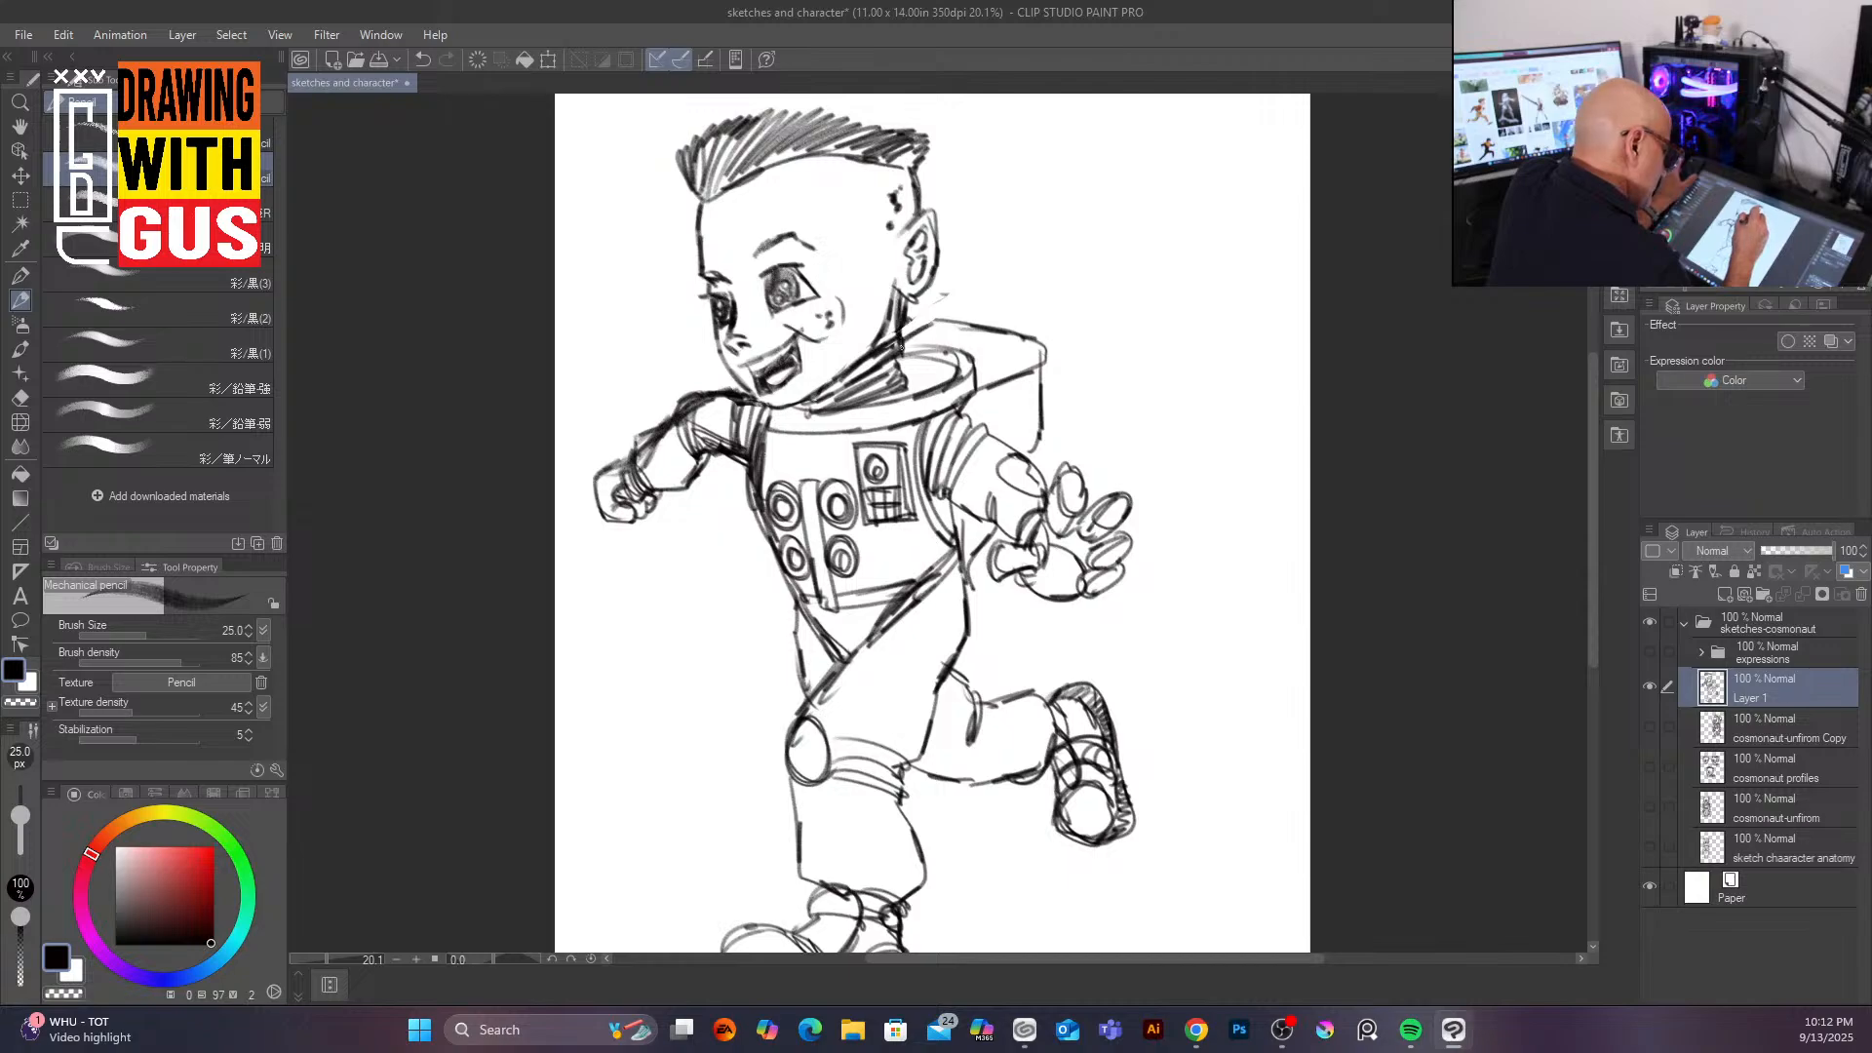
mouse_move(882, 378)
mouse_down()
mouse_move(917, 347)
mouse_move(923, 362)
mouse_move(840, 410)
mouse_move(922, 371)
mouse_up()
drag(775, 405, 775, 433)
mouse_move(771, 434)
mouse_down()
mouse_move(952, 388)
mouse_move(934, 343)
mouse_move(966, 340)
mouse_up()
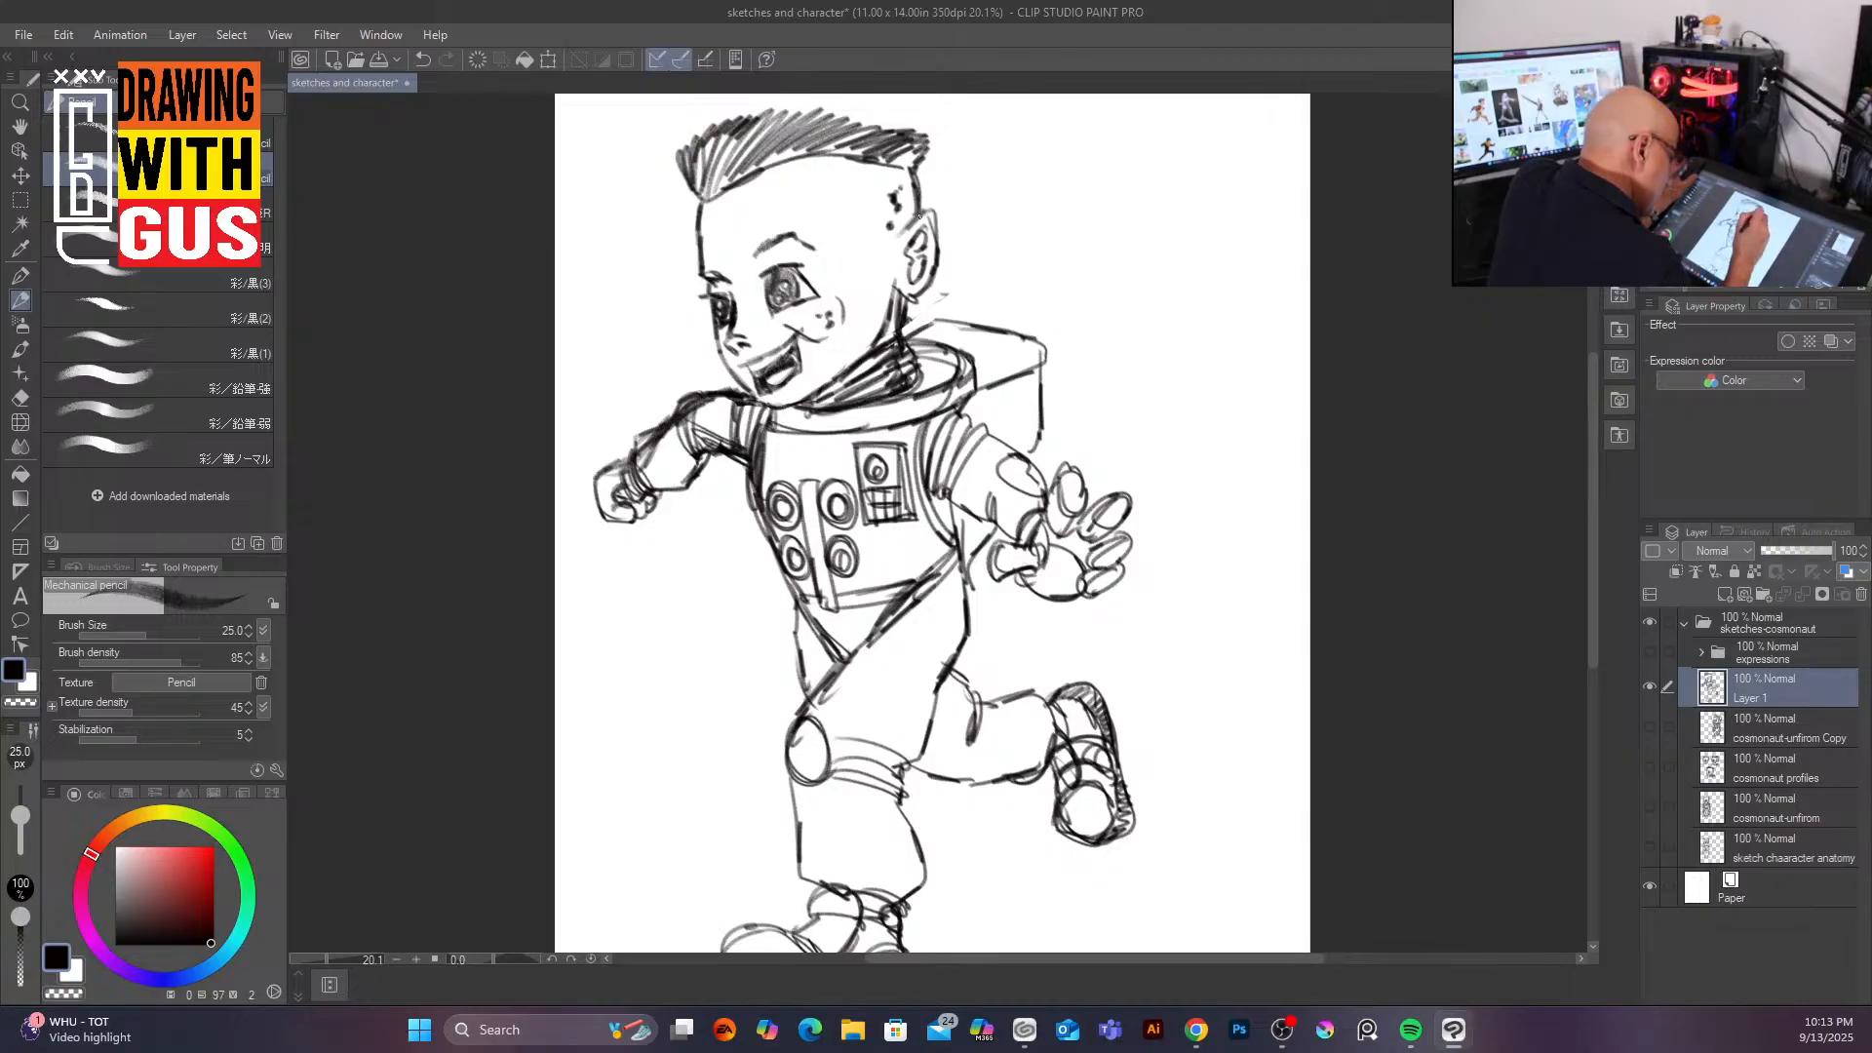
Step: Ink the contour of the face, ear and back of the head
mouse_move(721, 340)
mouse_down()
mouse_move(749, 395)
mouse_move(714, 319)
mouse_move(704, 193)
mouse_up()
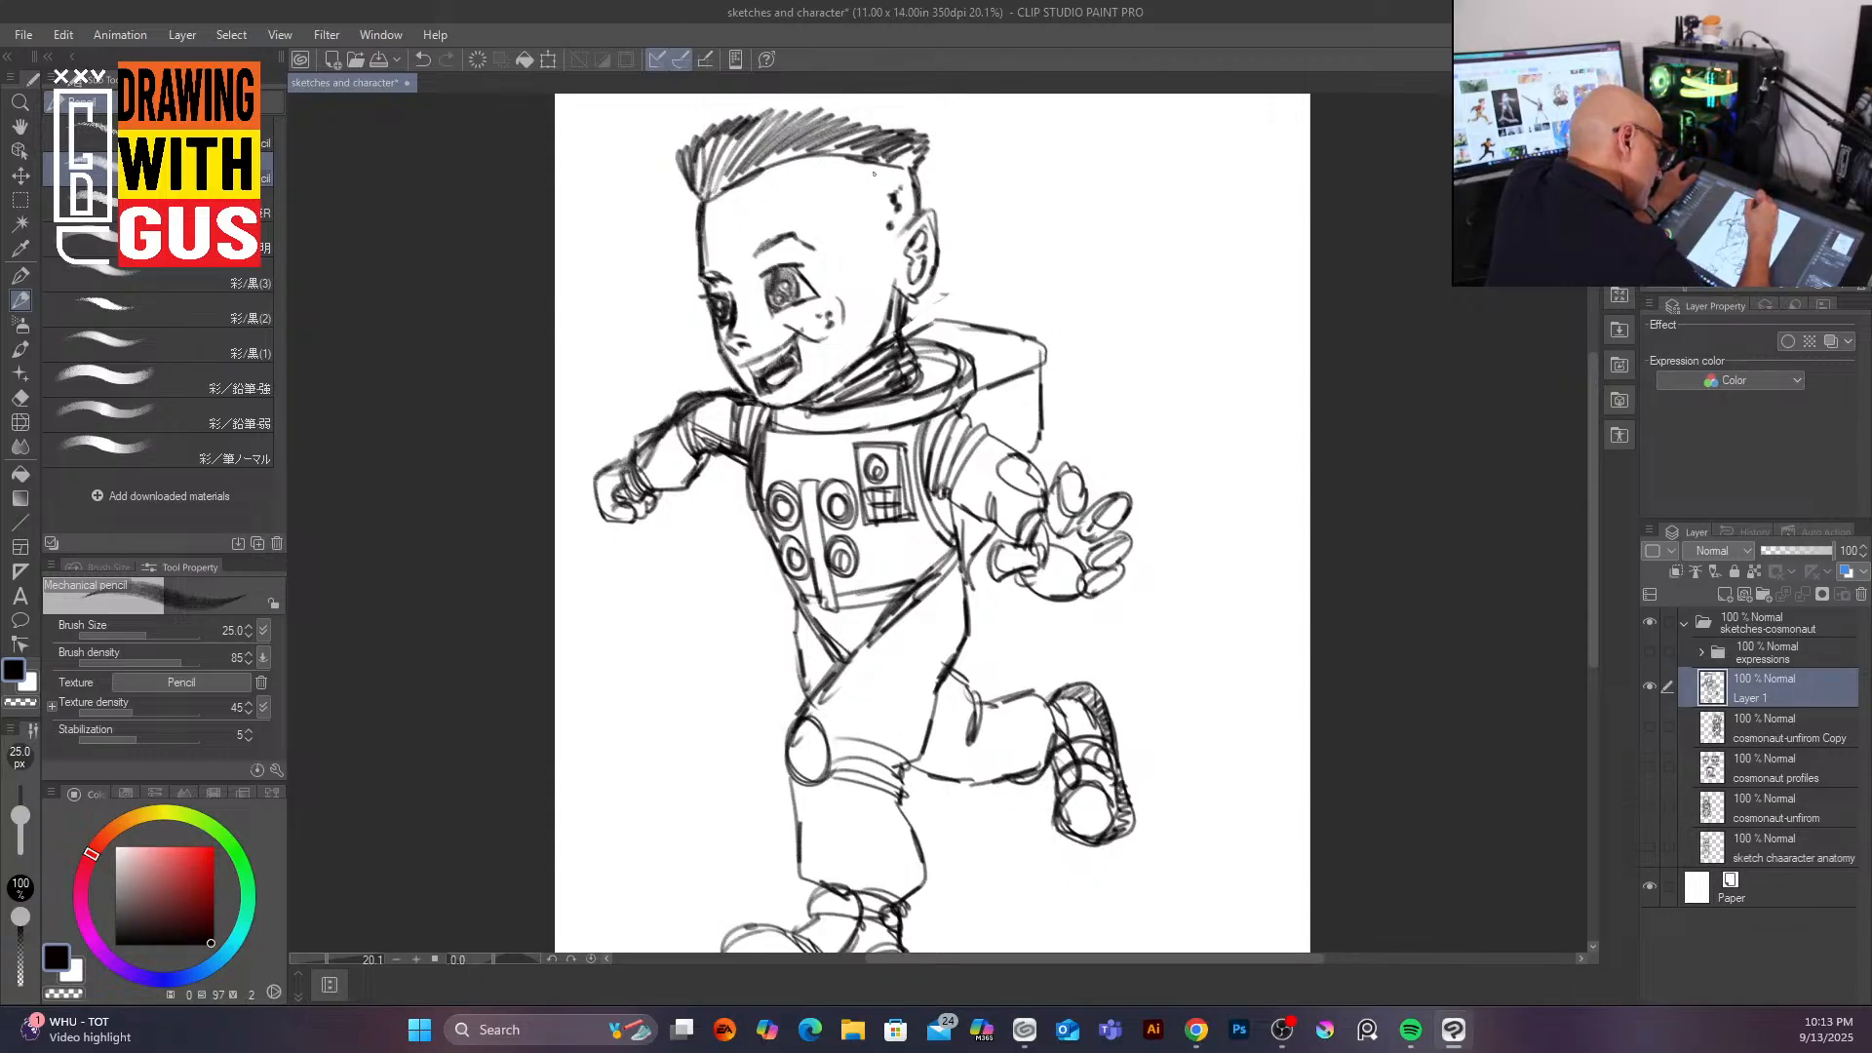
drag(835, 211, 864, 263)
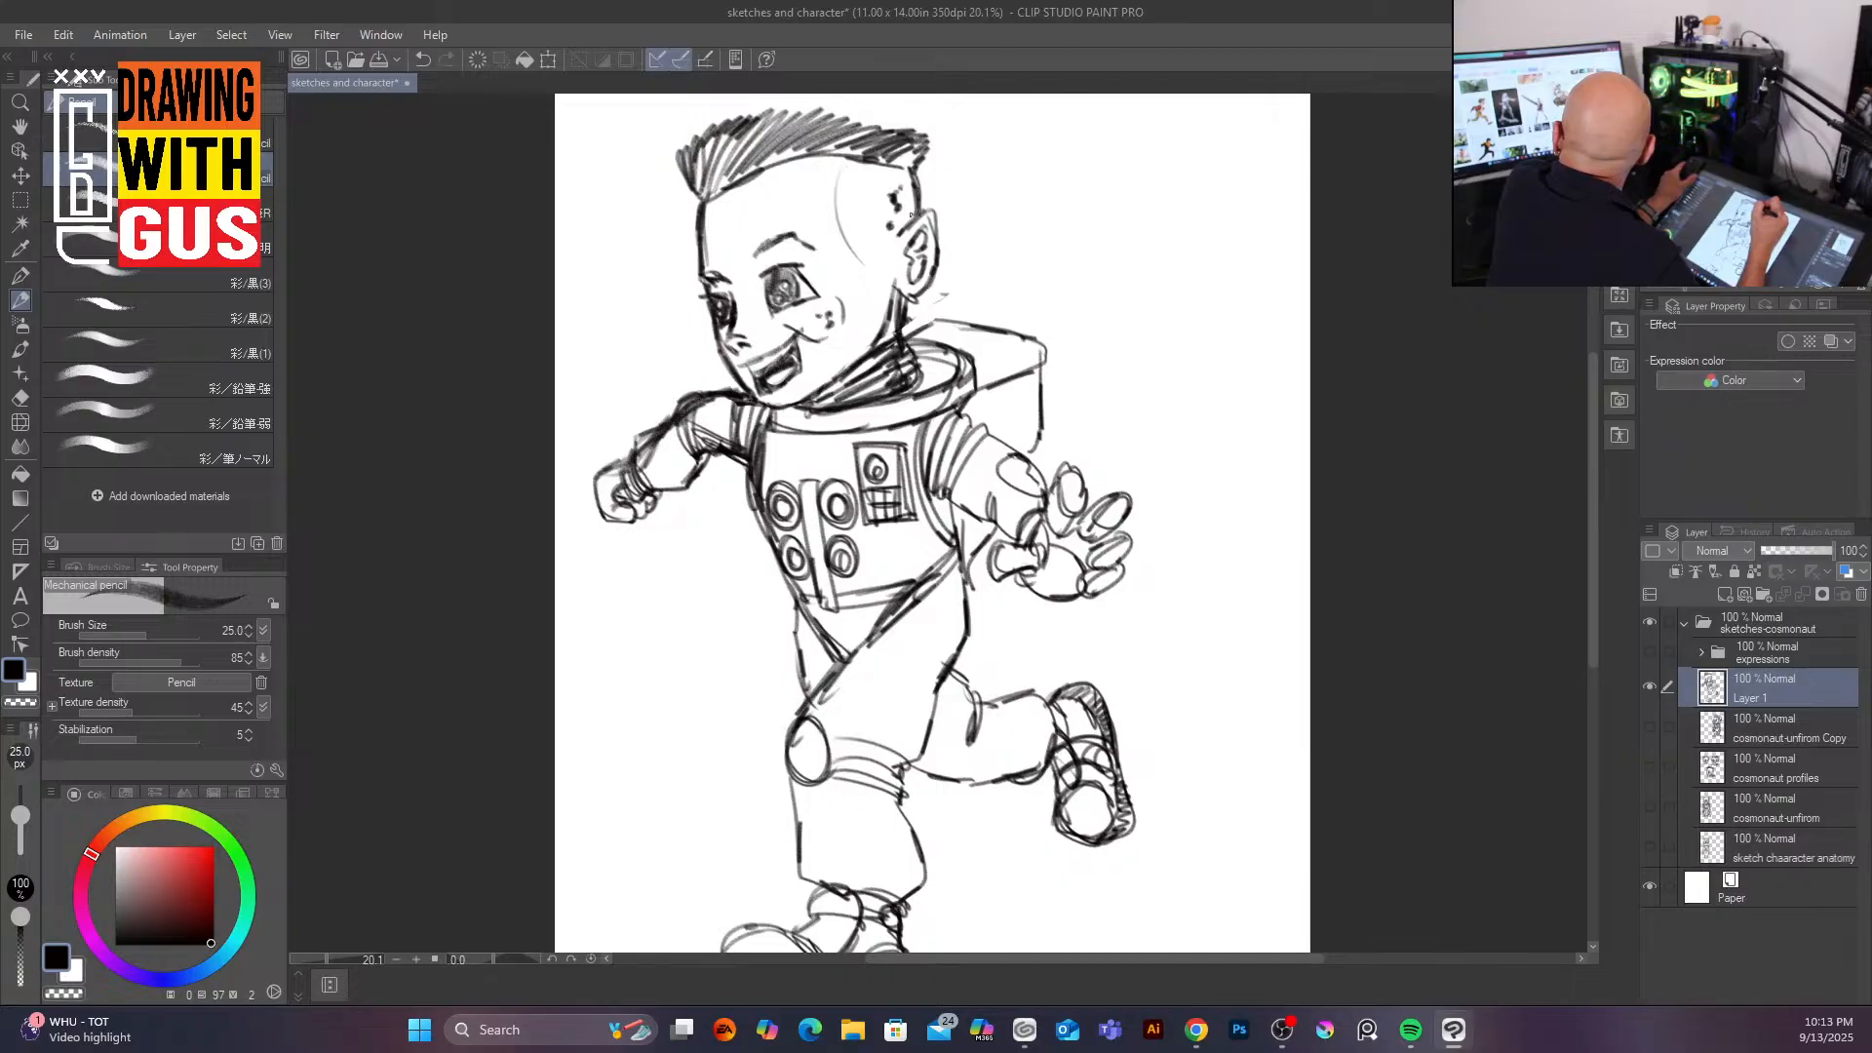
mouse_move(908, 224)
mouse_down()
mouse_move(918, 131)
mouse_move(882, 148)
mouse_move(818, 139)
mouse_move(804, 117)
mouse_move(676, 172)
mouse_move(697, 131)
mouse_move(690, 180)
mouse_move(662, 156)
mouse_move(757, 138)
mouse_move(910, 152)
mouse_up()
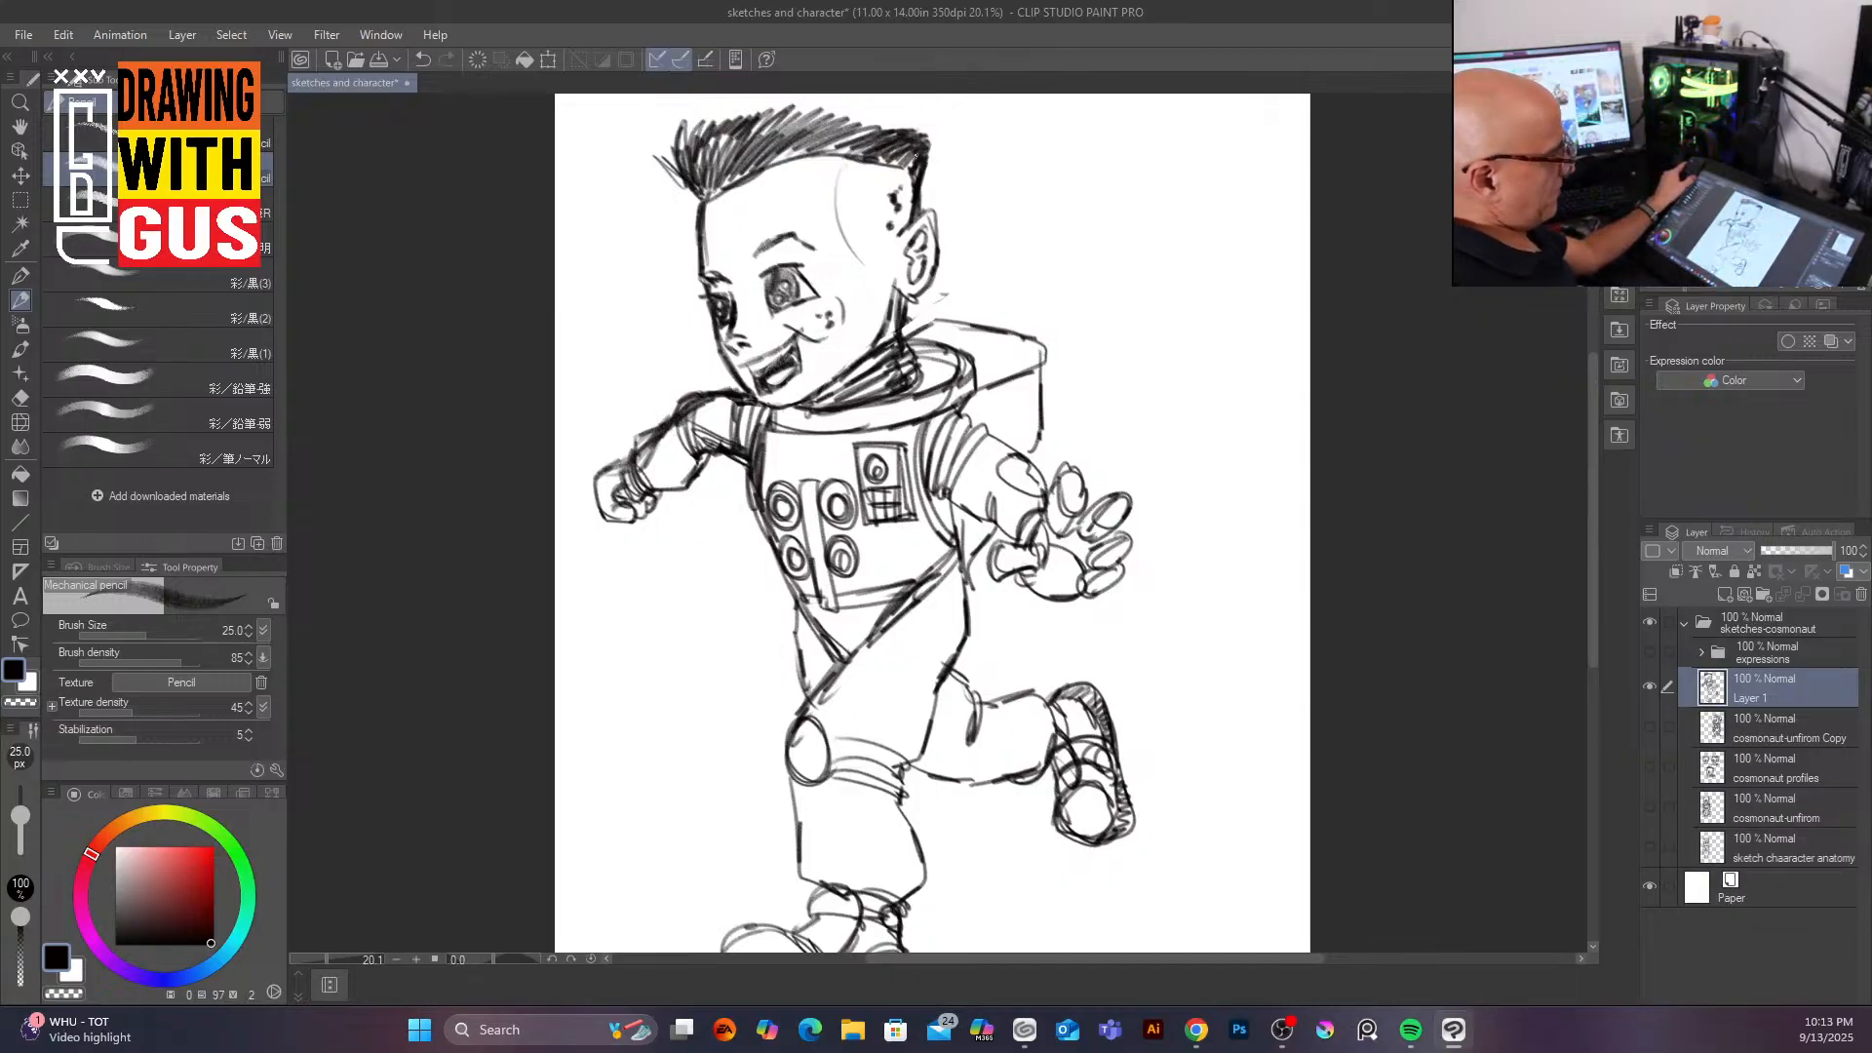
Step: Ink the torso's right side near the front arm and the rear shoulder joint lines
drag(946, 506, 1000, 530)
mouse_move(1004, 495)
mouse_down()
mouse_move(993, 532)
mouse_move(970, 514)
mouse_move(991, 501)
mouse_move(955, 508)
mouse_move(952, 529)
mouse_move(970, 528)
mouse_up()
mouse_move(980, 433)
mouse_down()
mouse_move(1040, 466)
mouse_move(1005, 494)
mouse_move(1019, 487)
mouse_move(966, 577)
mouse_move(965, 640)
mouse_move(927, 682)
mouse_up()
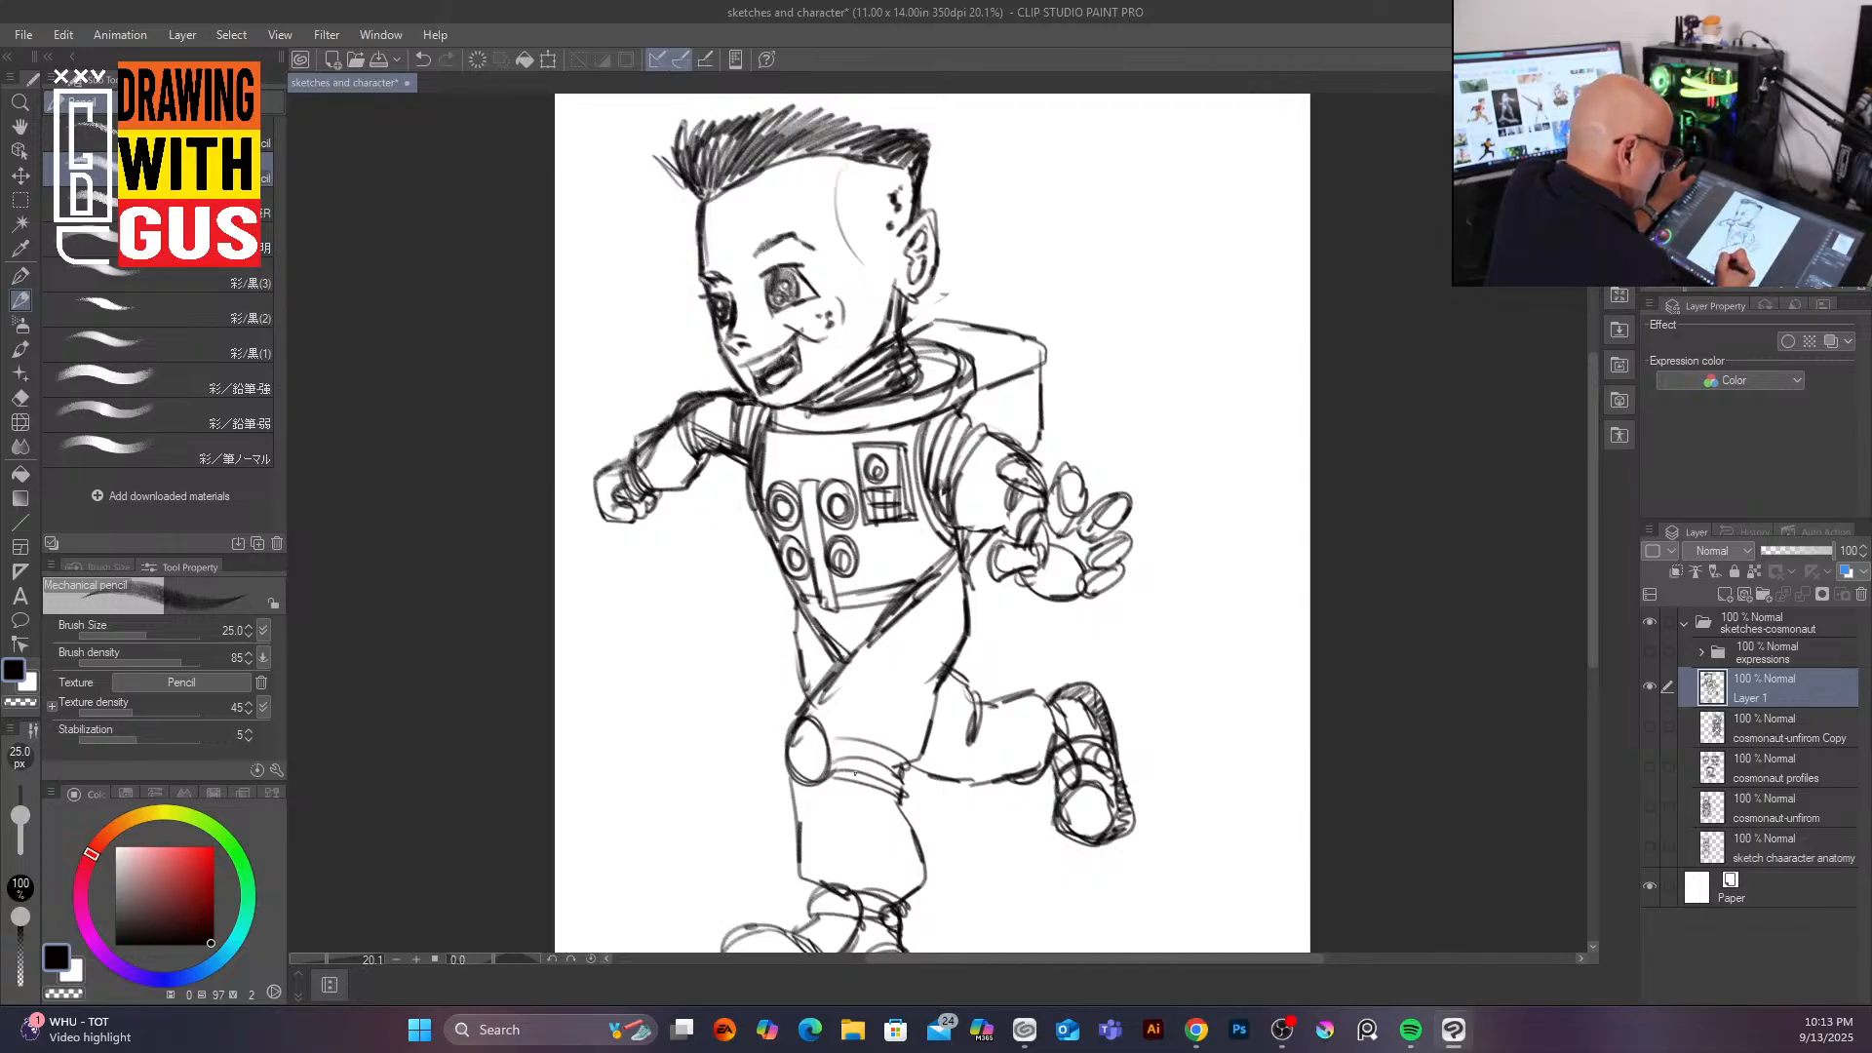
mouse_move(744, 466)
mouse_down()
mouse_move(753, 478)
mouse_move(744, 466)
mouse_up()
drag(743, 394, 733, 422)
drag(734, 403, 725, 450)
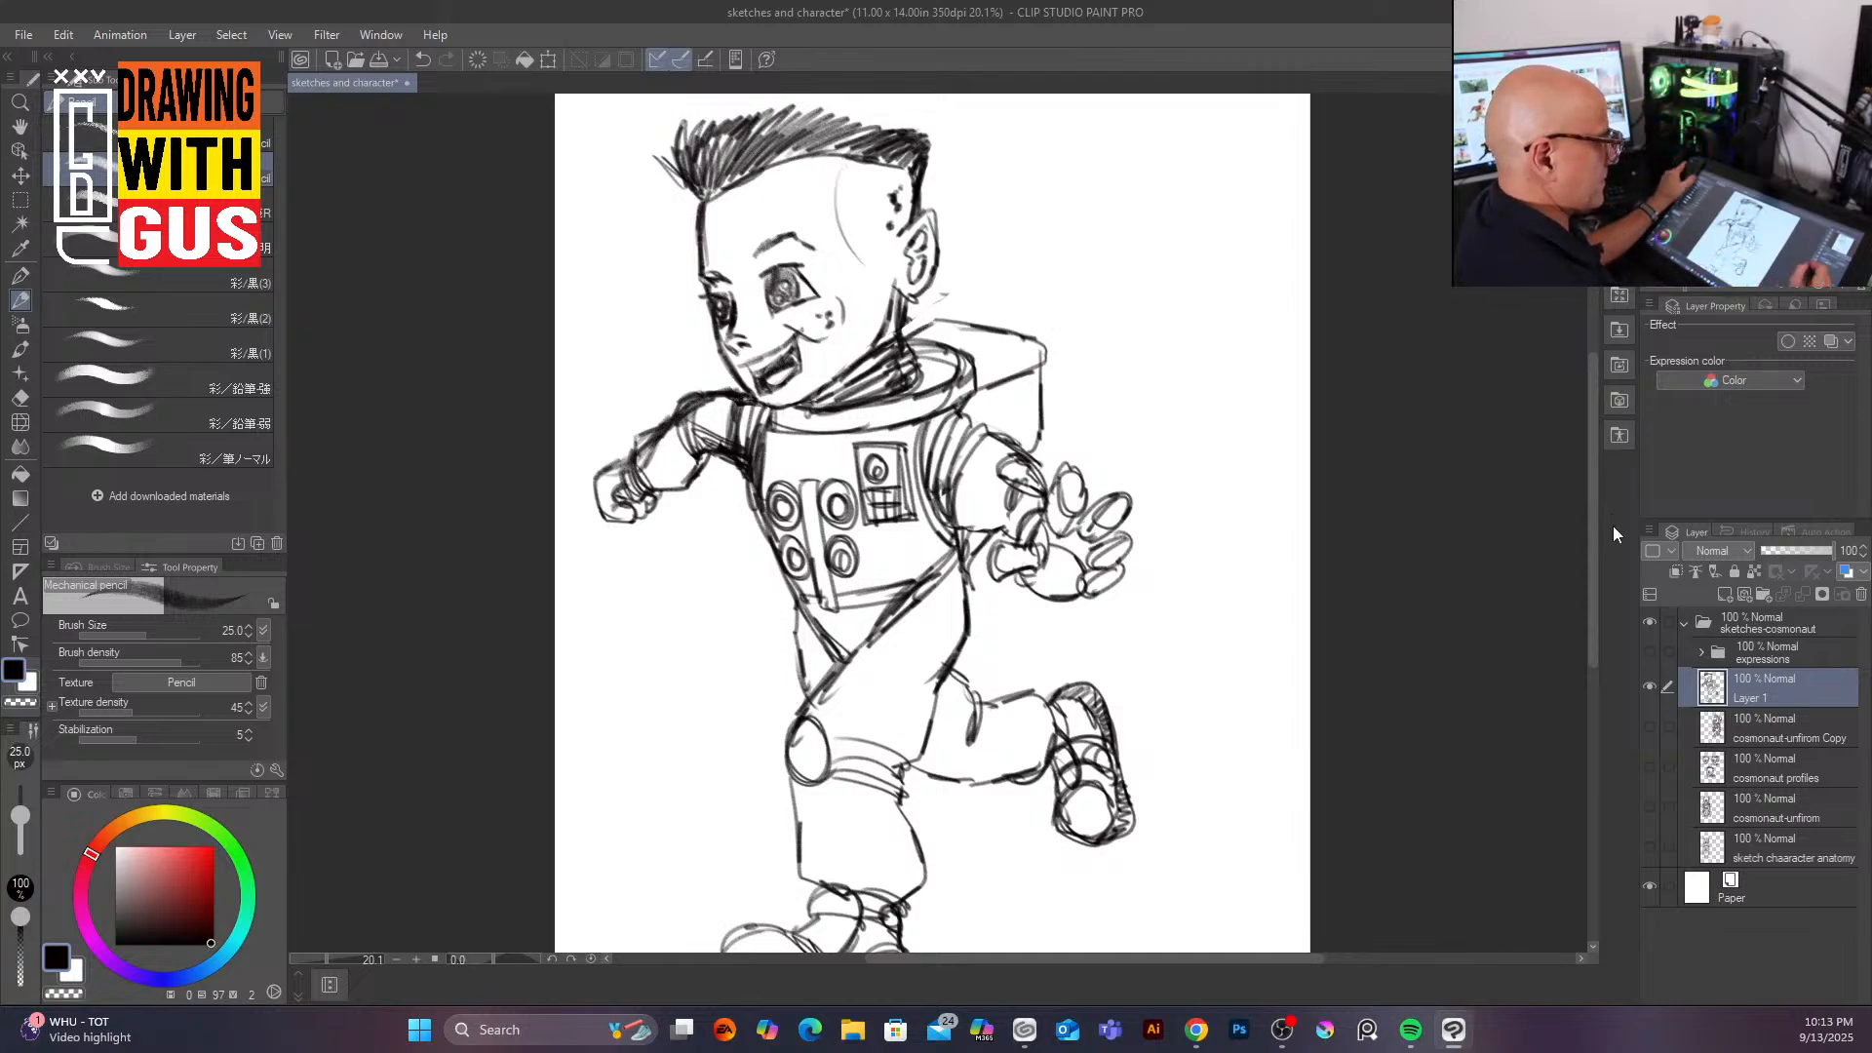
Step: Scale the whole inked drawing down to about 44% and move it to the page's upper left
scroll(1590, 636, down, 3)
mouse_move(1580, 663)
mouse_down()
mouse_move(1581, 706)
mouse_move(1577, 685)
mouse_up()
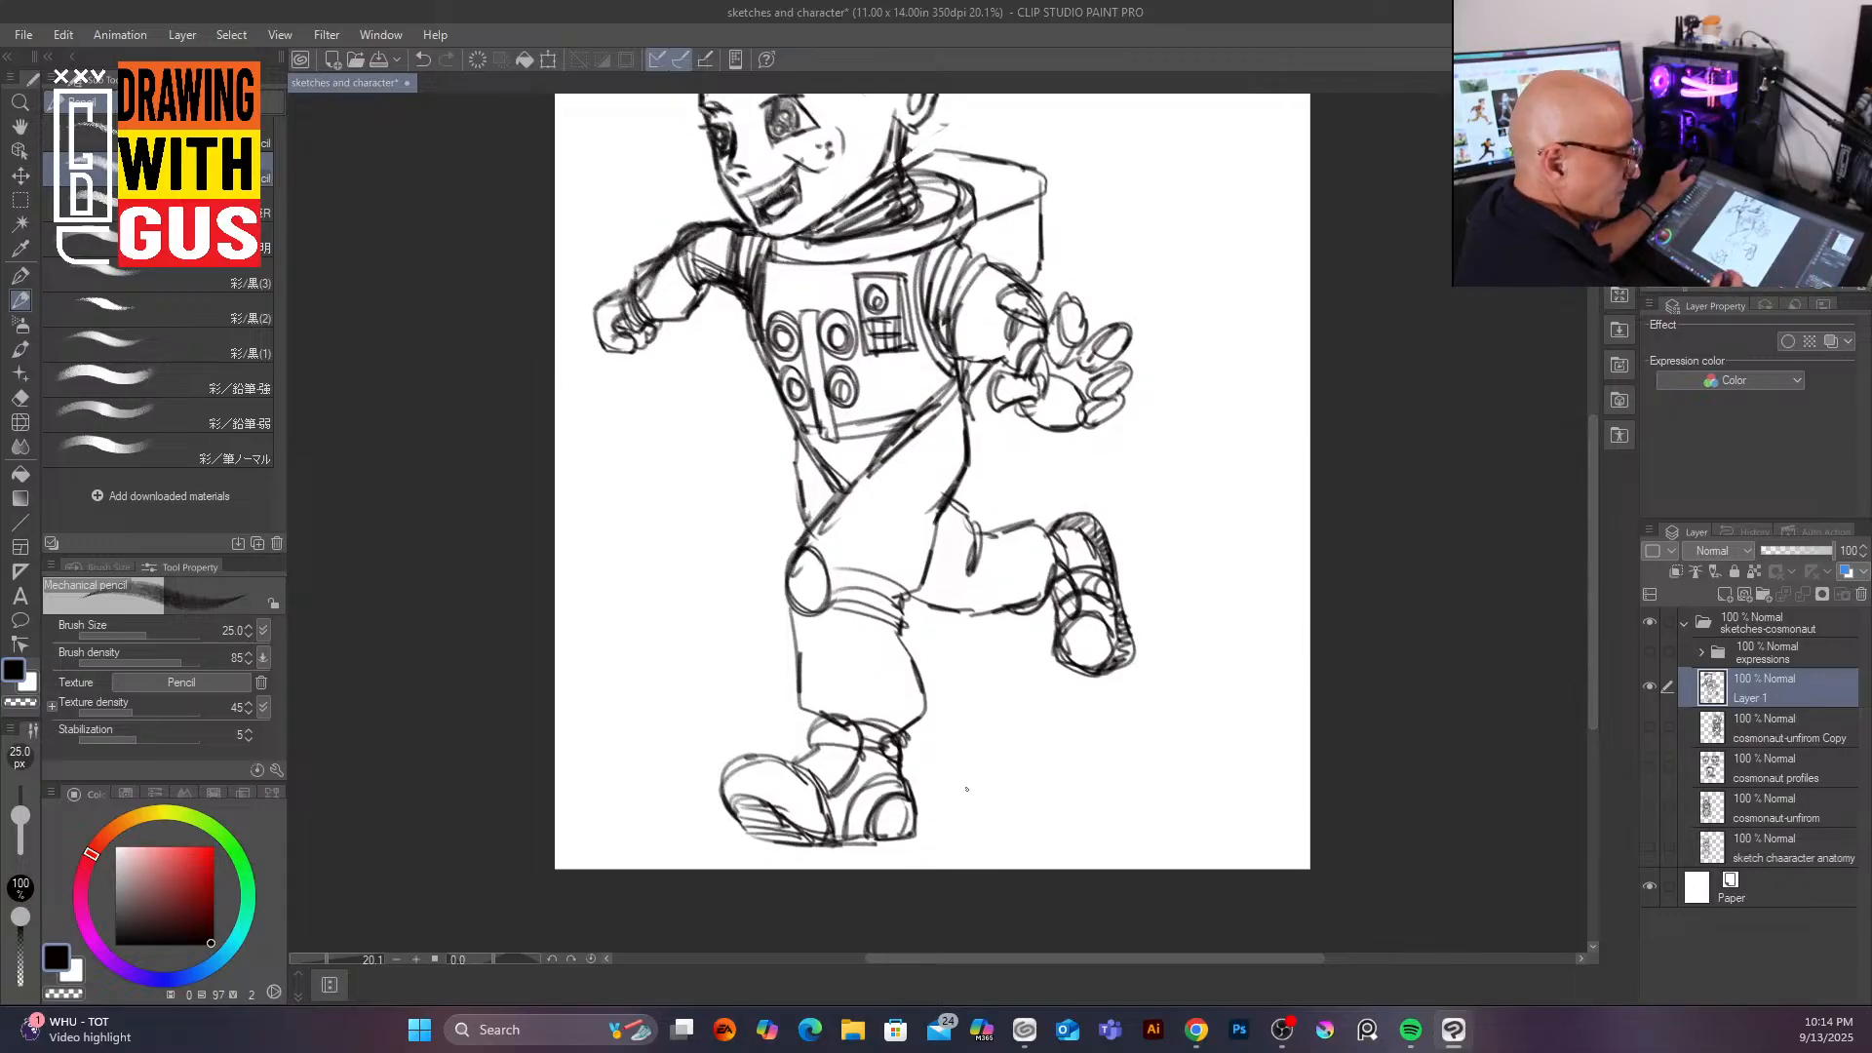
click(20, 176)
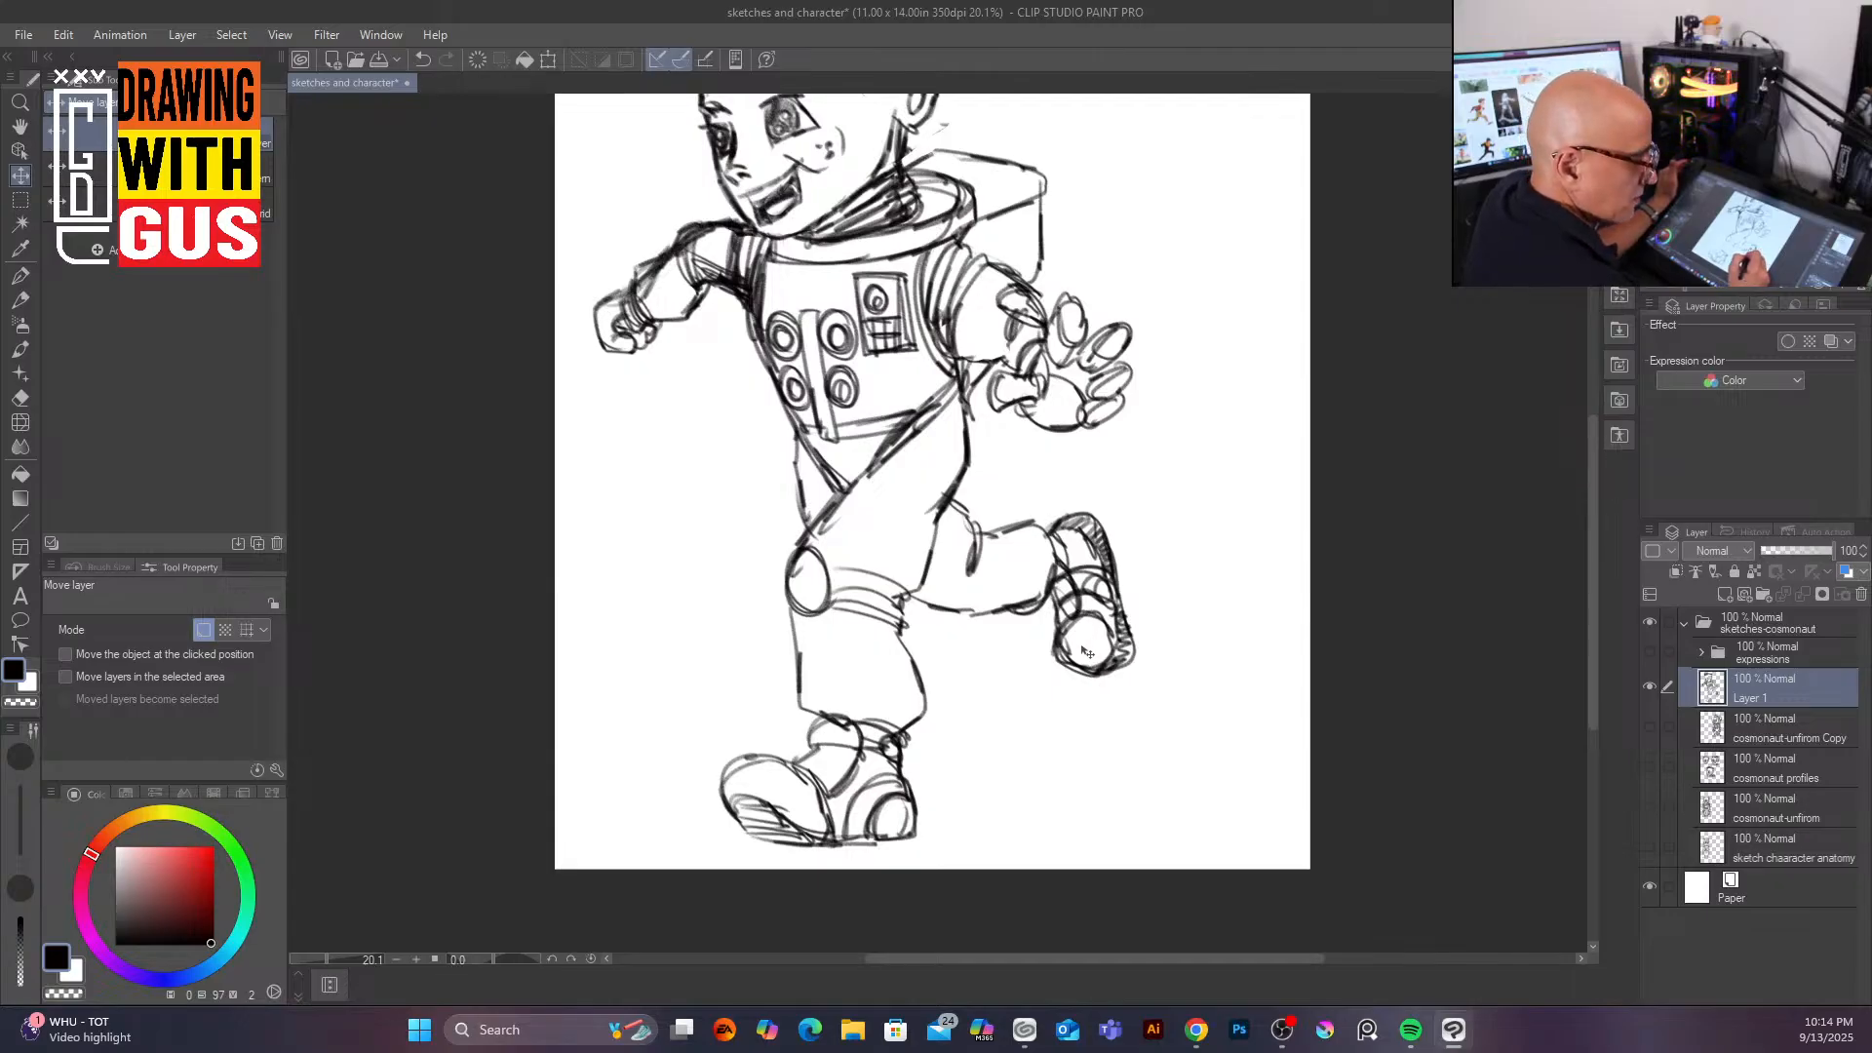
click(548, 60)
drag(1136, 849, 921, 487)
drag(800, 274, 817, 472)
drag(929, 675, 840, 527)
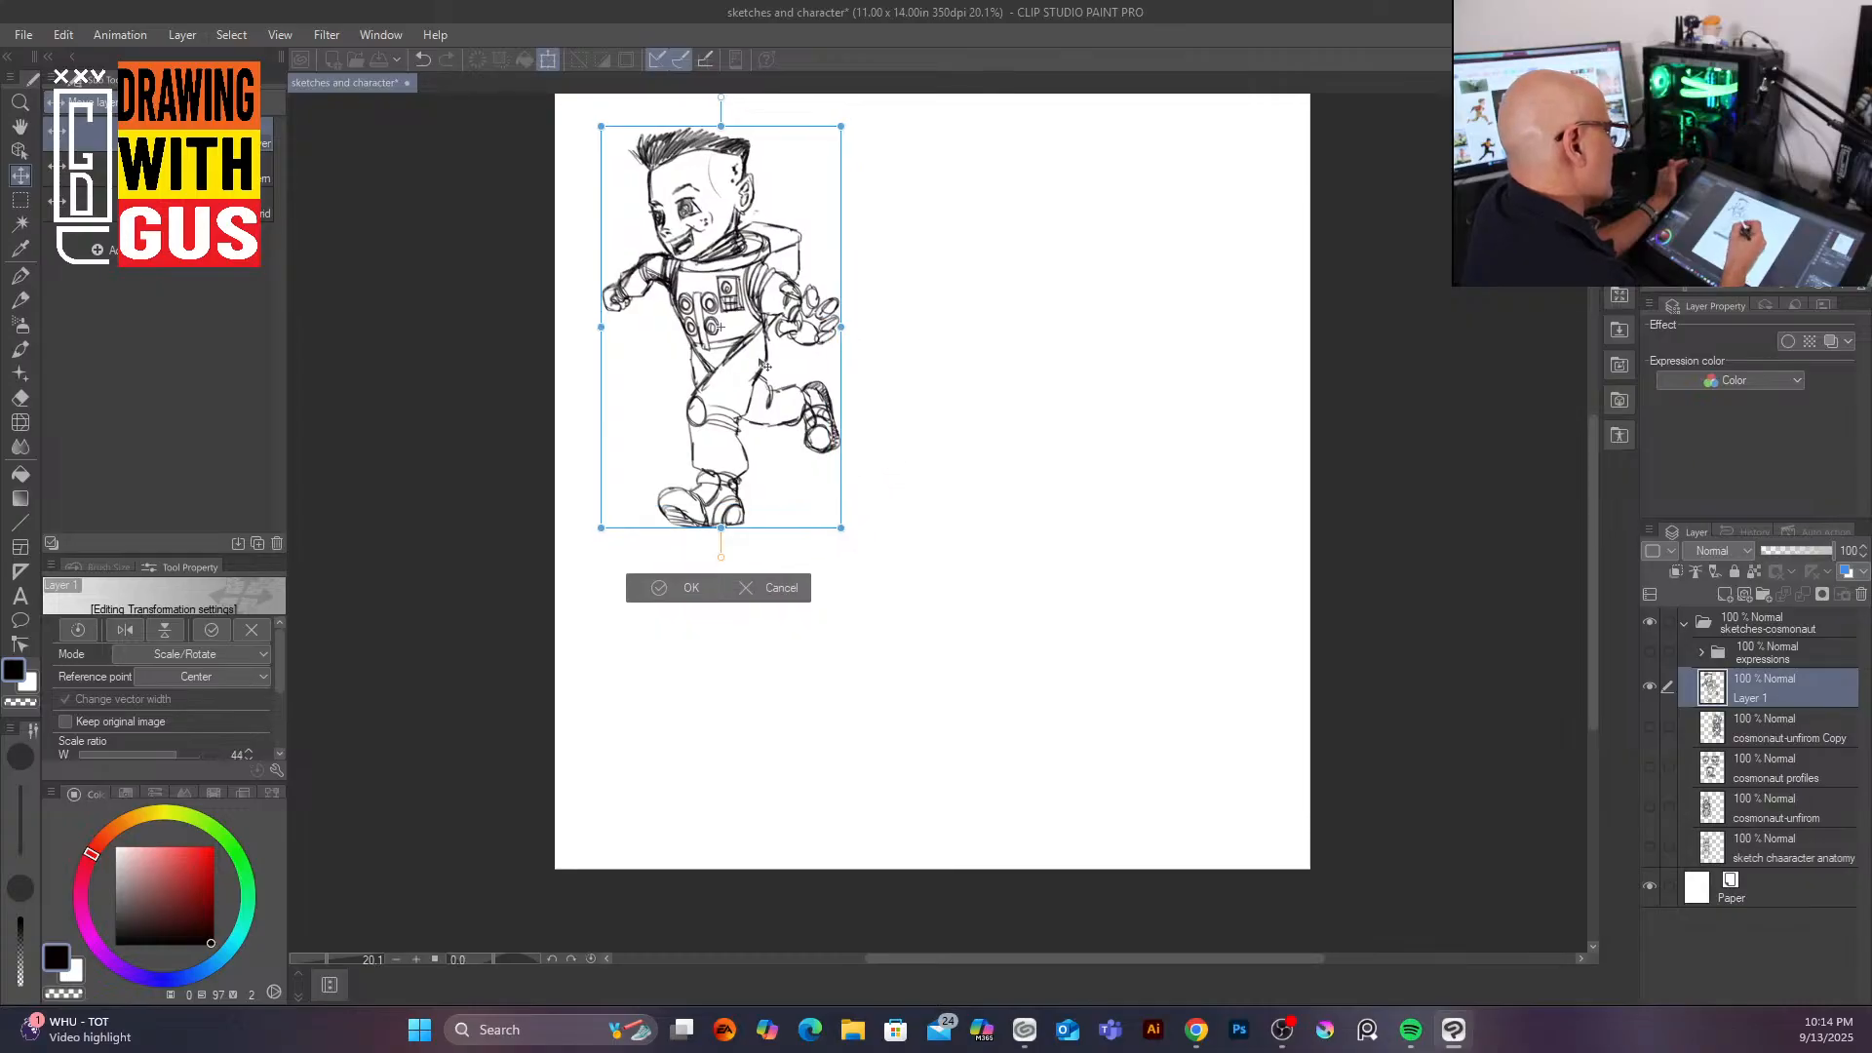
drag(757, 396, 752, 386)
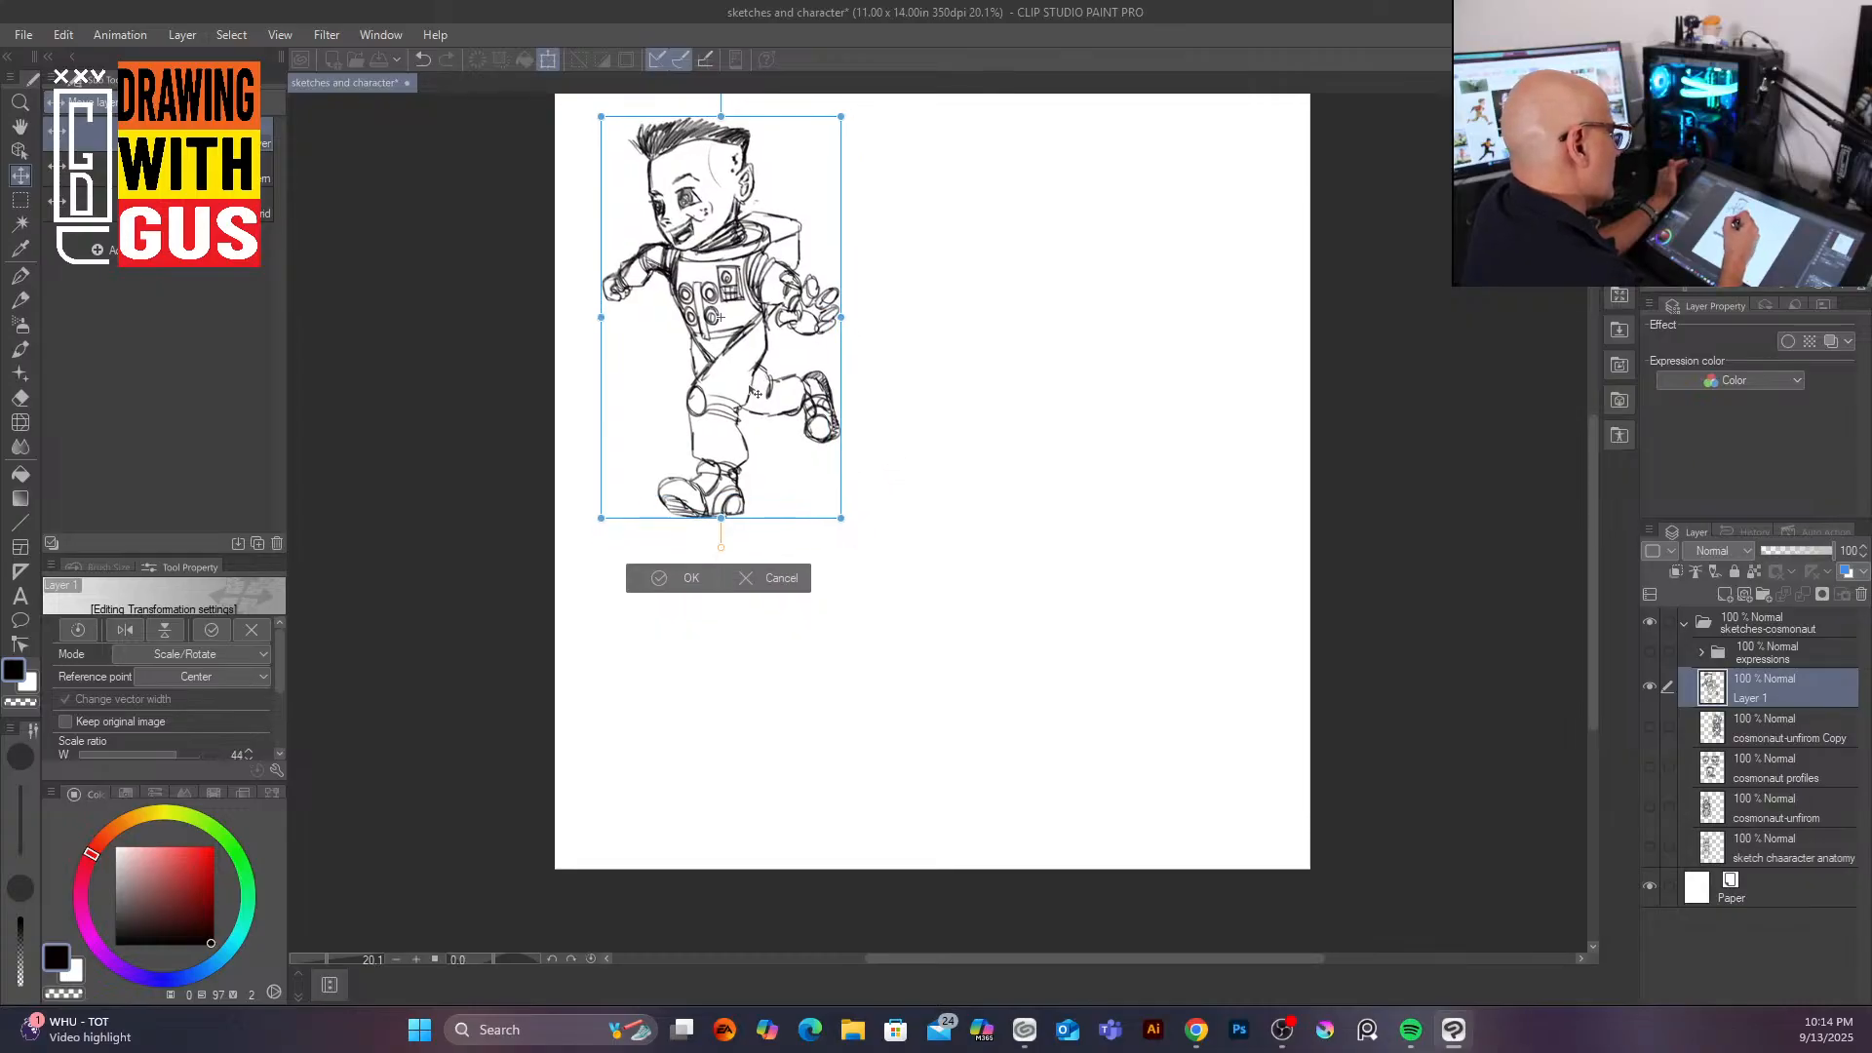
click(694, 578)
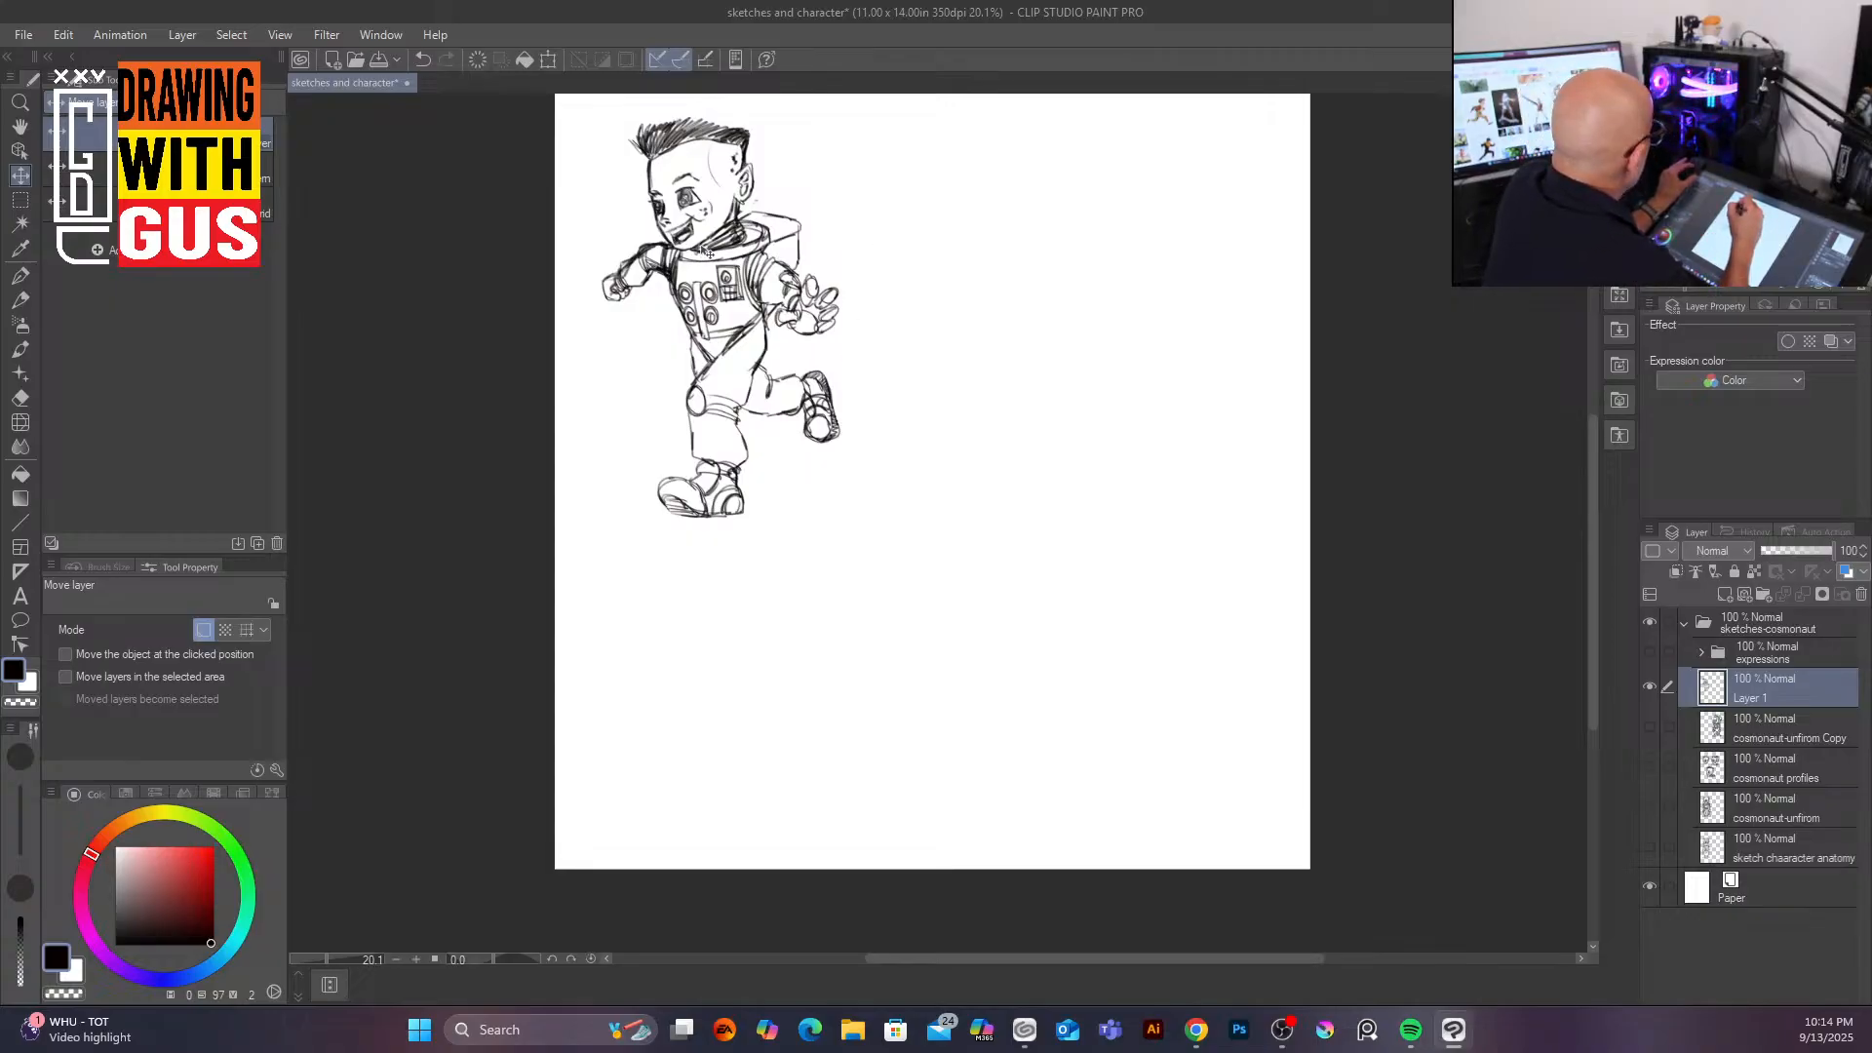
scroll(703, 251, up, 3)
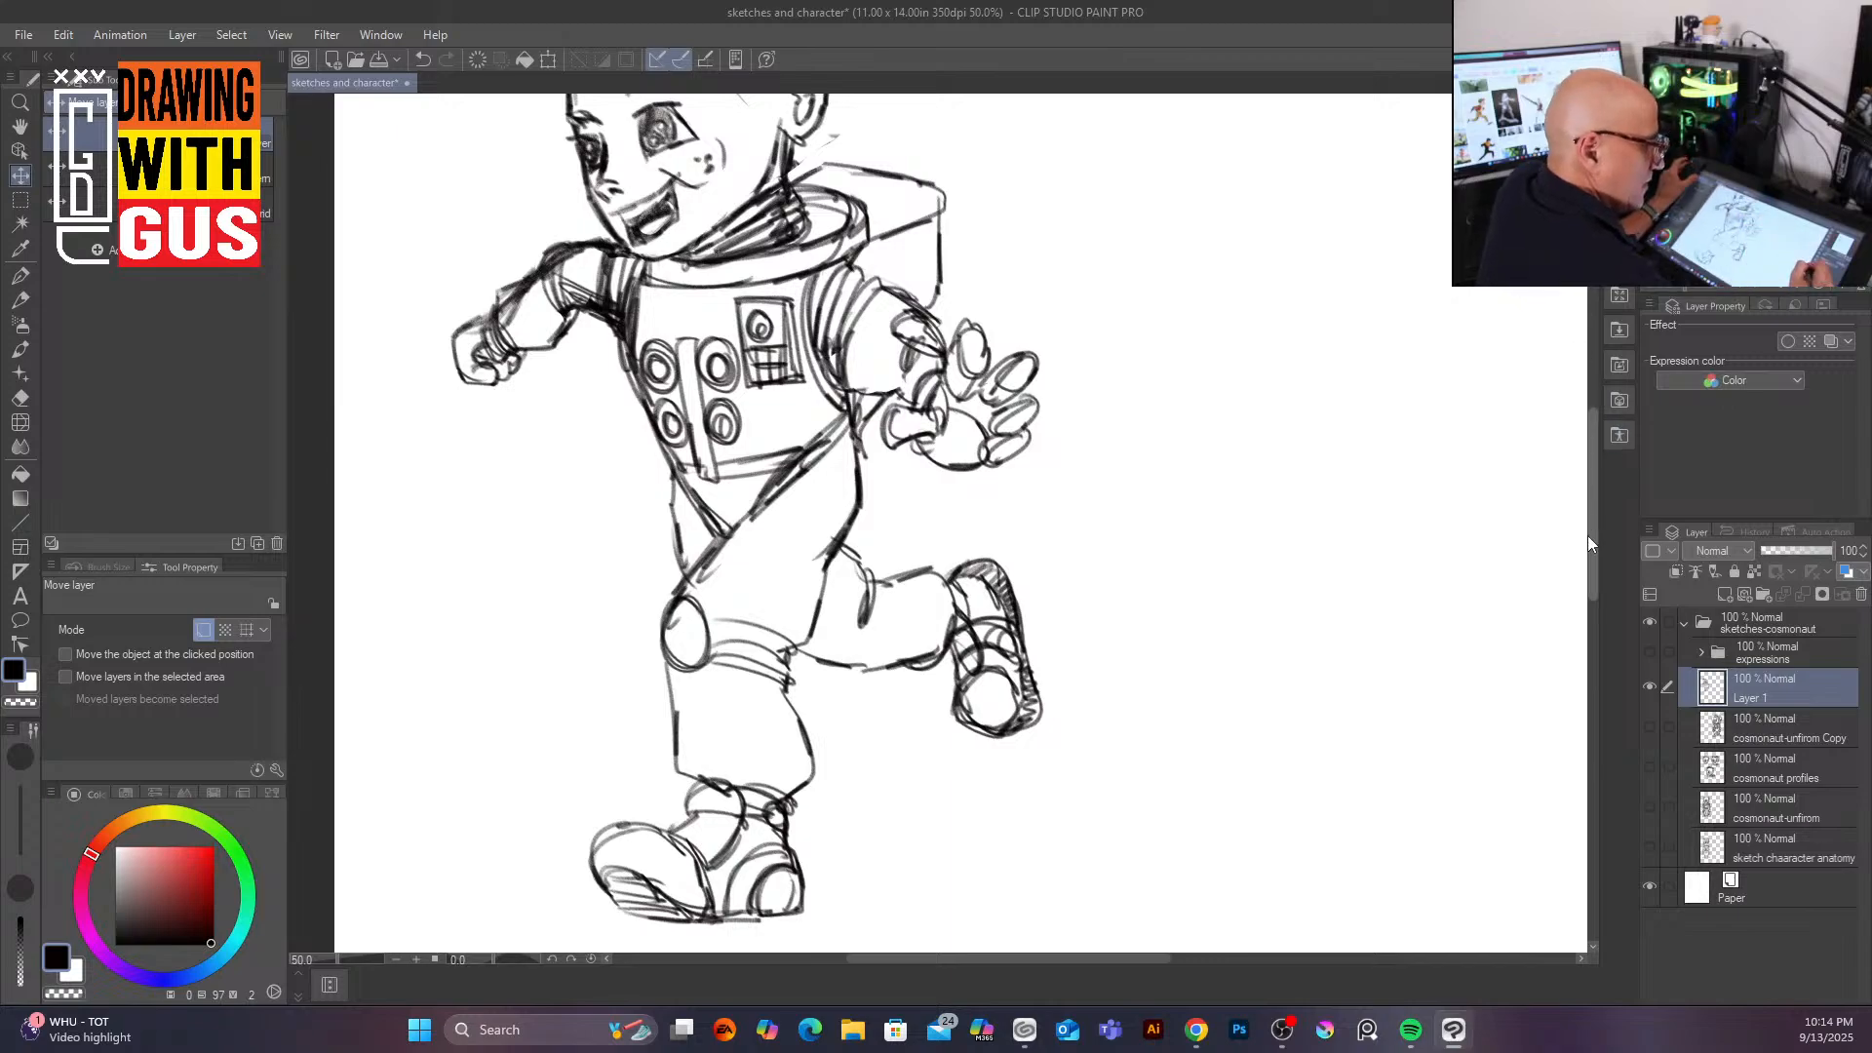
Step: Draw the eyebrow and cheek marks and tone the shaved side of the head with the mechanical pencil at 25 px
click(19, 299)
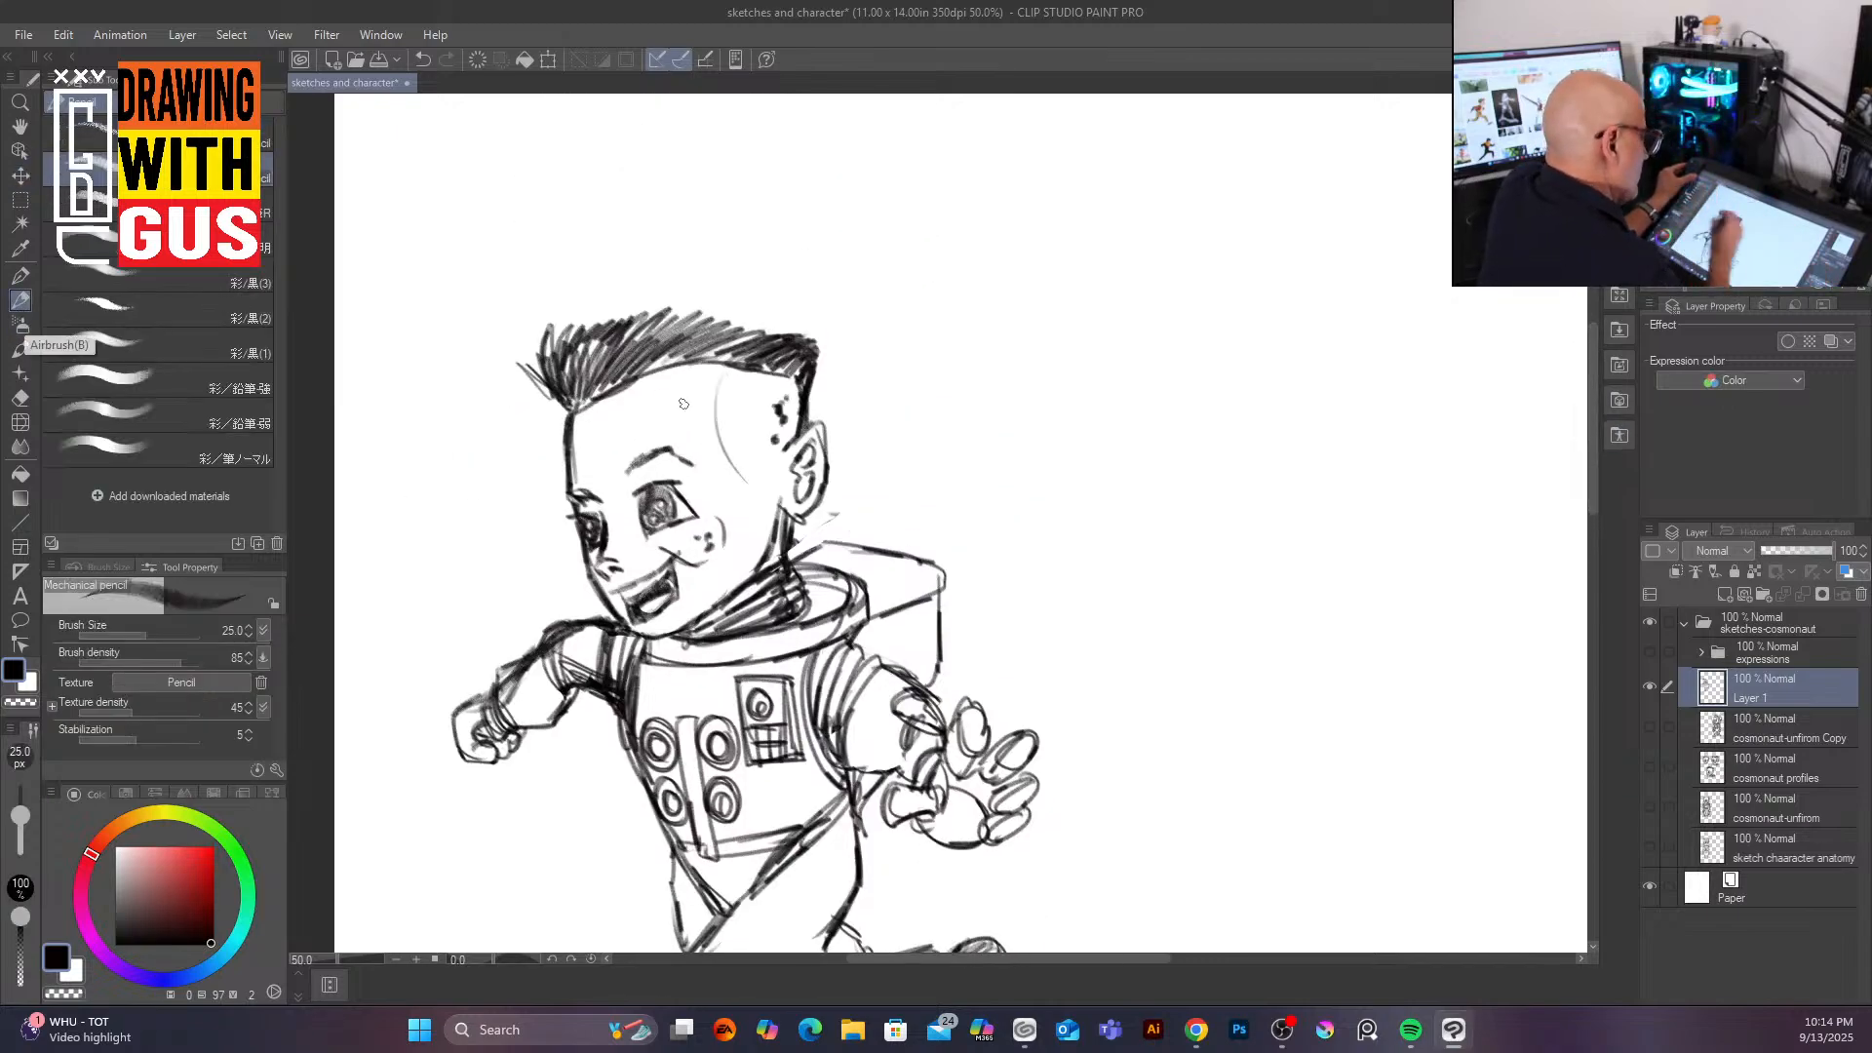
mouse_move(629, 472)
mouse_down()
mouse_move(675, 452)
mouse_move(632, 470)
mouse_move(722, 466)
mouse_up()
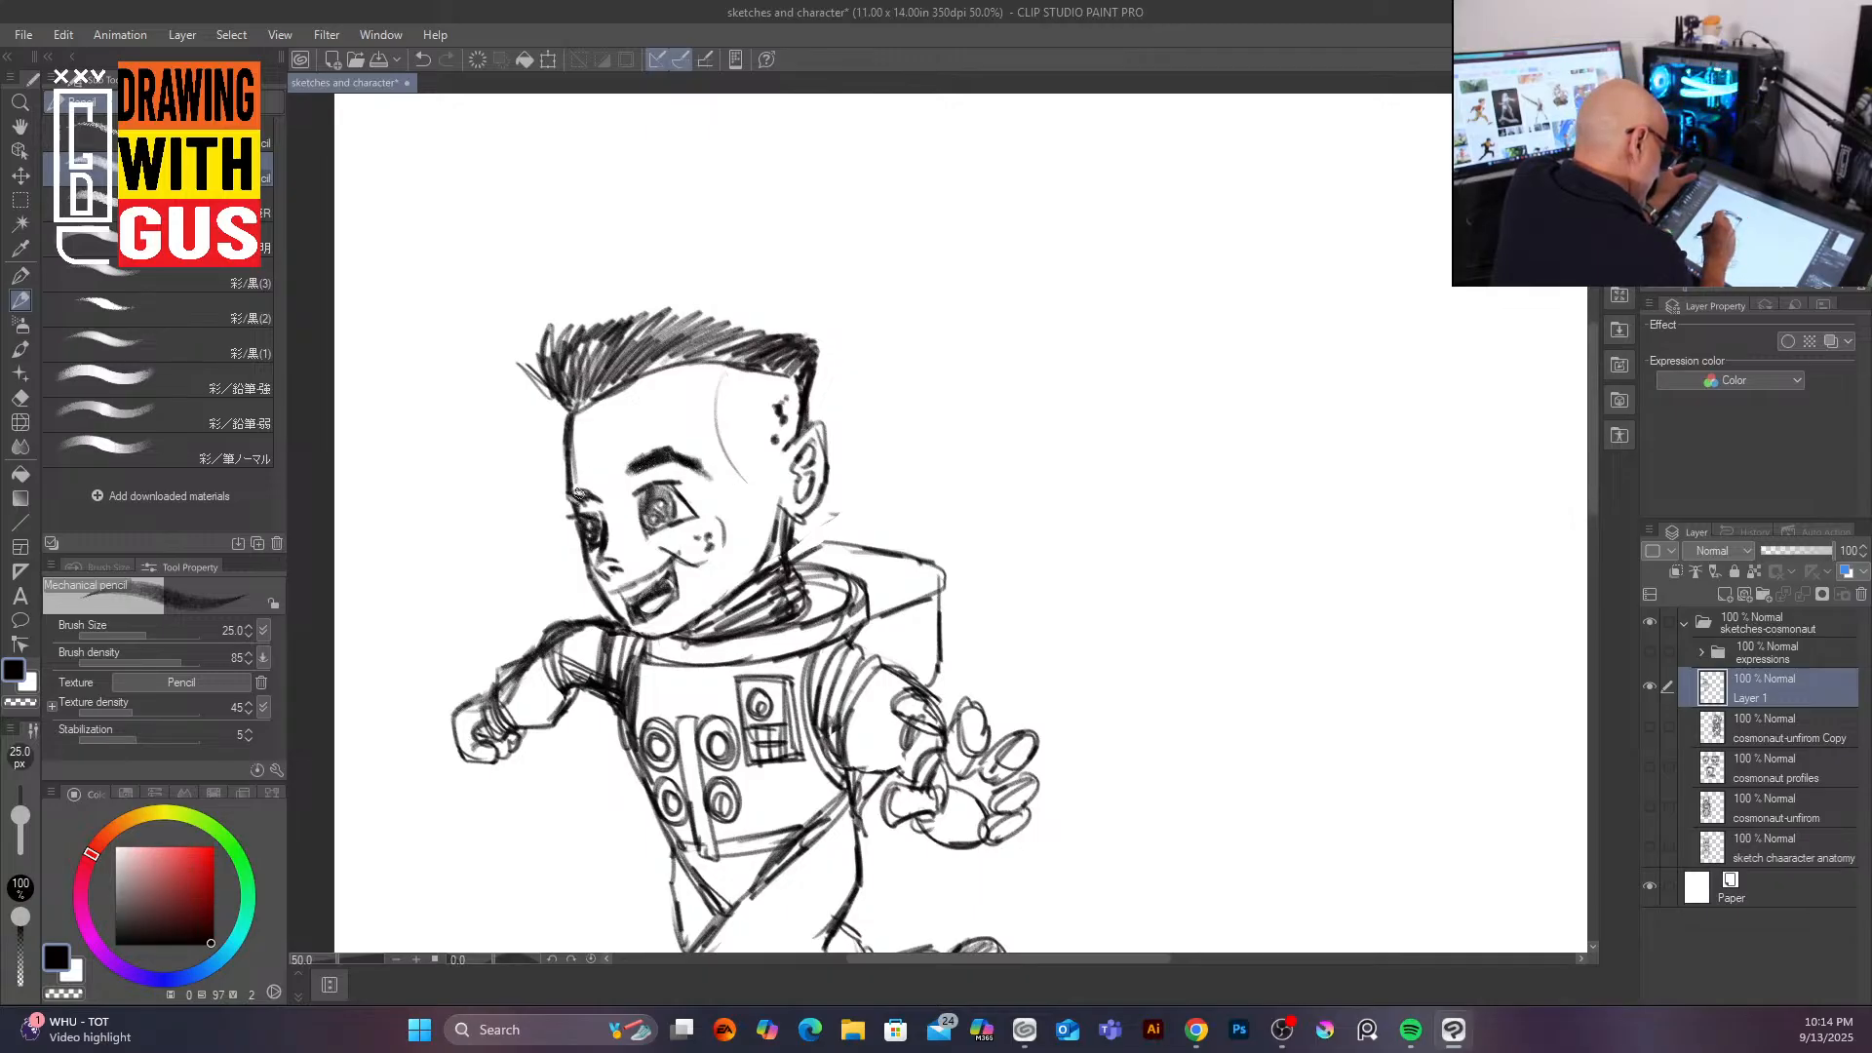
mouse_move(595, 500)
mouse_down()
mouse_move(655, 468)
mouse_move(698, 518)
mouse_move(658, 542)
mouse_move(678, 556)
mouse_move(622, 588)
mouse_move(622, 572)
mouse_up()
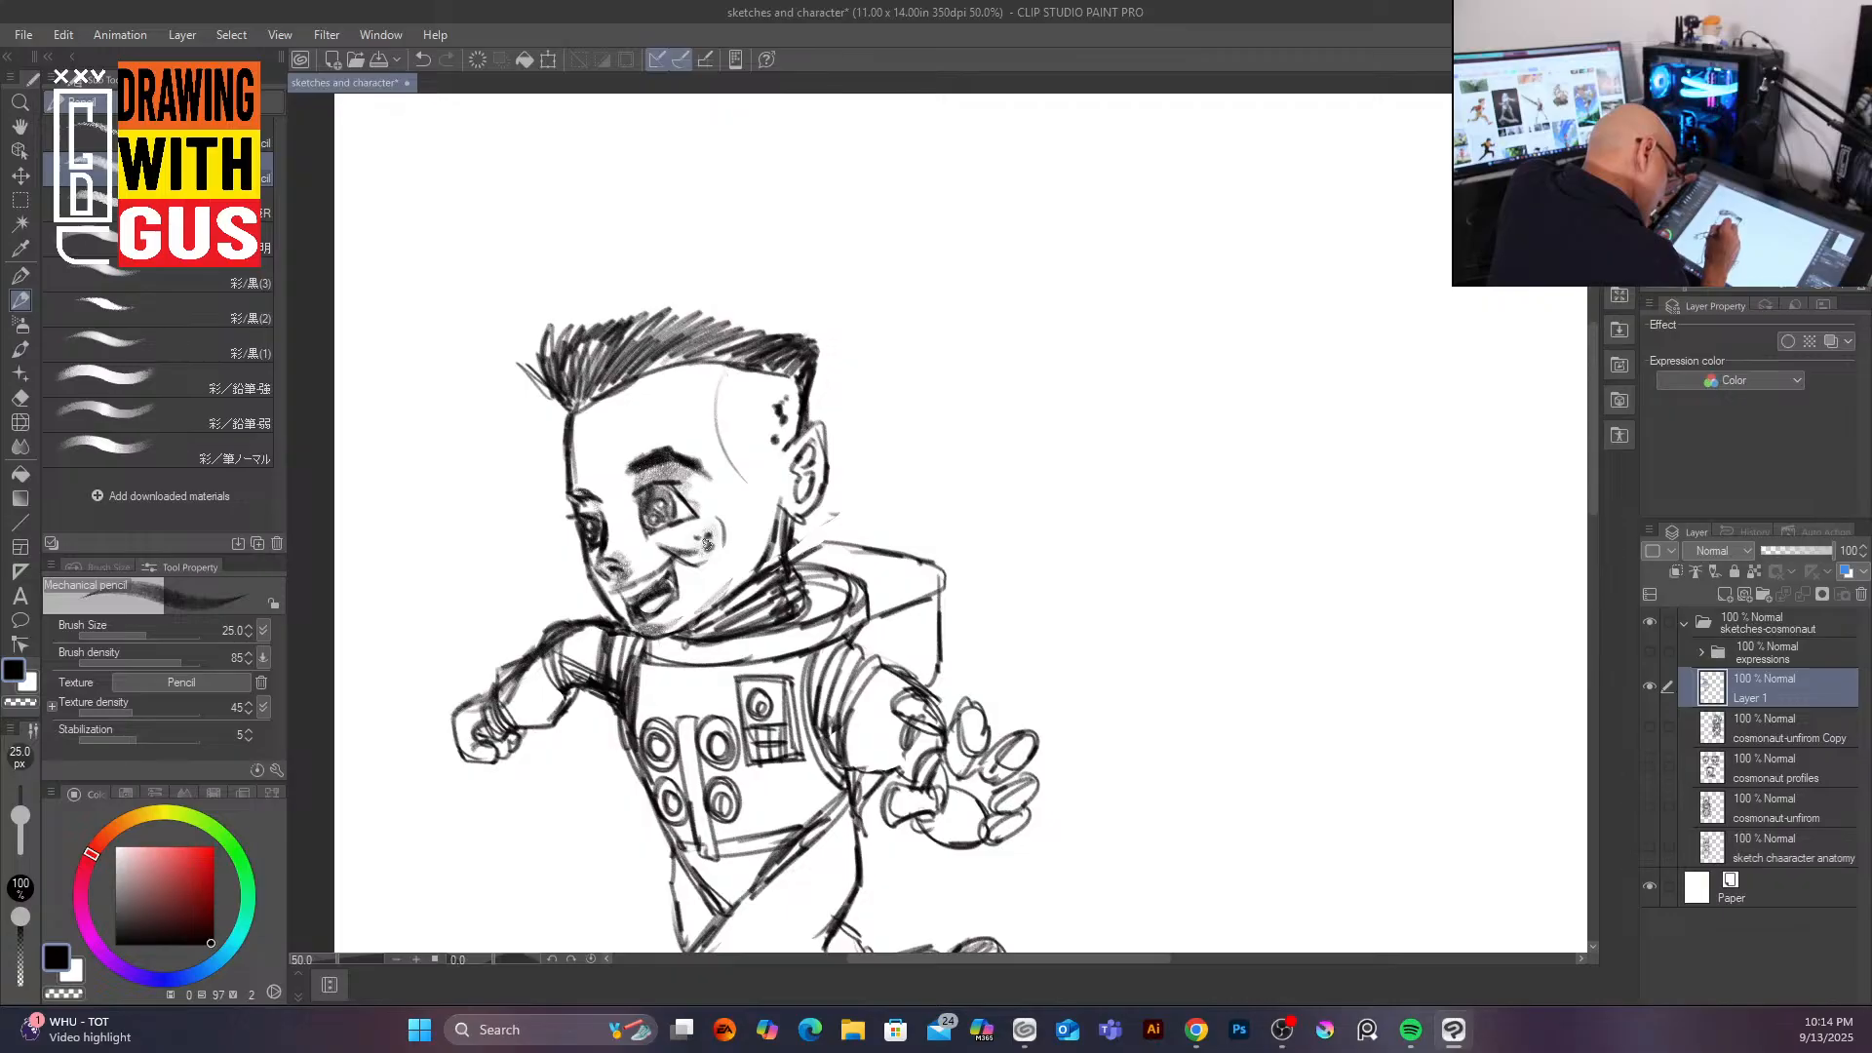
drag(706, 539, 720, 561)
mouse_move(753, 390)
mouse_down()
mouse_move(727, 438)
mouse_move(796, 409)
mouse_move(741, 476)
mouse_move(772, 380)
mouse_move(729, 422)
mouse_move(753, 355)
mouse_move(807, 427)
mouse_up()
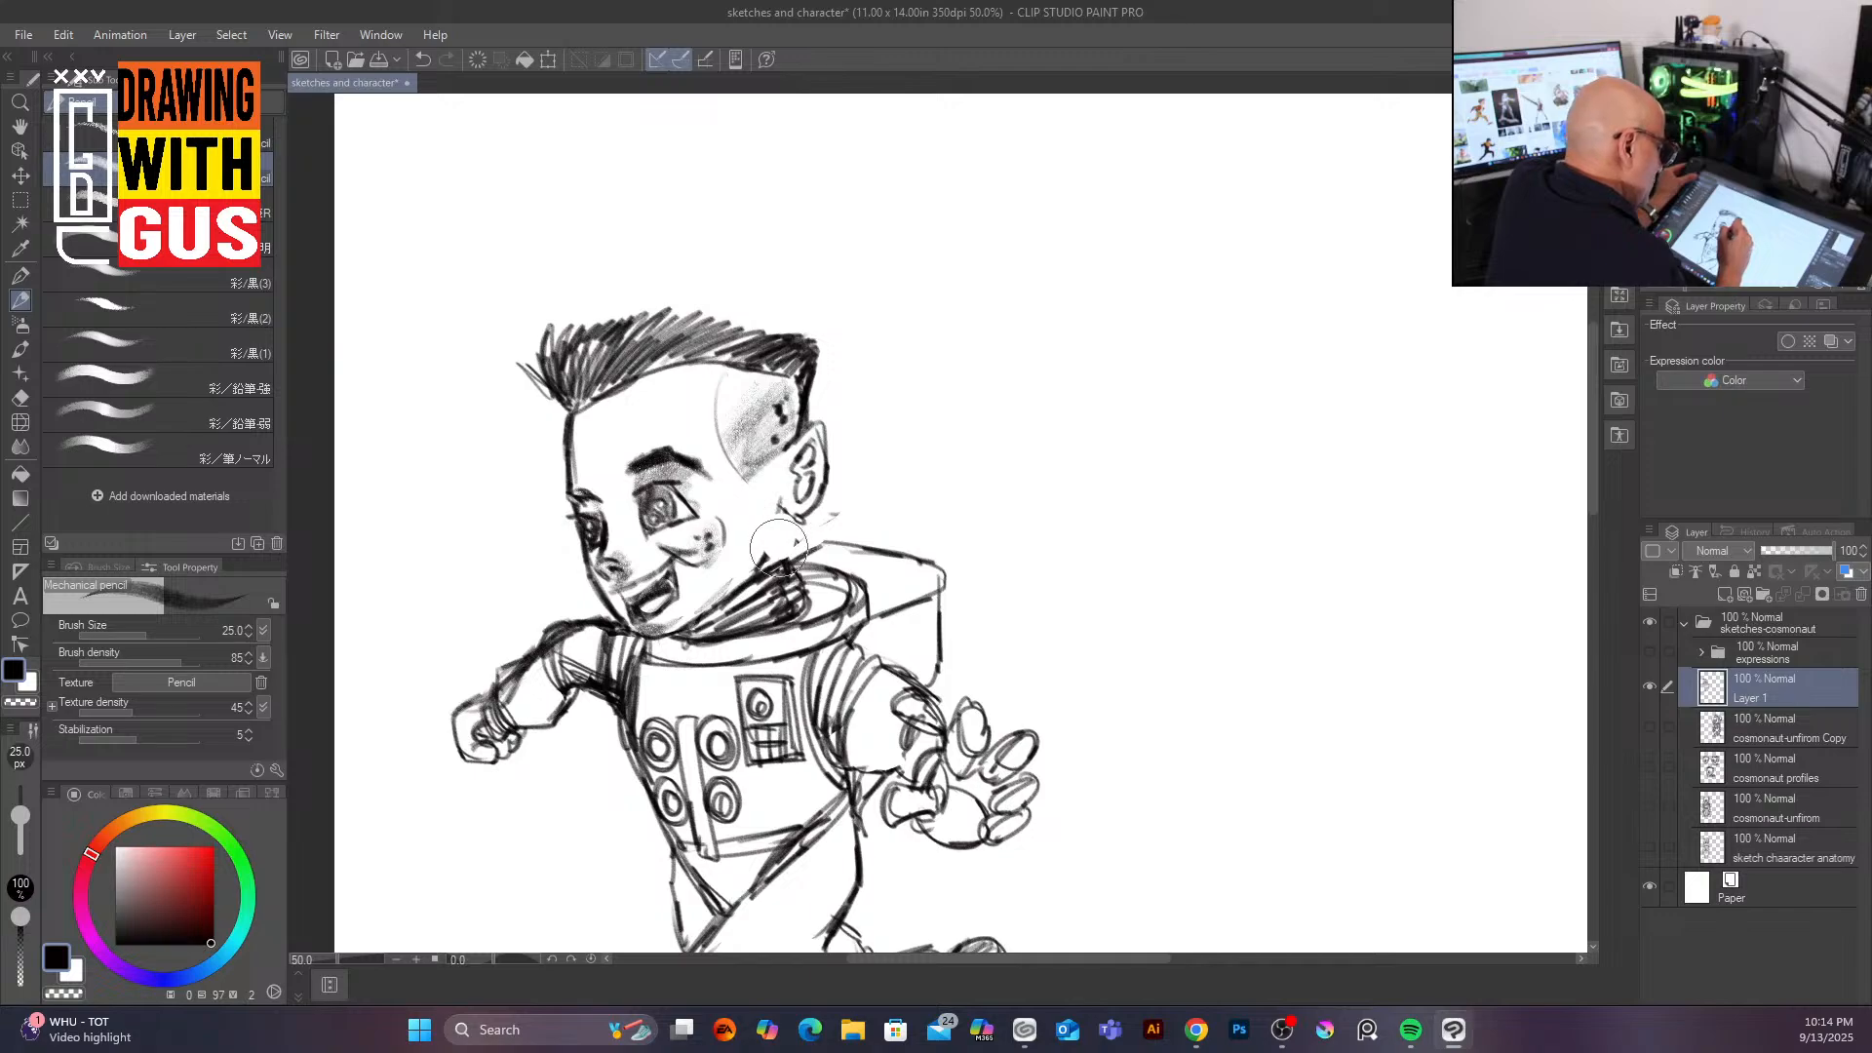
Step: Reduce the pencil to about 4–6 px and add fine strokes along the neck, beside the ear and on the cheek
drag(146, 635, 126, 637)
mouse_move(781, 511)
mouse_down()
mouse_move(788, 570)
mouse_move(771, 576)
mouse_move(762, 546)
mouse_move(790, 531)
mouse_move(777, 574)
mouse_up()
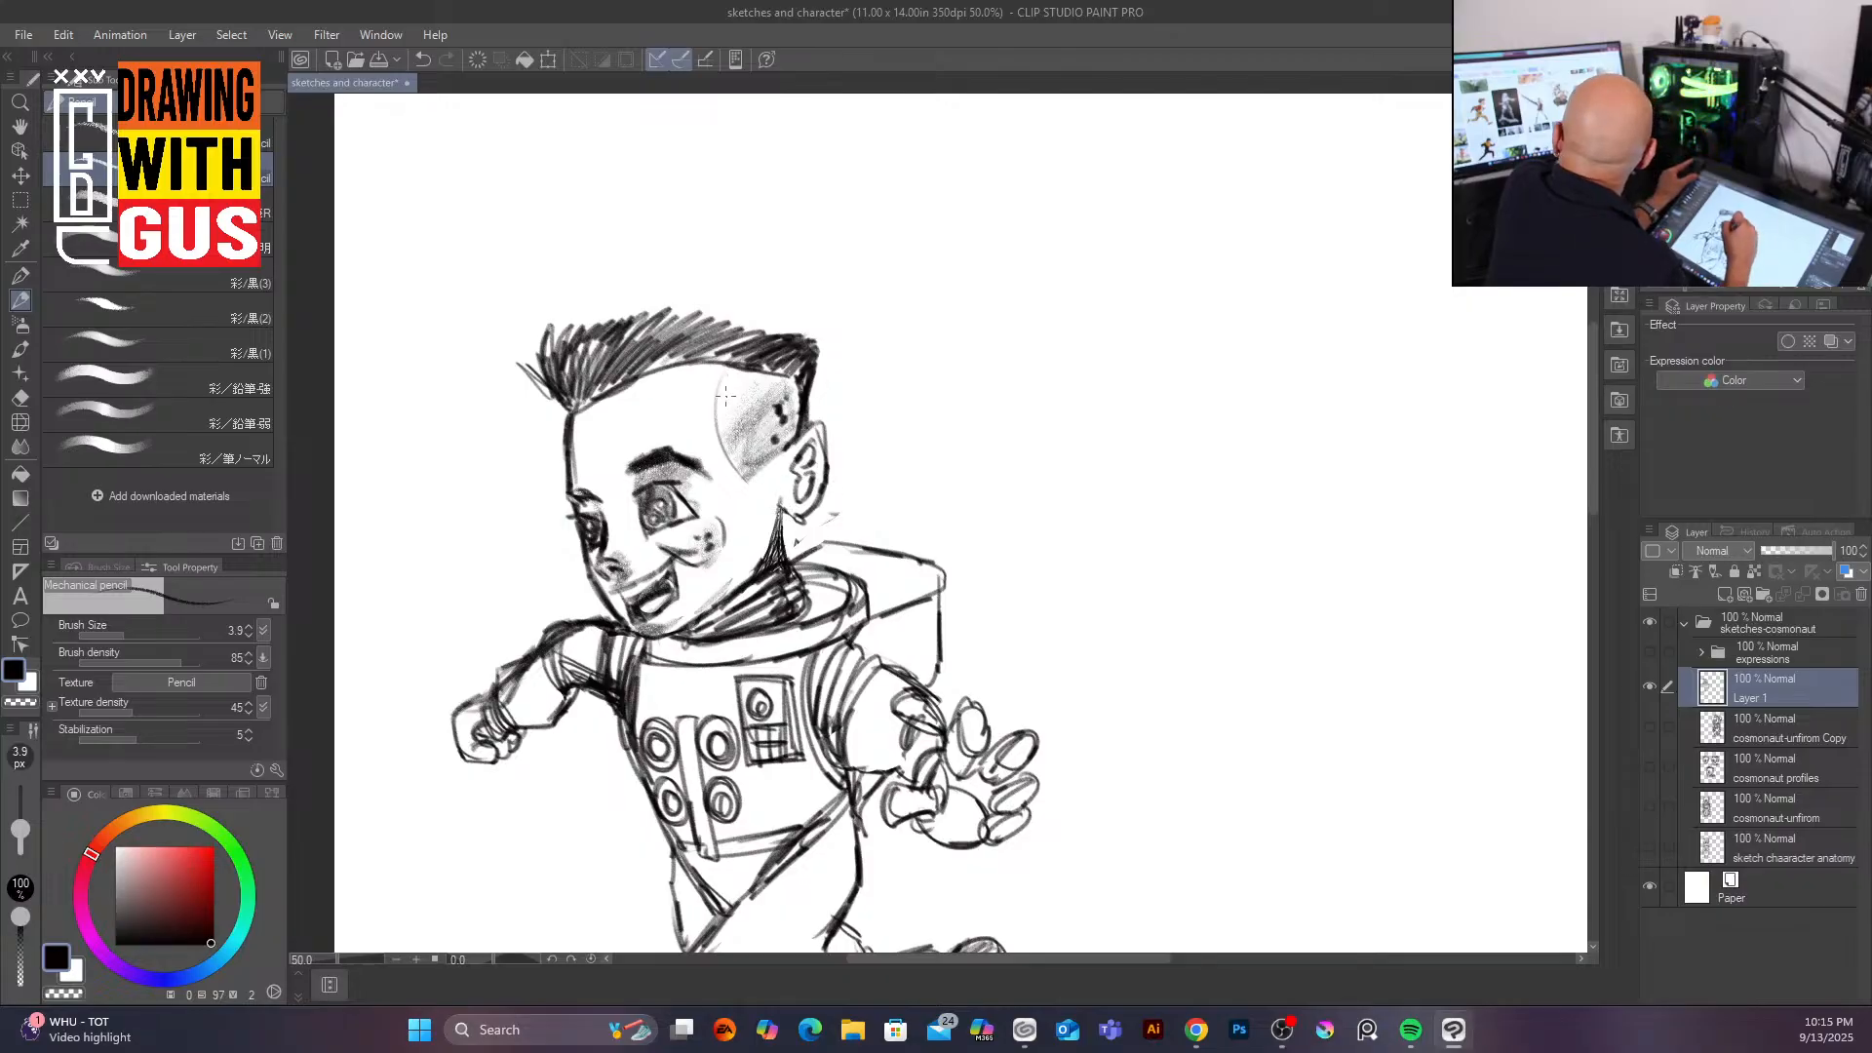
scroll(789, 509, up, 2)
scroll(786, 510, down, 3)
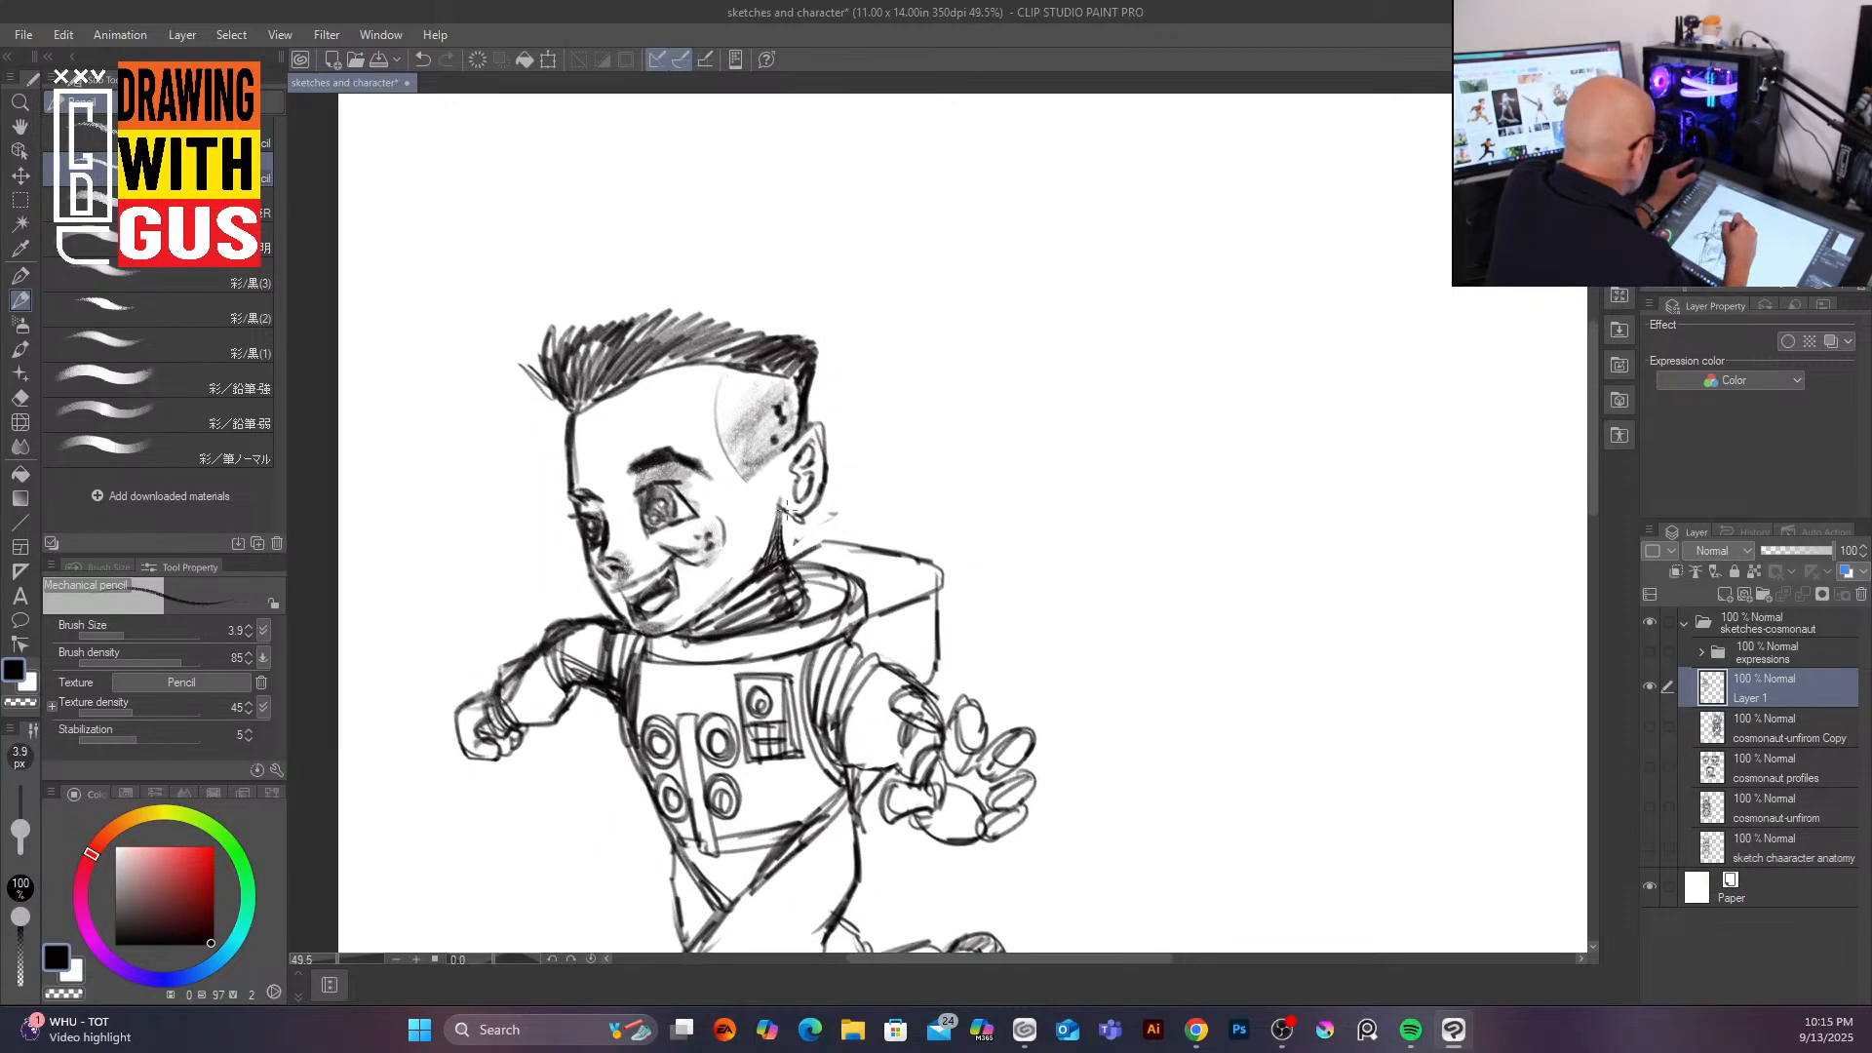
key(bracketleft)
key(bracketright)
key(bracketright)
key(bracketright)
key(bracketright)
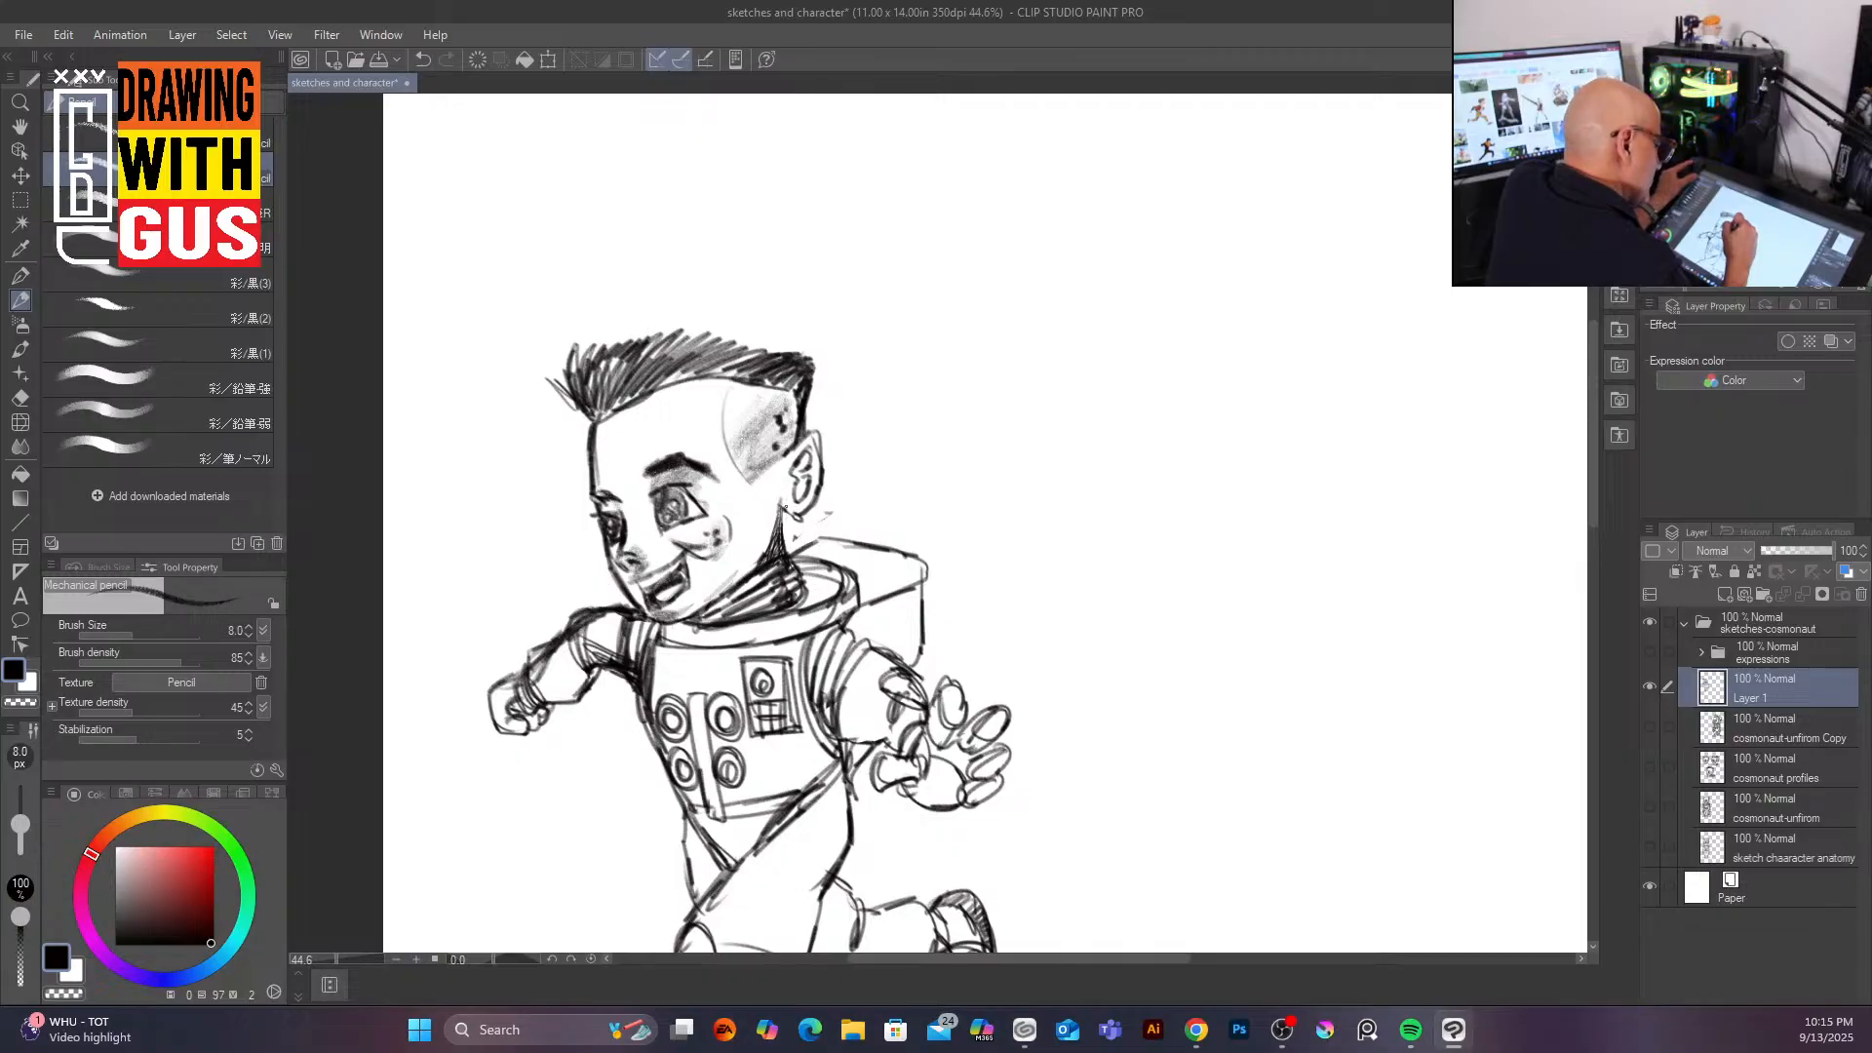
key(bracketleft)
mouse_move(810, 504)
mouse_down()
mouse_move(820, 477)
mouse_move(795, 450)
mouse_move(817, 437)
mouse_move(807, 506)
mouse_up()
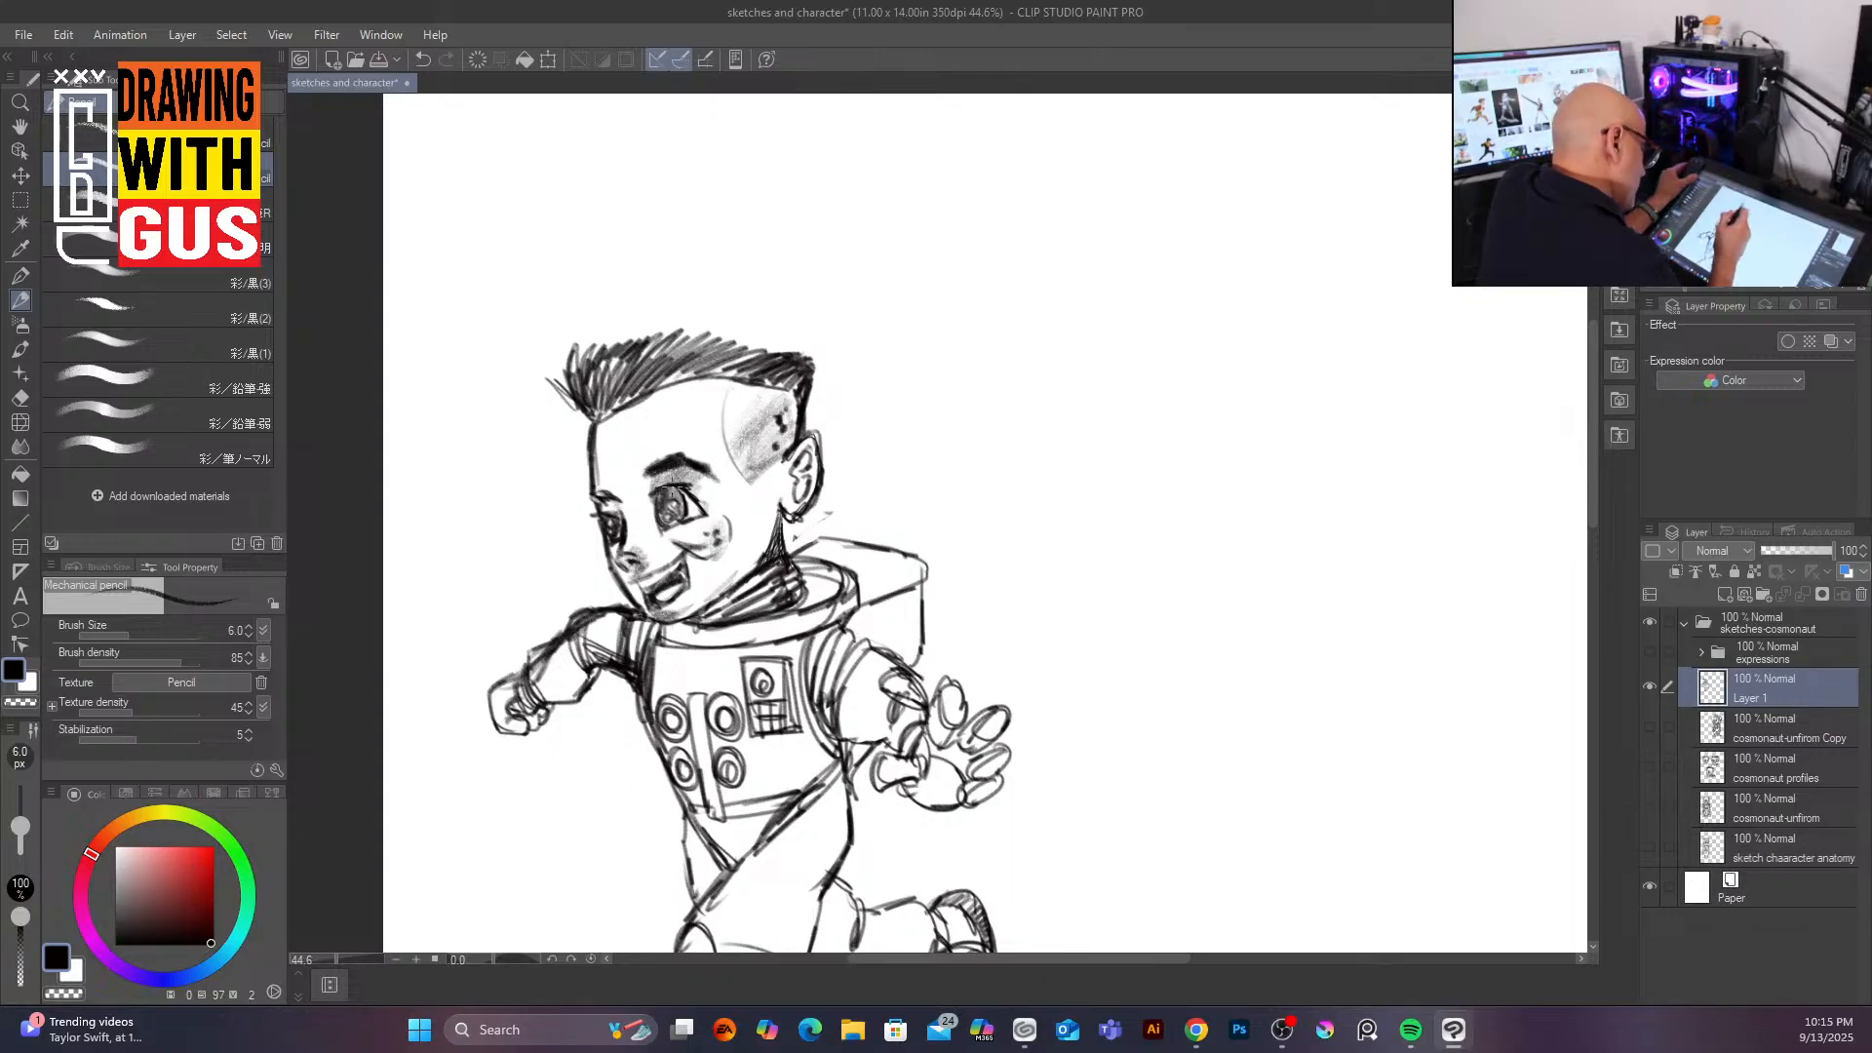
drag(672, 504, 667, 518)
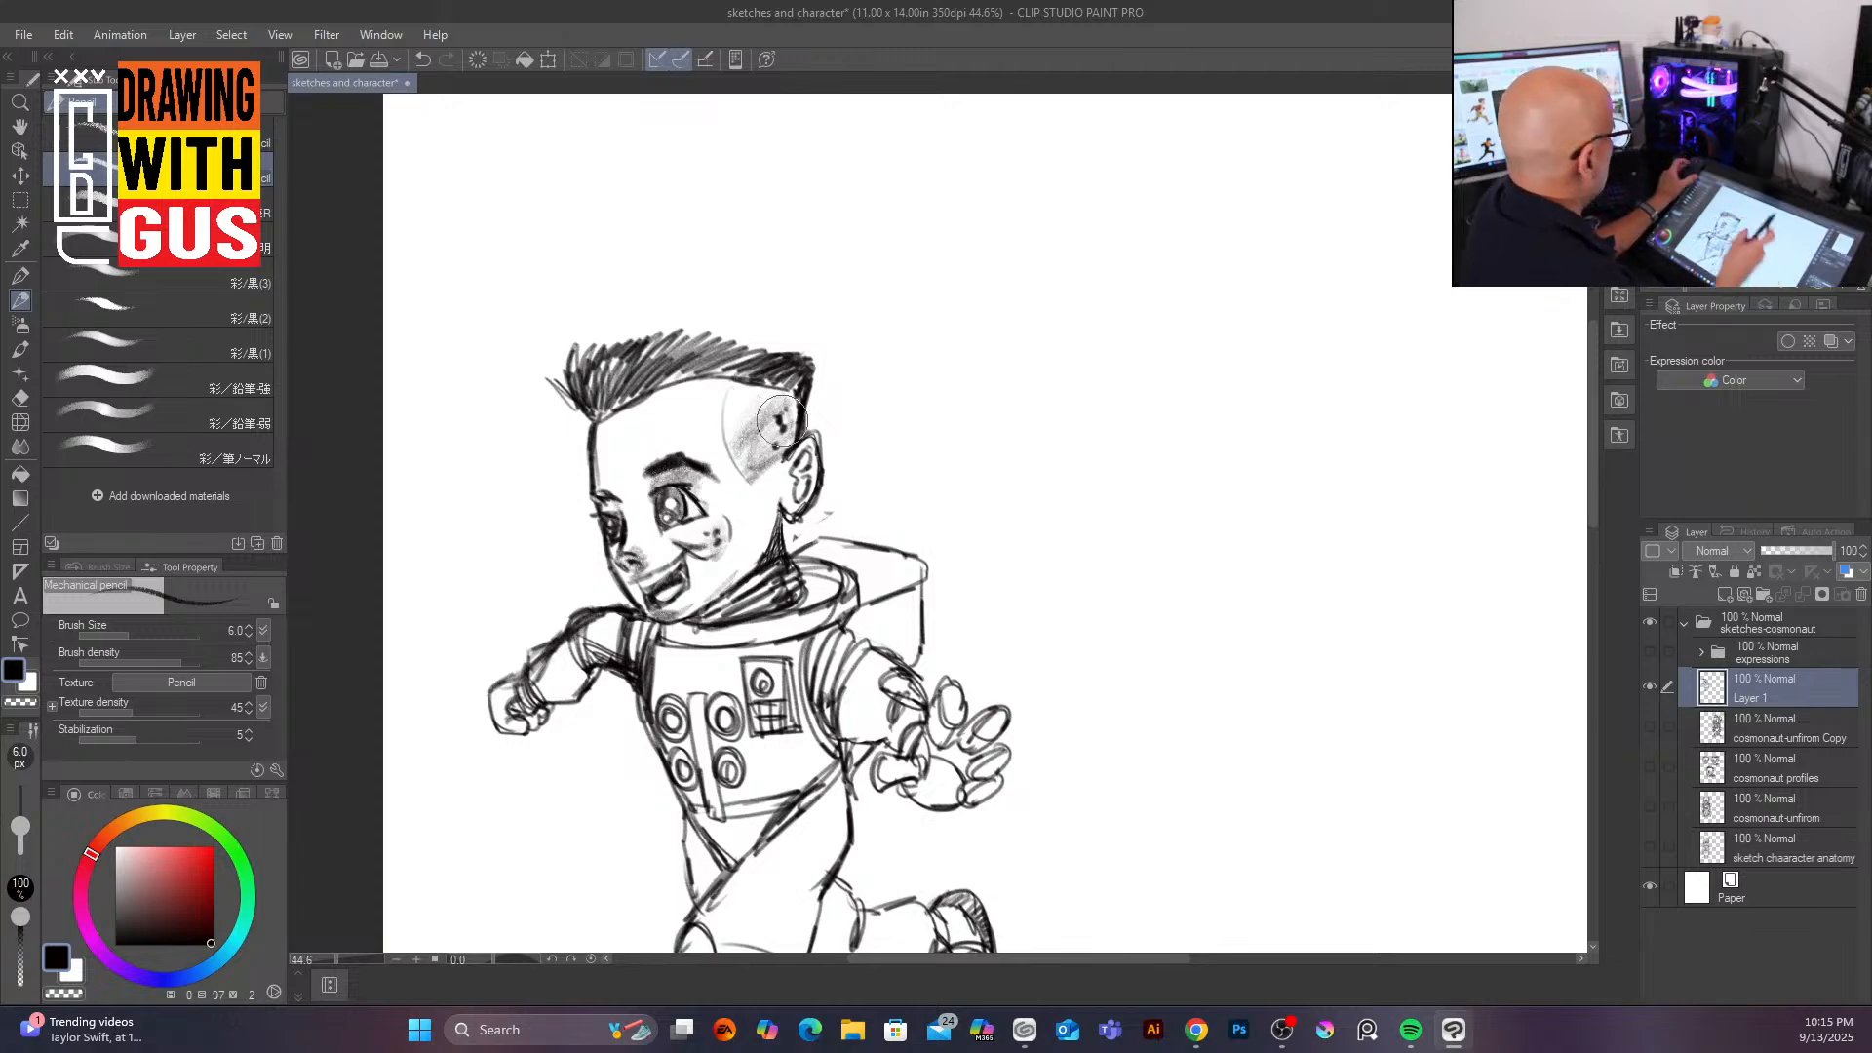
Step: Move the inked drawing's layer further up and to the left on the page
scroll(780, 420, down, 2)
drag(1342, 547, 1569, 611)
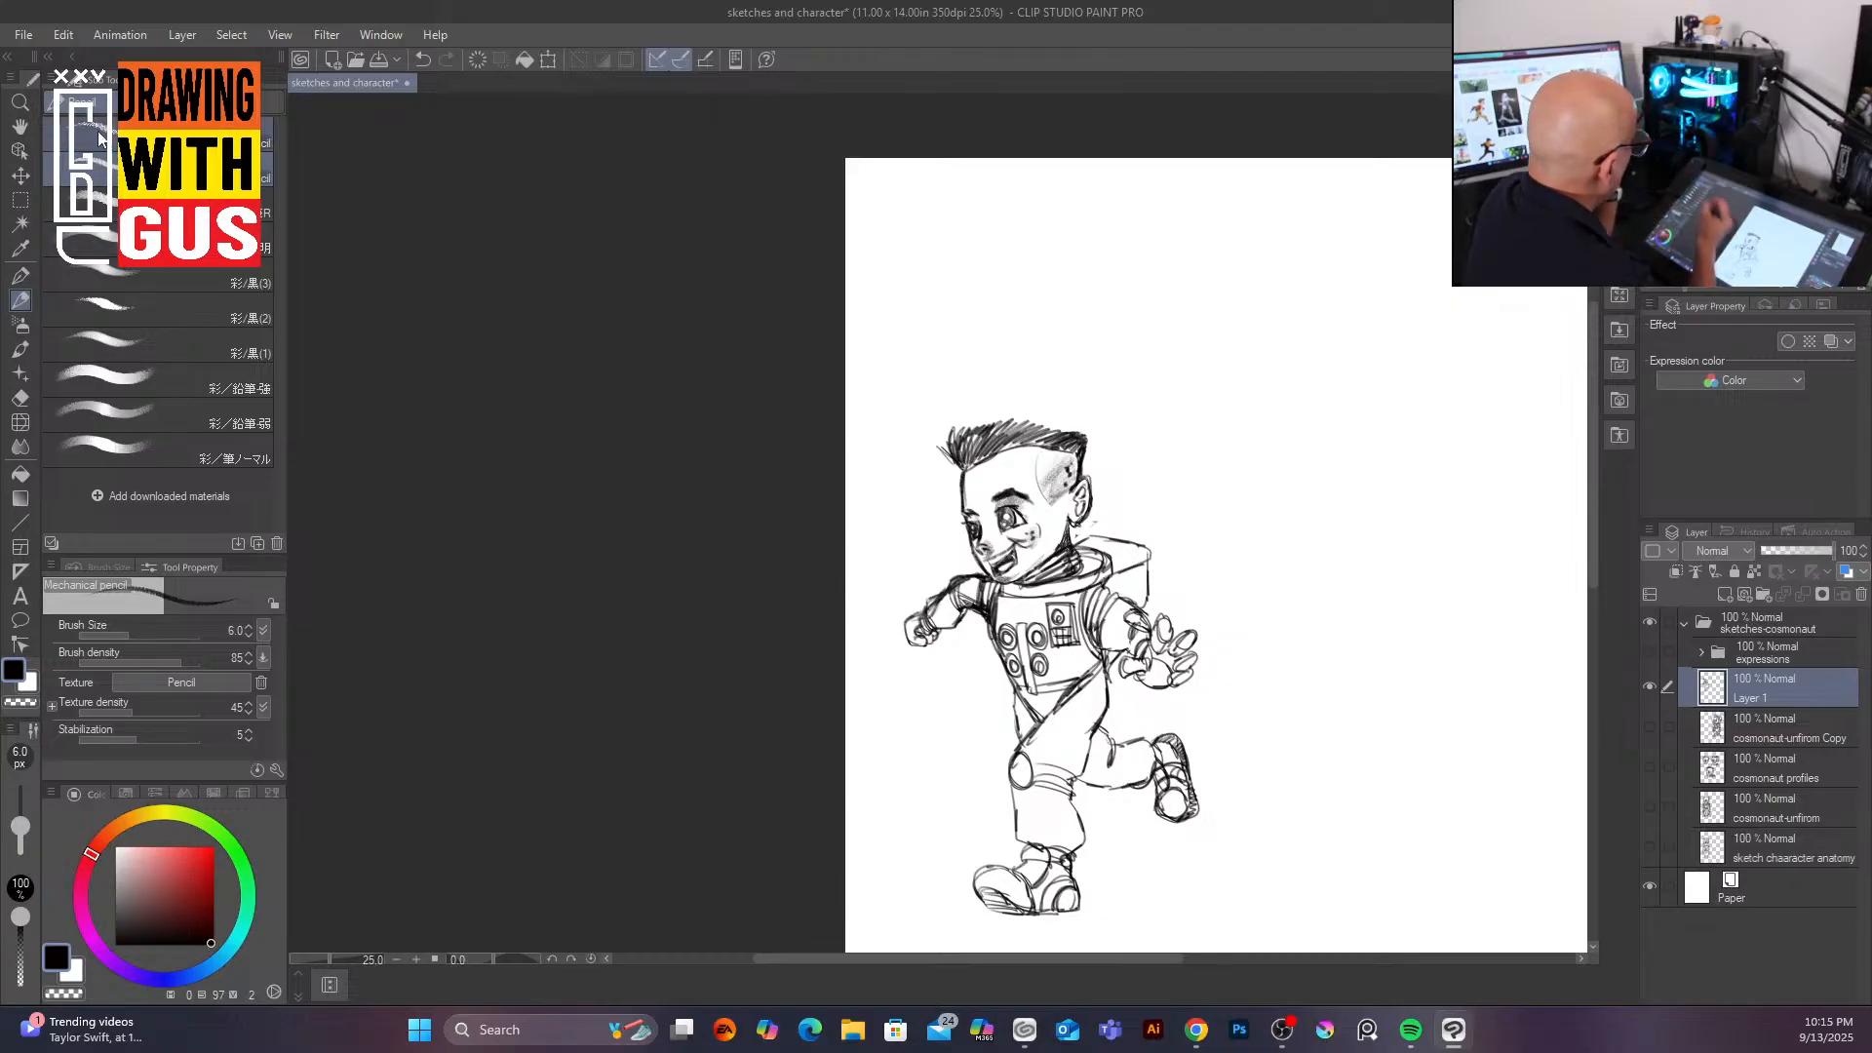
click(20, 176)
drag(1094, 653, 1067, 431)
drag(1367, 721, 996, 775)
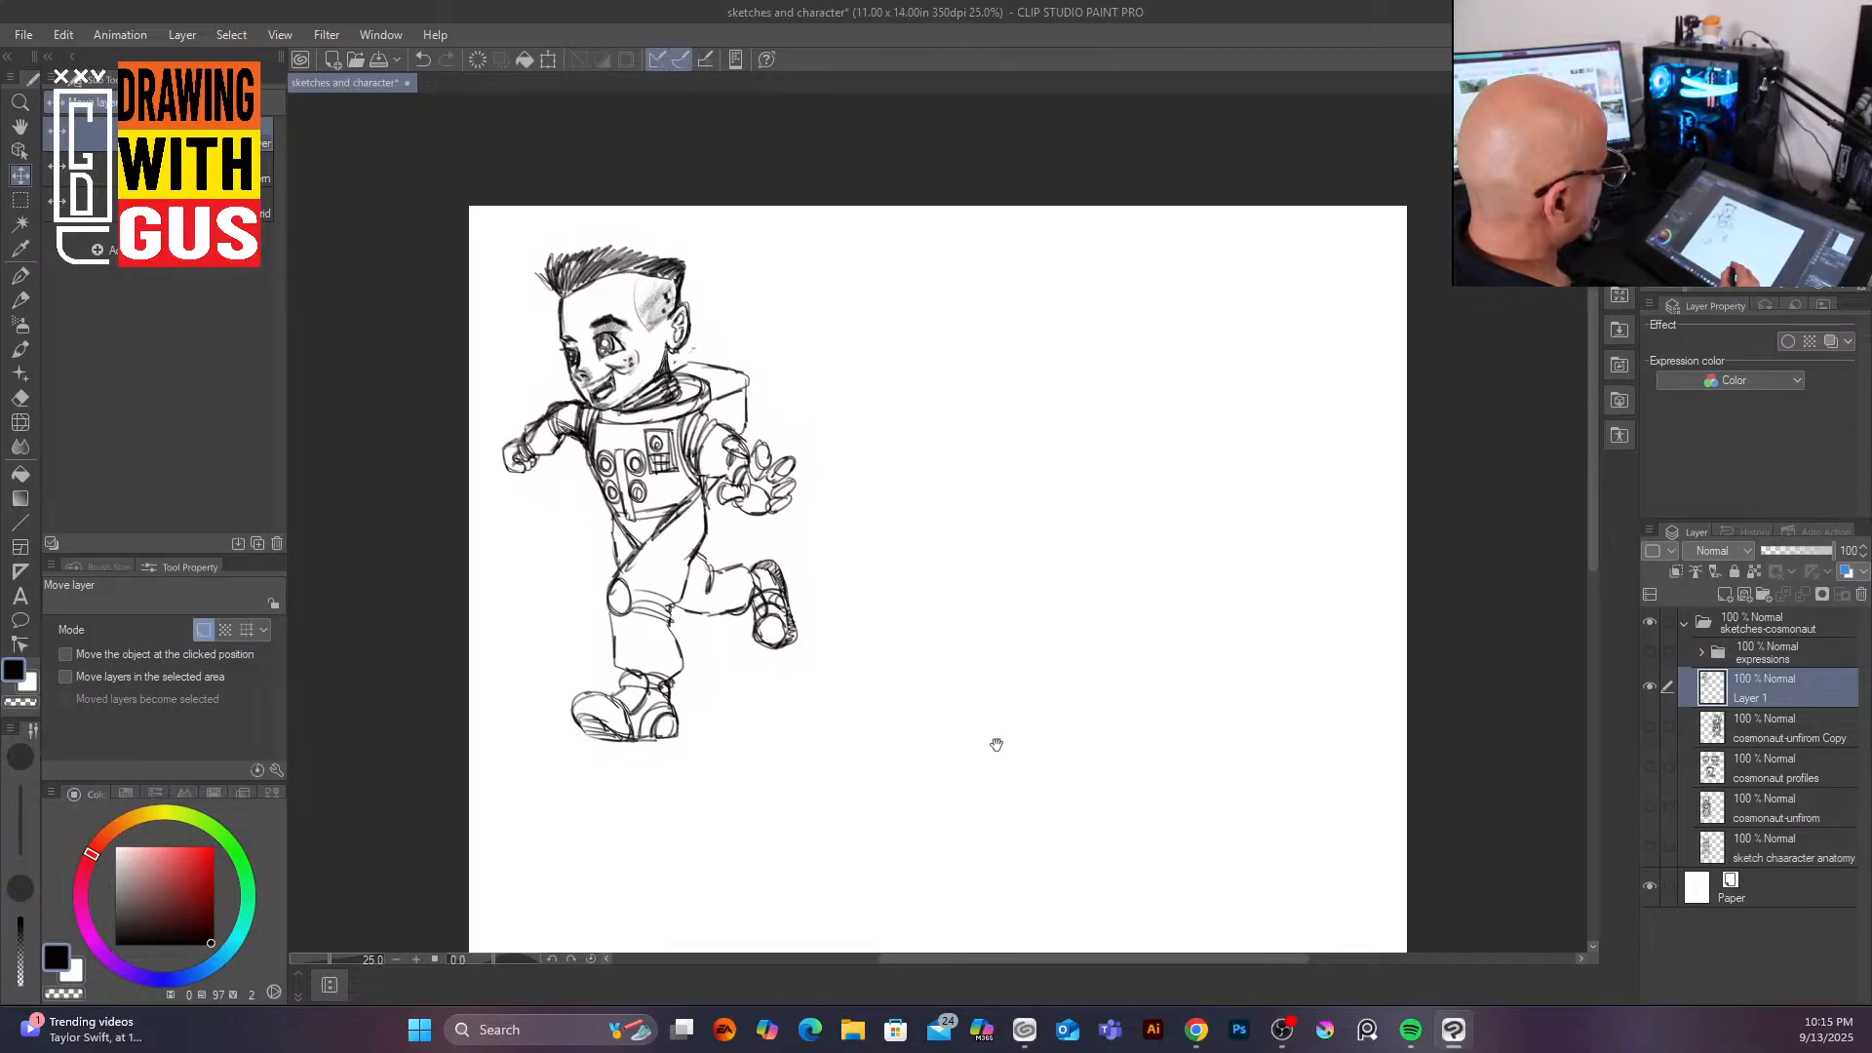
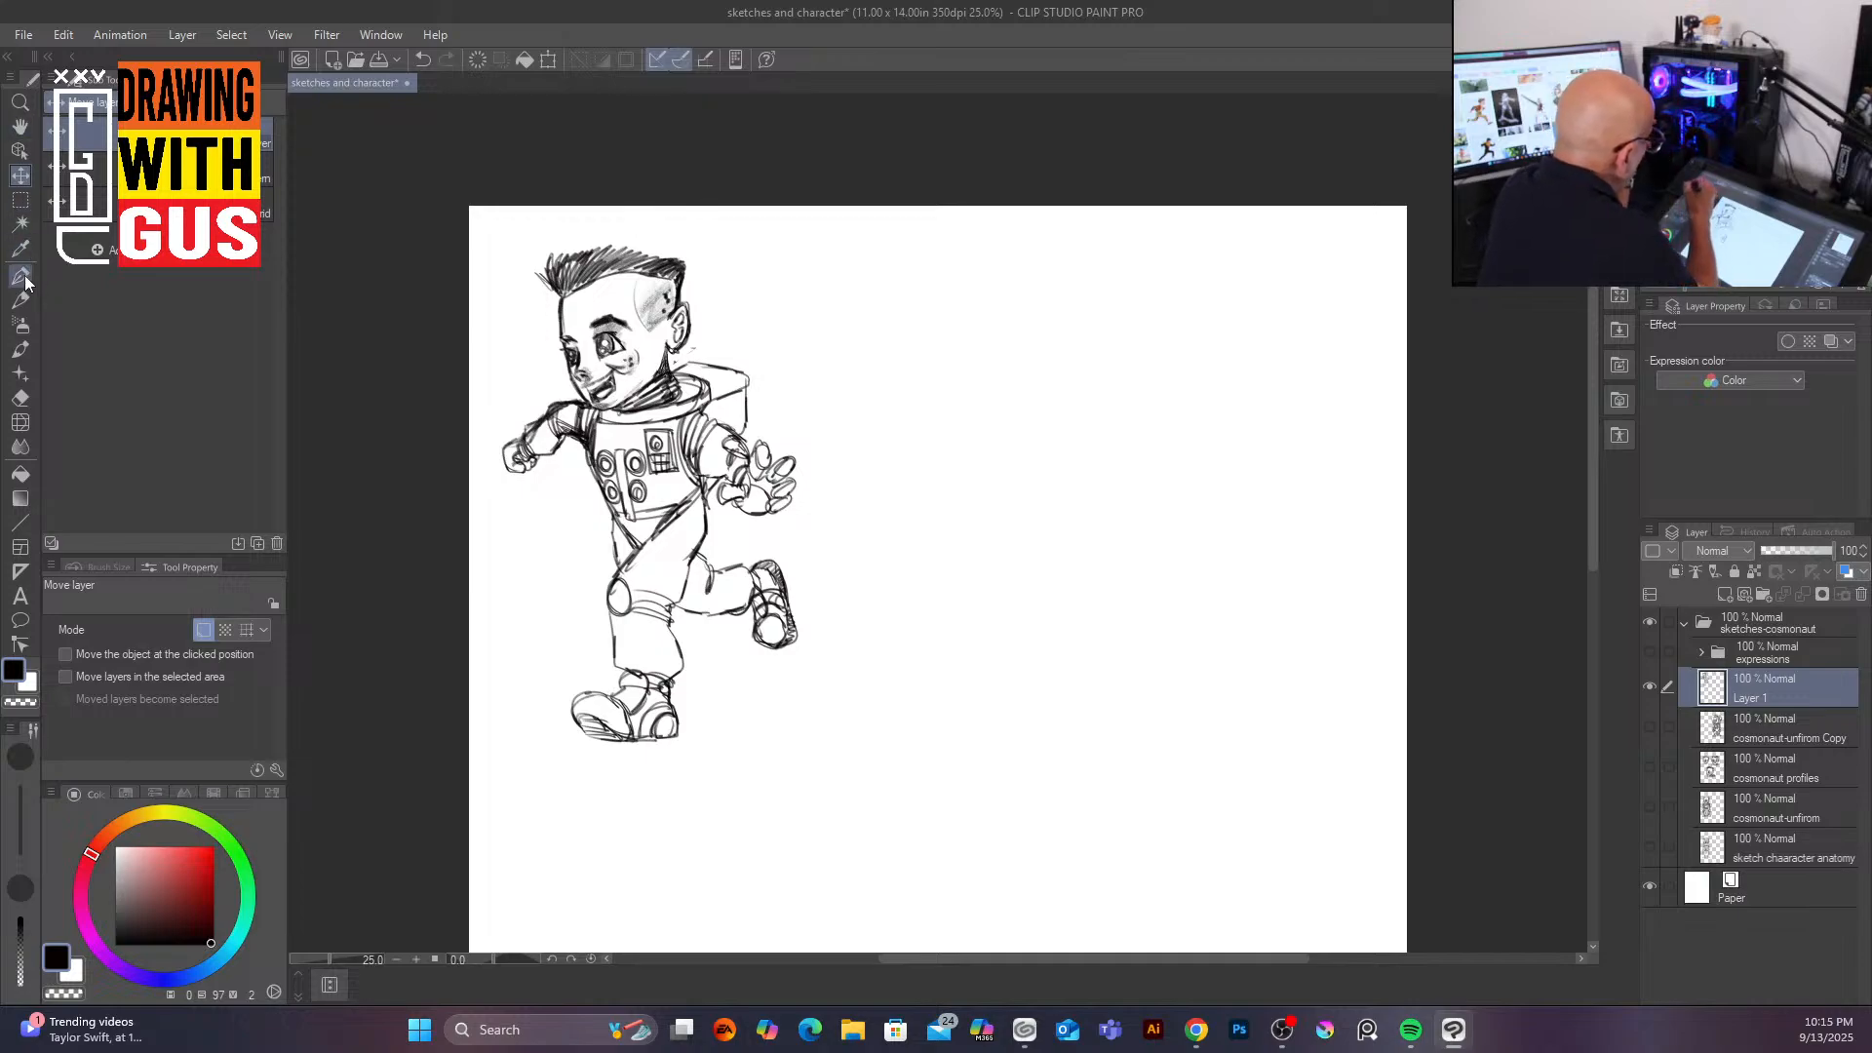
Step: Lasso-select the front boot and lower leg, then rotate and nudge it slightly into a better position
click(19, 200)
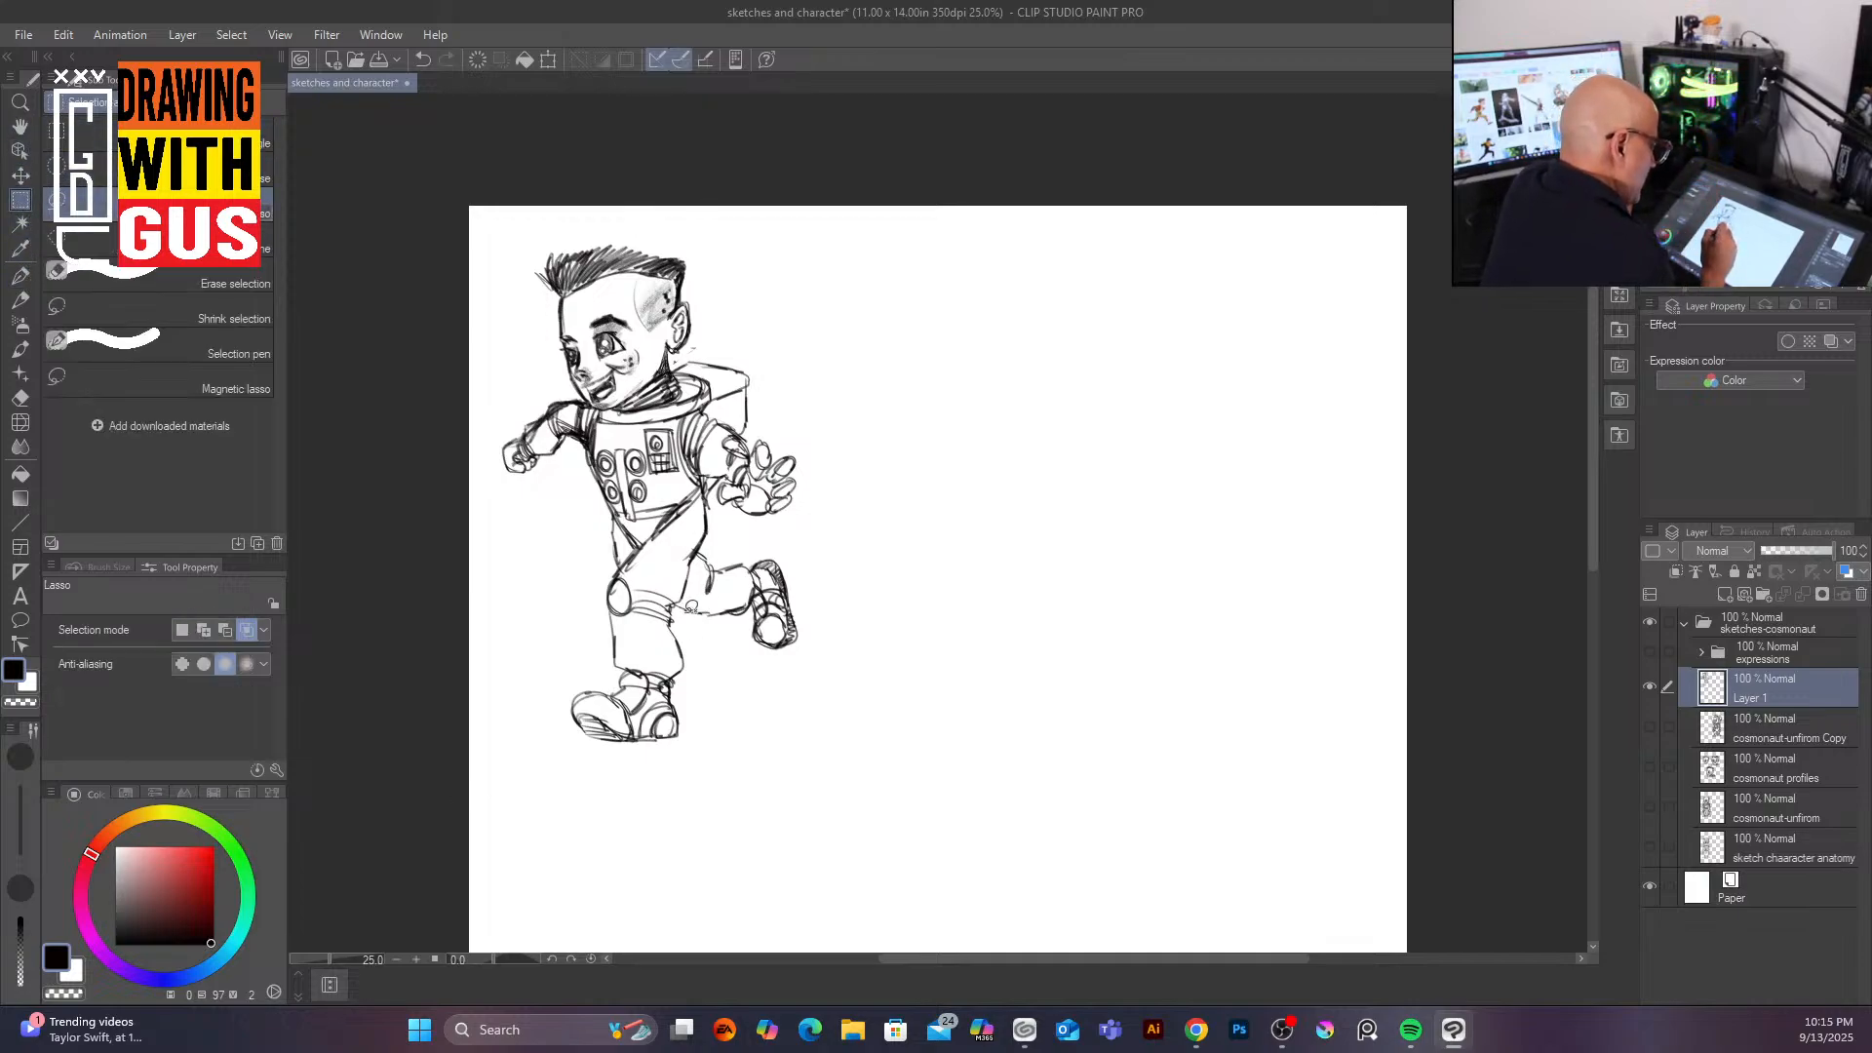
mouse_move(685, 611)
mouse_down()
mouse_move(620, 567)
mouse_move(563, 734)
mouse_move(667, 761)
mouse_move(717, 696)
mouse_move(690, 620)
mouse_up()
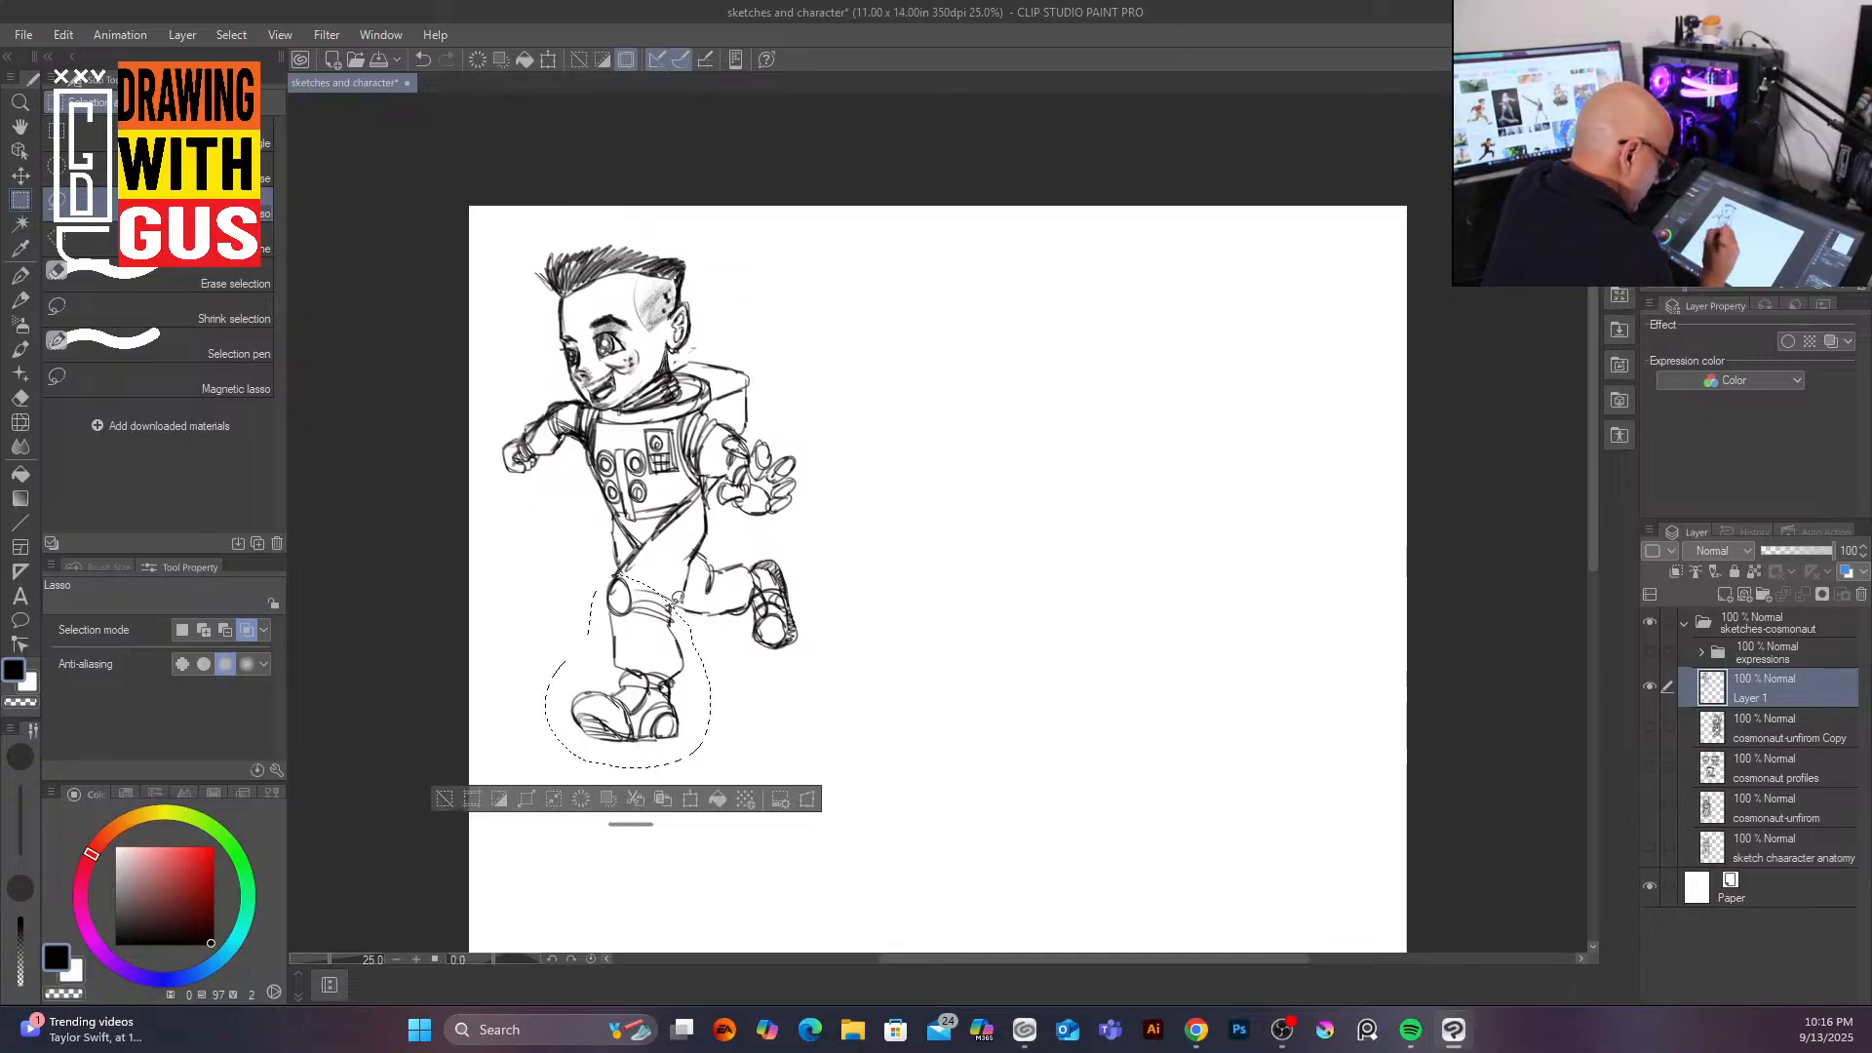
click(690, 800)
drag(668, 688, 679, 665)
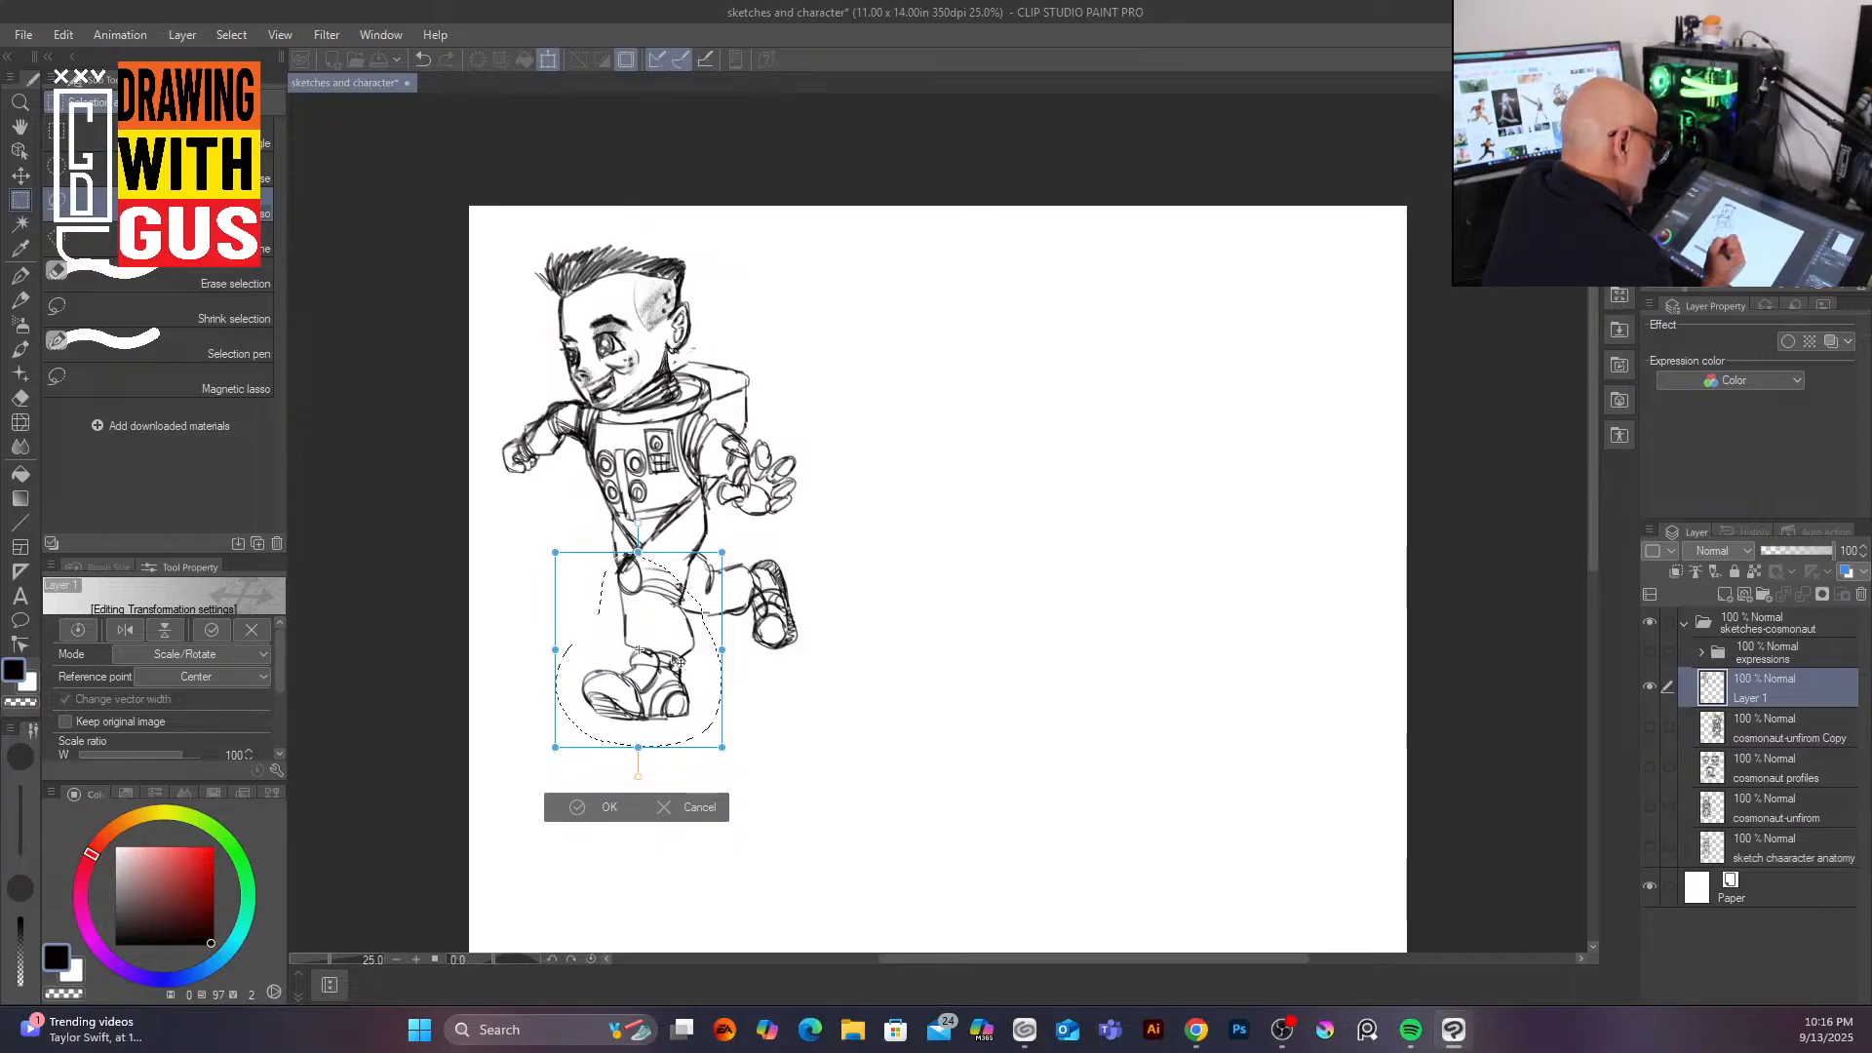
drag(680, 663, 686, 668)
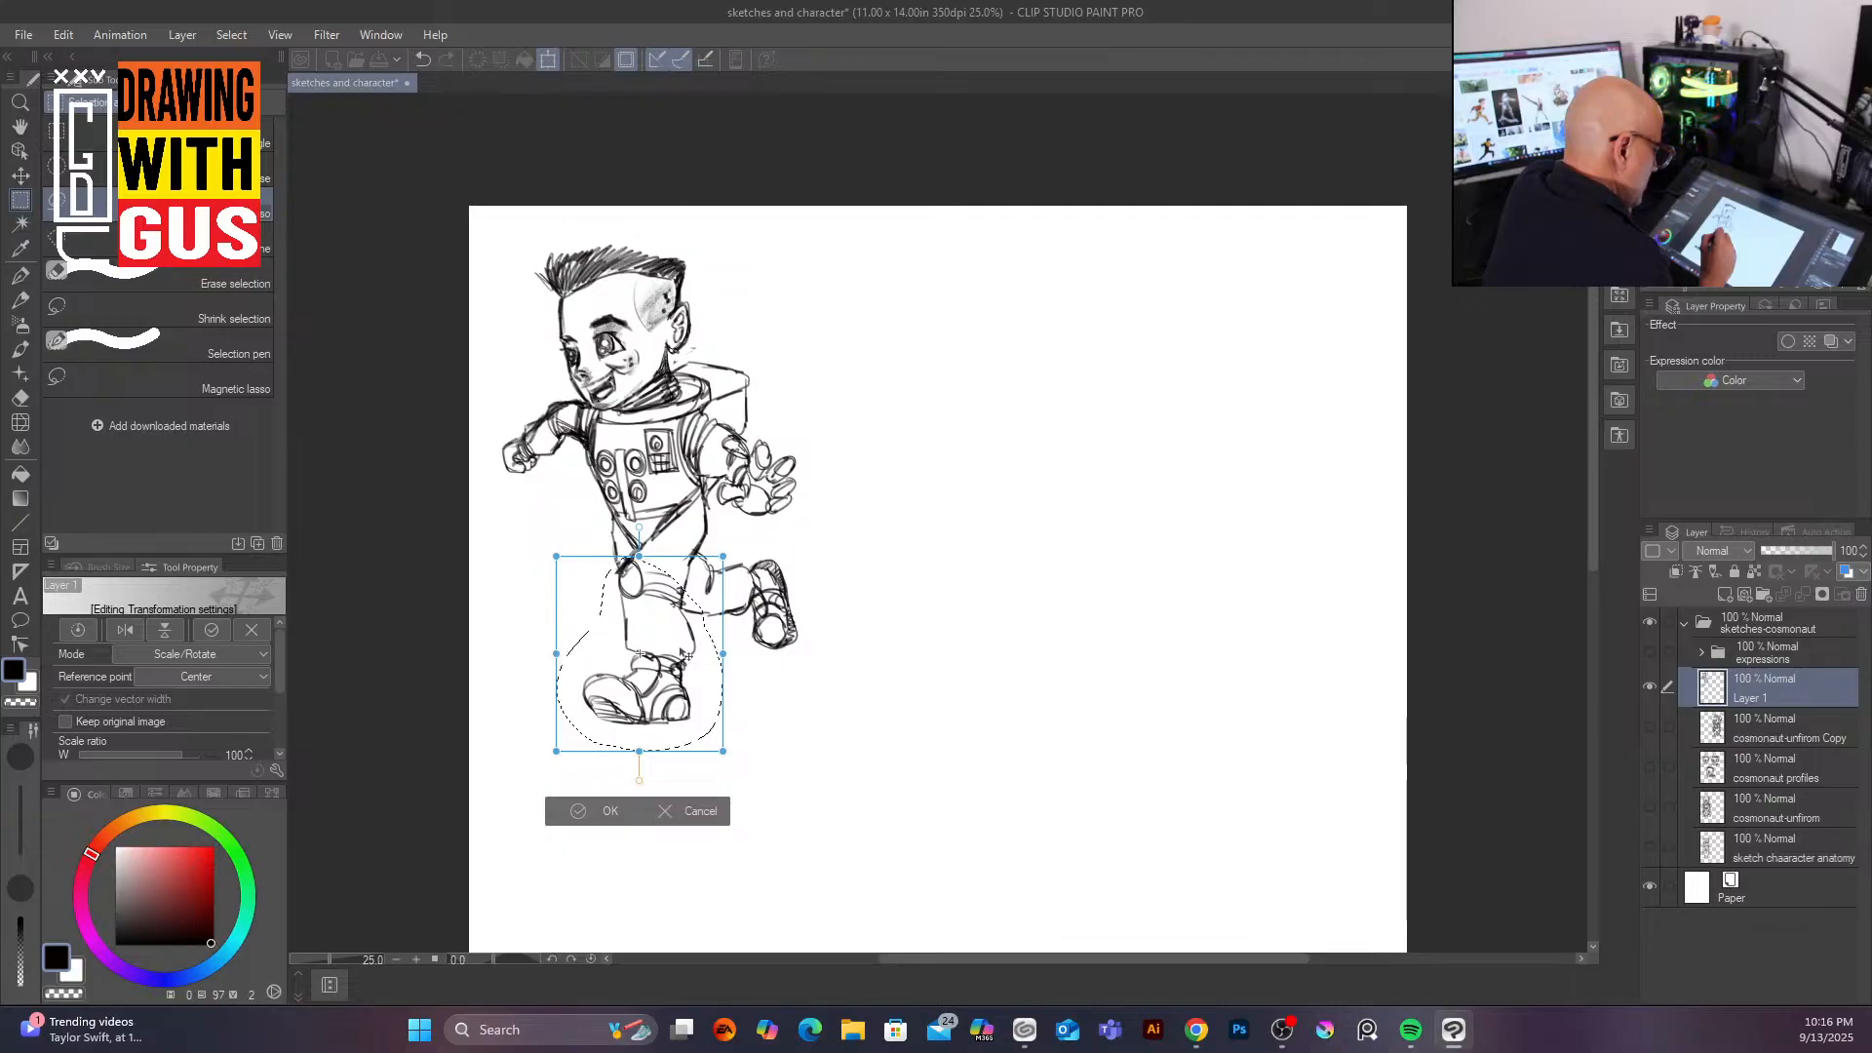
drag(726, 548, 734, 559)
drag(672, 688, 663, 690)
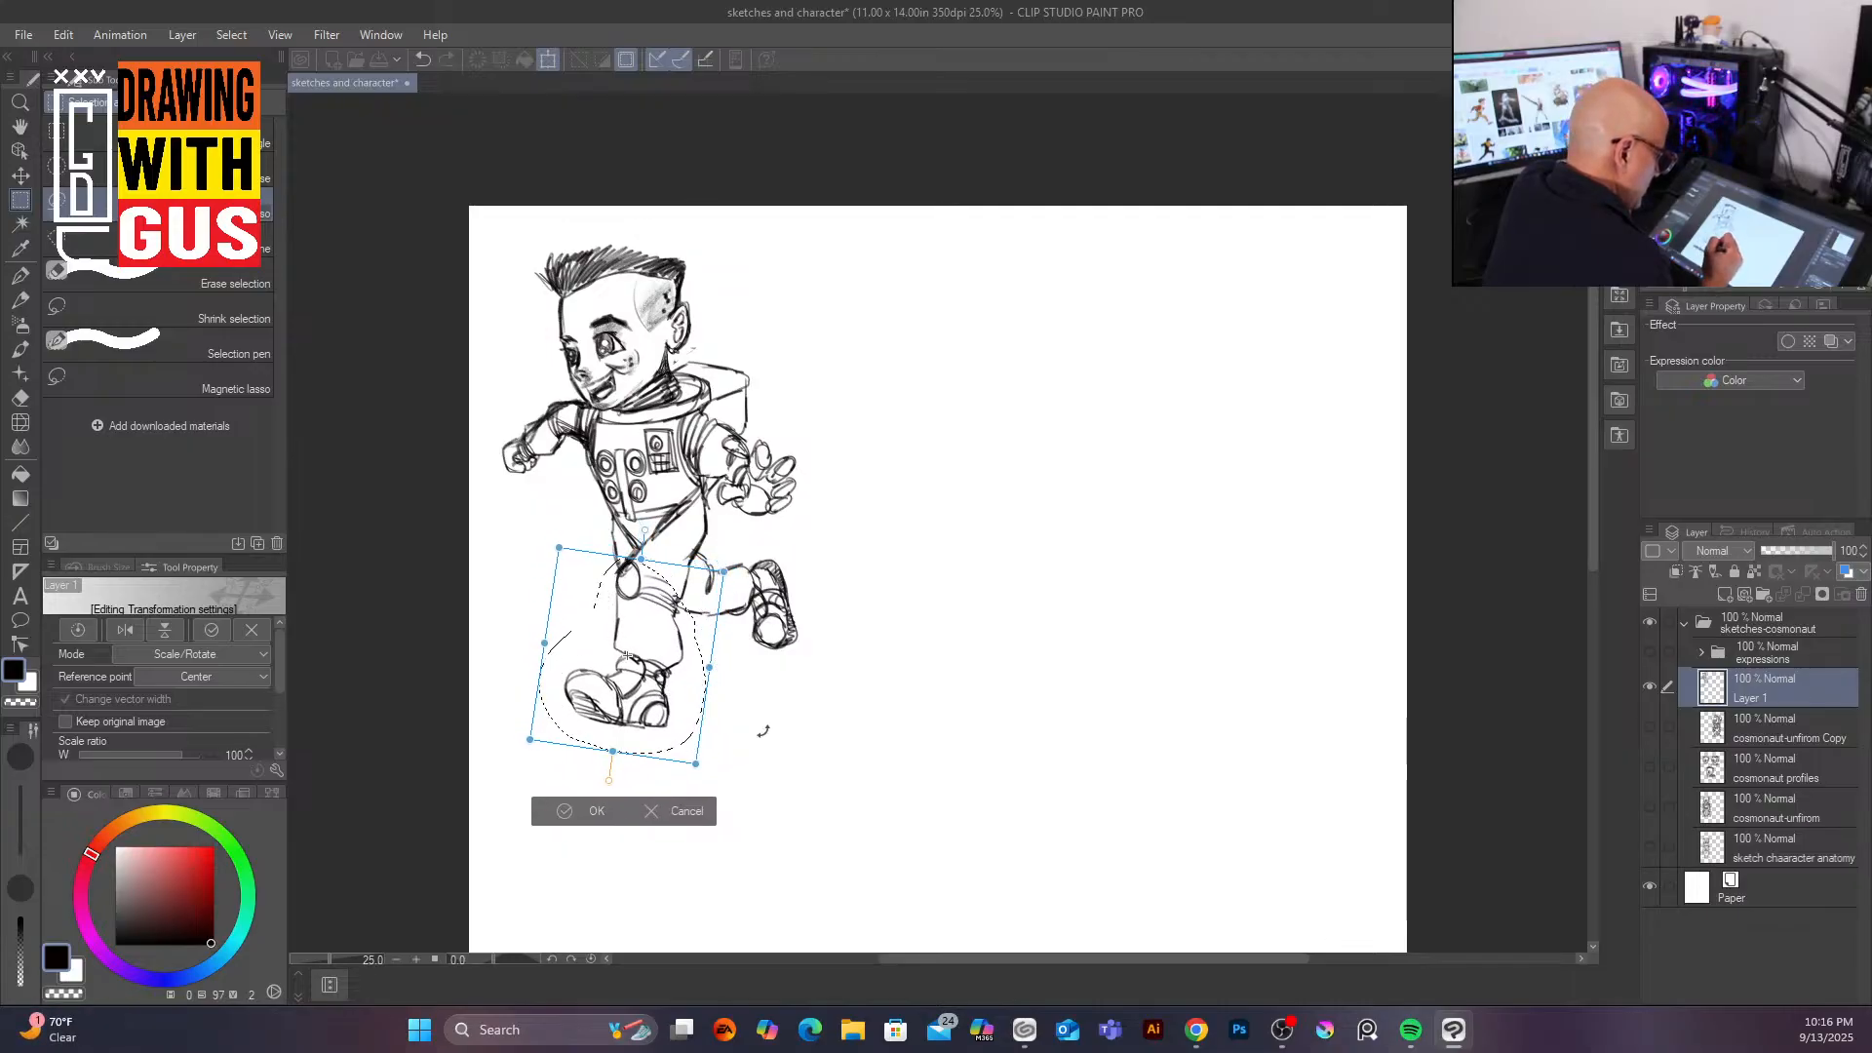
click(594, 811)
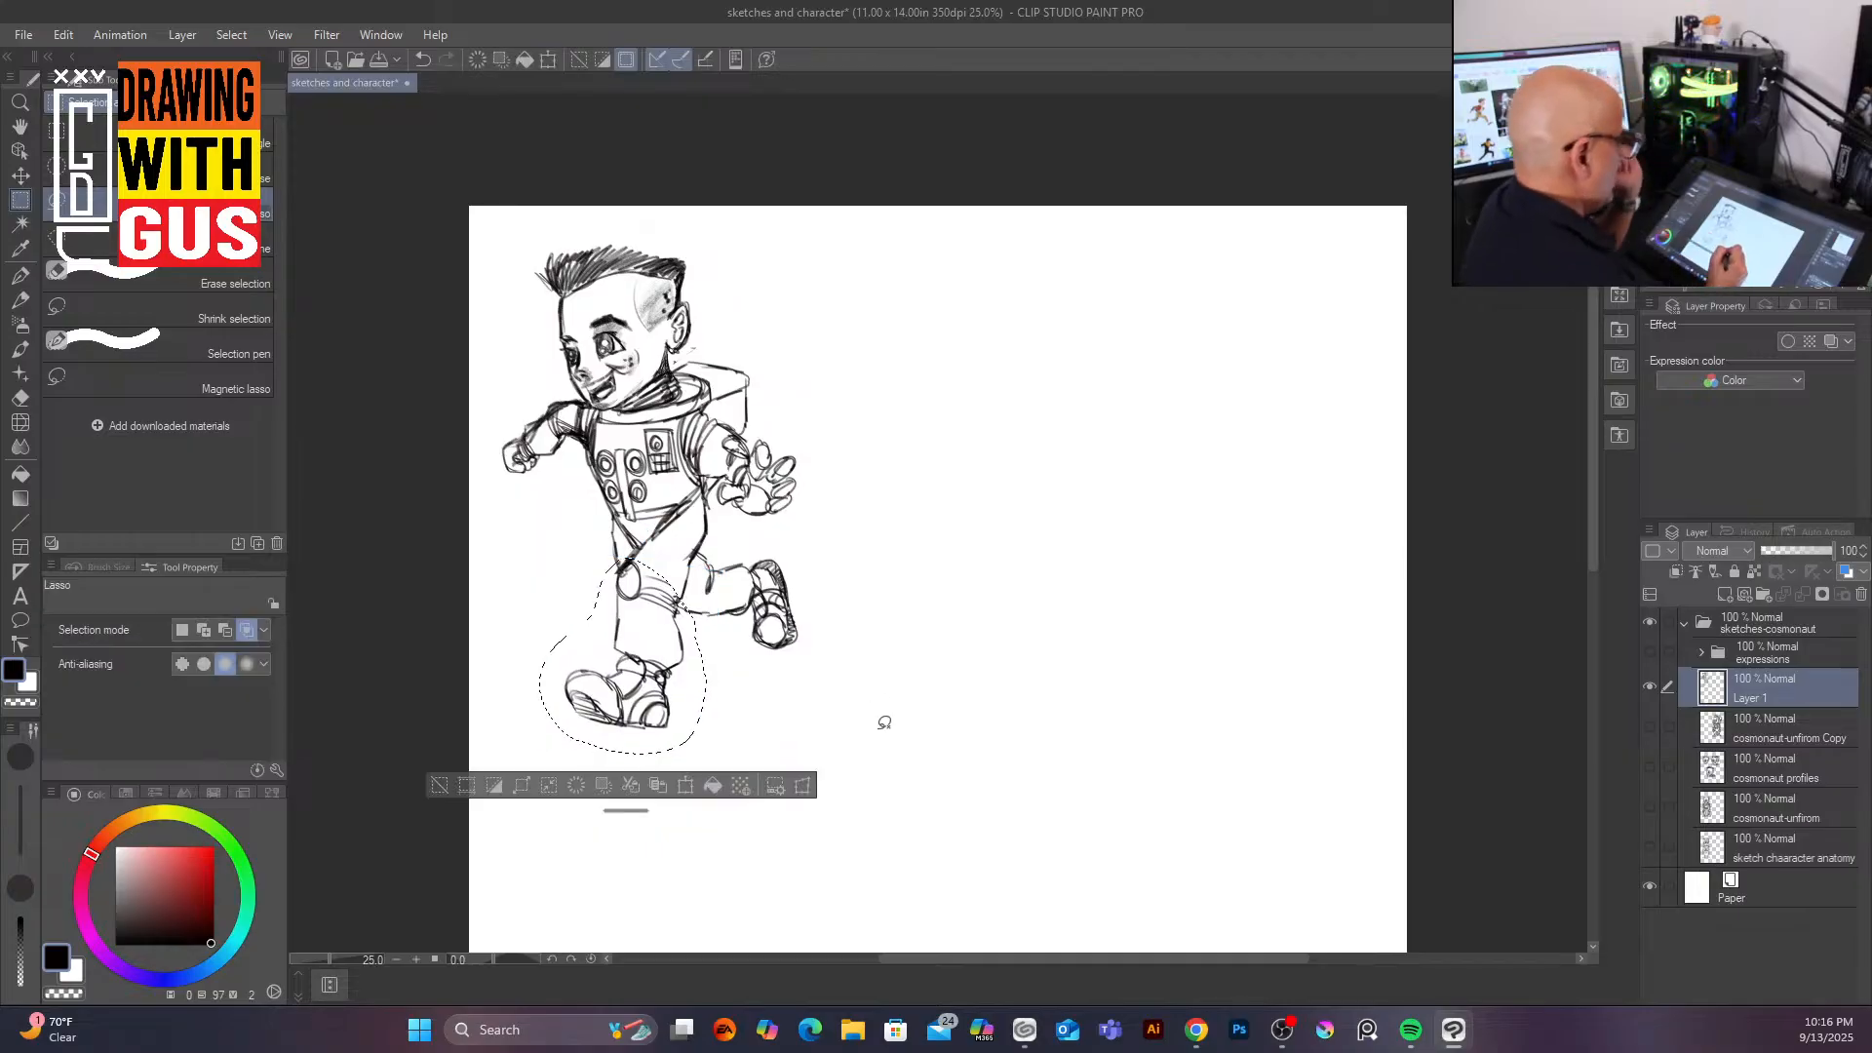
click(871, 726)
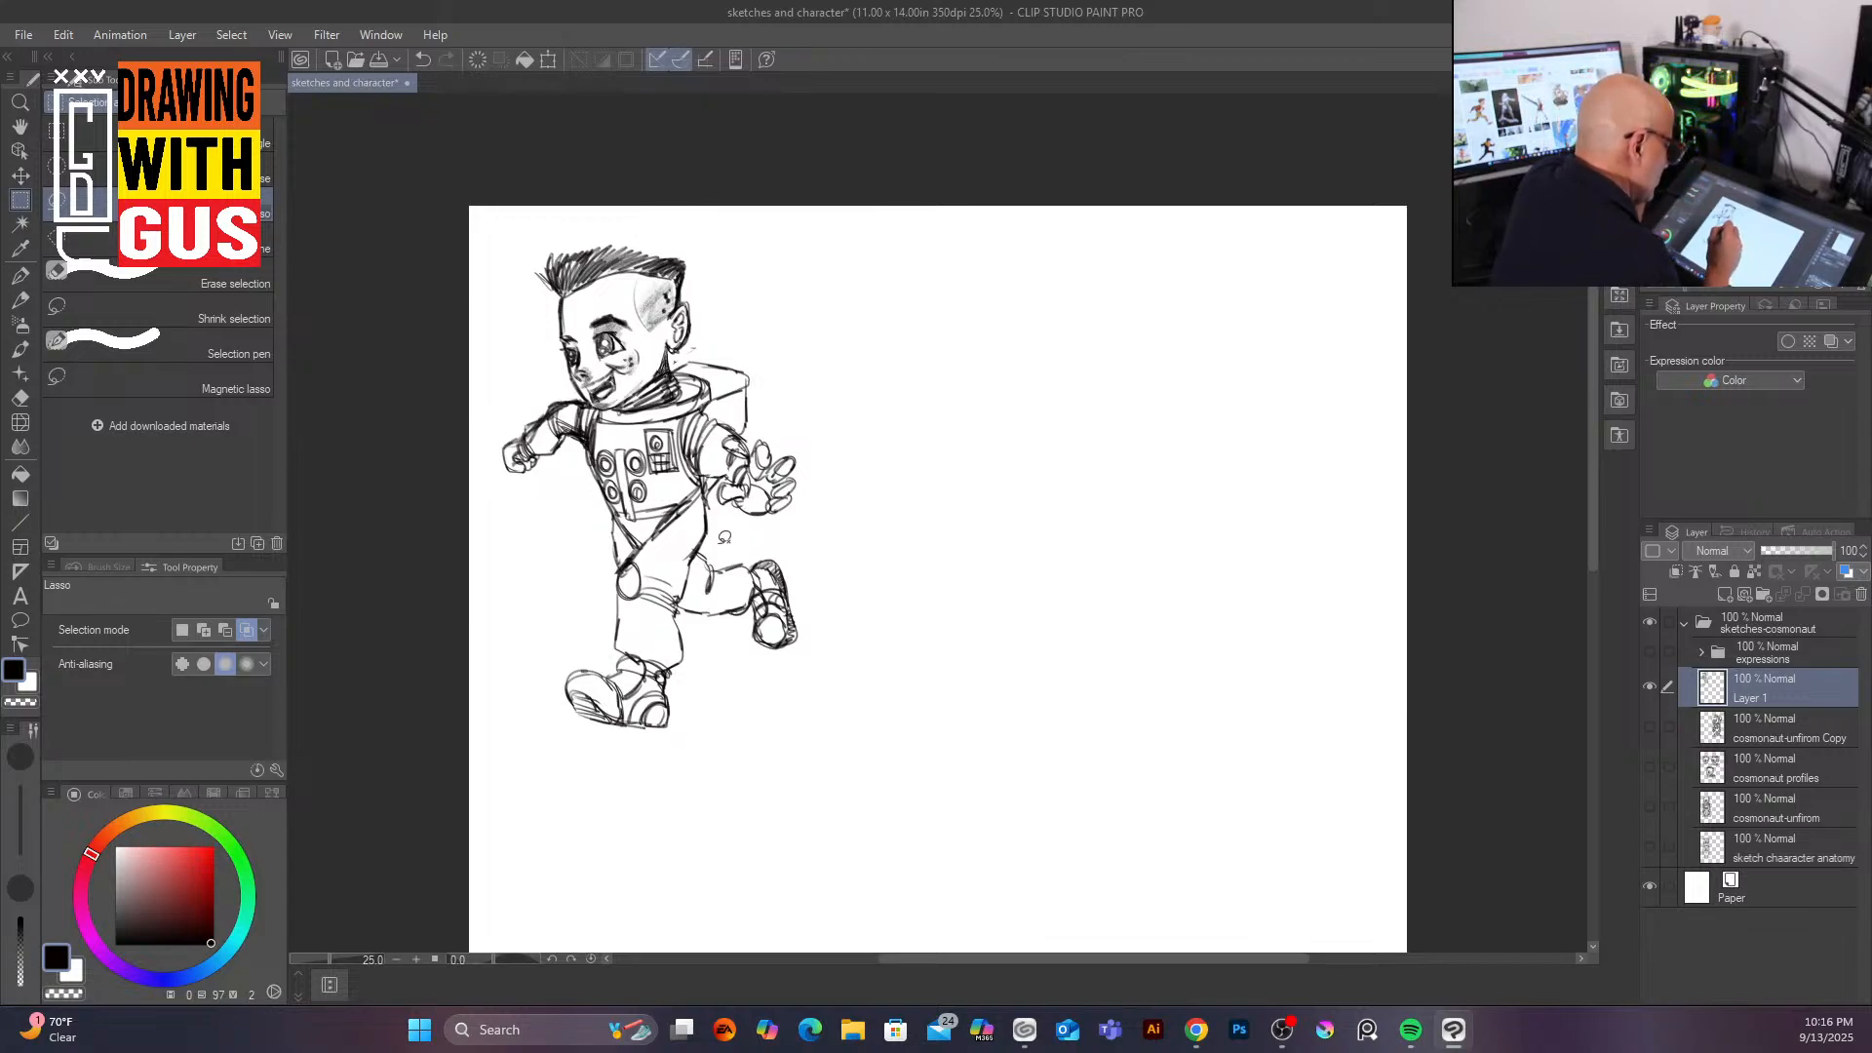
Step: Lasso-select the back foot and rotate it upward and move it slightly higher
drag(694, 605, 714, 548)
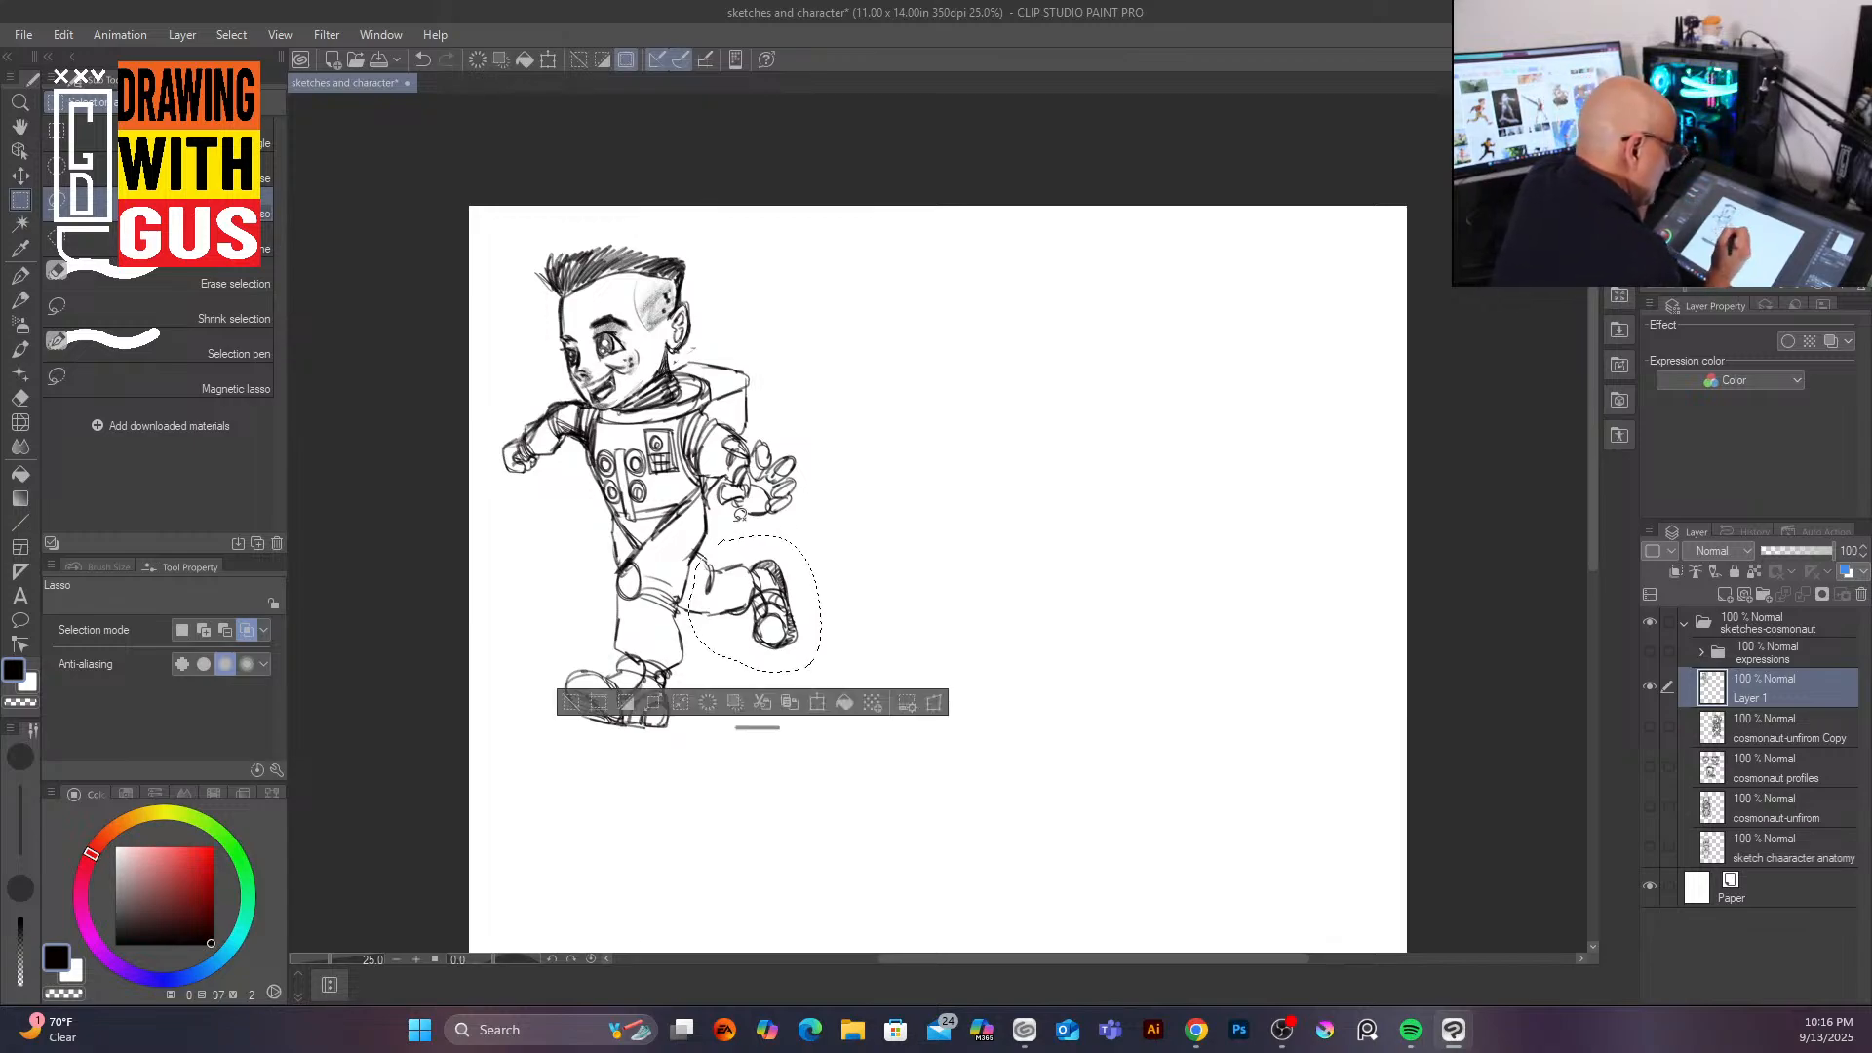
key(ctrl+t)
drag(787, 636, 768, 621)
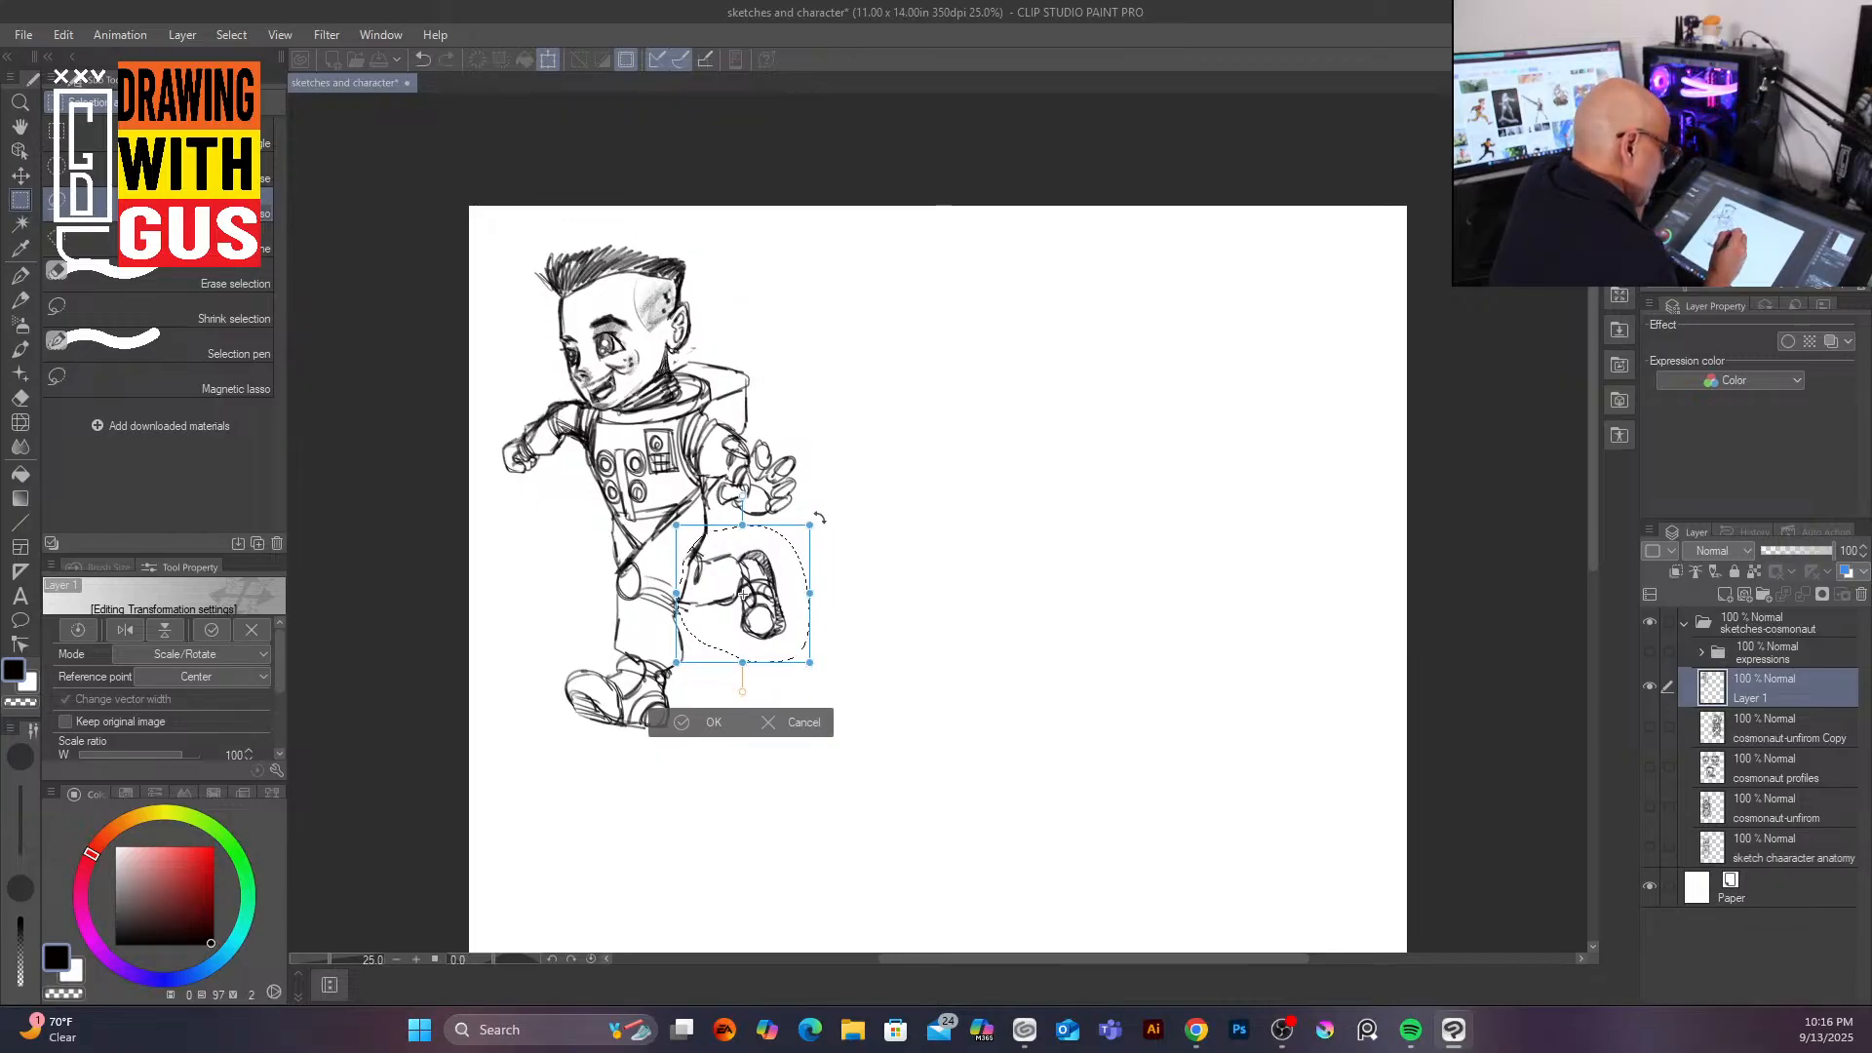
drag(772, 611, 773, 622)
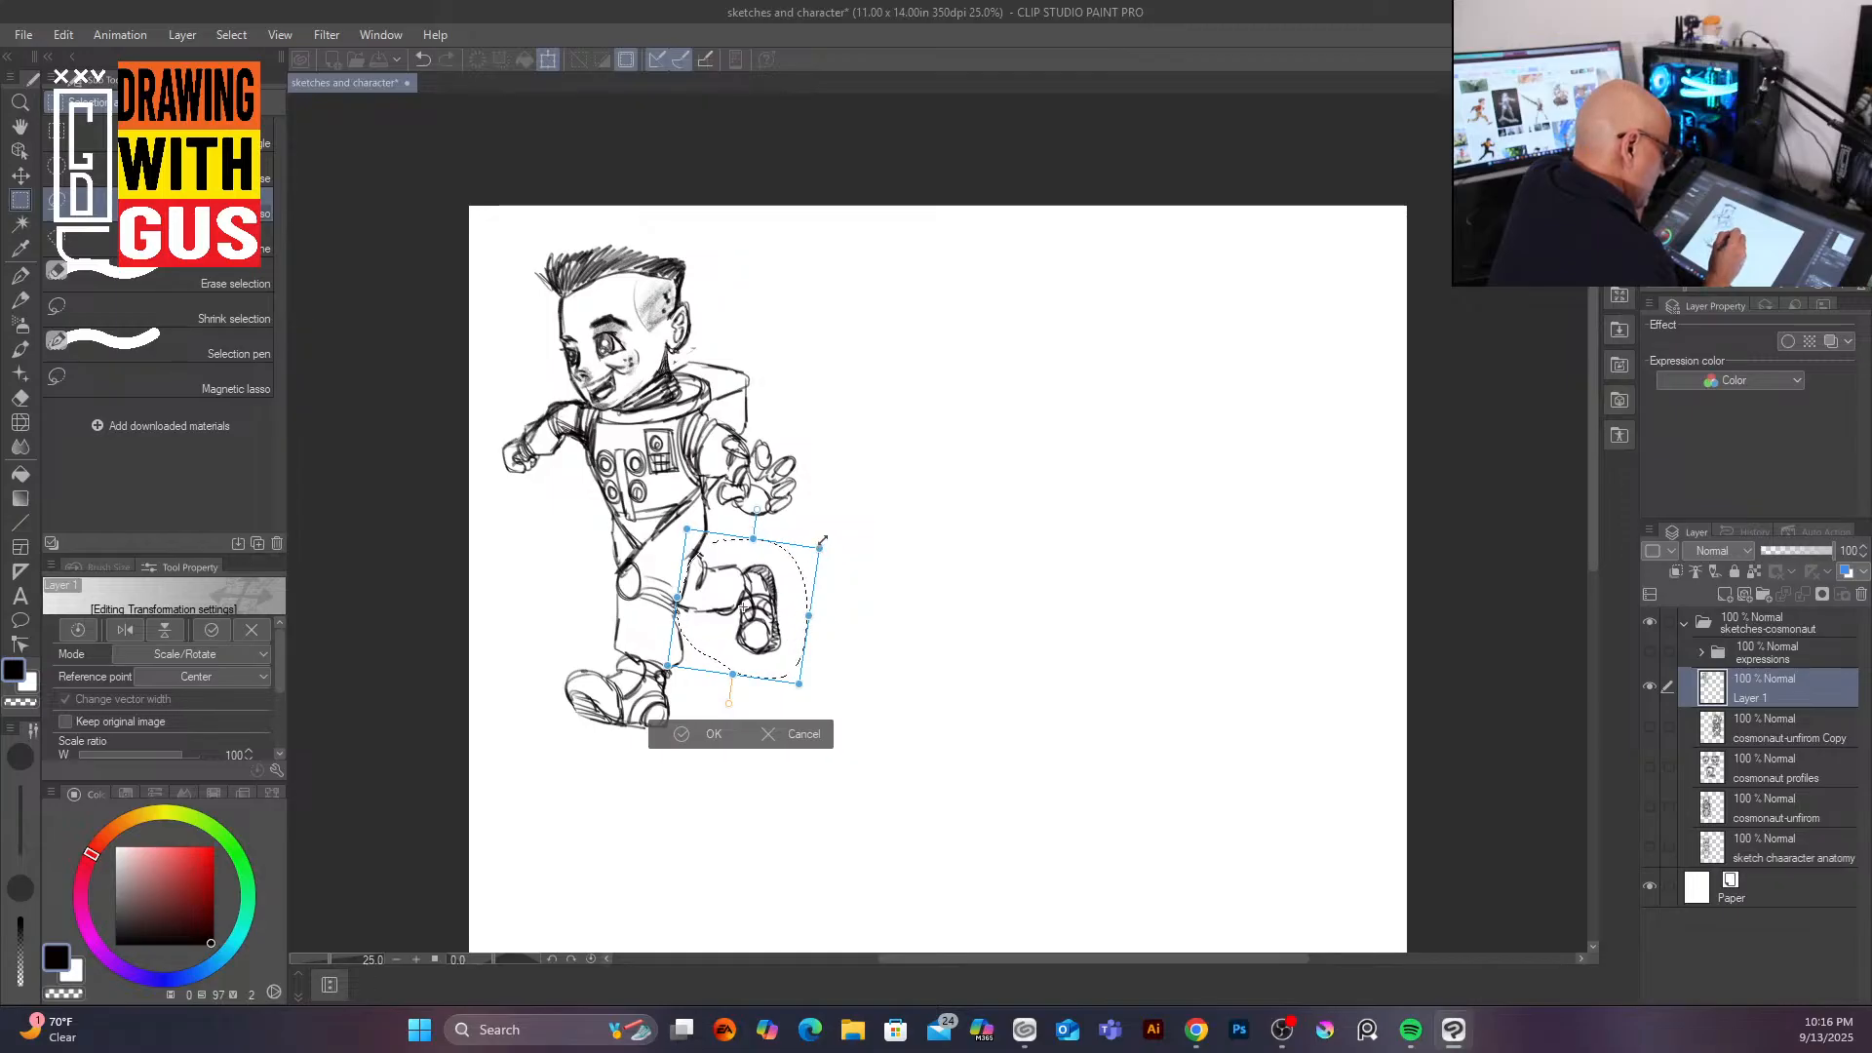
drag(770, 626, 780, 603)
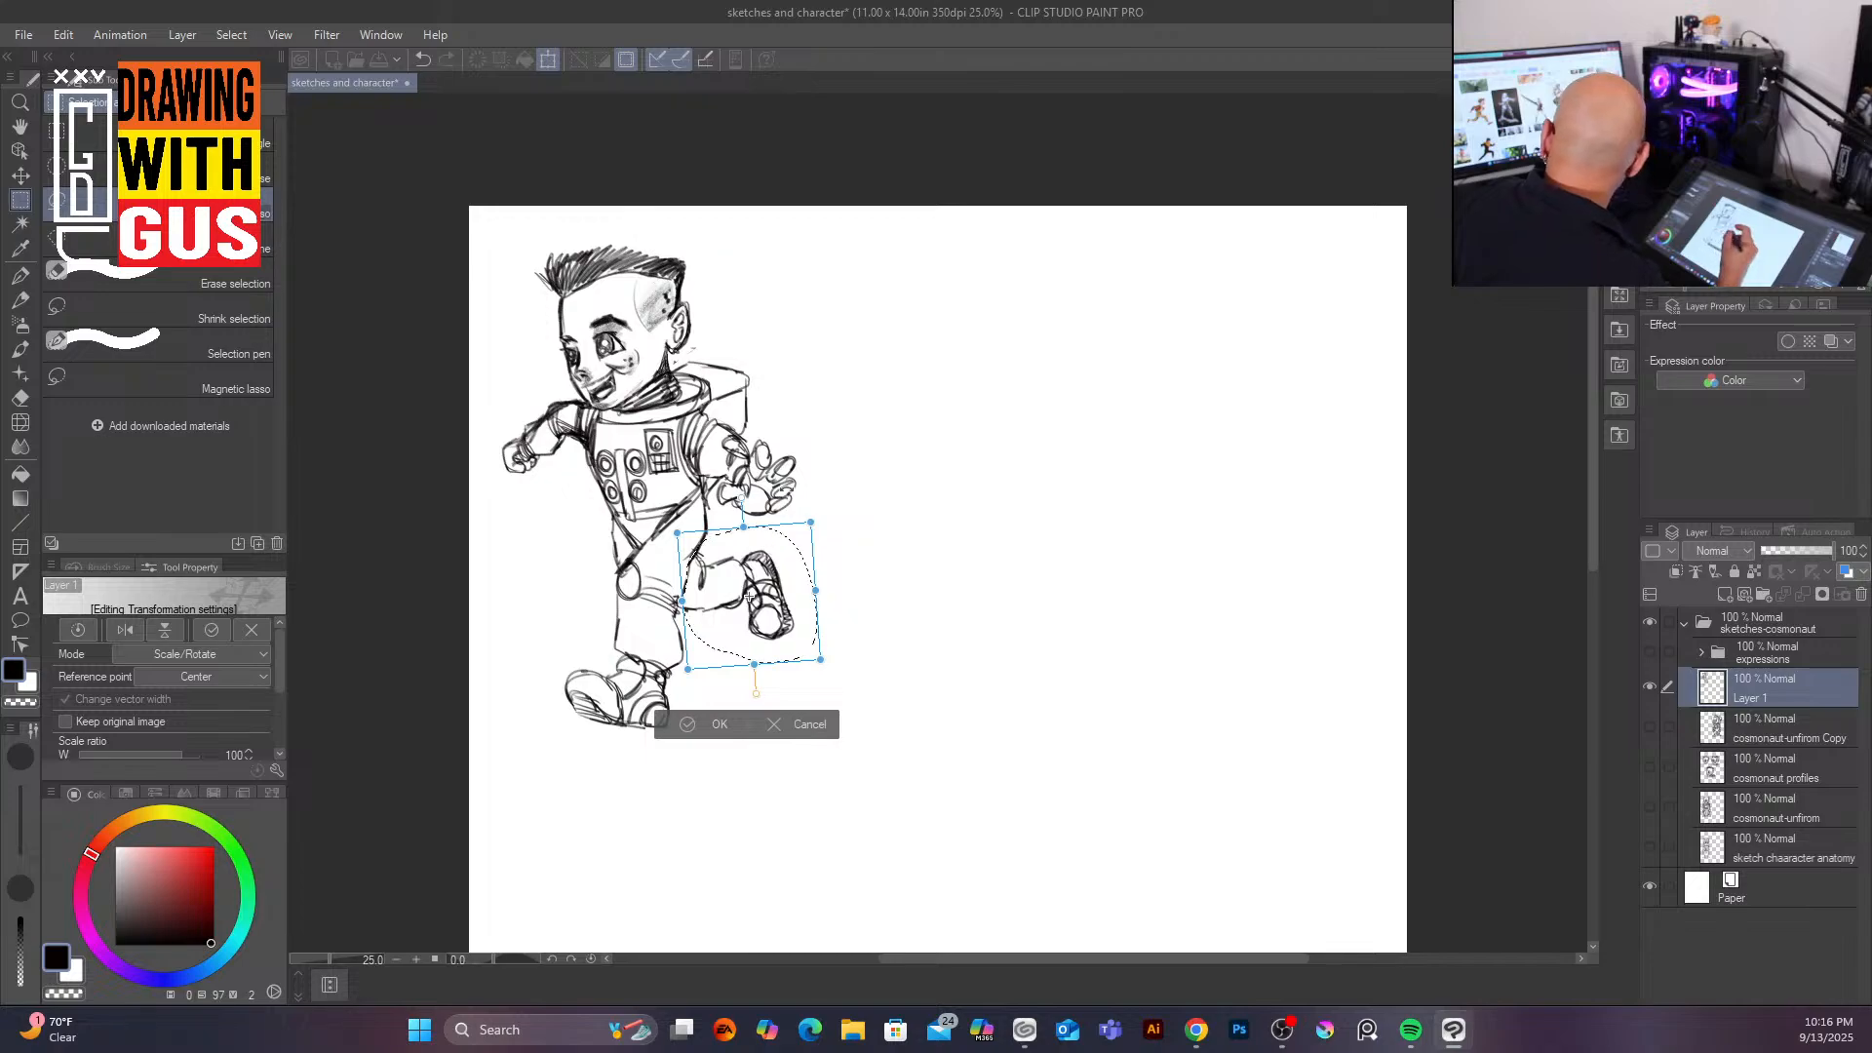
mouse_move(820, 660)
mouse_down()
mouse_move(796, 638)
mouse_move(817, 656)
mouse_up()
drag(807, 524, 810, 519)
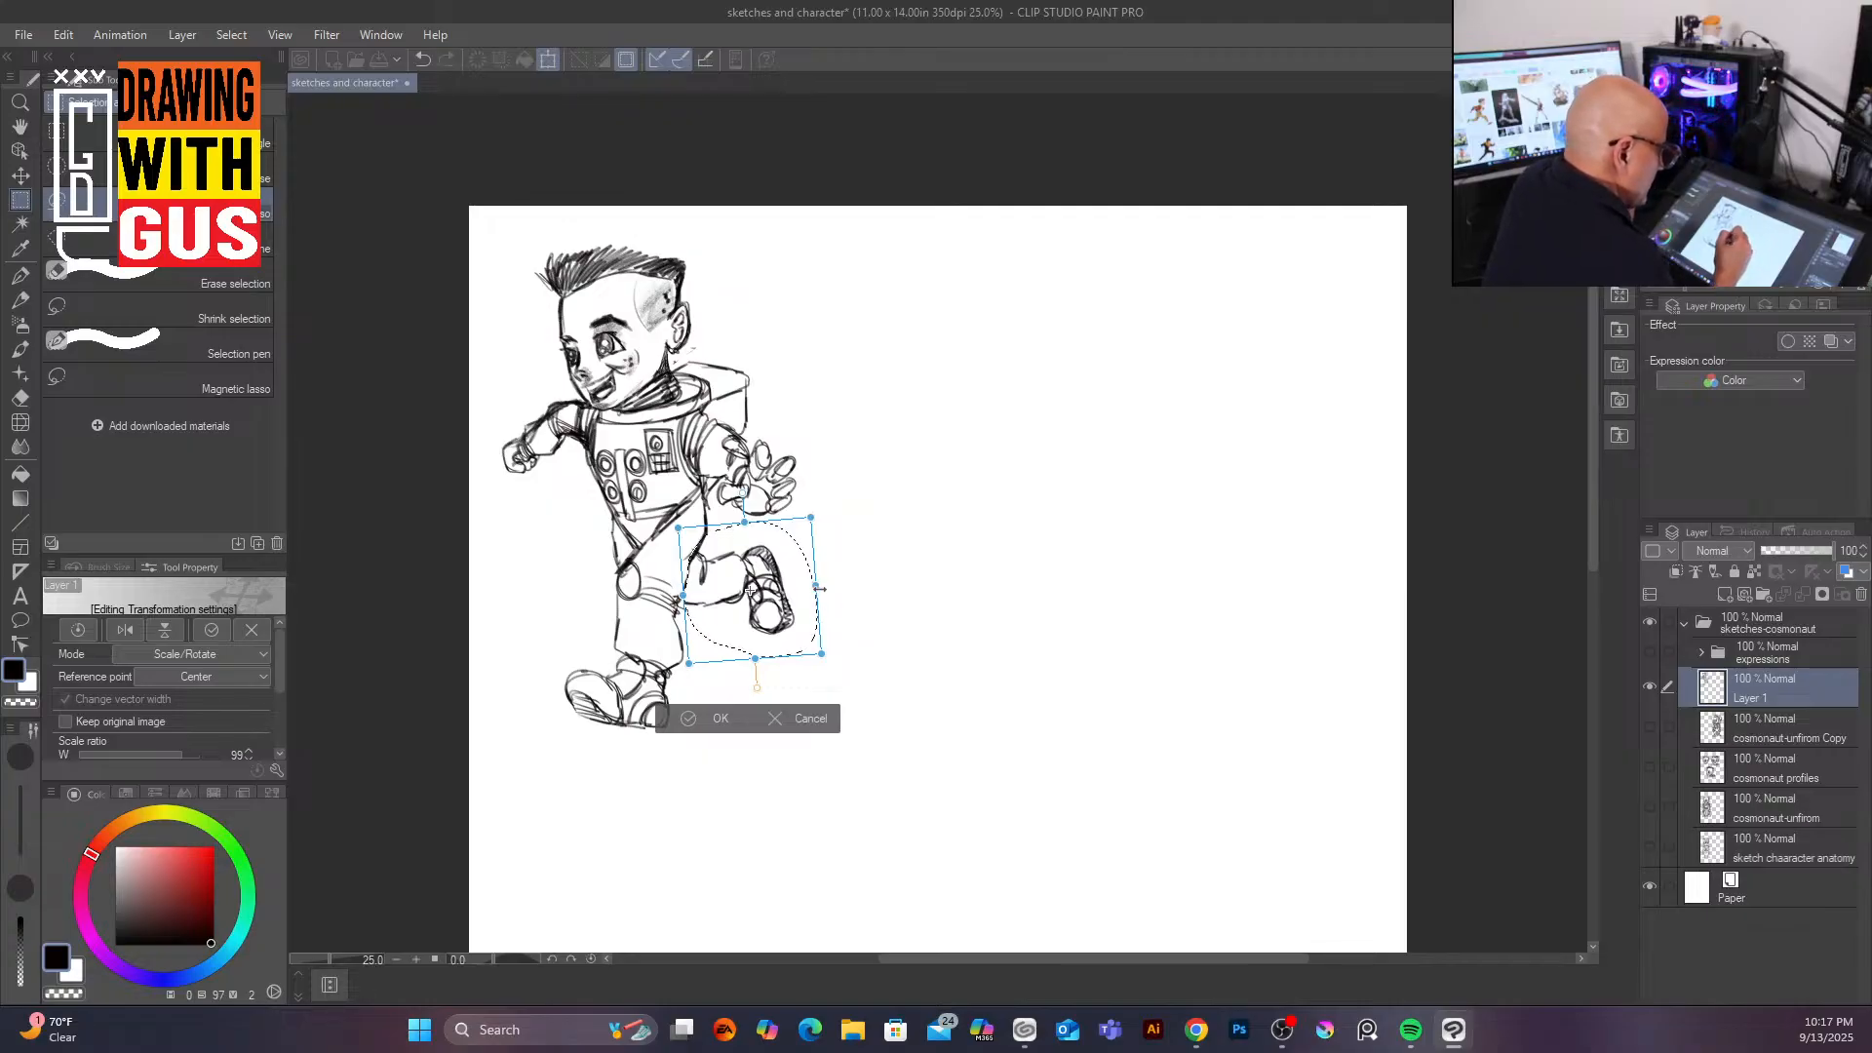
click(694, 718)
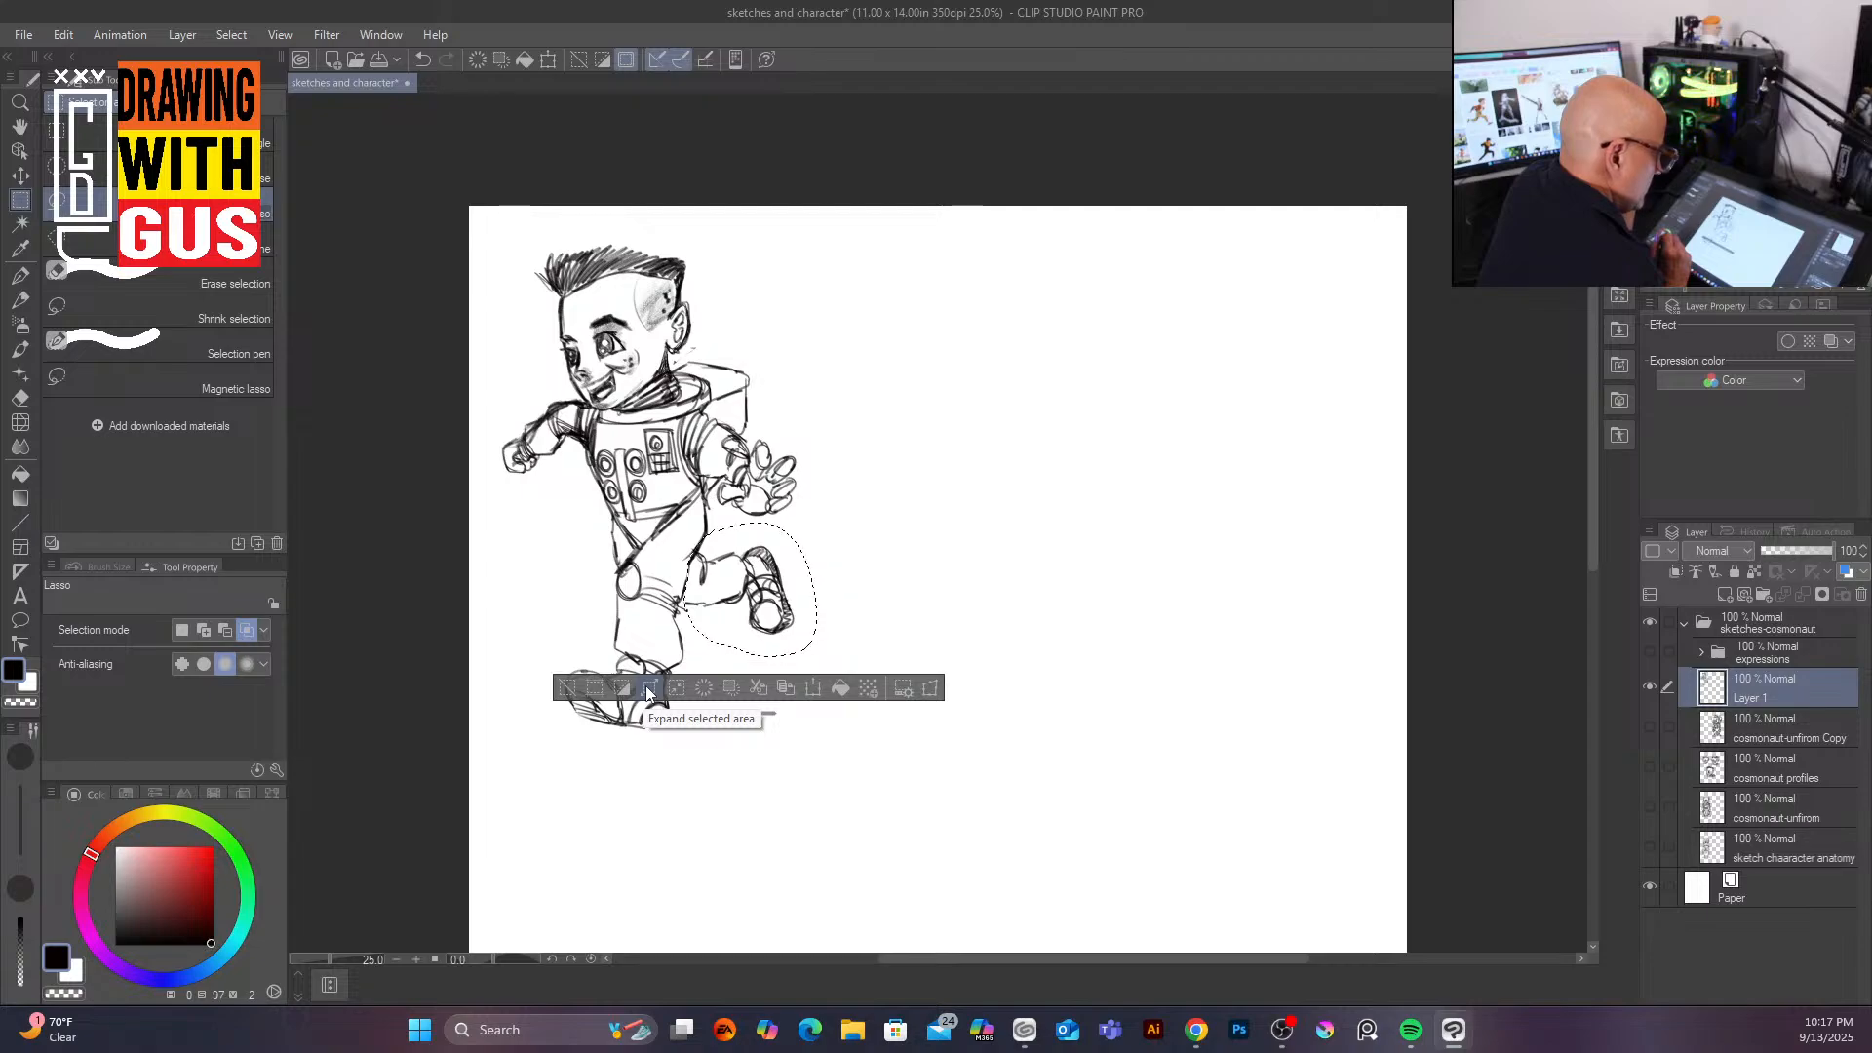
Step: Free-transform the selected back foot, pulling its corners to reshape and narrow it, then deselect
click(930, 689)
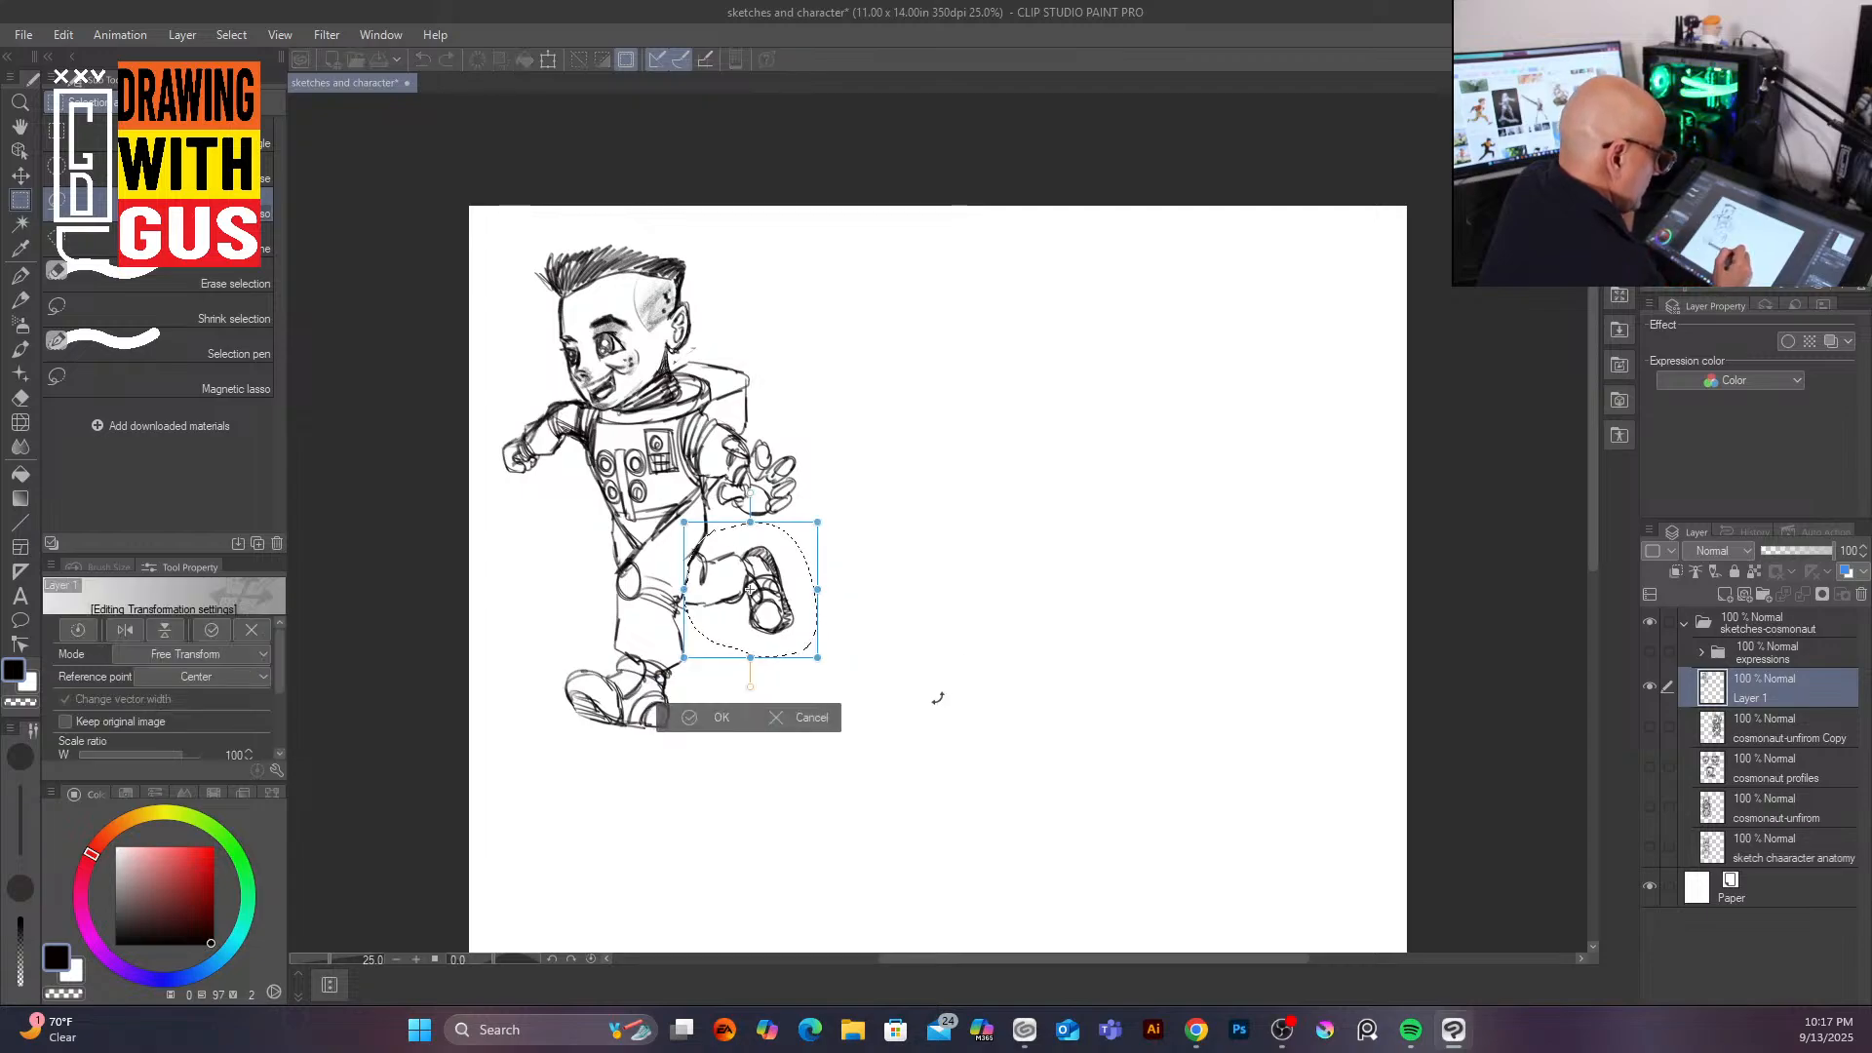
drag(818, 660, 811, 637)
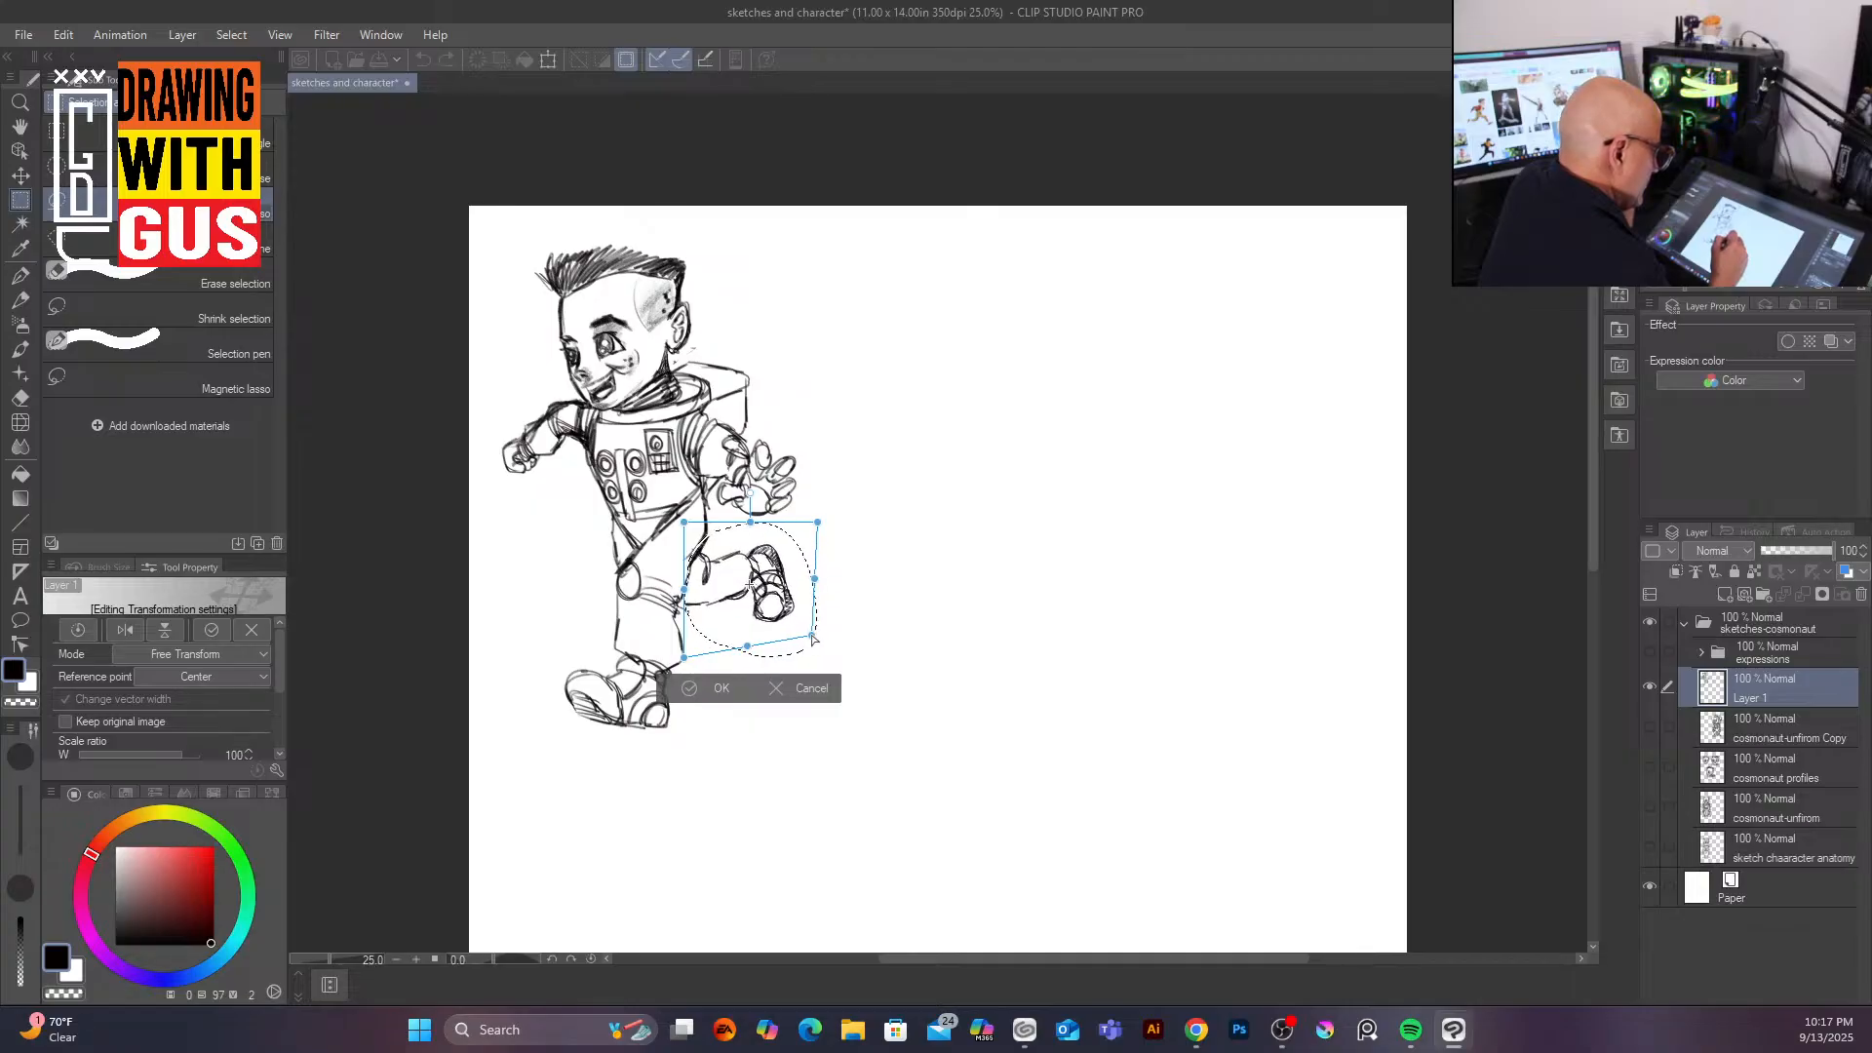
drag(817, 523, 800, 593)
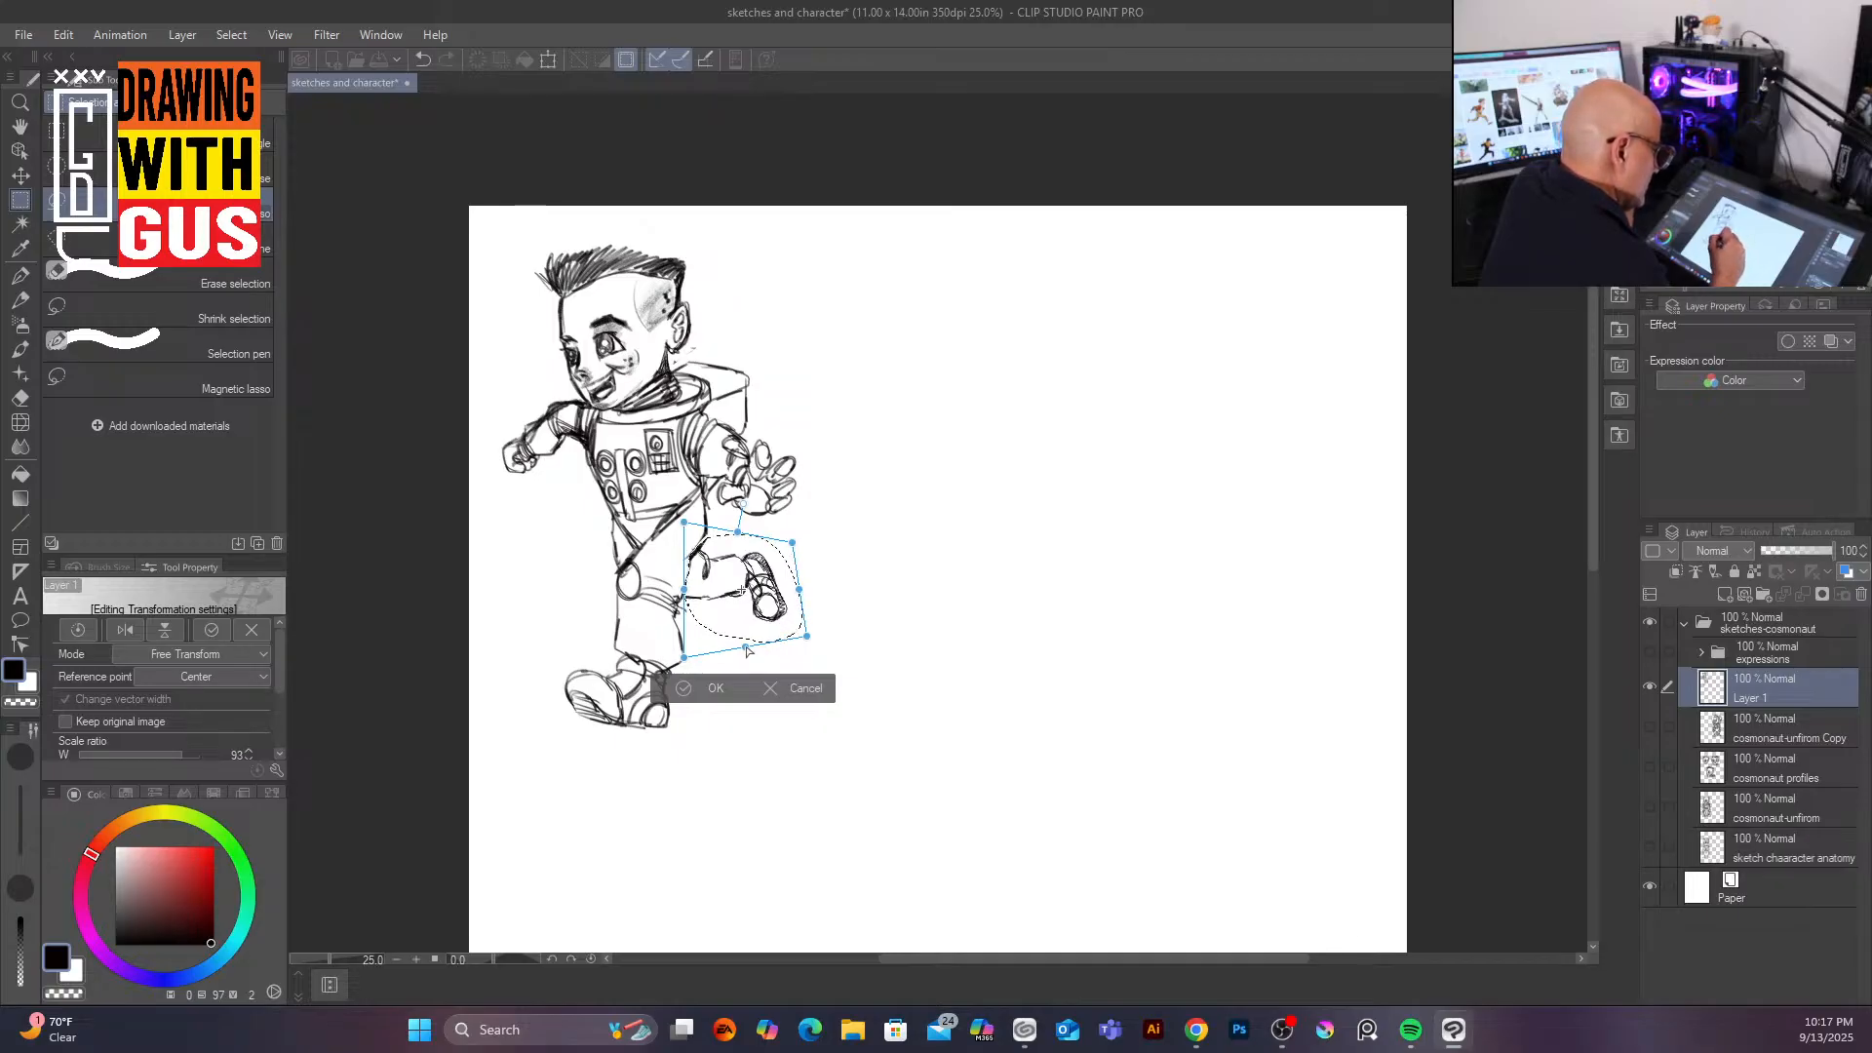
drag(685, 657, 675, 659)
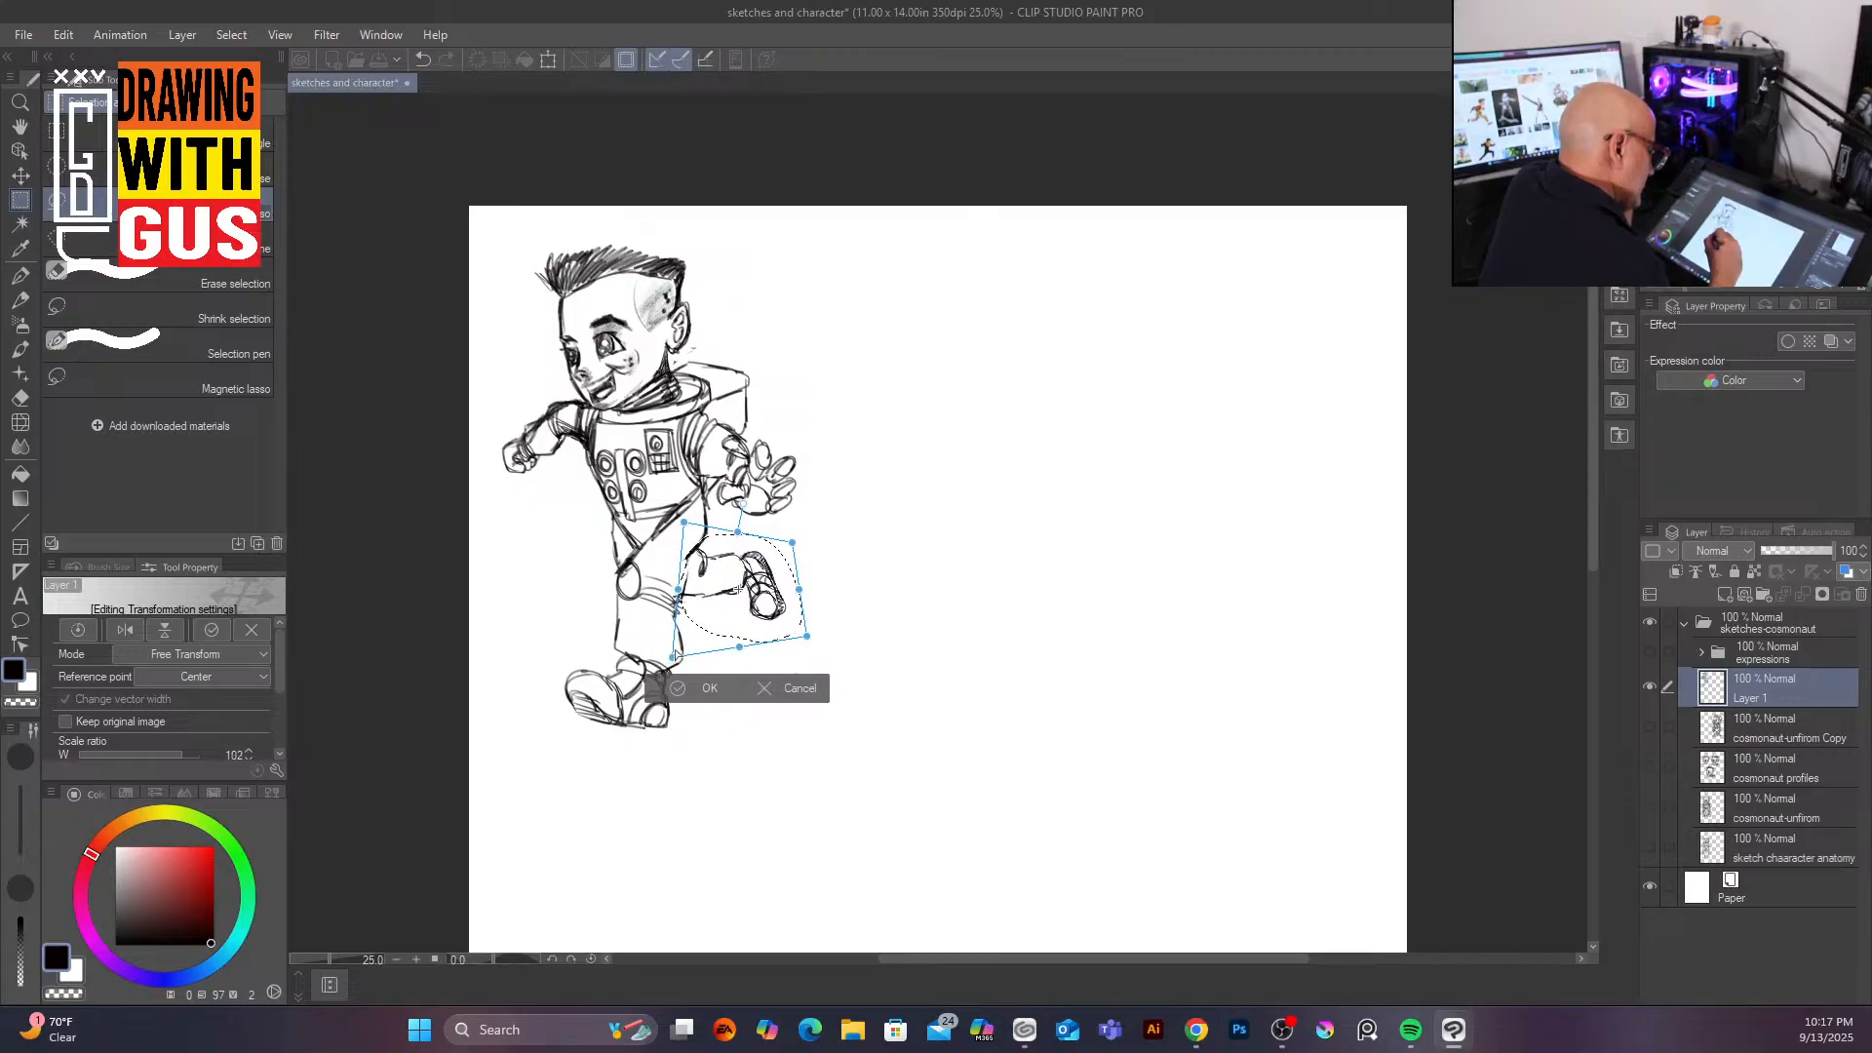
click(747, 692)
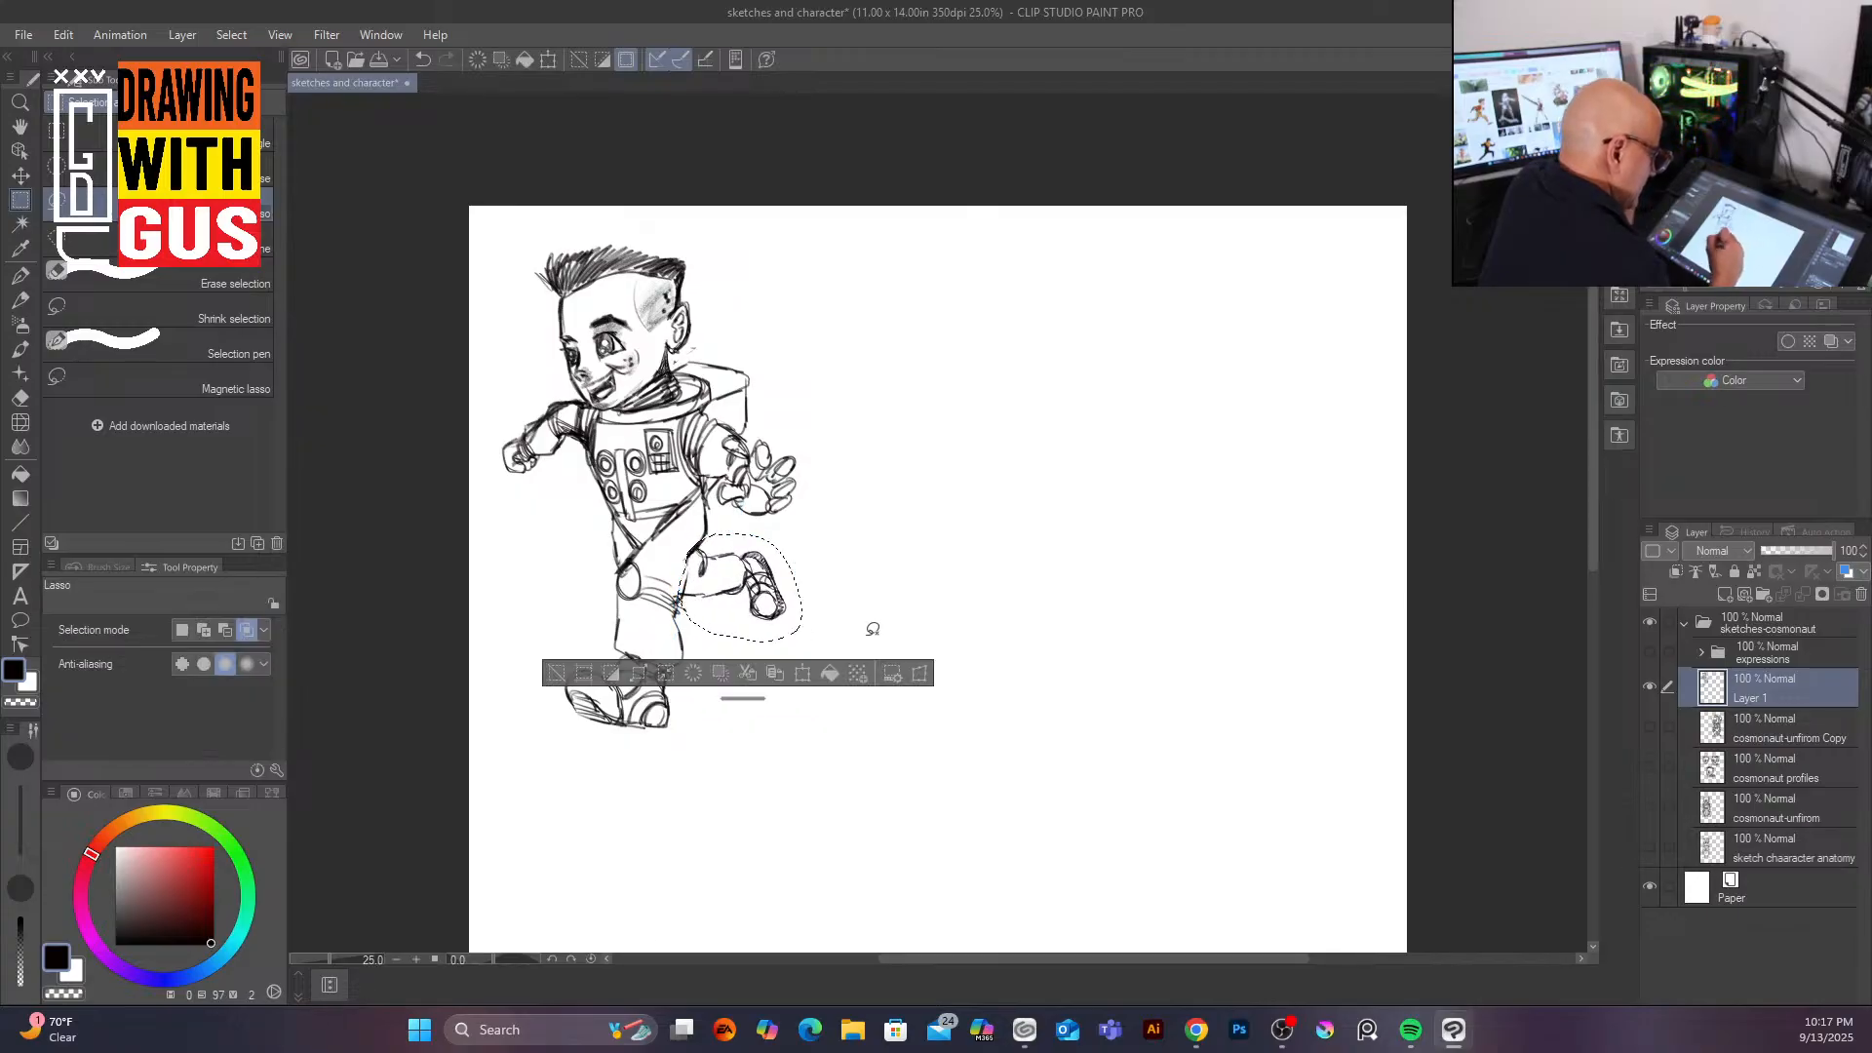
click(1068, 840)
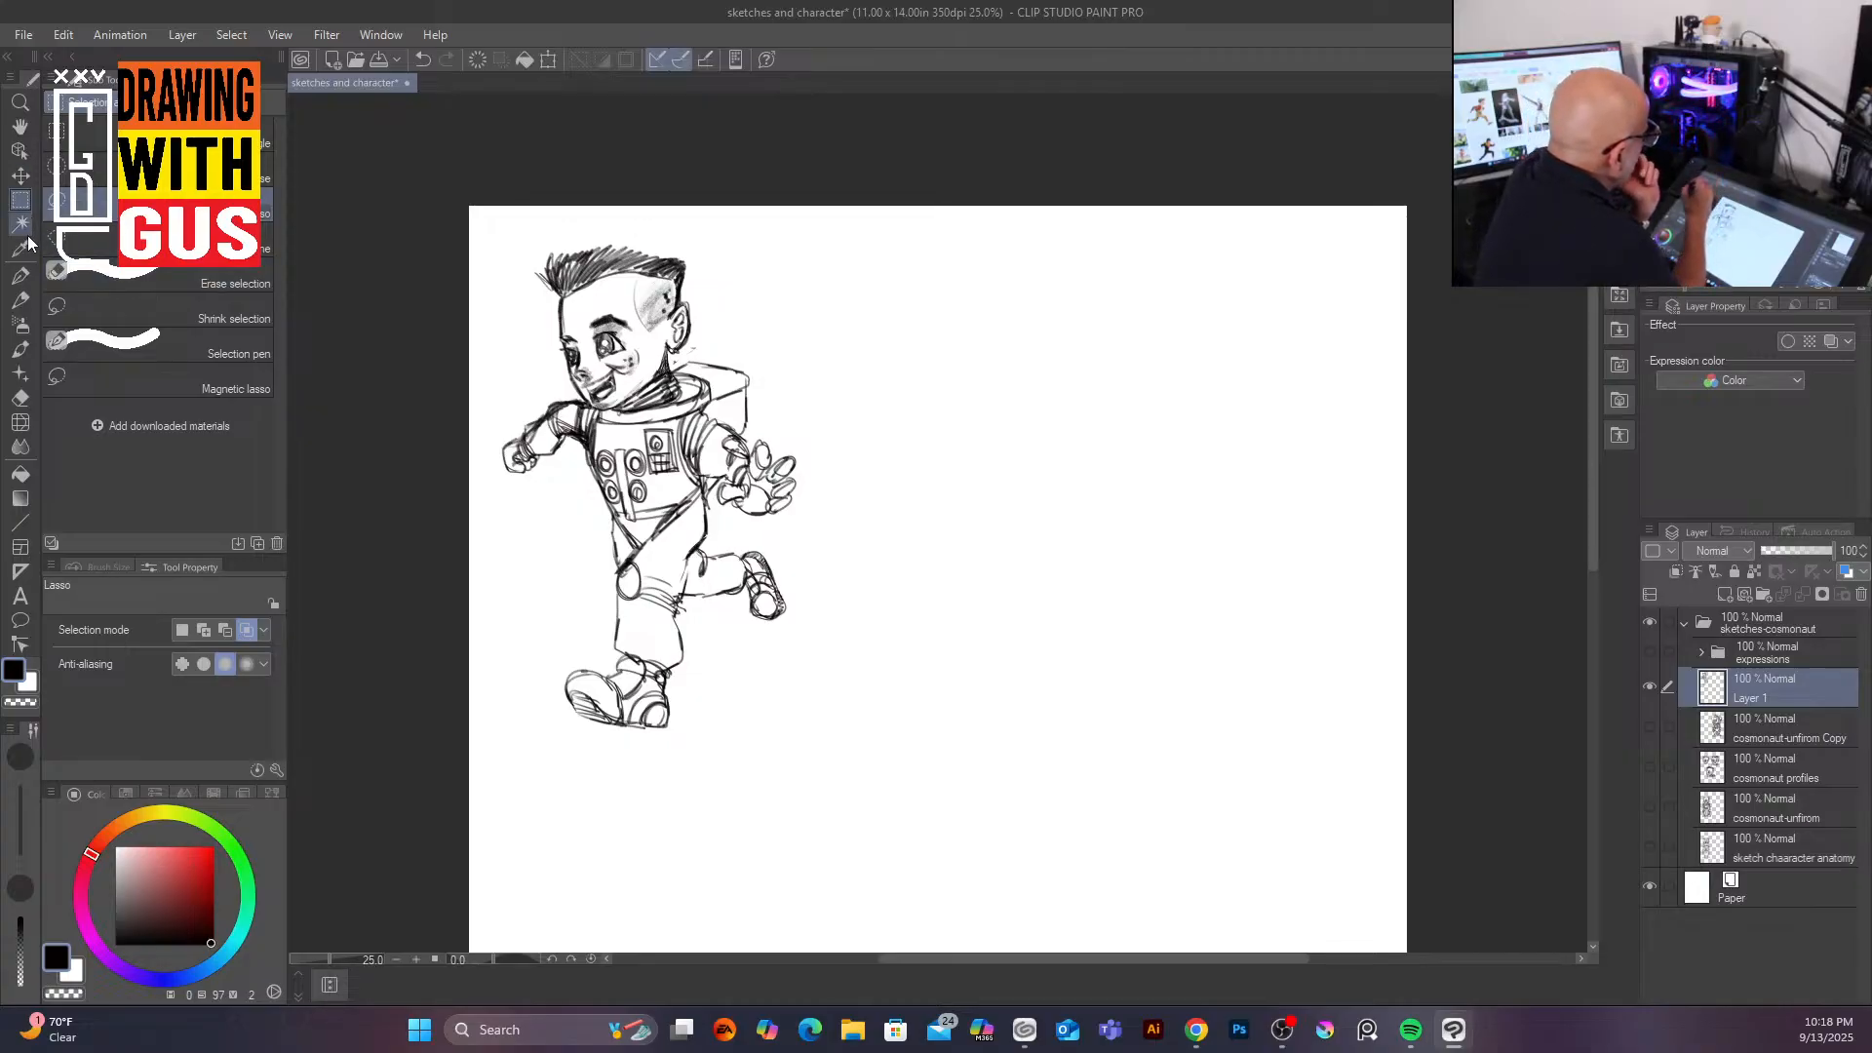
Step: Show the cosmonaut profiles layer, lasso-select the front-facing head sketch, copy it, and hide the layer again
click(1788, 770)
click(1650, 766)
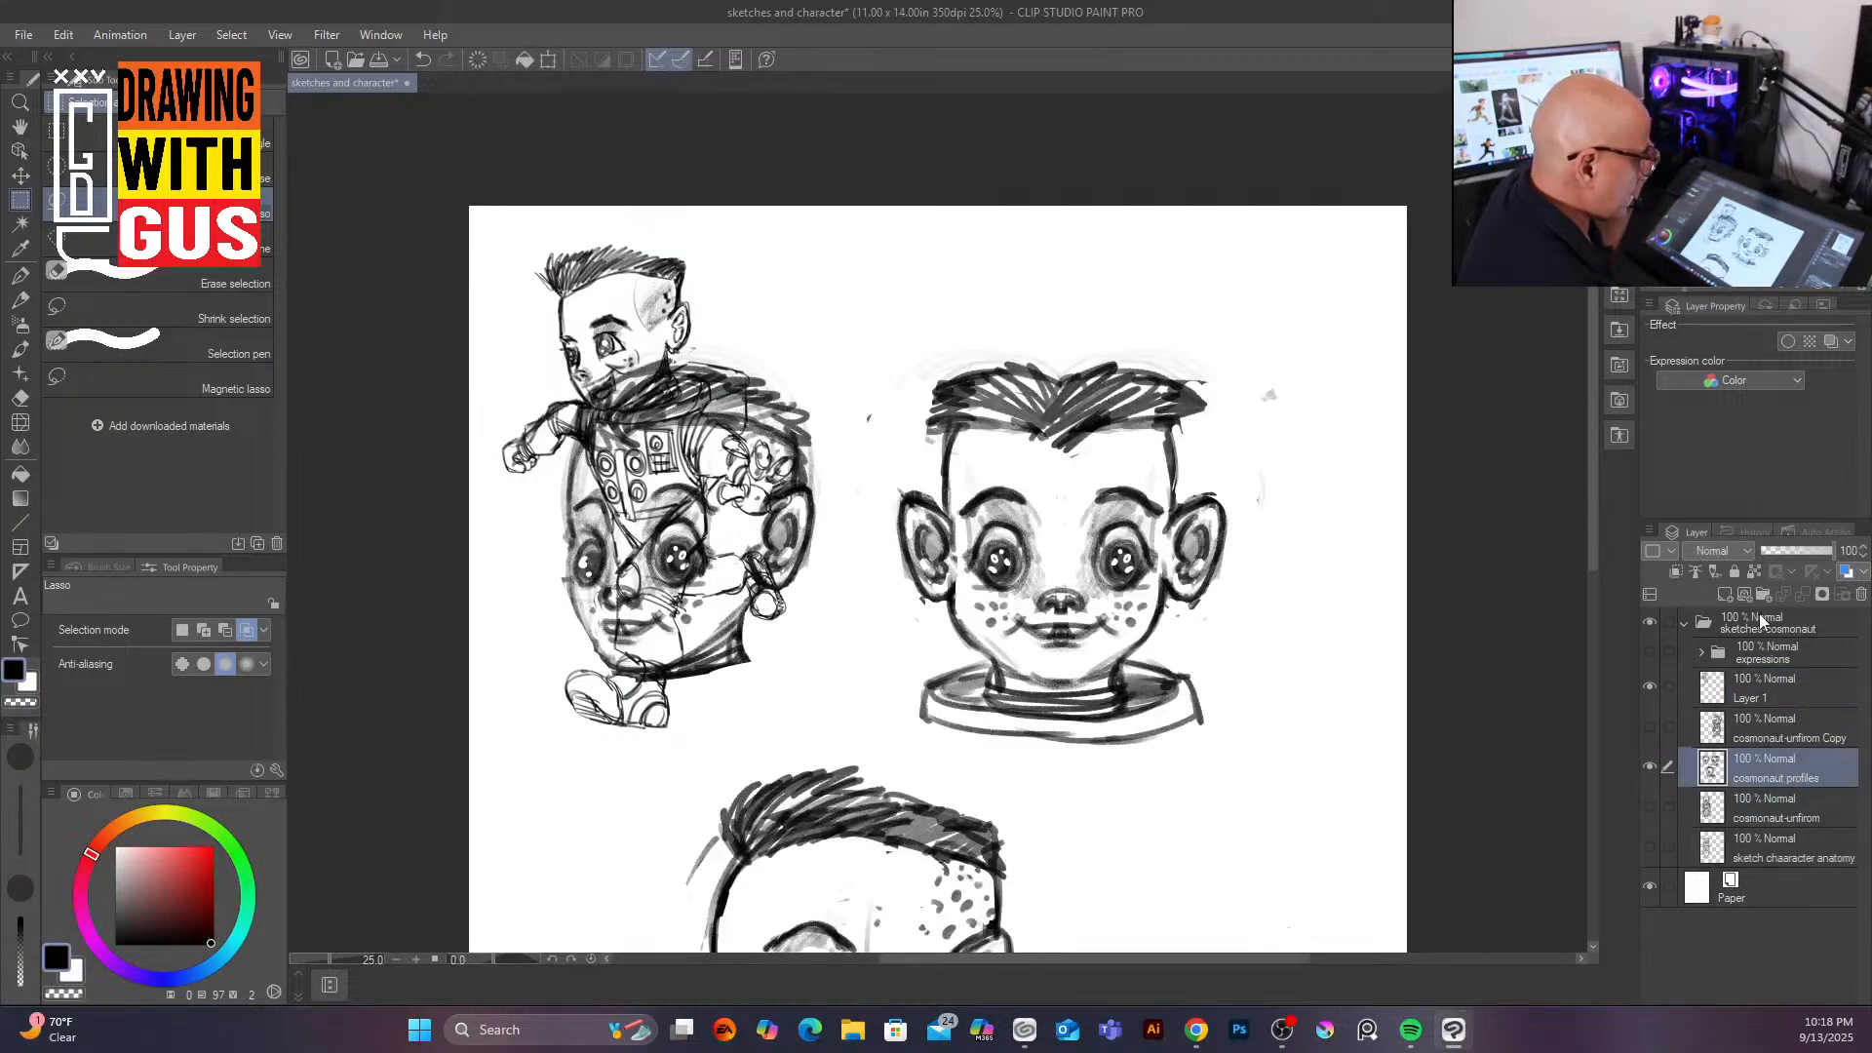
mouse_move(1590, 558)
mouse_down()
mouse_move(1580, 647)
mouse_move(1585, 577)
mouse_up()
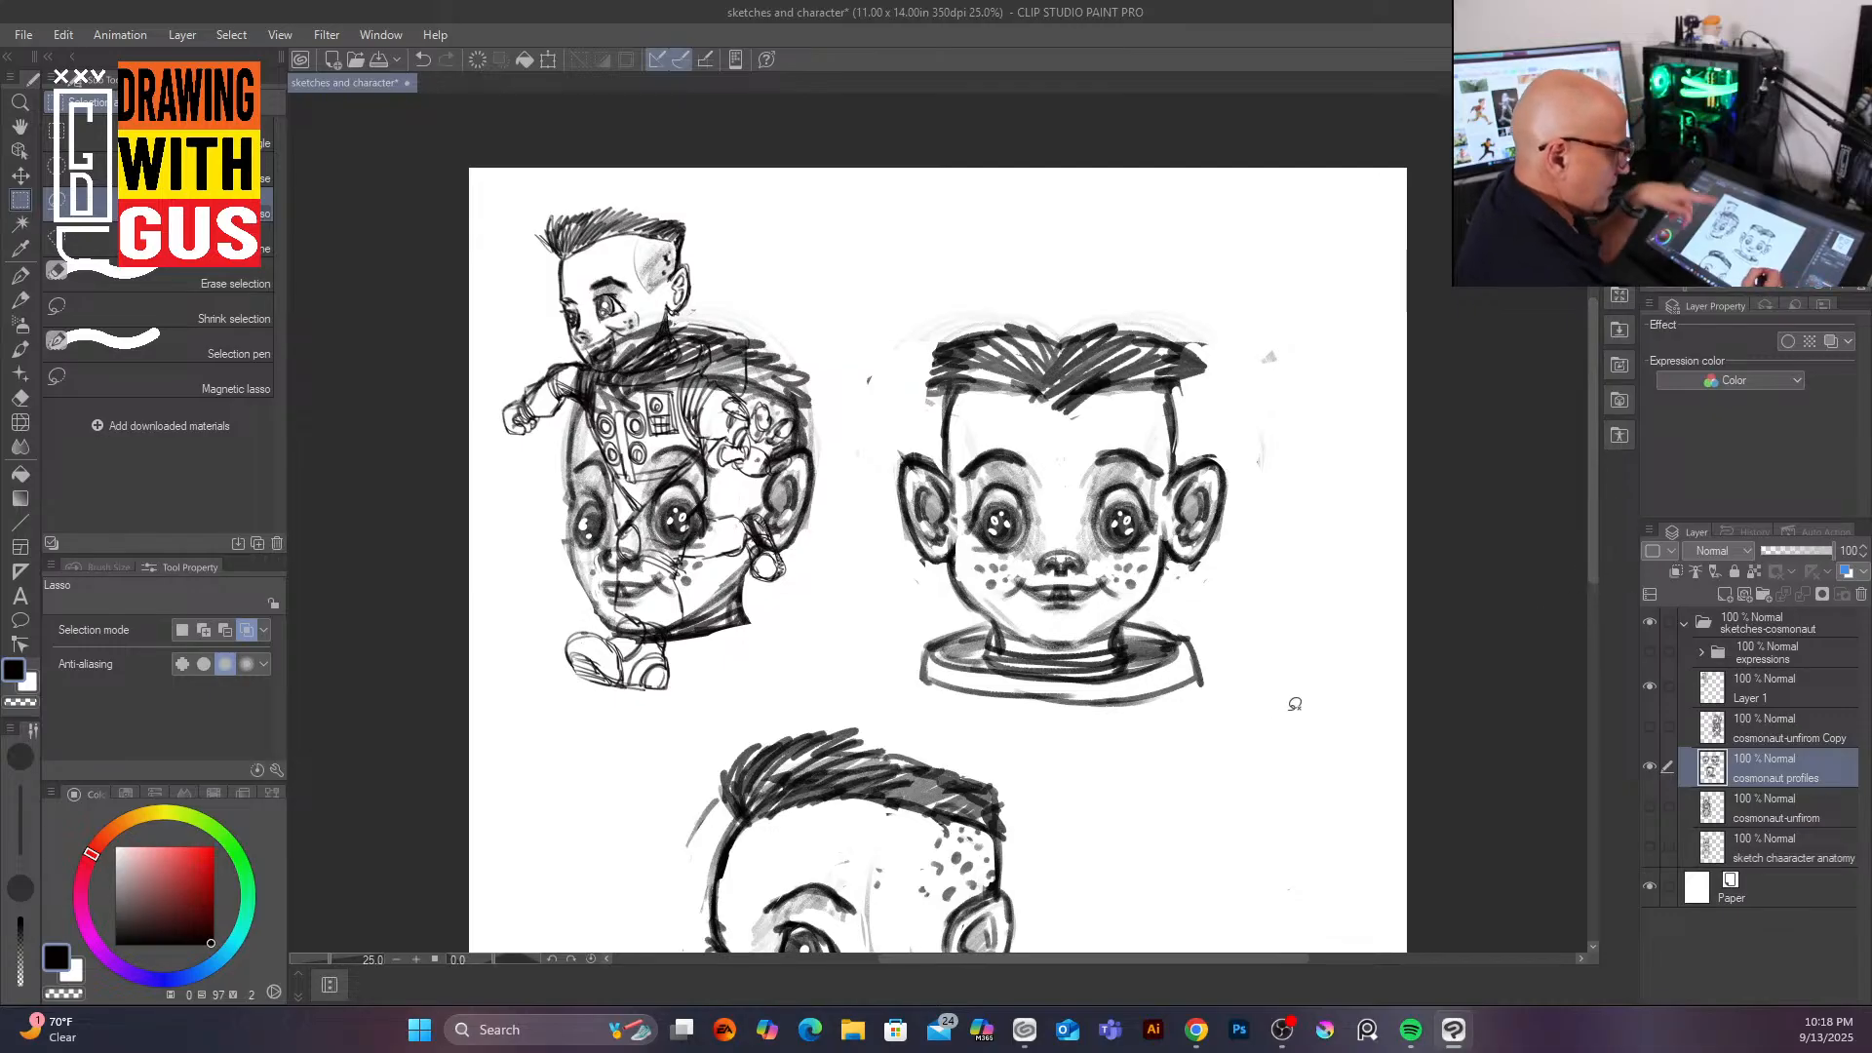
mouse_move(1105, 278)
mouse_down()
mouse_move(998, 270)
mouse_move(891, 468)
mouse_move(891, 625)
mouse_move(945, 707)
mouse_move(1141, 729)
mouse_move(1305, 510)
mouse_move(1187, 293)
mouse_move(1082, 281)
mouse_up()
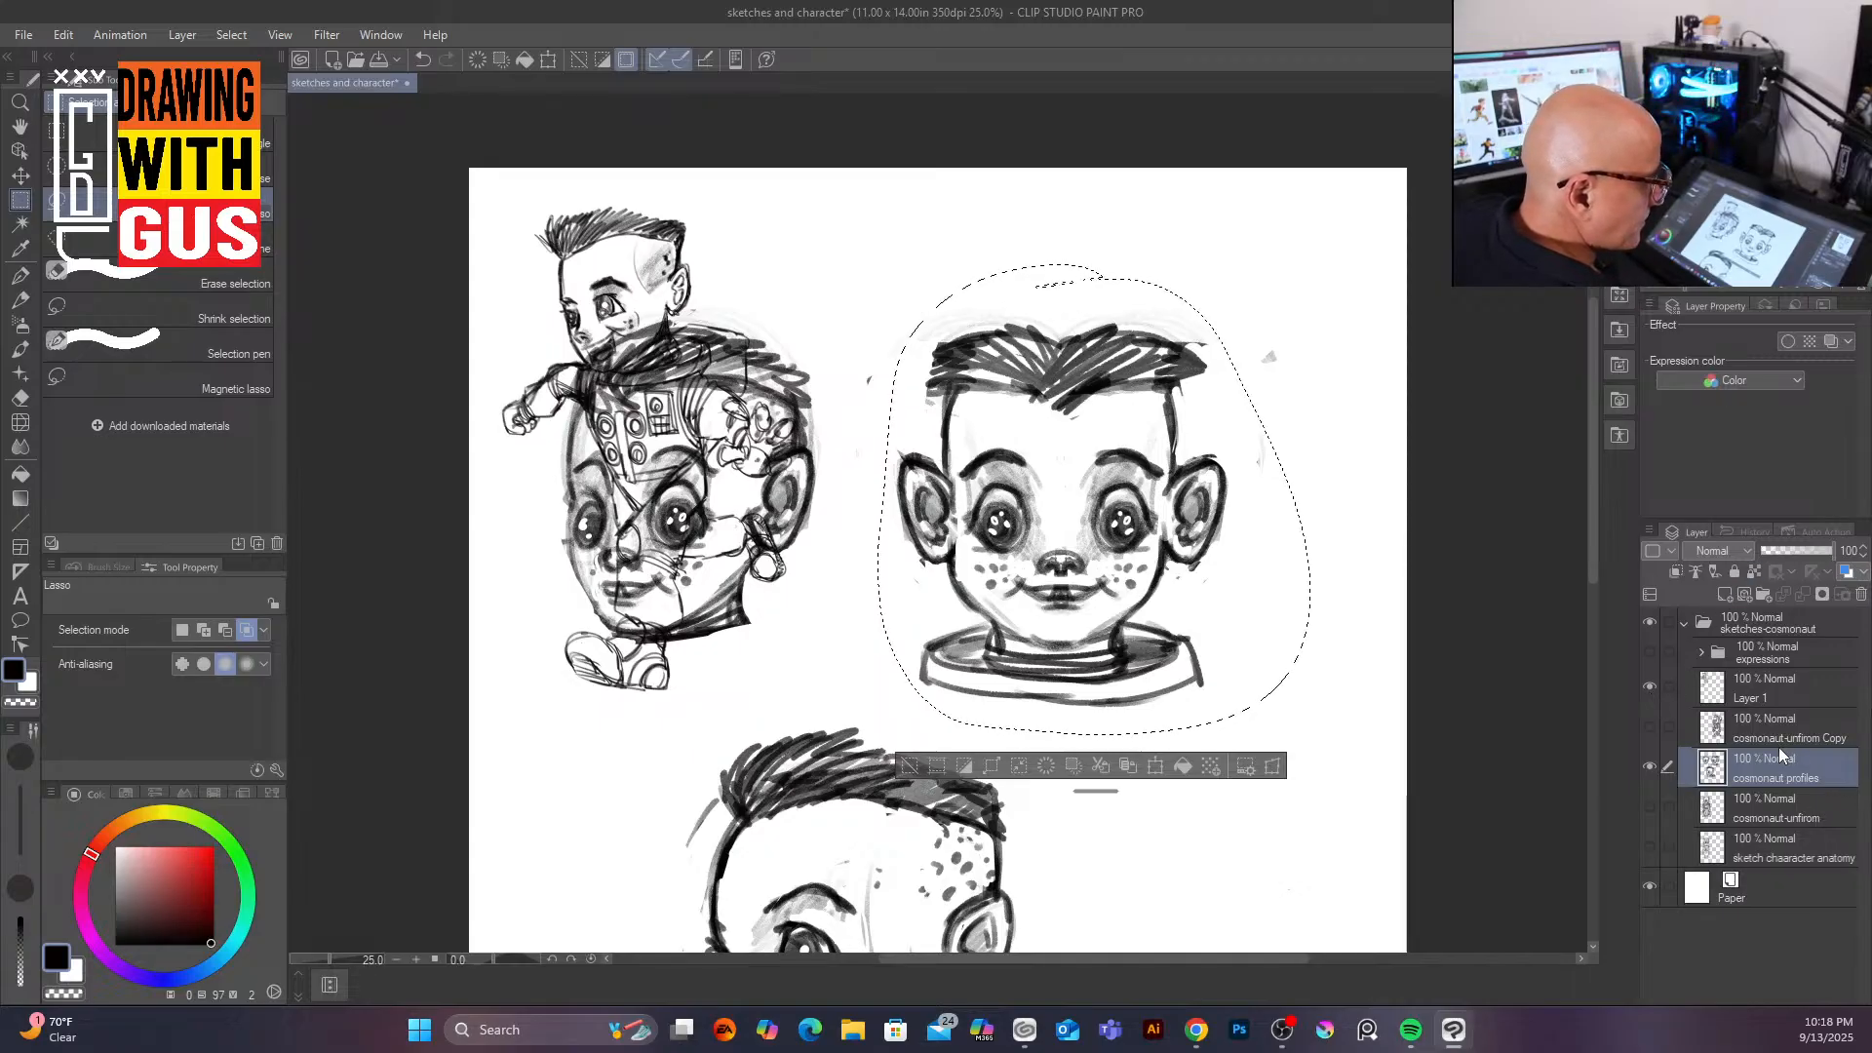
click(1651, 768)
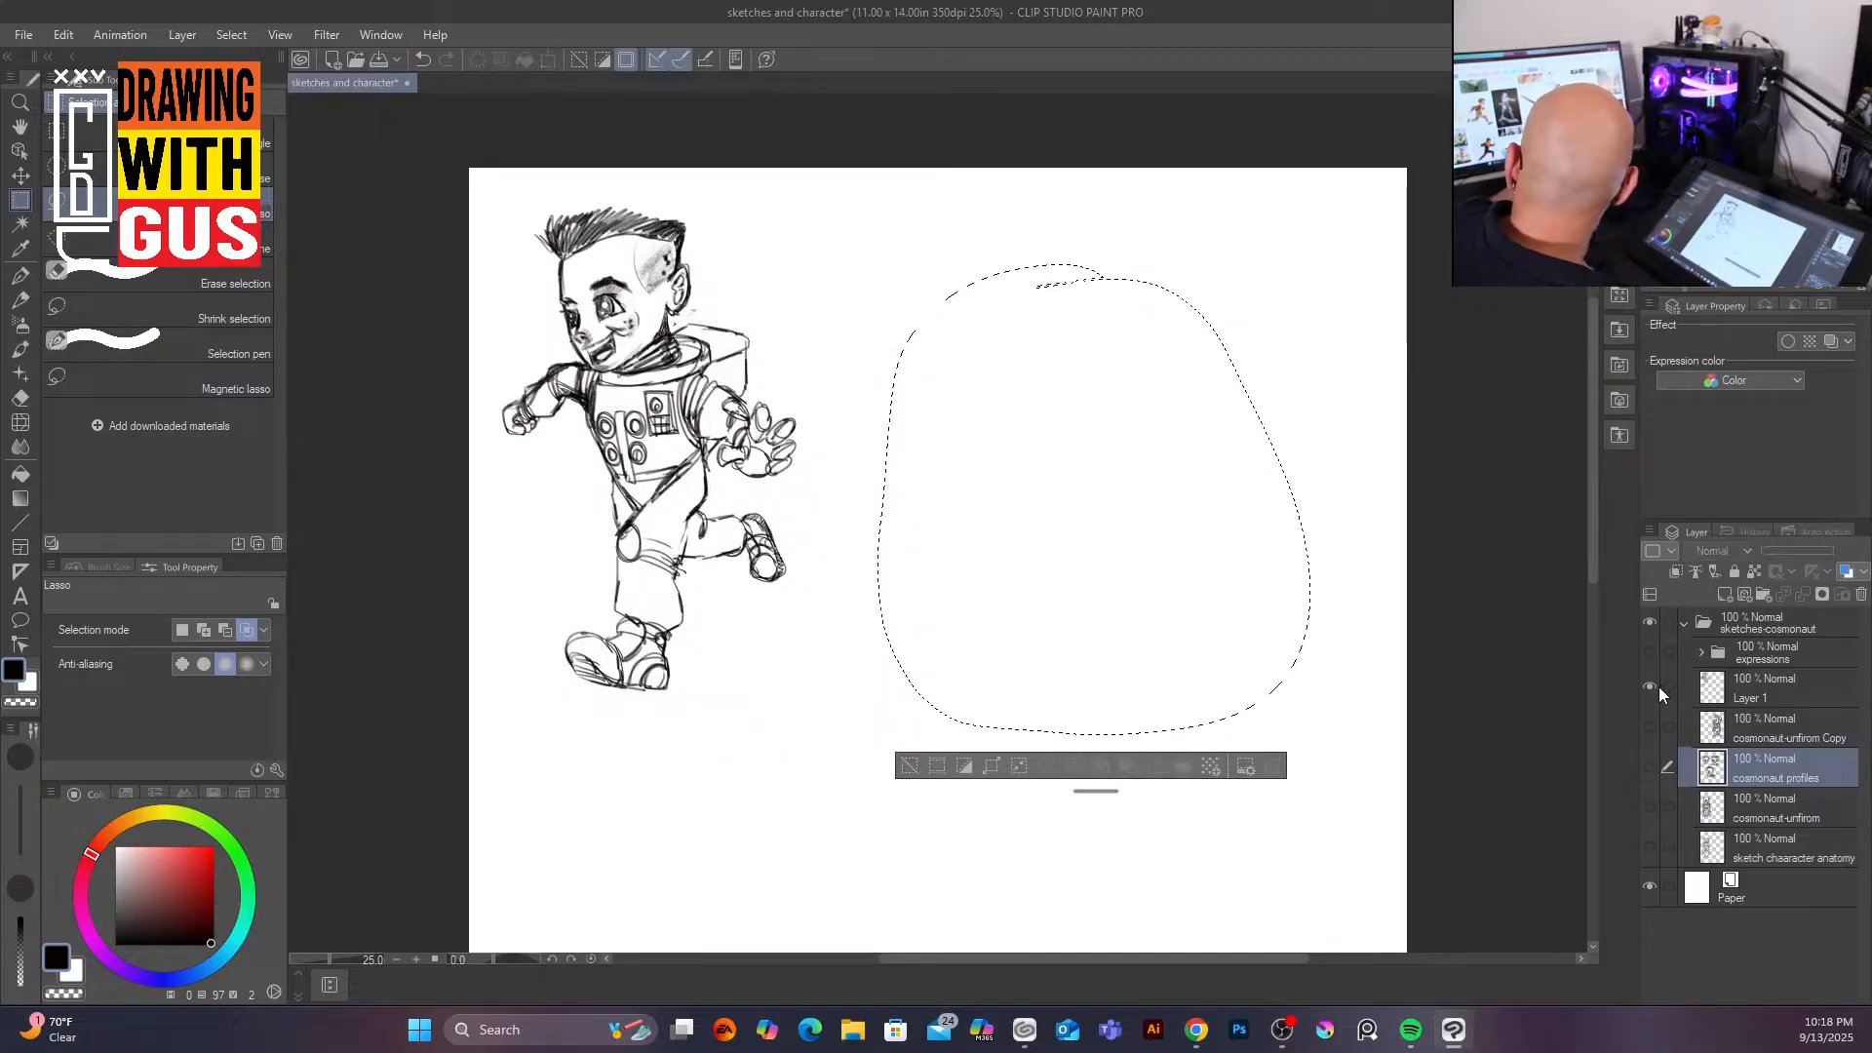
key(ctrl+d)
Step: Paste the head above Layer 1, scale it to about 43% and place it right of the character
click(1771, 724)
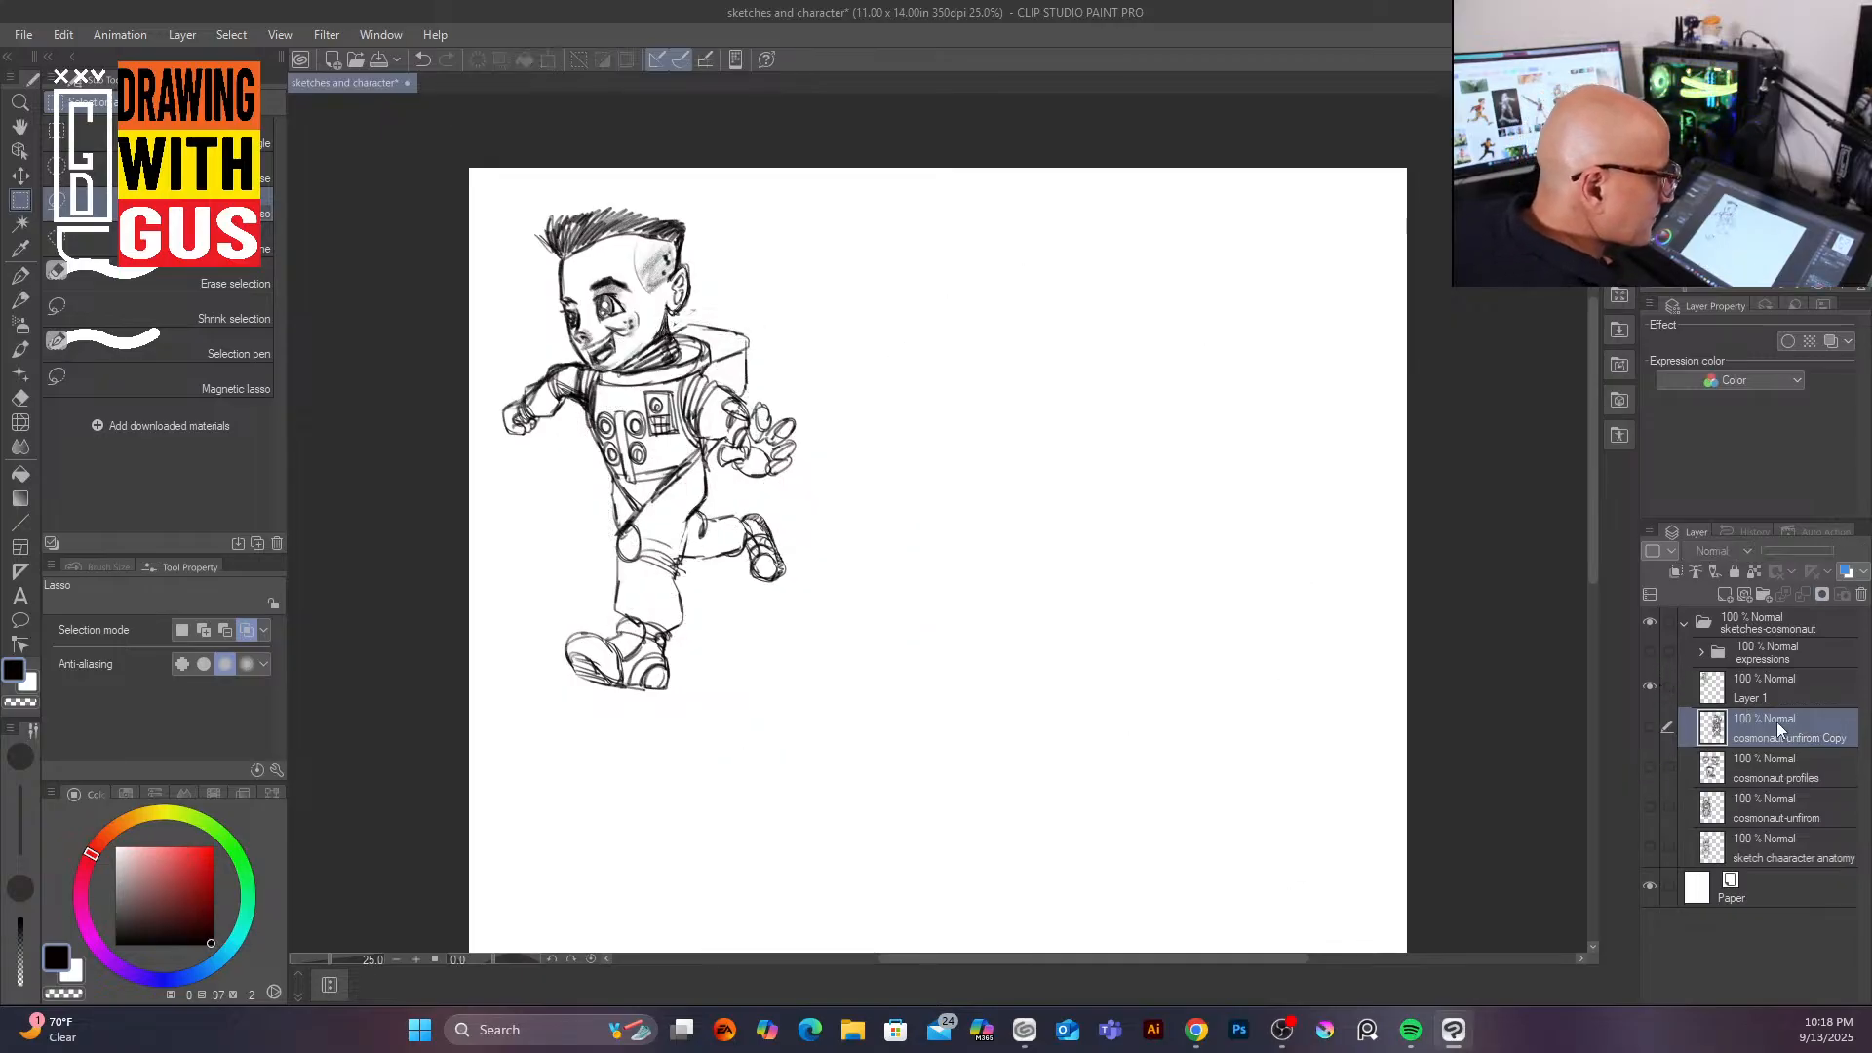
click(1784, 683)
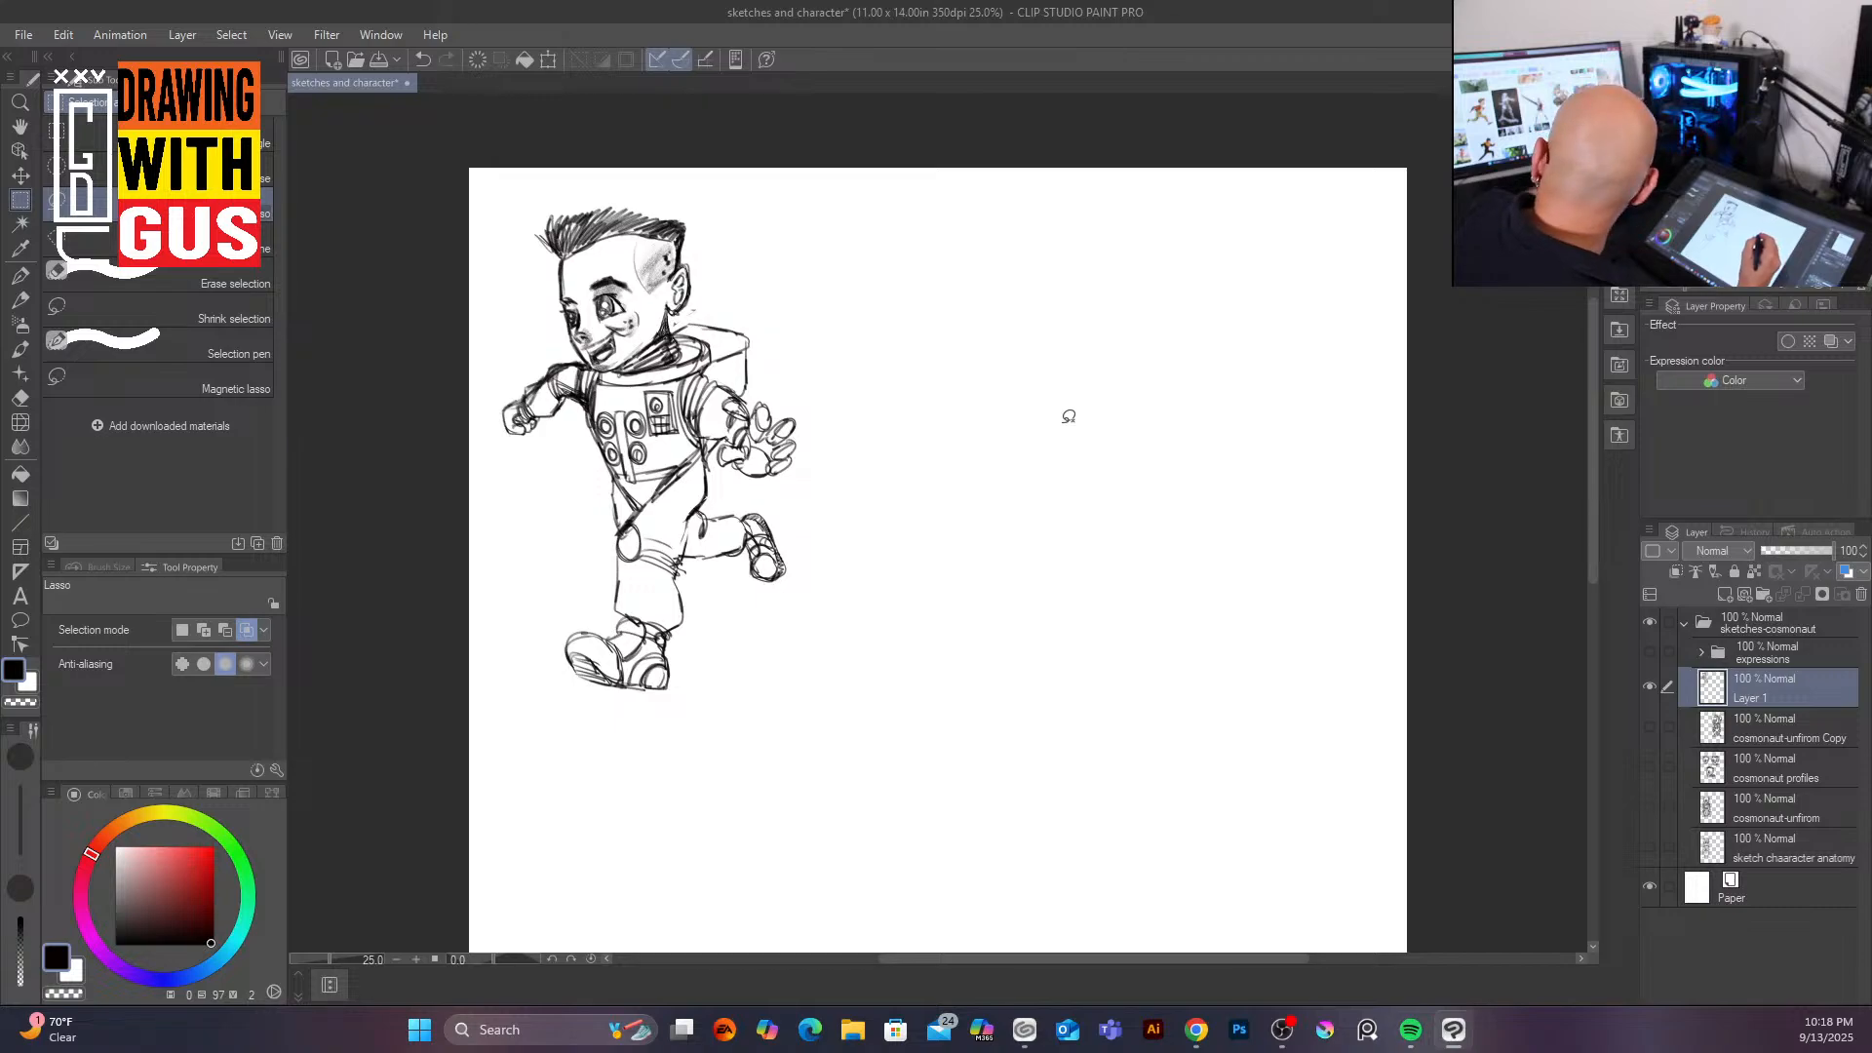
key(ctrl+v)
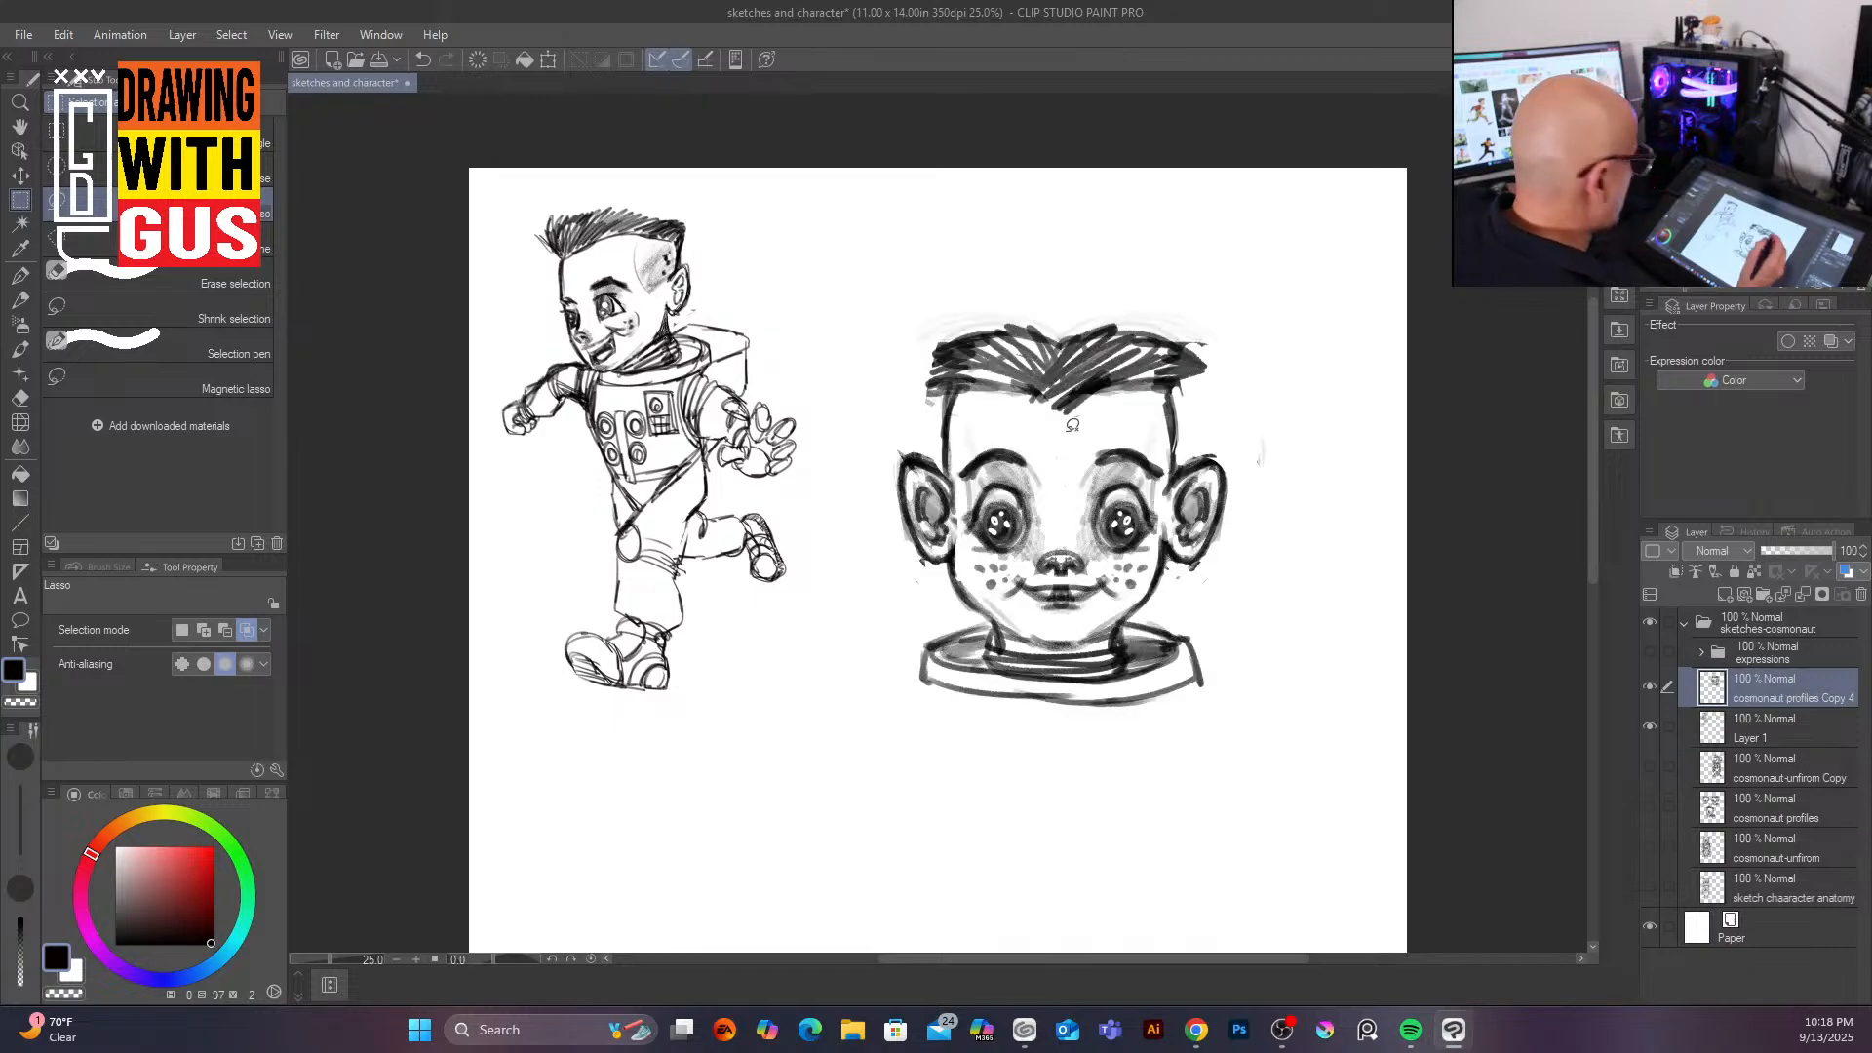
click(548, 60)
drag(1264, 704, 1114, 474)
drag(993, 417, 1053, 361)
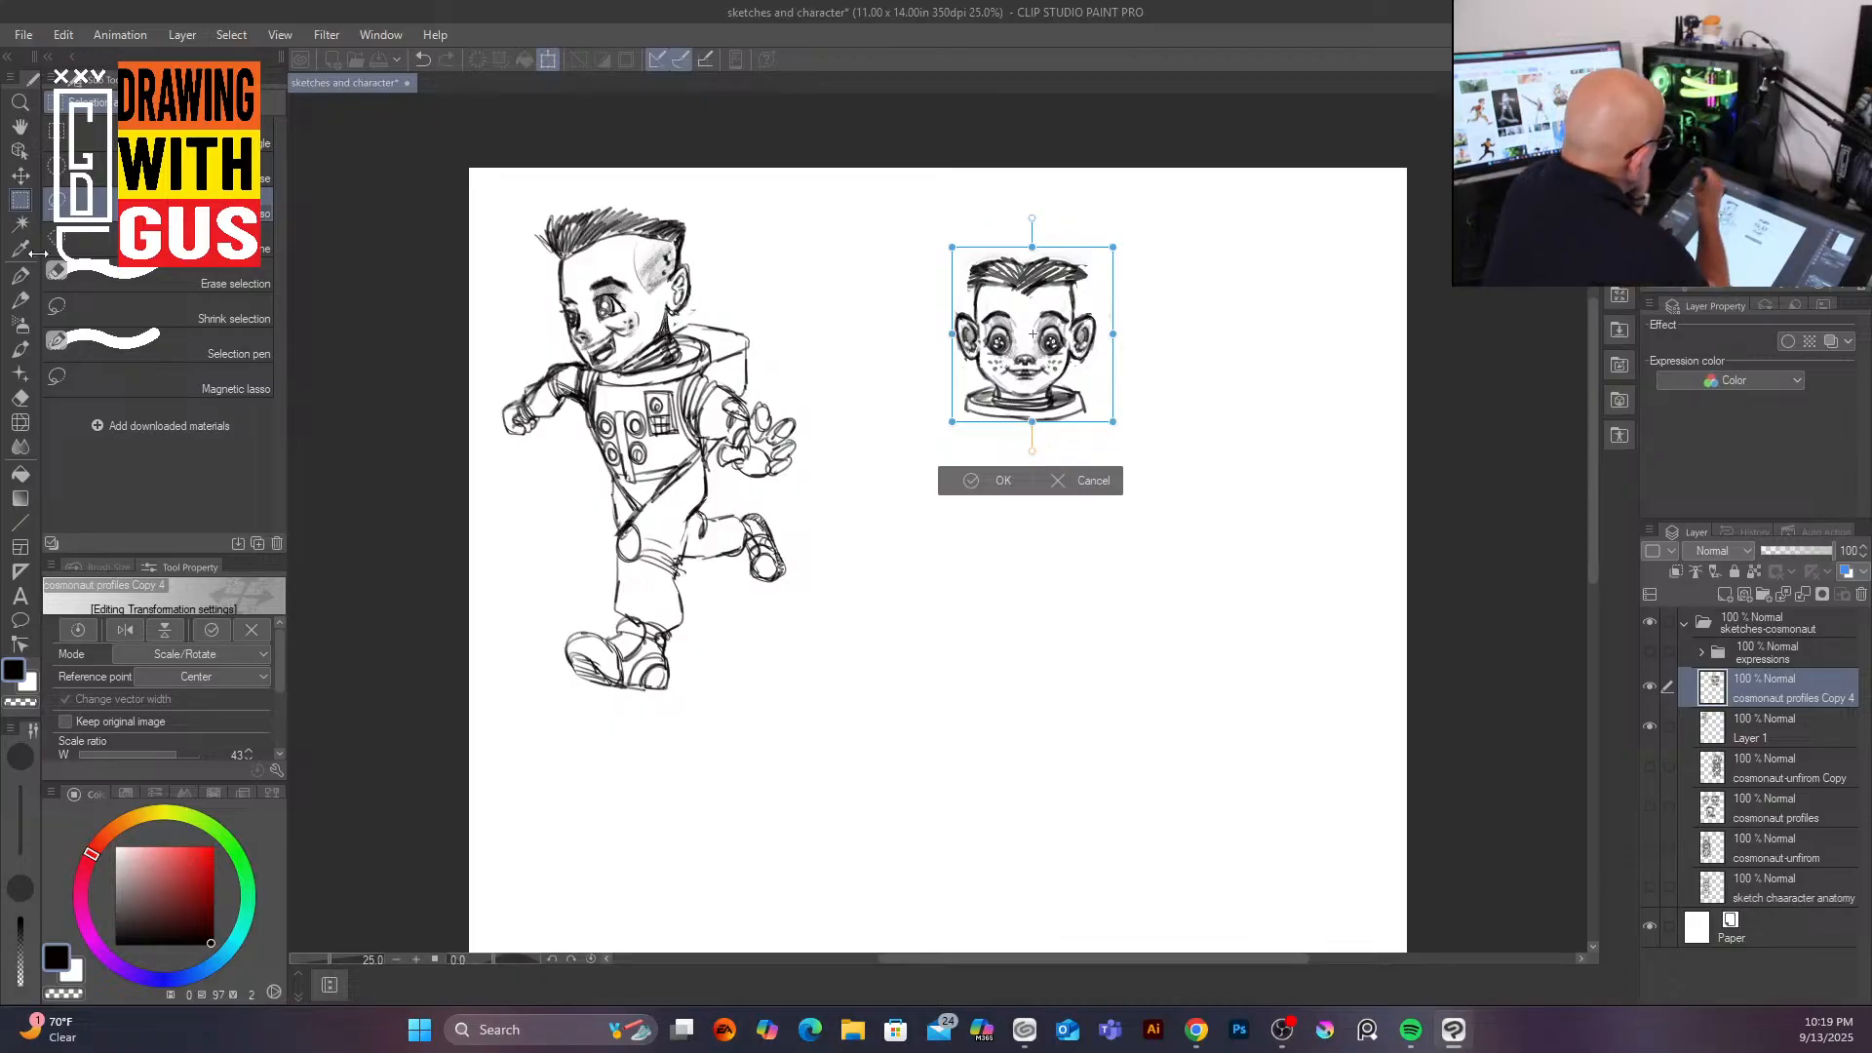
click(212, 629)
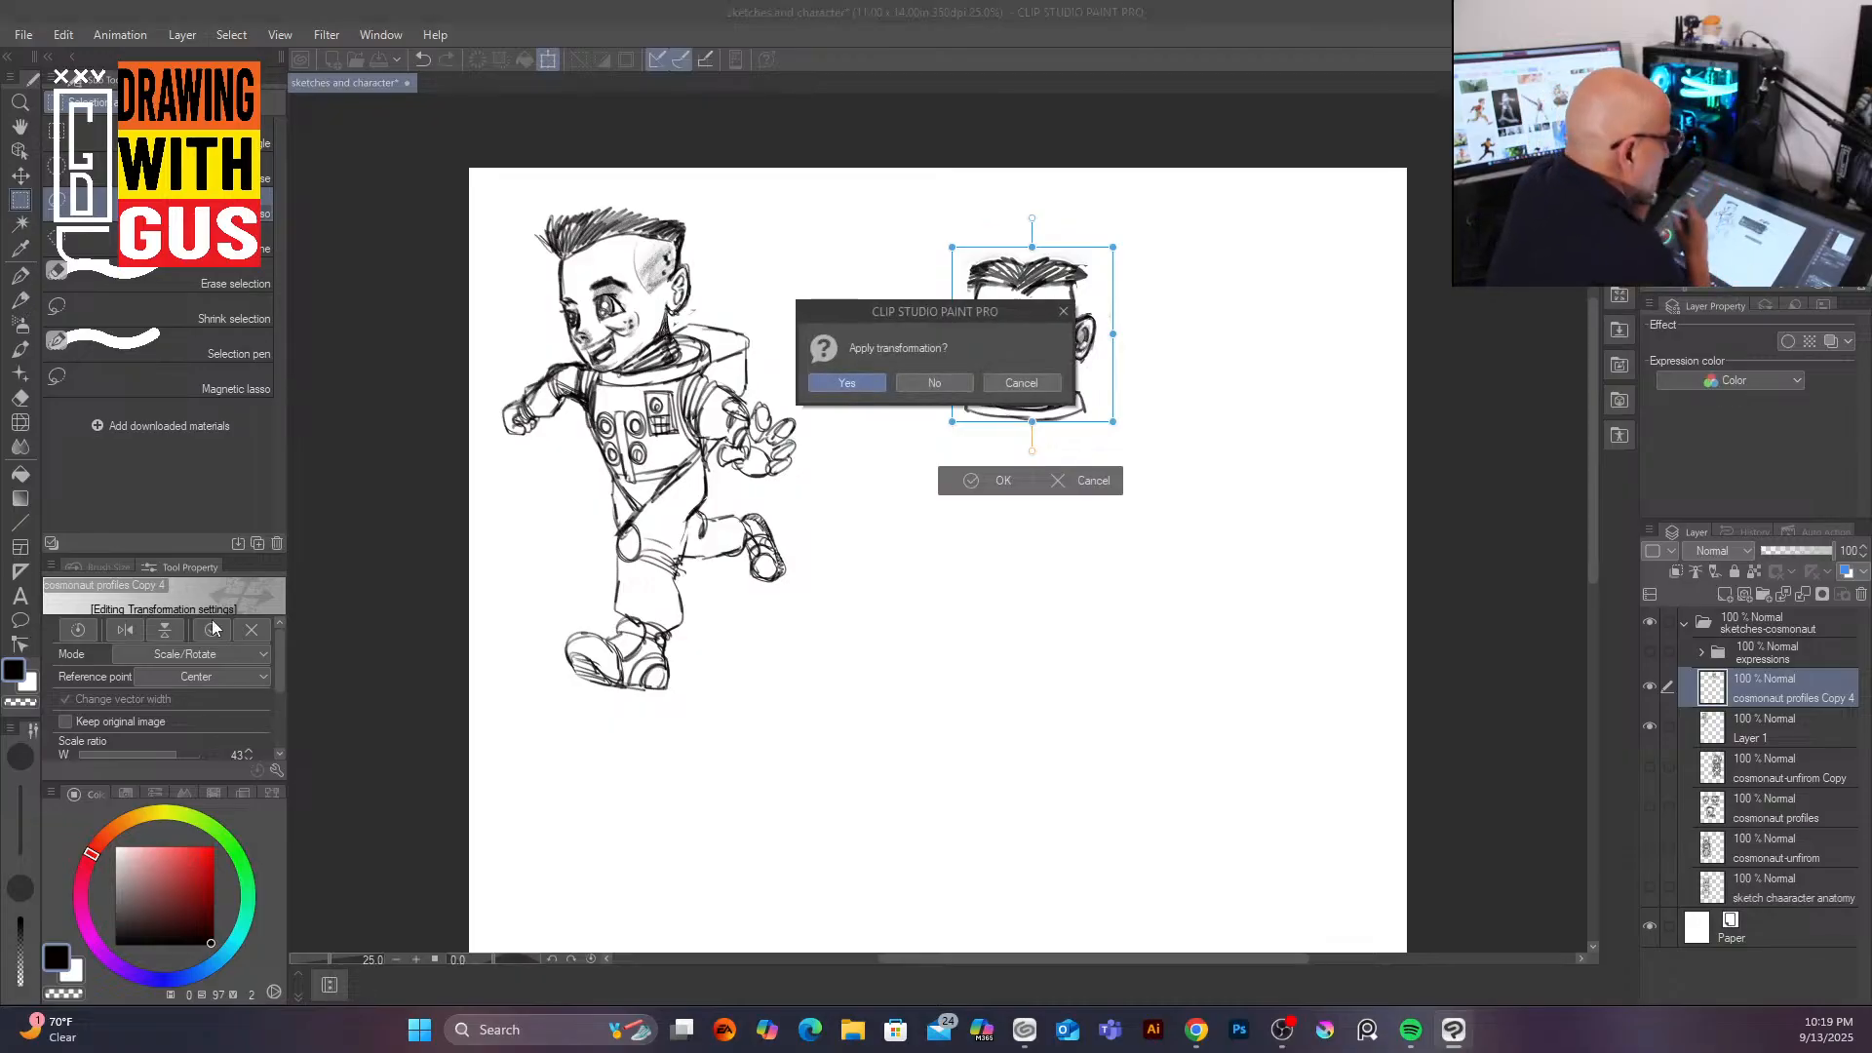
click(854, 382)
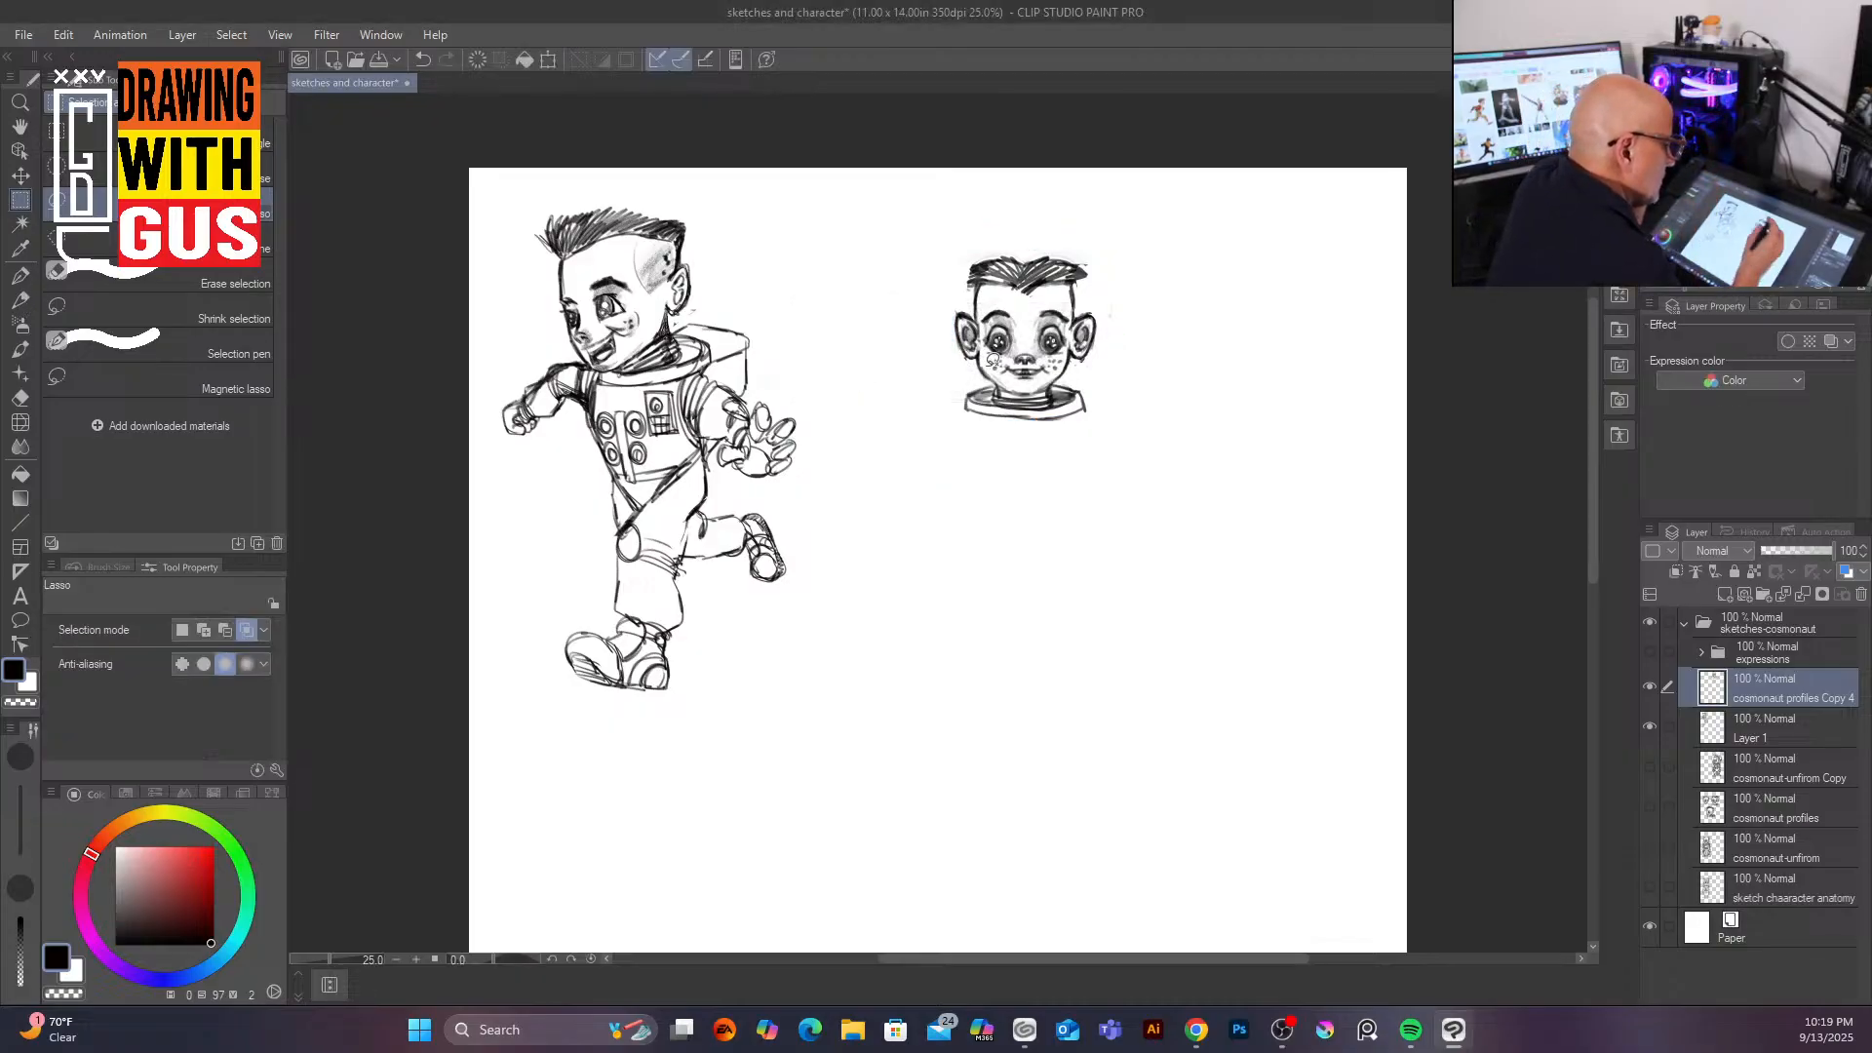
Step: Switch to the mechanical pencil at 25 px and sketch a bulky torso with arms under the pasted head
click(20, 299)
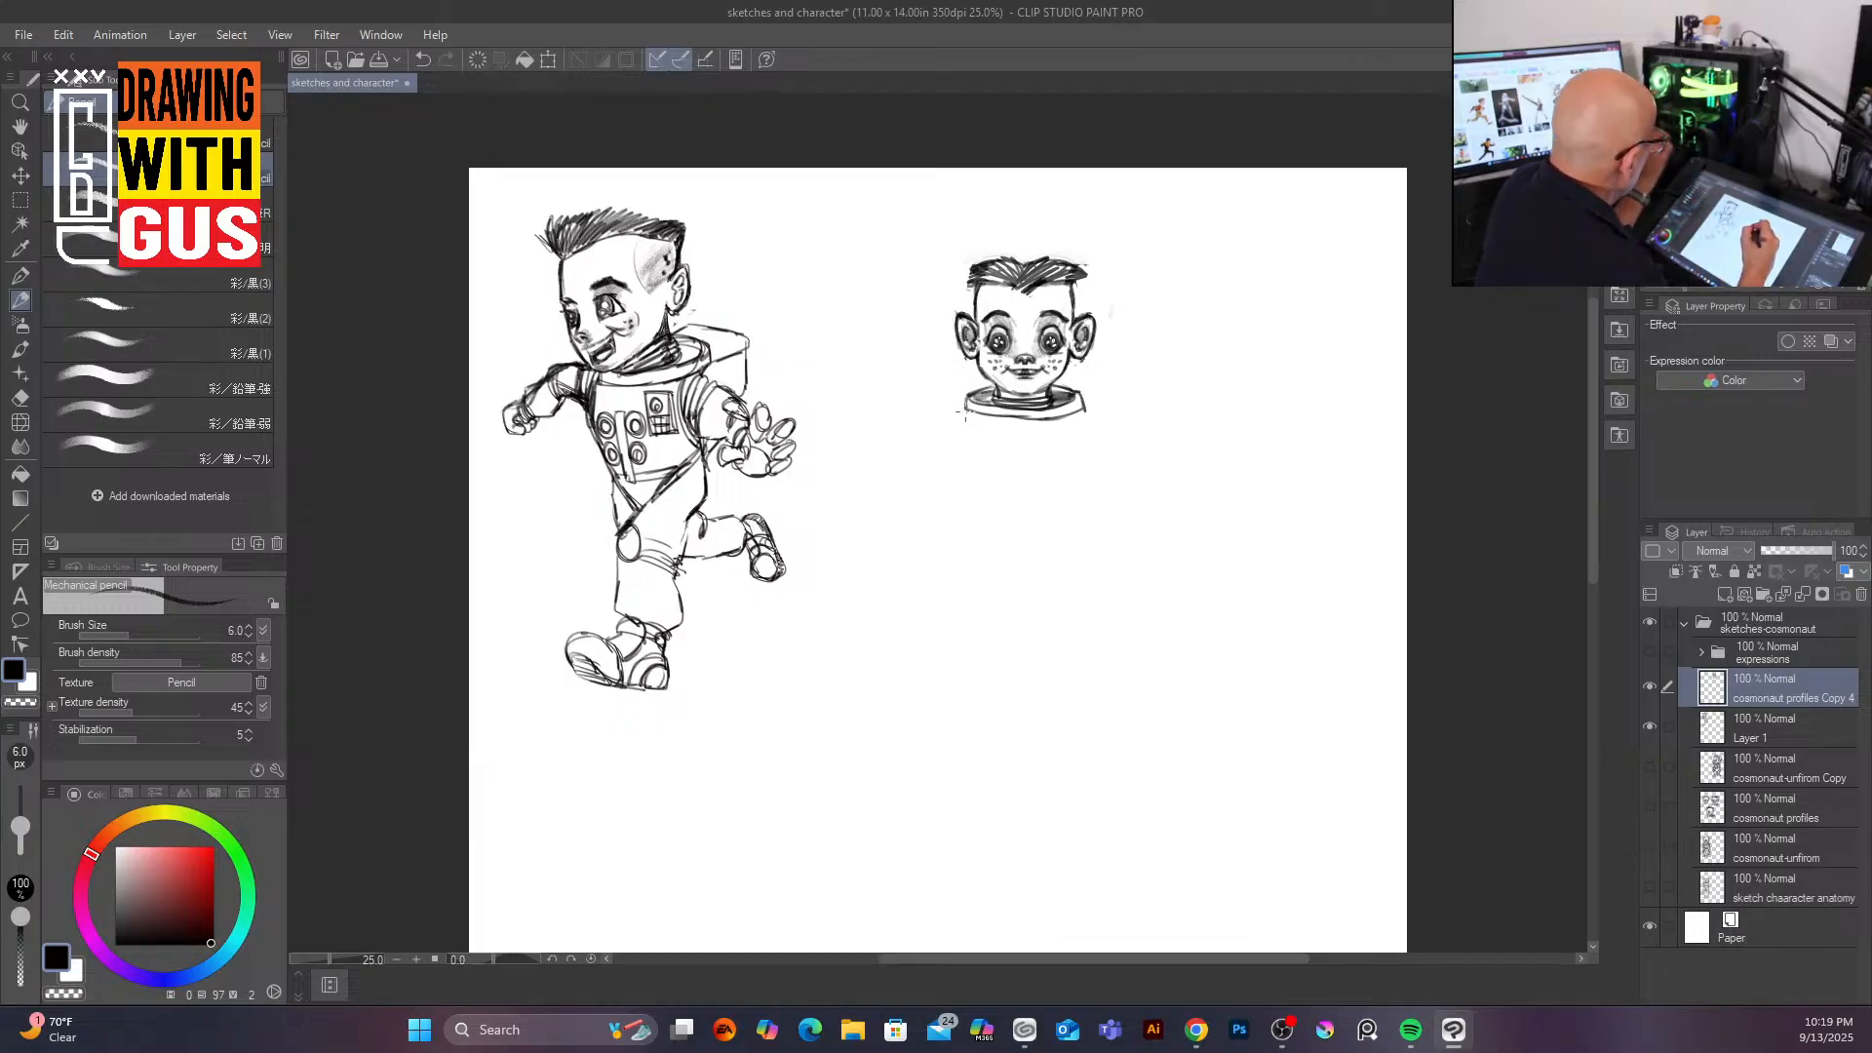
key(bracketright)
key(bracketright)
key(bracketright)
key(bracketright)
key(bracketright)
key(bracketright)
key(bracketright)
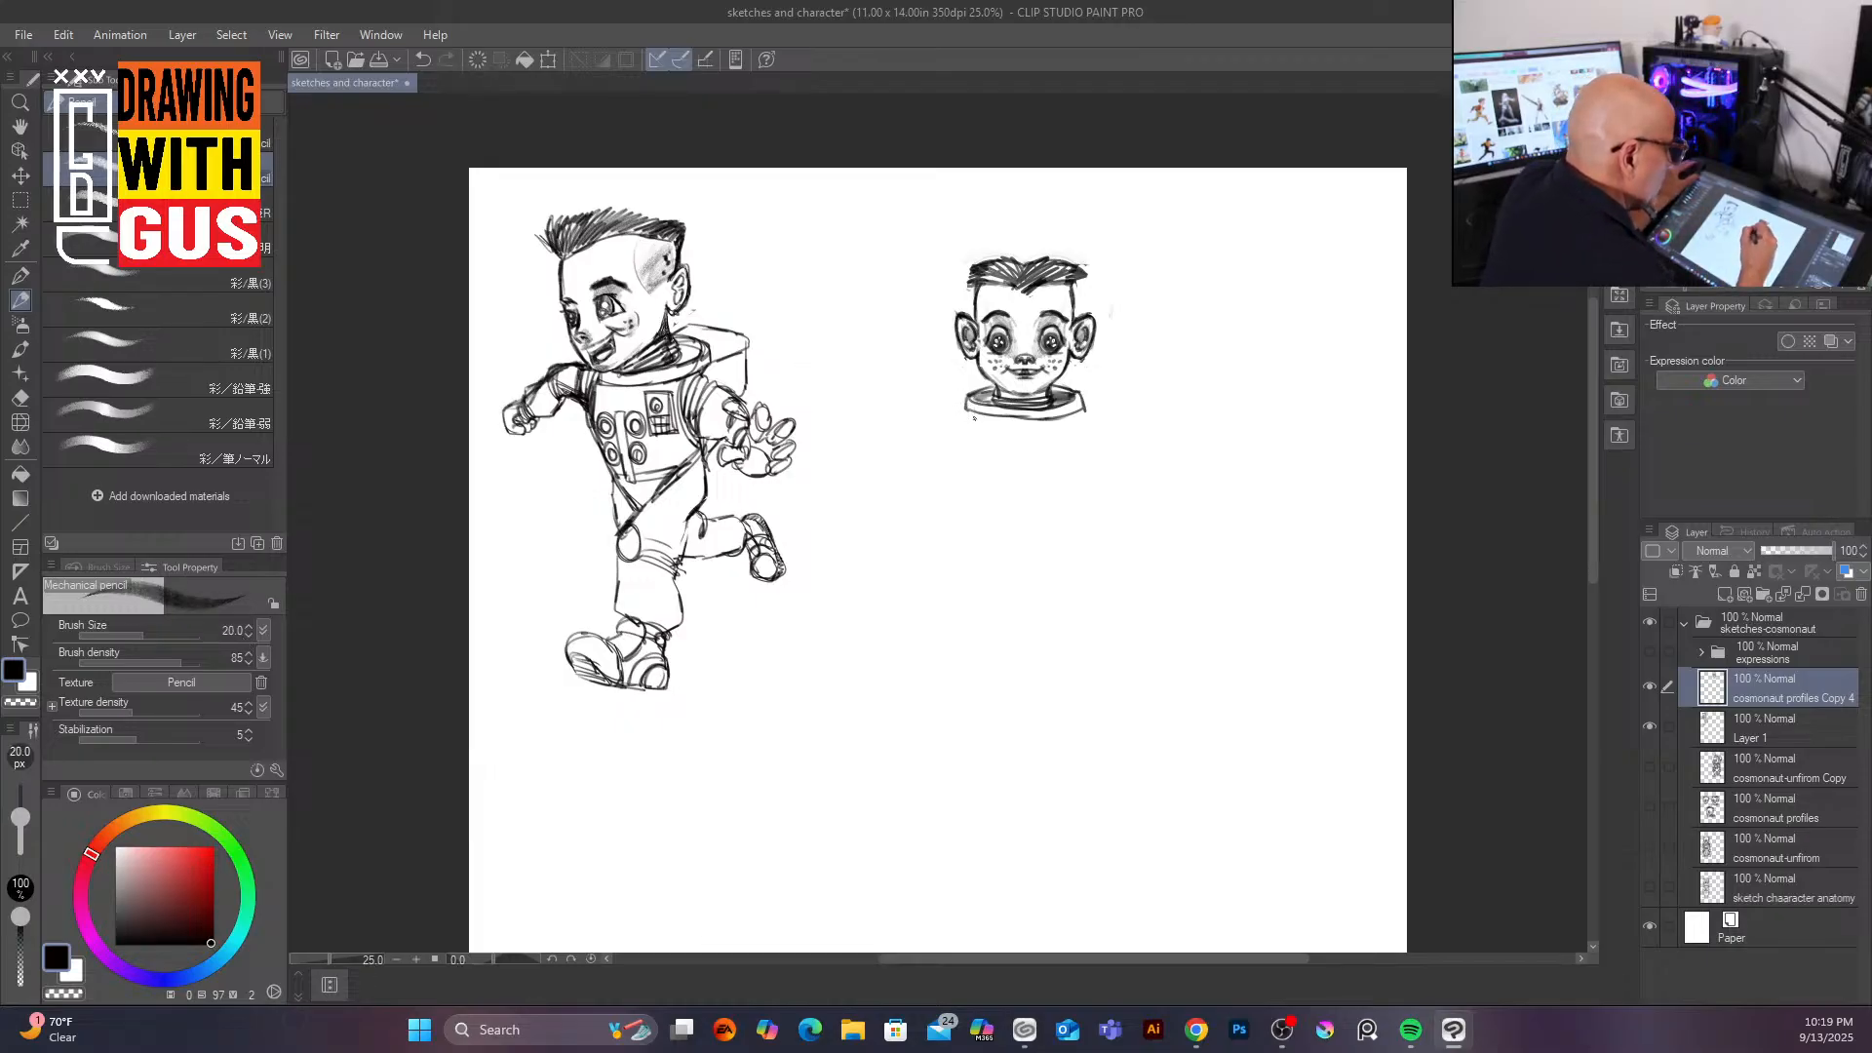
drag(966, 436, 980, 507)
mouse_move(966, 422)
mouse_down()
mouse_move(978, 504)
mouse_move(1047, 517)
mouse_move(1084, 497)
mouse_up()
drag(1085, 427, 1072, 504)
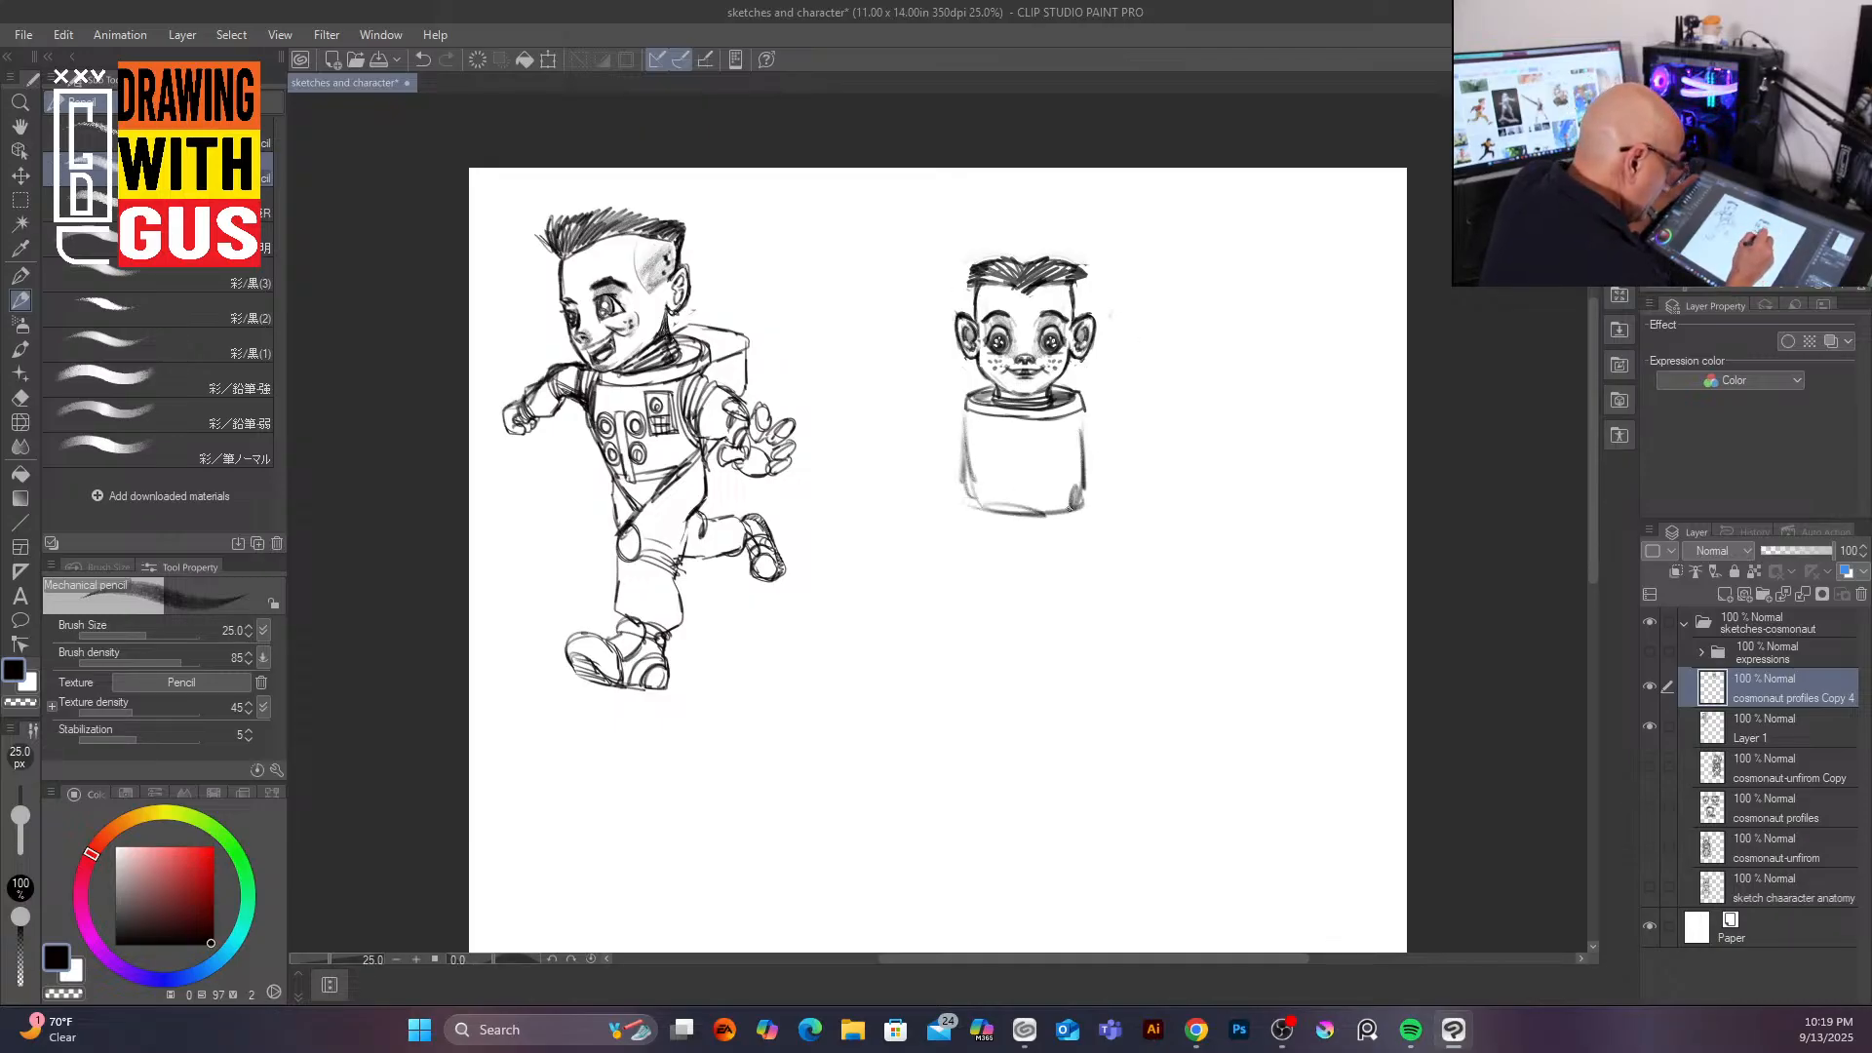
drag(970, 403, 927, 461)
drag(967, 448, 938, 485)
mouse_move(955, 408)
mouse_down()
mouse_move(912, 476)
mouse_move(911, 520)
mouse_up()
drag(954, 478, 944, 524)
mouse_move(1085, 410)
mouse_down()
mouse_move(1129, 480)
mouse_move(1109, 500)
mouse_move(1139, 479)
mouse_move(1133, 507)
mouse_up()
drag(1120, 502, 1108, 511)
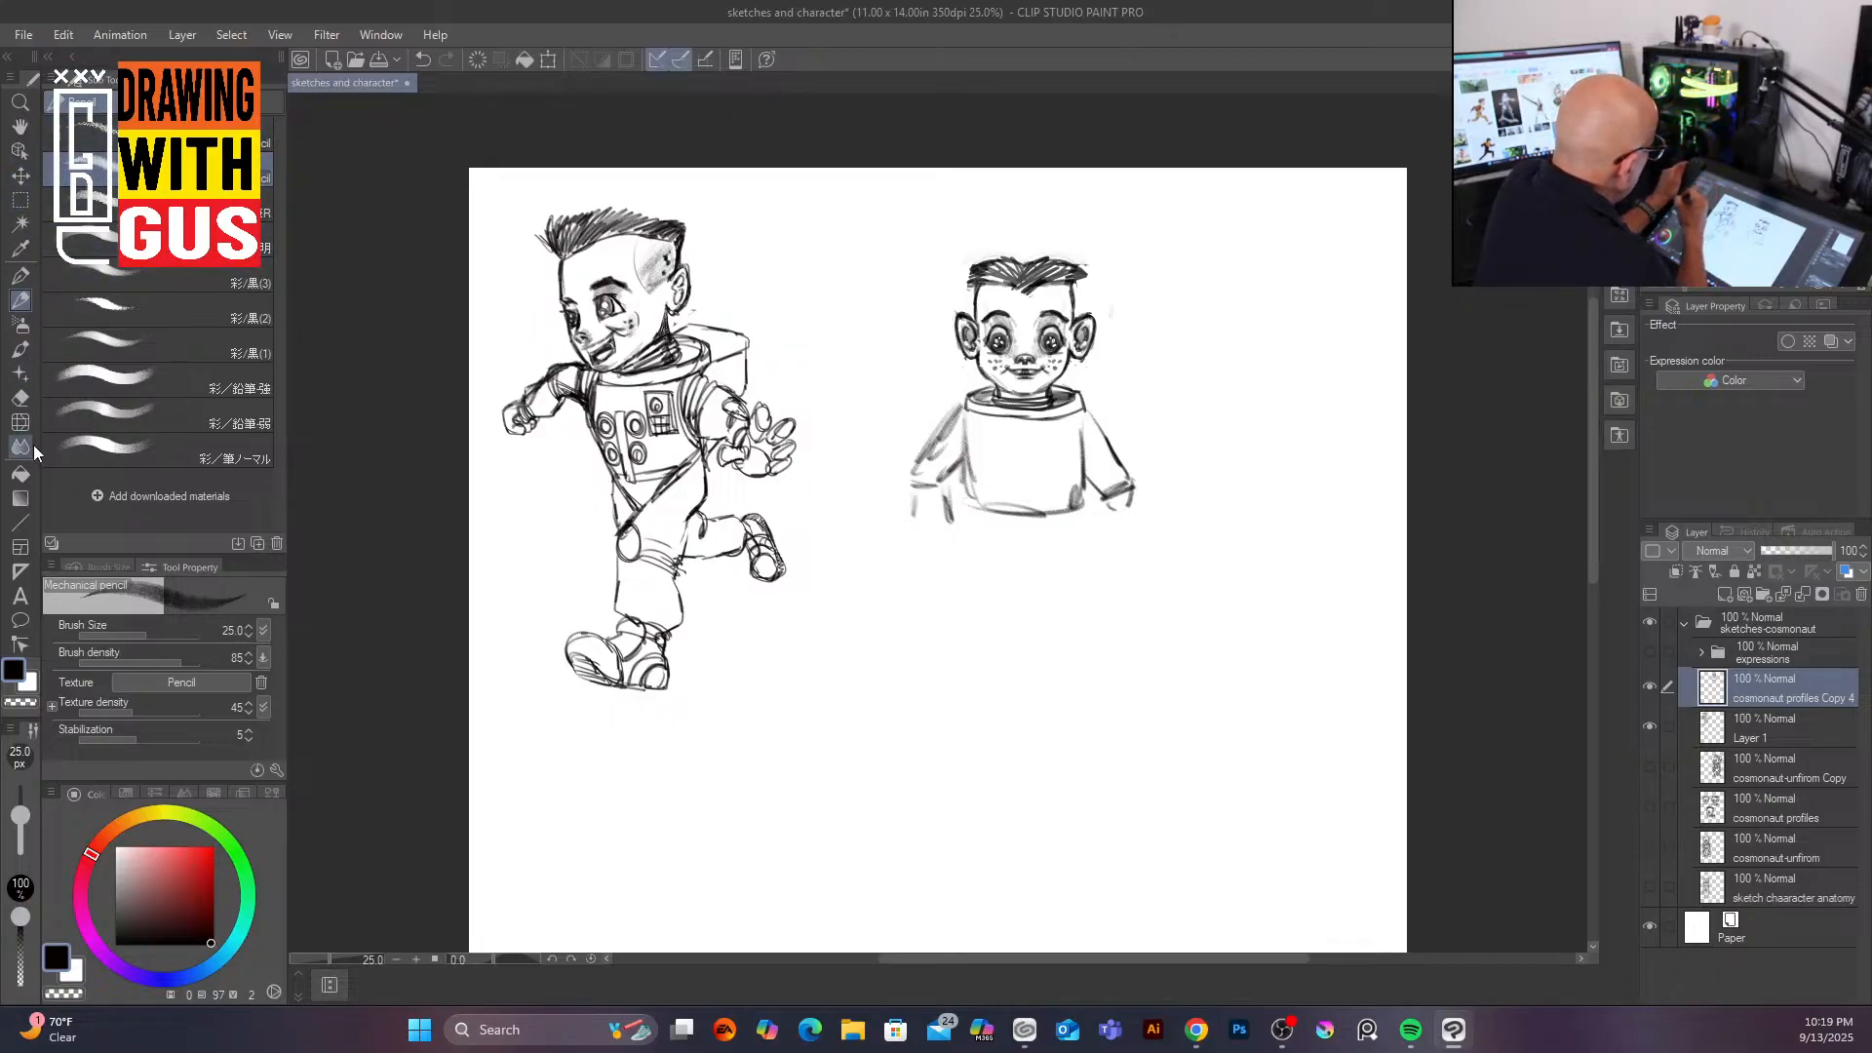
Step: Lasso the new figure's head and enlarge it to about 119% with free transform, then deselect
click(21, 201)
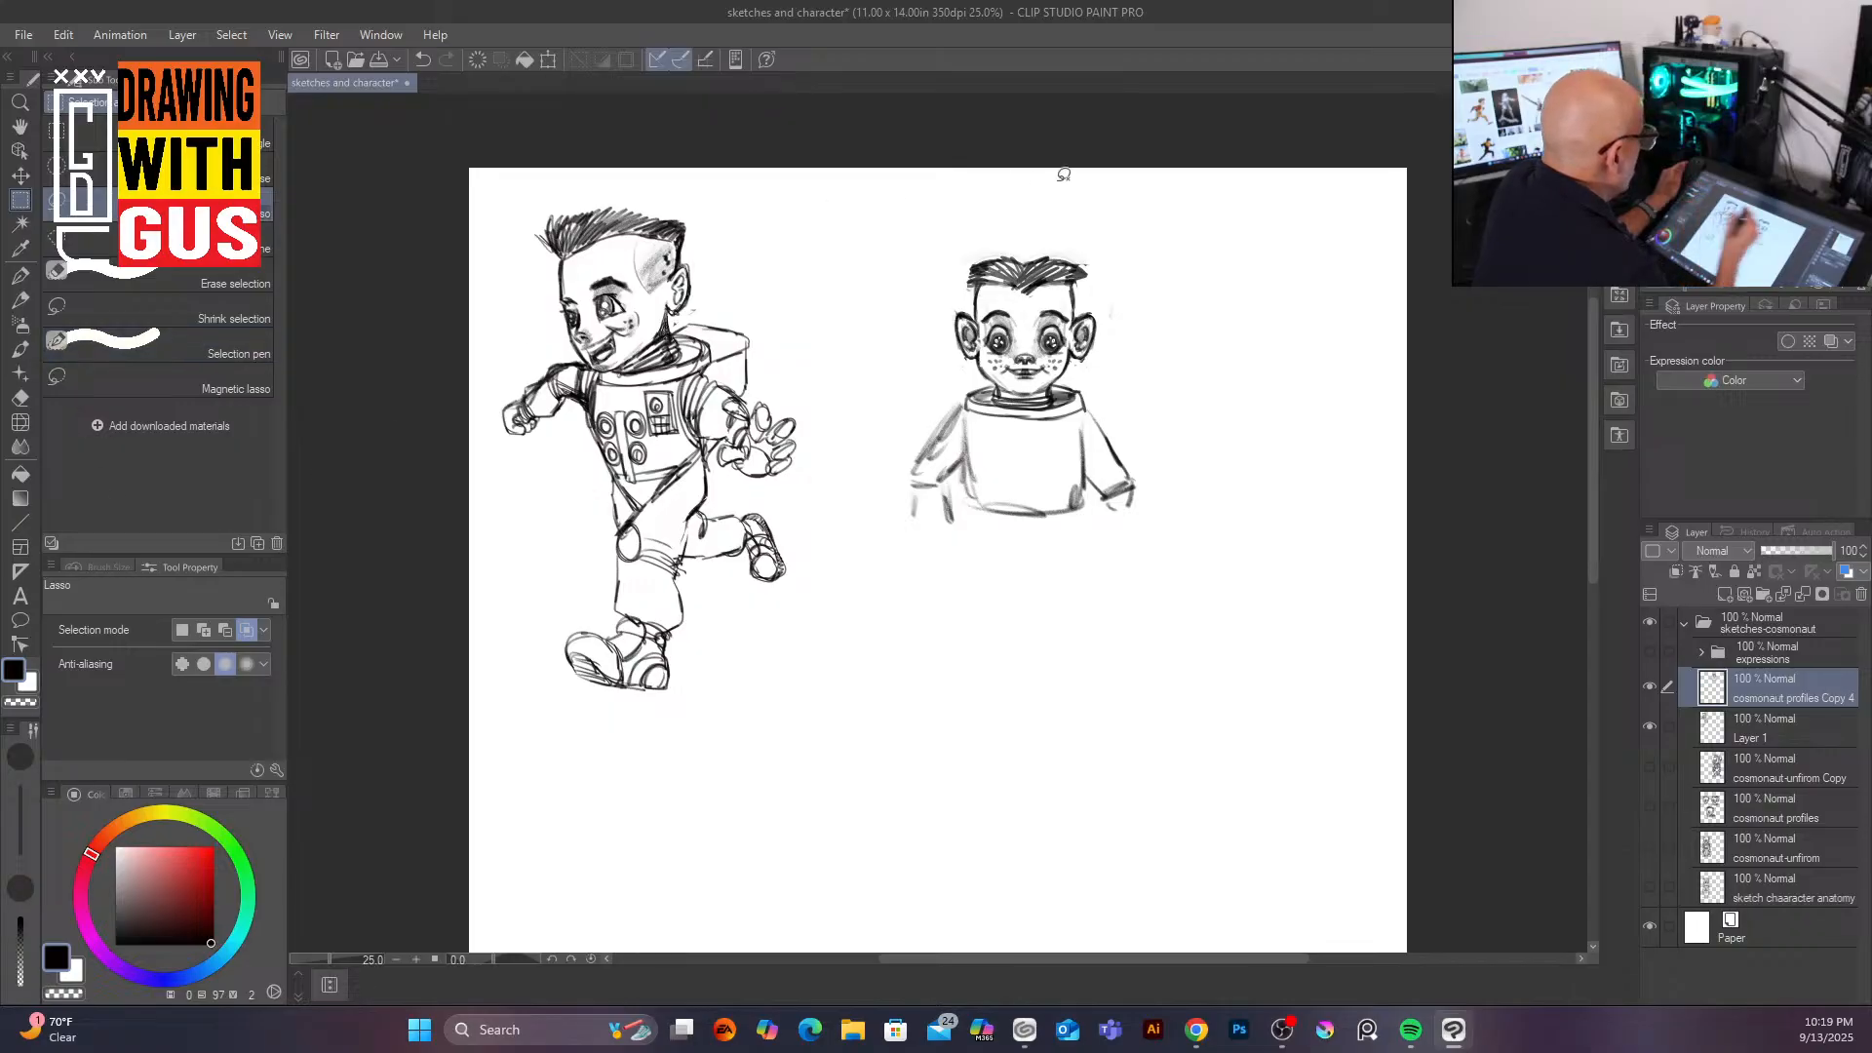
mouse_move(1019, 219)
mouse_down()
mouse_move(979, 386)
mouse_move(993, 397)
mouse_move(1086, 379)
mouse_move(1141, 321)
mouse_move(1103, 255)
mouse_move(1022, 219)
mouse_up()
click(548, 60)
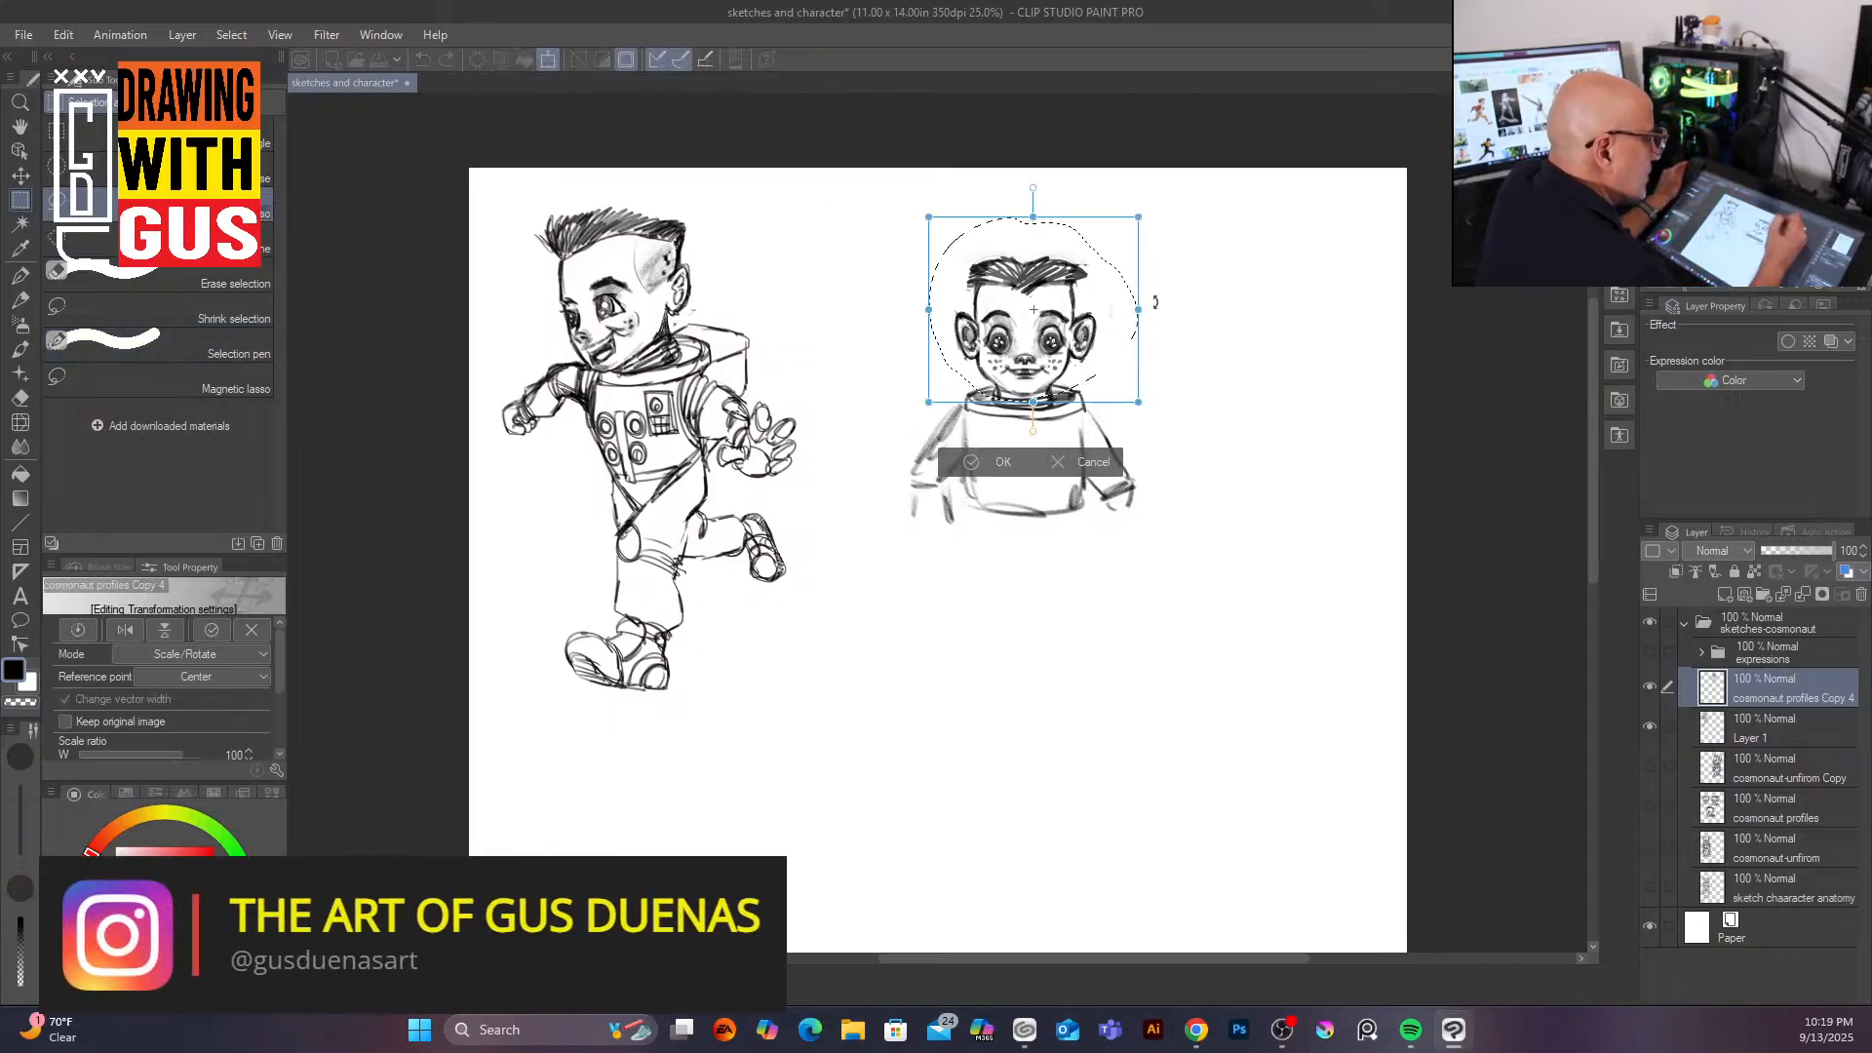
drag(1139, 309, 1167, 306)
drag(1091, 355, 1081, 344)
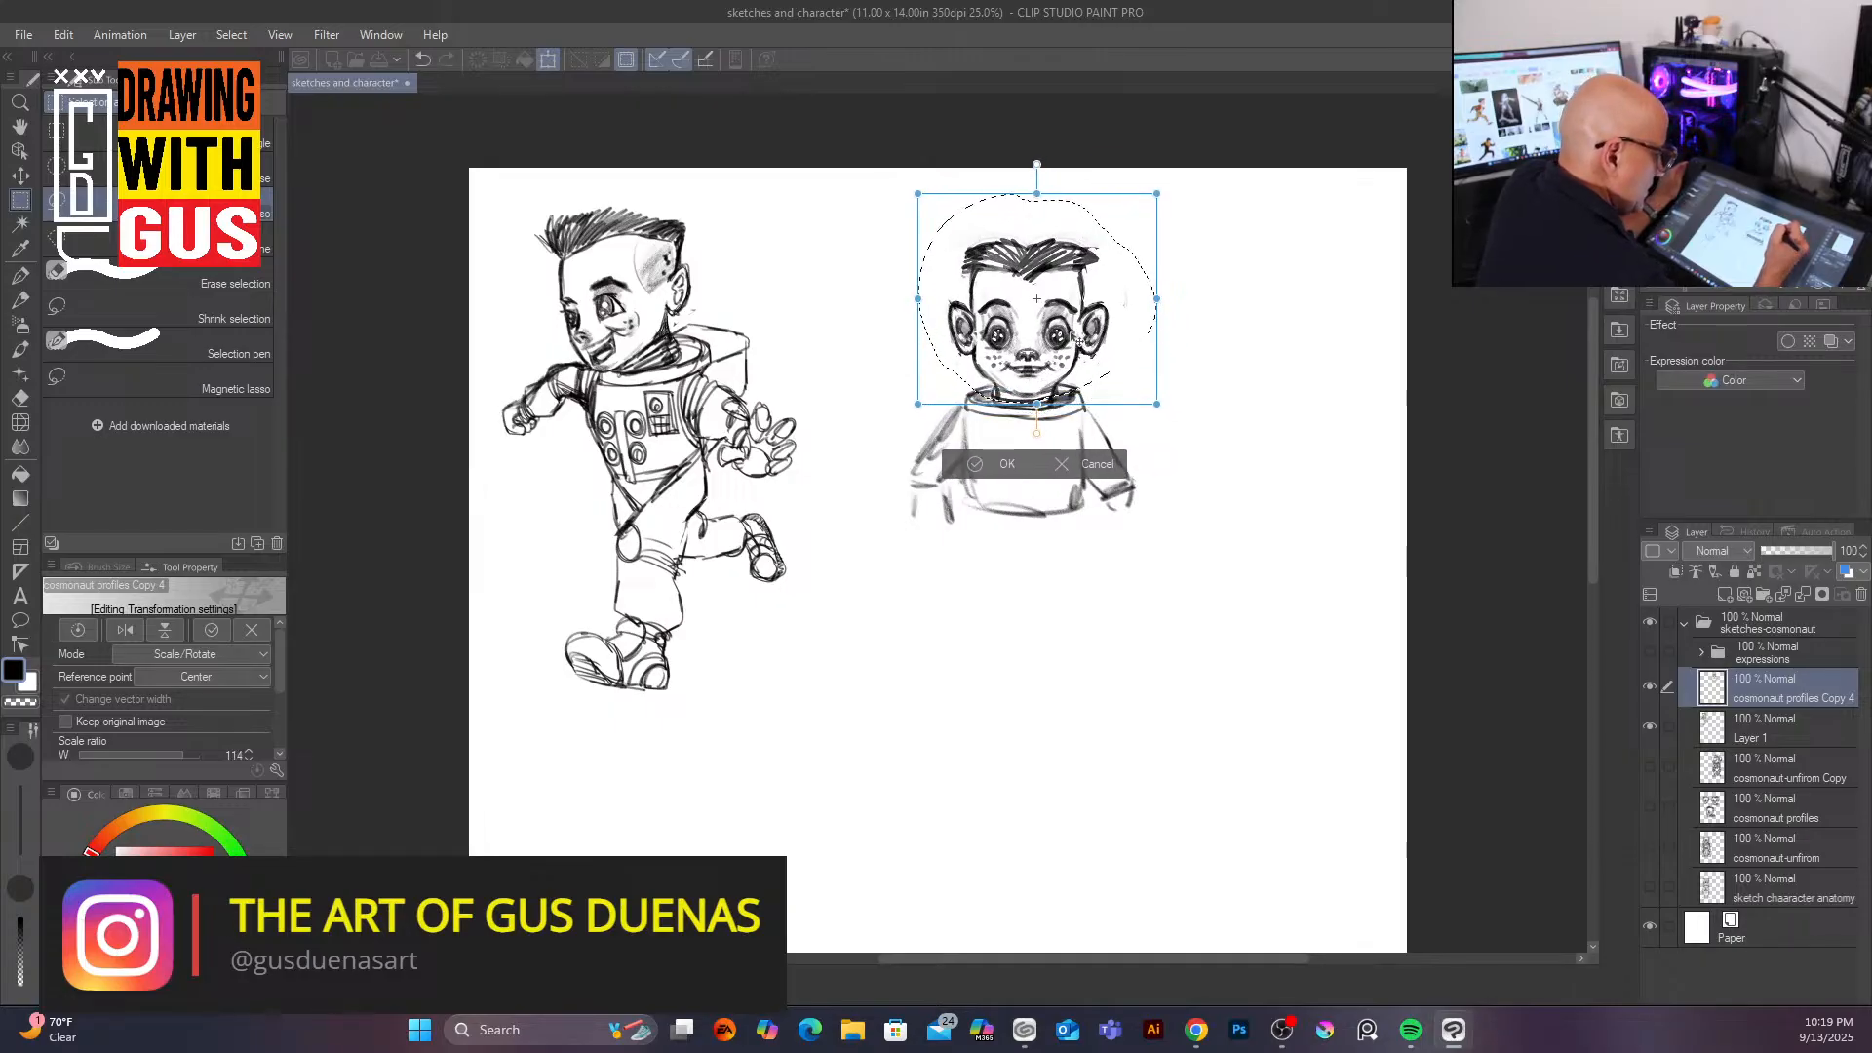
drag(1159, 301, 1091, 340)
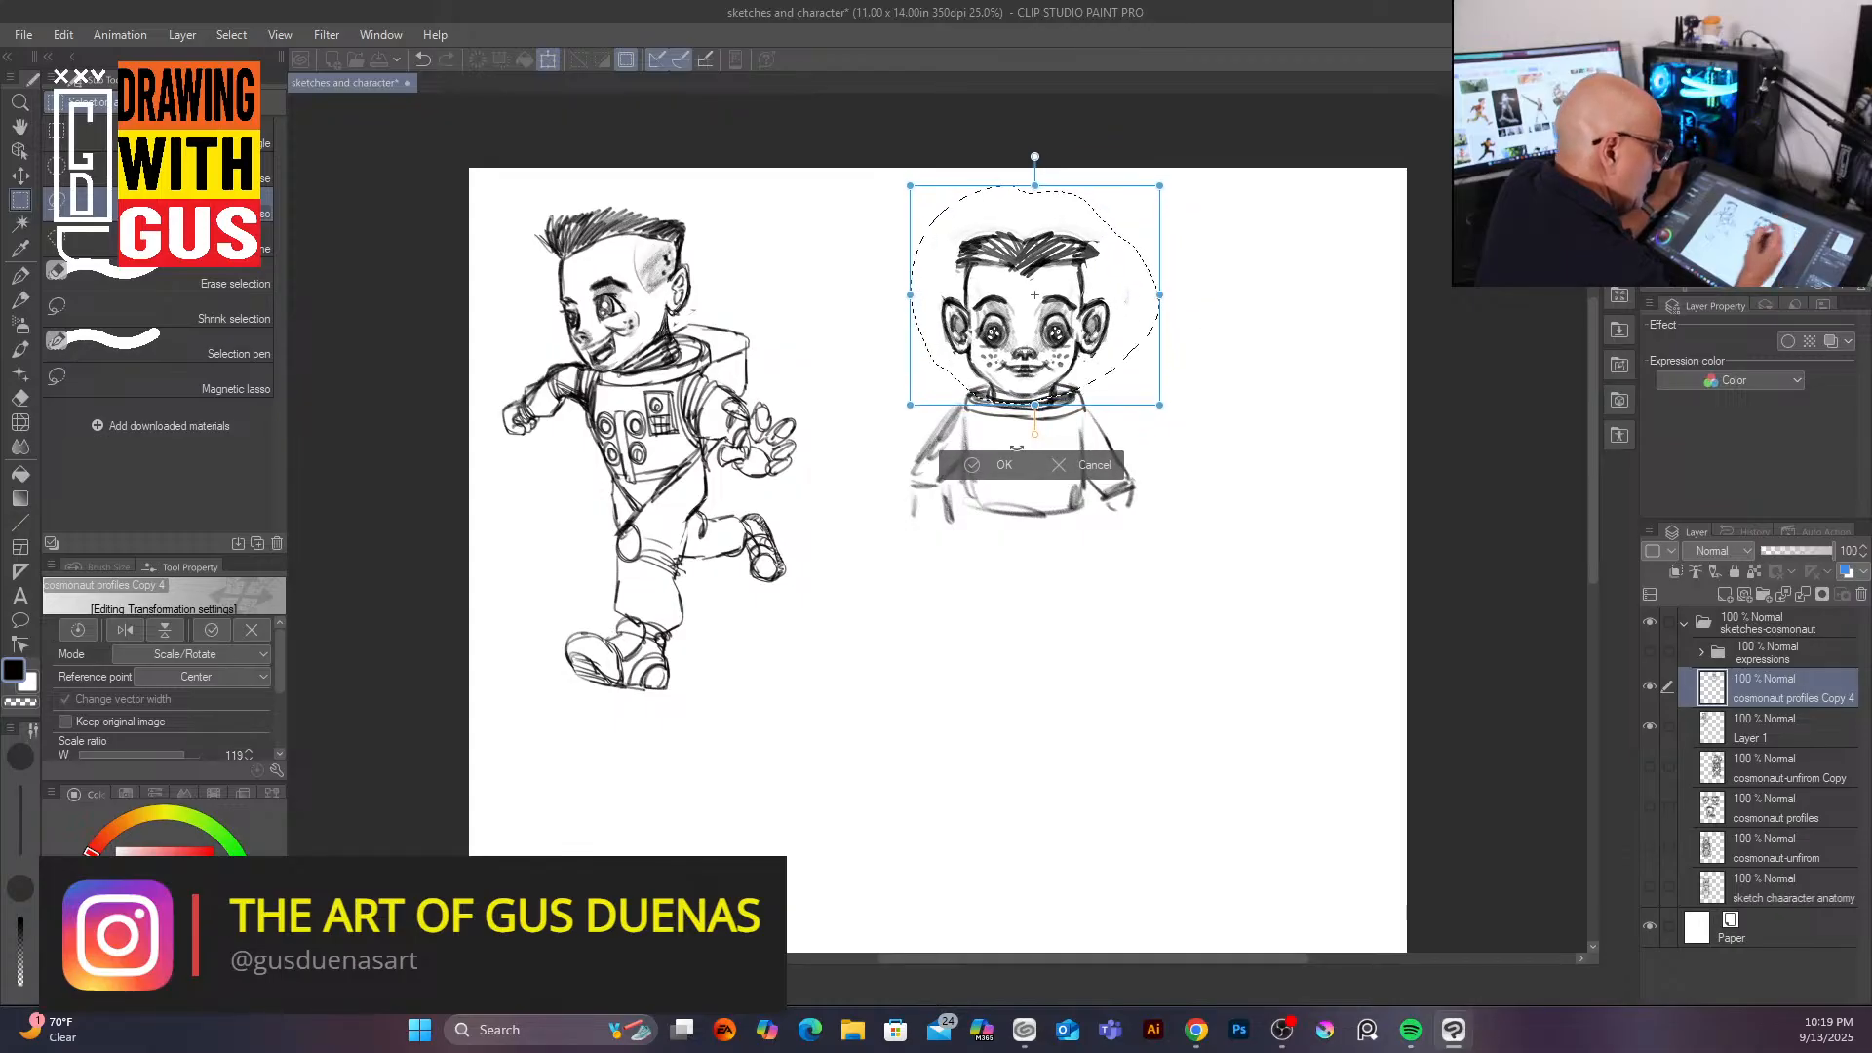
click(1005, 465)
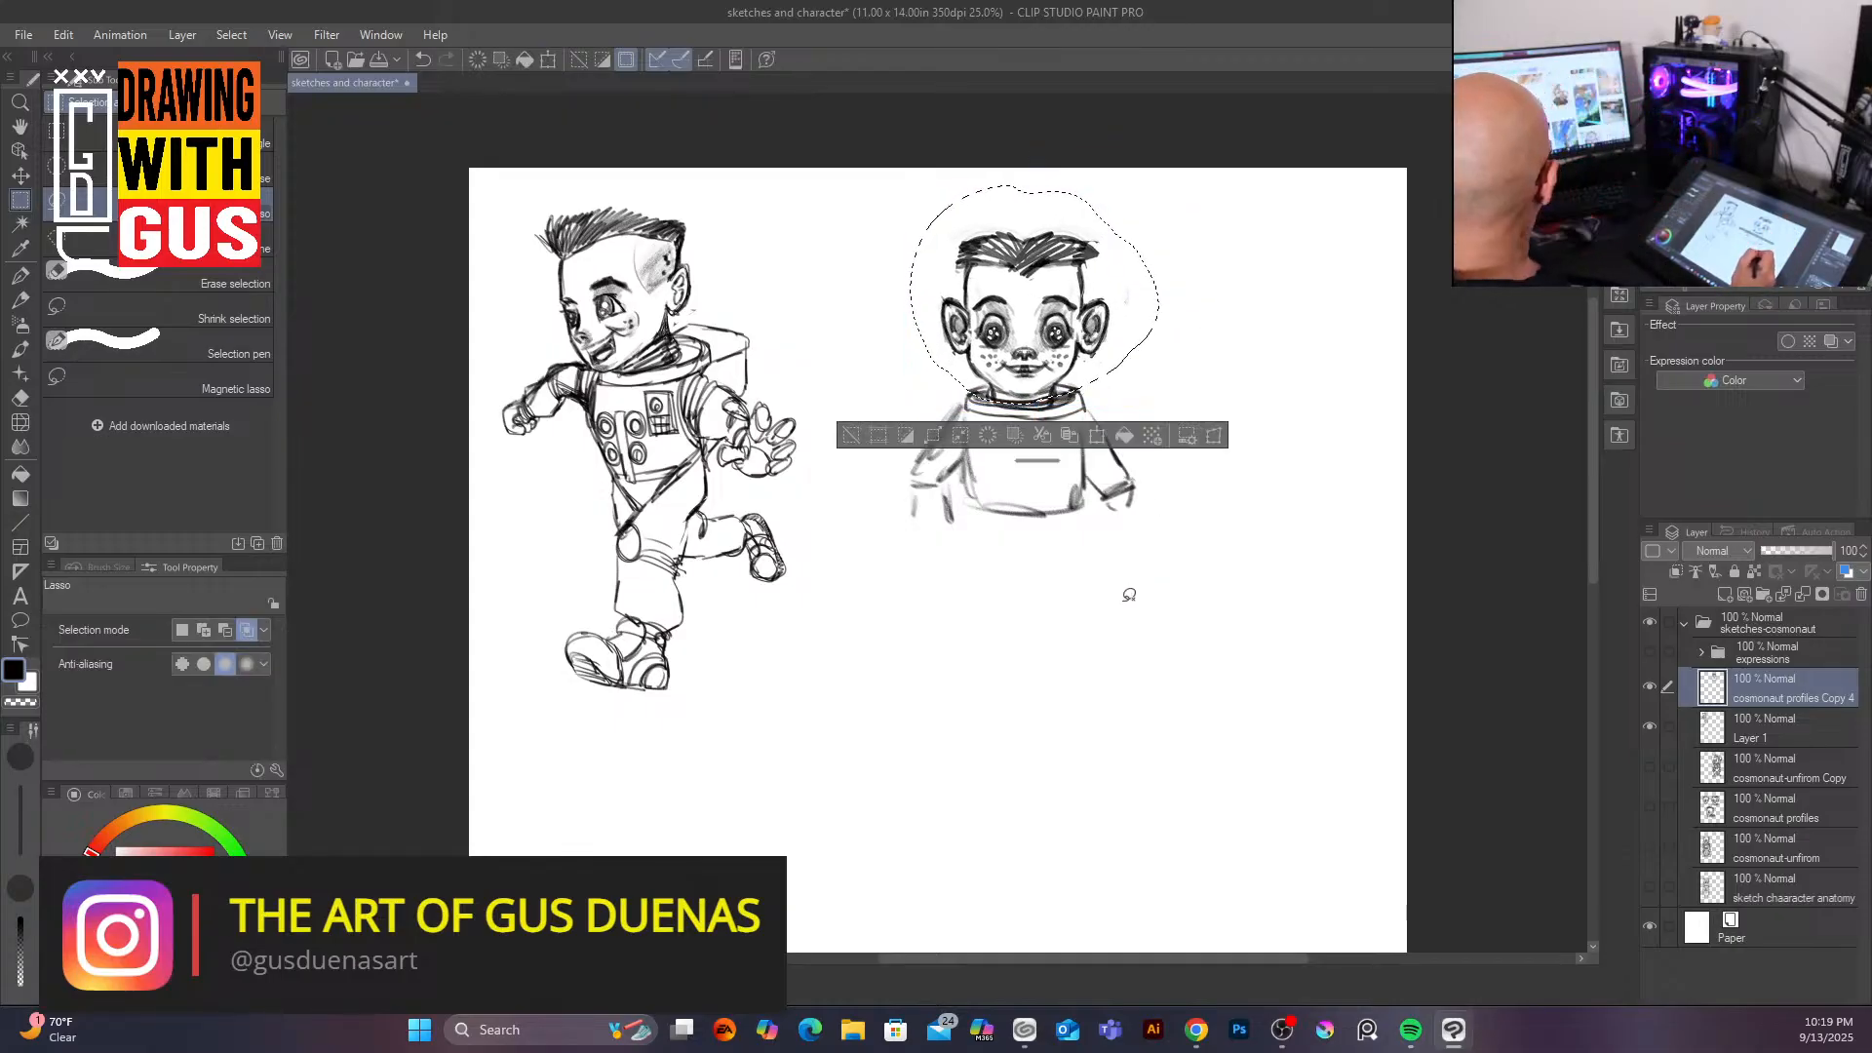
key(ctrl+d)
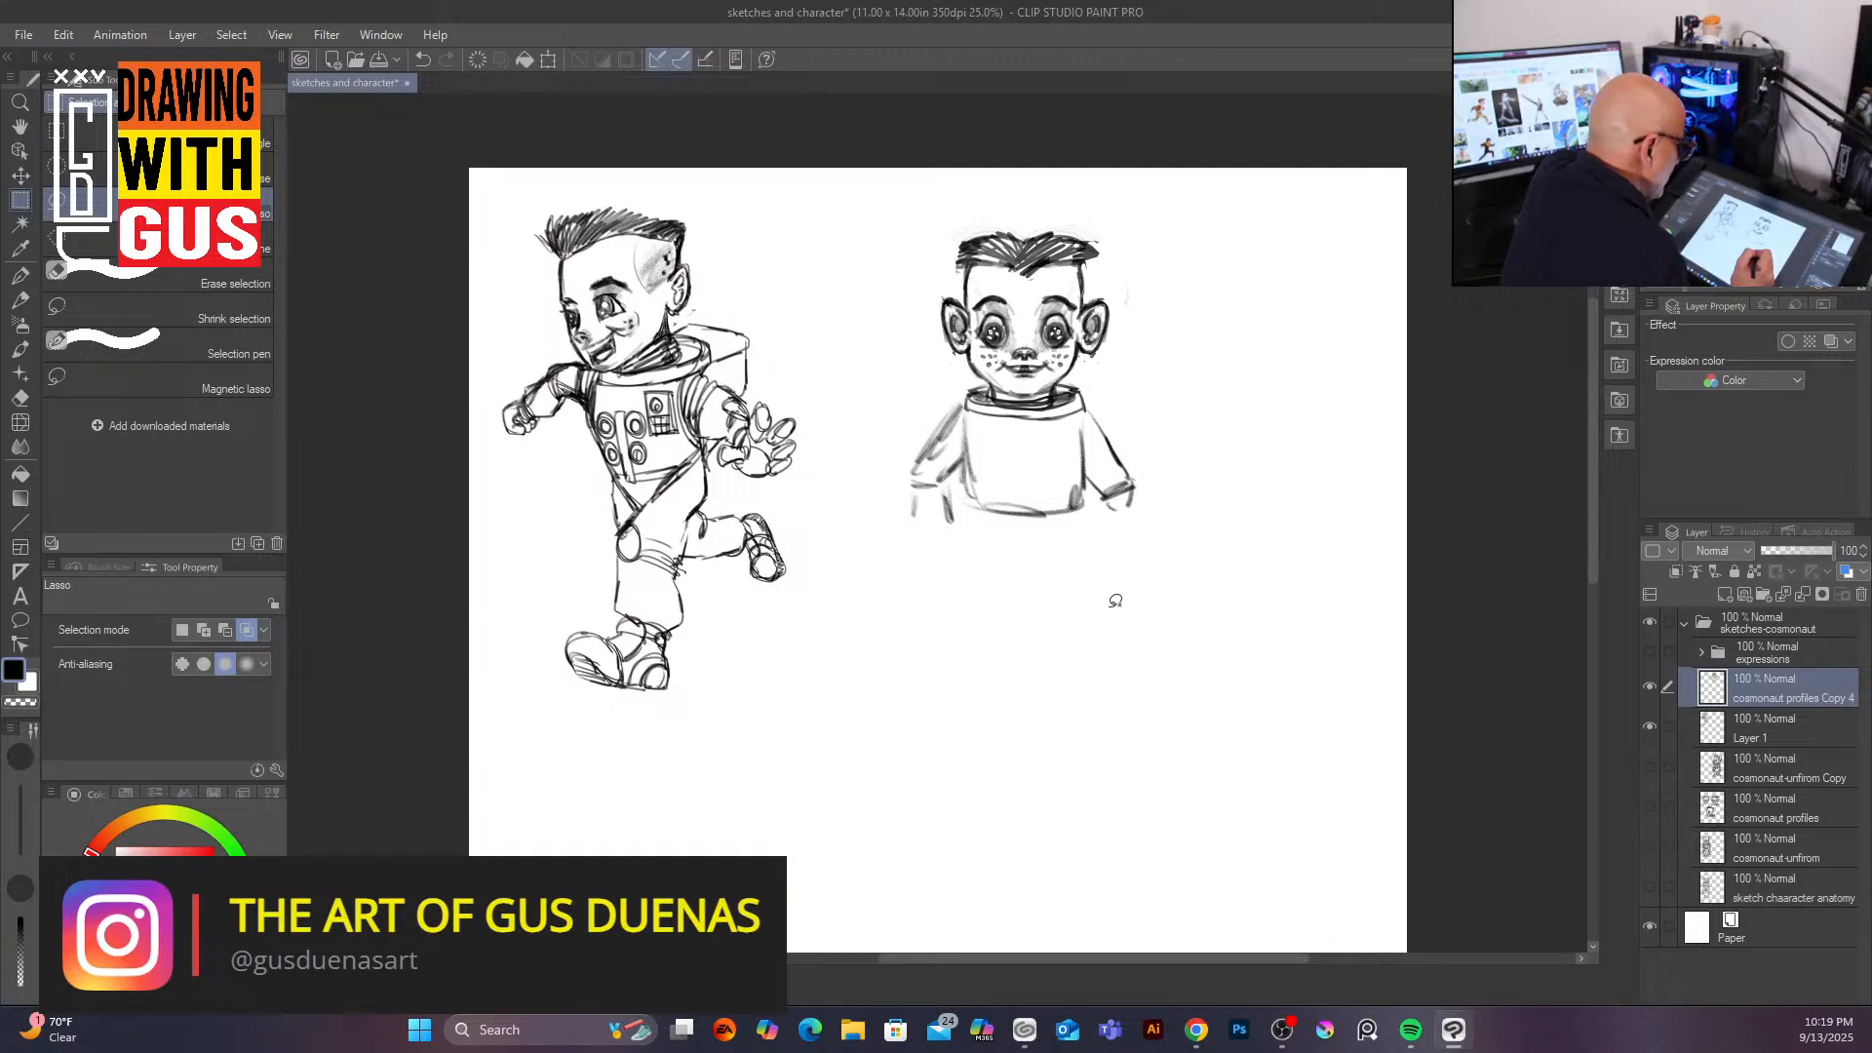
Step: Sketch the suit's chest control panel and straight legs on the new front-facing figure with the pencil
click(22, 301)
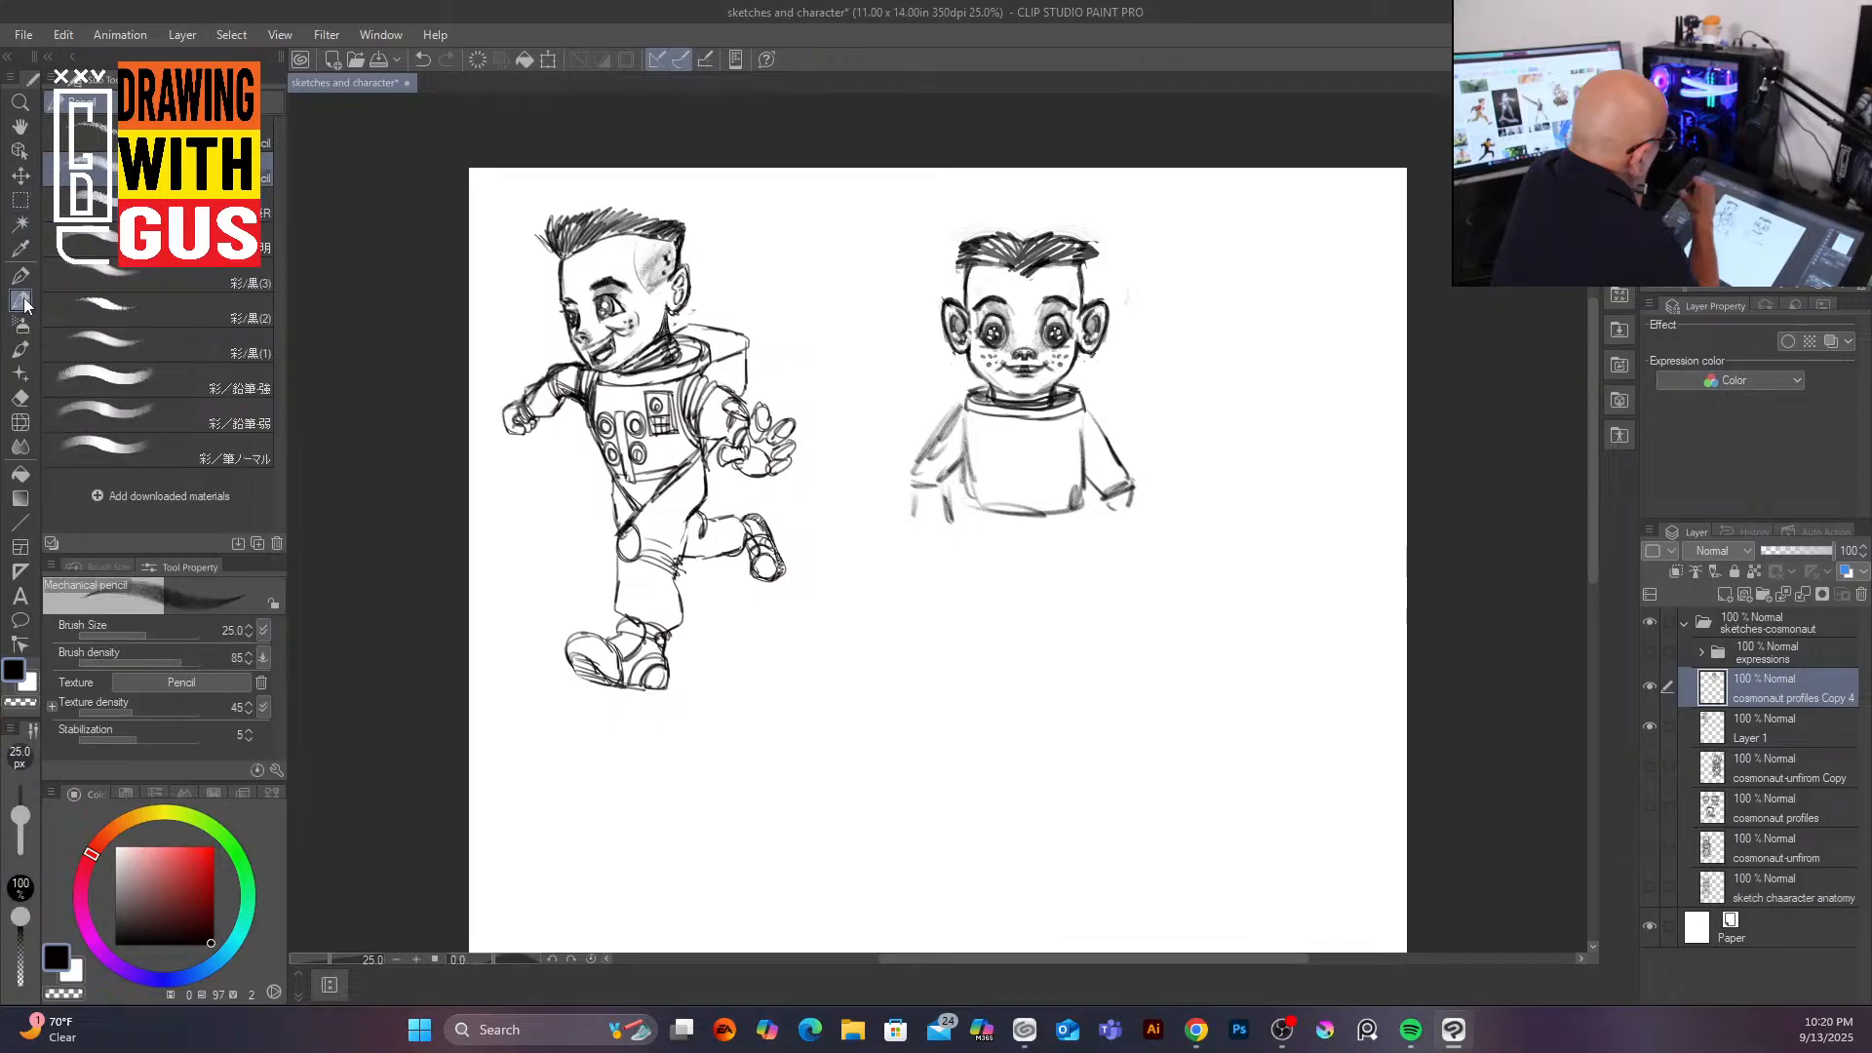
mouse_move(969, 405)
mouse_down()
mouse_move(927, 451)
mouse_move(951, 451)
mouse_move(937, 465)
mouse_up()
drag(972, 424, 961, 461)
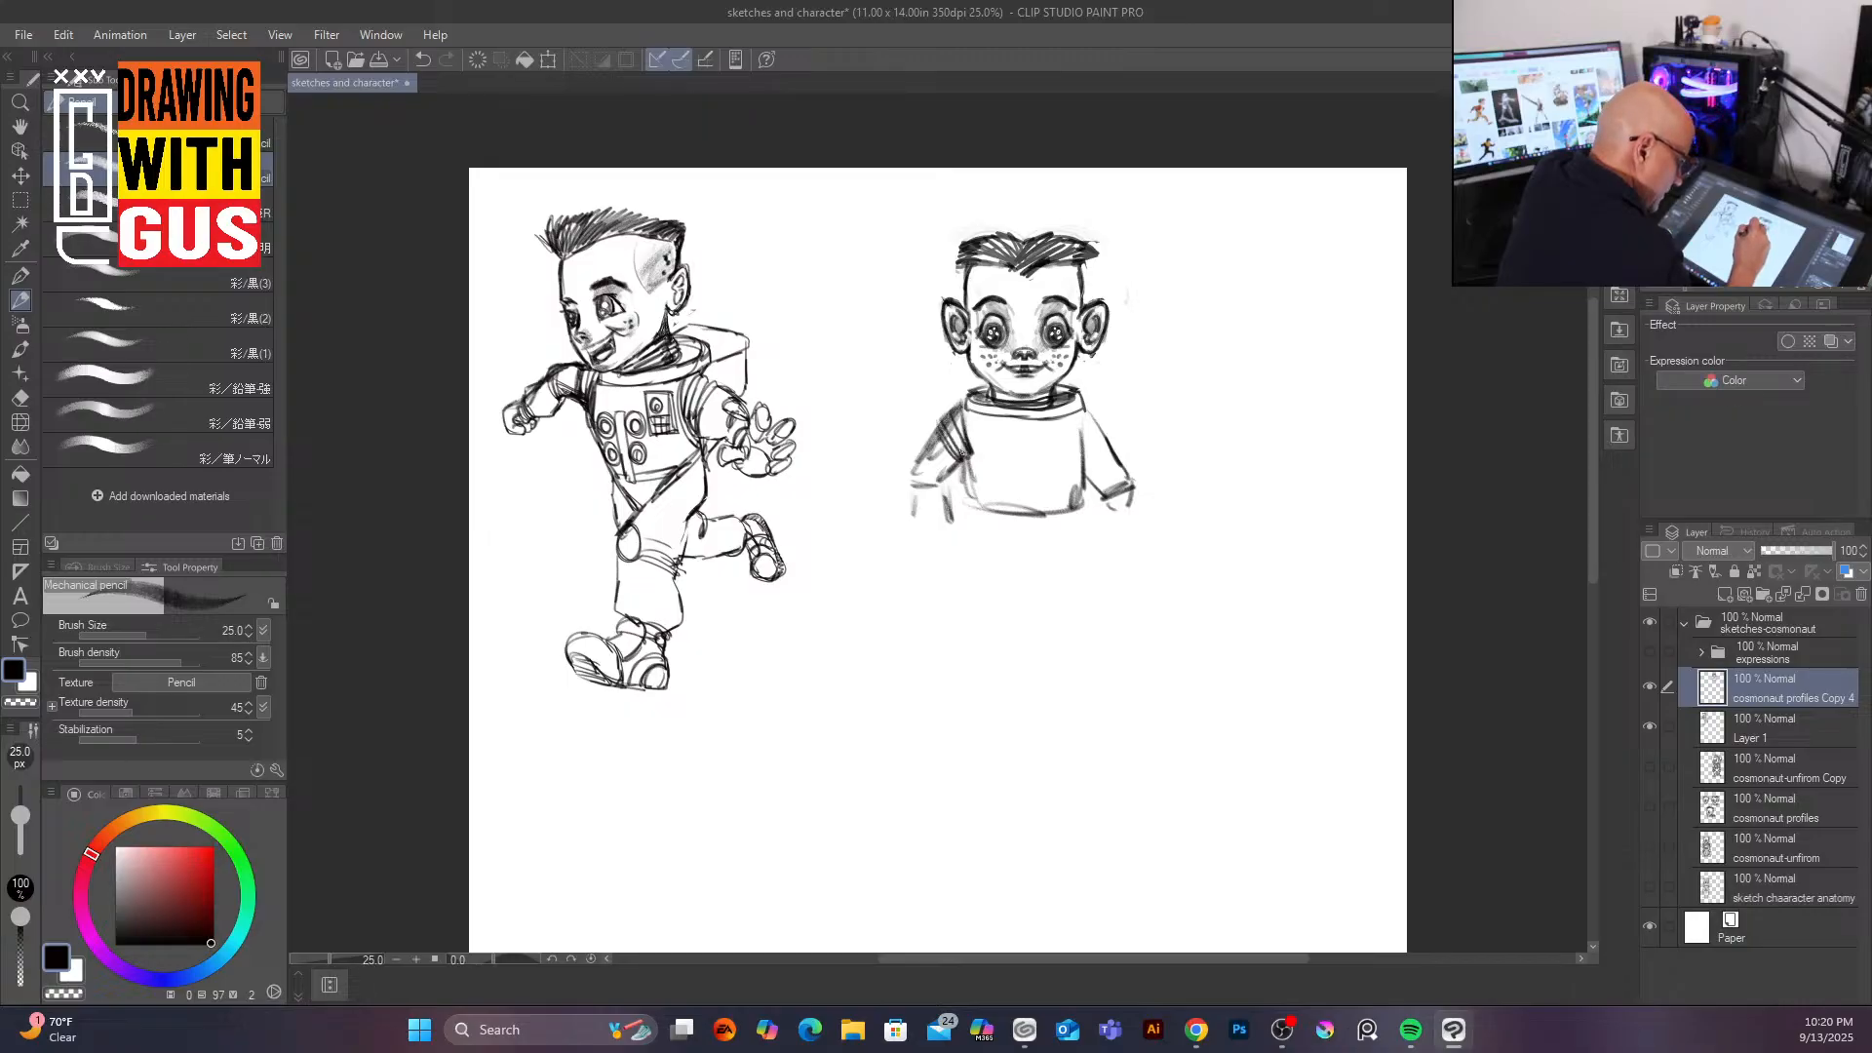
mouse_move(1090, 410)
mouse_down()
mouse_move(1077, 455)
mouse_move(1093, 440)
mouse_up()
mouse_move(1005, 441)
mouse_down()
mouse_move(987, 458)
mouse_move(1055, 451)
mouse_move(987, 500)
mouse_move(1033, 509)
mouse_up()
mouse_move(1066, 423)
mouse_down()
mouse_move(1063, 467)
mouse_move(1084, 425)
mouse_move(1060, 423)
mouse_move(1072, 466)
mouse_move(1074, 425)
mouse_move(1024, 503)
mouse_up()
mouse_move(1032, 438)
mouse_down()
mouse_move(1016, 517)
mouse_move(974, 562)
mouse_up()
drag(1088, 502, 1079, 579)
drag(973, 531, 974, 592)
mouse_move(1085, 522)
mouse_down()
mouse_move(1075, 605)
mouse_move(990, 655)
mouse_move(1085, 648)
mouse_up()
drag(1089, 561, 1071, 653)
drag(1046, 607, 1044, 624)
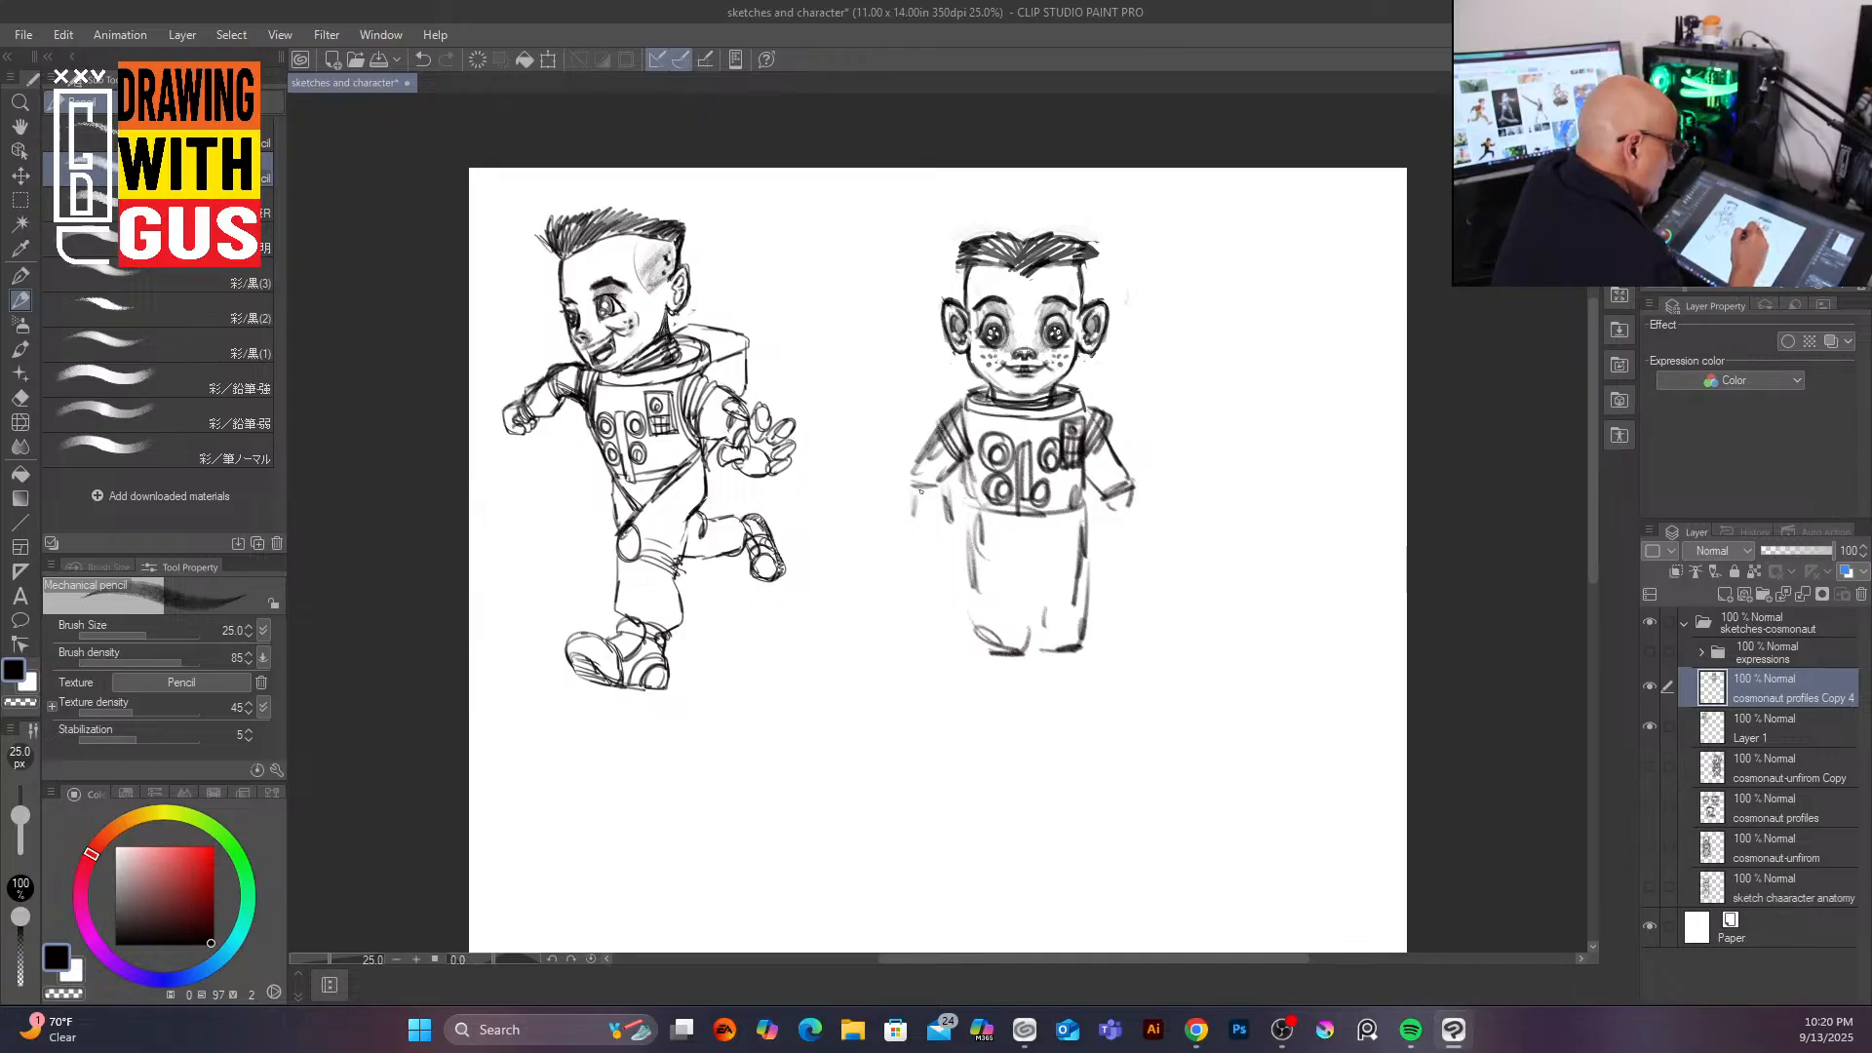
Step: Draw bulky gloved hands at the ends of both arms of the front-facing figure
mouse_move(914, 498)
mouse_down()
mouse_move(951, 514)
mouse_move(945, 538)
mouse_up()
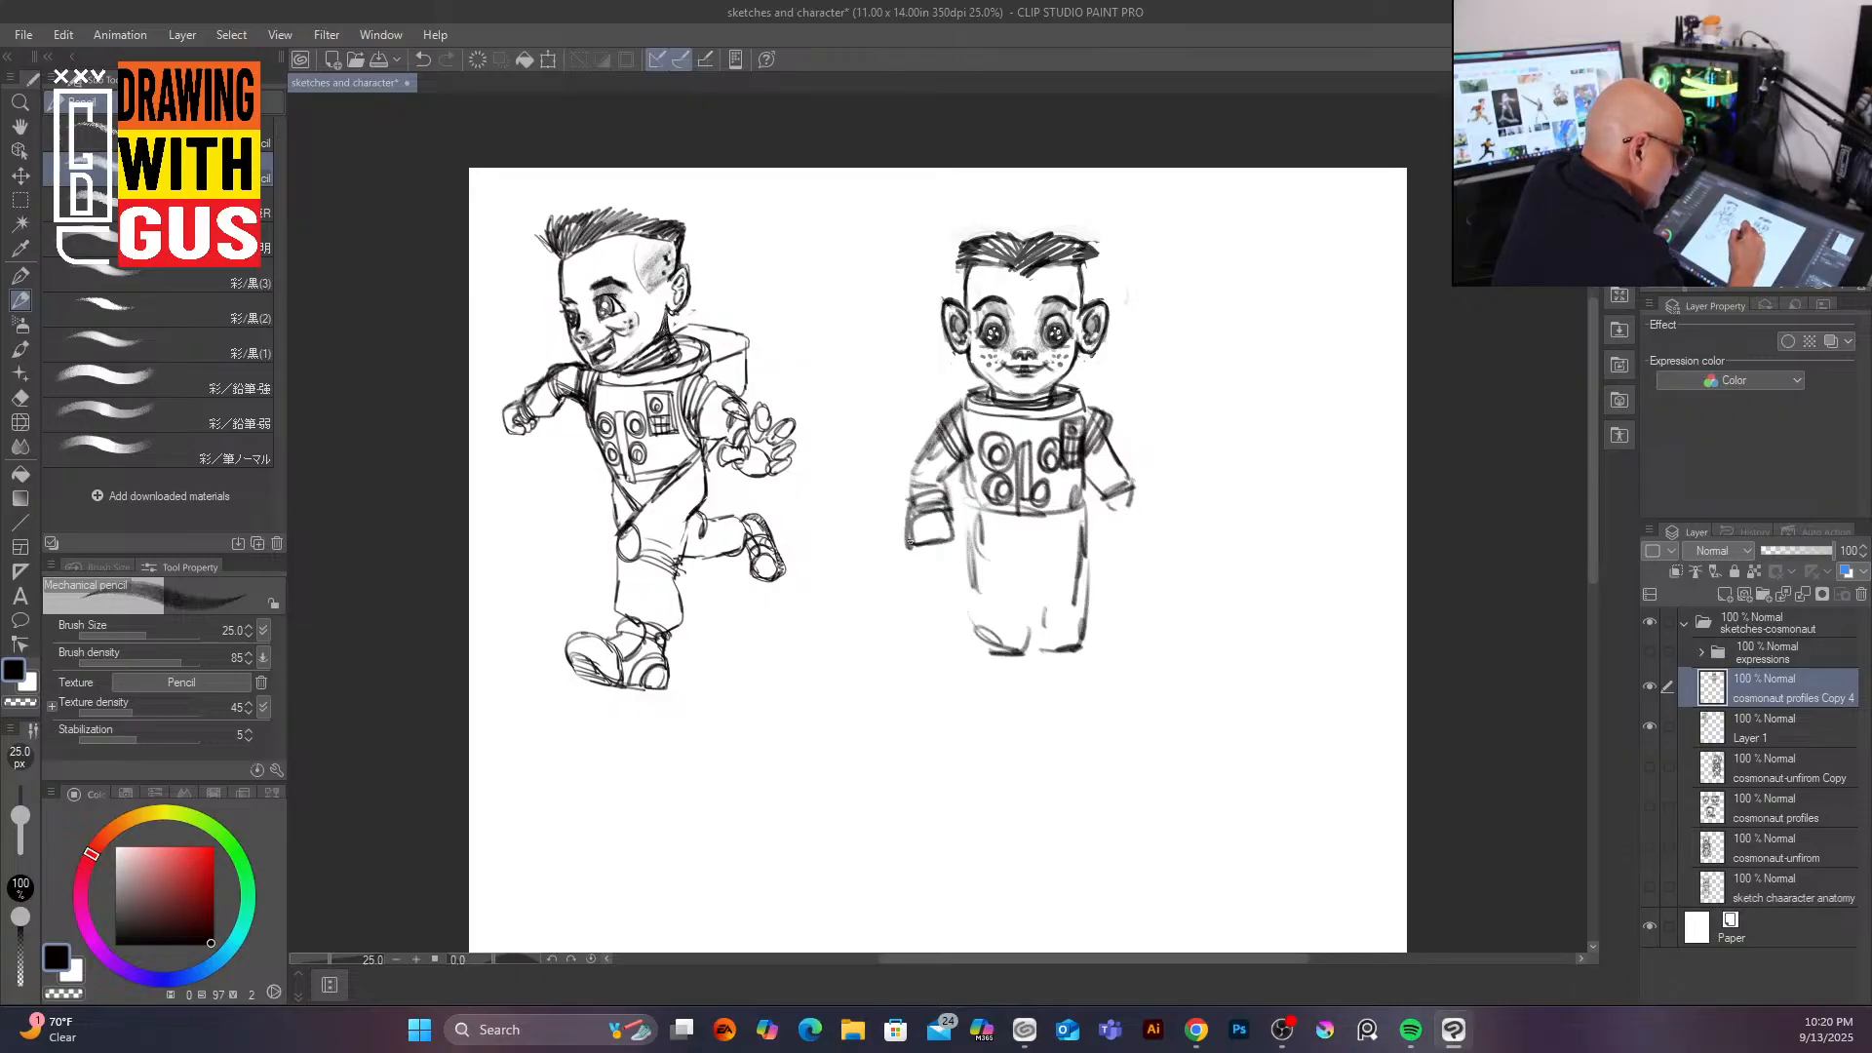
drag(959, 512, 963, 542)
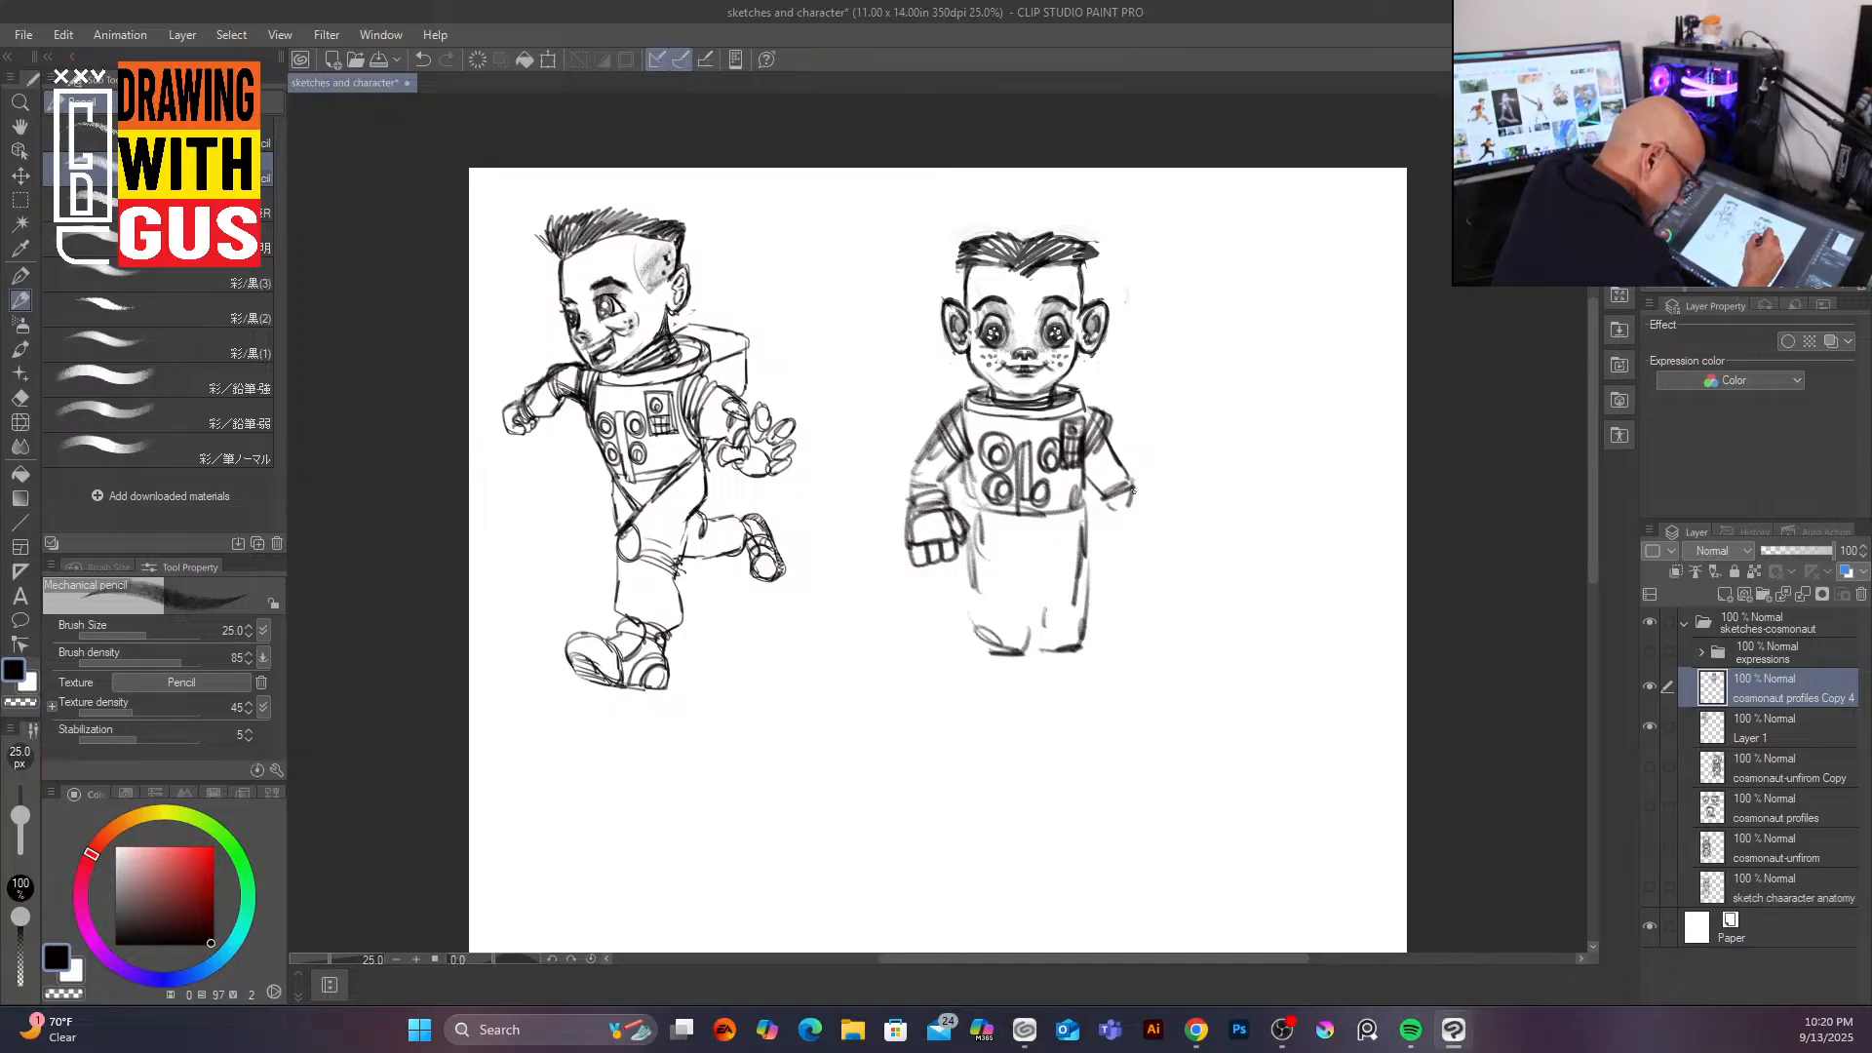
mouse_move(1094, 514)
mouse_down()
mouse_move(1133, 487)
mouse_move(1103, 482)
mouse_move(1092, 516)
mouse_move(1141, 557)
mouse_move(1126, 533)
mouse_move(1095, 538)
mouse_move(1145, 569)
mouse_up()
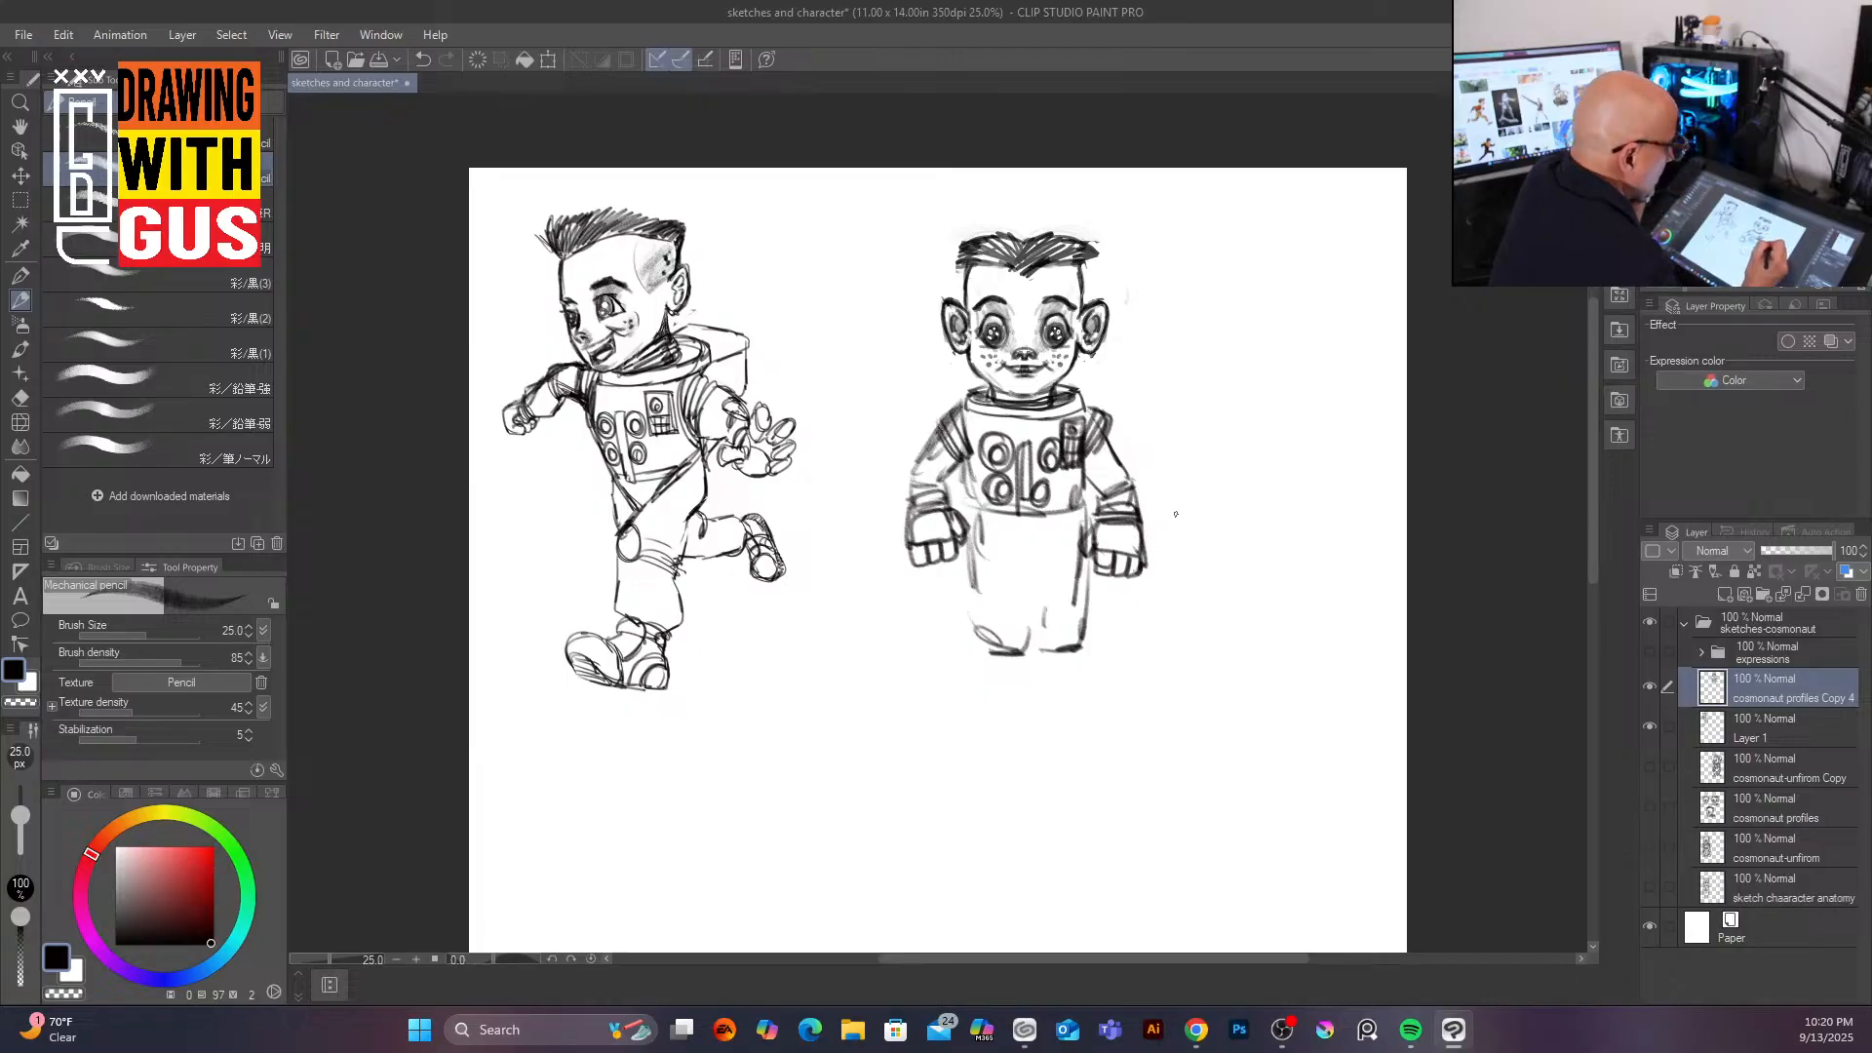
drag(905, 543, 915, 552)
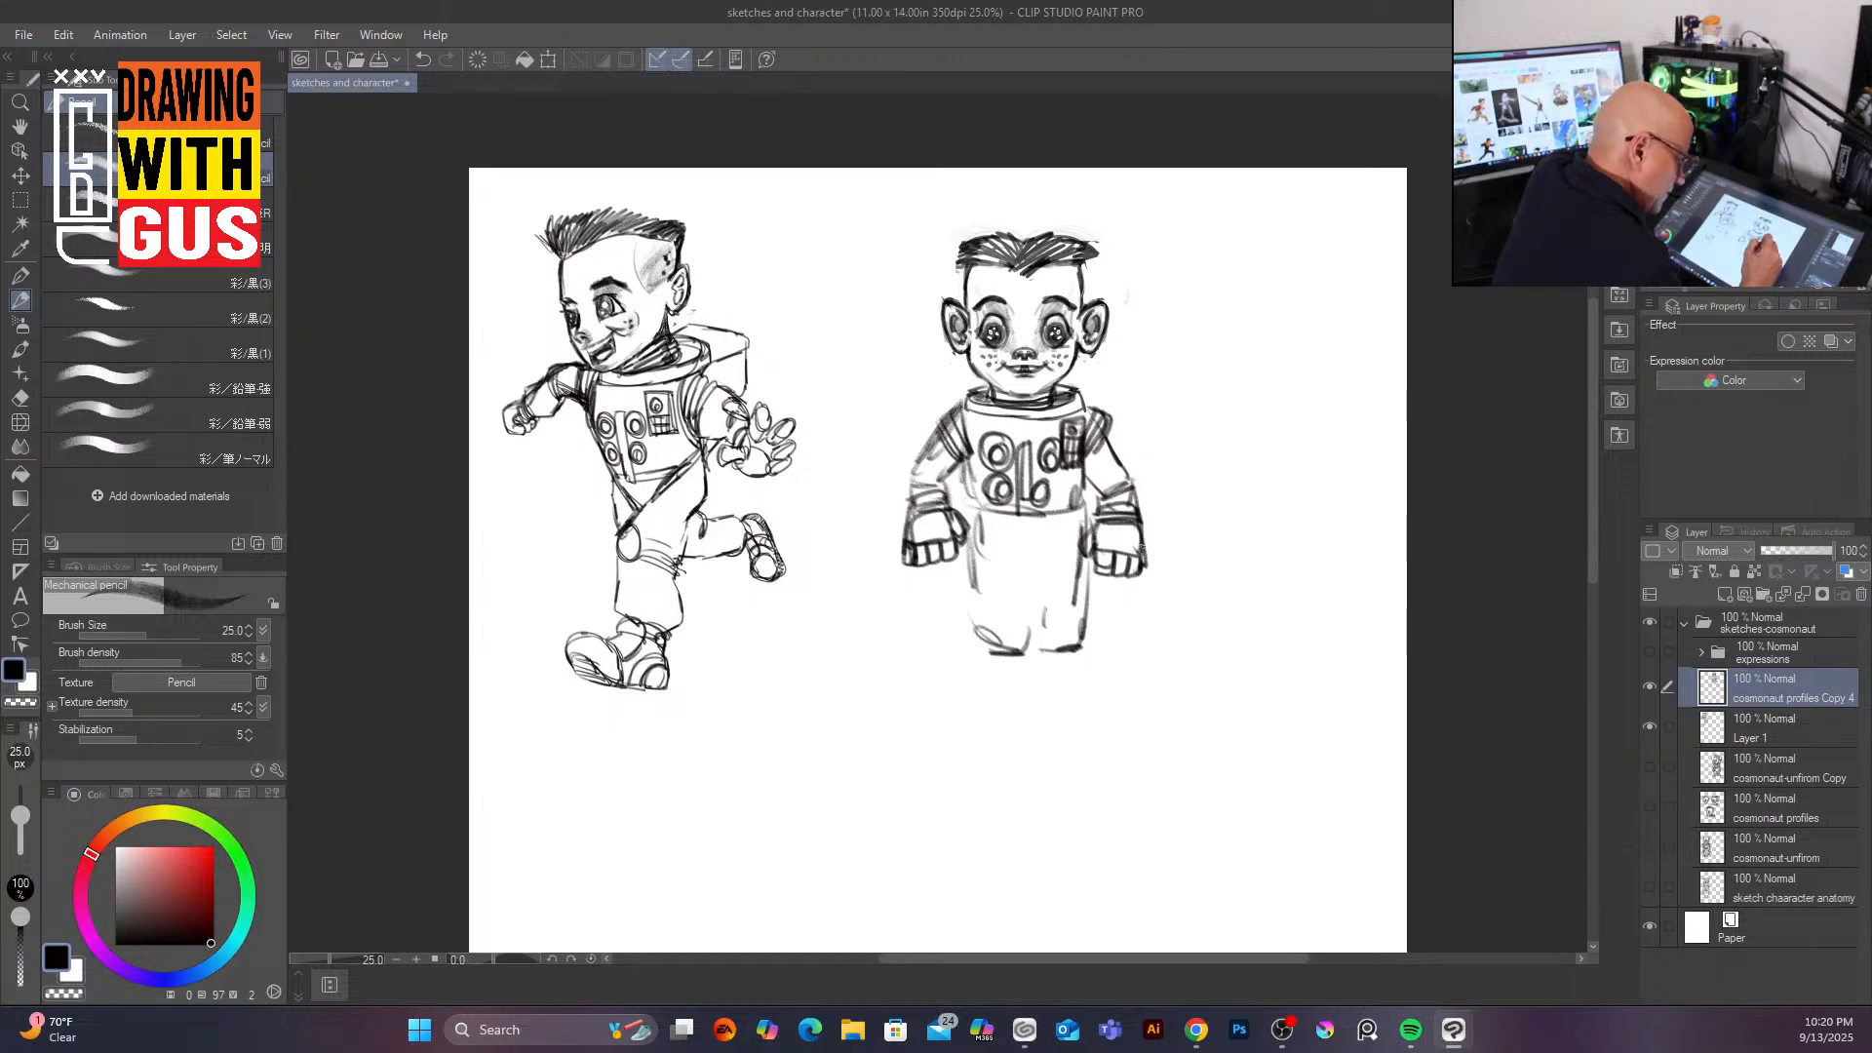
mouse_move(1133, 524)
mouse_down()
mouse_move(1144, 556)
mouse_move(1080, 561)
mouse_up()
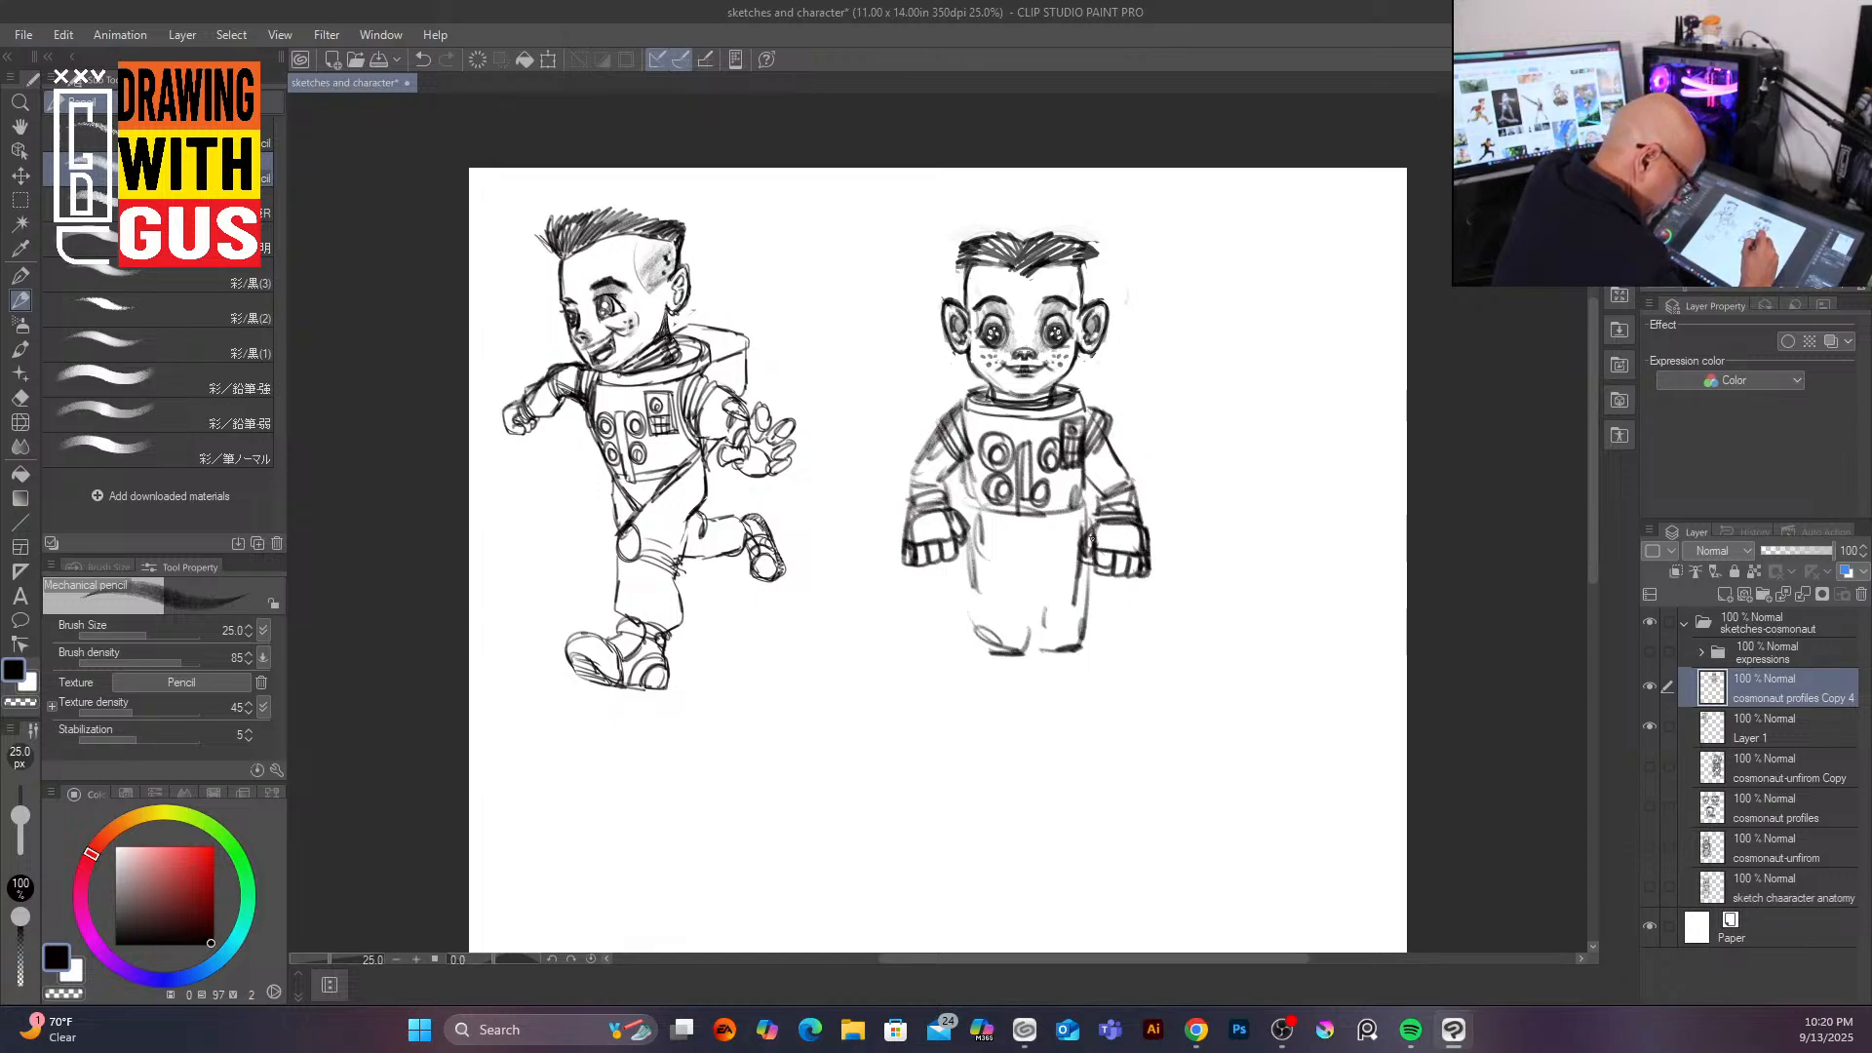
drag(965, 532, 951, 551)
Step: Sketch the legs, chunky boots, and backpack edges beside the head of the front-facing figure
mouse_move(965, 487)
mouse_down()
mouse_move(971, 563)
mouse_move(1042, 566)
mouse_move(1074, 519)
mouse_move(1031, 579)
mouse_move(1026, 634)
mouse_up()
mouse_move(1042, 568)
mouse_down()
mouse_move(1061, 648)
mouse_move(1078, 589)
mouse_move(985, 650)
mouse_move(979, 689)
mouse_up()
drag(1020, 662, 1035, 697)
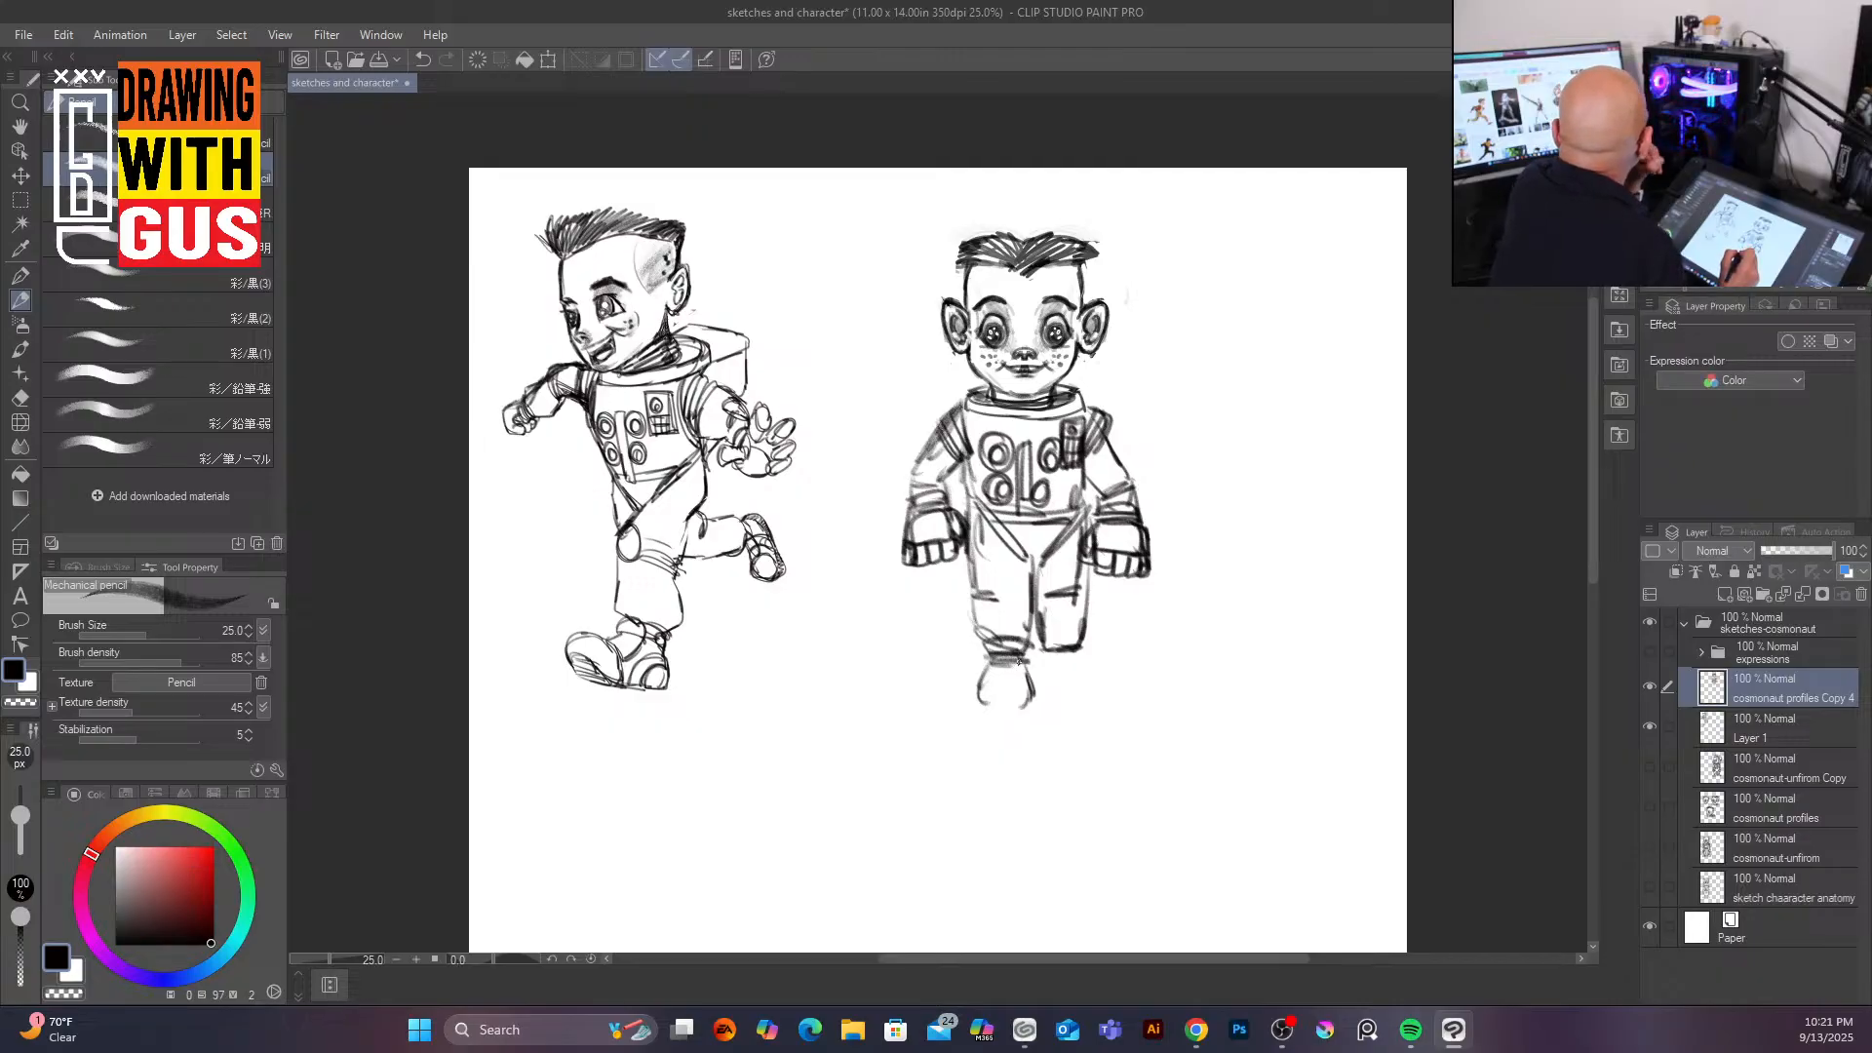
mouse_move(978, 698)
mouse_down()
mouse_move(1028, 711)
mouse_move(990, 718)
mouse_move(1028, 711)
mouse_move(975, 714)
mouse_move(1031, 712)
mouse_move(965, 711)
mouse_move(1105, 713)
mouse_move(1057, 694)
mouse_move(1062, 664)
mouse_move(1083, 675)
mouse_move(1048, 674)
mouse_move(1081, 651)
mouse_move(1039, 682)
mouse_move(1092, 684)
mouse_move(1096, 711)
mouse_move(1052, 720)
mouse_move(1091, 721)
mouse_move(971, 720)
mouse_move(1043, 715)
mouse_move(1002, 671)
mouse_move(968, 726)
mouse_up()
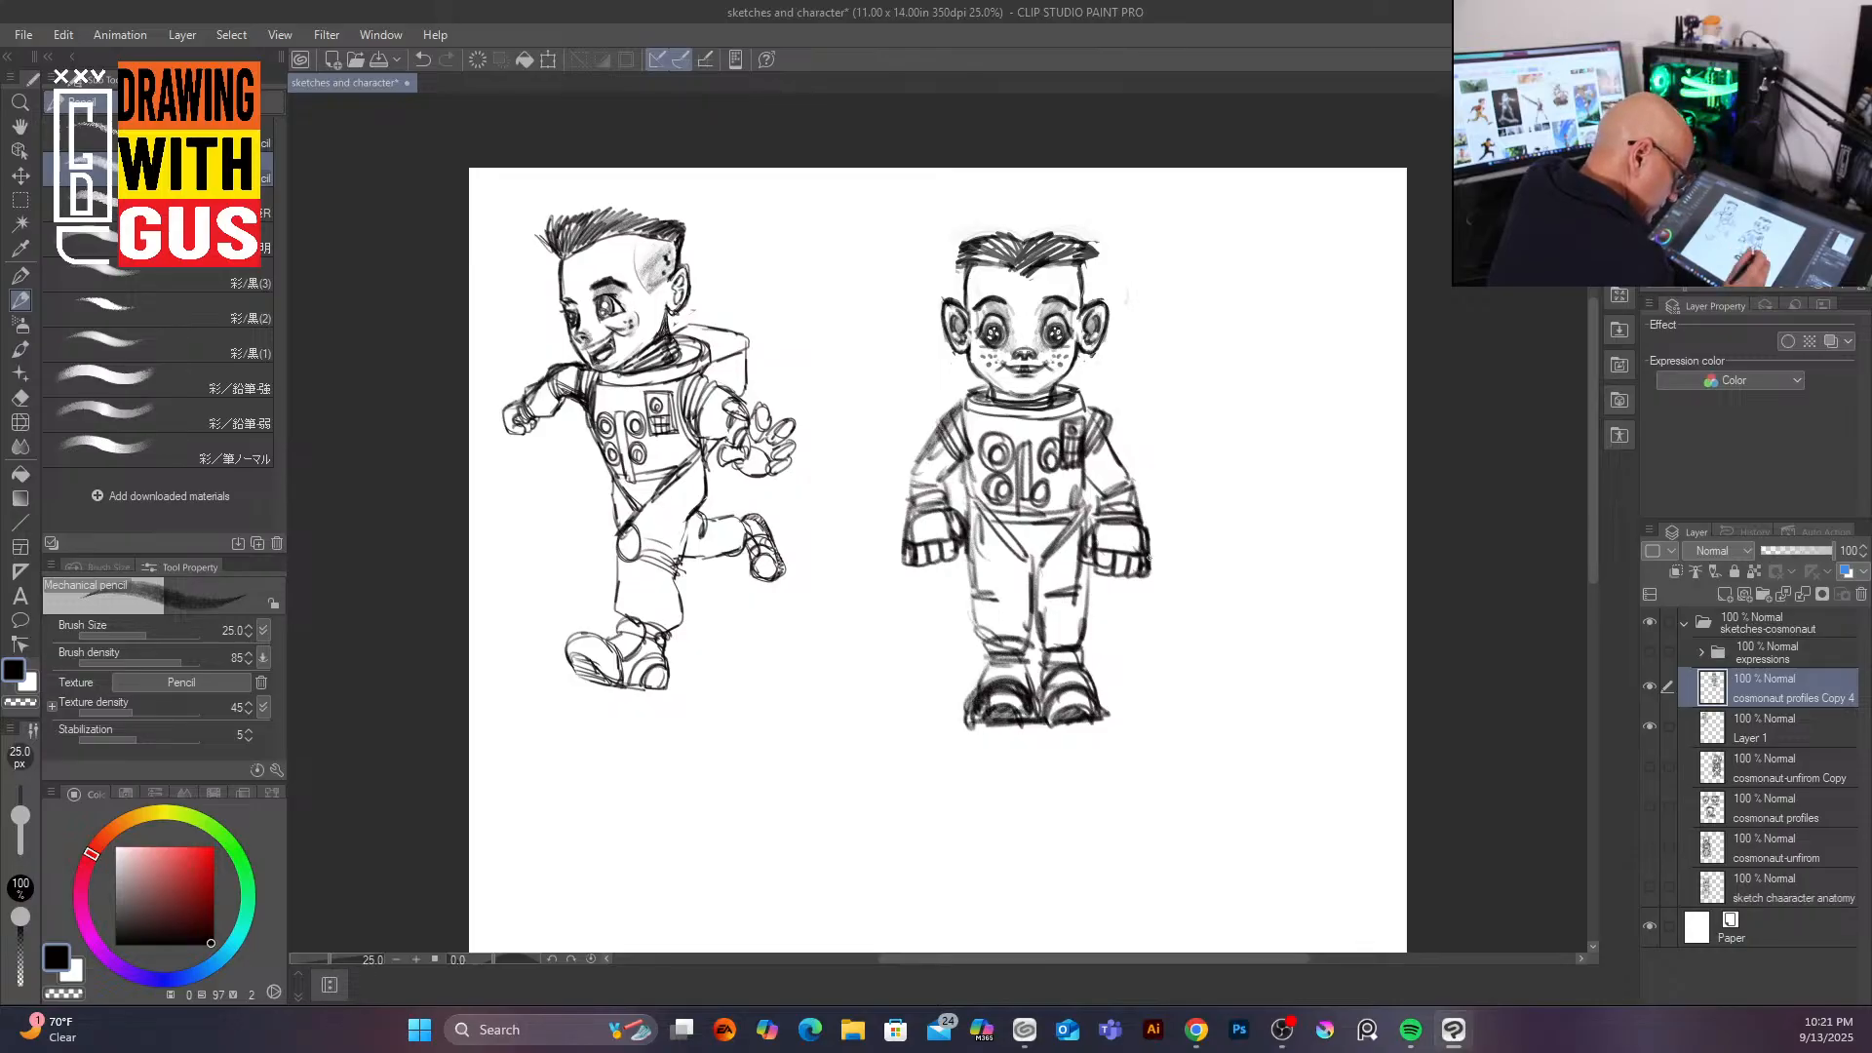
mouse_move(1038, 671)
mouse_down()
mouse_move(1095, 672)
mouse_move(981, 675)
mouse_move(967, 725)
mouse_up()
drag(1029, 545, 1038, 572)
drag(947, 361, 958, 413)
mouse_move(1072, 357)
mouse_down()
mouse_move(1104, 367)
mouse_move(1099, 409)
mouse_up()
drag(950, 461, 978, 502)
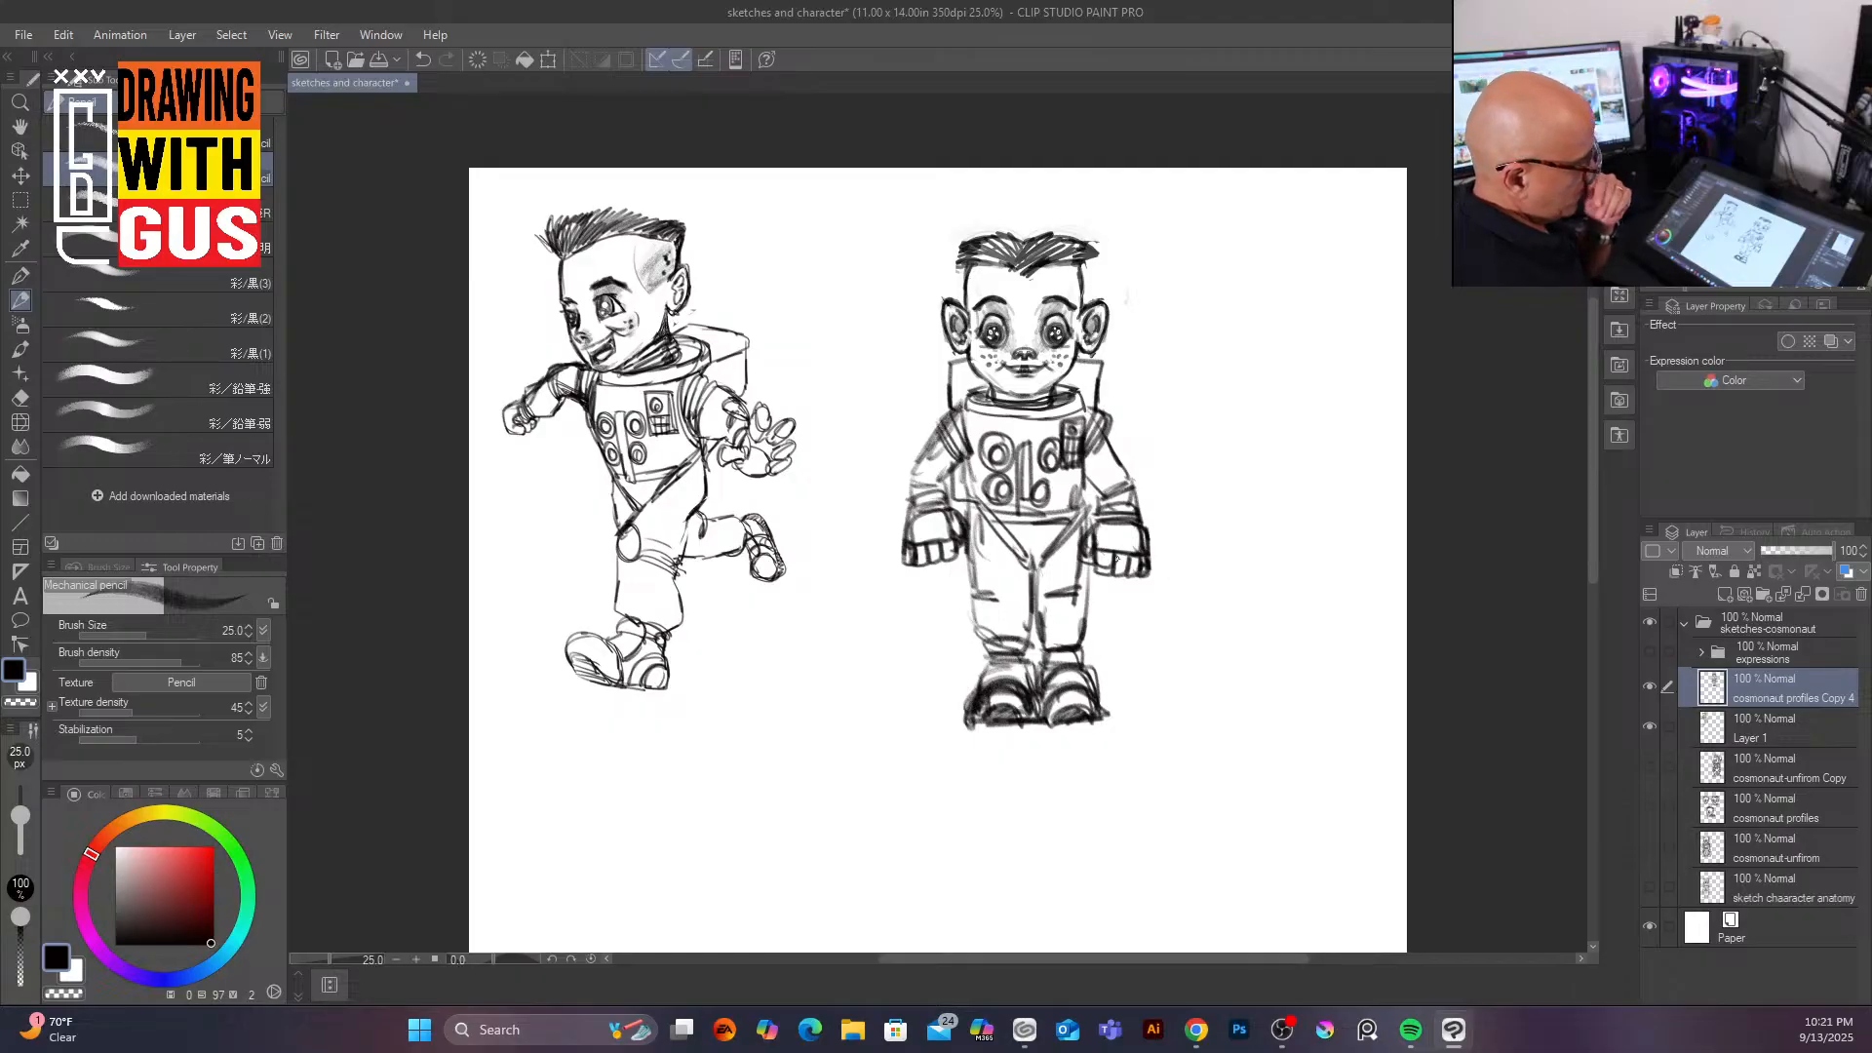
Step: Lasso the front-facing figure's head again and shrink it slightly with free transform, then deselect
click(22, 202)
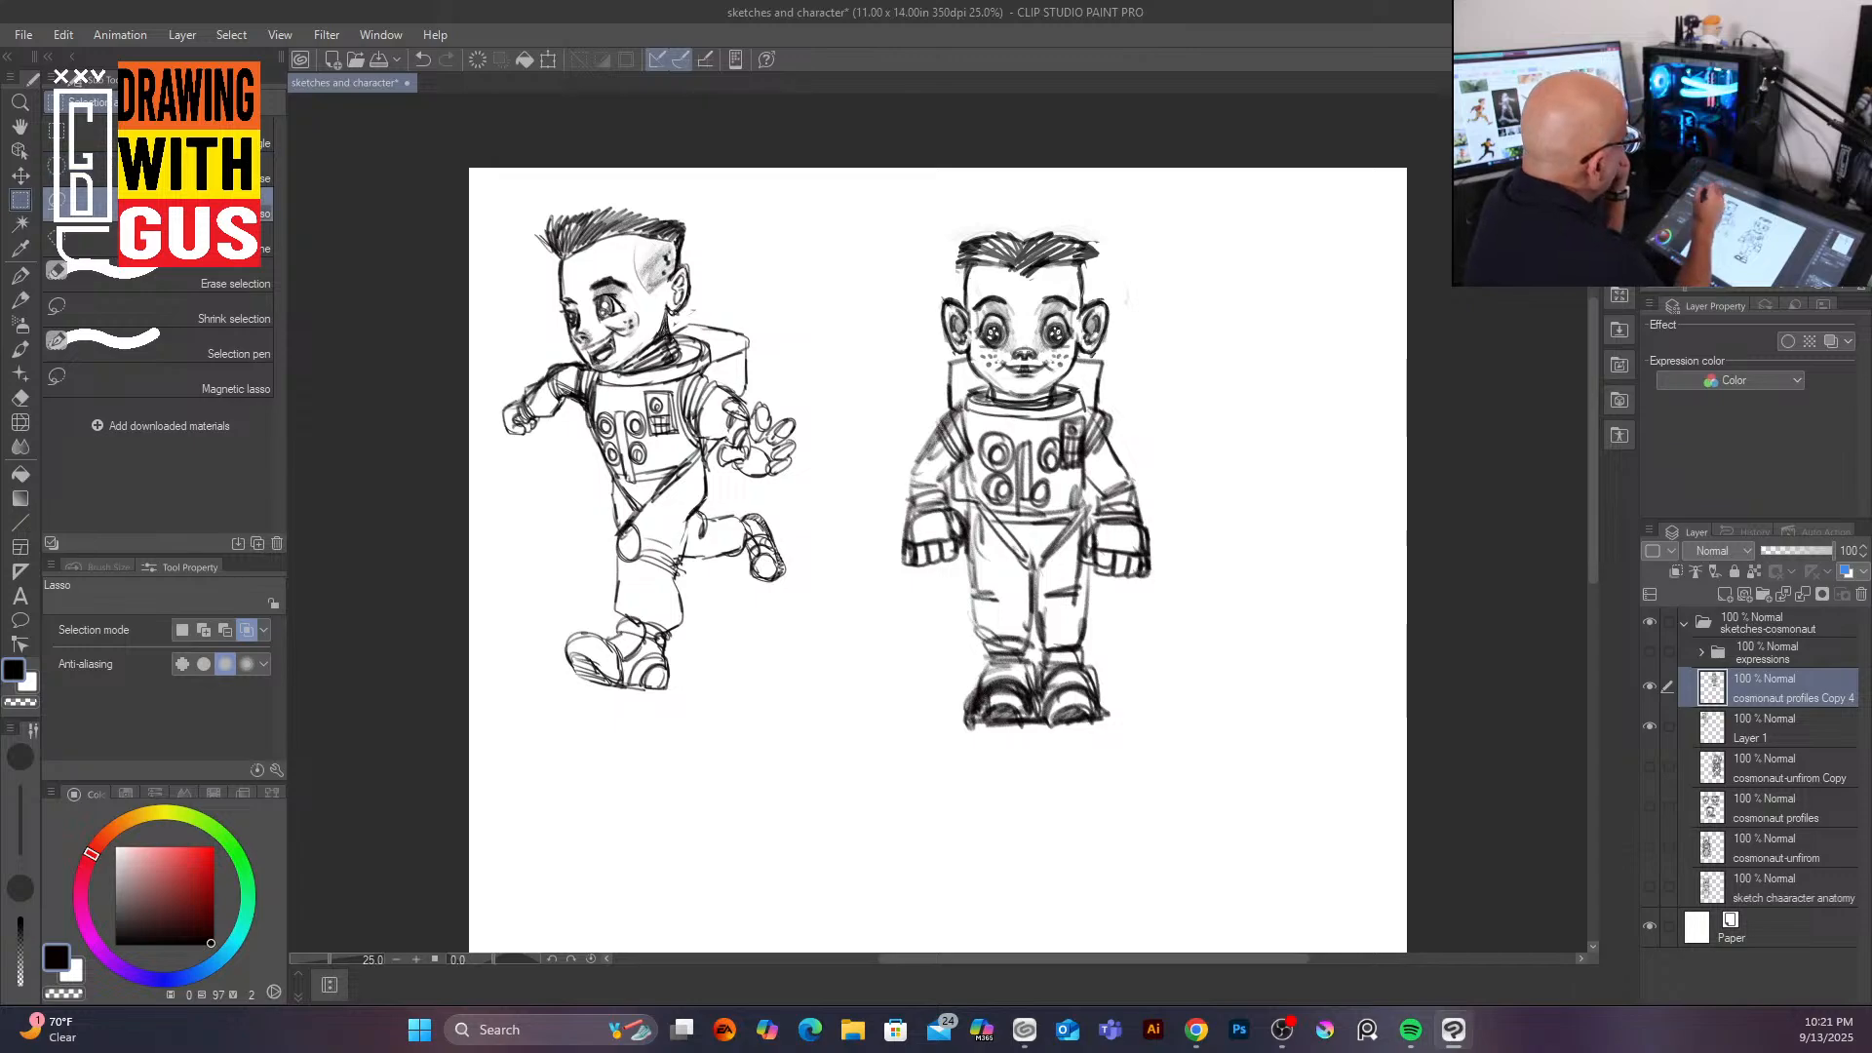
mouse_move(956, 216)
mouse_down()
mouse_move(936, 316)
mouse_move(987, 391)
mouse_move(1067, 391)
mouse_move(1108, 358)
mouse_move(1129, 274)
mouse_move(970, 200)
mouse_up()
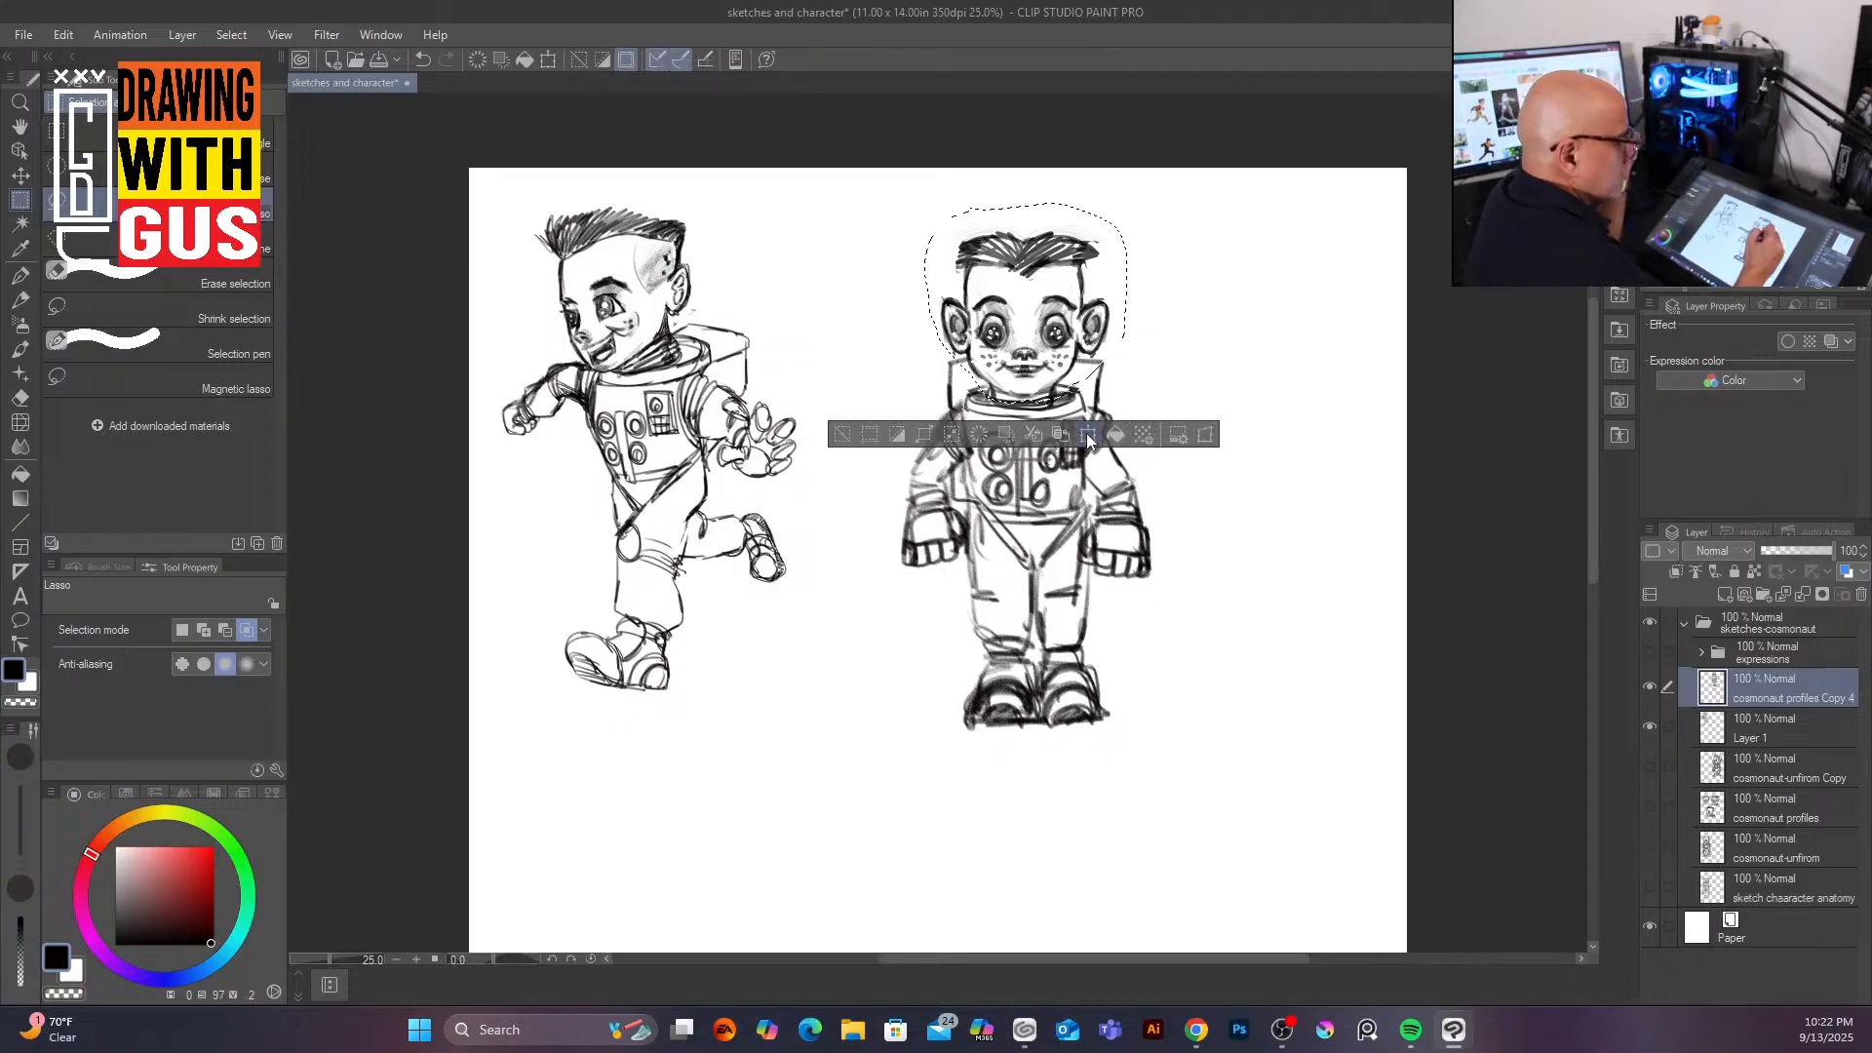
key(ctrl+t)
drag(1134, 294, 1092, 336)
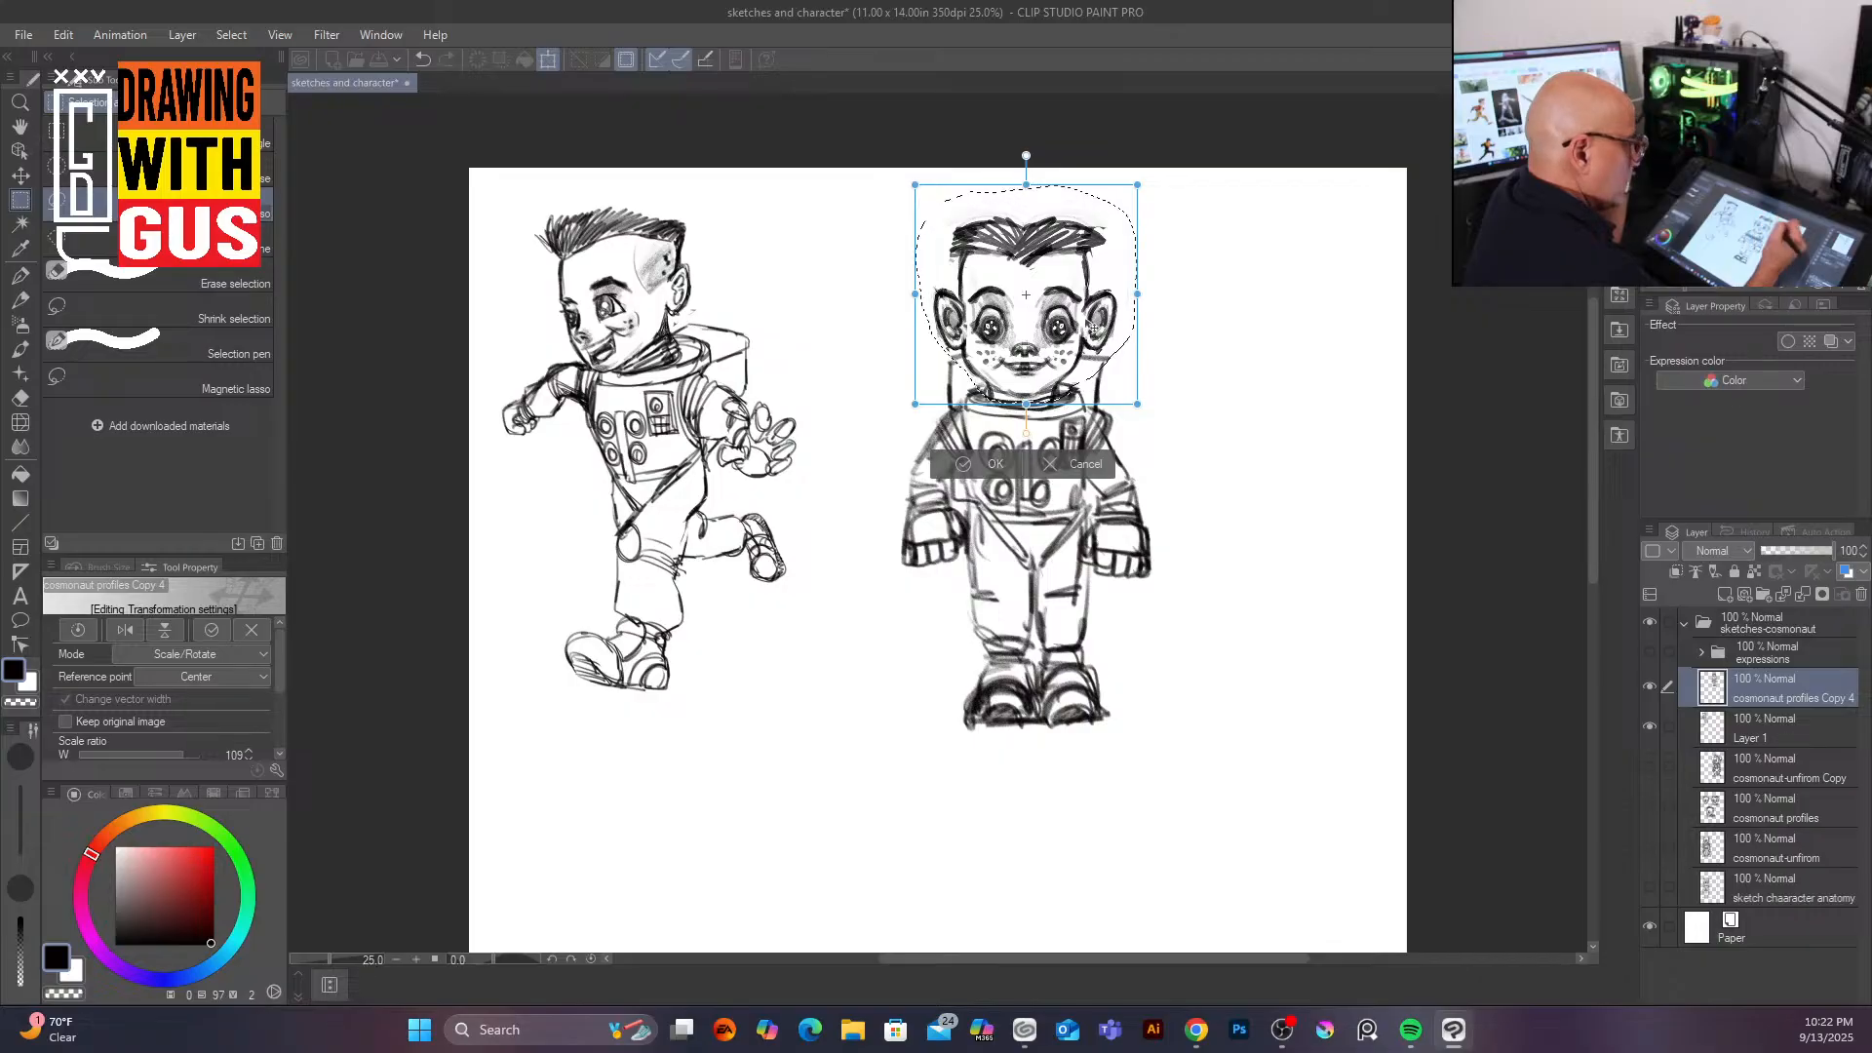
click(1020, 462)
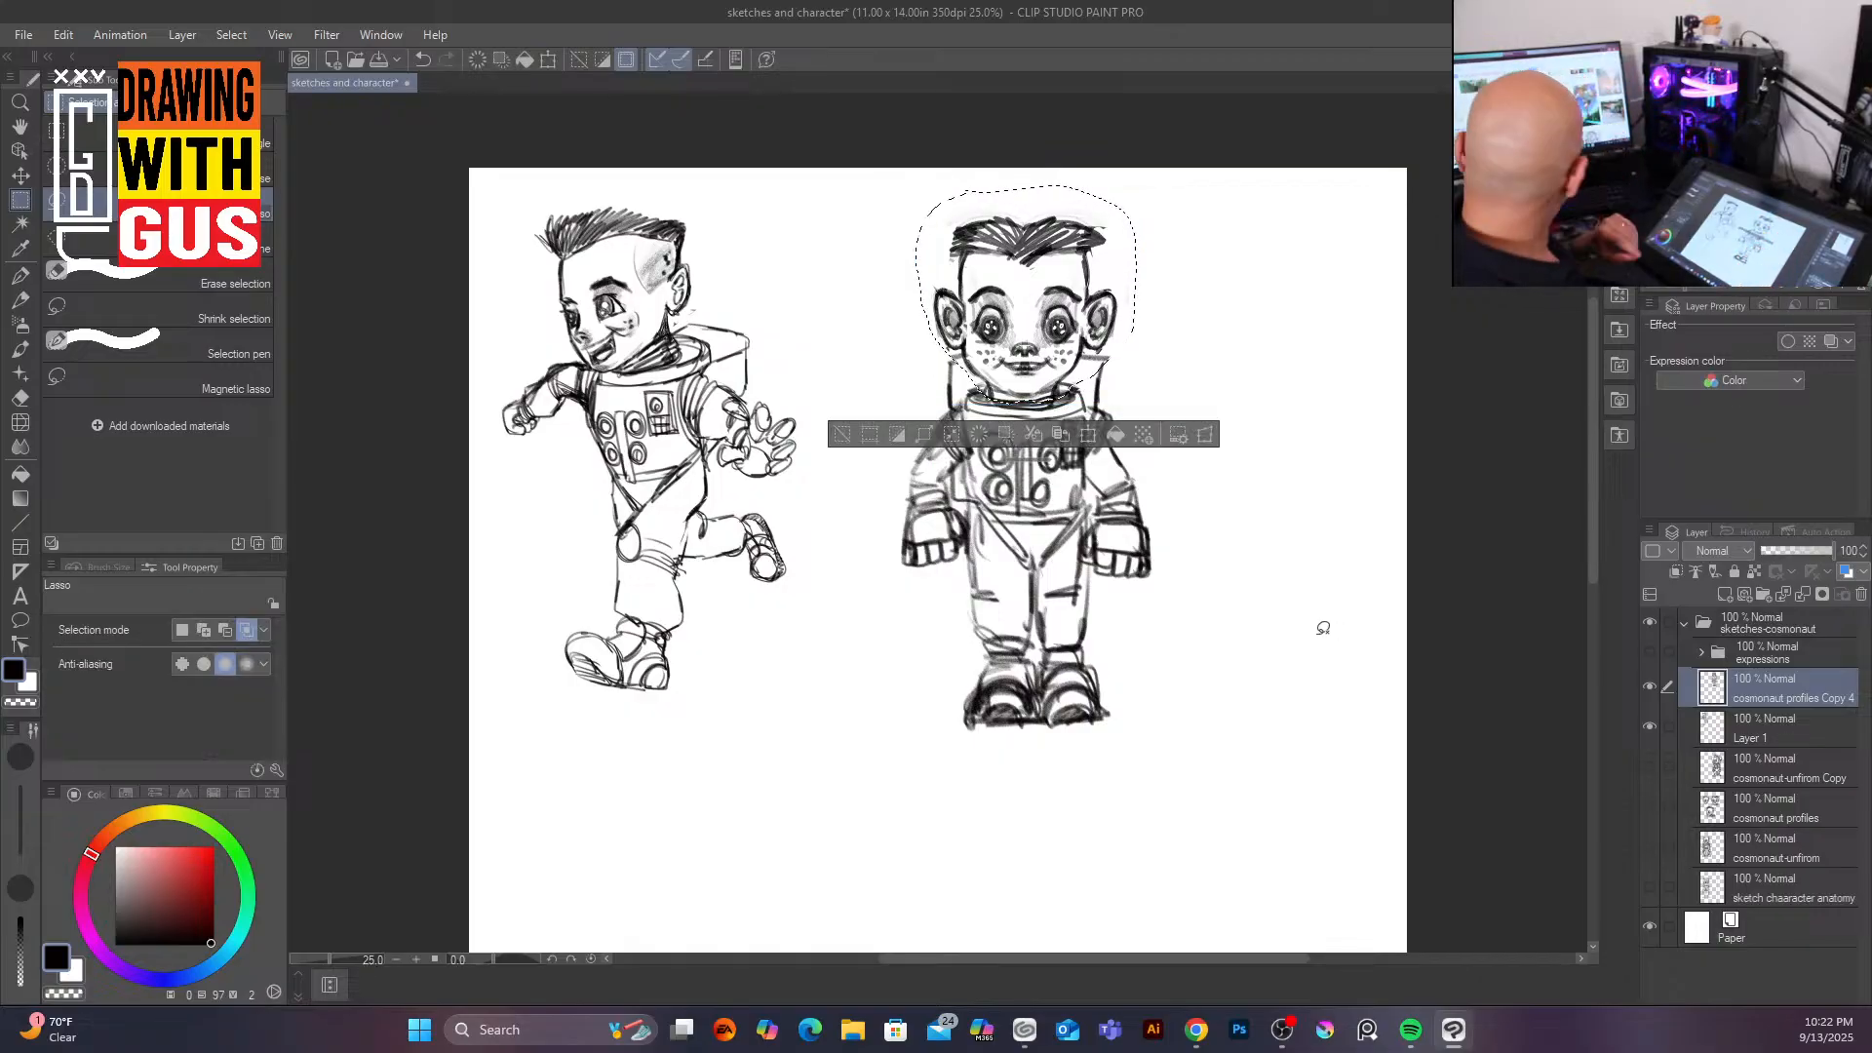
key(ctrl+d)
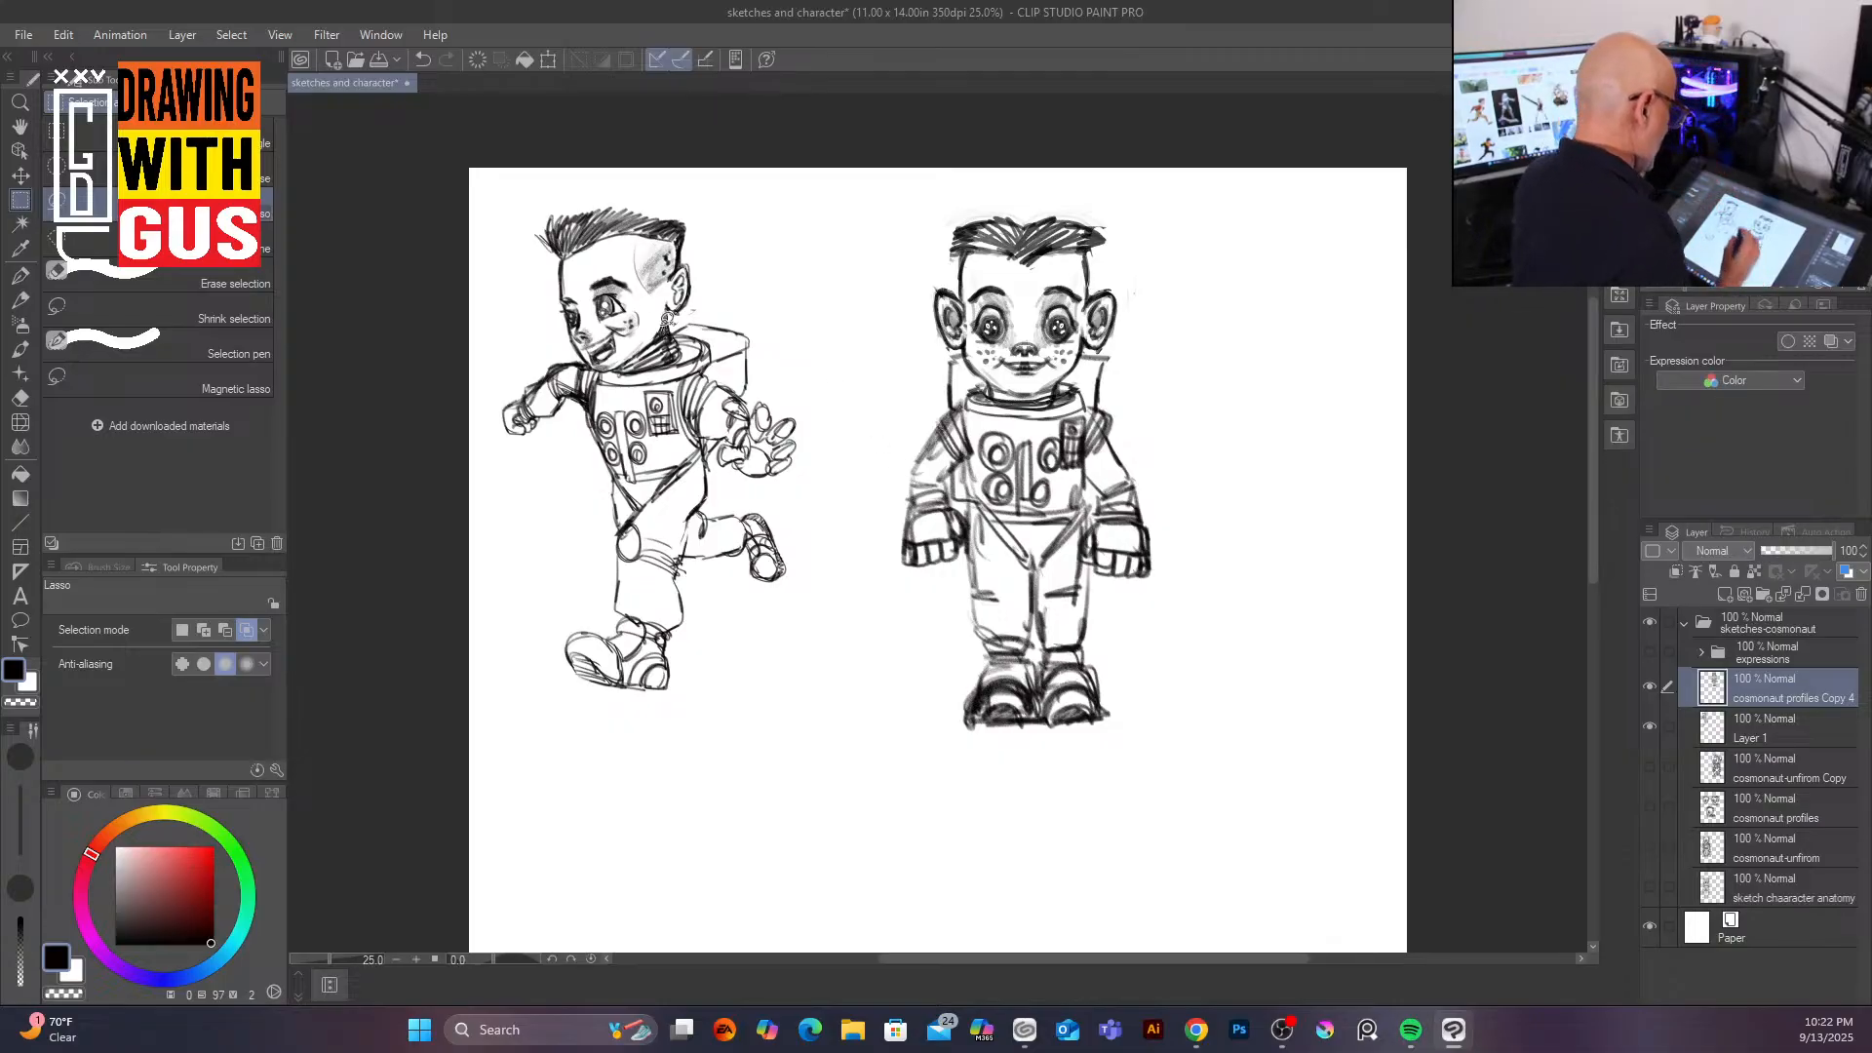
Step: Lasso the running character's head and, on Layer 1, resize it slightly with free transform, then deselect
mouse_move(566, 201)
mouse_down()
mouse_move(564, 336)
mouse_move(613, 369)
mouse_move(707, 311)
mouse_move(703, 198)
mouse_move(639, 183)
mouse_move(570, 186)
mouse_up()
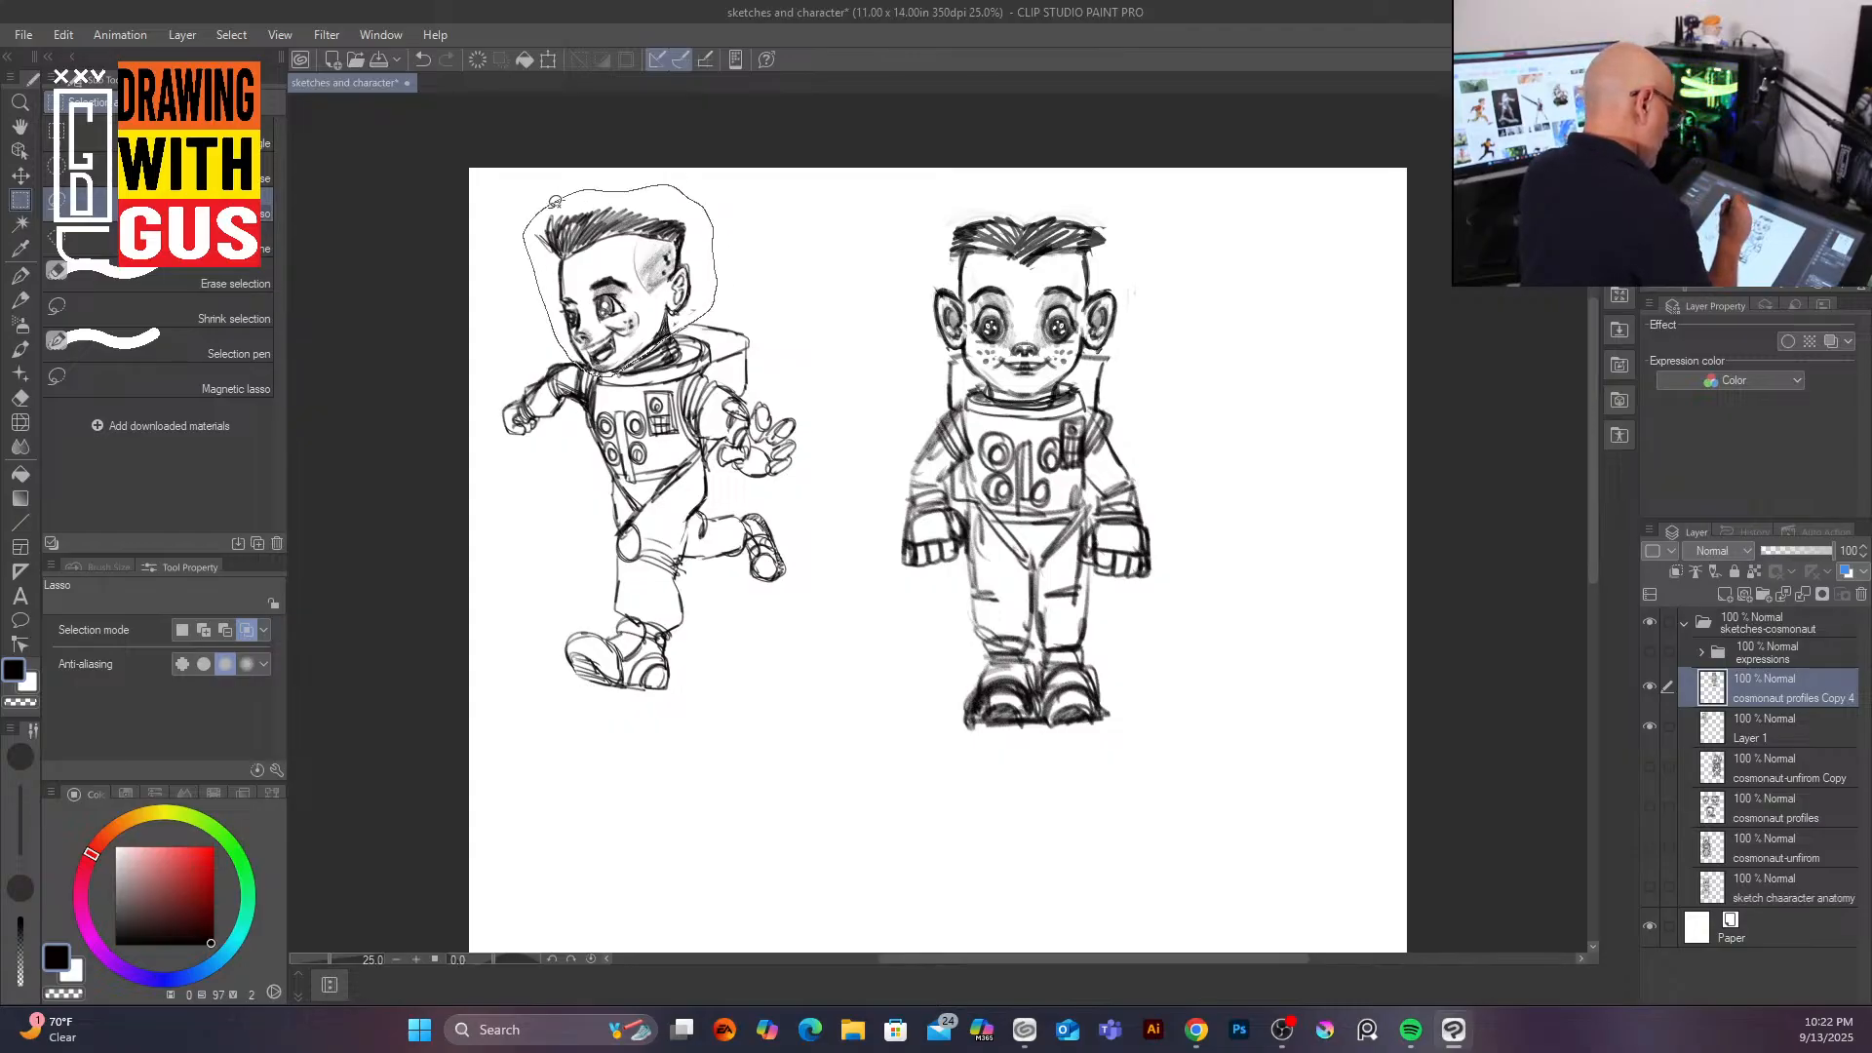
click(687, 410)
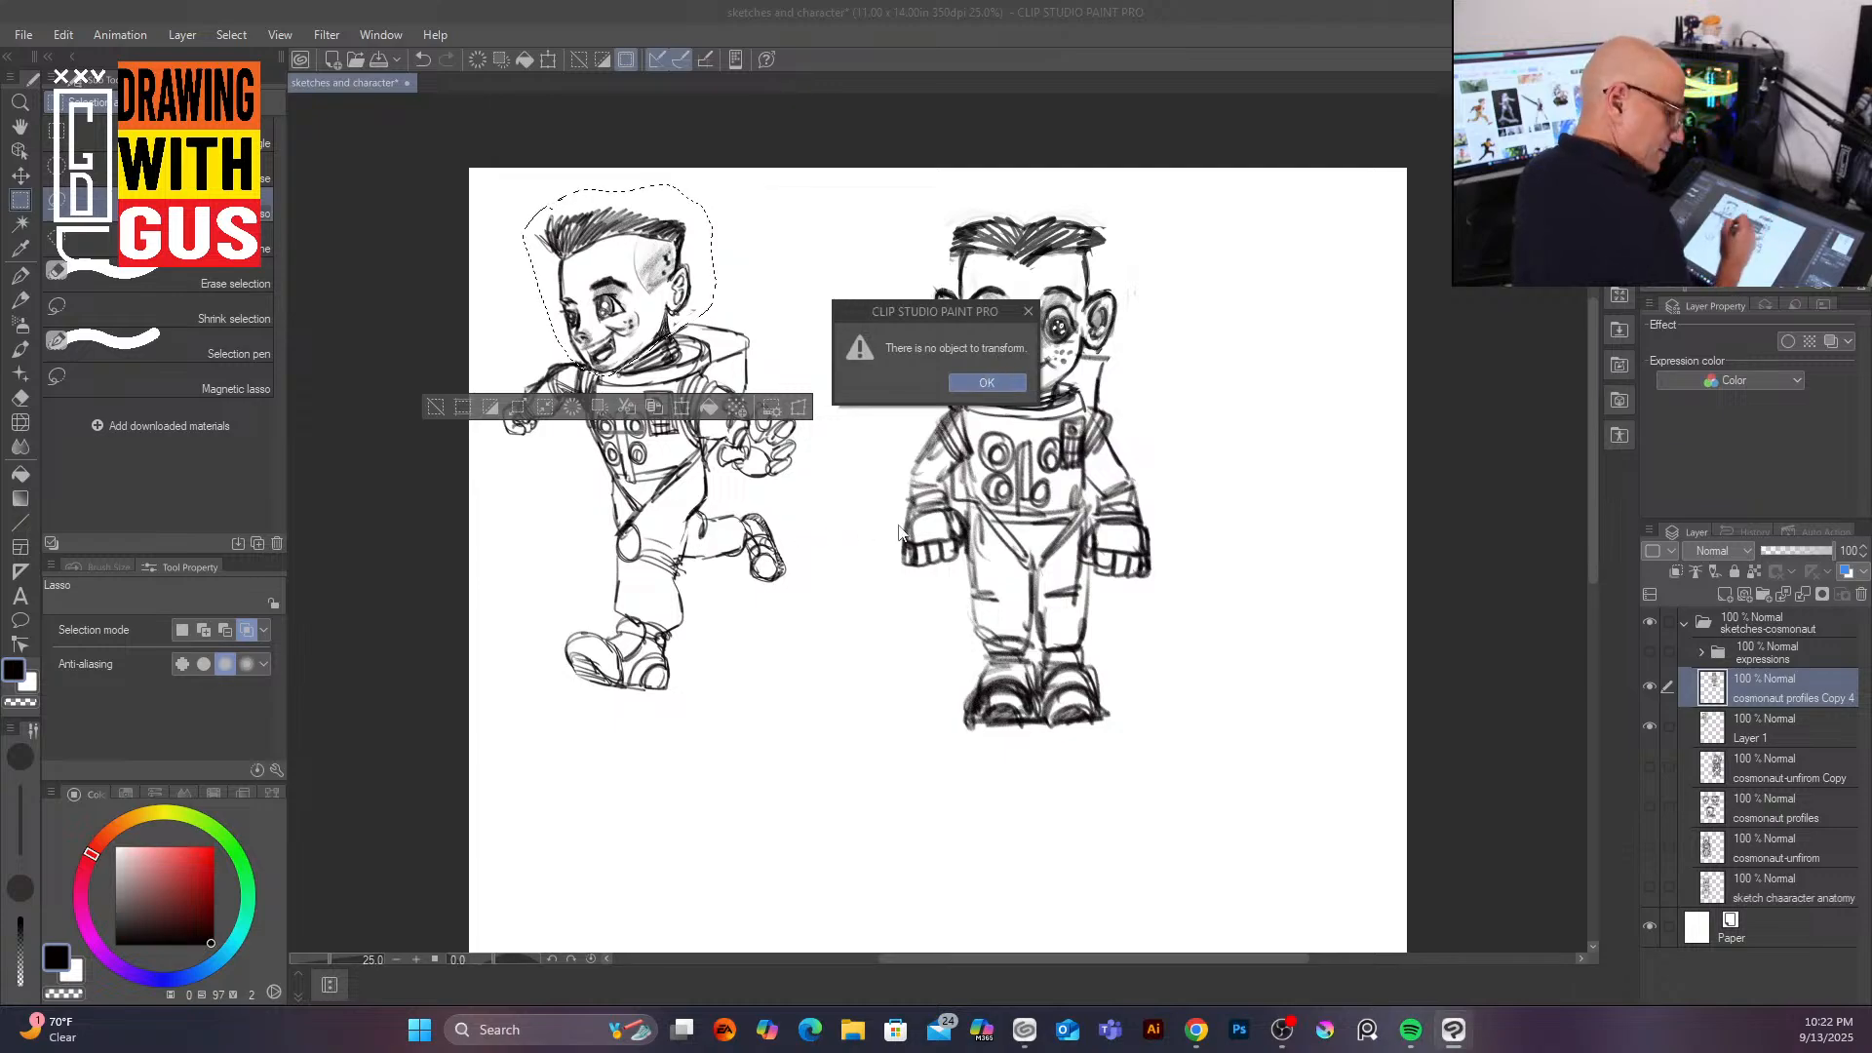
click(987, 383)
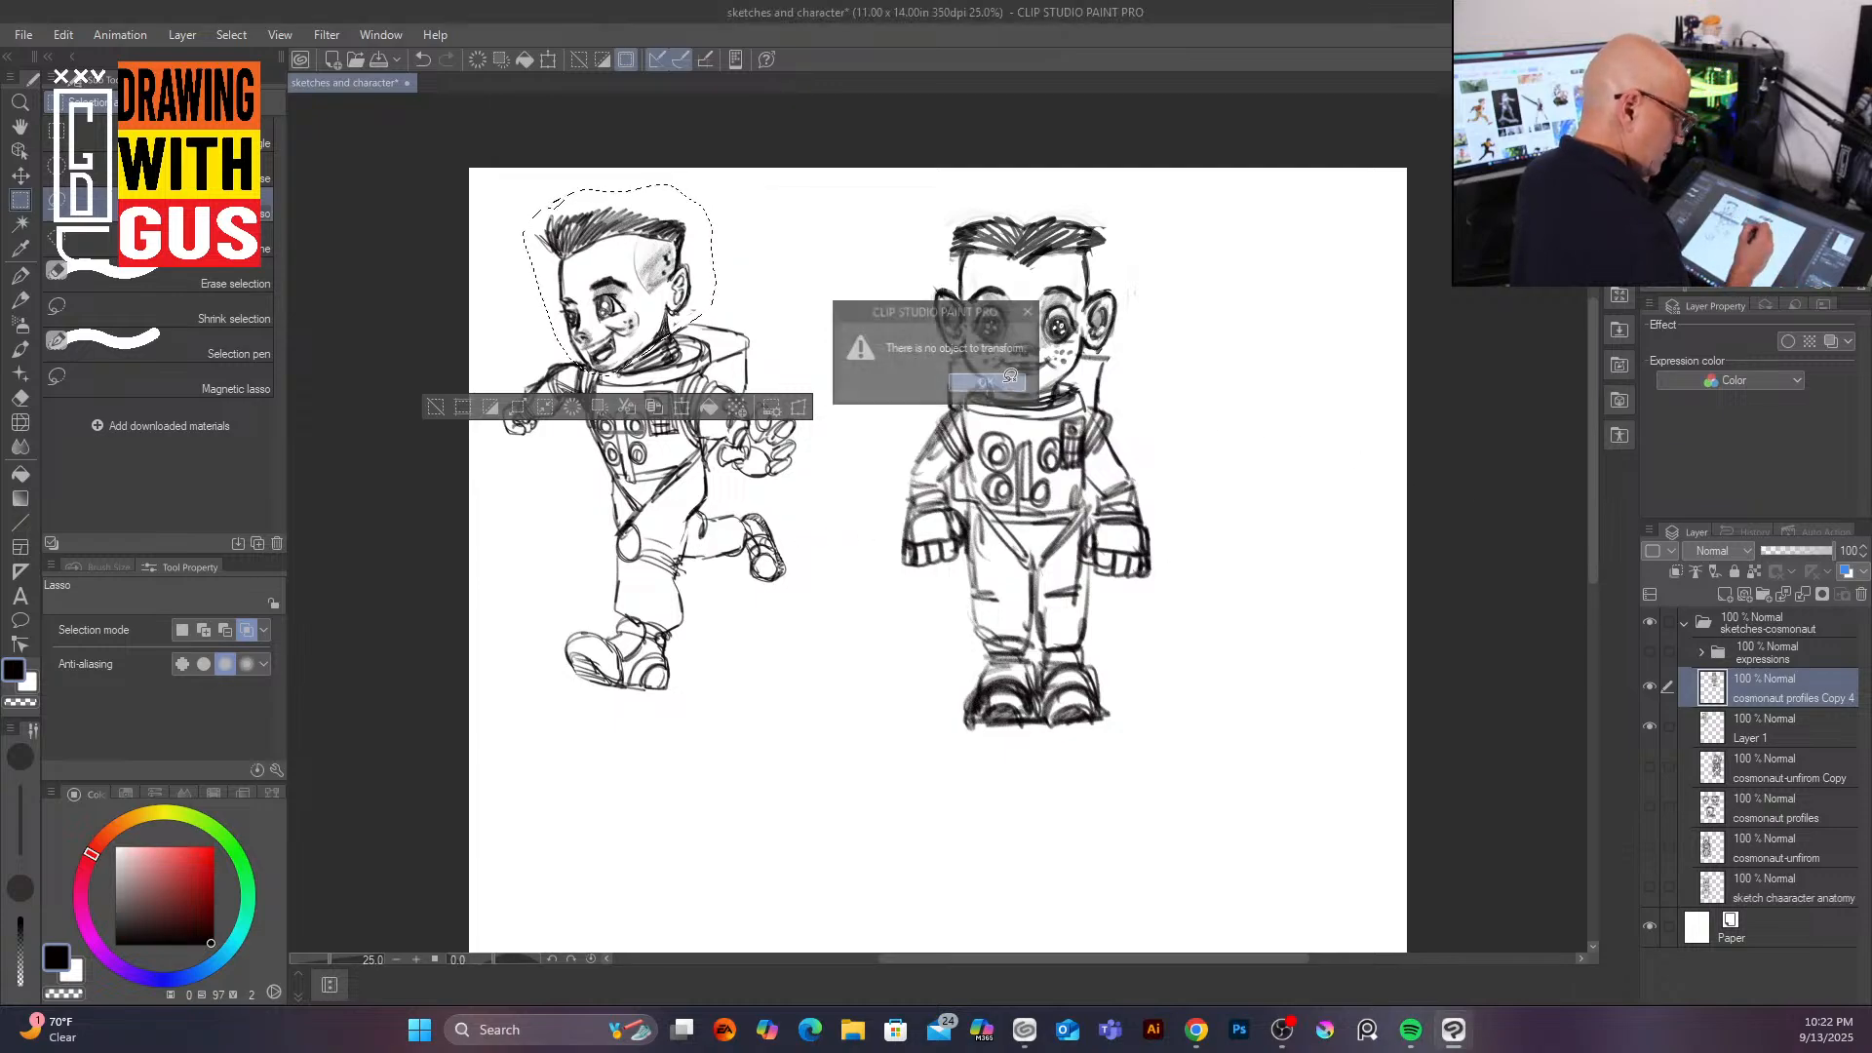
click(1783, 738)
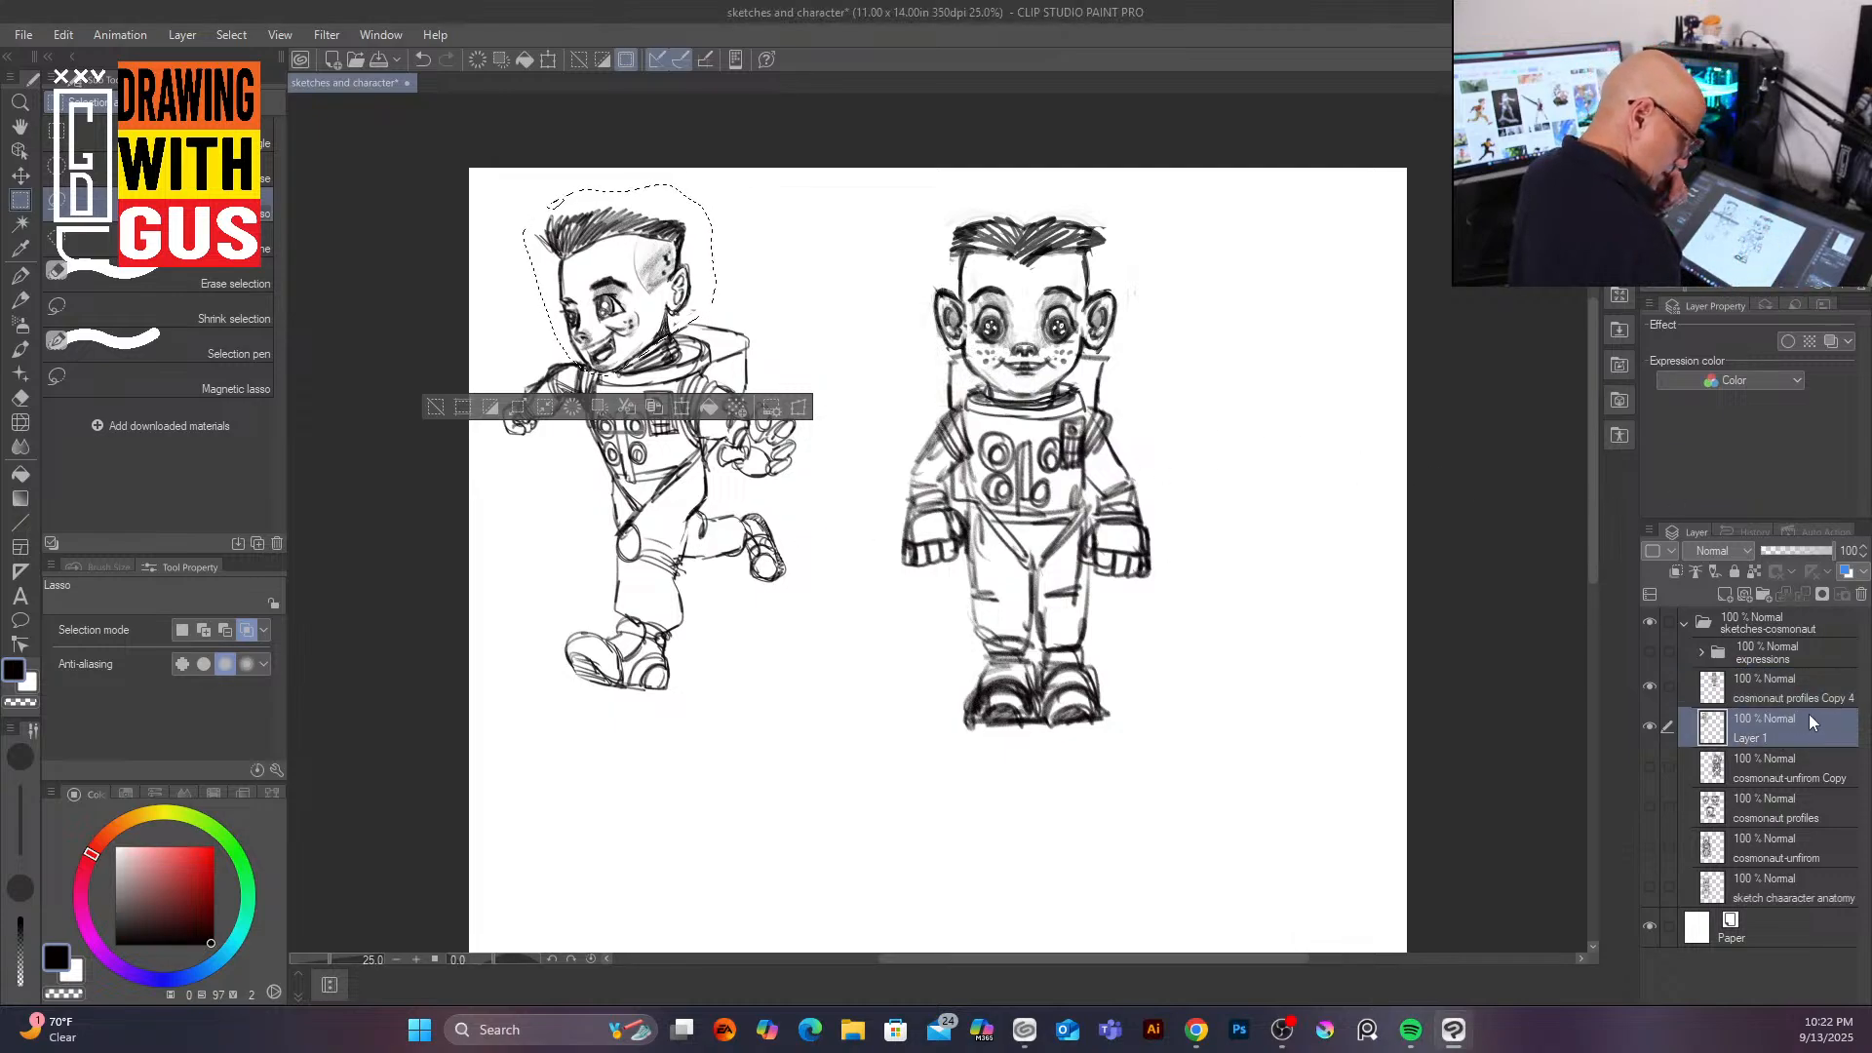
click(681, 408)
mouse_move(718, 280)
mouse_down()
mouse_move(739, 263)
mouse_move(693, 290)
mouse_up()
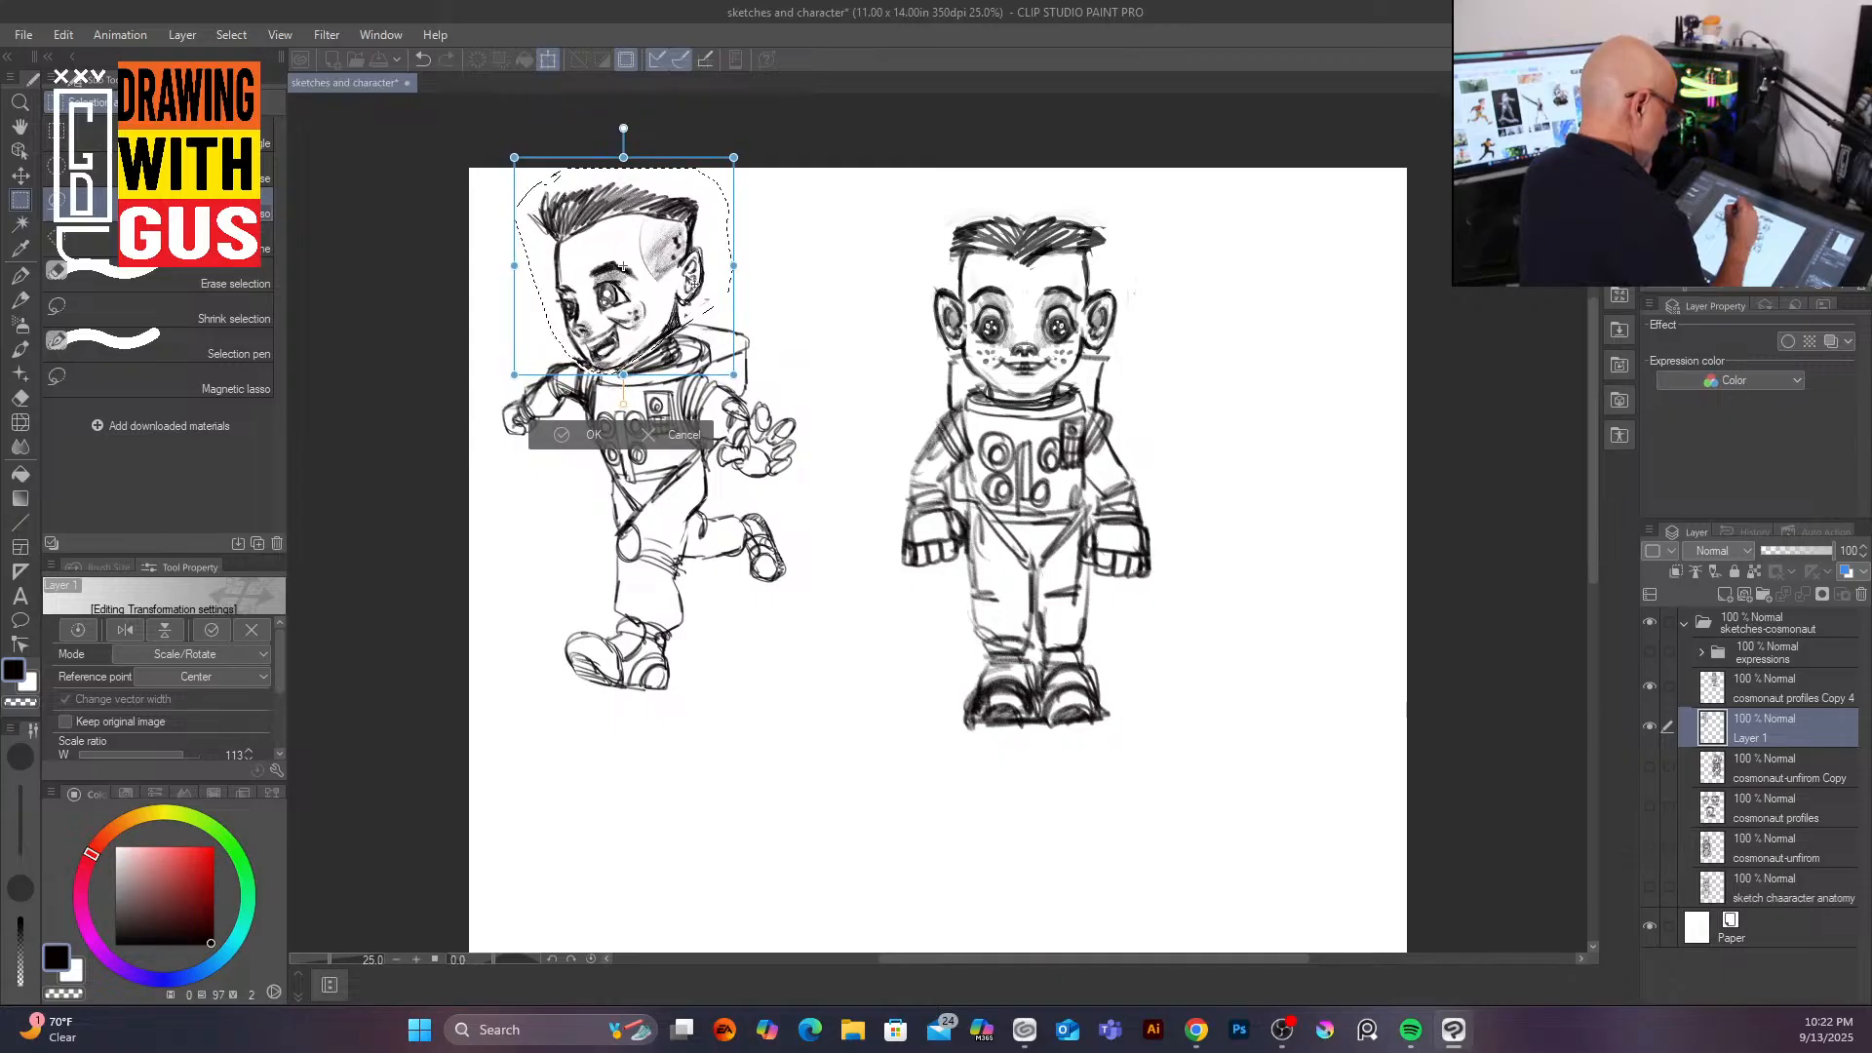
click(596, 435)
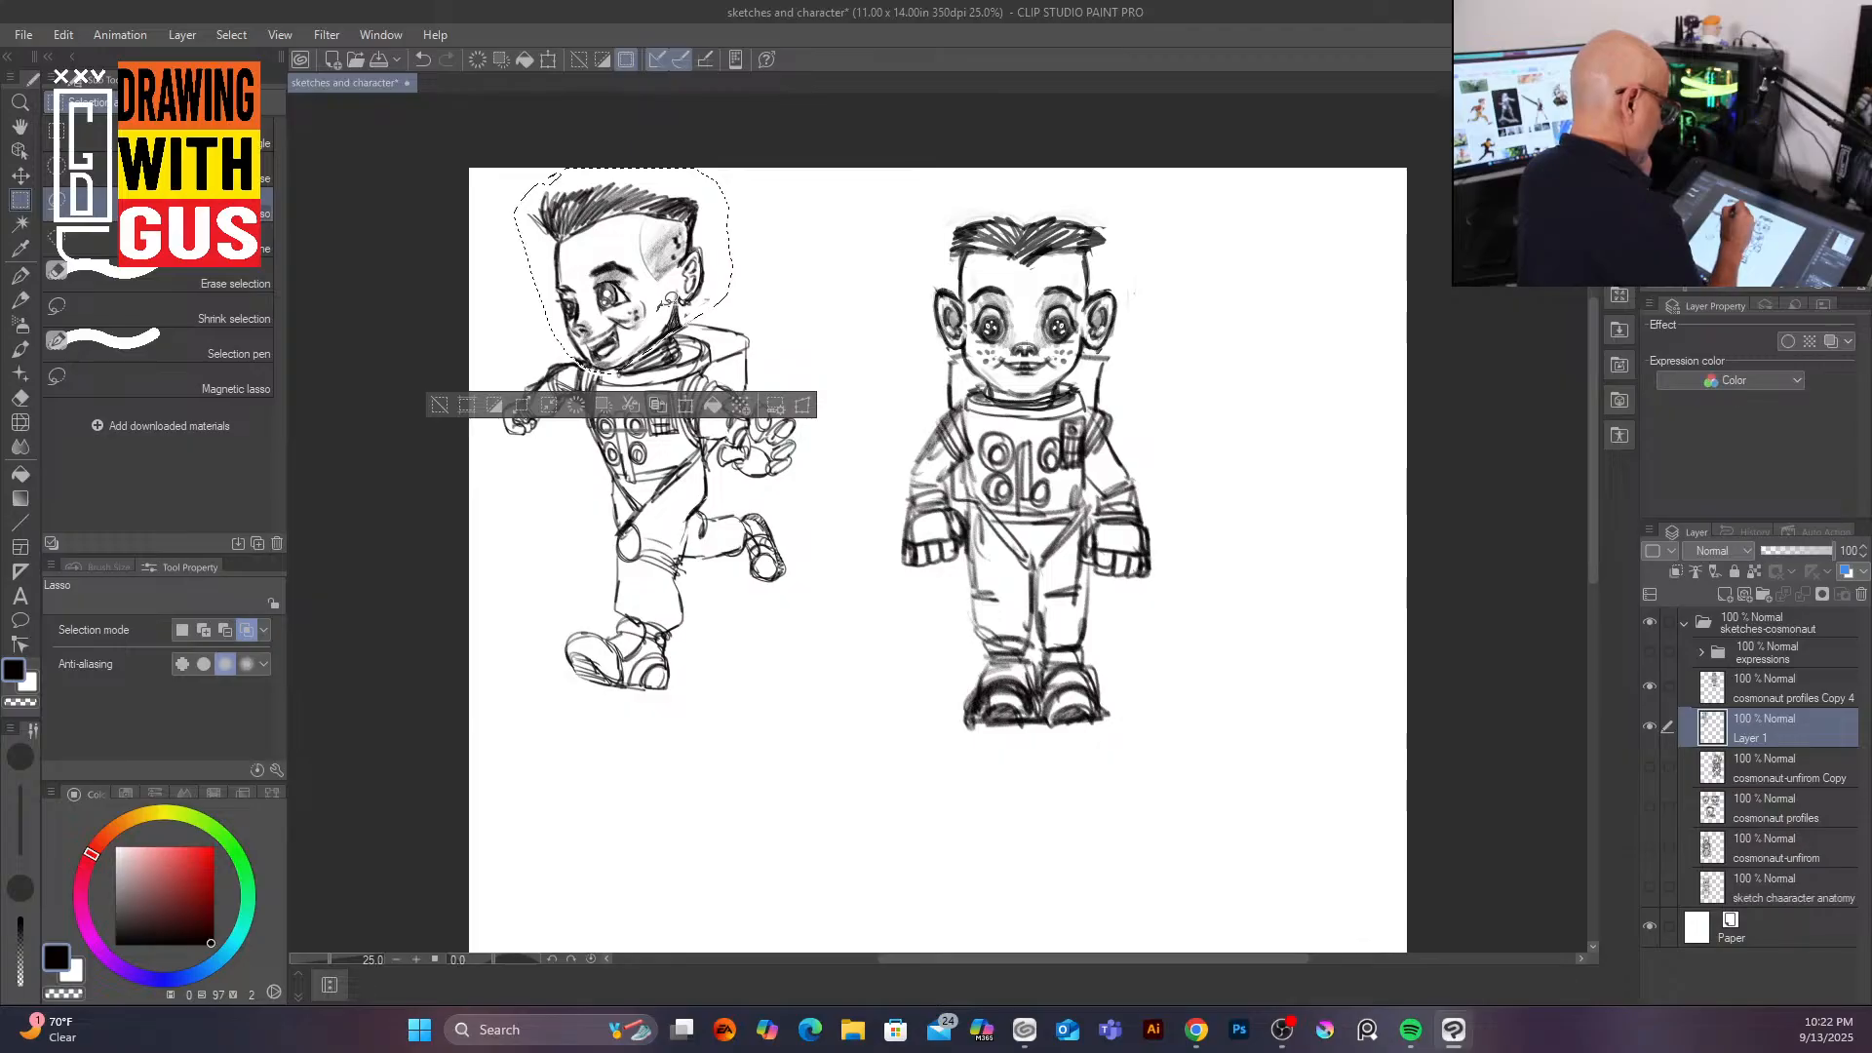
drag(664, 304, 659, 308)
key(ctrl+d)
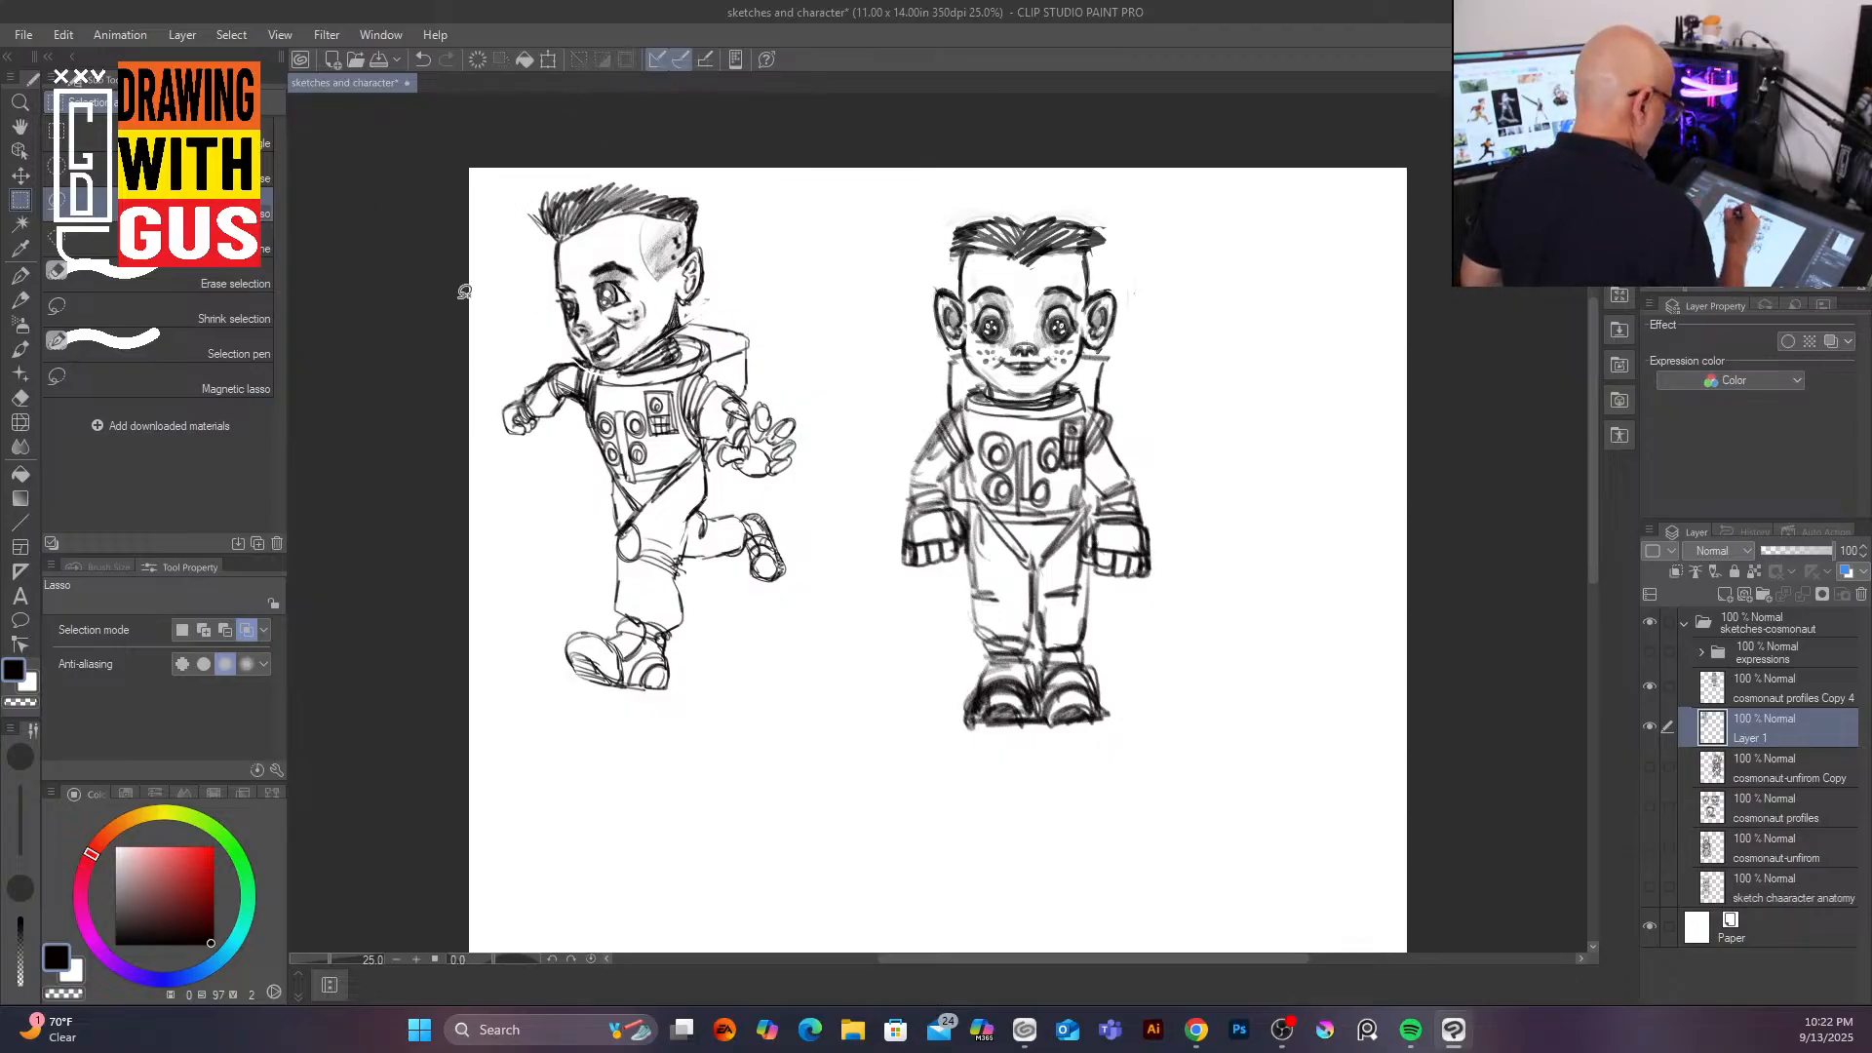
Step: Redraw the running character's neck and collar lines with the pencil
click(22, 301)
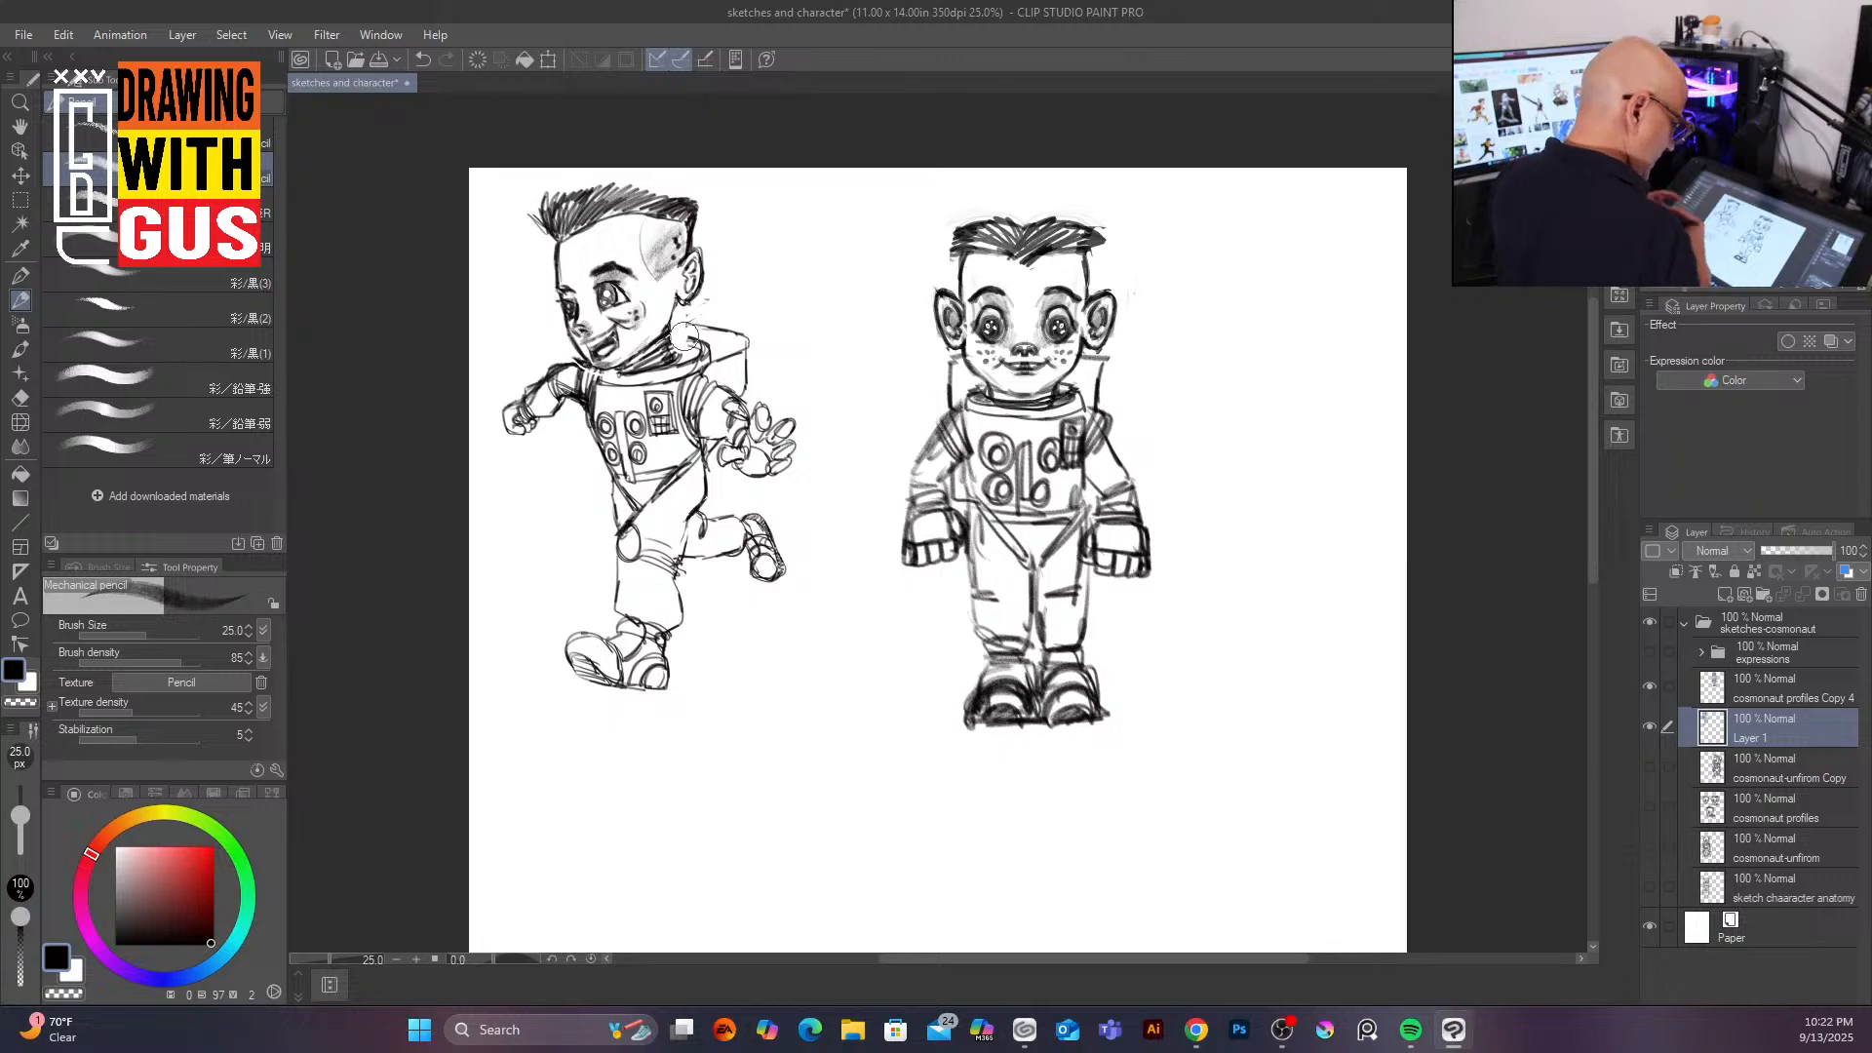
drag(677, 293, 669, 329)
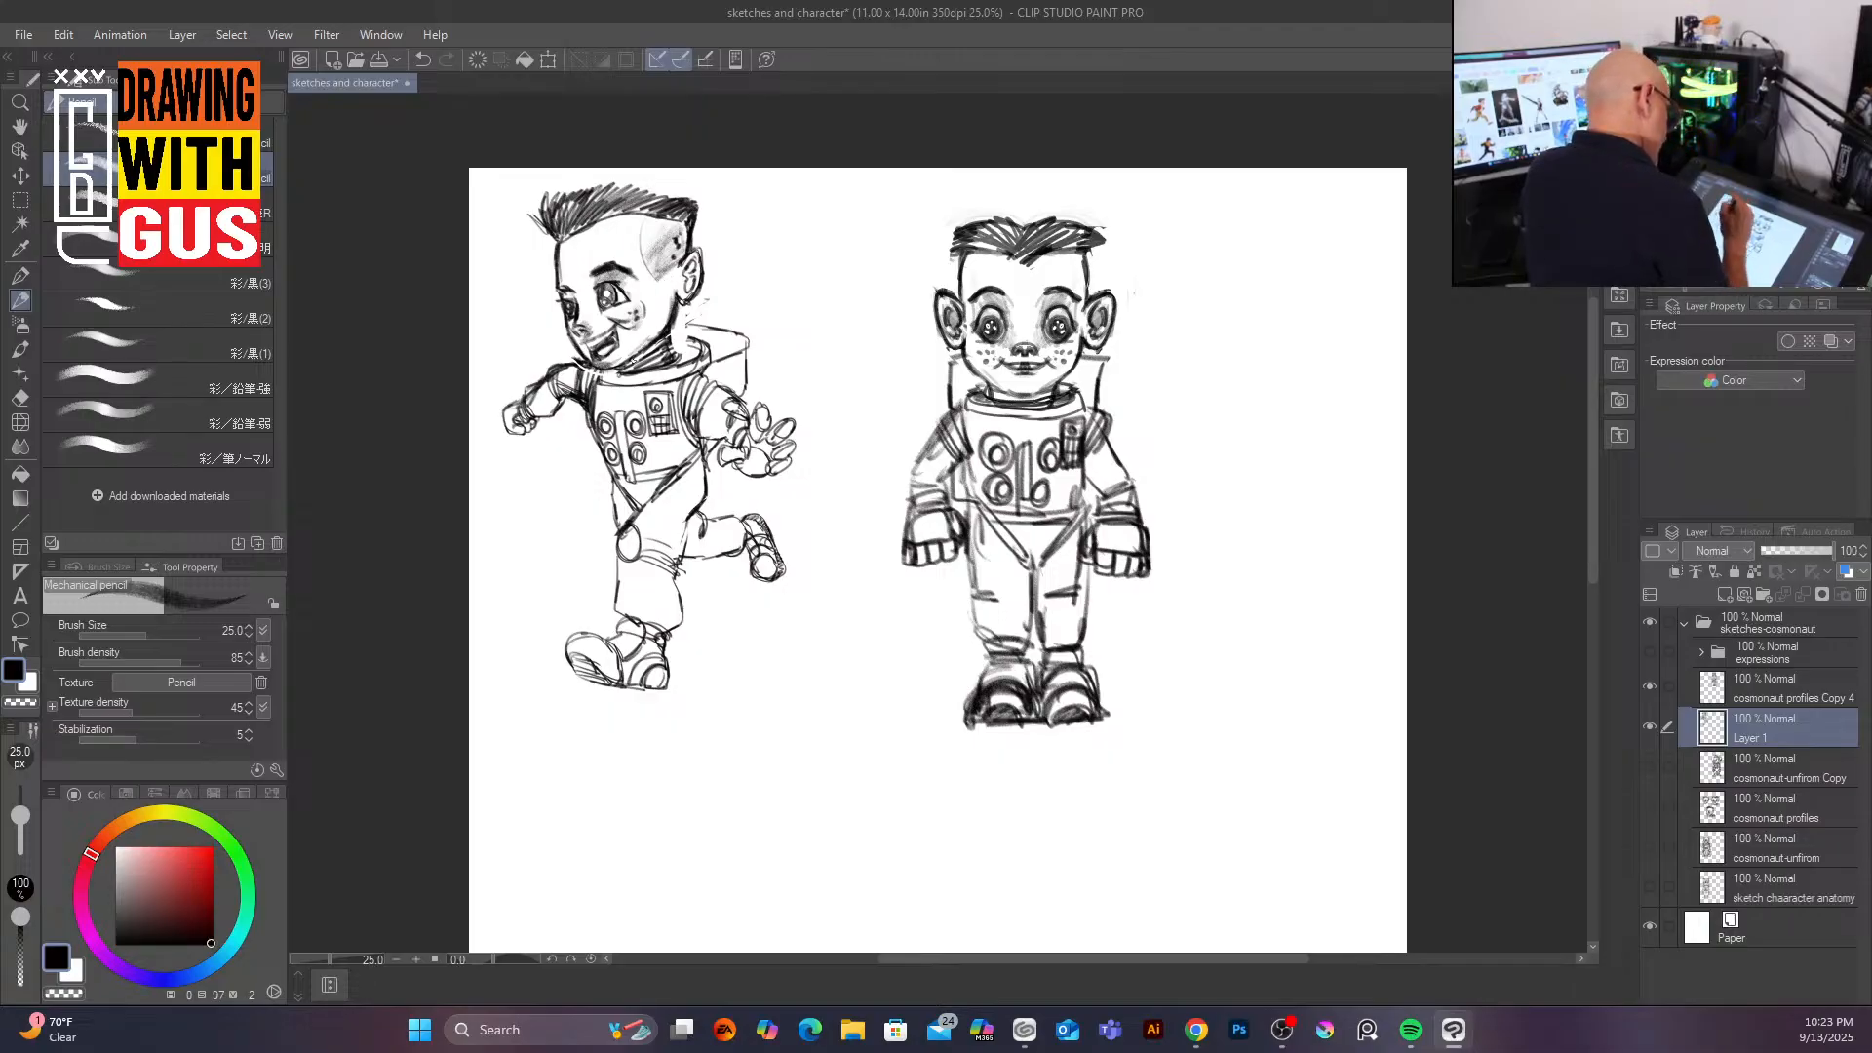
mouse_move(685, 351)
mouse_down()
mouse_move(710, 309)
mouse_move(746, 328)
mouse_move(747, 408)
mouse_move(701, 454)
mouse_up()
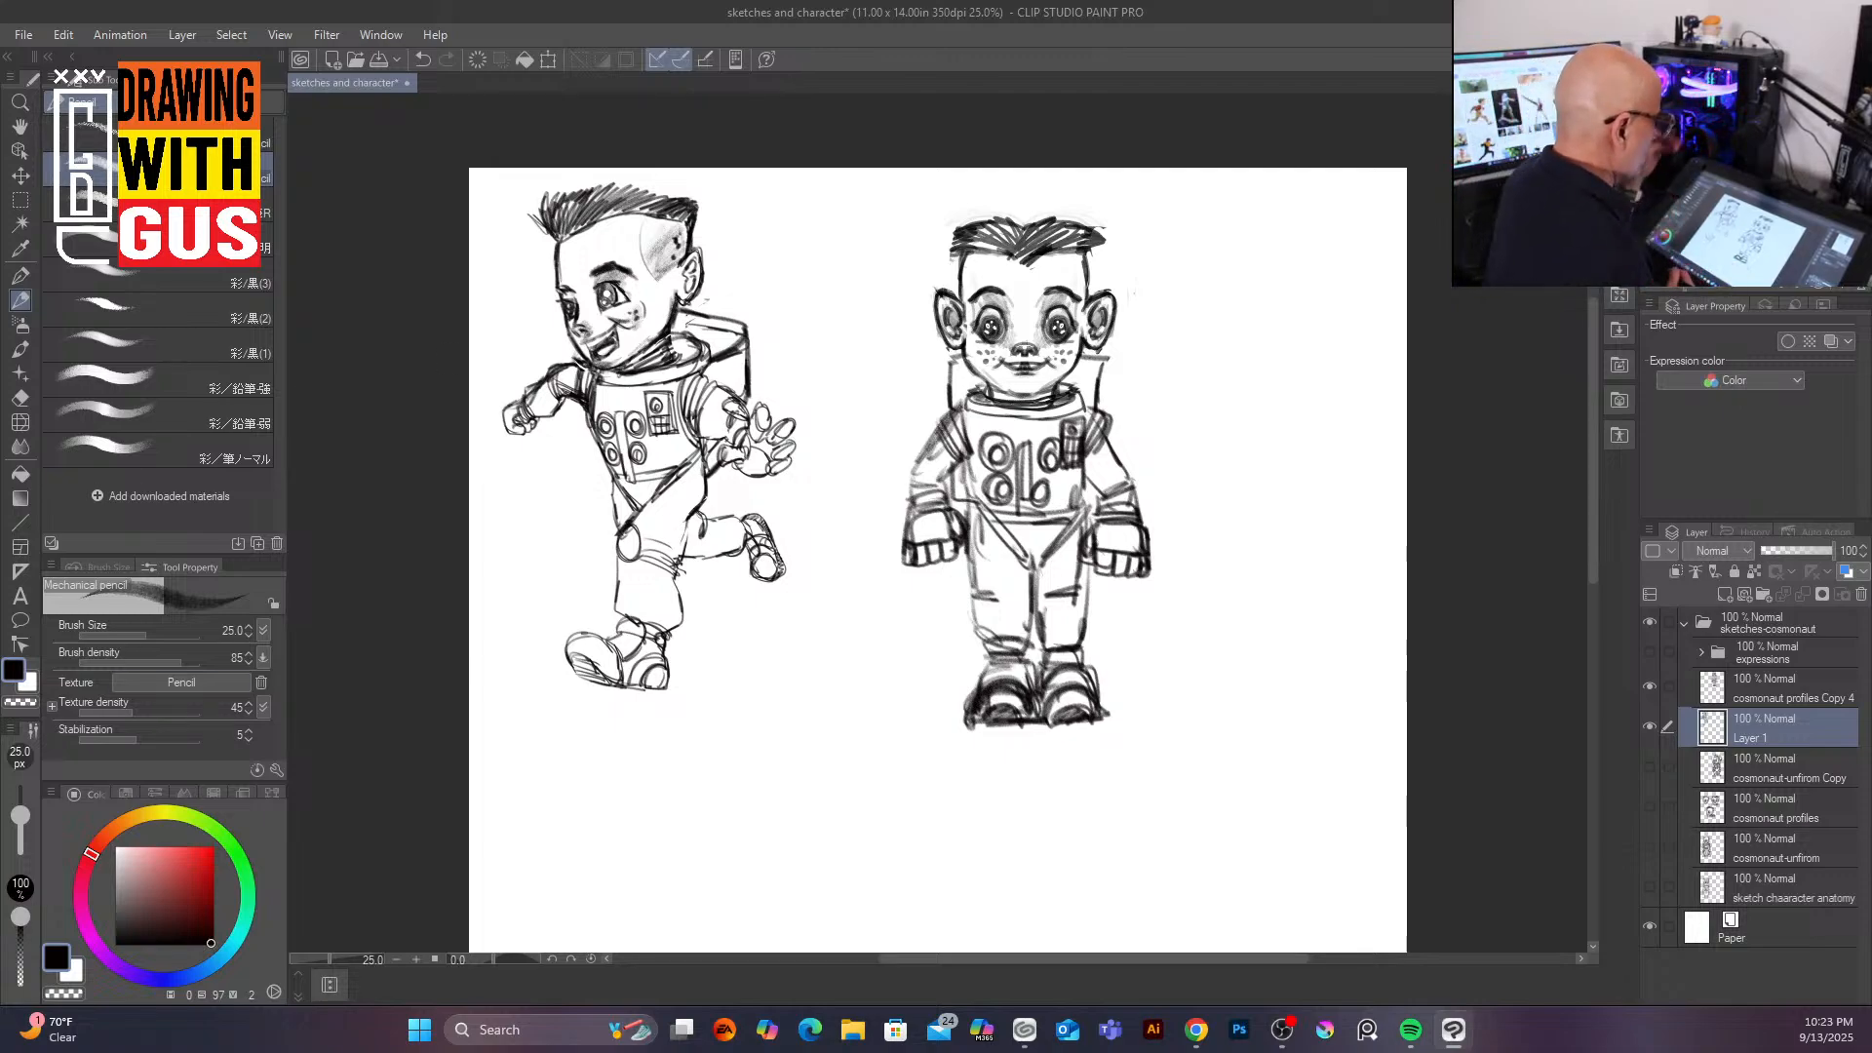
Step: Temporarily show the cosmonaut profiles layer and lasso its side-view head sketch below the figures
mouse_move(1590, 563)
mouse_down()
mouse_move(1572, 704)
mouse_move(1555, 561)
mouse_up()
scroll(1553, 661, up, 4)
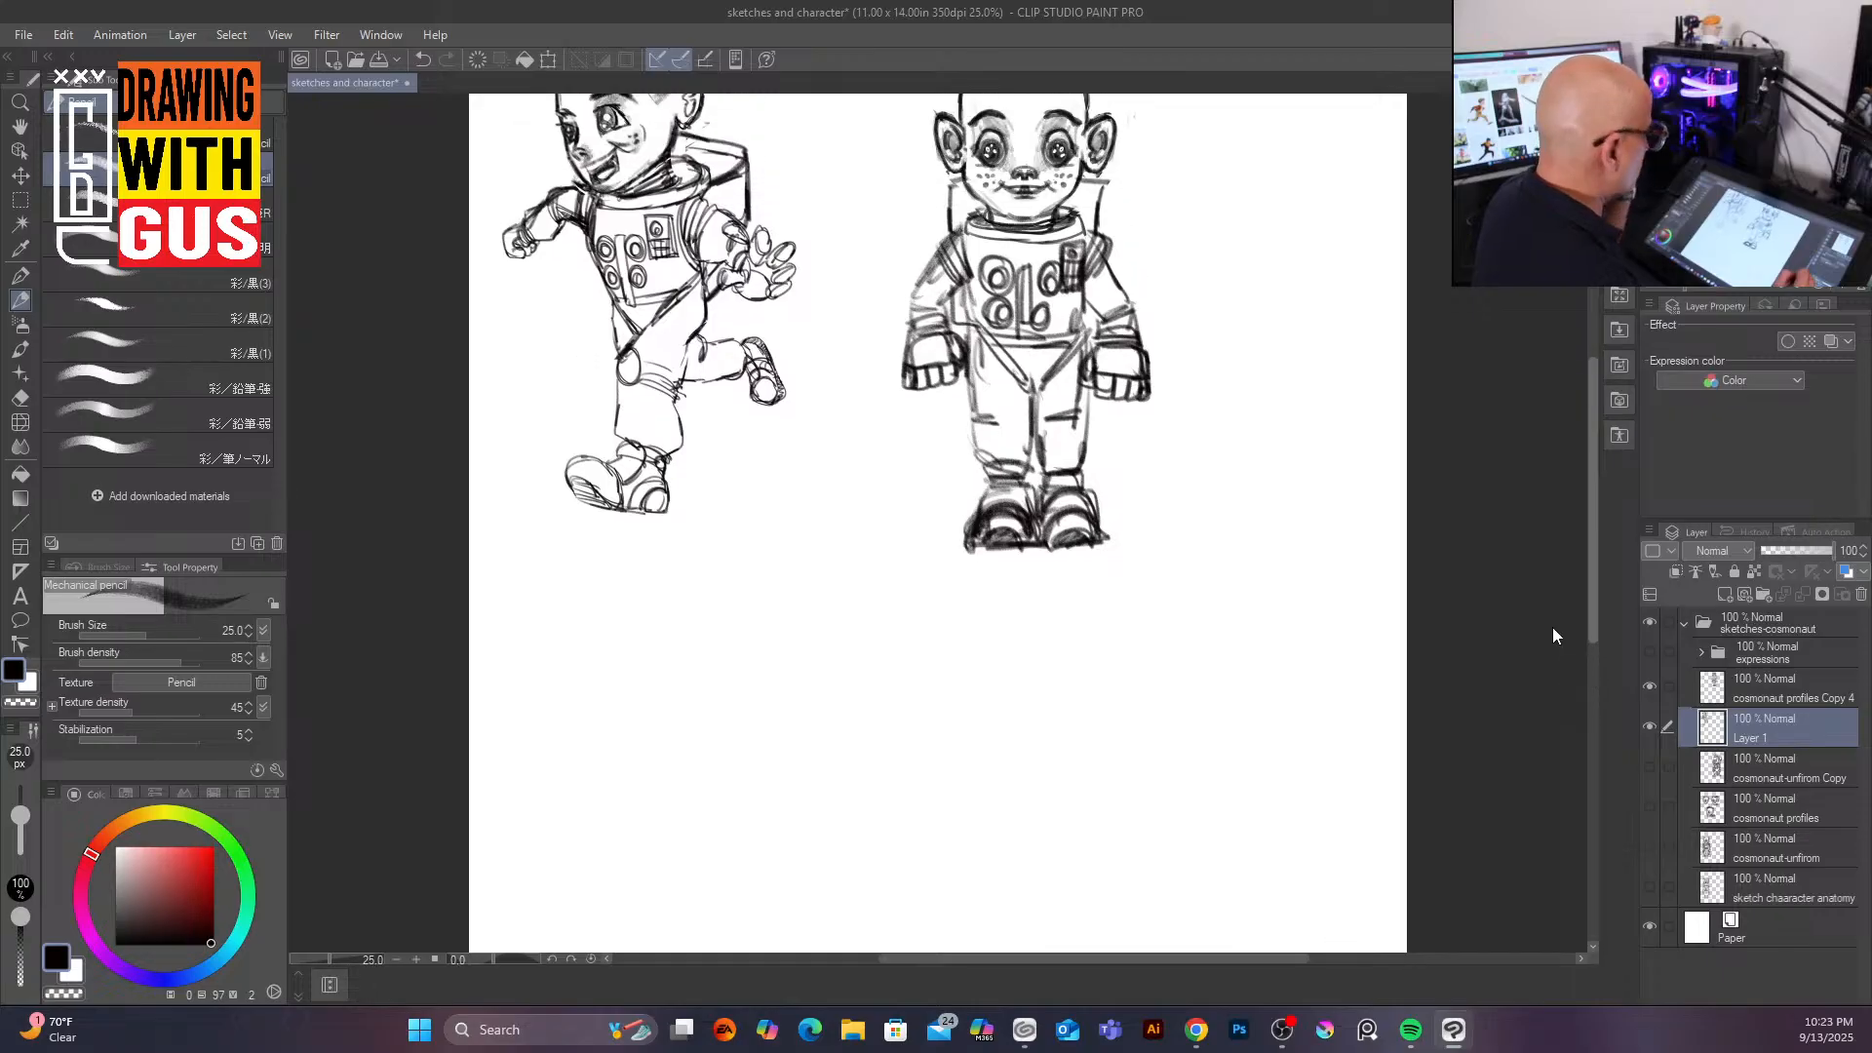
scroll(1552, 599, down, 4)
scroll(1548, 663, down, 2)
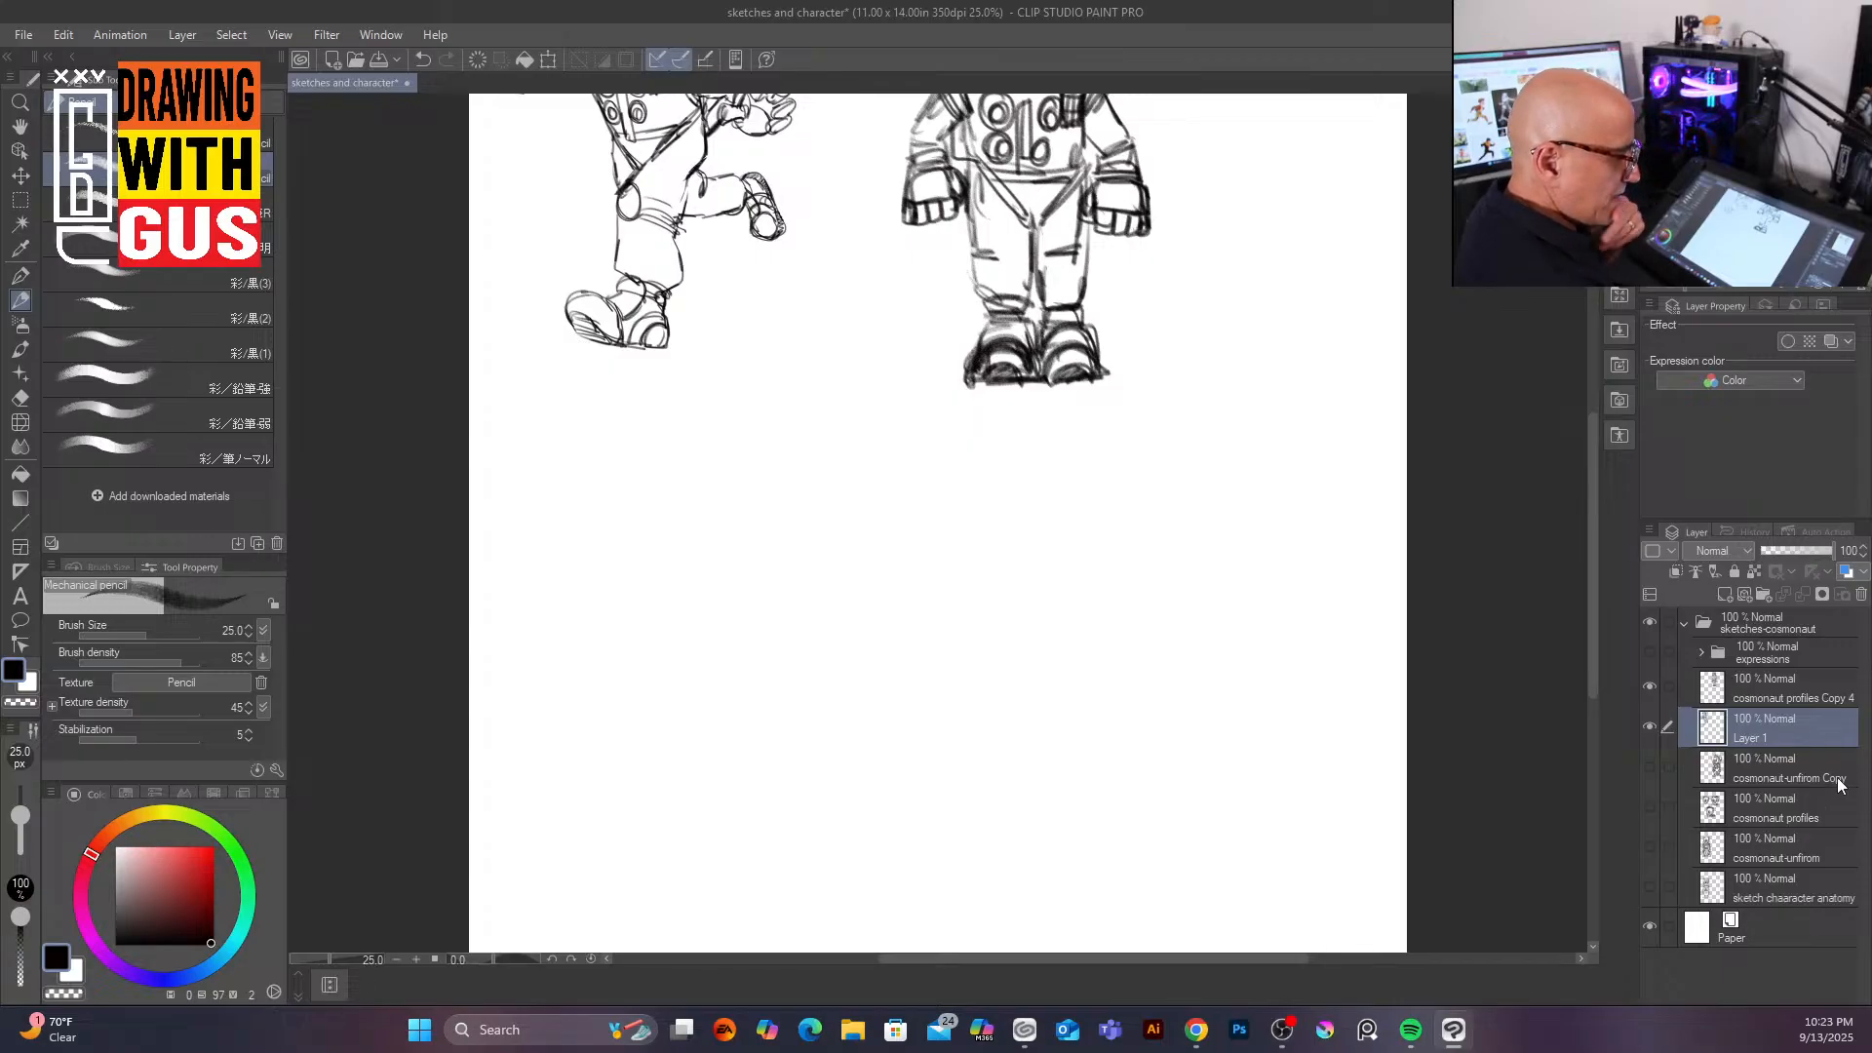
click(1809, 807)
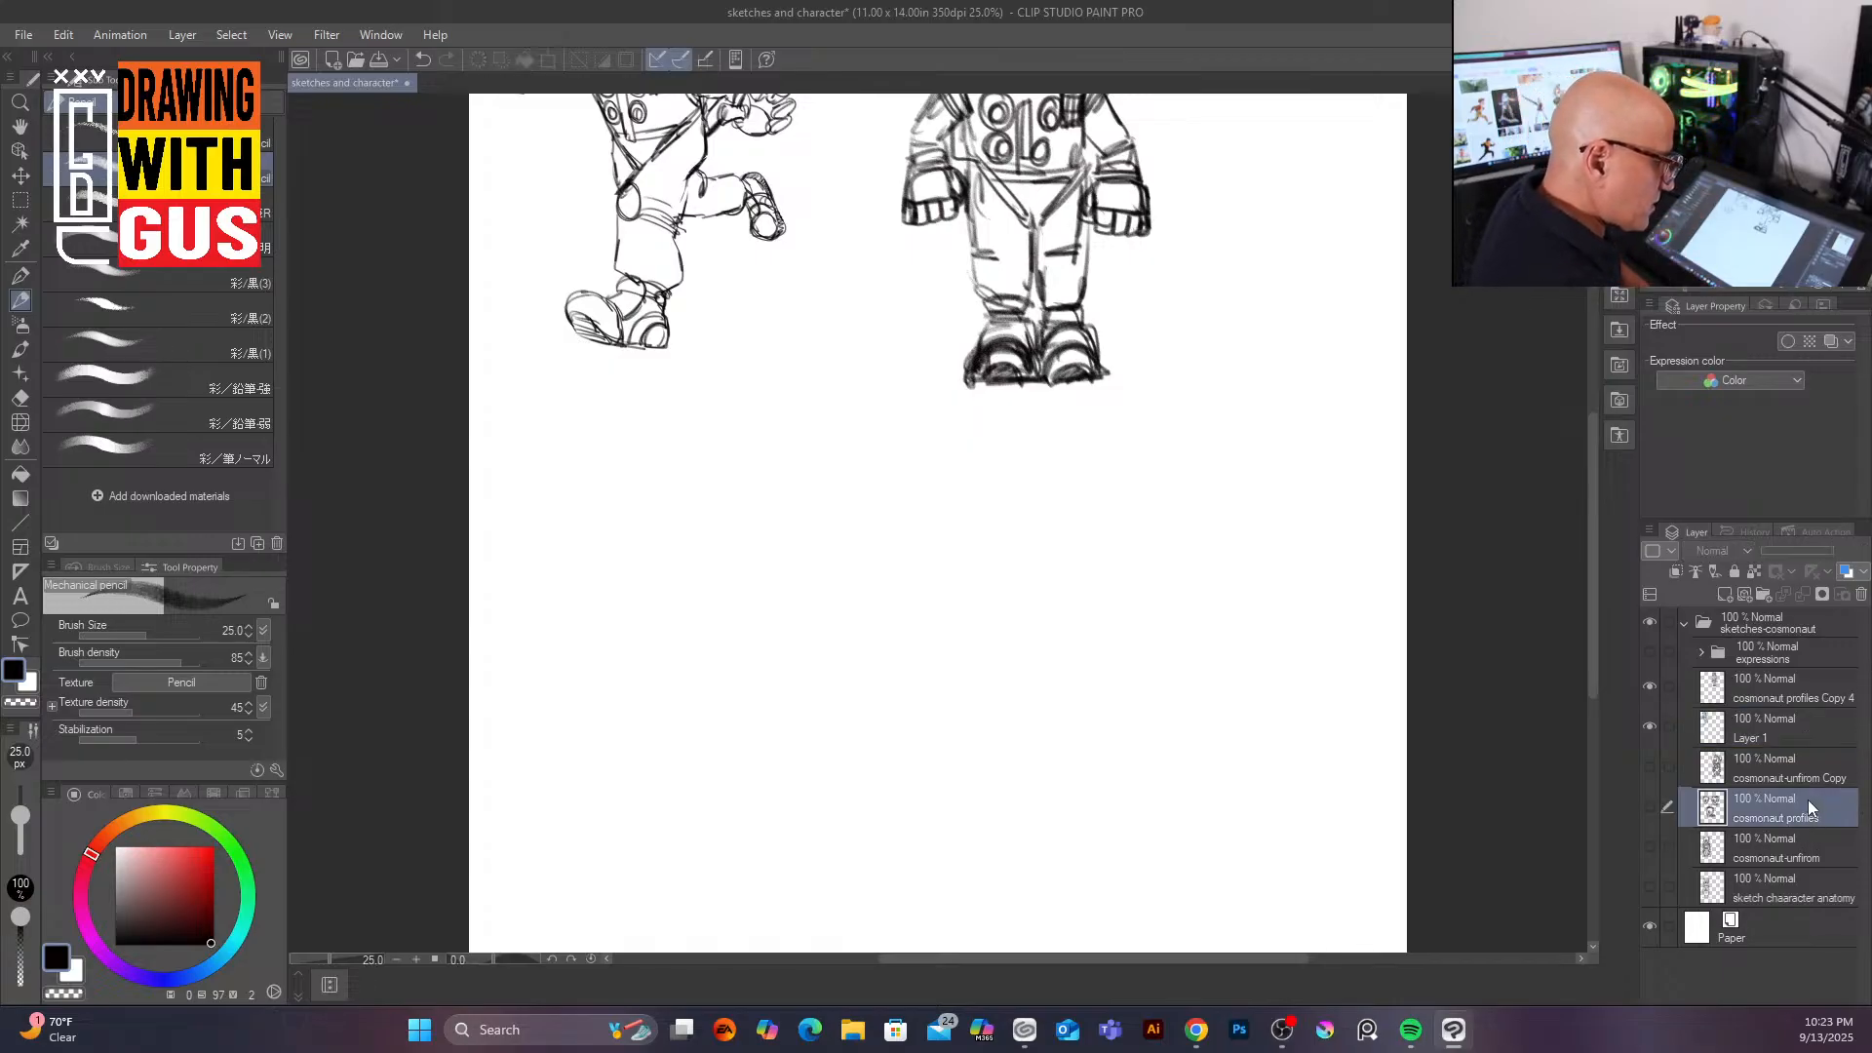
click(1650, 807)
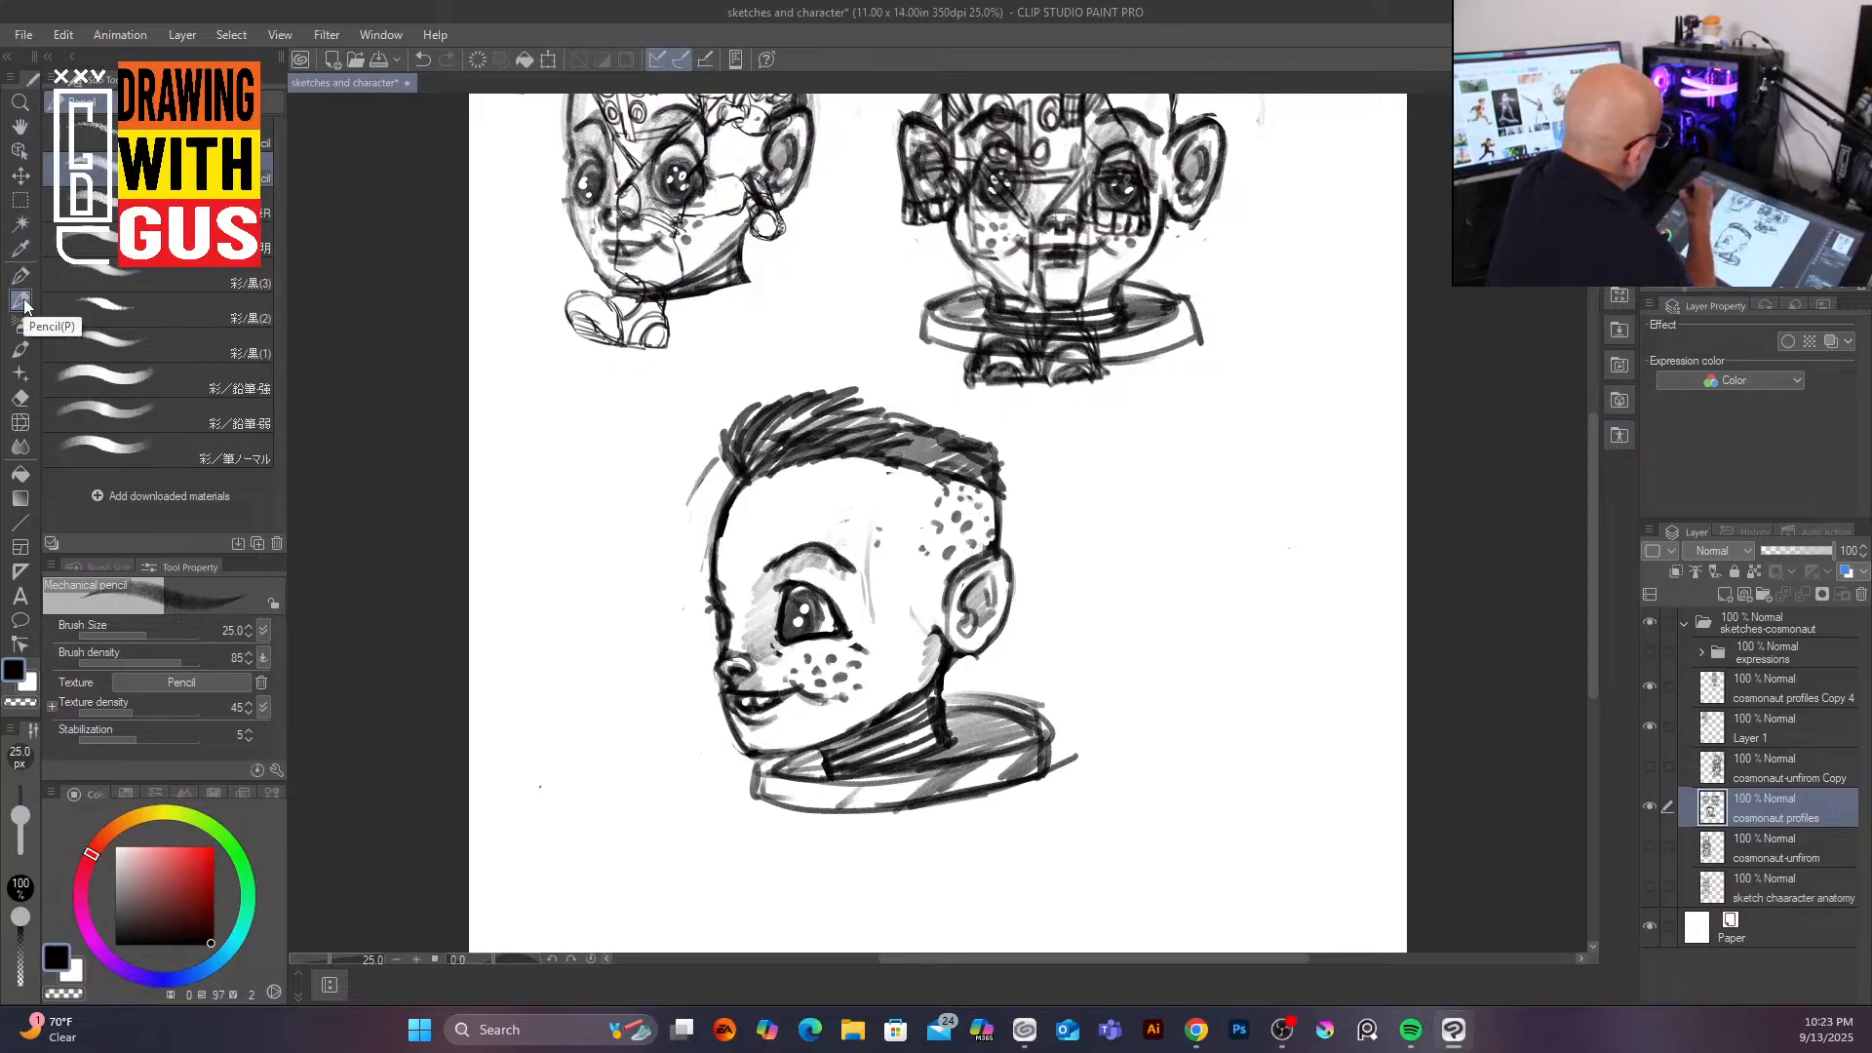
click(20, 200)
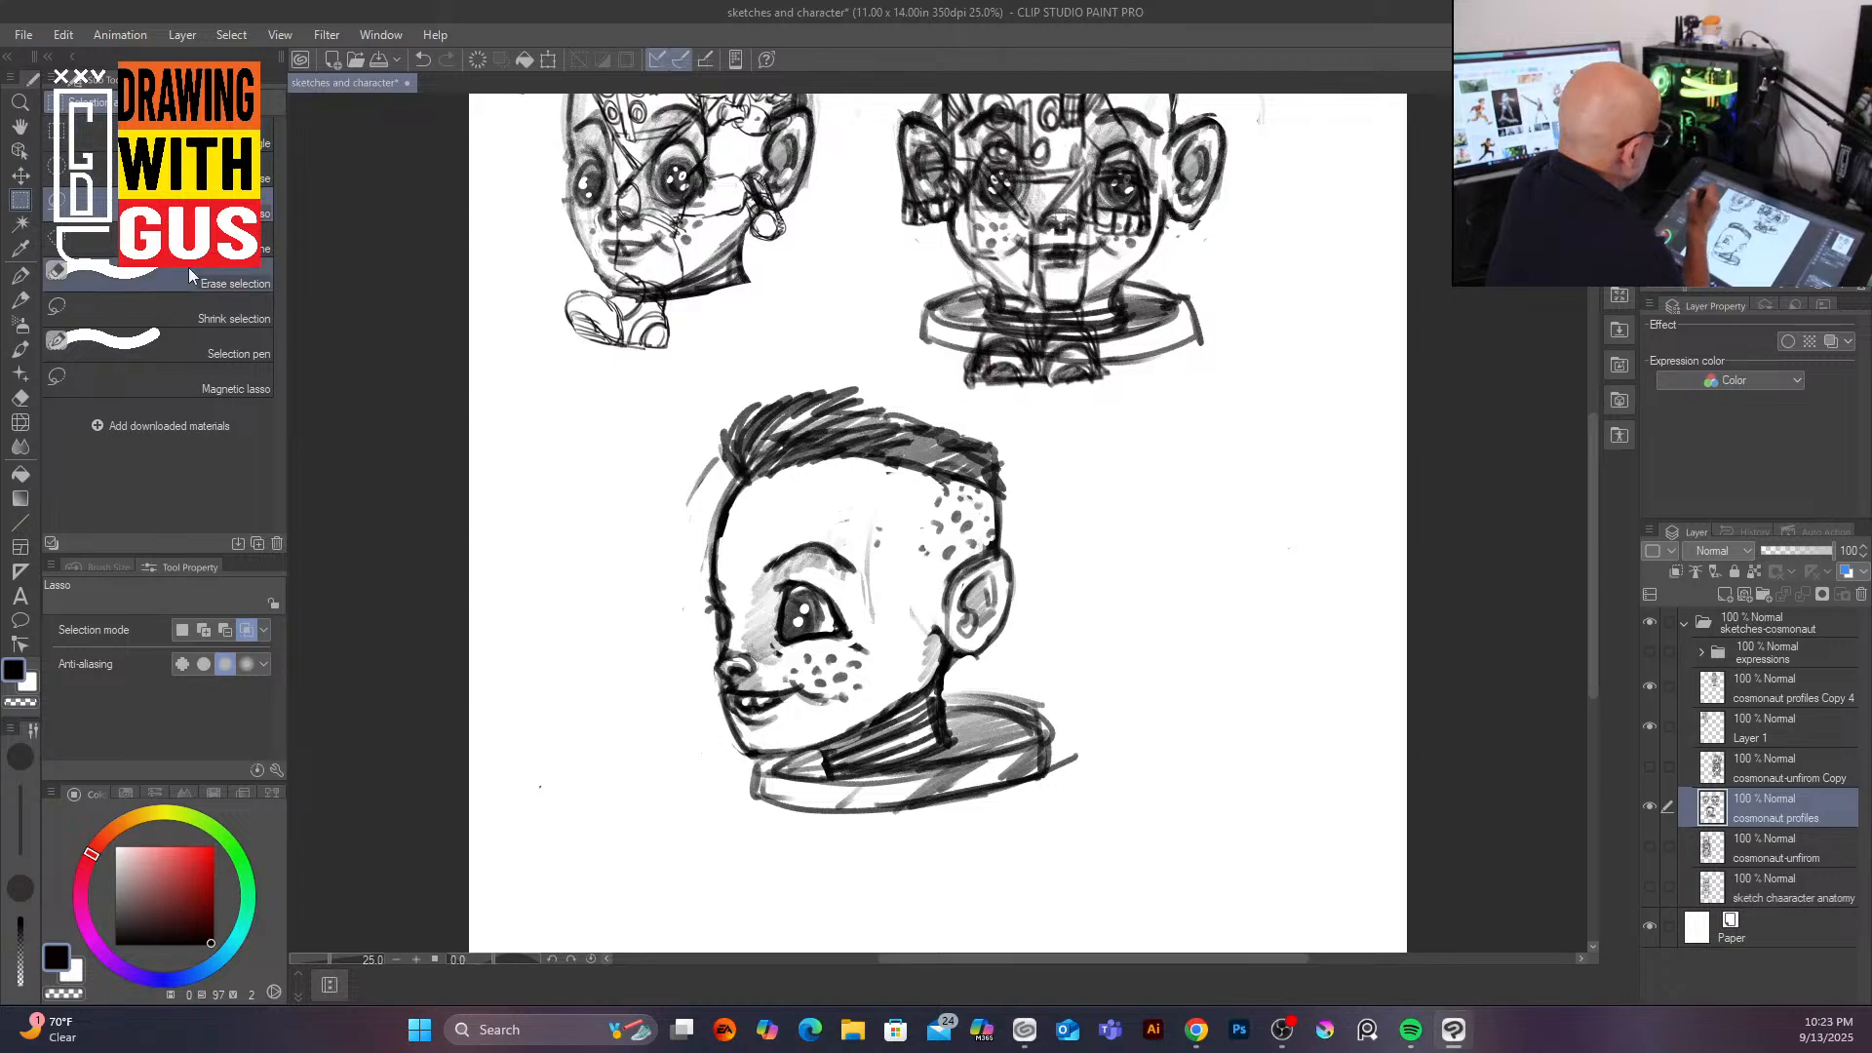
mouse_move(790, 349)
mouse_down()
mouse_move(902, 861)
mouse_move(1167, 696)
mouse_move(1064, 480)
mouse_move(998, 404)
mouse_move(824, 340)
mouse_up()
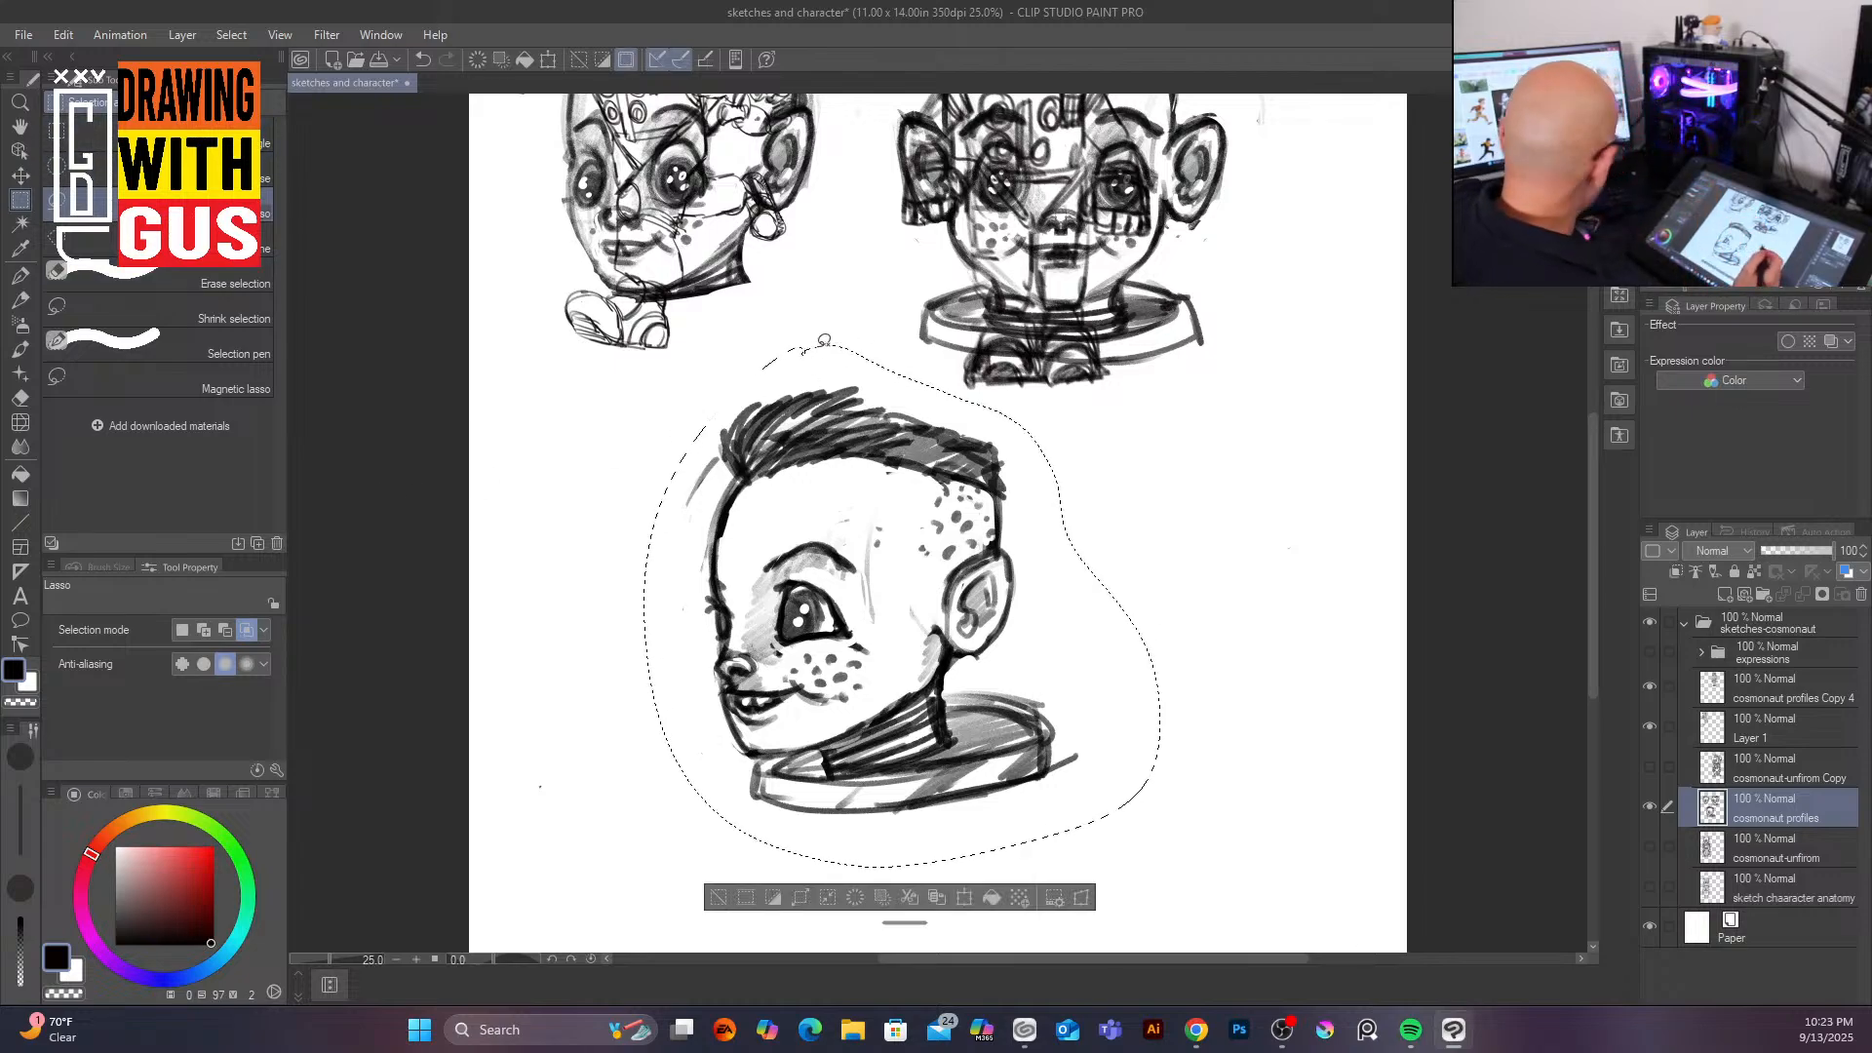
click(1648, 807)
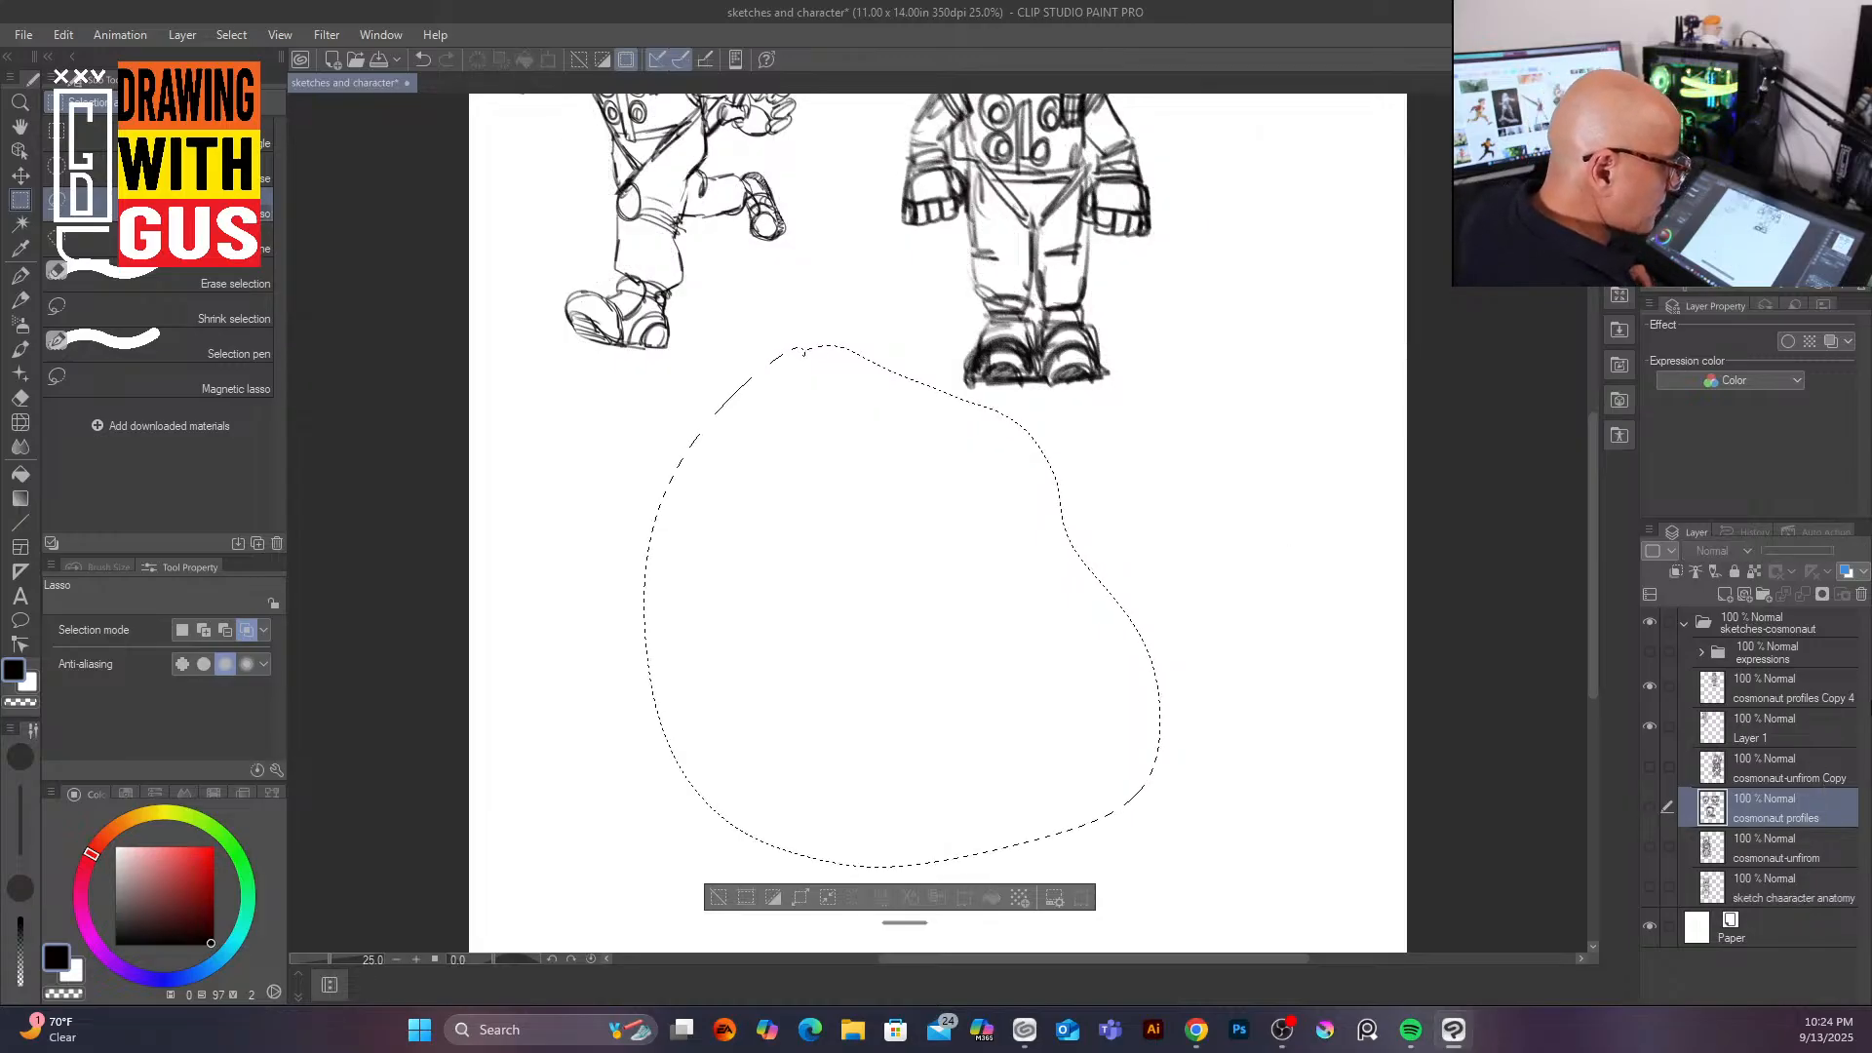
Step: Merge Layer 1 into the cosmonaut profiles Copy 4 layer
click(1800, 695)
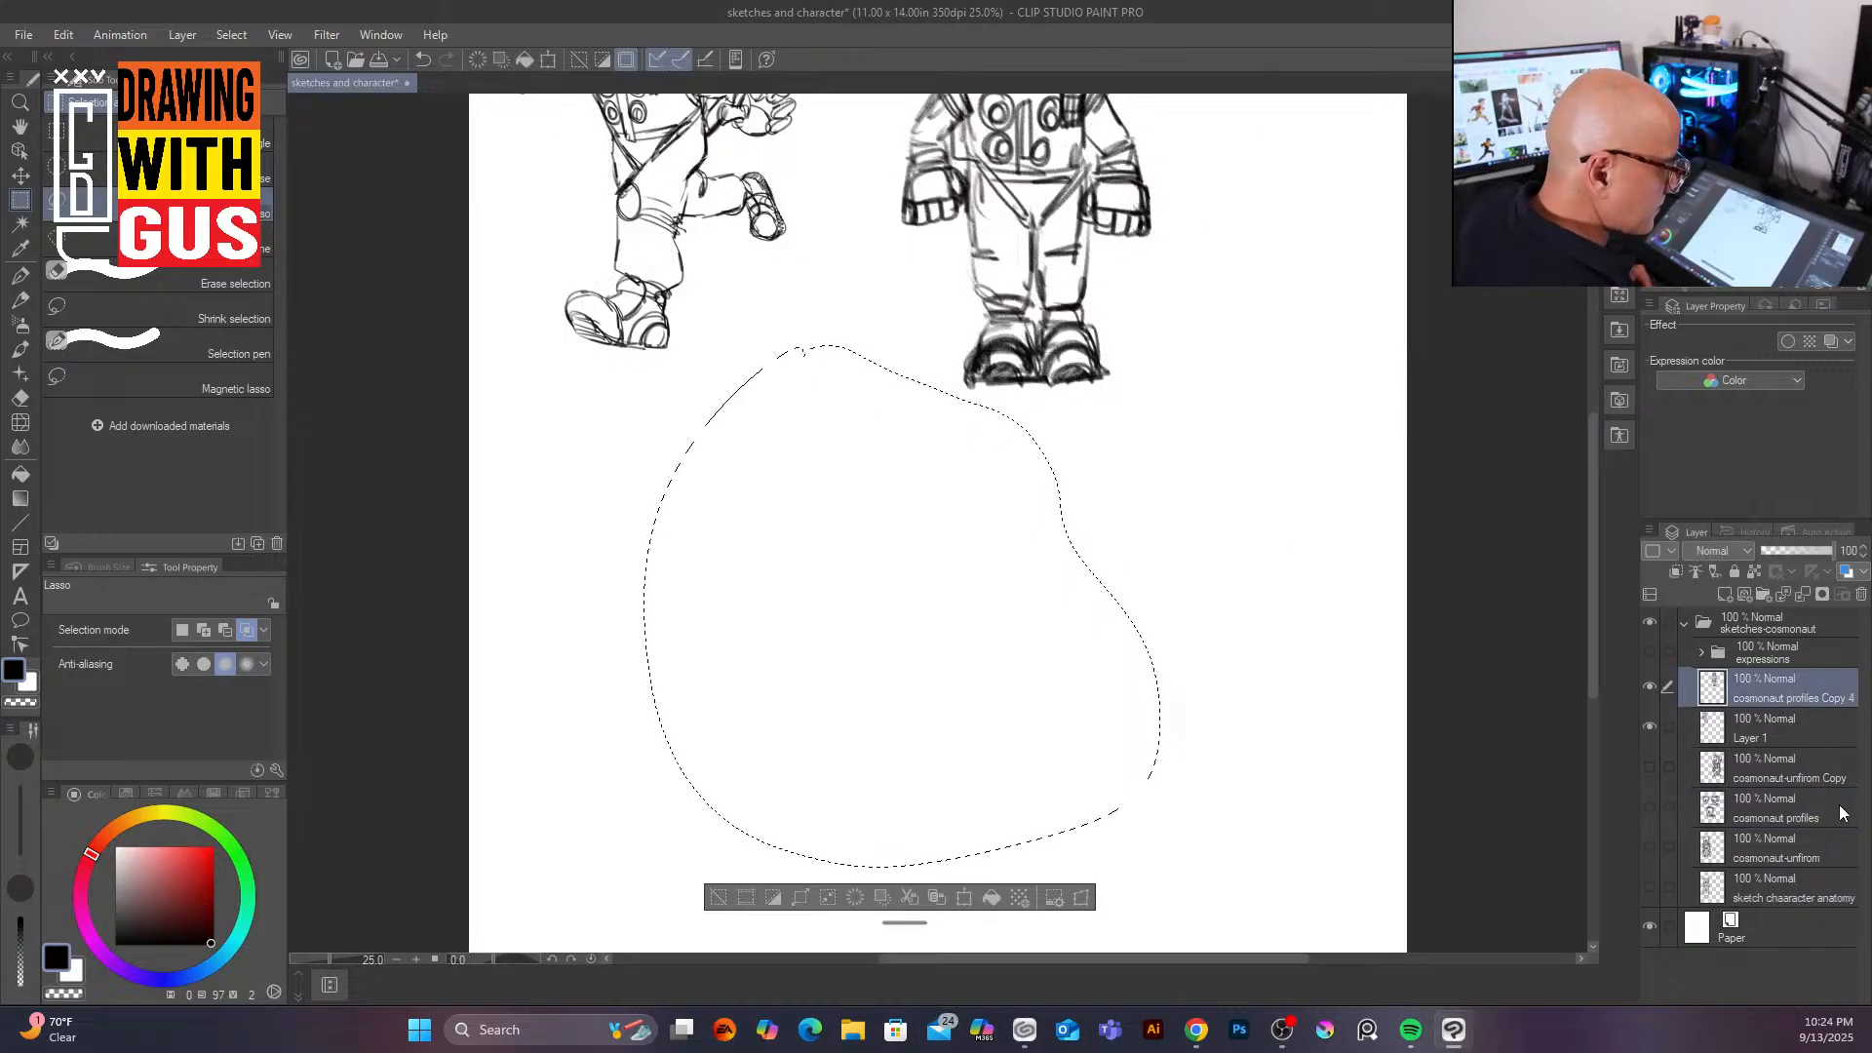
ctrl+click(1791, 724)
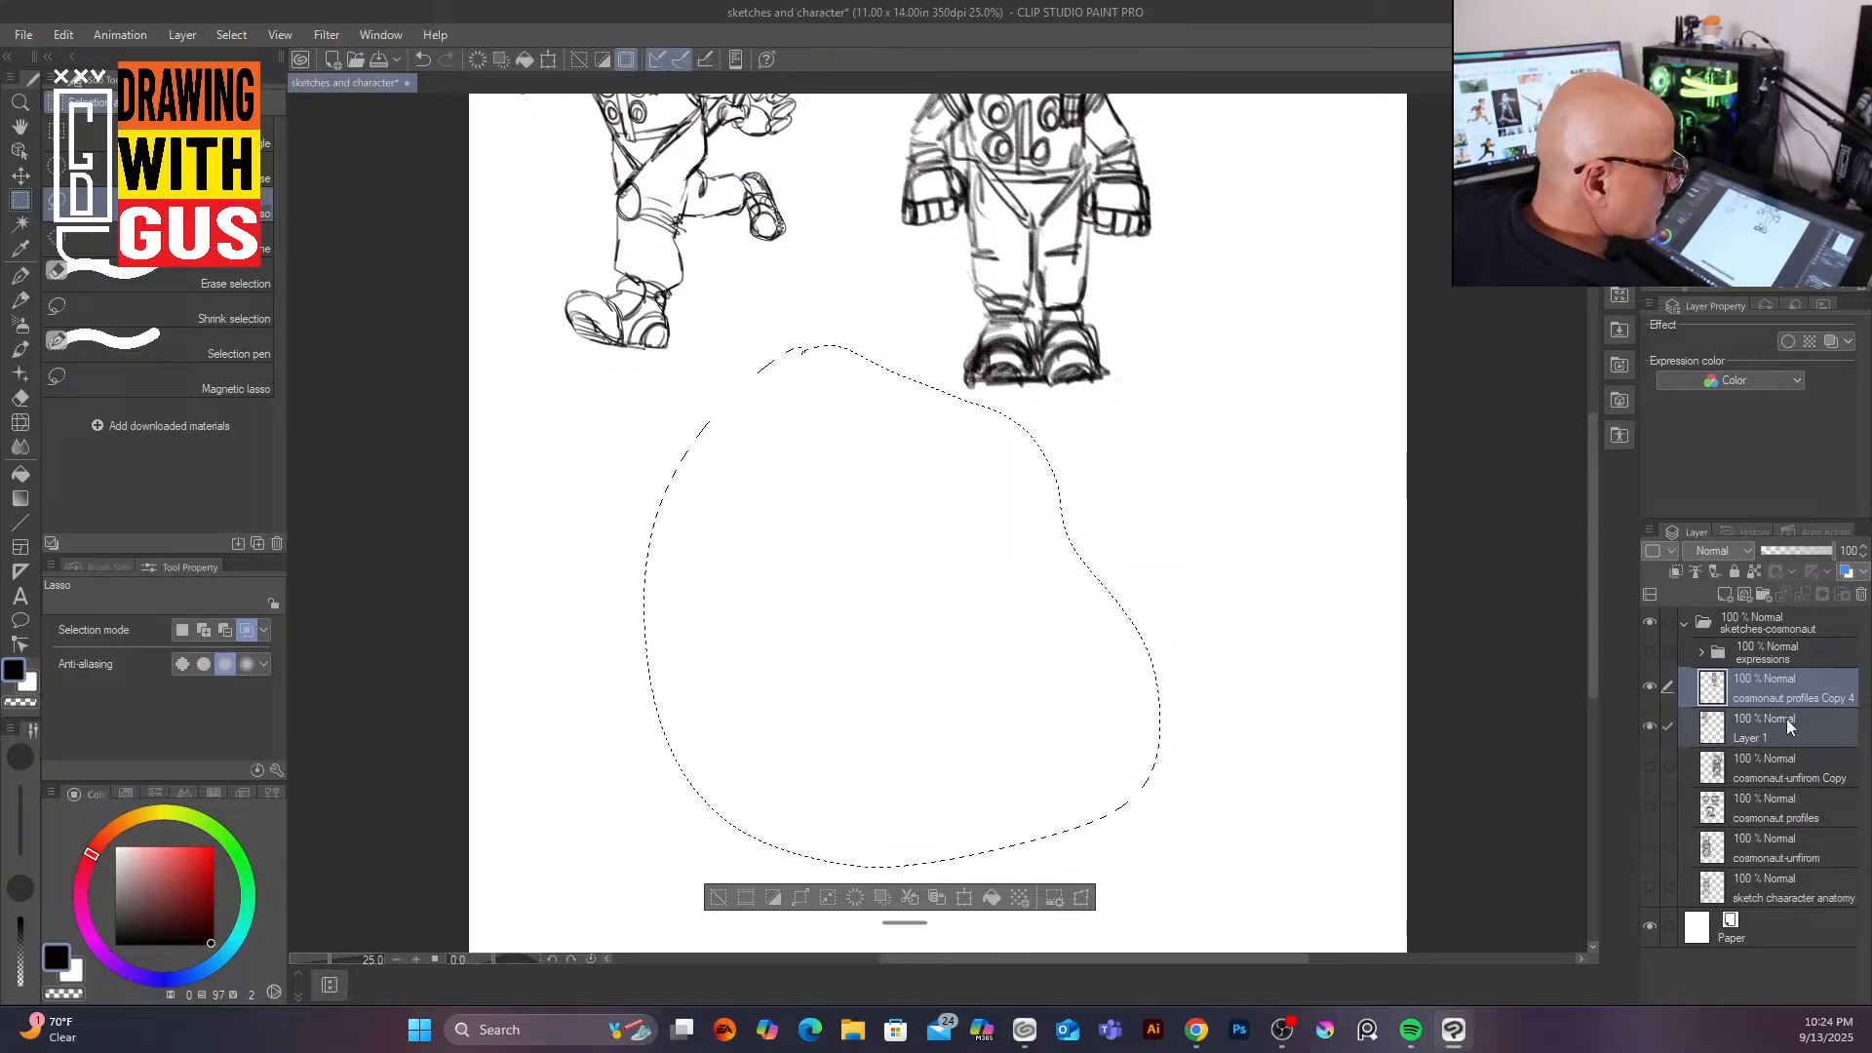
right_click(1777, 728)
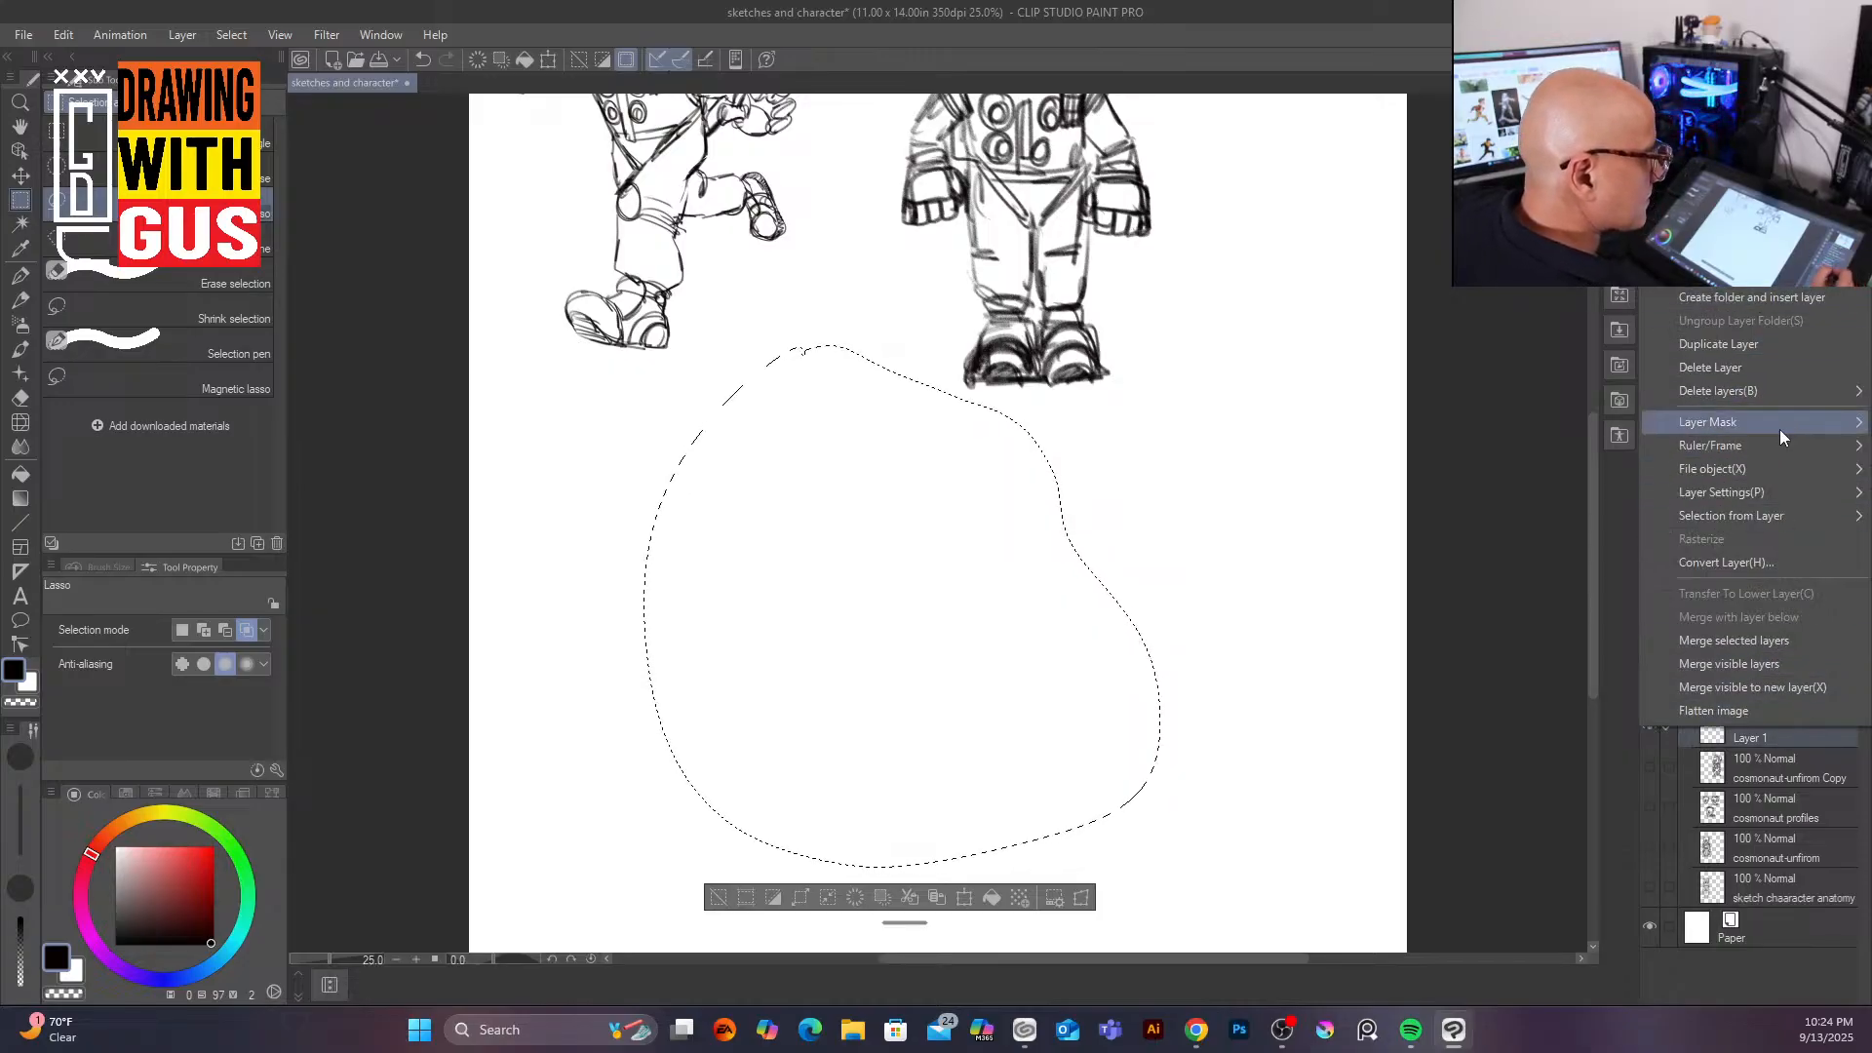
click(1789, 641)
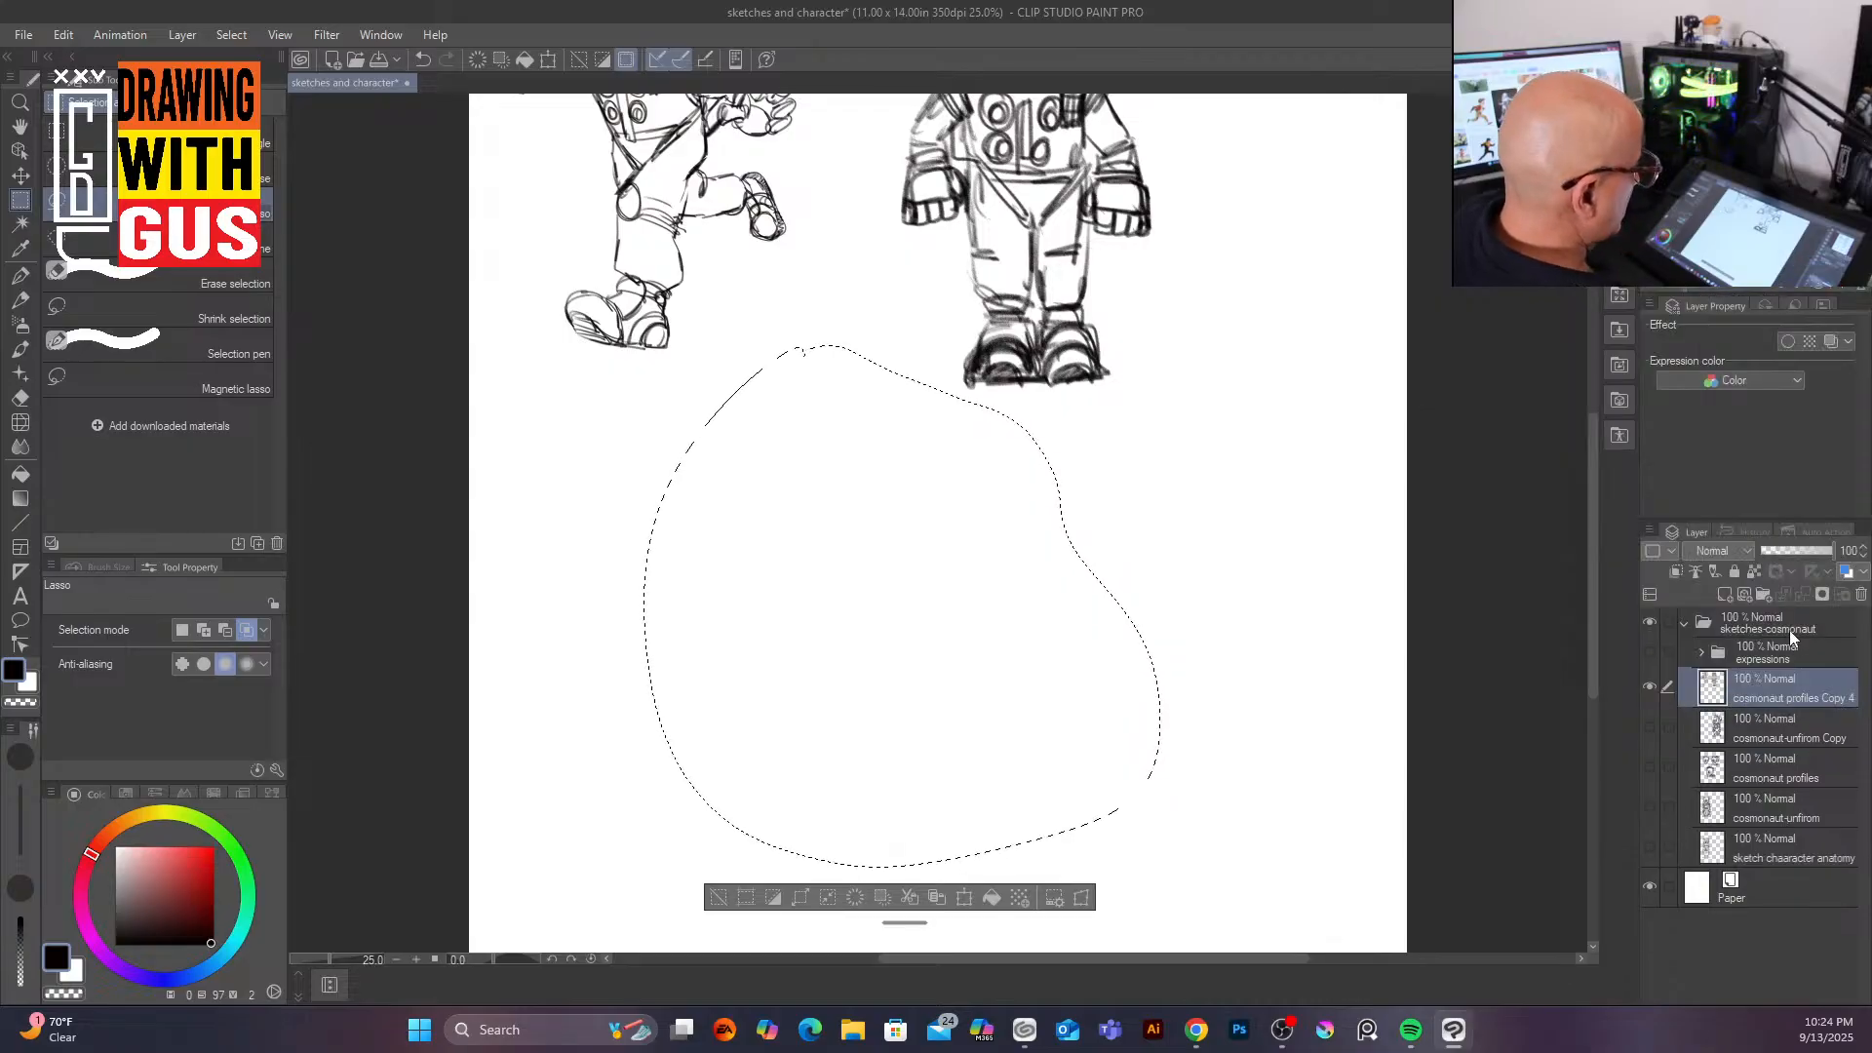
Step: Paste the copied profile head as a new layer and scale it down to about 43% with free transform
key(ctrl+d)
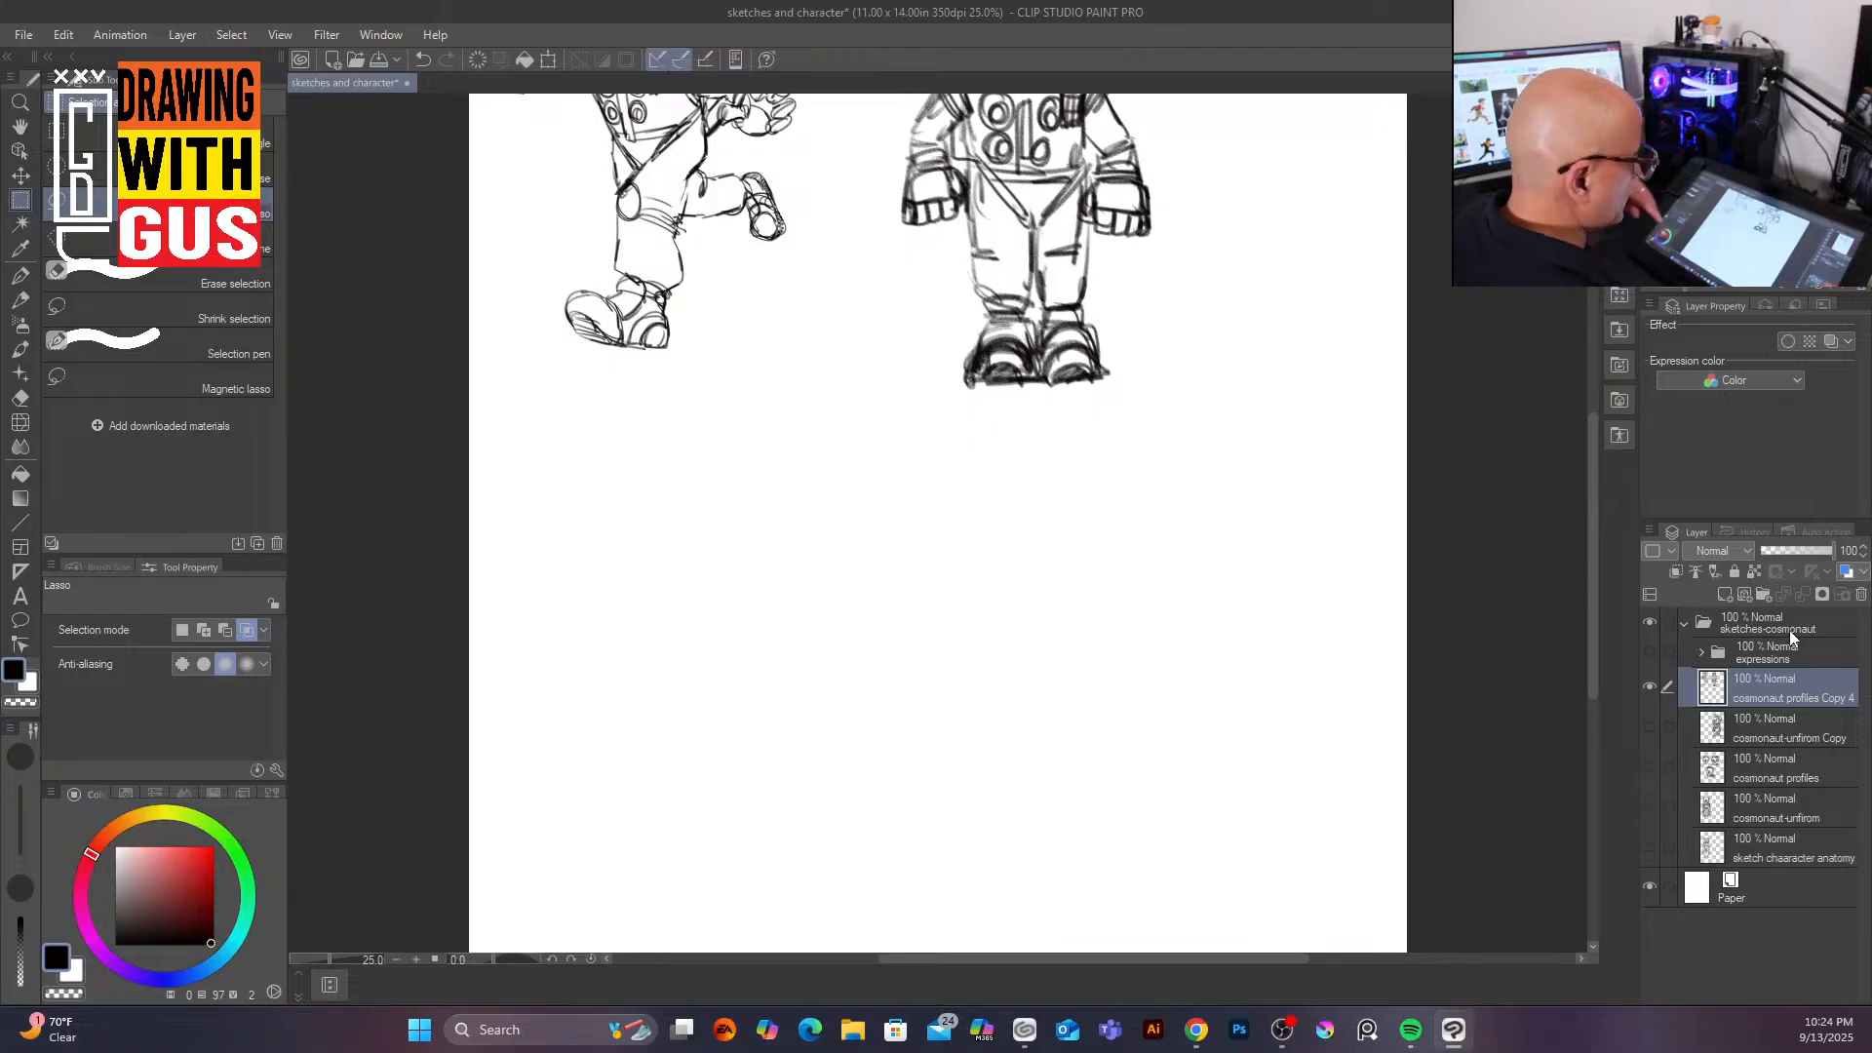
key(ctrl+v)
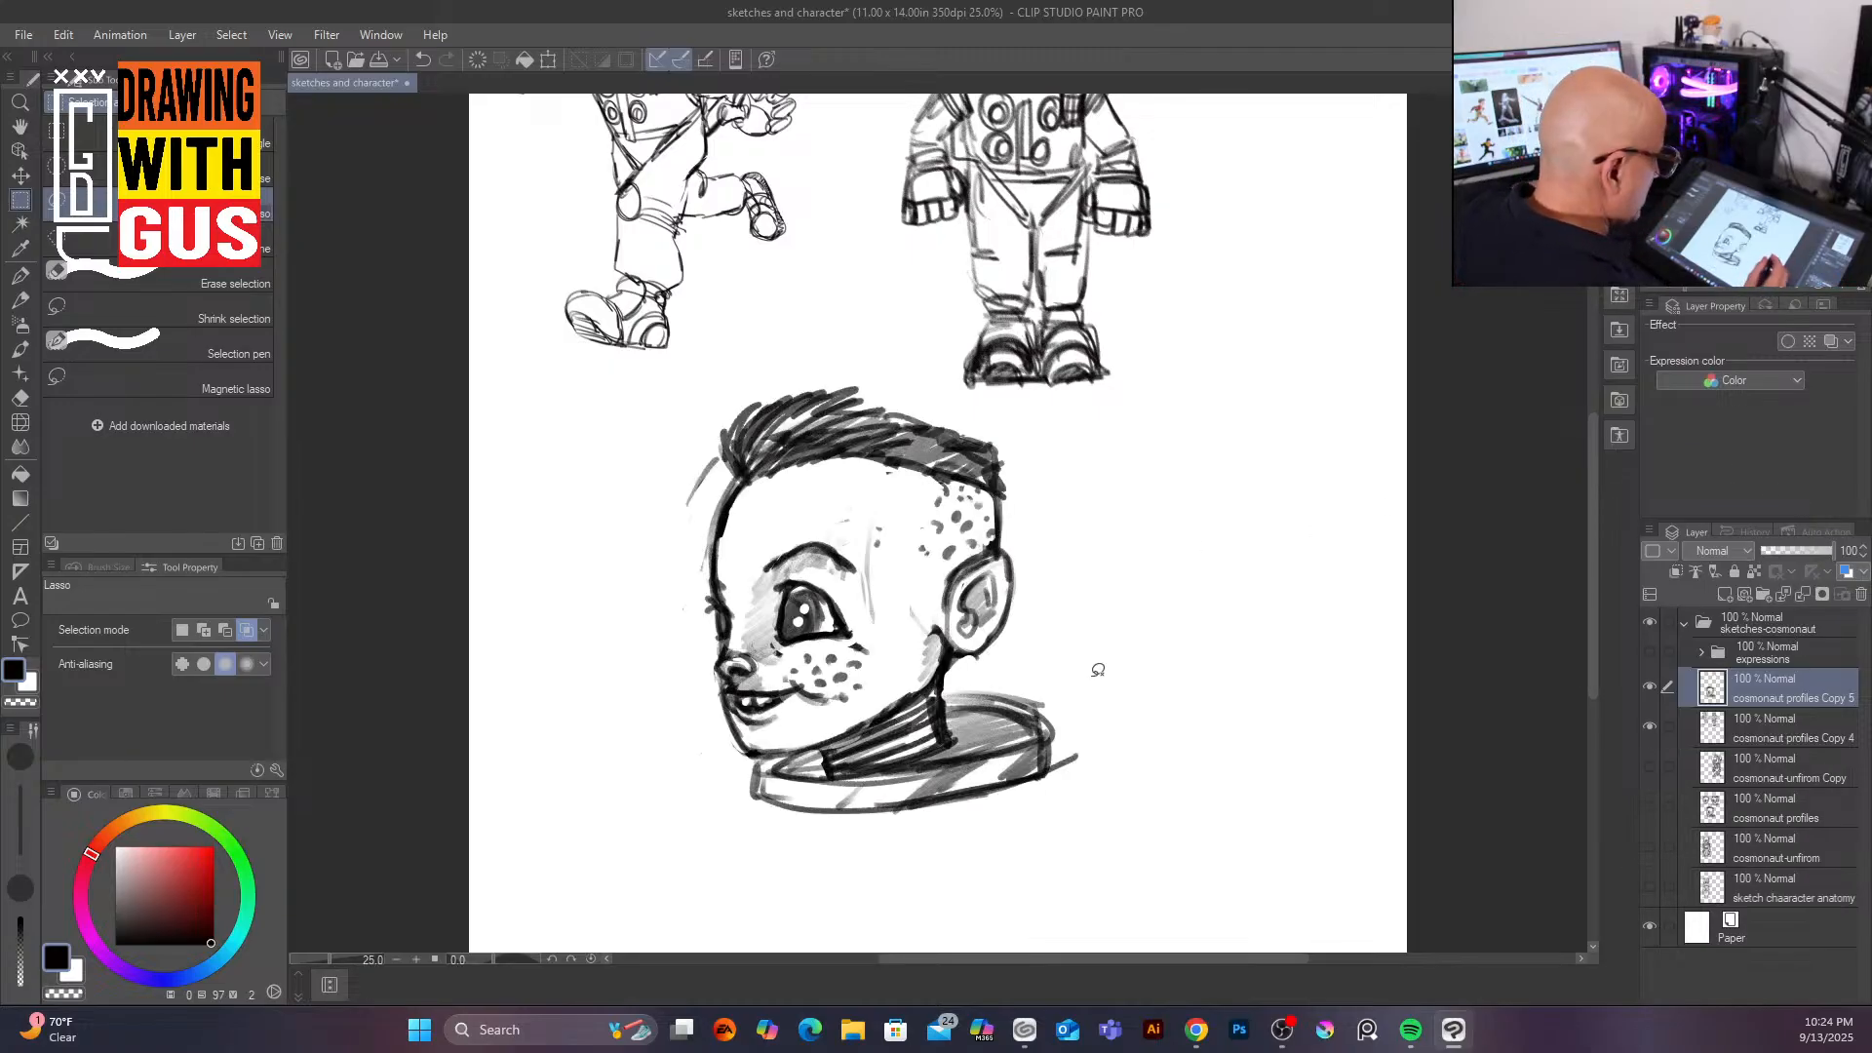
click(548, 58)
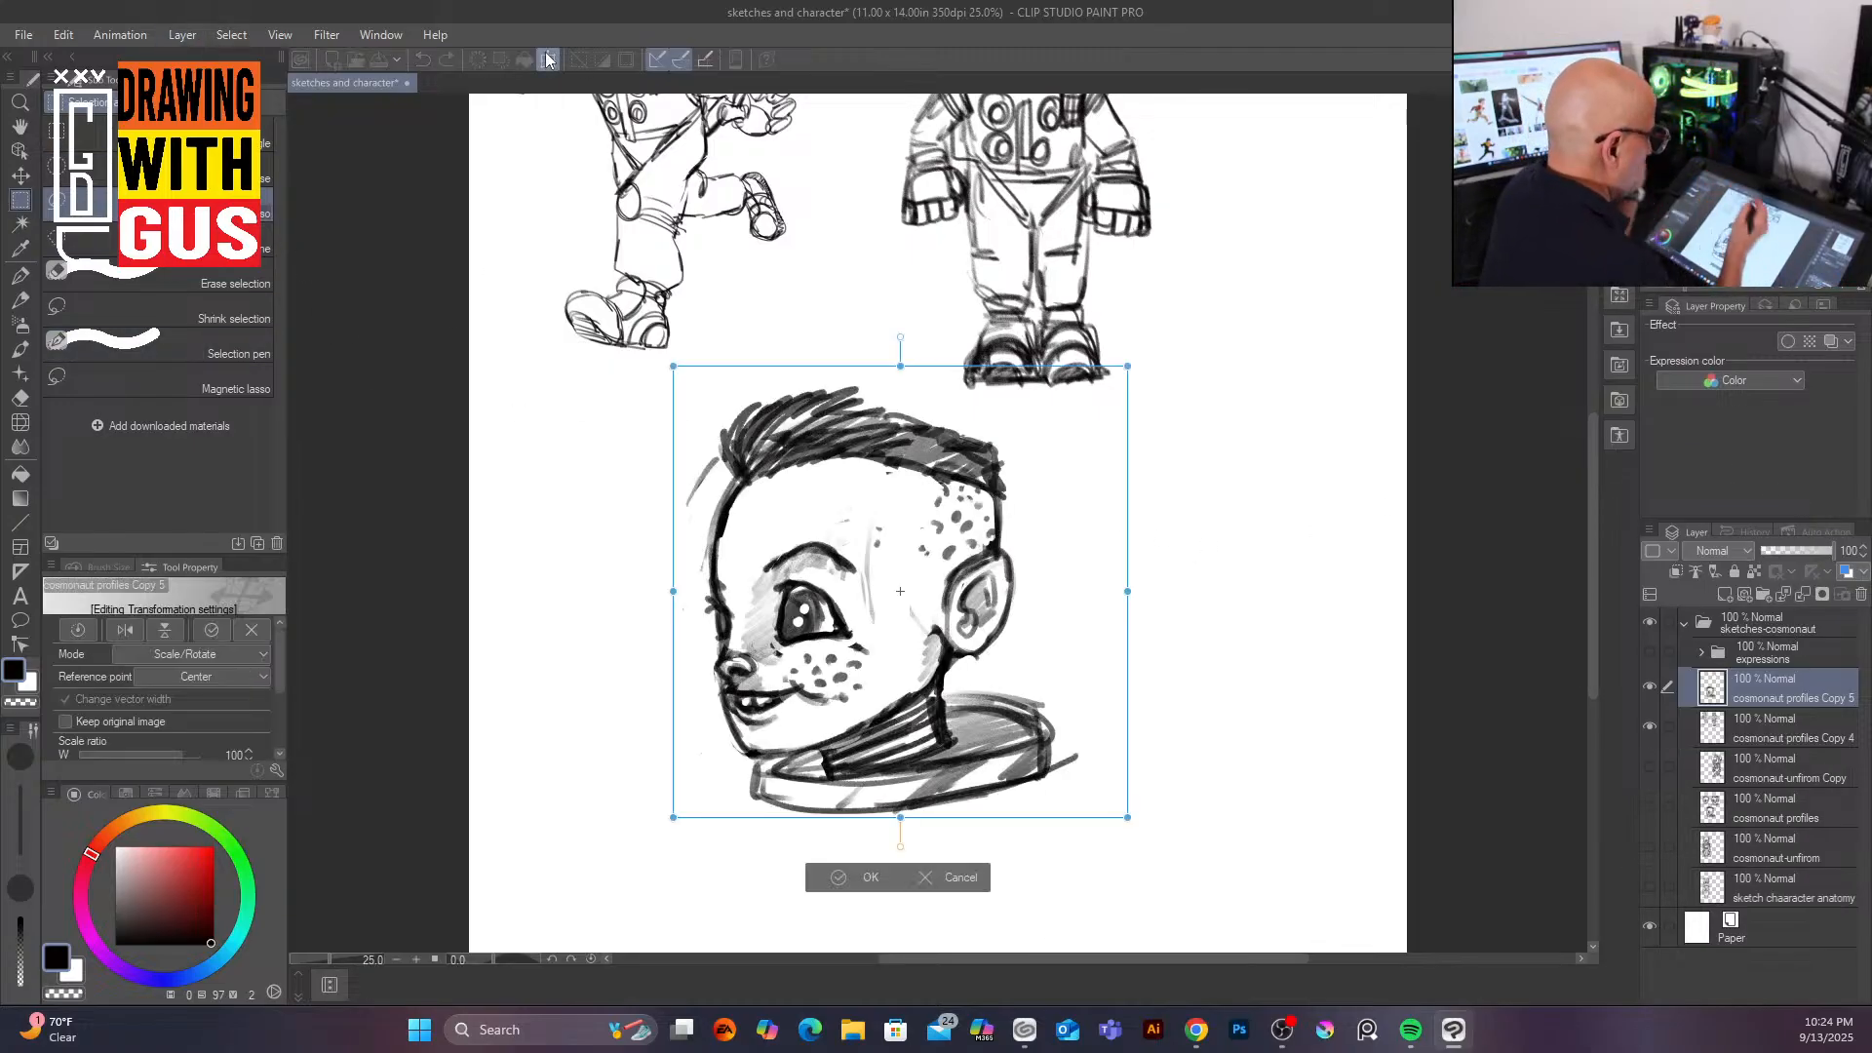
drag(1128, 817, 867, 537)
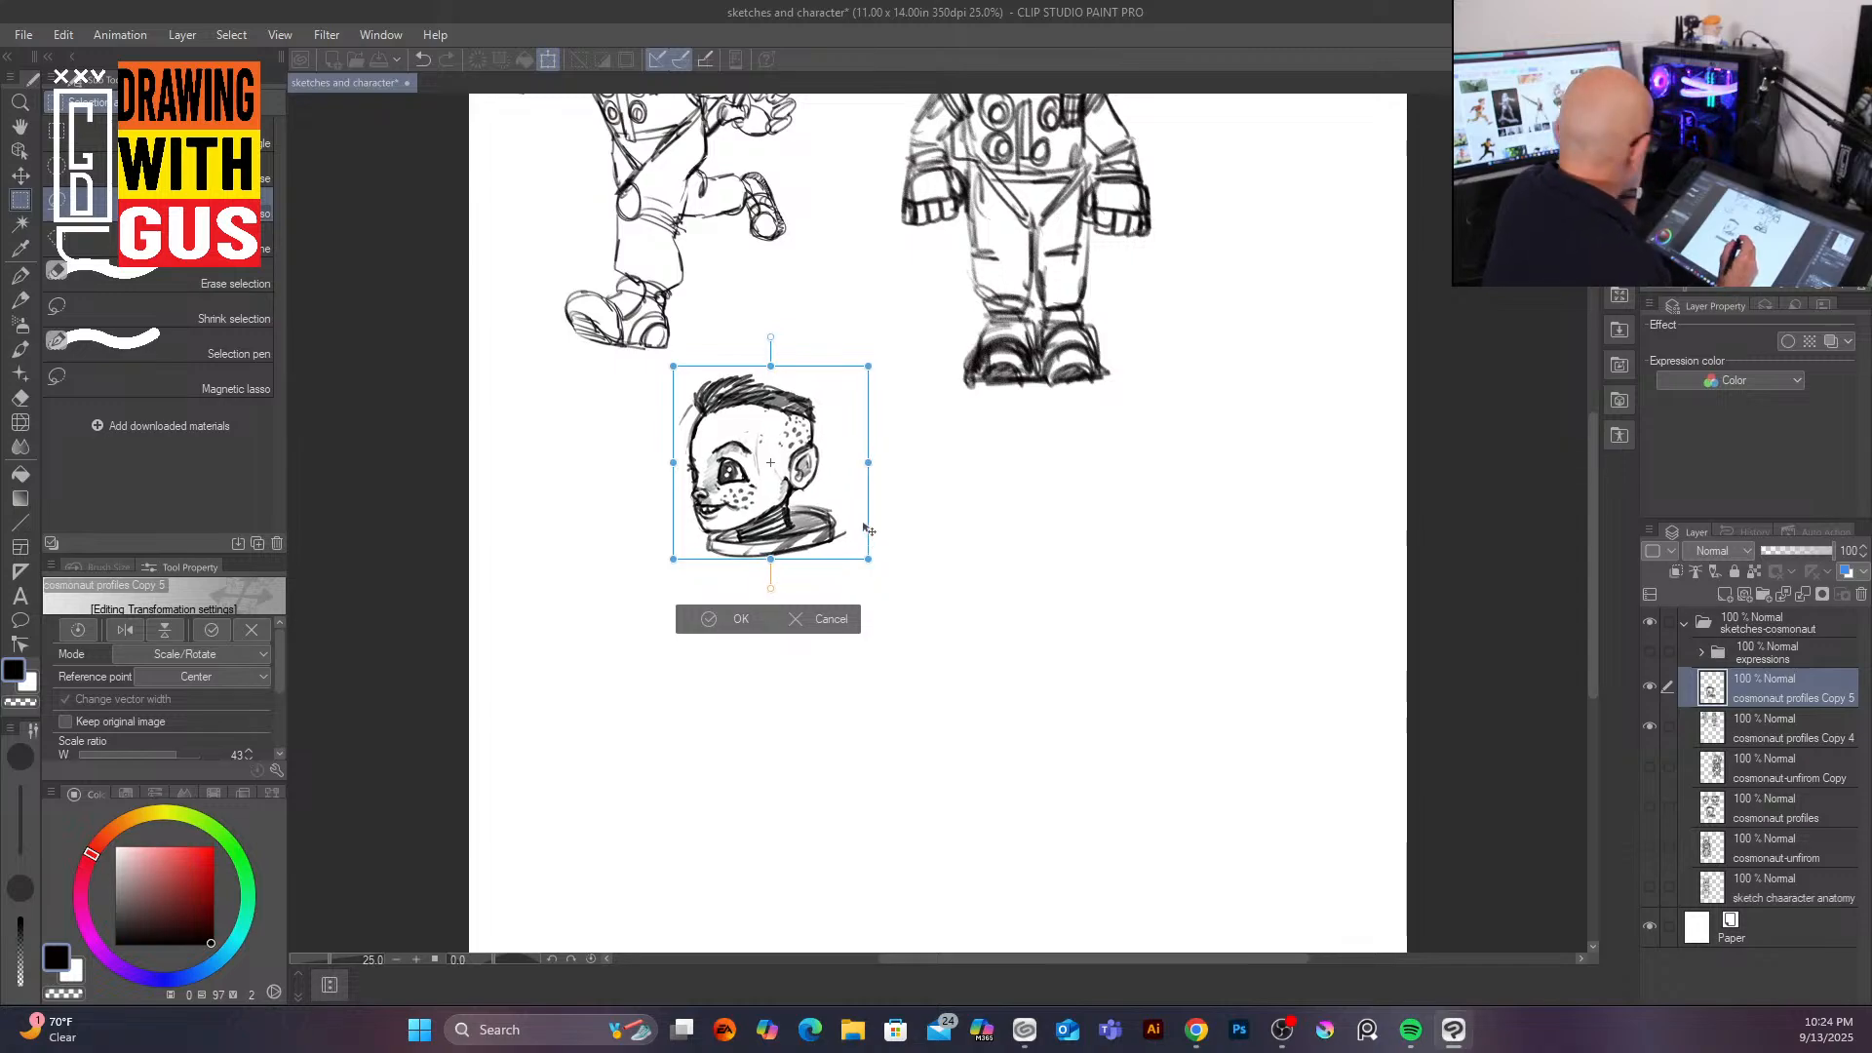
click(743, 620)
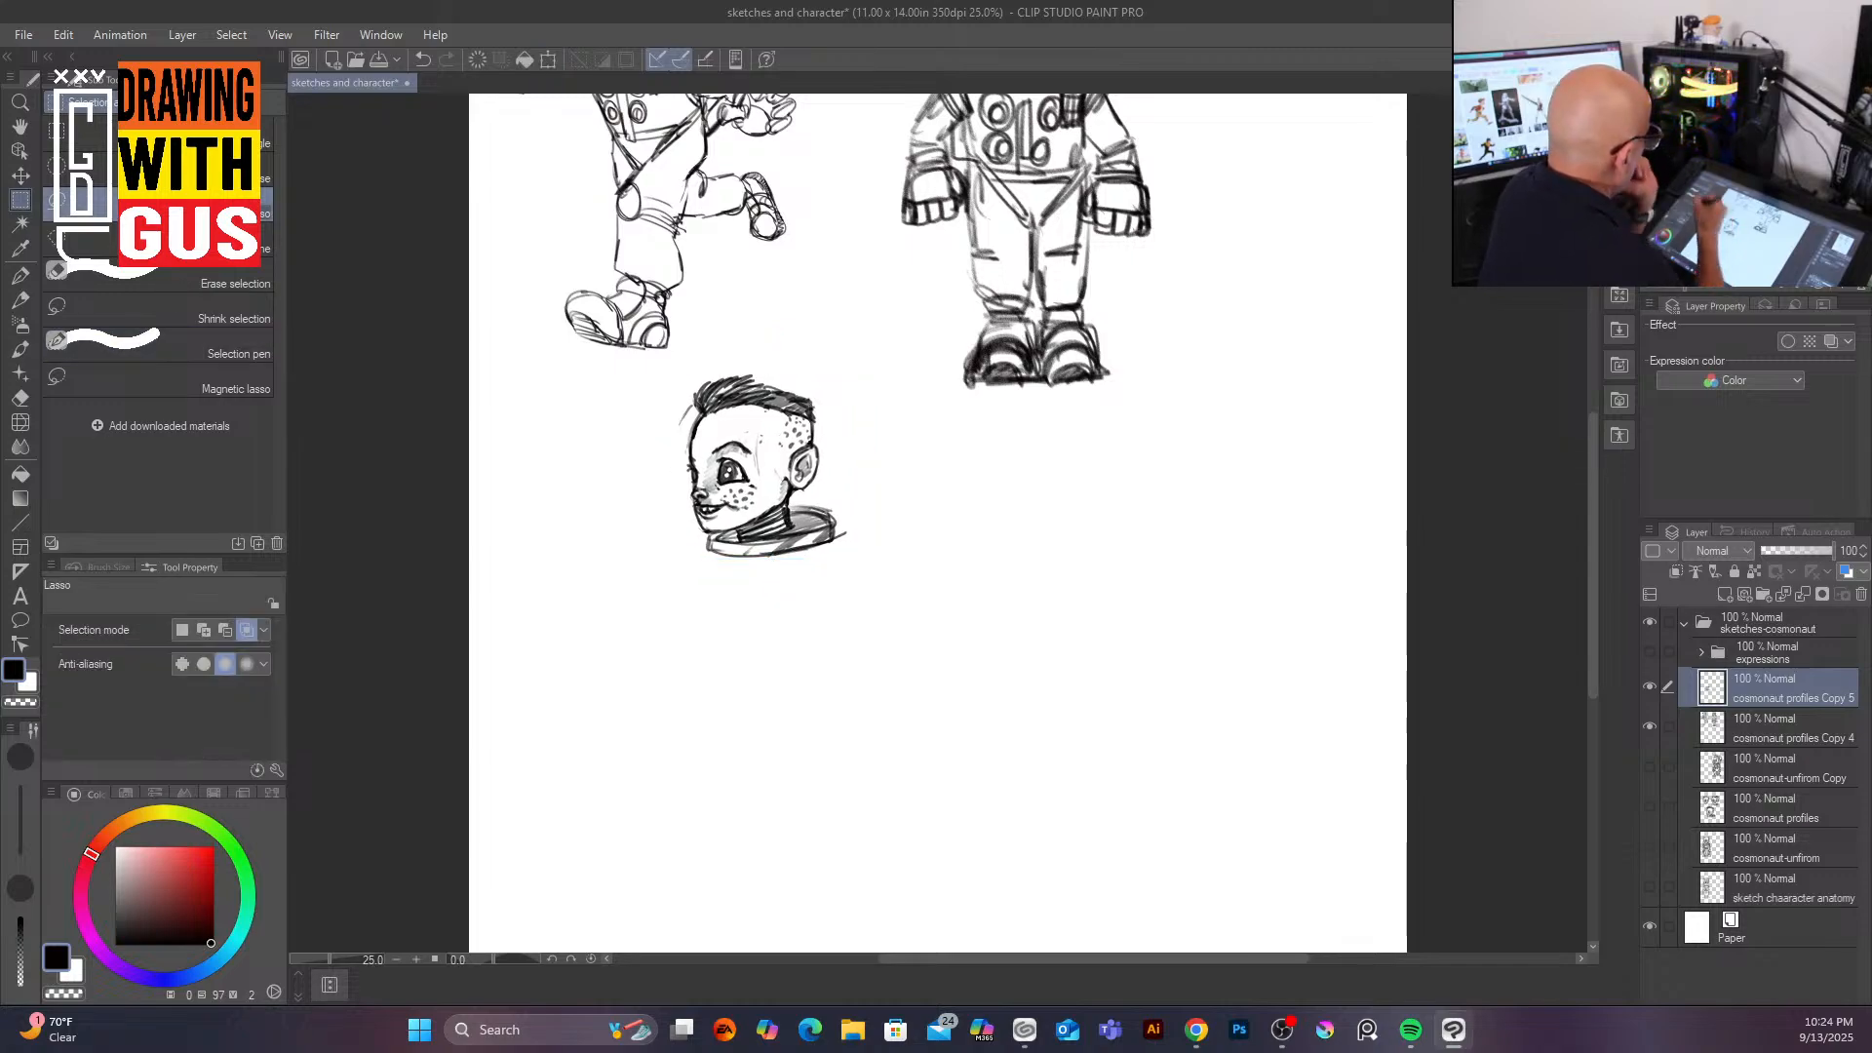
Step: With the pencil, sketch gesture lines for a running body and both legs beneath the pasted head
click(24, 304)
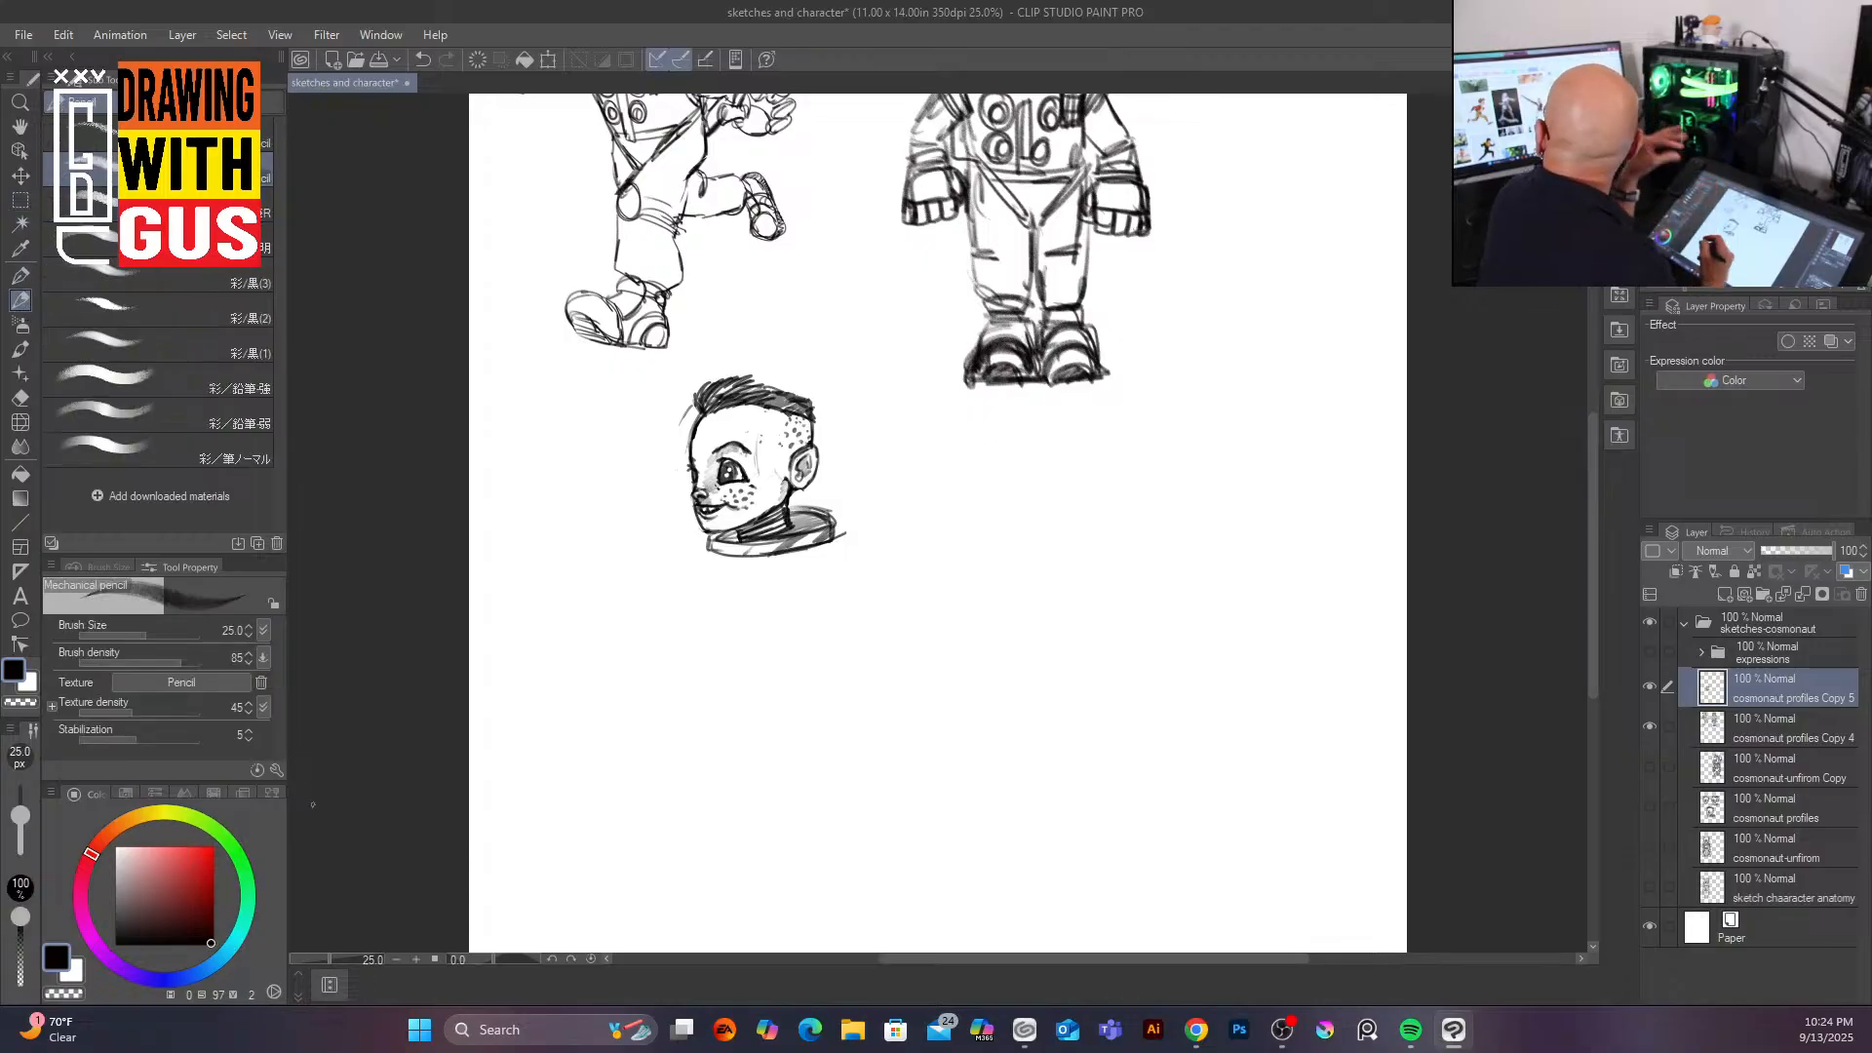
mouse_move(733, 556)
mouse_down()
mouse_move(776, 645)
mouse_move(733, 558)
mouse_move(782, 649)
mouse_move(754, 585)
mouse_move(827, 658)
mouse_up()
drag(767, 598, 833, 652)
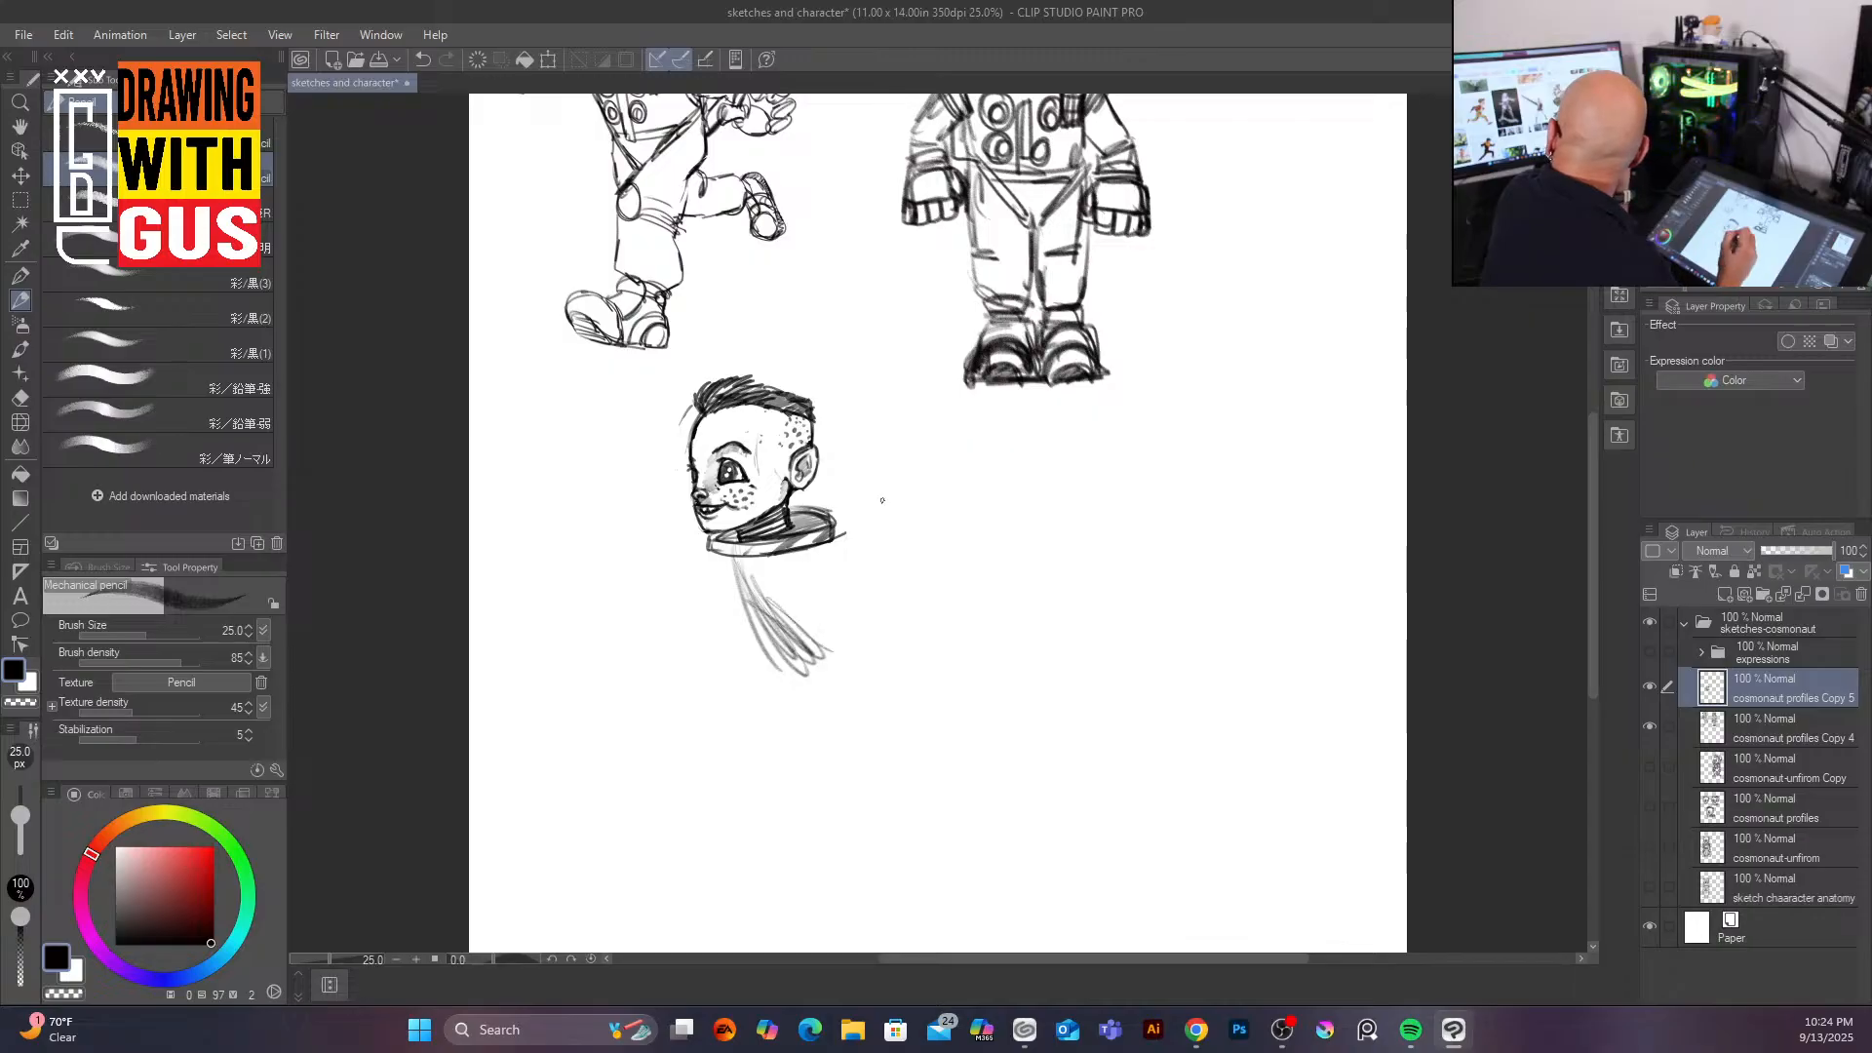
drag(781, 556, 810, 675)
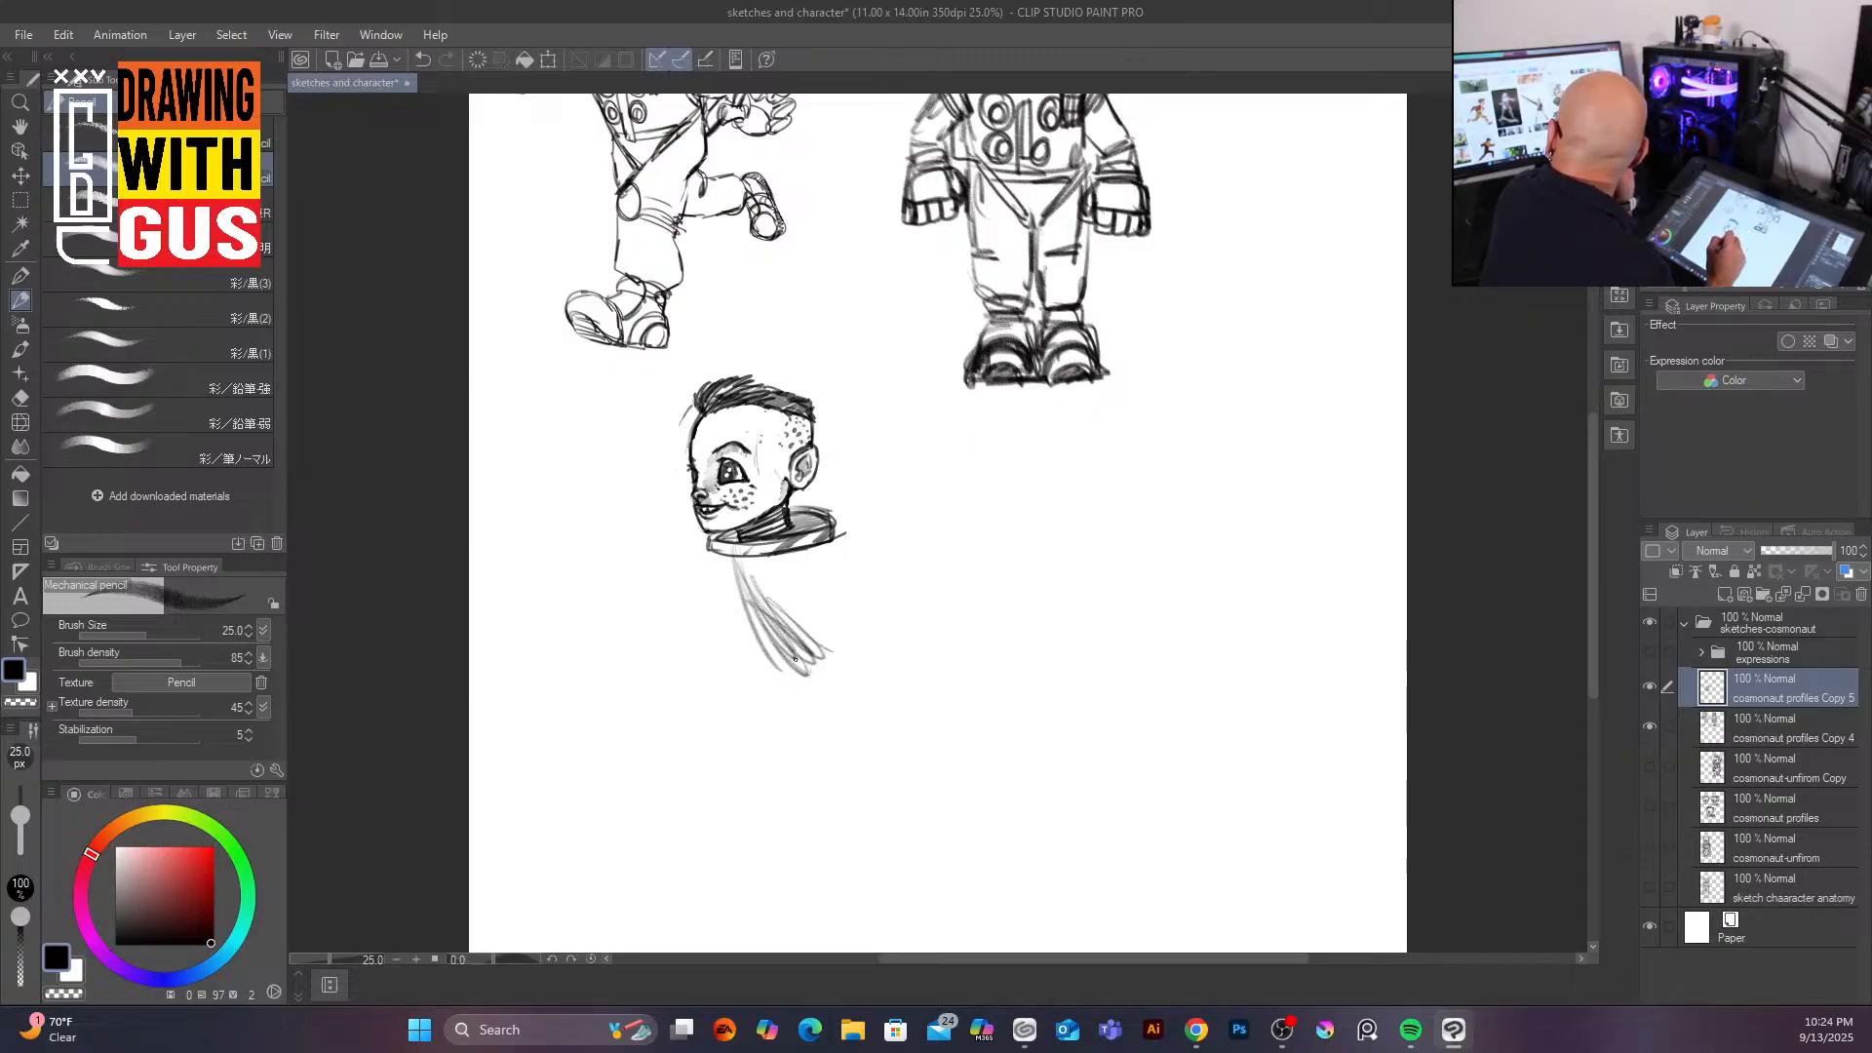
mouse_move(834, 697)
mouse_down()
mouse_move(926, 759)
mouse_move(996, 710)
mouse_up()
drag(926, 761, 1004, 673)
mouse_move(849, 684)
mouse_down()
mouse_move(779, 621)
mouse_move(924, 757)
mouse_move(999, 634)
mouse_up()
drag(922, 756, 1000, 647)
drag(852, 687, 896, 725)
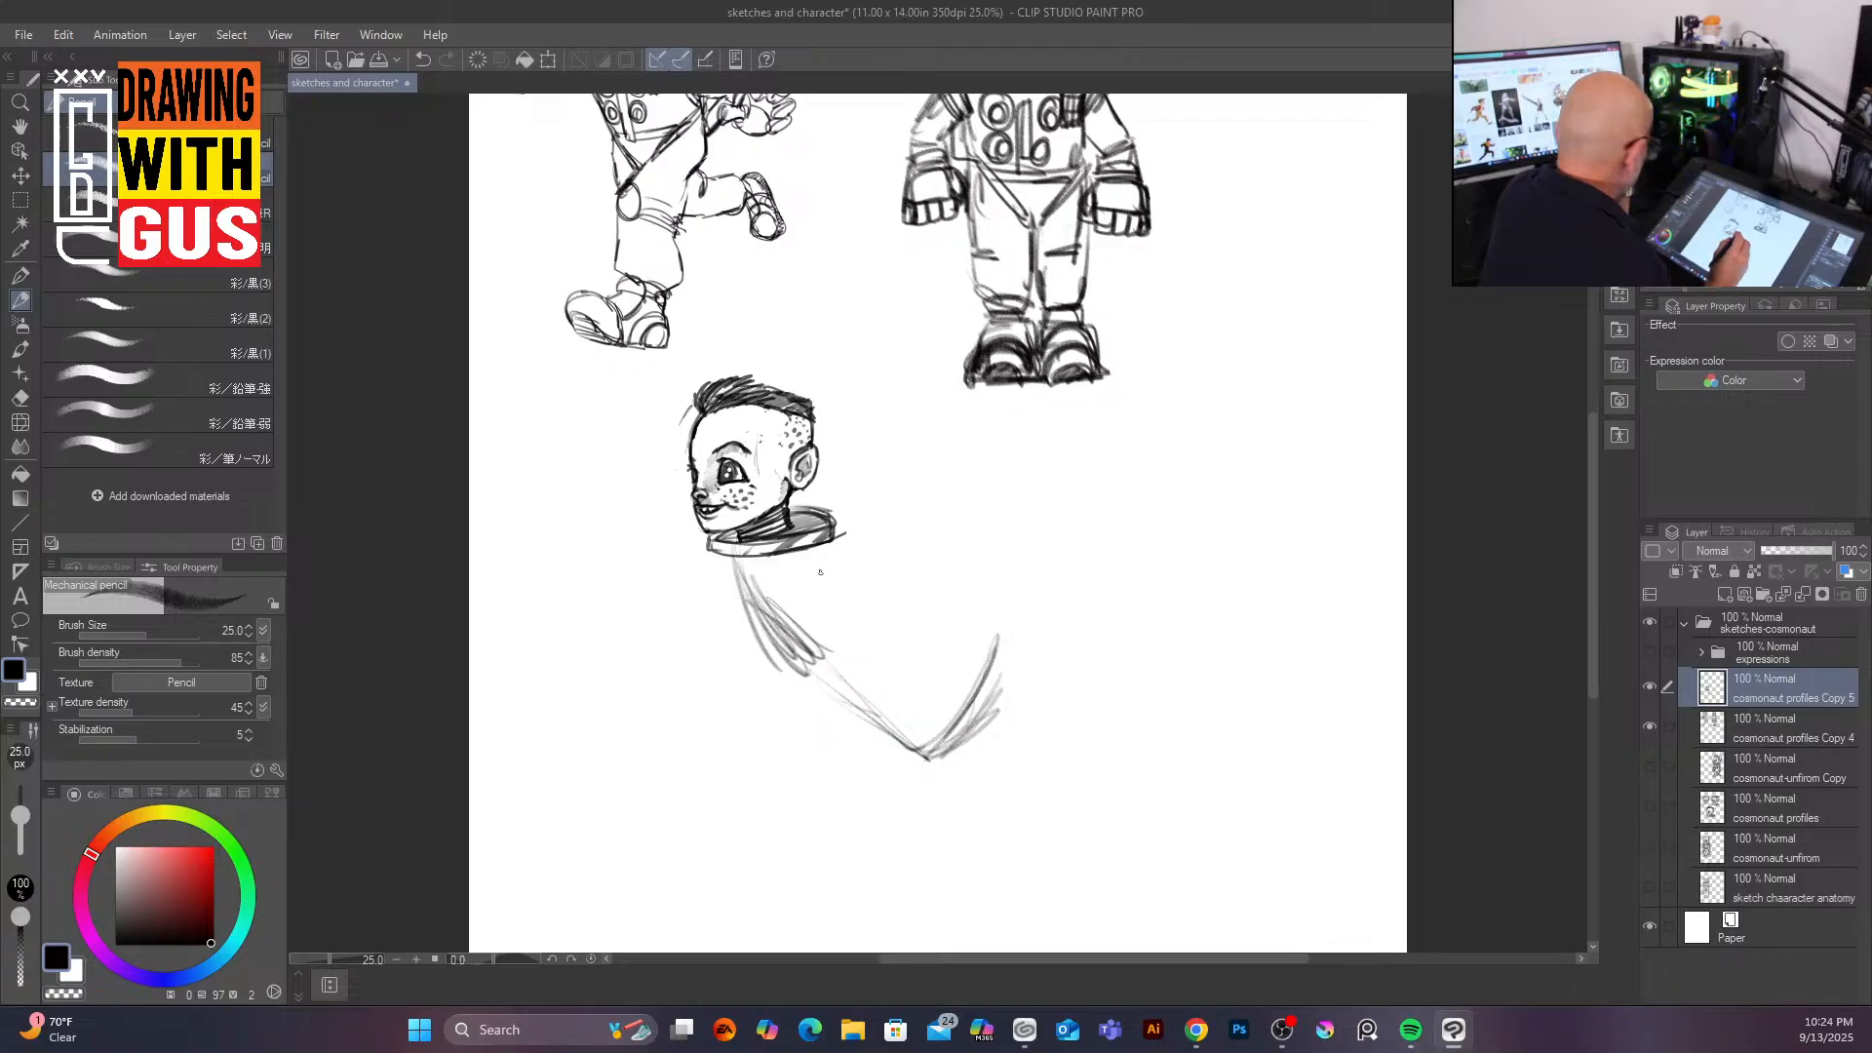
mouse_move(817, 677)
mouse_down()
mouse_move(698, 691)
mouse_move(813, 674)
mouse_move(694, 702)
mouse_move(768, 678)
mouse_move(697, 701)
mouse_move(701, 722)
mouse_move(716, 711)
mouse_move(716, 693)
mouse_move(661, 787)
mouse_up()
drag(689, 712, 663, 826)
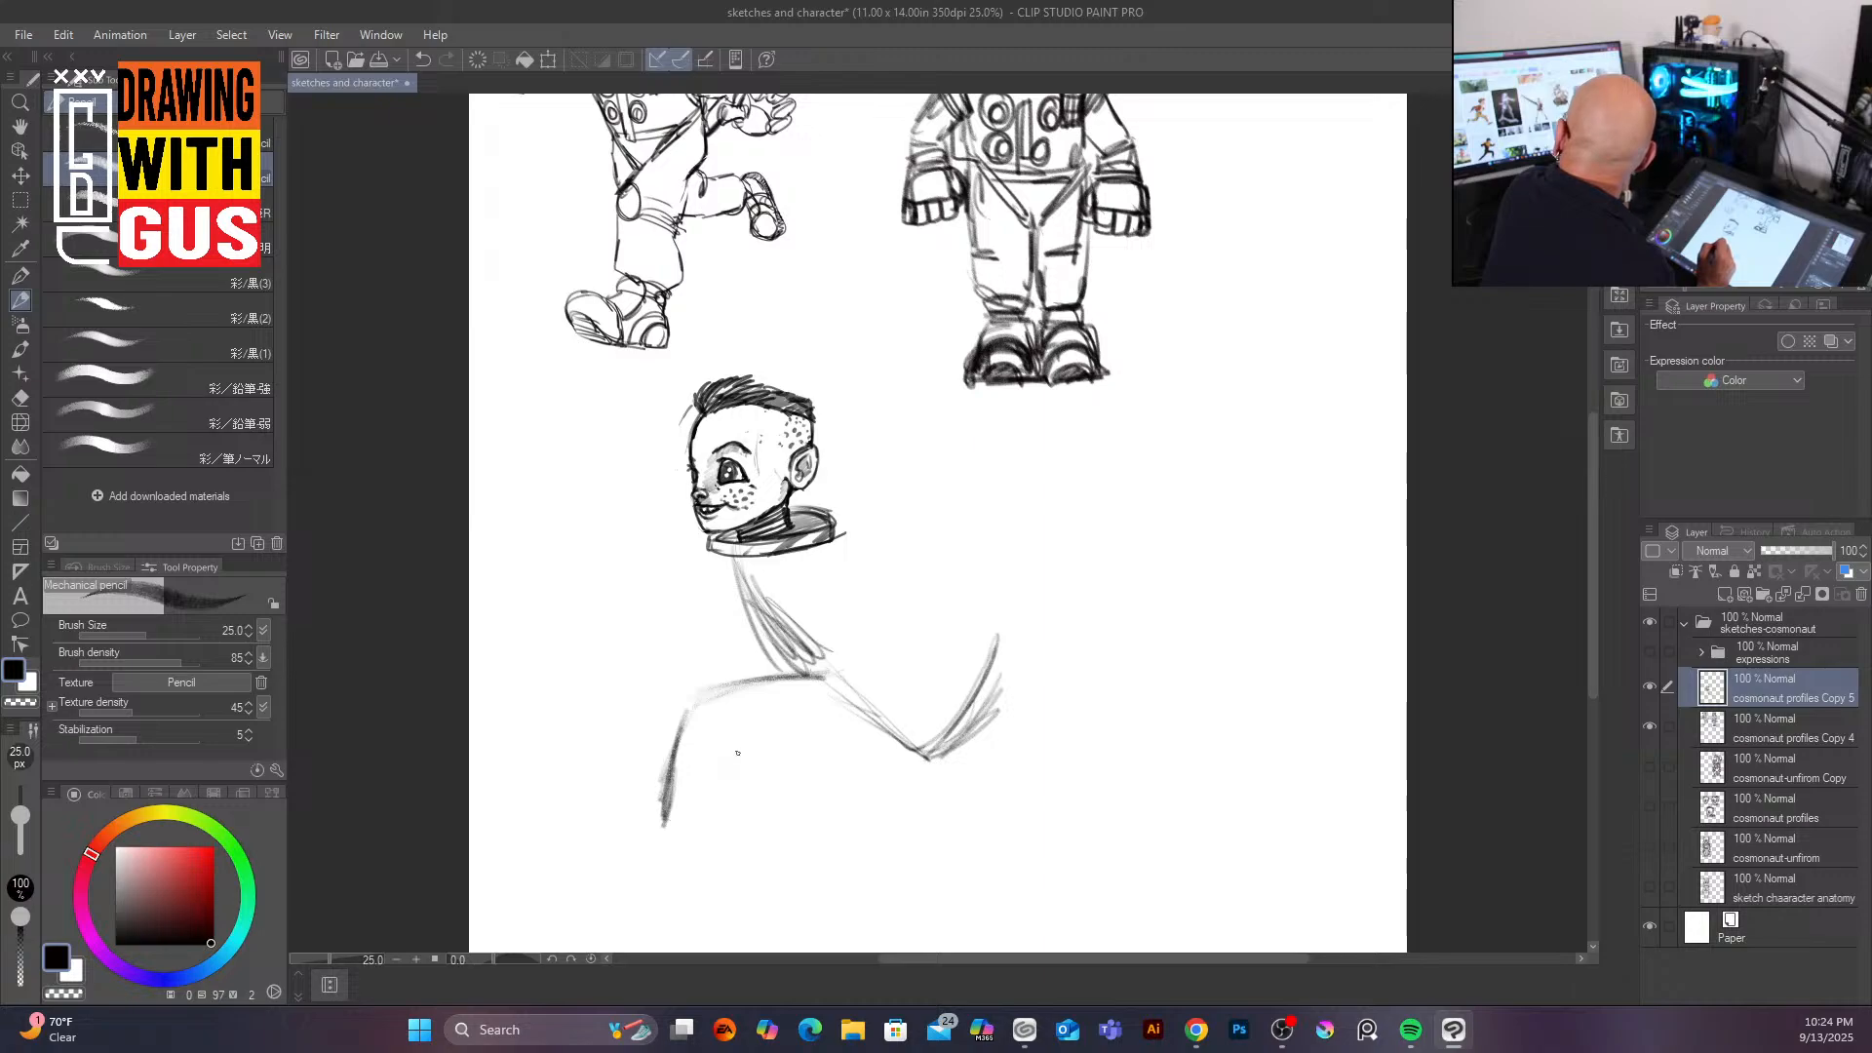
Step: Add arm and backpack gesture lines and a small forward fist to the running figure
mouse_move(822, 552)
mouse_down()
mouse_move(899, 569)
mouse_move(836, 560)
mouse_move(936, 661)
mouse_up()
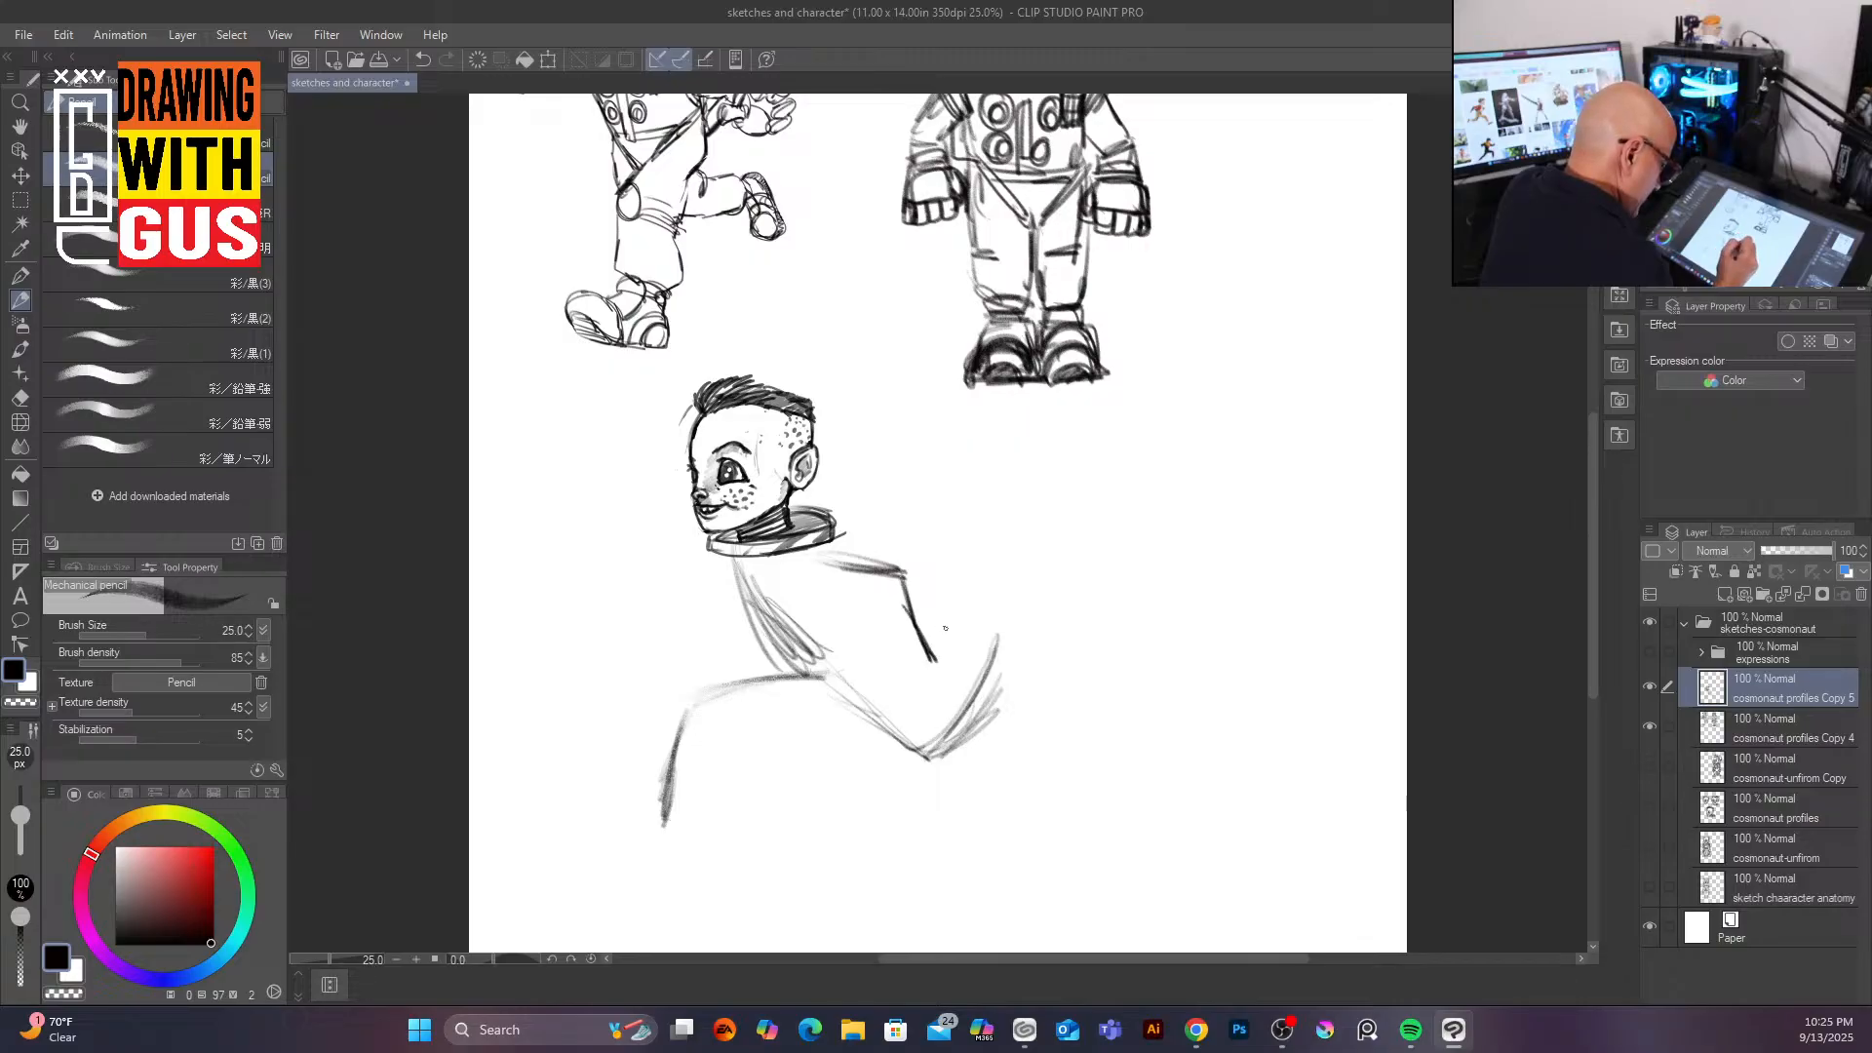
mouse_move(759, 611)
mouse_down()
mouse_move(858, 712)
mouse_move(938, 748)
mouse_up()
drag(785, 644, 926, 735)
mouse_move(665, 810)
mouse_down()
mouse_move(816, 671)
mouse_move(856, 677)
mouse_up()
drag(833, 556, 919, 640)
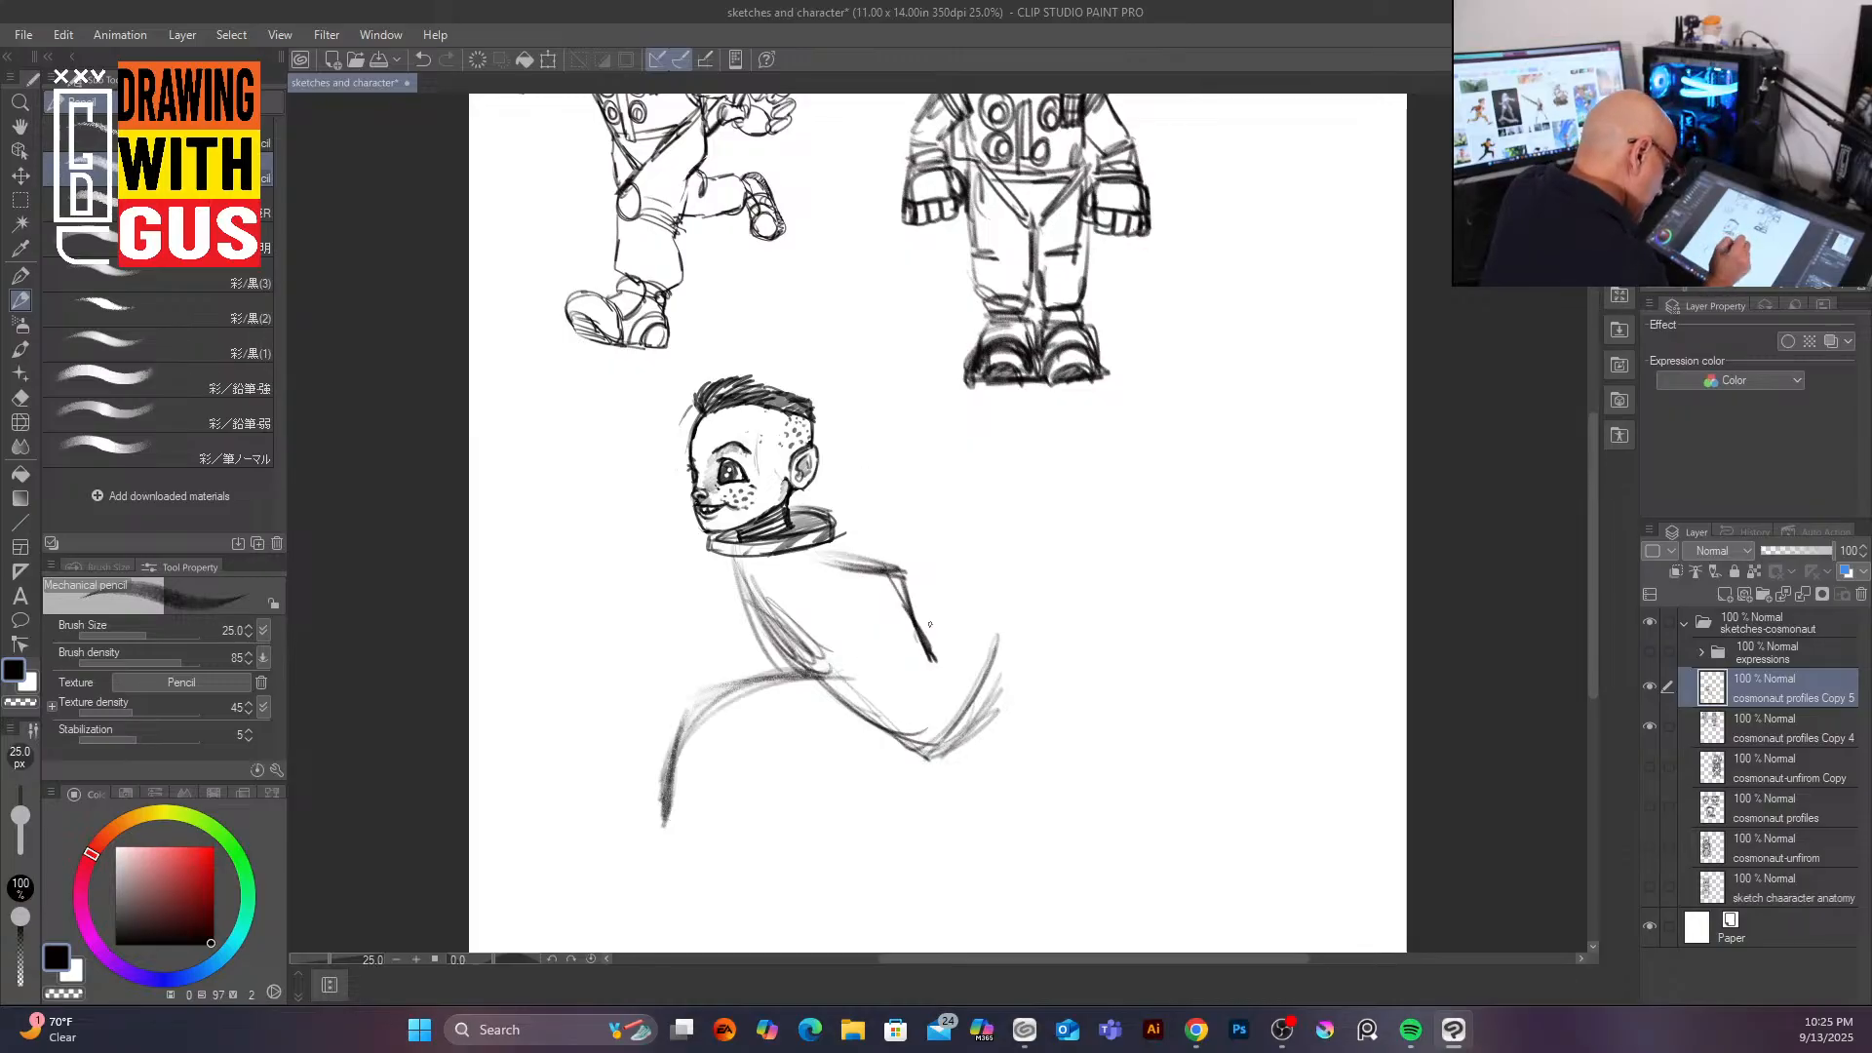
mouse_move(744, 556)
mouse_down()
mouse_move(760, 610)
mouse_move(737, 551)
mouse_move(816, 673)
mouse_up()
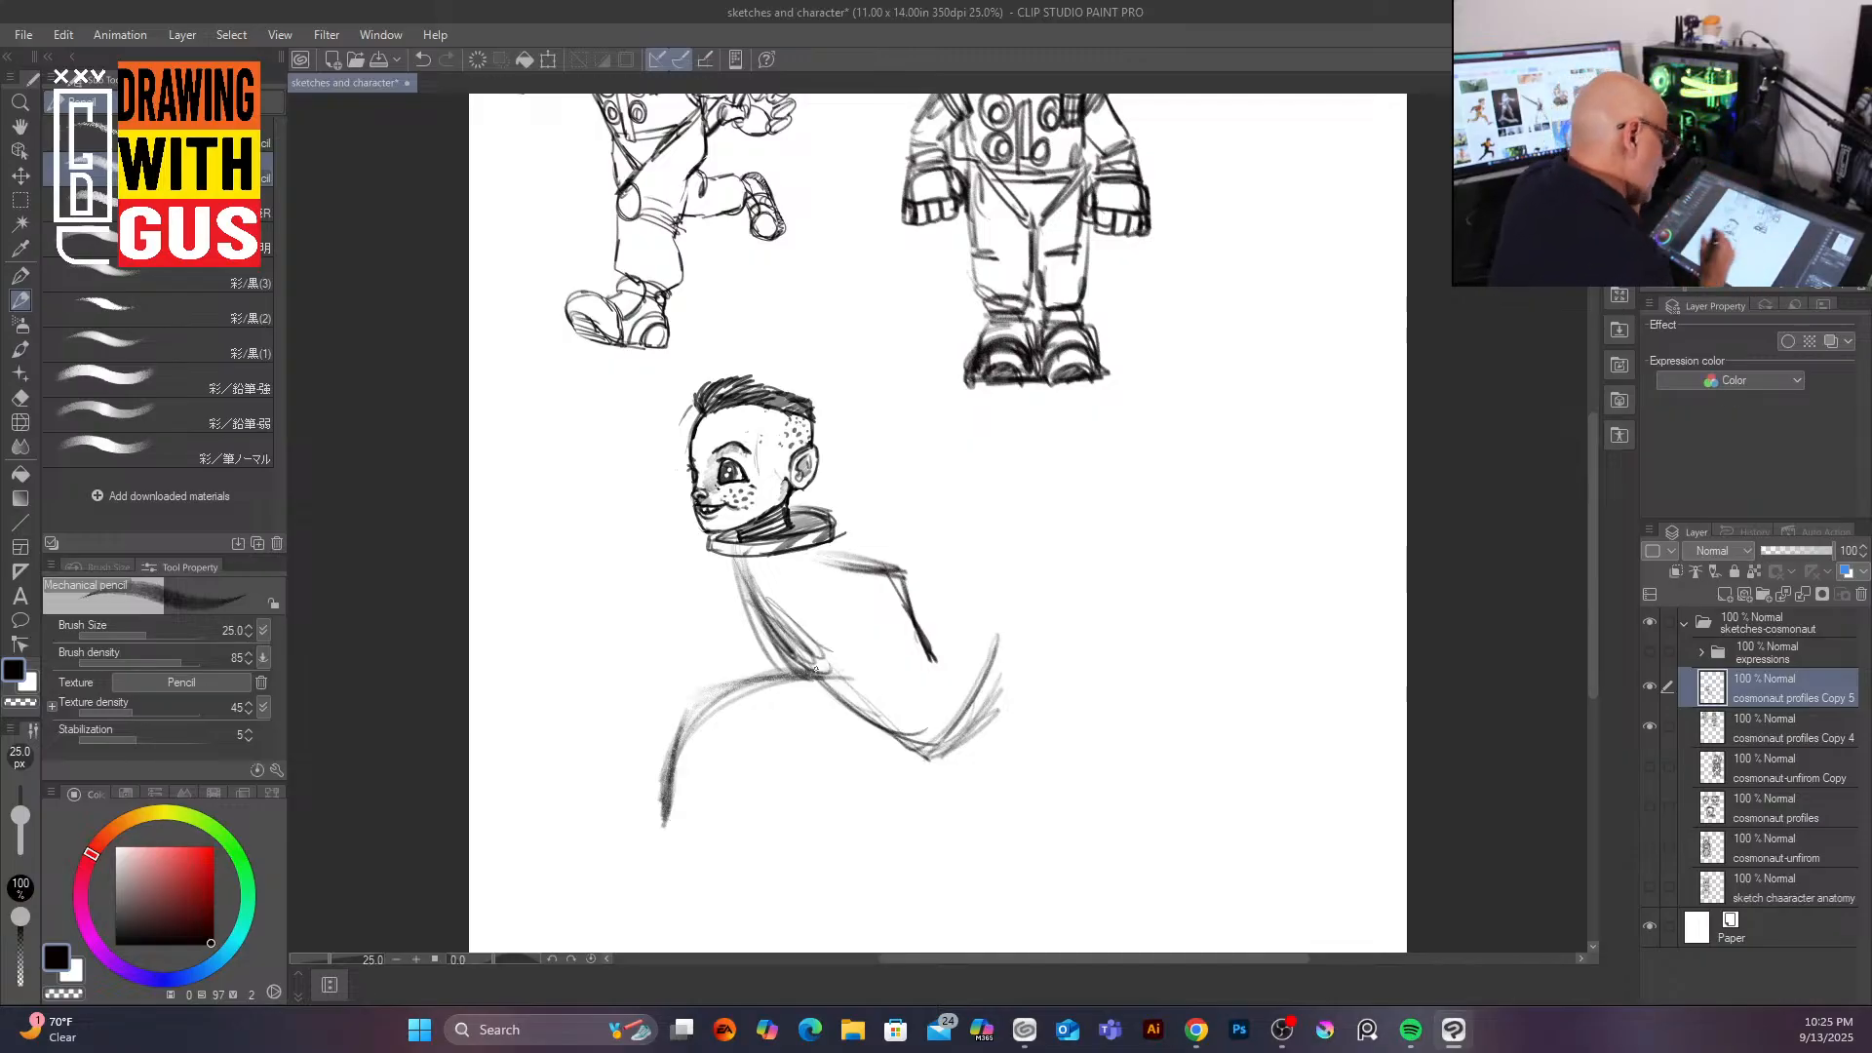
mouse_move(701, 582)
mouse_down()
mouse_move(707, 609)
mouse_move(775, 624)
mouse_move(669, 581)
mouse_move(701, 599)
mouse_up()
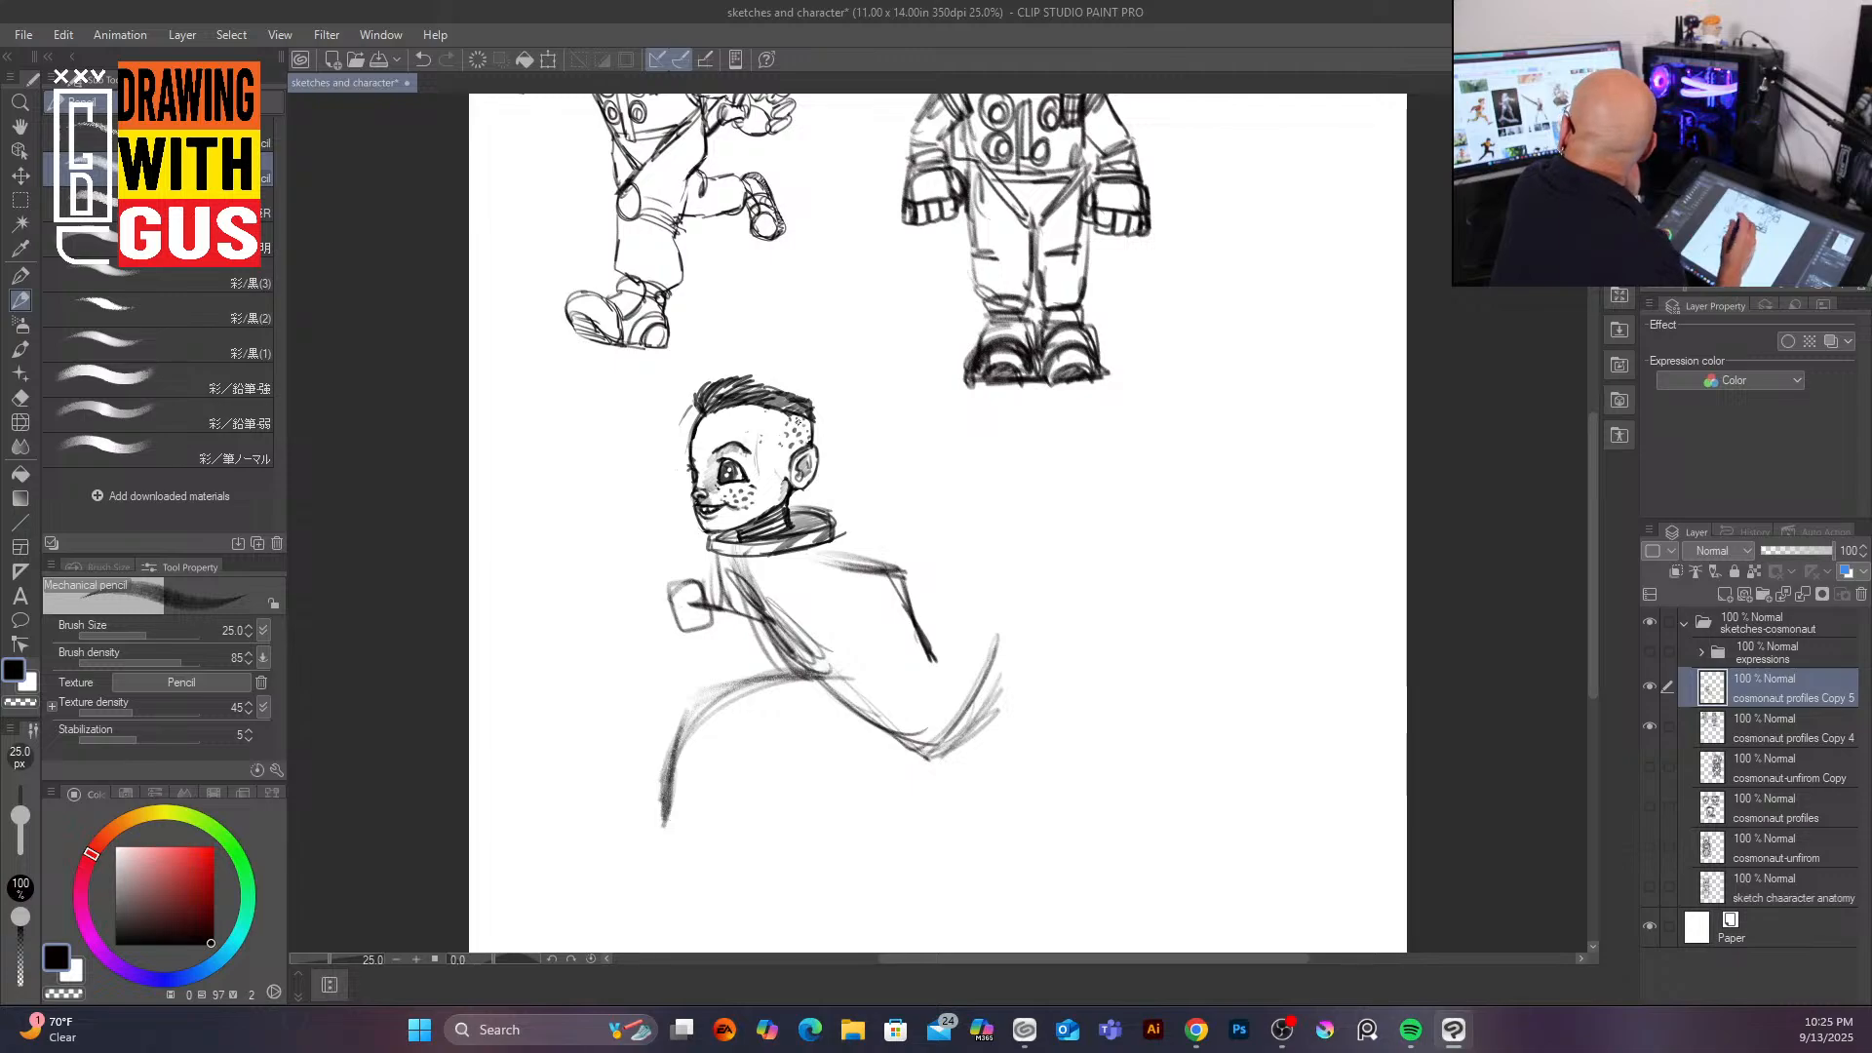
Step: Block in the running figure's suit torso, collar and chest panel
drag(724, 549, 767, 645)
drag(830, 535, 862, 629)
mouse_move(743, 644)
mouse_down()
mouse_move(801, 674)
mouse_move(859, 623)
mouse_up()
mouse_move(796, 687)
mouse_down()
mouse_move(854, 613)
mouse_move(824, 592)
mouse_move(844, 612)
mouse_up()
mouse_move(825, 539)
mouse_down()
mouse_move(837, 604)
mouse_move(792, 504)
mouse_move(822, 553)
mouse_up()
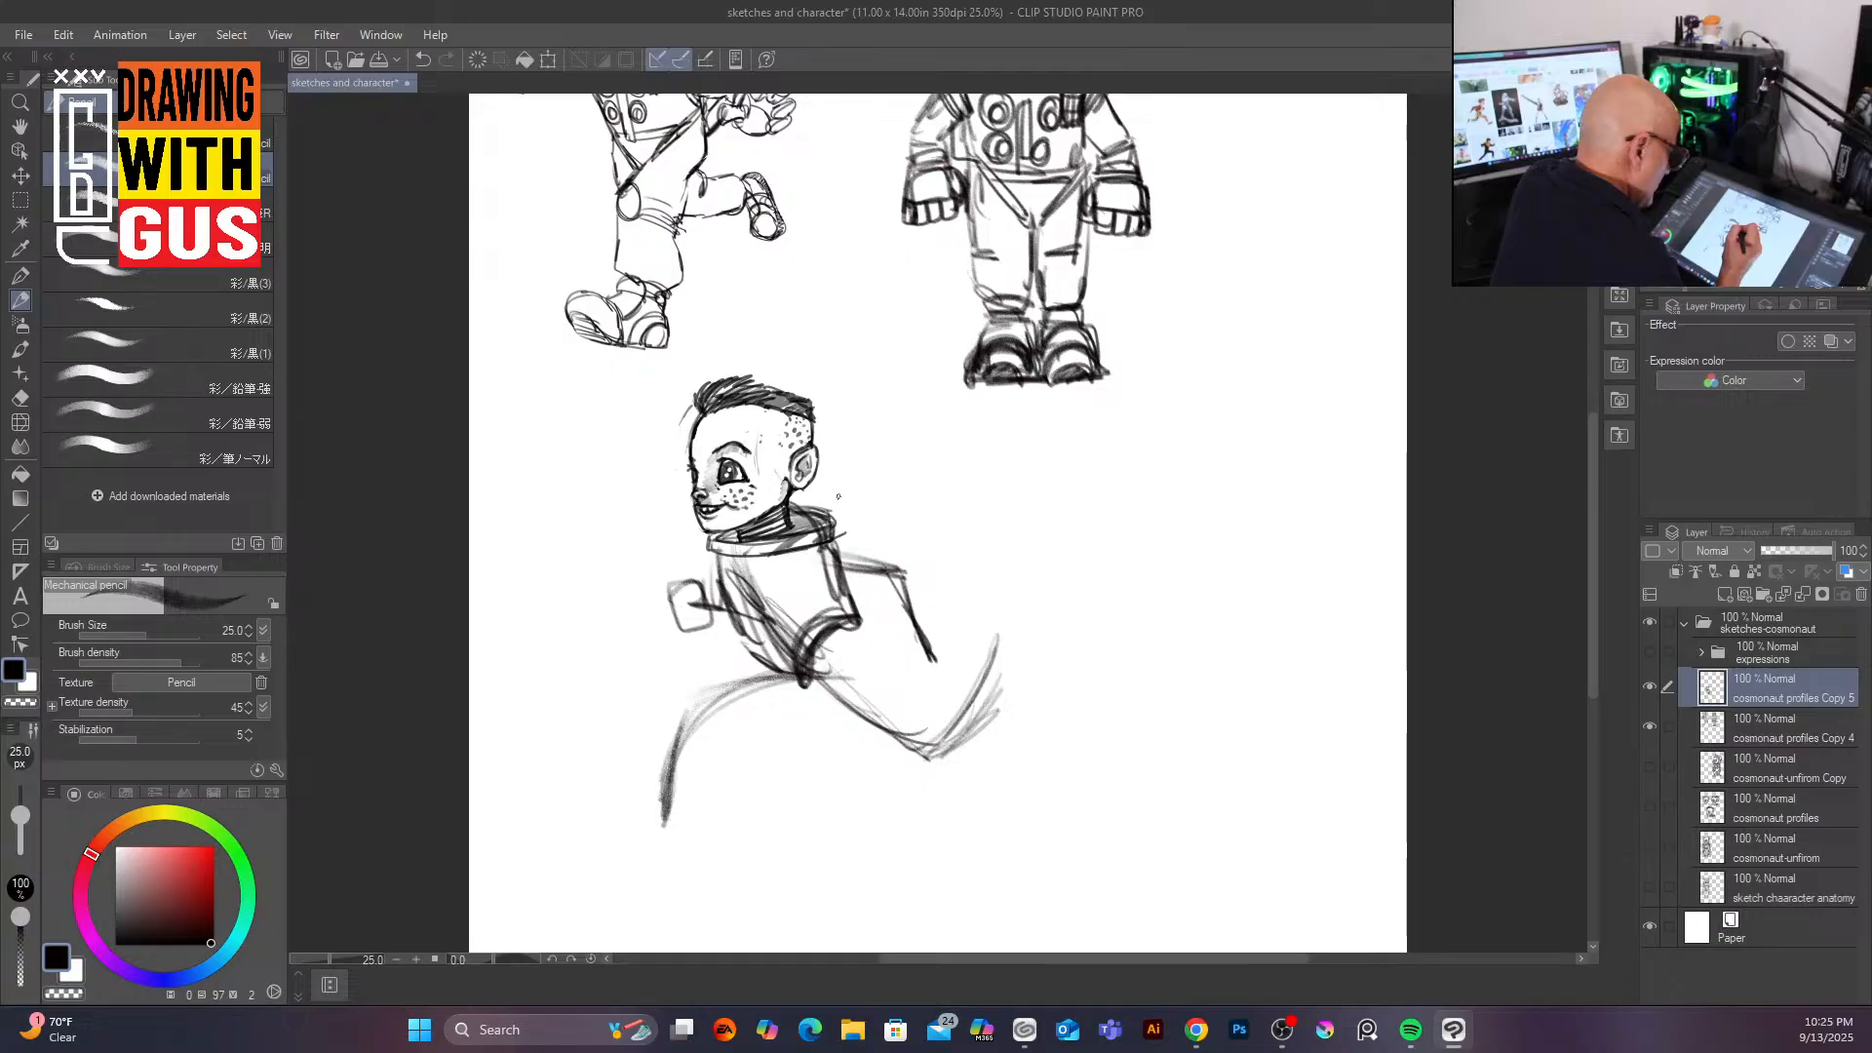
mouse_move(769, 561)
mouse_down()
mouse_move(795, 642)
mouse_move(759, 571)
mouse_move(738, 578)
mouse_move(753, 599)
mouse_move(729, 577)
mouse_move(762, 641)
mouse_move(738, 631)
mouse_move(759, 635)
mouse_move(766, 563)
mouse_move(788, 646)
mouse_up()
drag(779, 558, 796, 641)
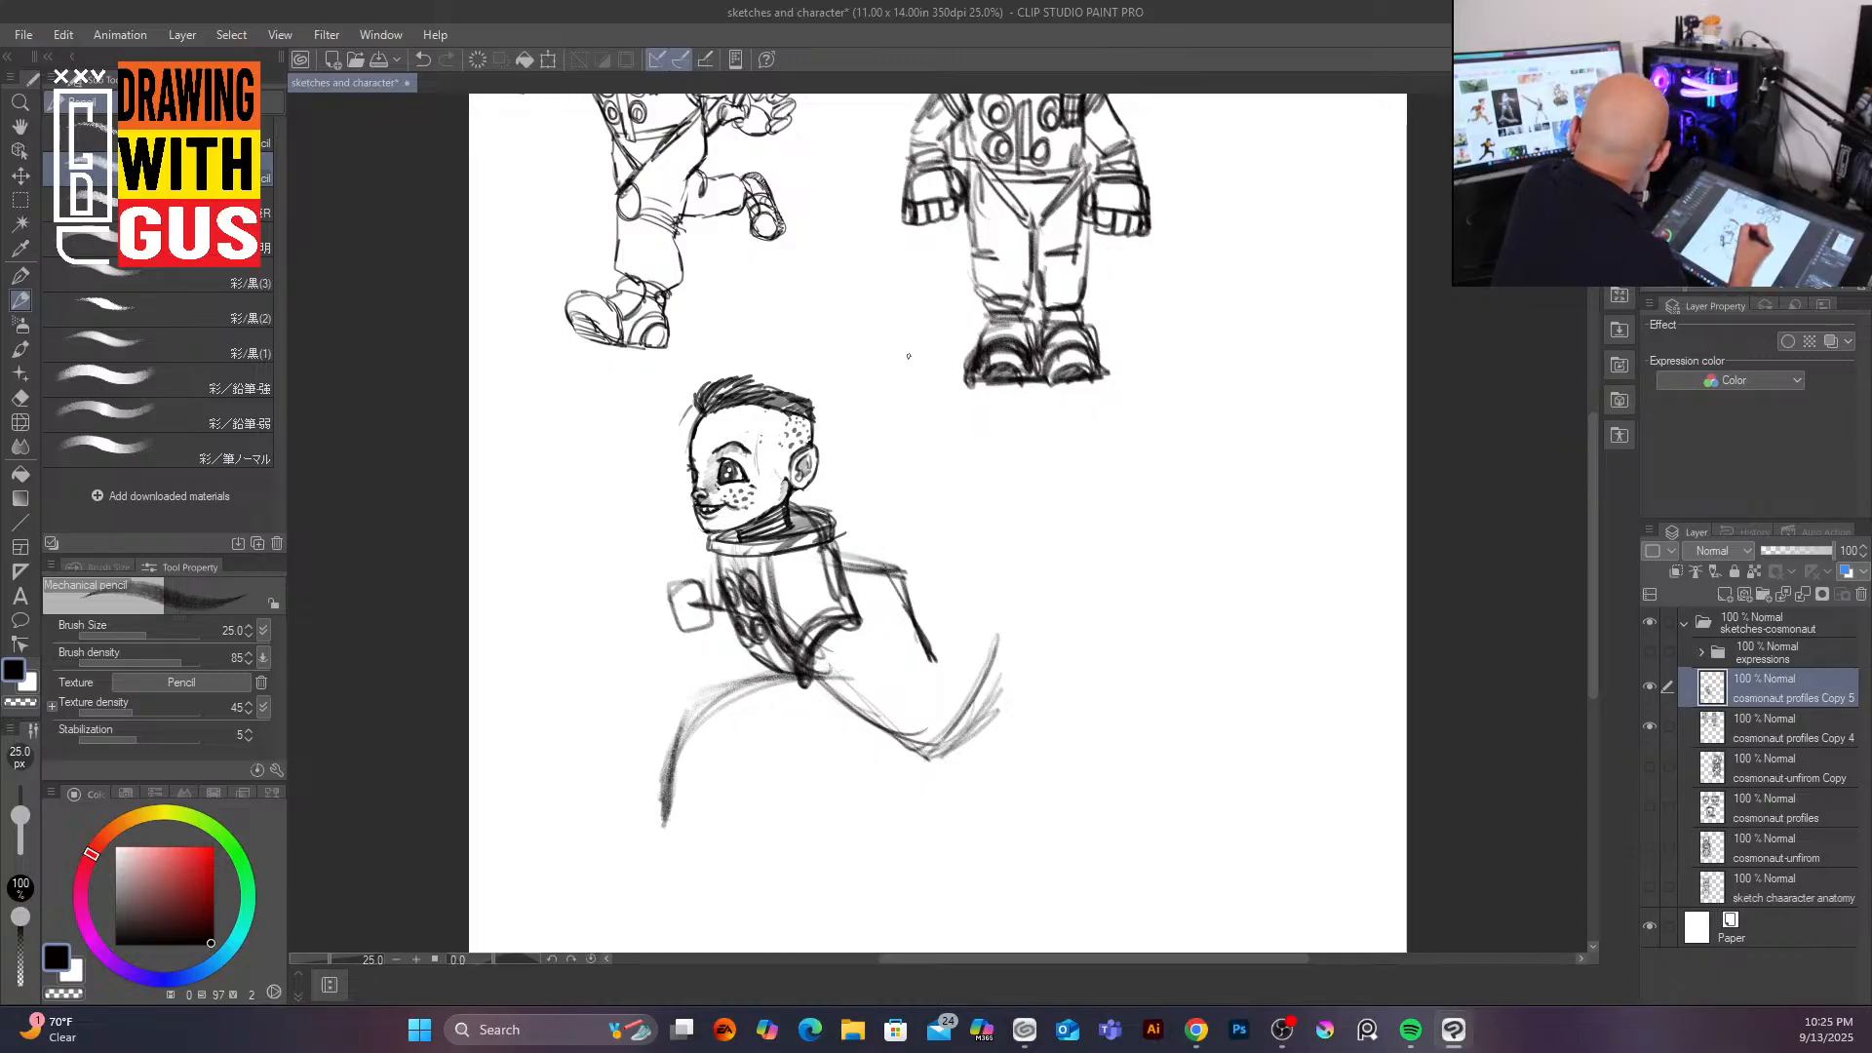
Step: Draw the rear arm with a chunky glove and refine the forward fist
mouse_move(829, 558)
mouse_down()
mouse_move(882, 544)
mouse_move(878, 560)
mouse_up()
mouse_move(824, 551)
mouse_down()
mouse_move(819, 596)
mouse_move(882, 591)
mouse_up()
mouse_move(844, 560)
mouse_down()
mouse_move(819, 596)
mouse_move(880, 594)
mouse_move(884, 566)
mouse_move(874, 591)
mouse_move(893, 569)
mouse_move(908, 623)
mouse_move(938, 639)
mouse_up()
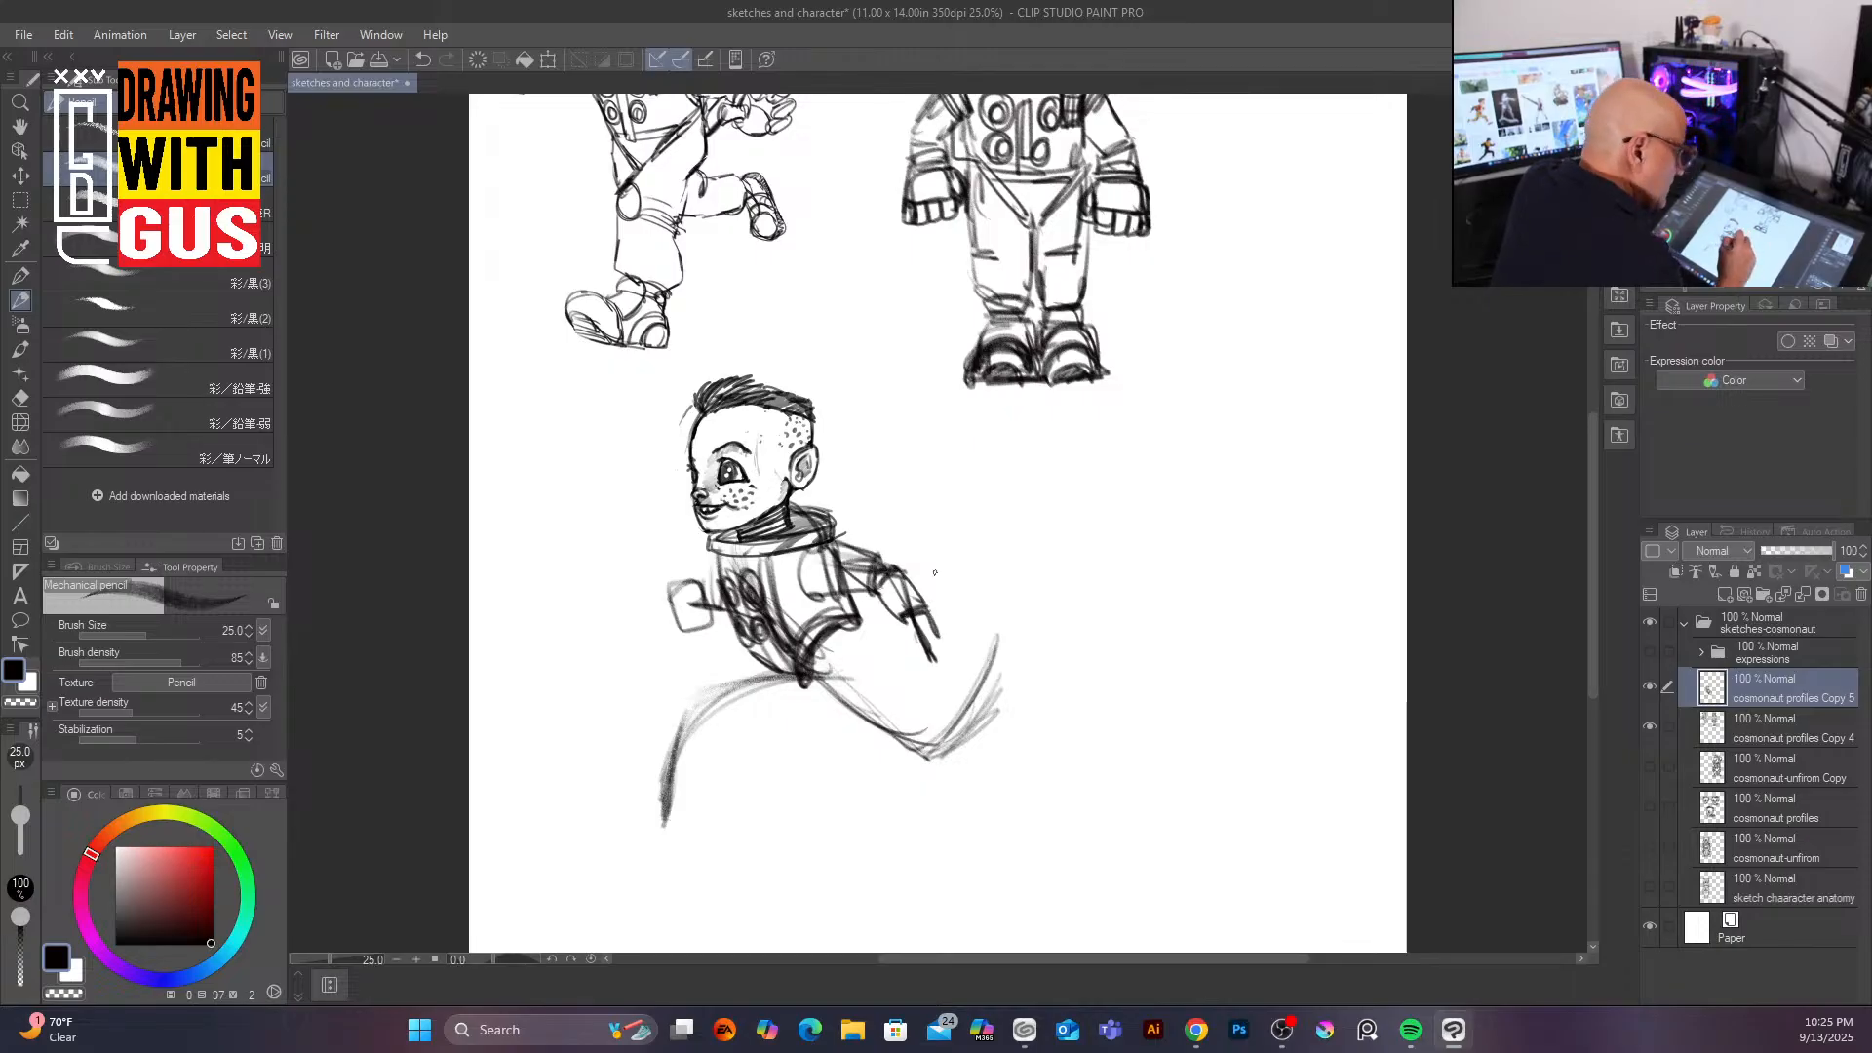
drag(865, 587, 934, 624)
mouse_move(899, 620)
mouse_down()
mouse_move(934, 650)
mouse_move(937, 621)
mouse_move(921, 656)
mouse_move(941, 639)
mouse_move(952, 663)
mouse_move(912, 618)
mouse_move(909, 659)
mouse_up()
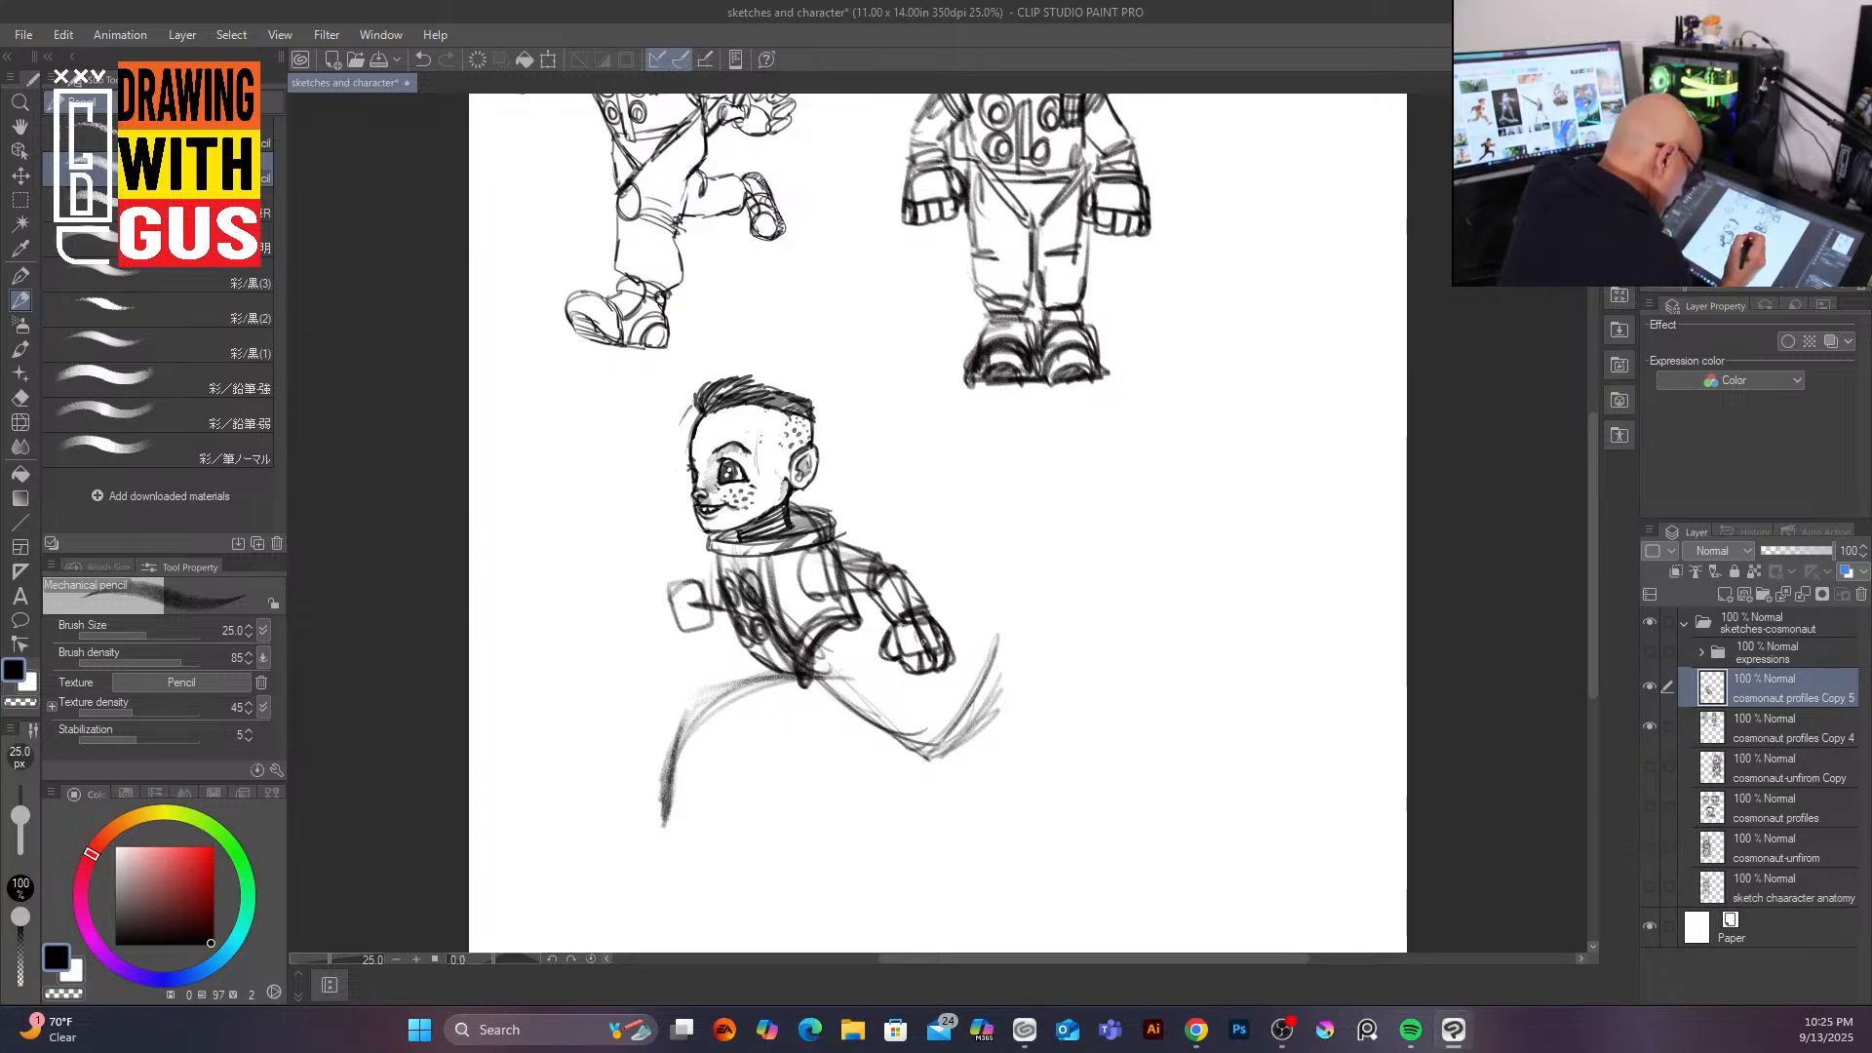
mouse_move(669, 583)
mouse_down()
mouse_move(676, 617)
mouse_move(710, 623)
mouse_move(677, 625)
mouse_move(702, 610)
mouse_move(678, 628)
mouse_move(711, 633)
mouse_move(685, 633)
mouse_move(712, 603)
mouse_up()
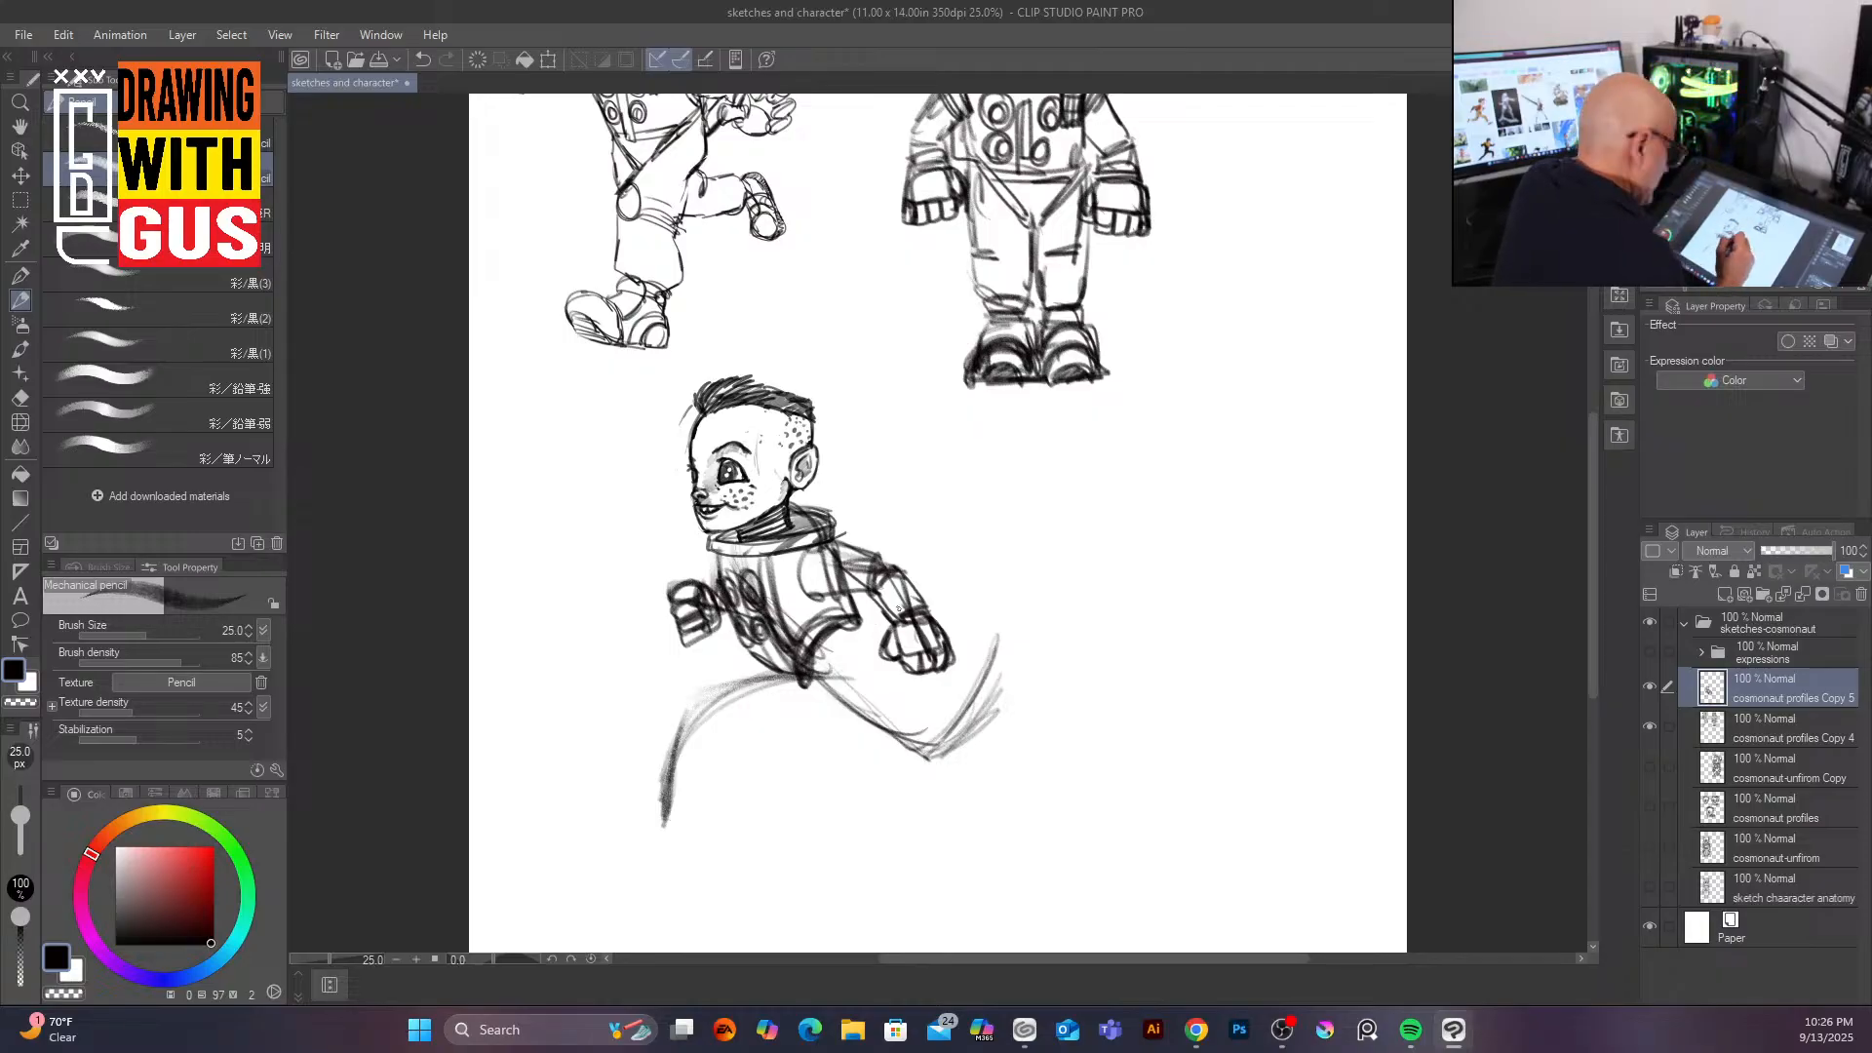
Step: Sketch the running figure's forward leg and chunky boot
mouse_move(778, 667)
mouse_down()
mouse_move(863, 624)
mouse_move(873, 687)
mouse_move(785, 720)
mouse_move(718, 688)
mouse_move(780, 724)
mouse_move(730, 696)
mouse_move(694, 775)
mouse_up()
drag(772, 729, 758, 792)
drag(722, 770, 763, 778)
mouse_move(763, 772)
mouse_down()
mouse_move(709, 791)
mouse_move(727, 809)
mouse_move(687, 797)
mouse_move(727, 824)
mouse_move(687, 821)
mouse_move(732, 828)
mouse_move(717, 863)
mouse_up()
mouse_move(694, 800)
mouse_down()
mouse_move(652, 795)
mouse_move(706, 859)
mouse_move(638, 787)
mouse_move(606, 829)
mouse_up()
mouse_move(609, 831)
mouse_down()
mouse_move(660, 837)
mouse_move(641, 790)
mouse_move(665, 829)
mouse_move(603, 808)
mouse_move(674, 846)
mouse_move(656, 792)
mouse_move(678, 817)
mouse_move(678, 801)
mouse_move(676, 848)
mouse_move(683, 809)
mouse_move(737, 871)
mouse_up()
drag(737, 871, 695, 857)
drag(739, 866, 753, 794)
mouse_move(751, 795)
mouse_down()
mouse_move(710, 778)
mouse_move(602, 825)
mouse_up()
drag(625, 825, 720, 858)
mouse_move(707, 773)
mouse_down()
mouse_move(695, 804)
mouse_move(771, 719)
mouse_up()
drag(765, 725, 873, 751)
mouse_move(871, 682)
mouse_down()
mouse_move(902, 727)
mouse_move(845, 744)
mouse_up()
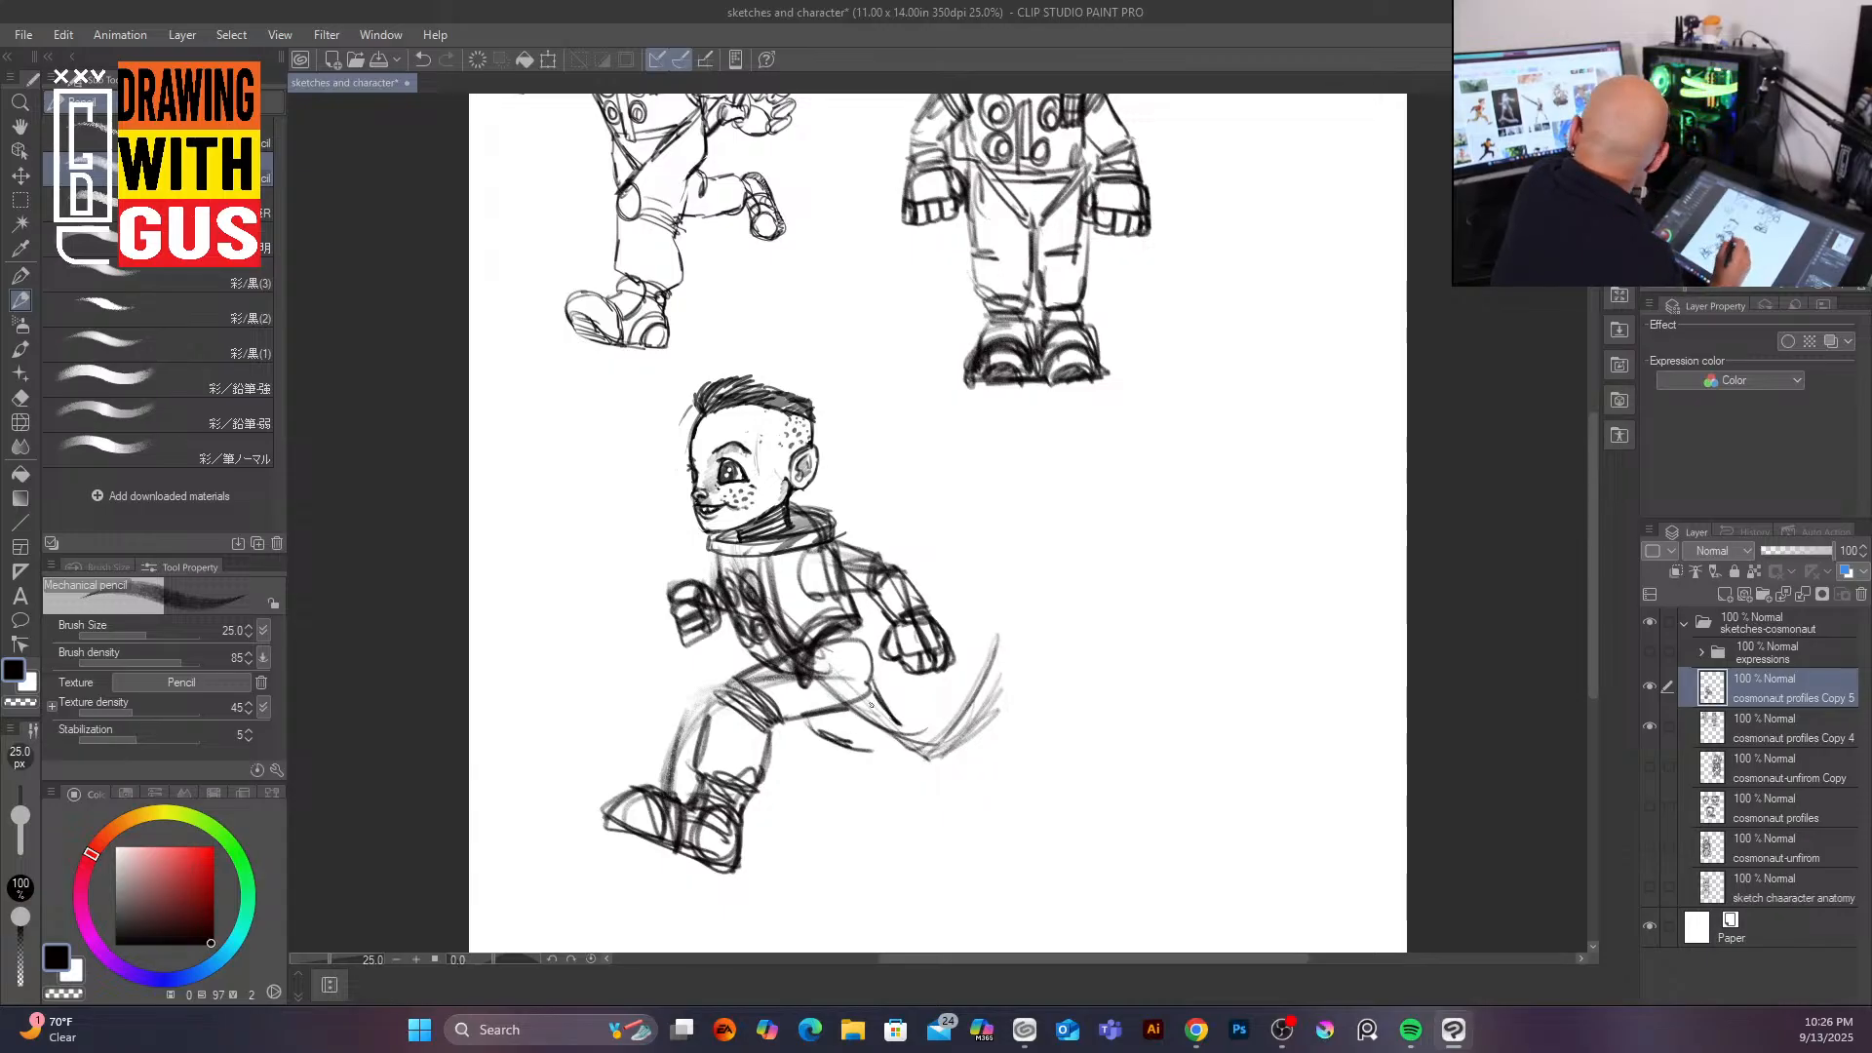
Step: Sketch the running figure's rear leg stretched back with a chunky boot
mouse_move(899, 716)
mouse_down()
mouse_move(895, 762)
mouse_move(948, 685)
mouse_move(926, 755)
mouse_move(807, 729)
mouse_move(919, 750)
mouse_move(935, 681)
mouse_move(966, 737)
mouse_move(976, 654)
mouse_move(1022, 689)
mouse_move(1006, 776)
mouse_move(1060, 760)
mouse_up()
mouse_move(1022, 726)
mouse_down()
mouse_move(1052, 733)
mouse_move(1014, 770)
mouse_move(1020, 722)
mouse_move(1053, 771)
mouse_move(1036, 715)
mouse_move(1059, 727)
mouse_move(1044, 730)
mouse_up()
mouse_move(959, 655)
mouse_down()
mouse_move(1010, 712)
mouse_move(1052, 715)
mouse_move(1040, 765)
mouse_up()
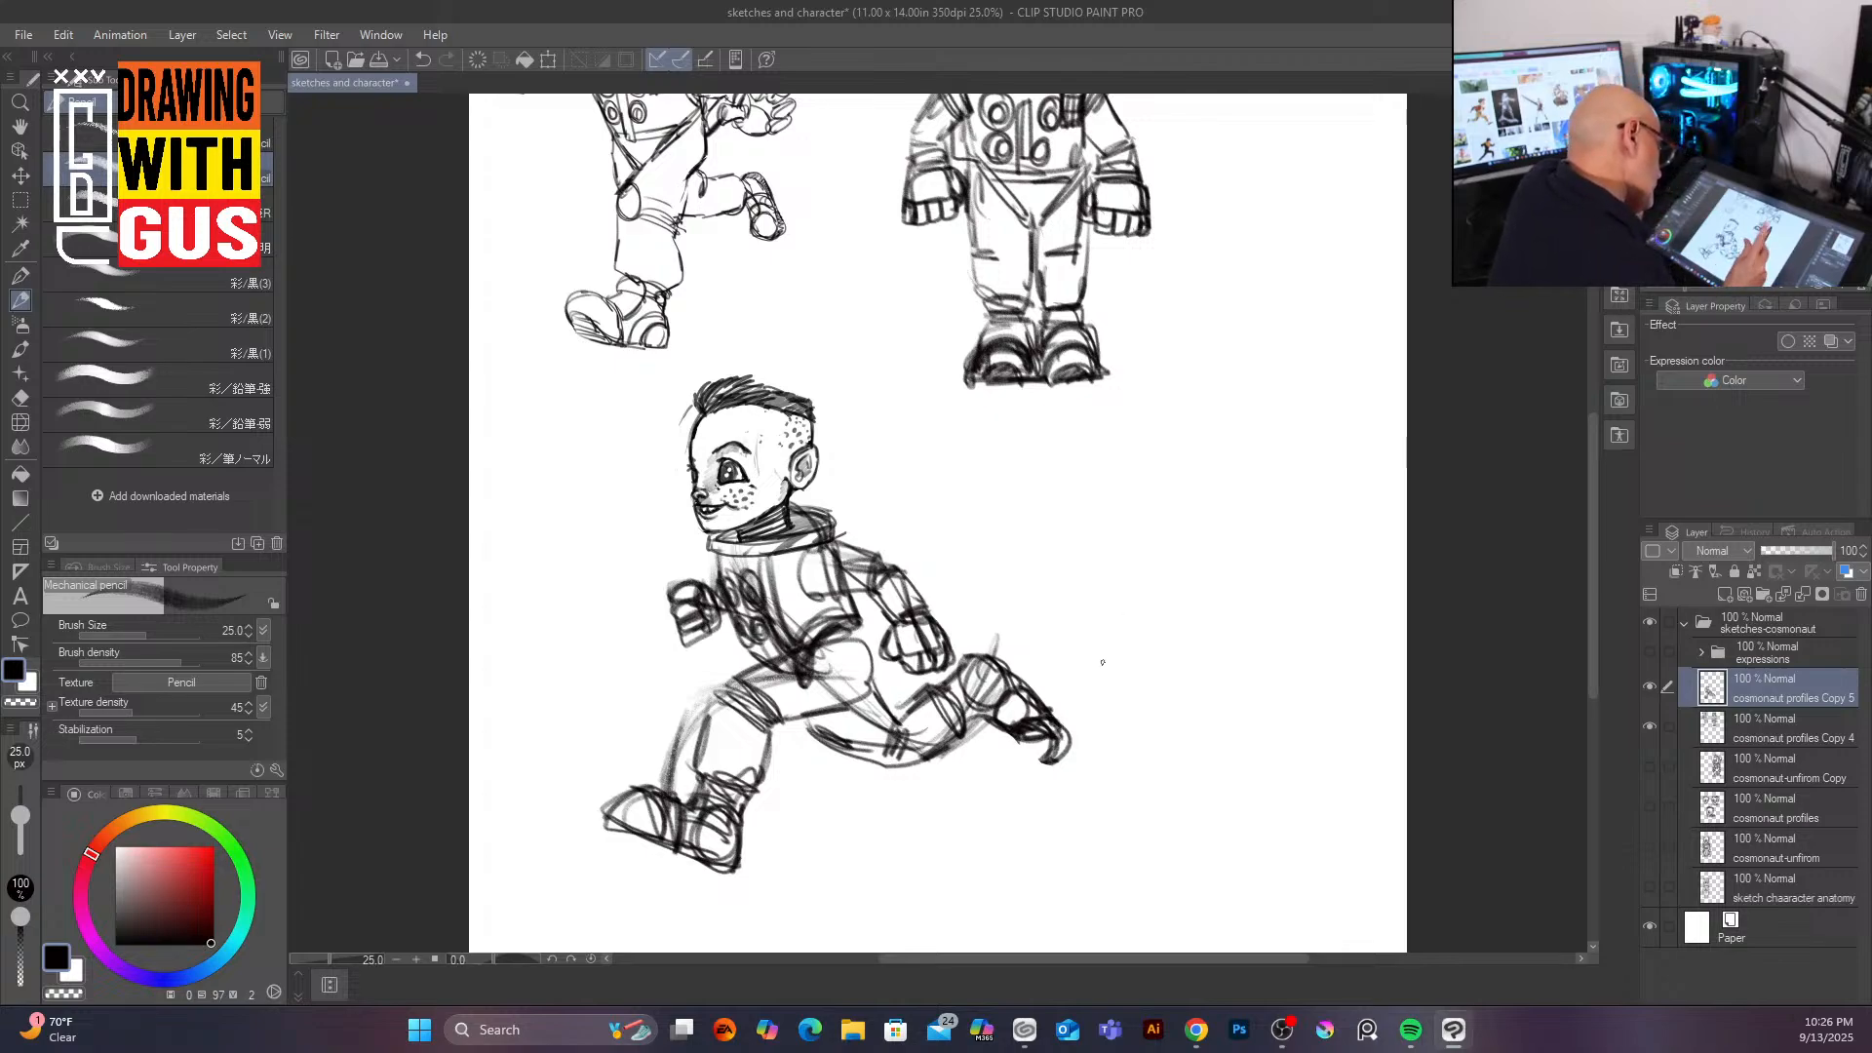
mouse_move(1073, 718)
mouse_down()
mouse_move(1053, 763)
mouse_move(1070, 734)
mouse_move(1039, 753)
mouse_up()
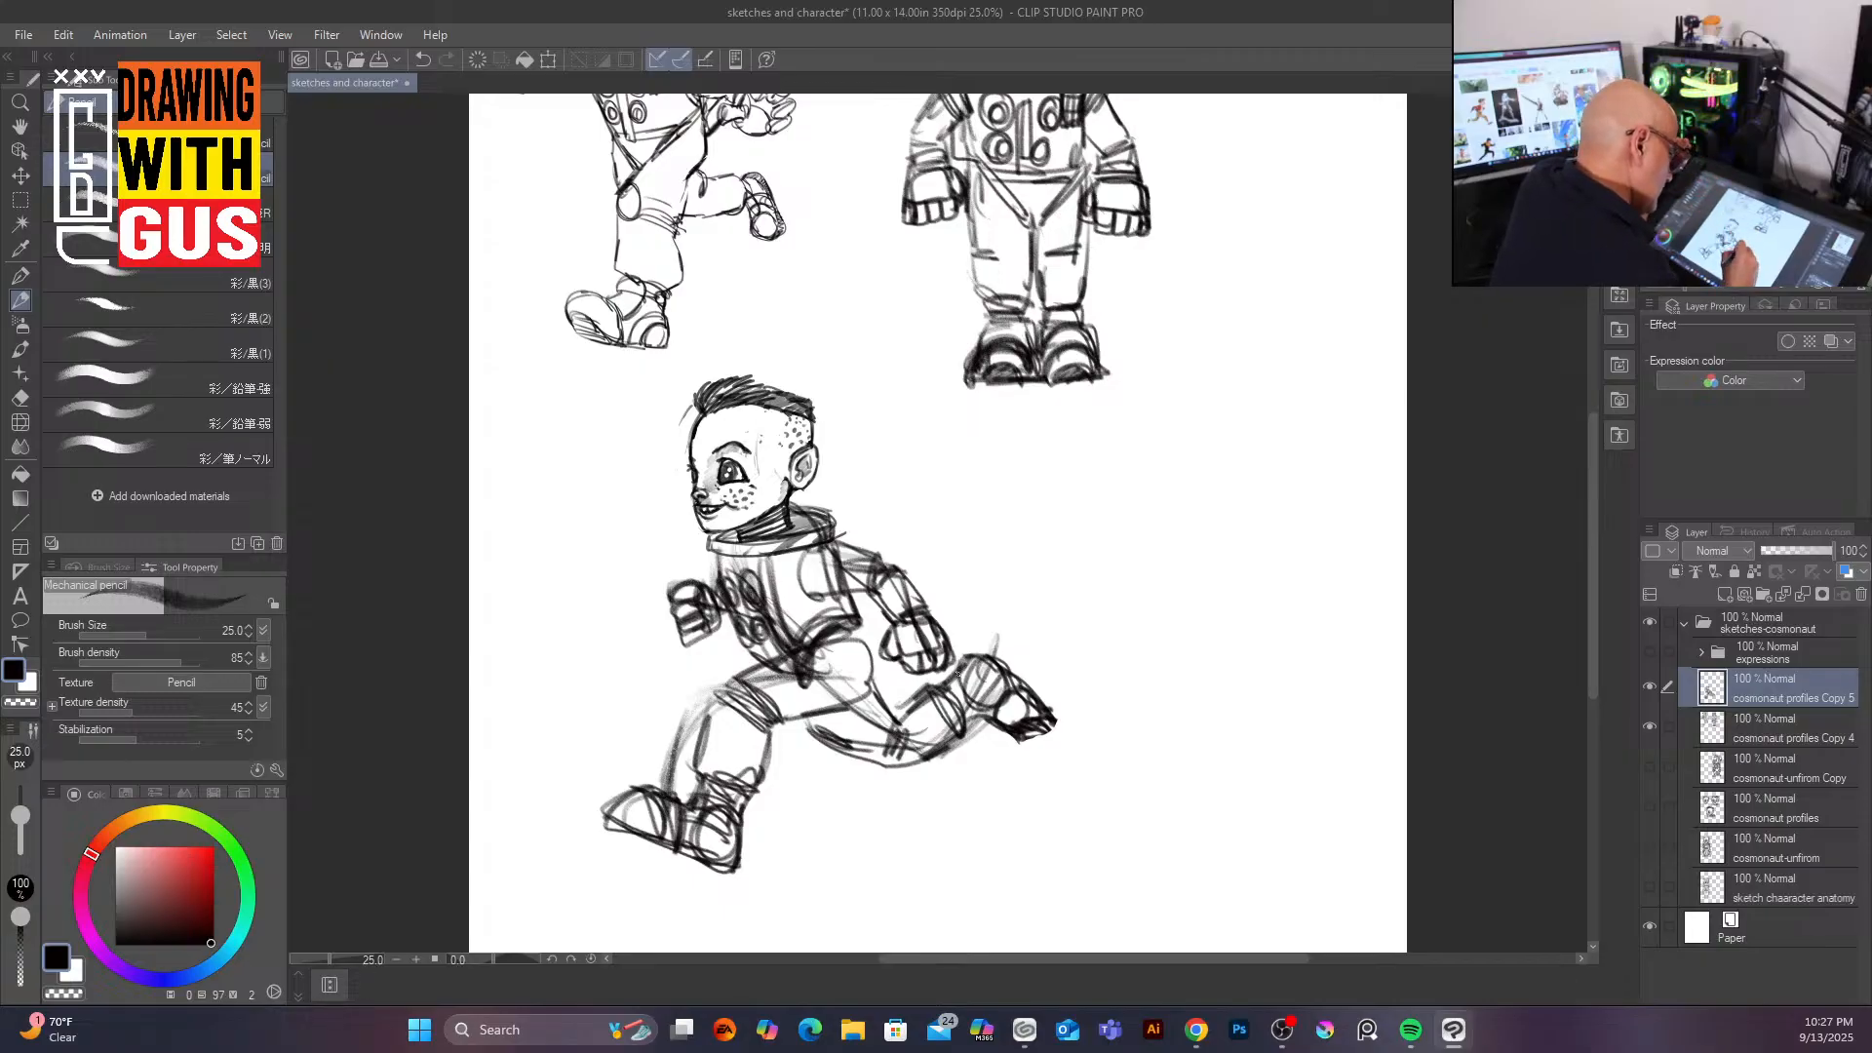
mouse_move(974, 647)
mouse_down()
mouse_move(1060, 701)
mouse_move(1029, 740)
mouse_up()
drag(940, 693, 965, 735)
mouse_move(801, 714)
mouse_down()
mouse_move(831, 761)
mouse_move(860, 756)
mouse_move(877, 701)
mouse_up()
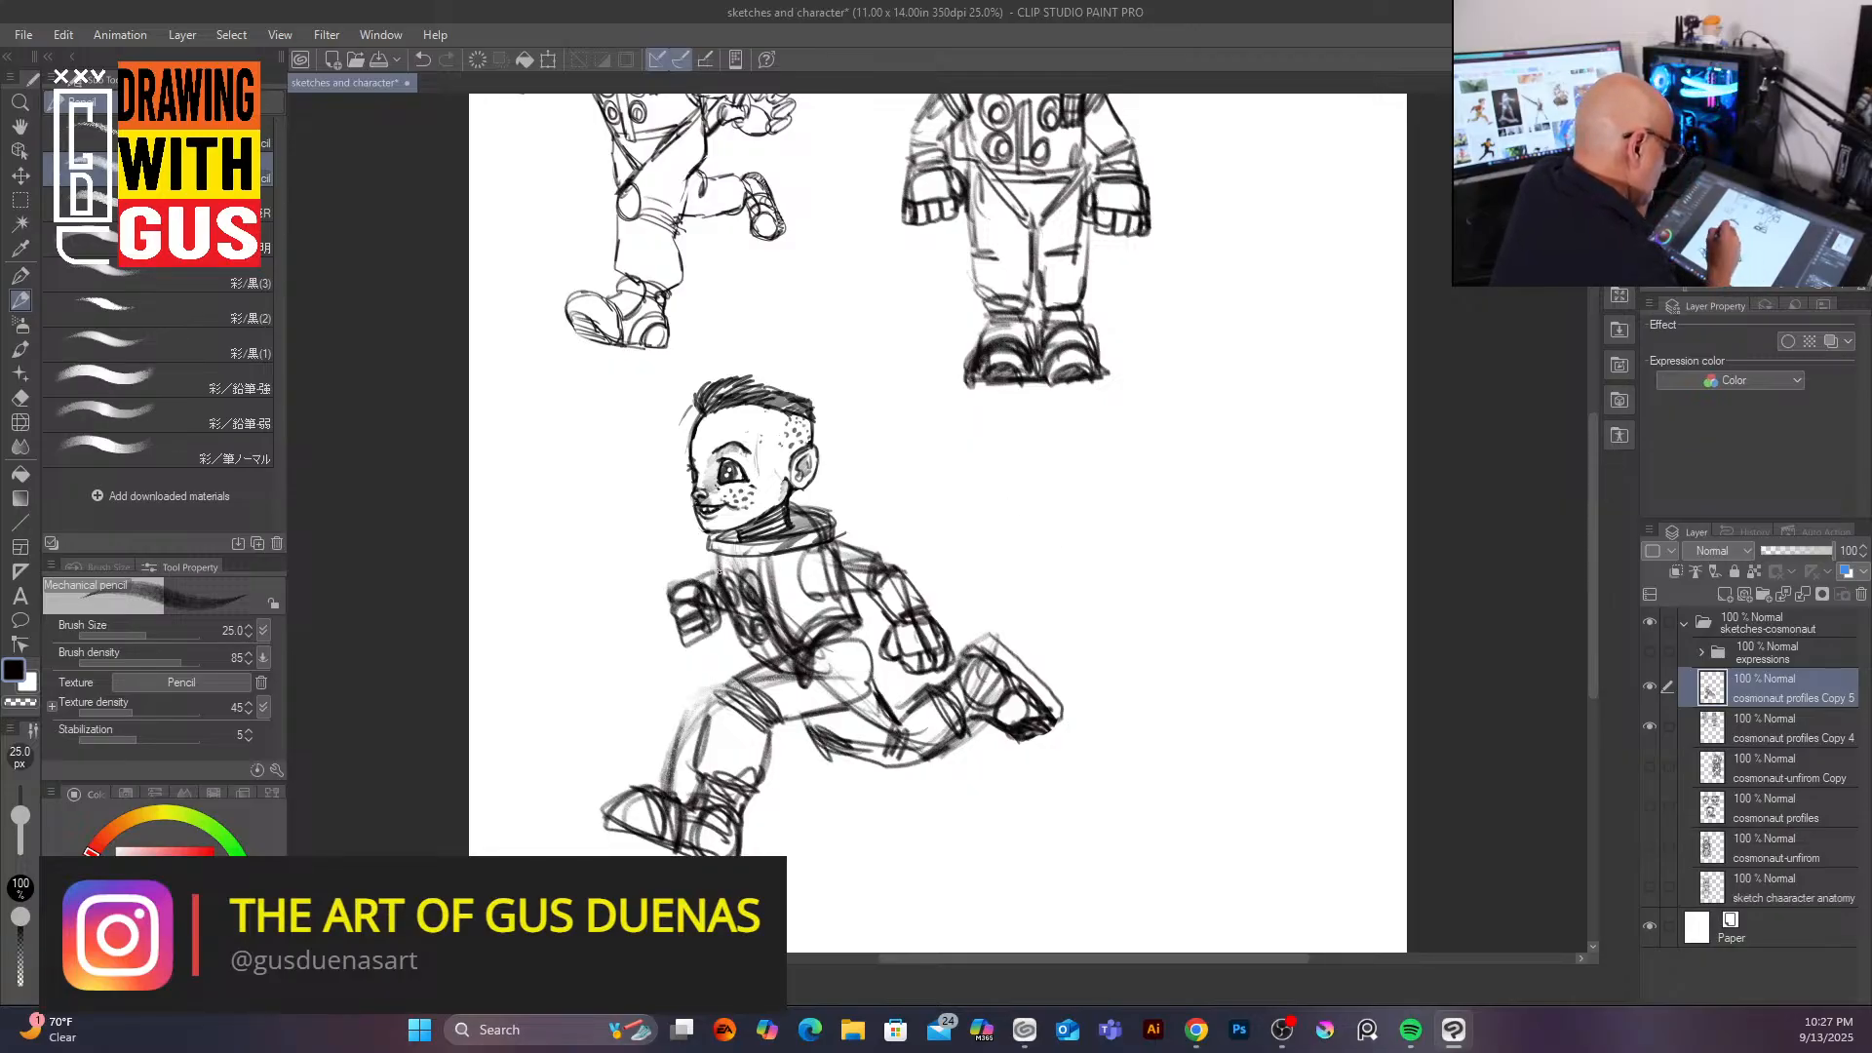
Step: Draw the backpack behind the running figure's shoulders and clean up the torso lines
drag(717, 564, 714, 611)
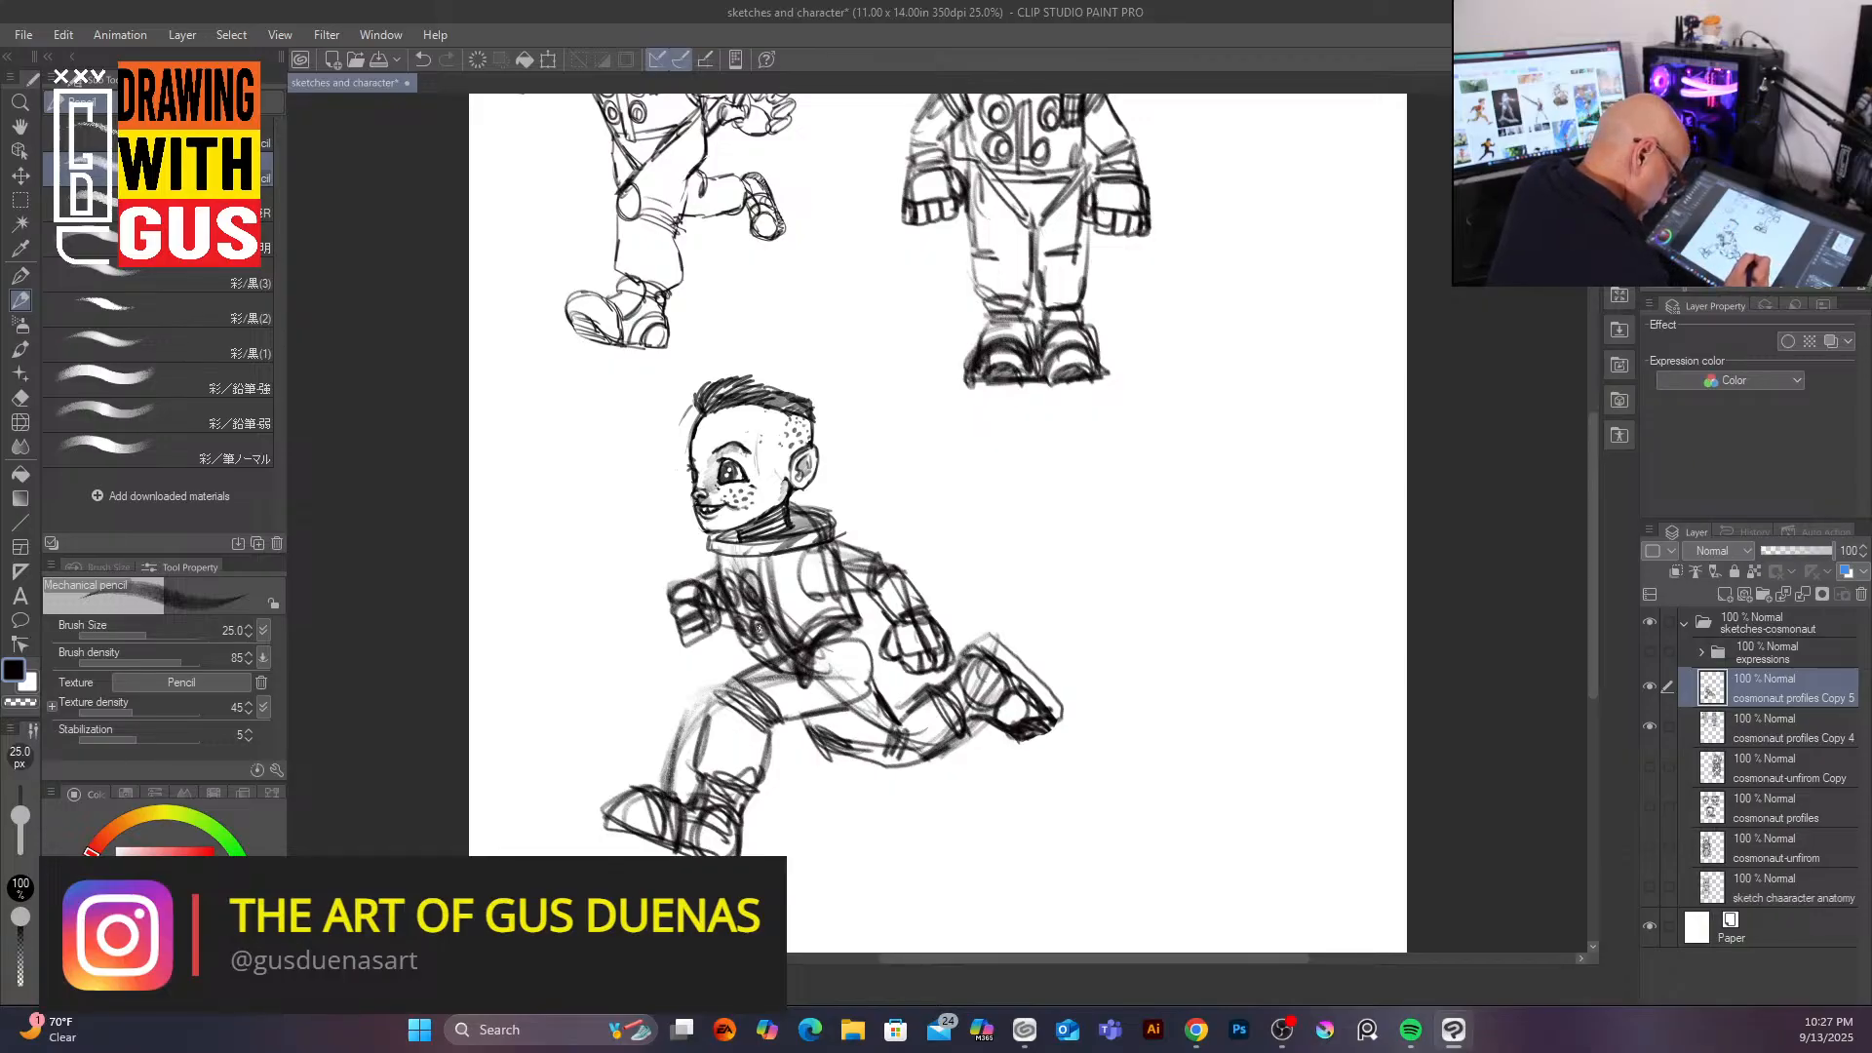
drag(871, 605, 817, 593)
mouse_move(790, 495)
mouse_down()
mouse_move(841, 482)
mouse_move(858, 532)
mouse_move(848, 491)
mouse_move(876, 487)
mouse_up()
mouse_move(874, 546)
mouse_down()
mouse_move(861, 506)
mouse_move(880, 550)
mouse_move(848, 632)
mouse_move(875, 629)
mouse_move(831, 720)
mouse_up()
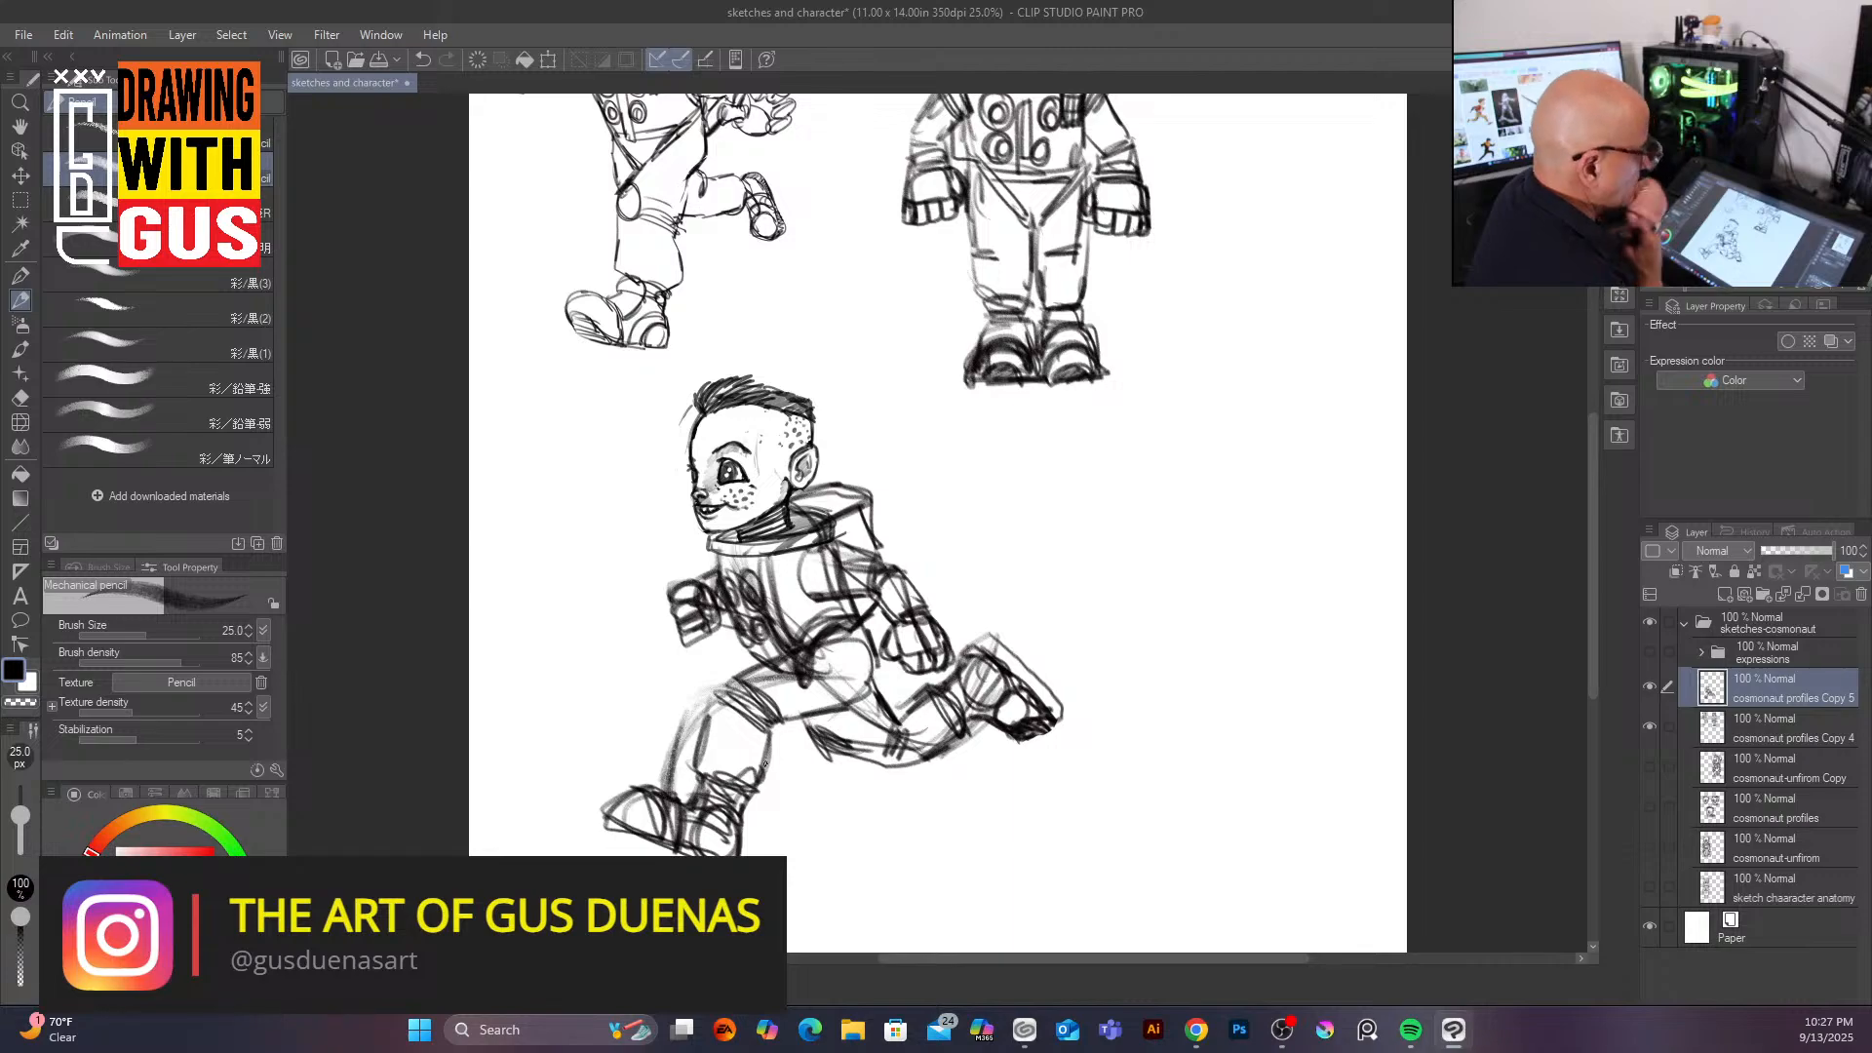
mouse_move(824, 567)
mouse_down()
mouse_move(787, 579)
mouse_move(792, 601)
mouse_move(754, 563)
mouse_move(782, 648)
mouse_move(791, 620)
mouse_move(831, 625)
mouse_up()
mouse_move(755, 576)
mouse_down()
mouse_move(759, 632)
mouse_move(732, 572)
mouse_move(806, 605)
mouse_move(720, 748)
mouse_move(696, 703)
mouse_move(650, 823)
mouse_move(733, 819)
mouse_move(718, 843)
mouse_move(742, 771)
mouse_move(845, 672)
mouse_move(812, 684)
mouse_move(828, 661)
mouse_move(869, 679)
mouse_move(834, 673)
mouse_move(885, 737)
mouse_move(838, 728)
mouse_move(871, 744)
mouse_move(870, 716)
mouse_move(923, 733)
mouse_move(1011, 687)
mouse_up()
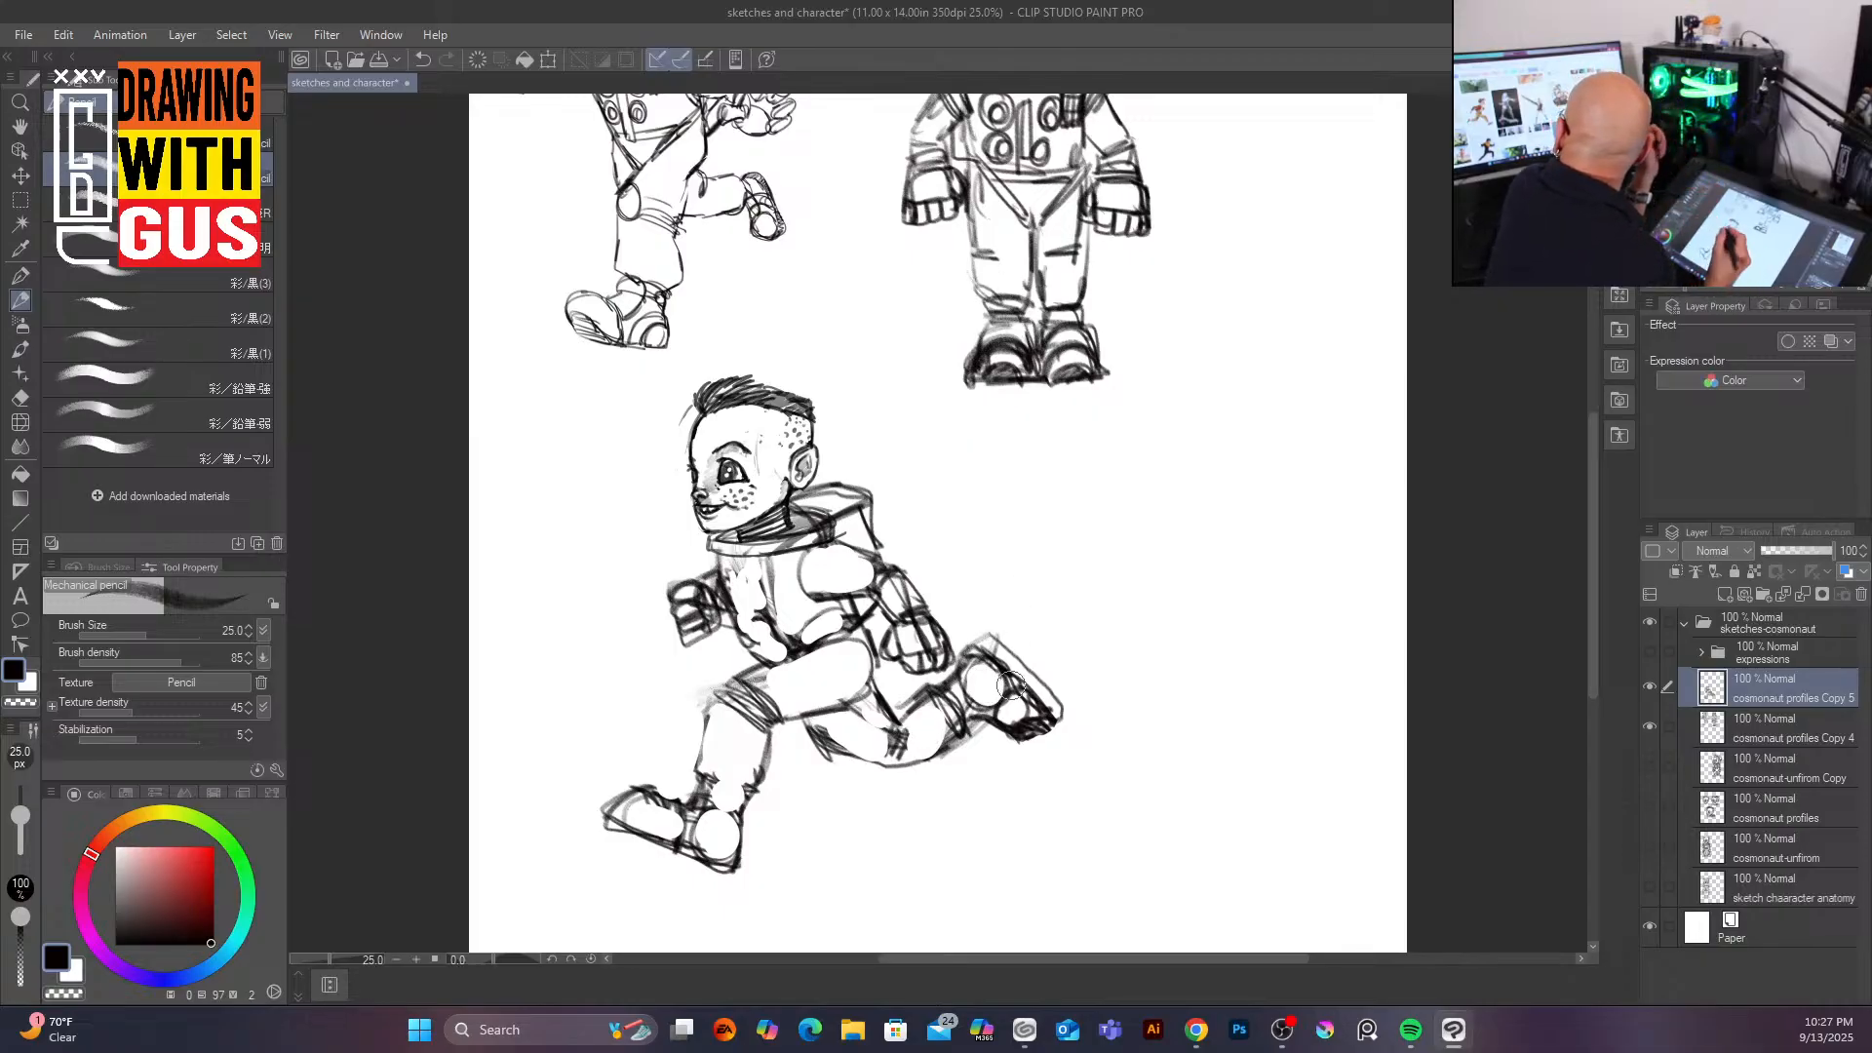
Step: Add knee details to the legs and draw the chest panel boxes on the suit
mouse_move(893, 709)
mouse_down()
mouse_move(810, 712)
mouse_move(859, 756)
mouse_move(816, 711)
mouse_move(862, 734)
mouse_move(818, 727)
mouse_move(831, 738)
mouse_move(880, 746)
mouse_move(868, 697)
mouse_up()
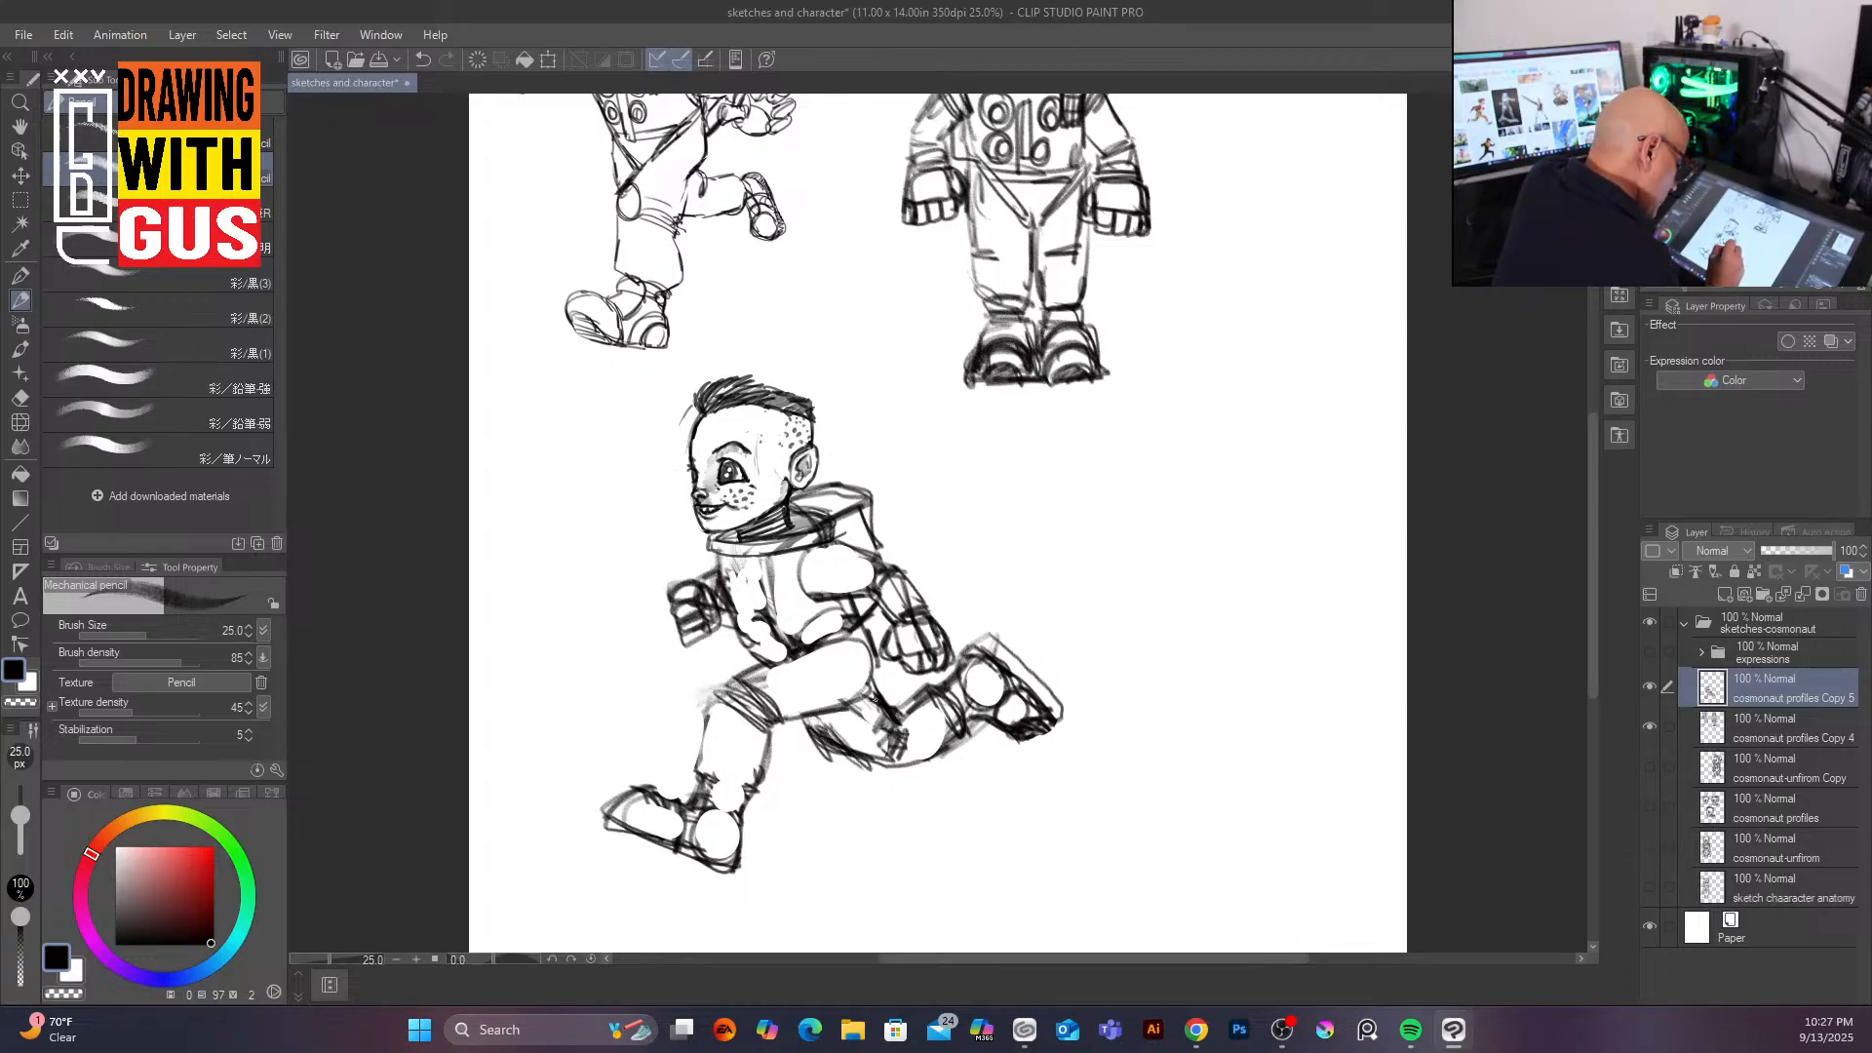
mouse_move(830, 731)
mouse_down()
mouse_move(874, 766)
mouse_move(829, 740)
mouse_move(884, 760)
mouse_move(803, 712)
mouse_move(849, 703)
mouse_move(896, 739)
mouse_move(878, 760)
mouse_move(904, 713)
mouse_move(909, 765)
mouse_up()
mouse_move(756, 744)
mouse_down()
mouse_move(705, 715)
mouse_move(708, 694)
mouse_move(726, 726)
mouse_up()
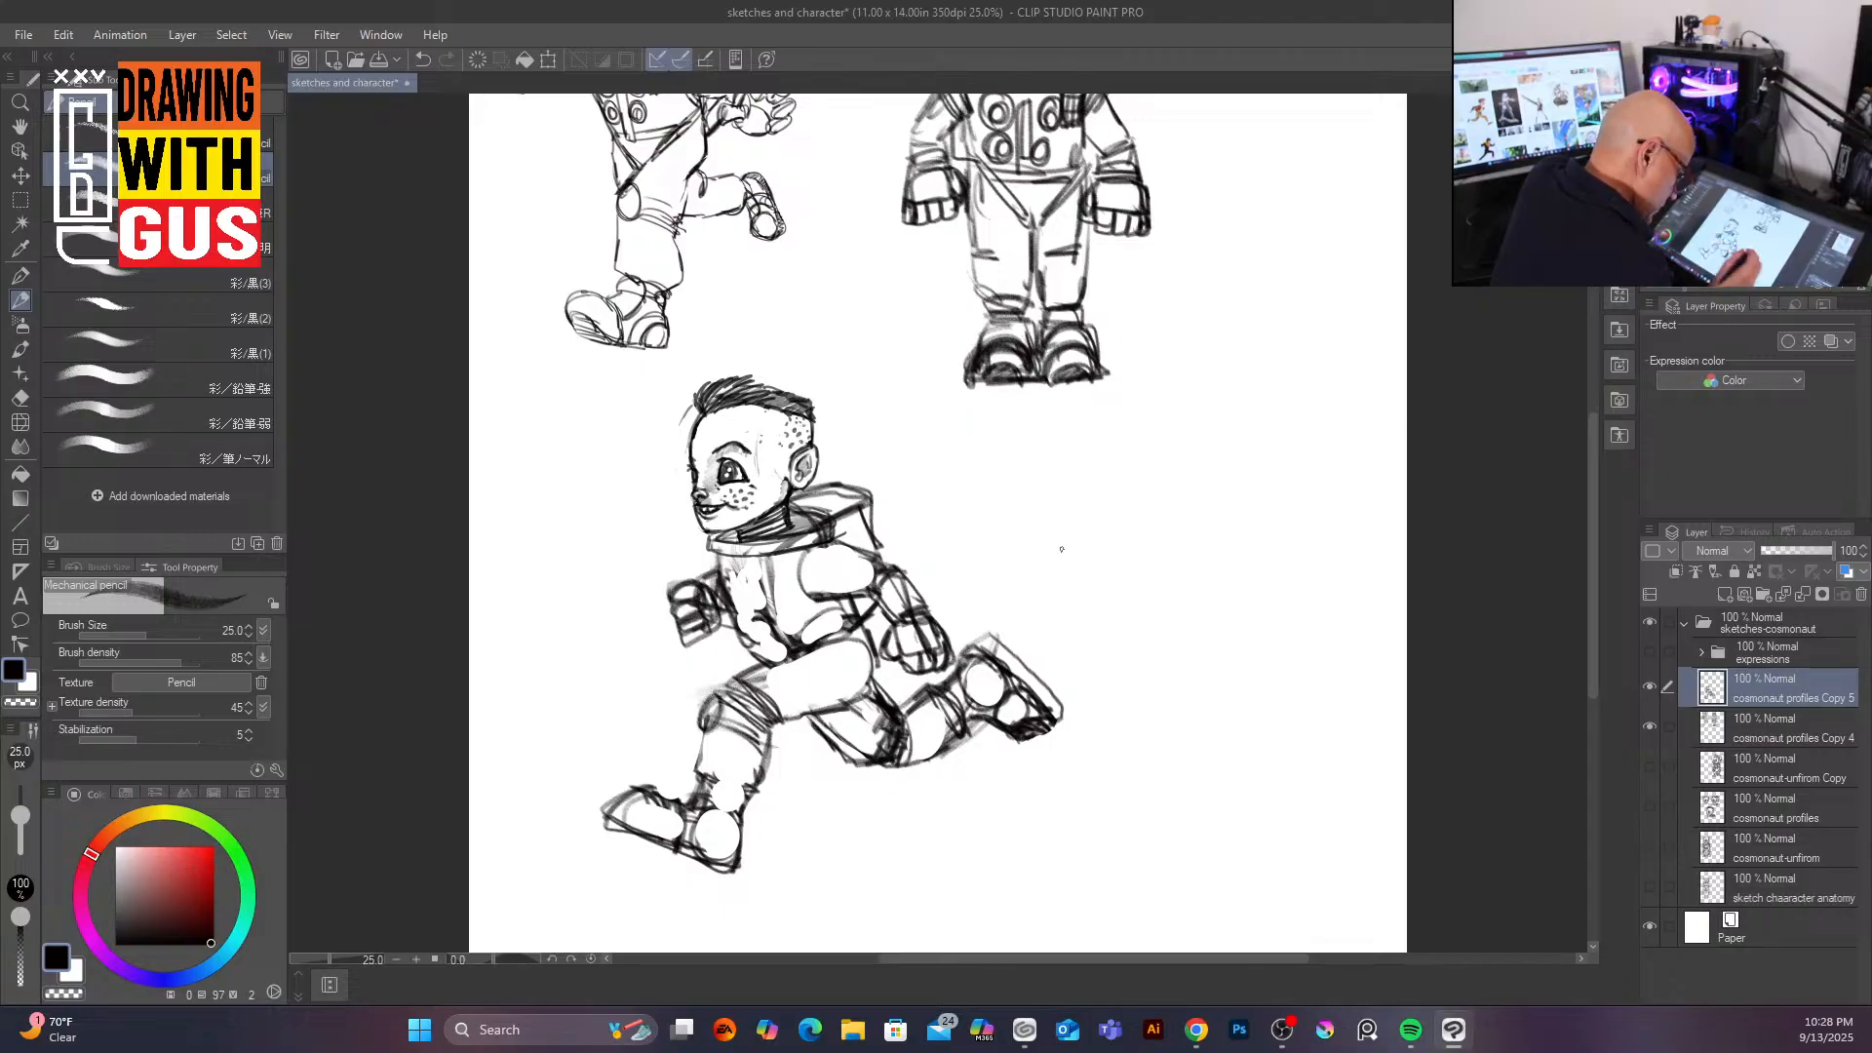
mouse_move(745, 580)
mouse_down()
mouse_move(746, 636)
mouse_move(770, 654)
mouse_move(773, 599)
mouse_move(798, 585)
mouse_move(776, 597)
mouse_move(779, 573)
mouse_up()
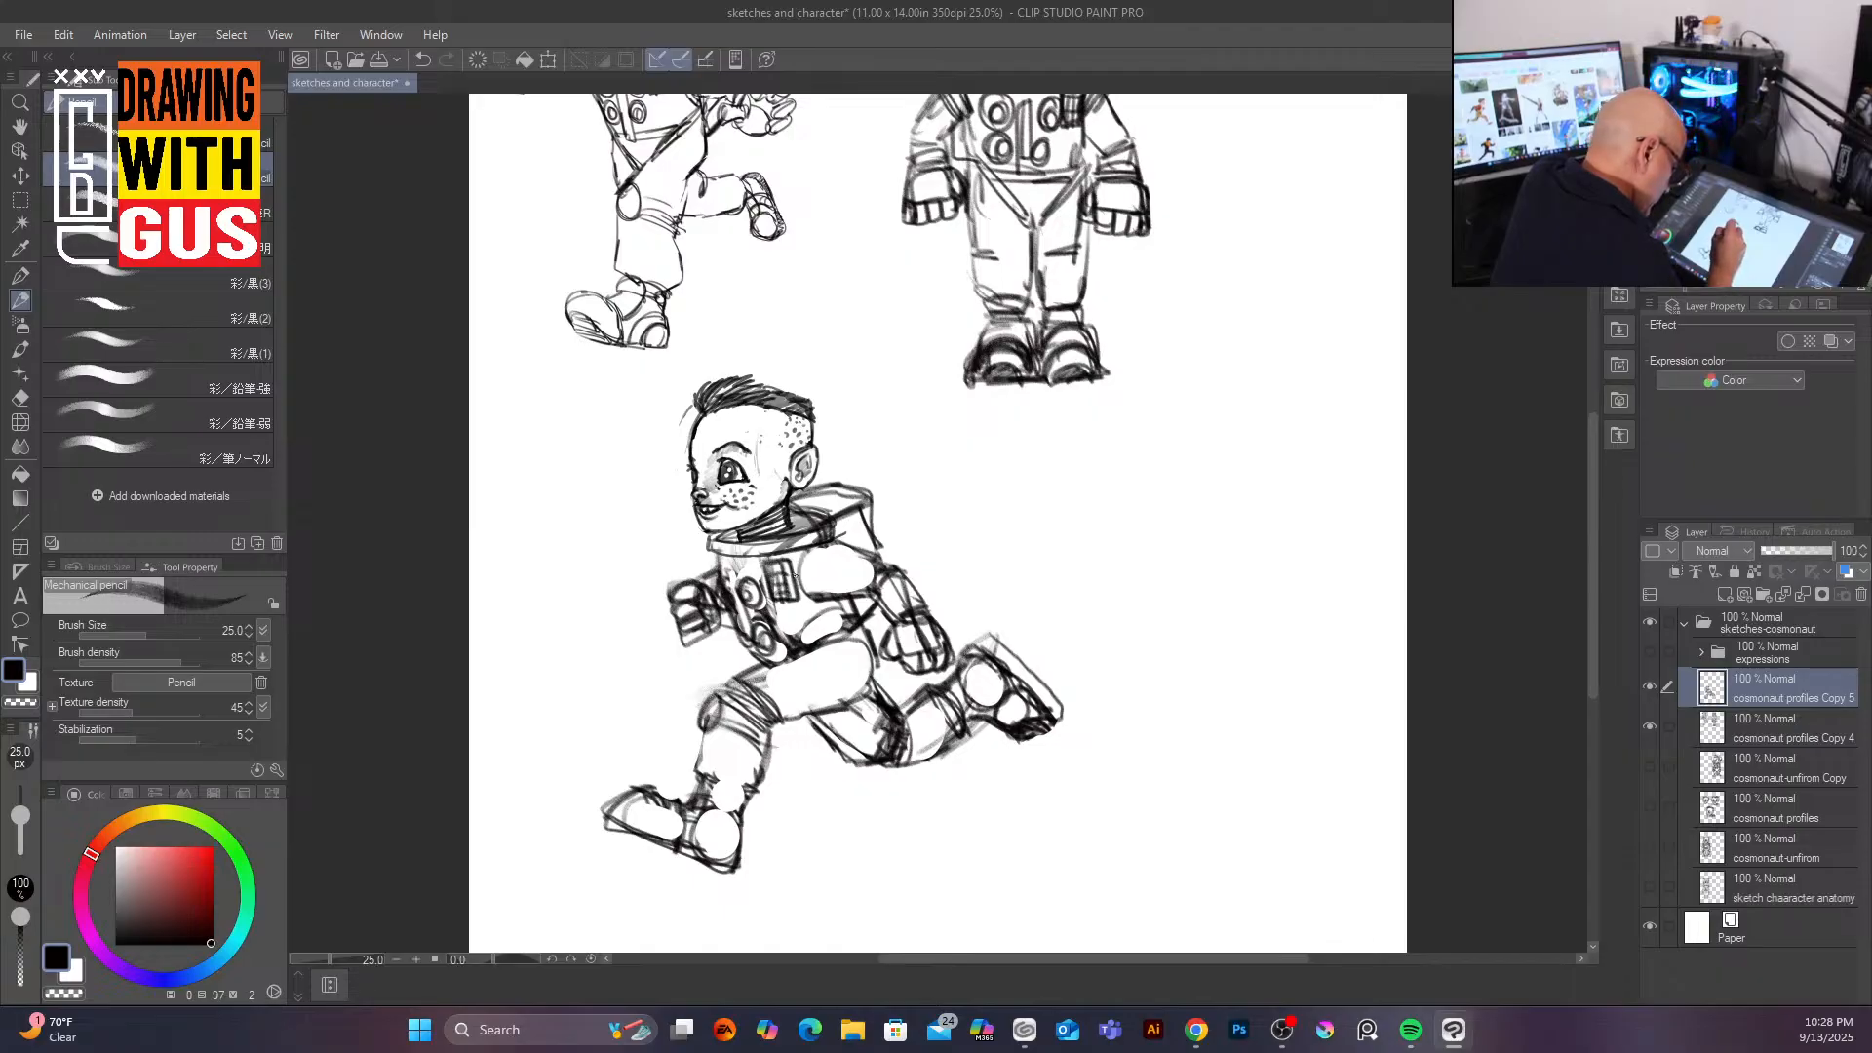
drag(768, 554, 776, 632)
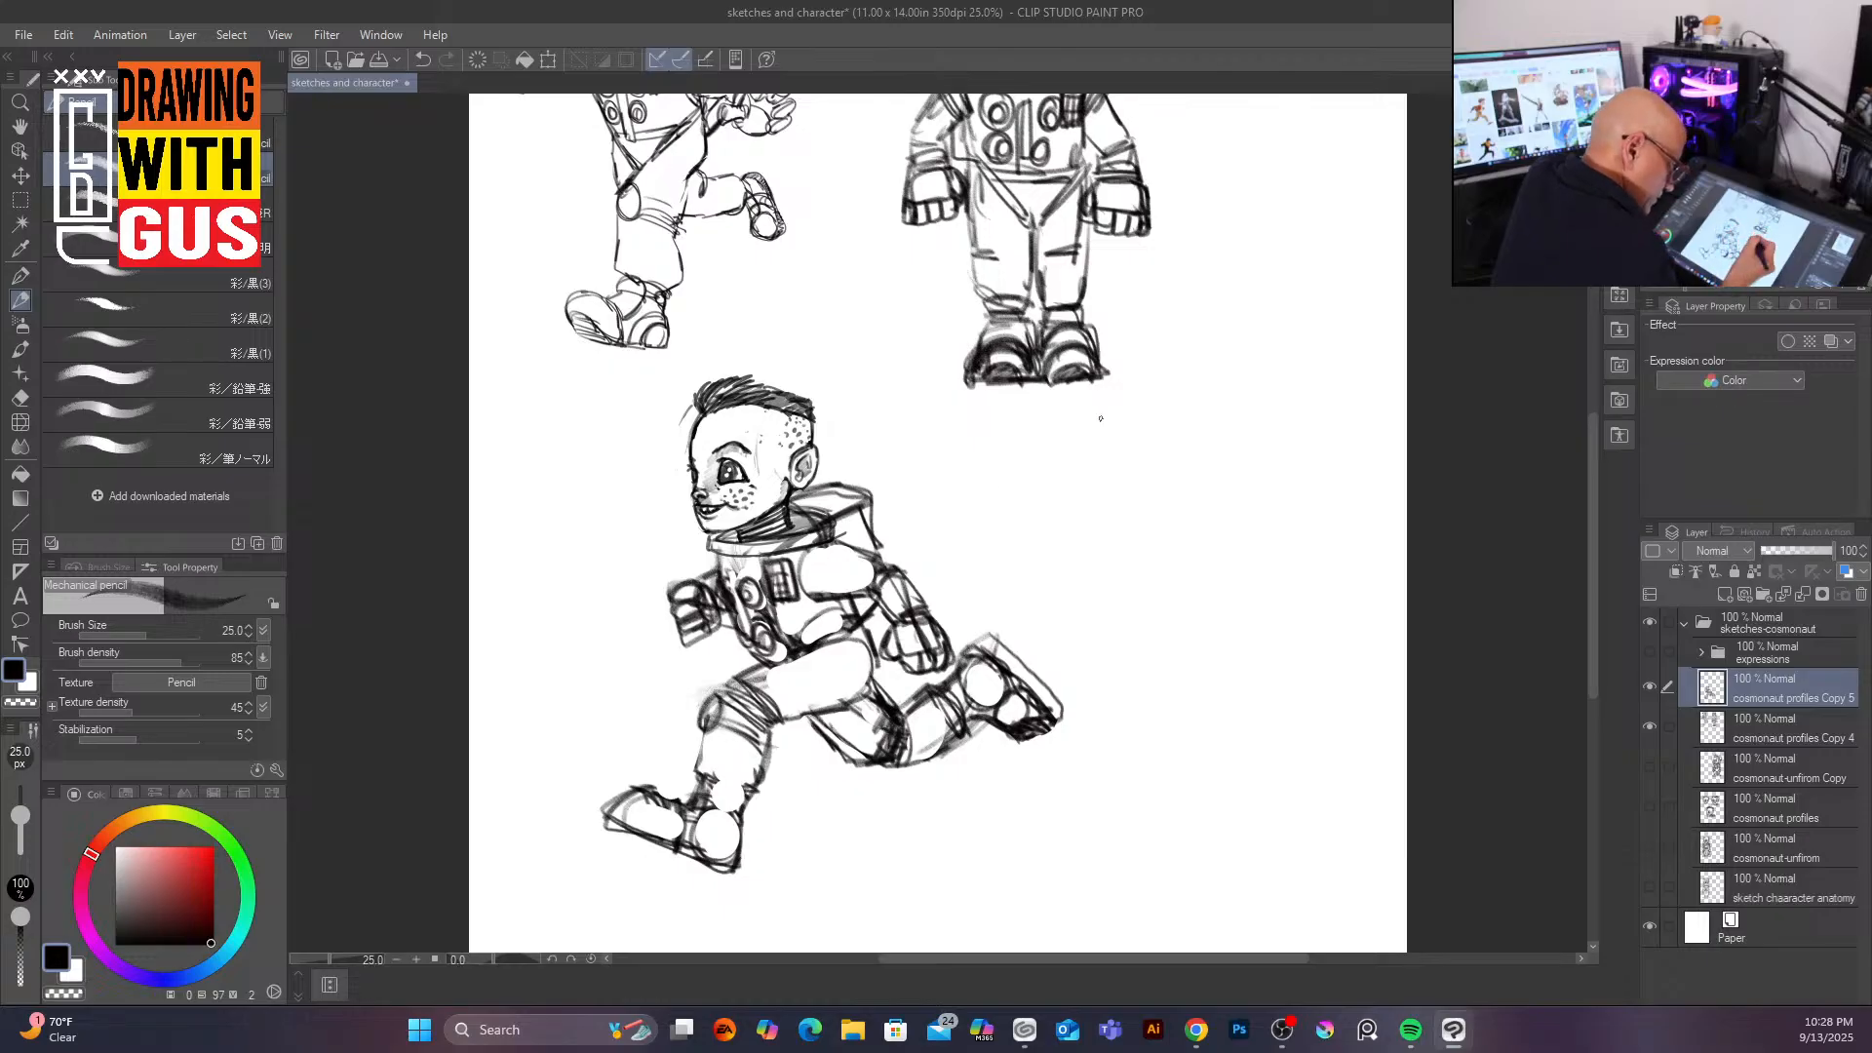
mouse_move(834, 542)
mouse_down()
mouse_move(823, 603)
mouse_move(889, 580)
mouse_up()
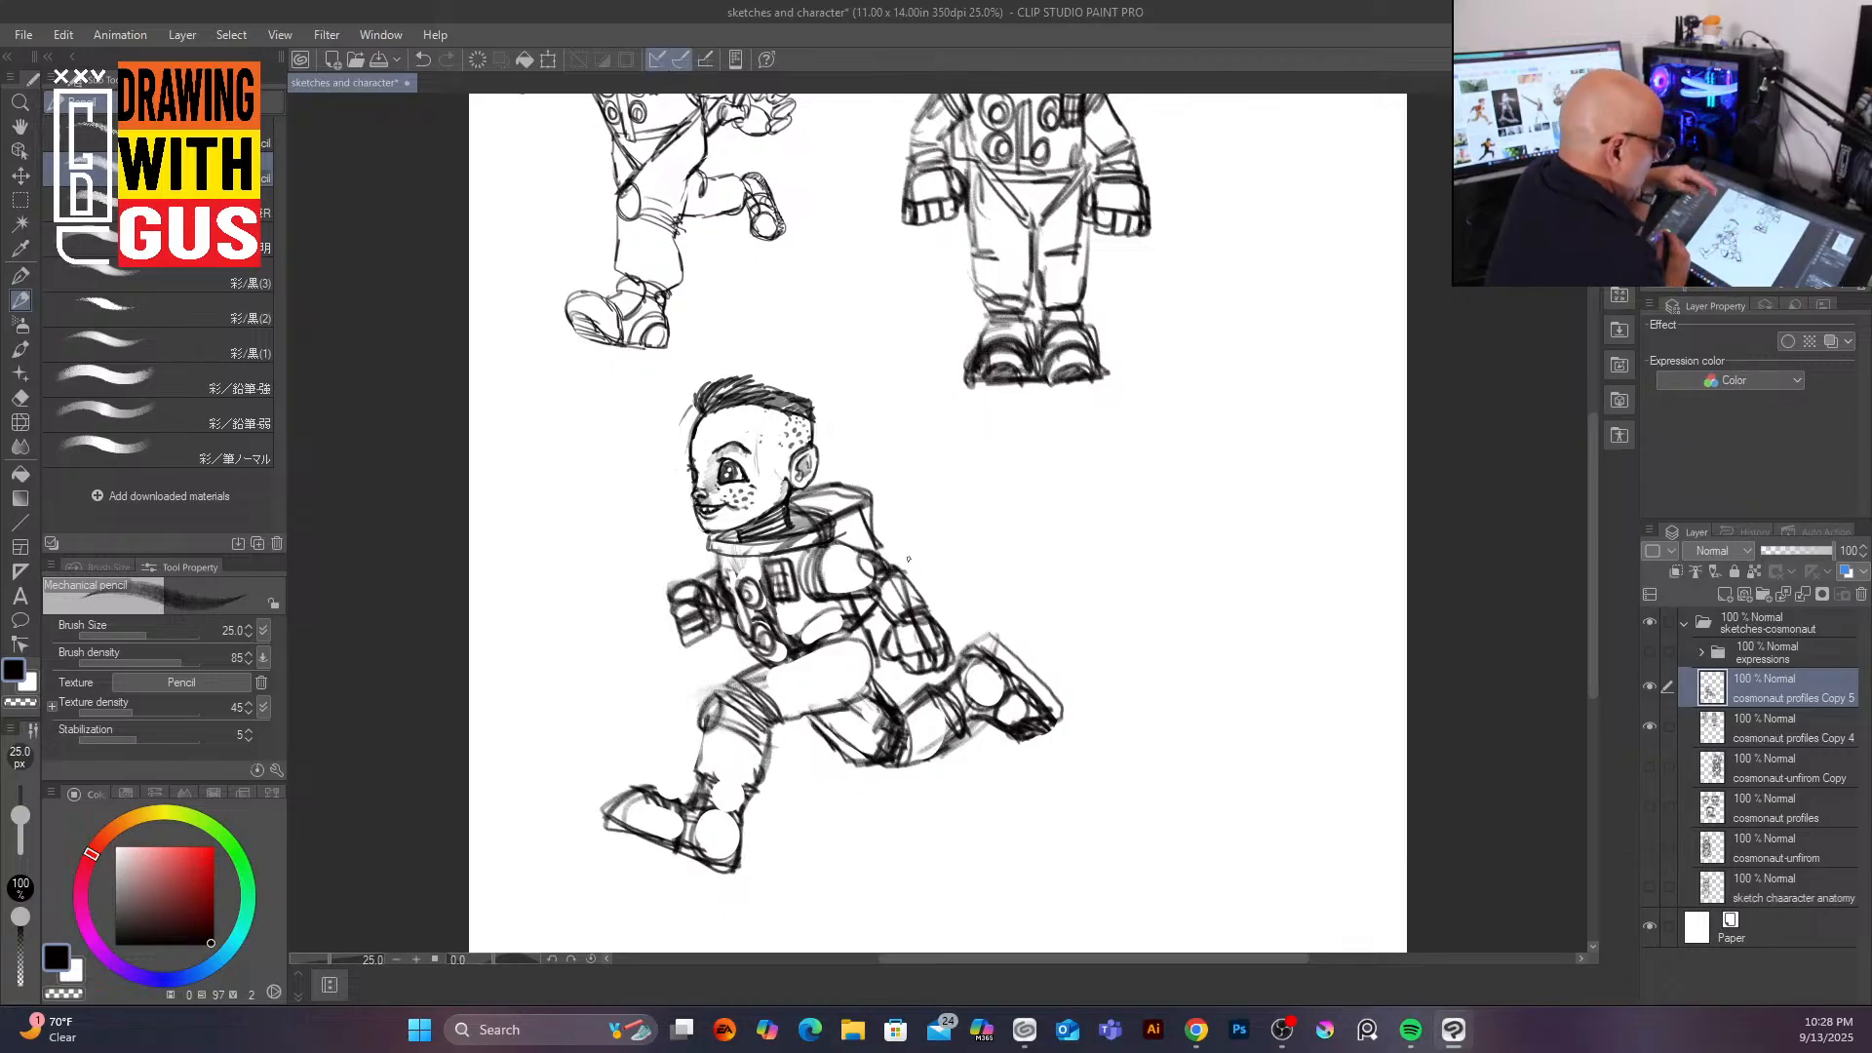
Step: Lasso-select the running figure's head, scale it up slightly to about 117%, and deselect
click(19, 200)
mouse_move(721, 359)
mouse_down()
mouse_move(673, 497)
mouse_move(708, 532)
mouse_move(772, 526)
mouse_move(846, 458)
mouse_move(816, 356)
mouse_move(716, 357)
mouse_up()
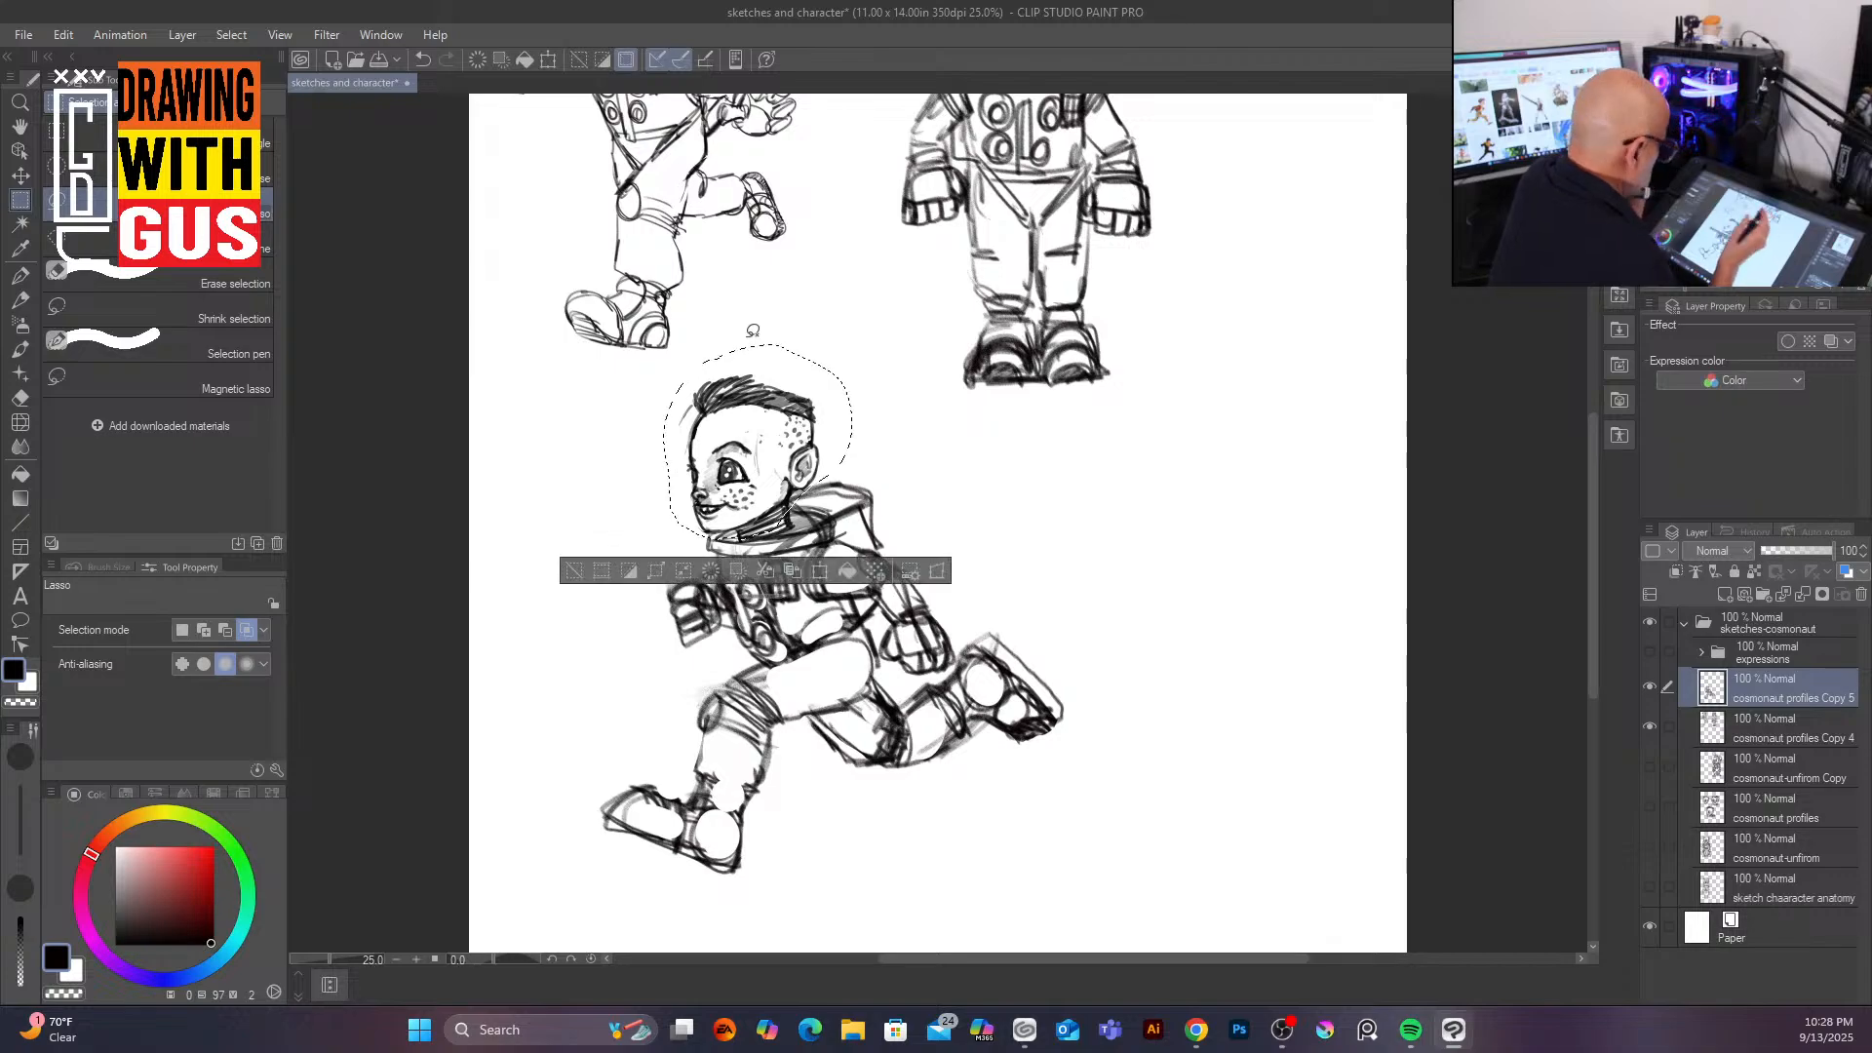
click(822, 574)
mouse_move(850, 441)
mouse_down()
mouse_move(893, 435)
mouse_move(822, 464)
mouse_up()
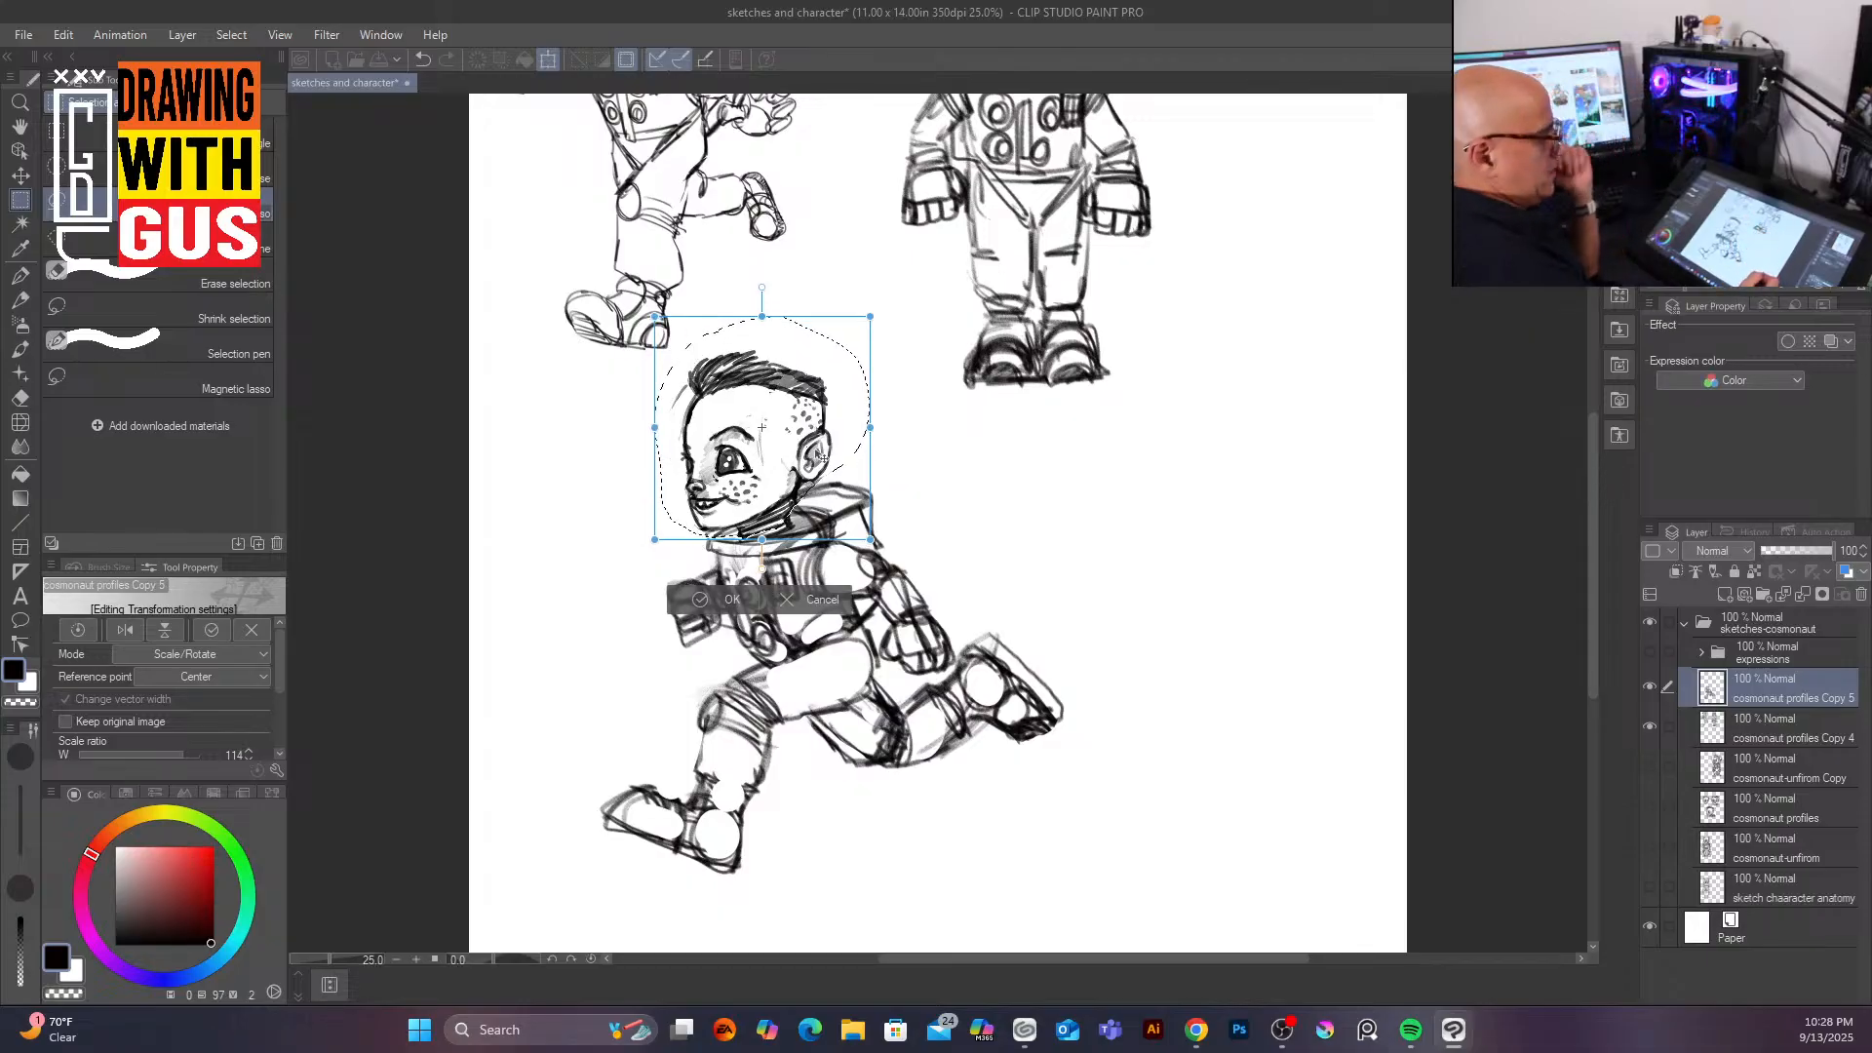
scroll(1594, 618, up, 3)
scroll(1597, 614, down, 3)
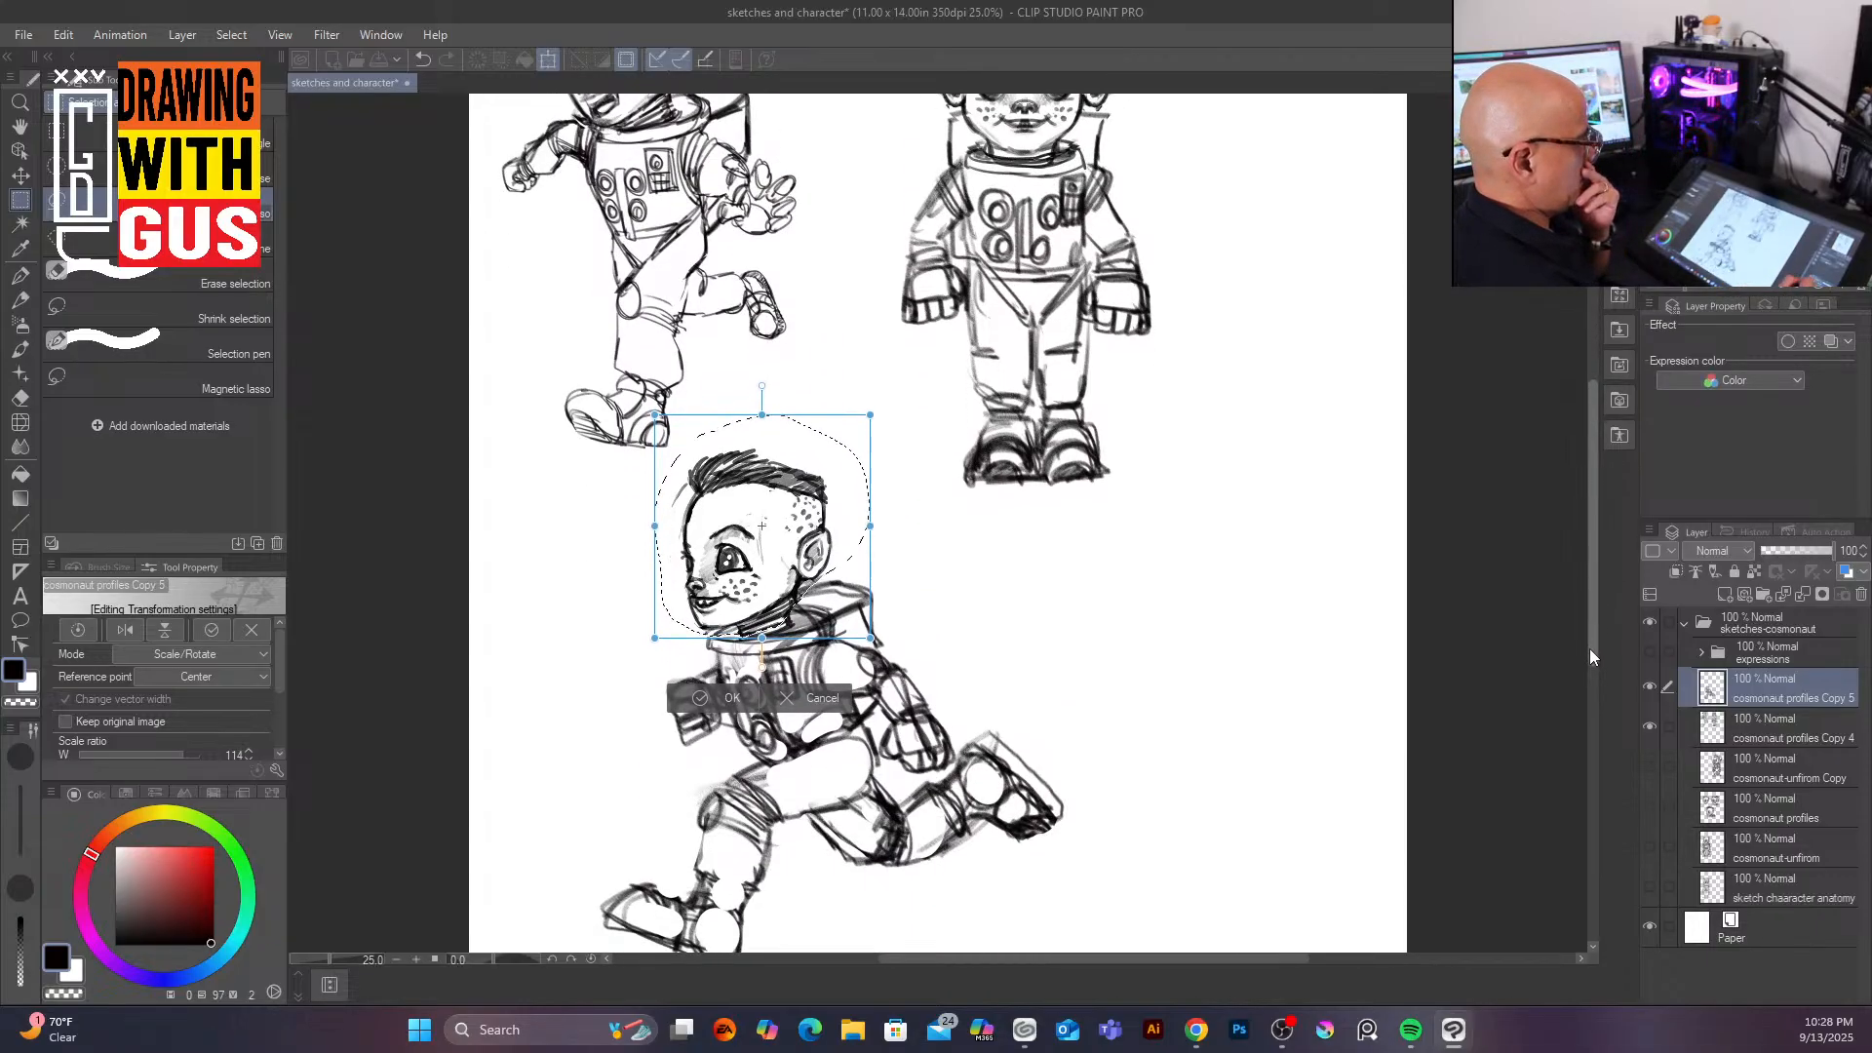
drag(879, 469, 837, 504)
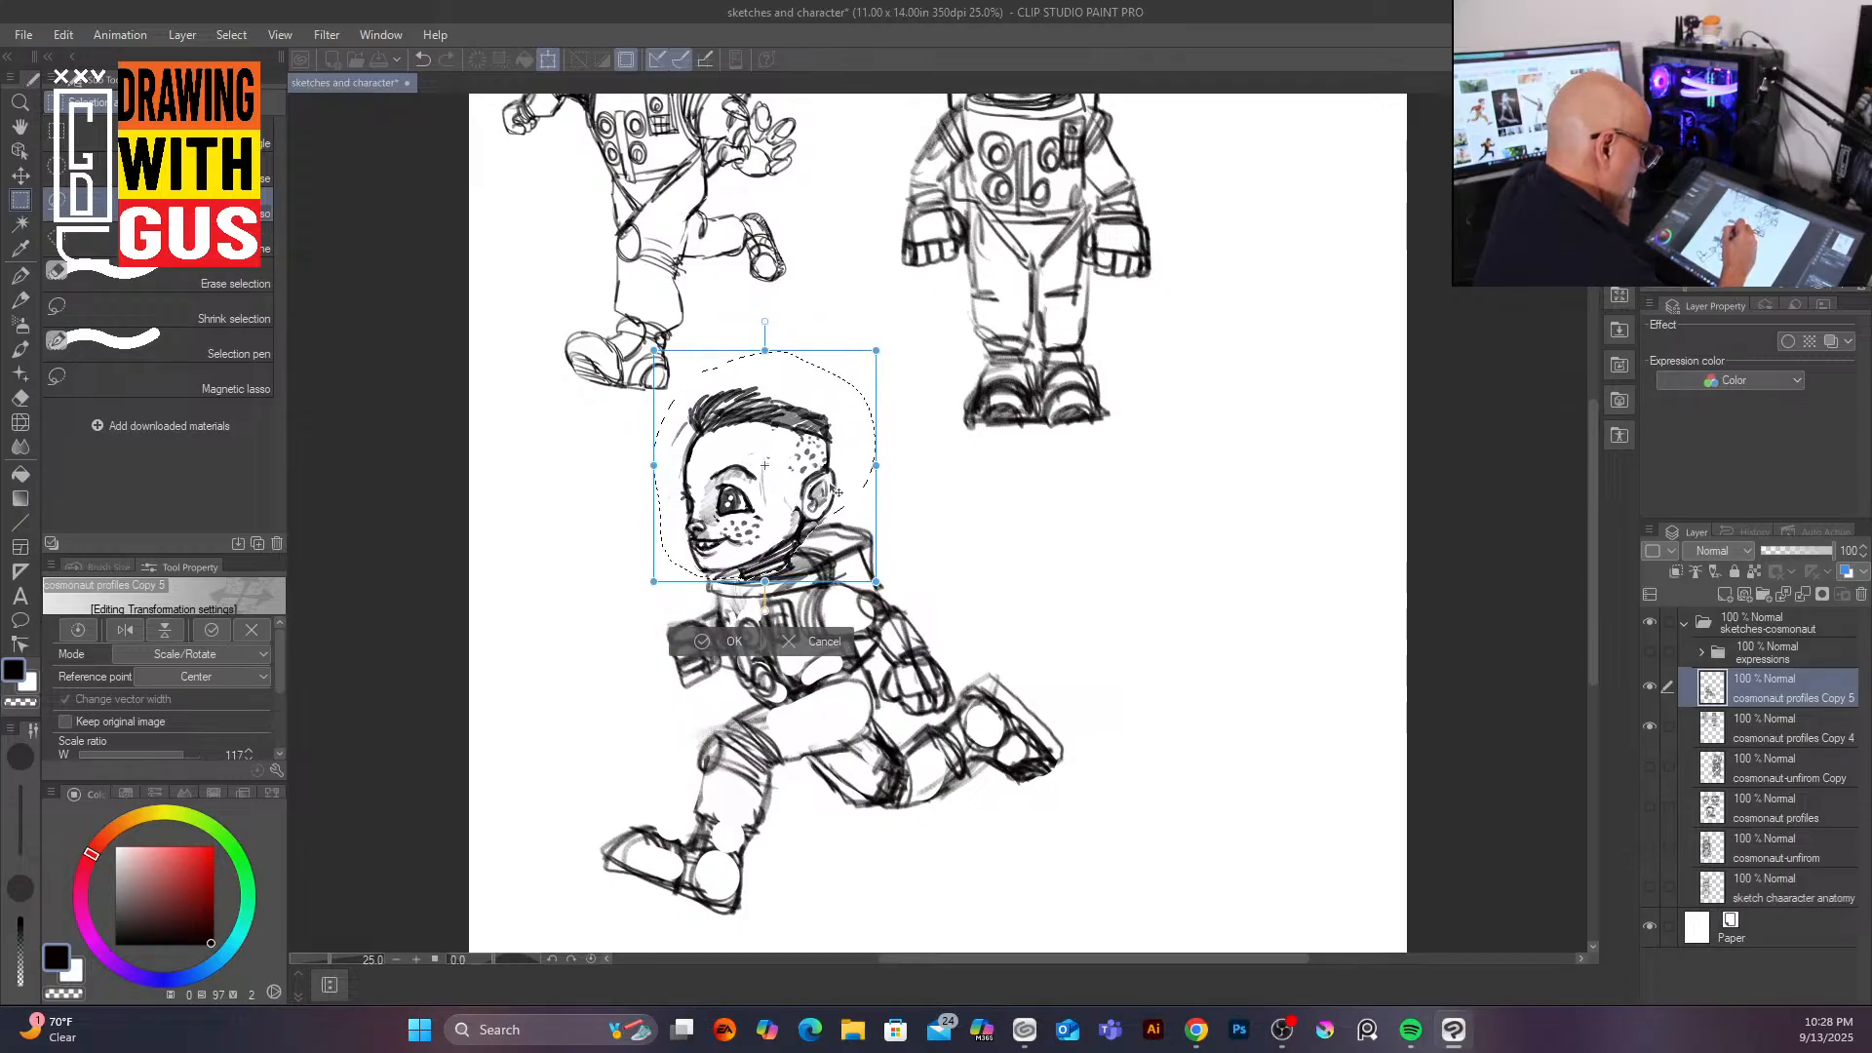
click(730, 642)
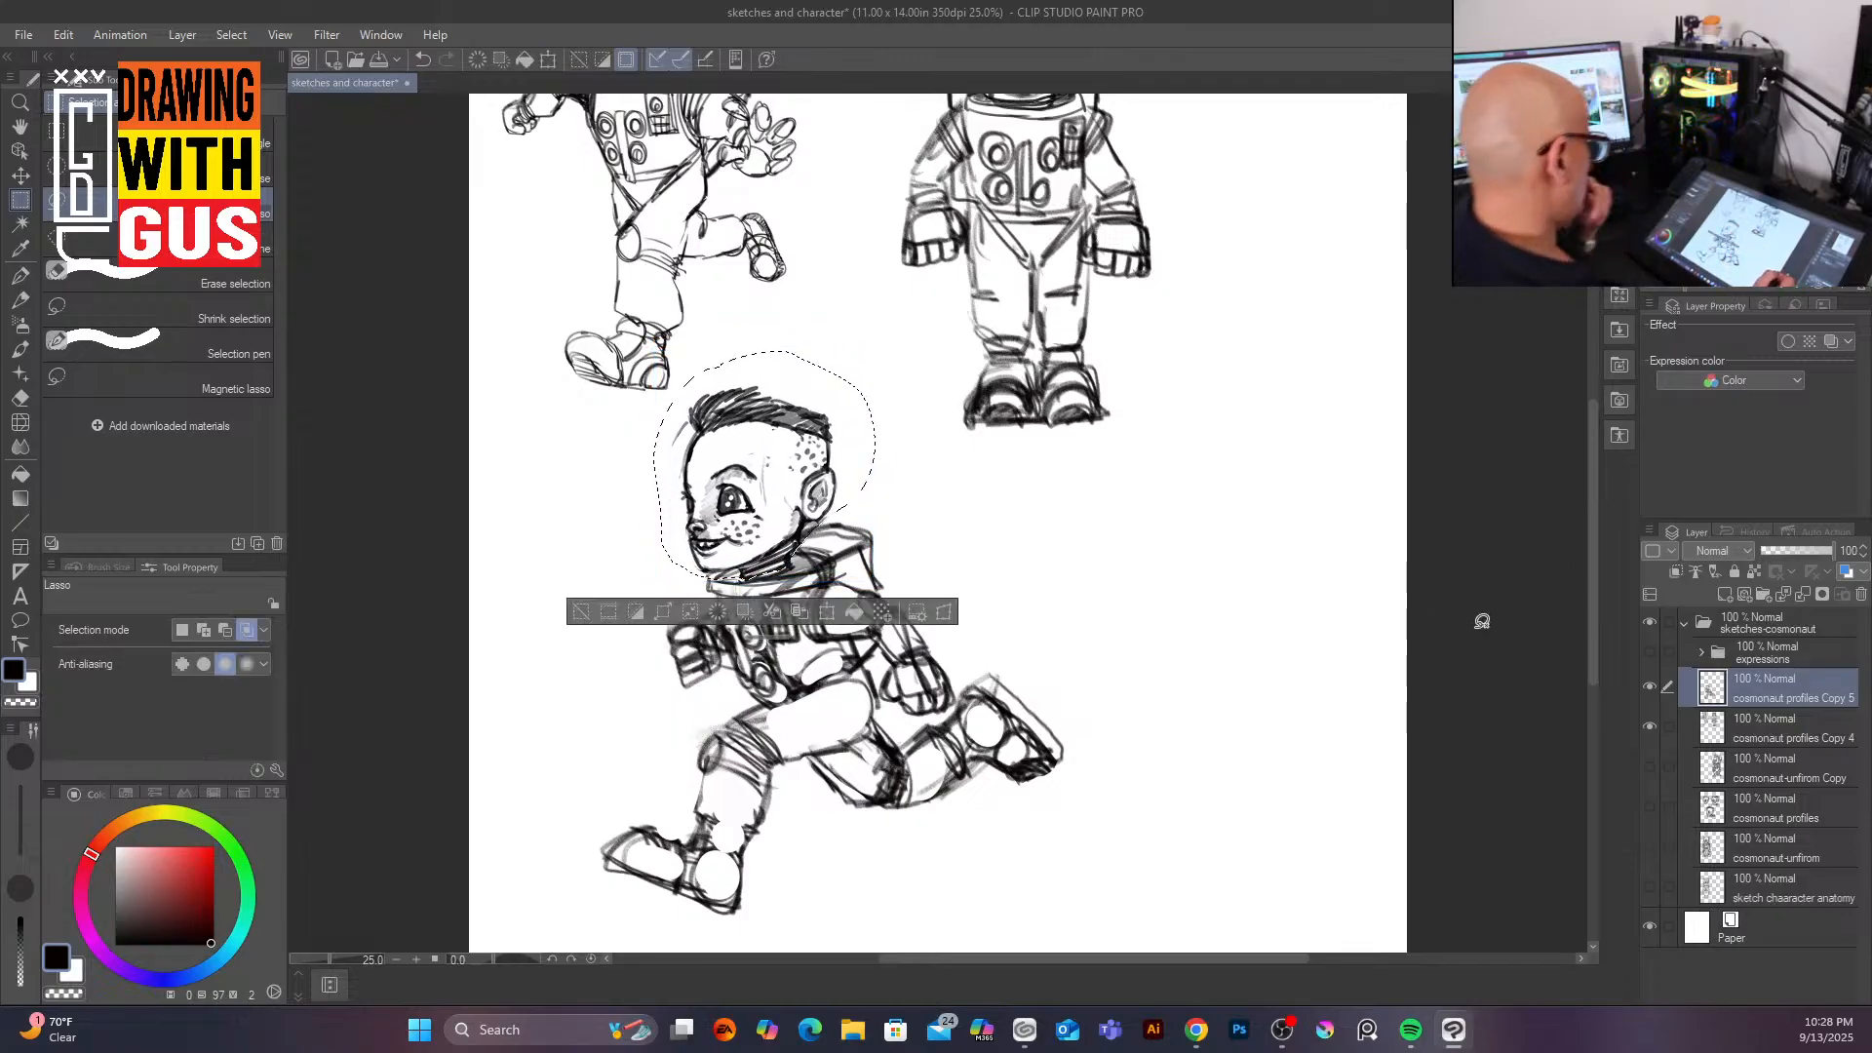
key(ctrl+d)
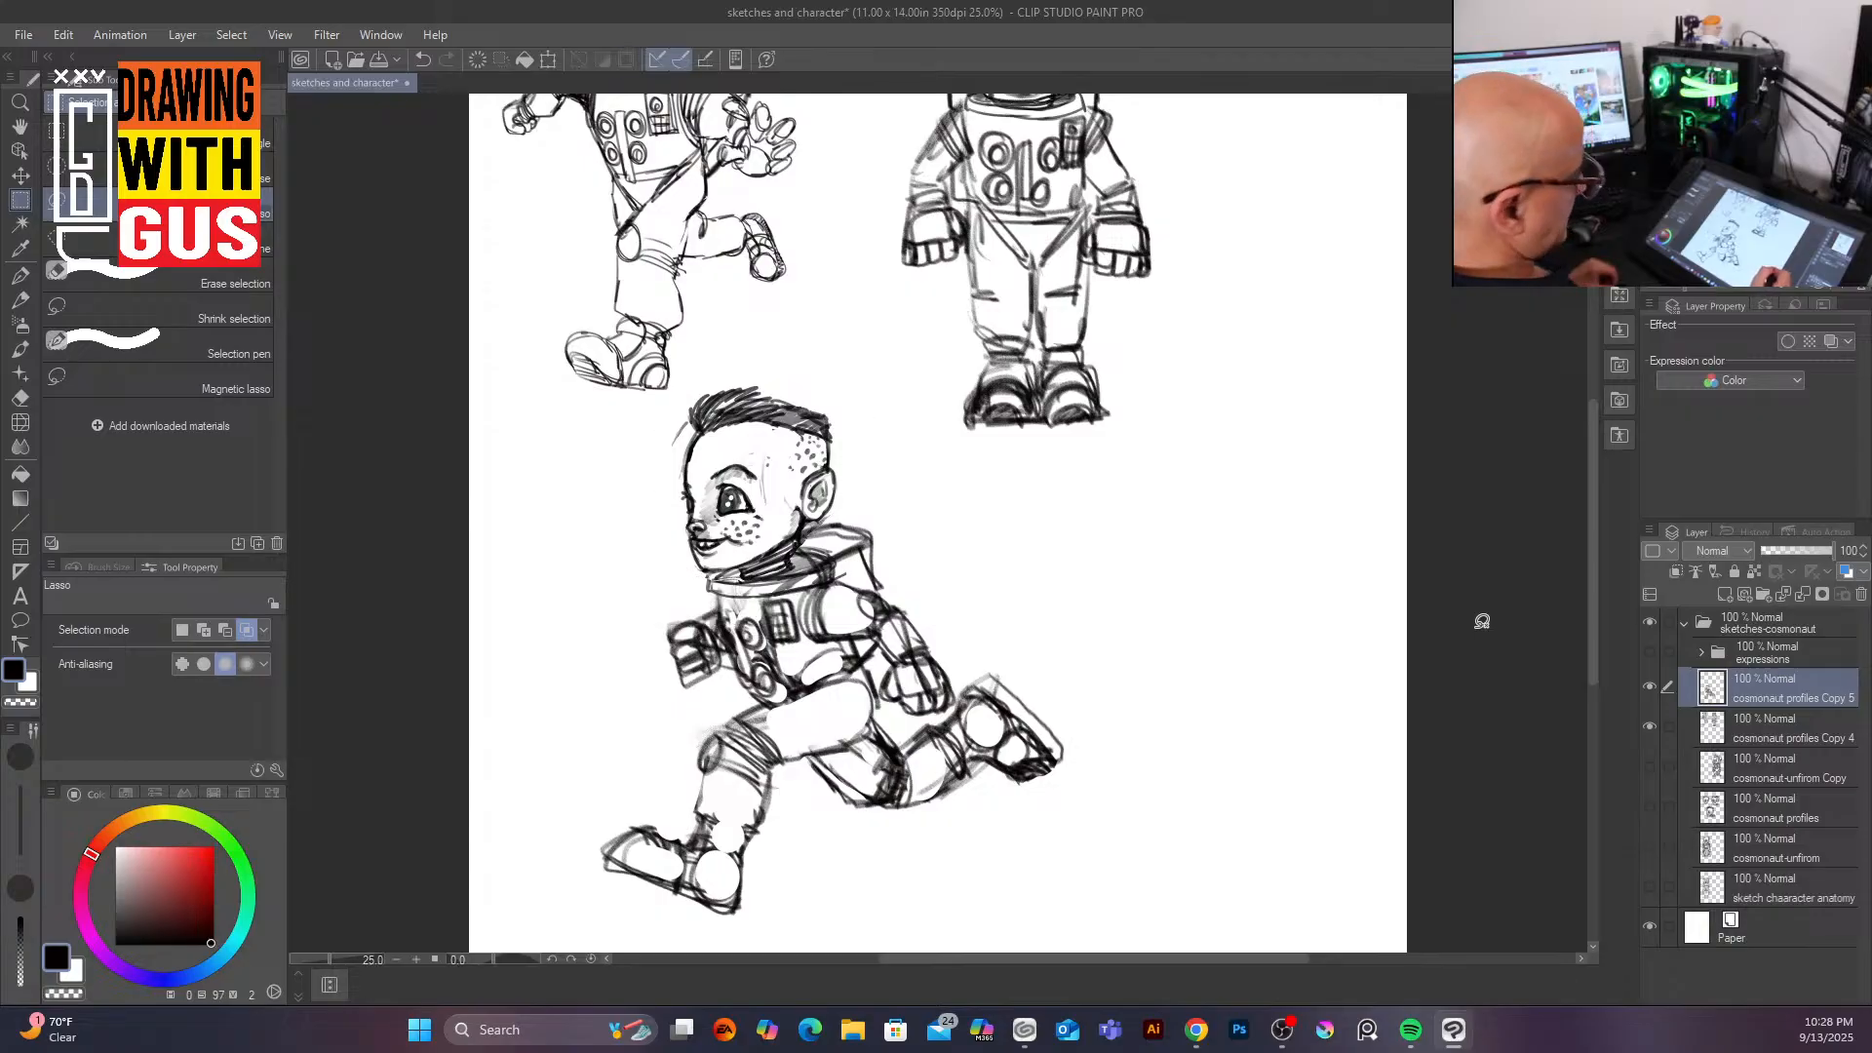
Step: Merge the running figure's layer with the layer below it into one layer
mouse_move(1594, 628)
mouse_down()
mouse_move(1589, 741)
mouse_move(1588, 659)
mouse_move(1600, 712)
mouse_up()
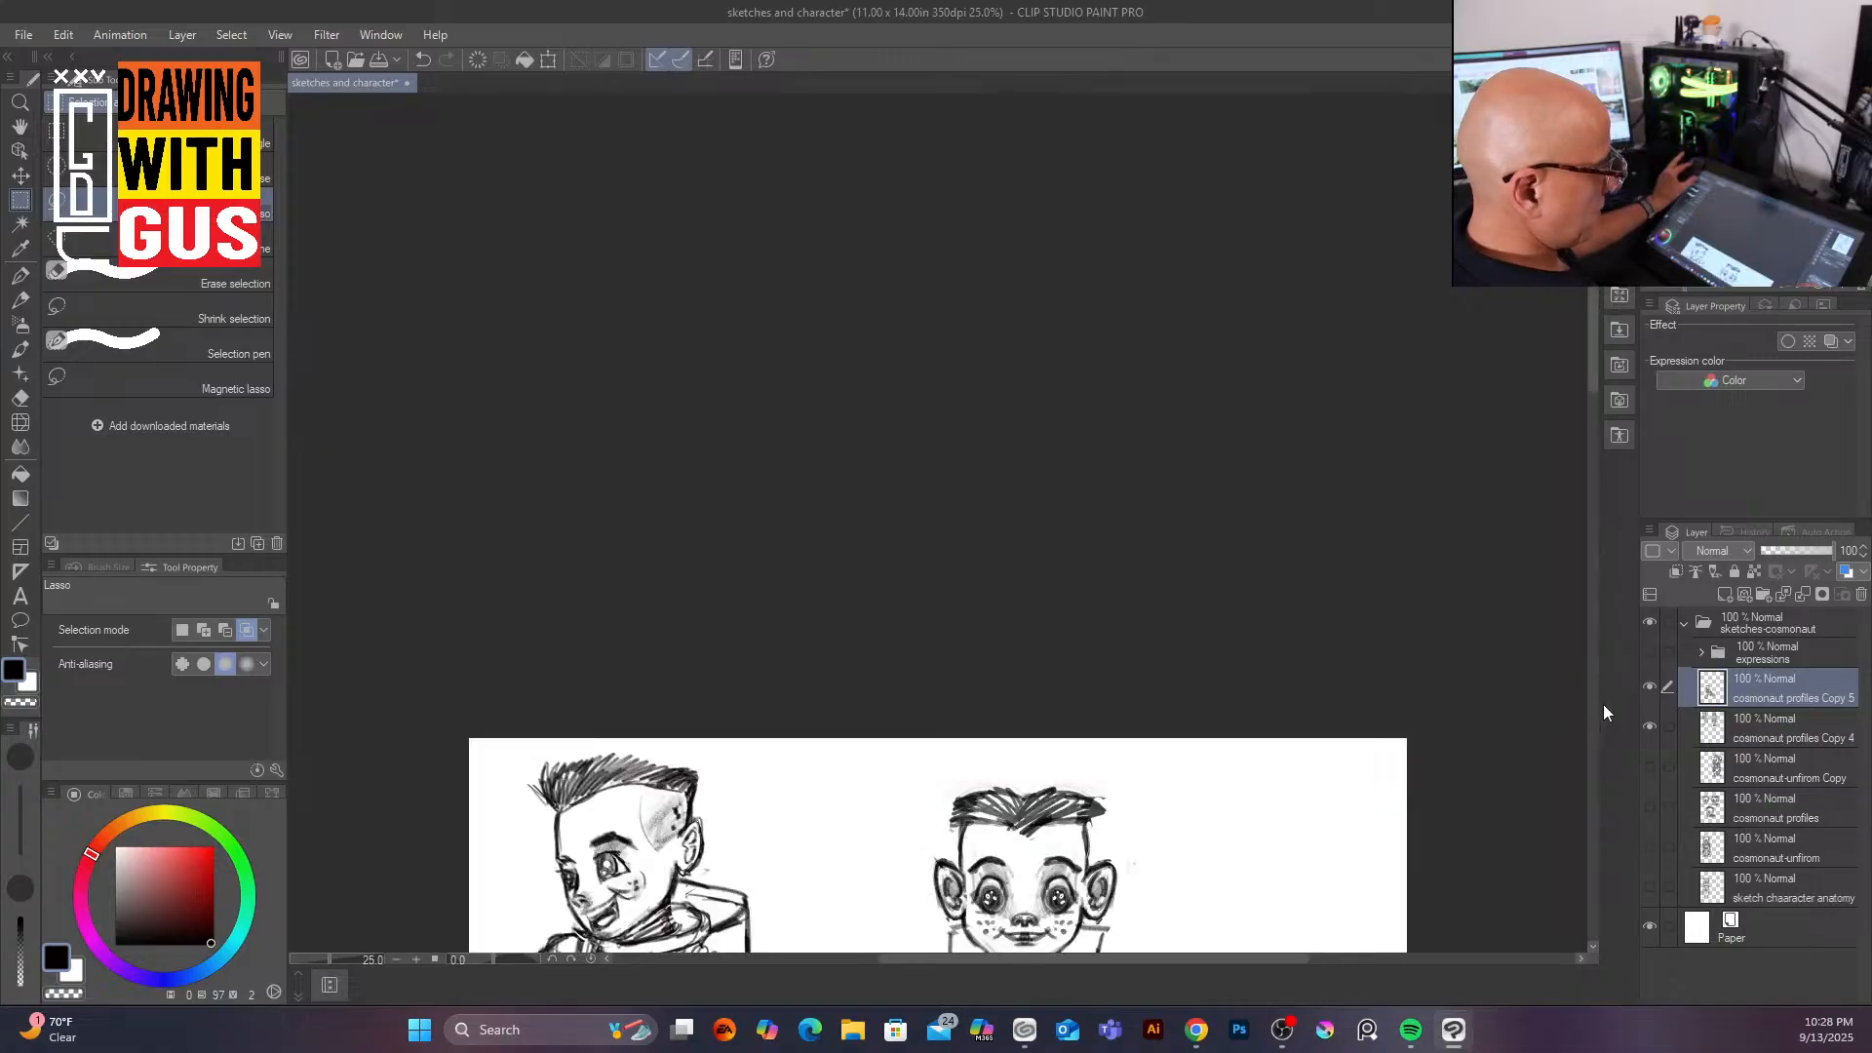
drag(1594, 390, 1552, 640)
scroll(1447, 777, down, 3)
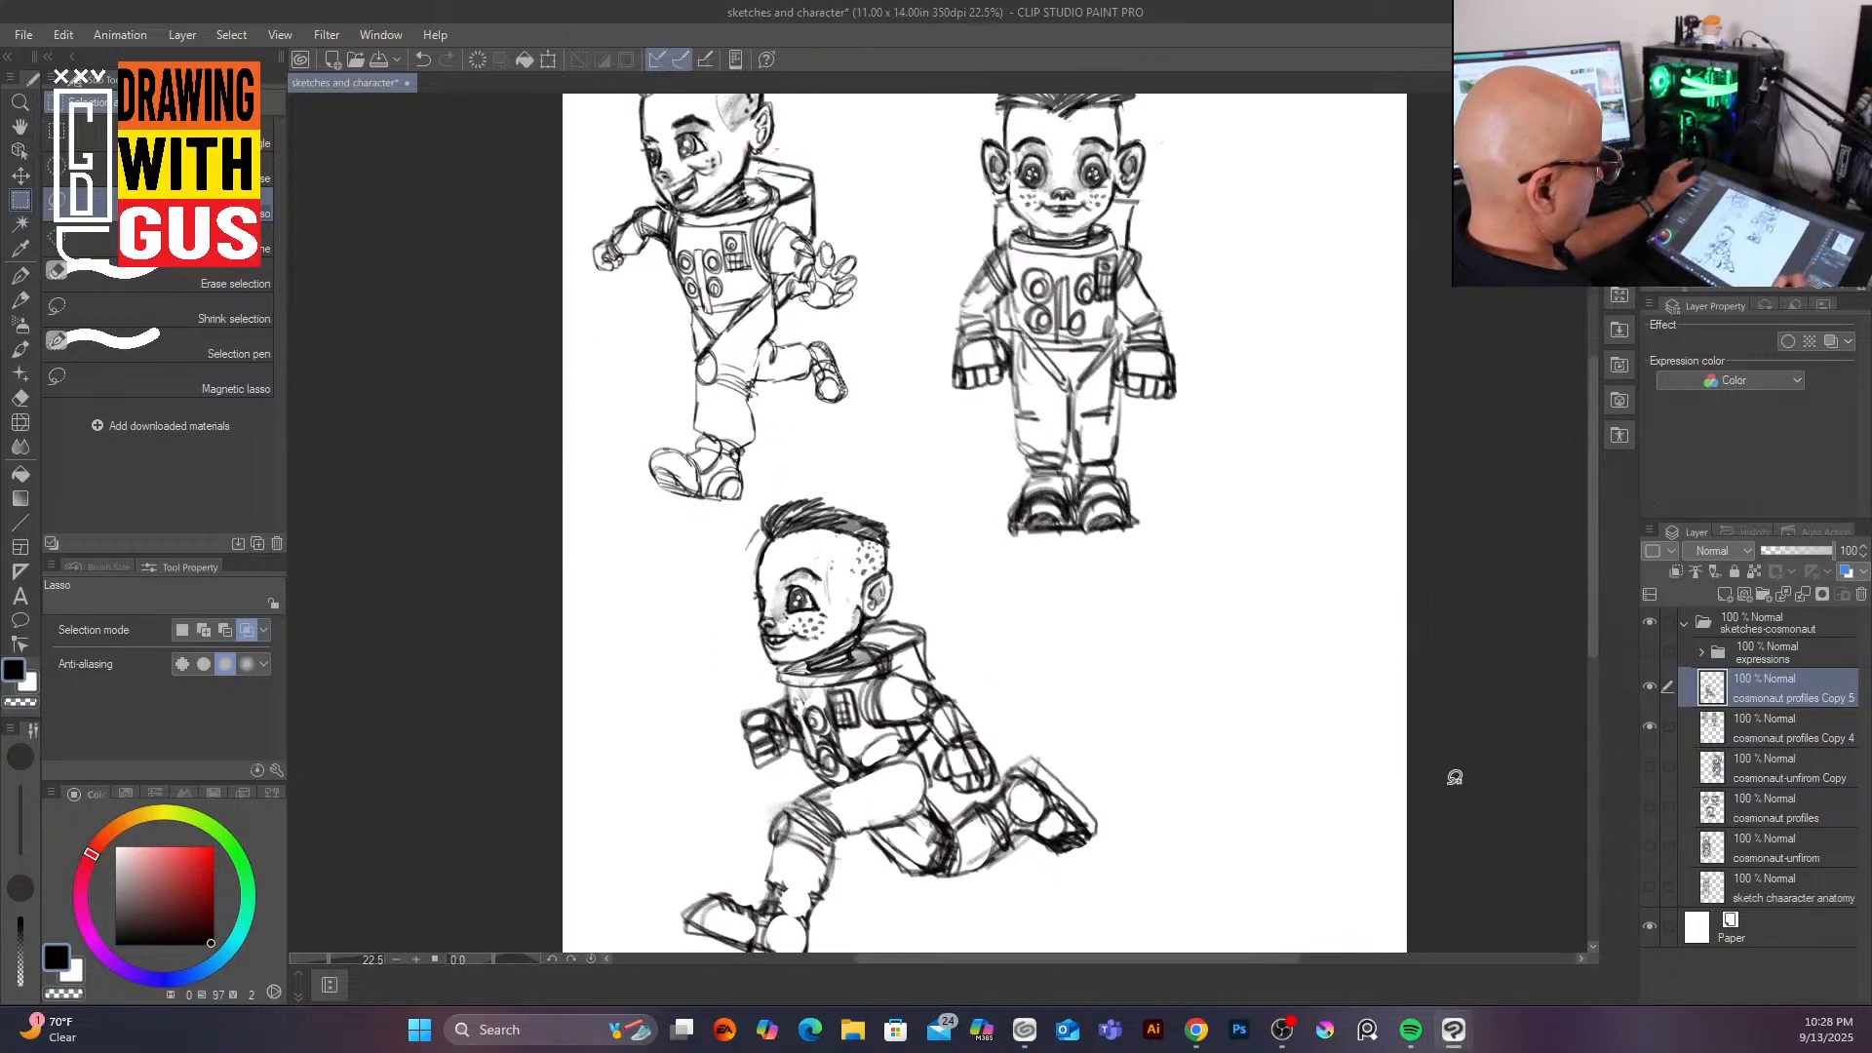
drag(1600, 575, 1590, 644)
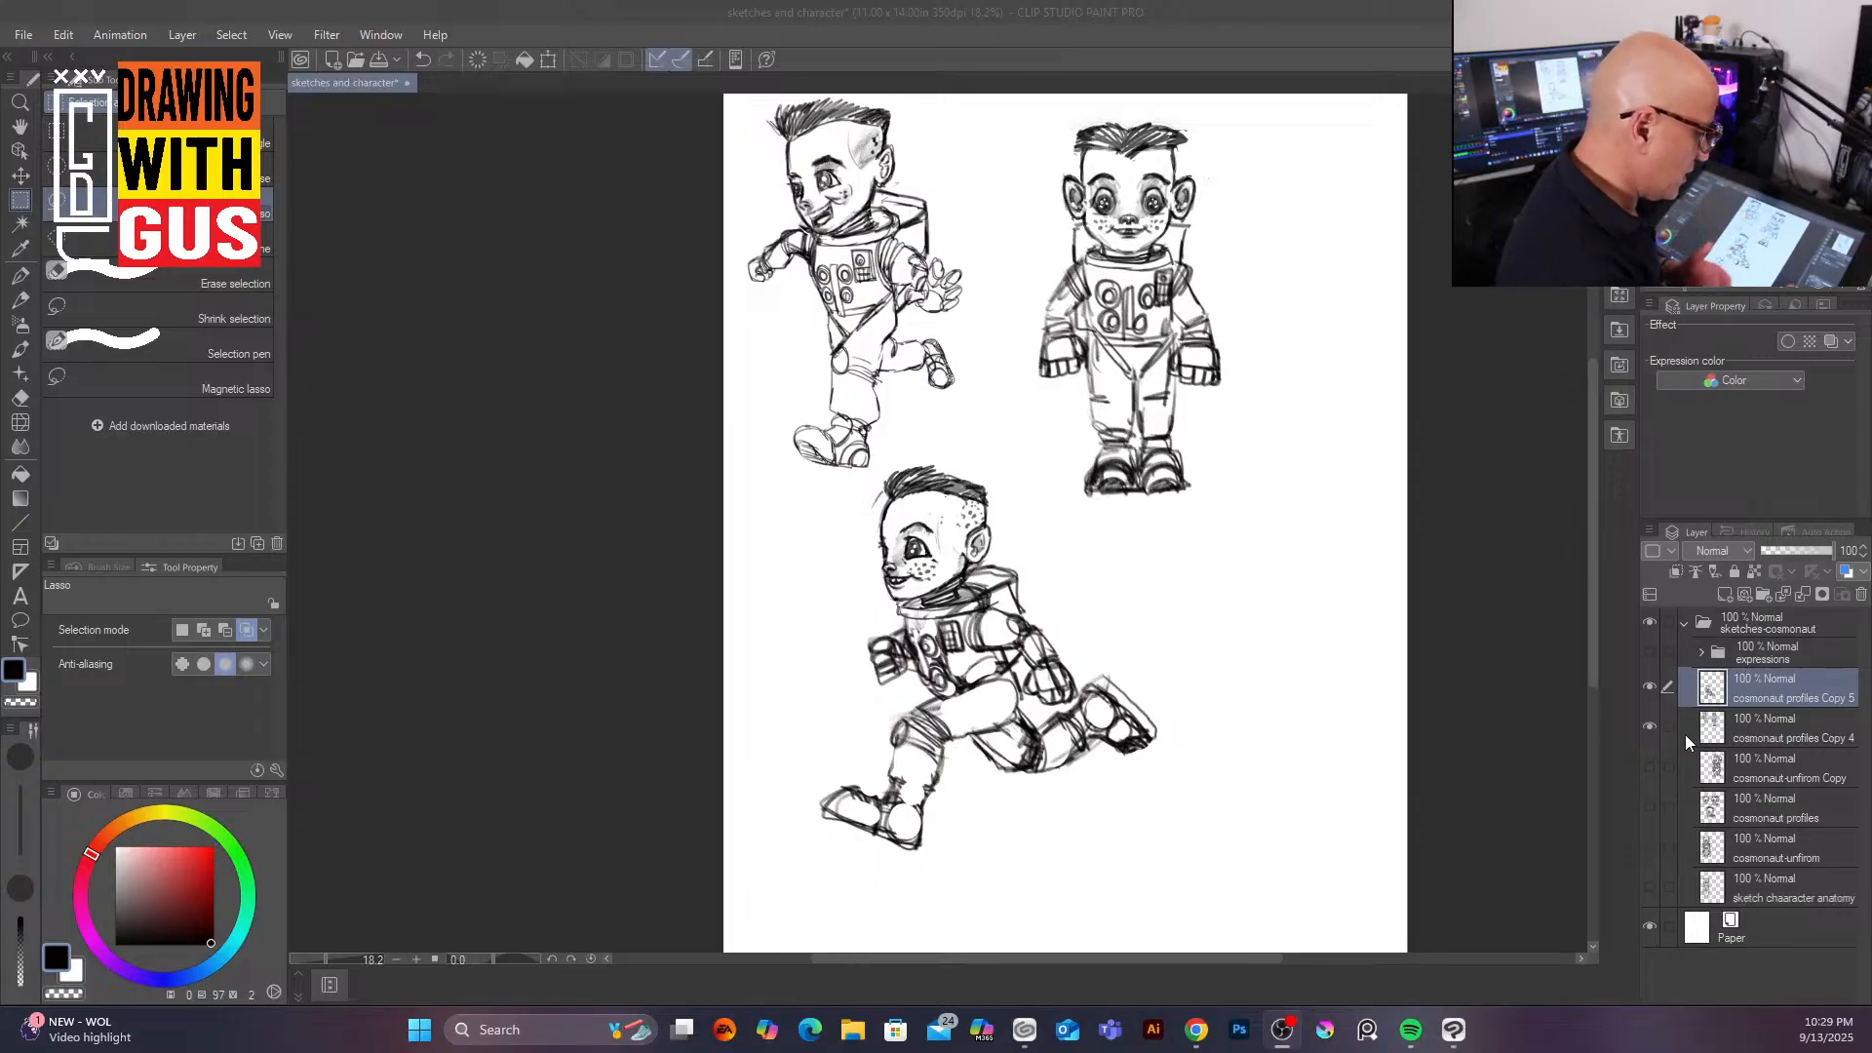
ctrl+click(1780, 733)
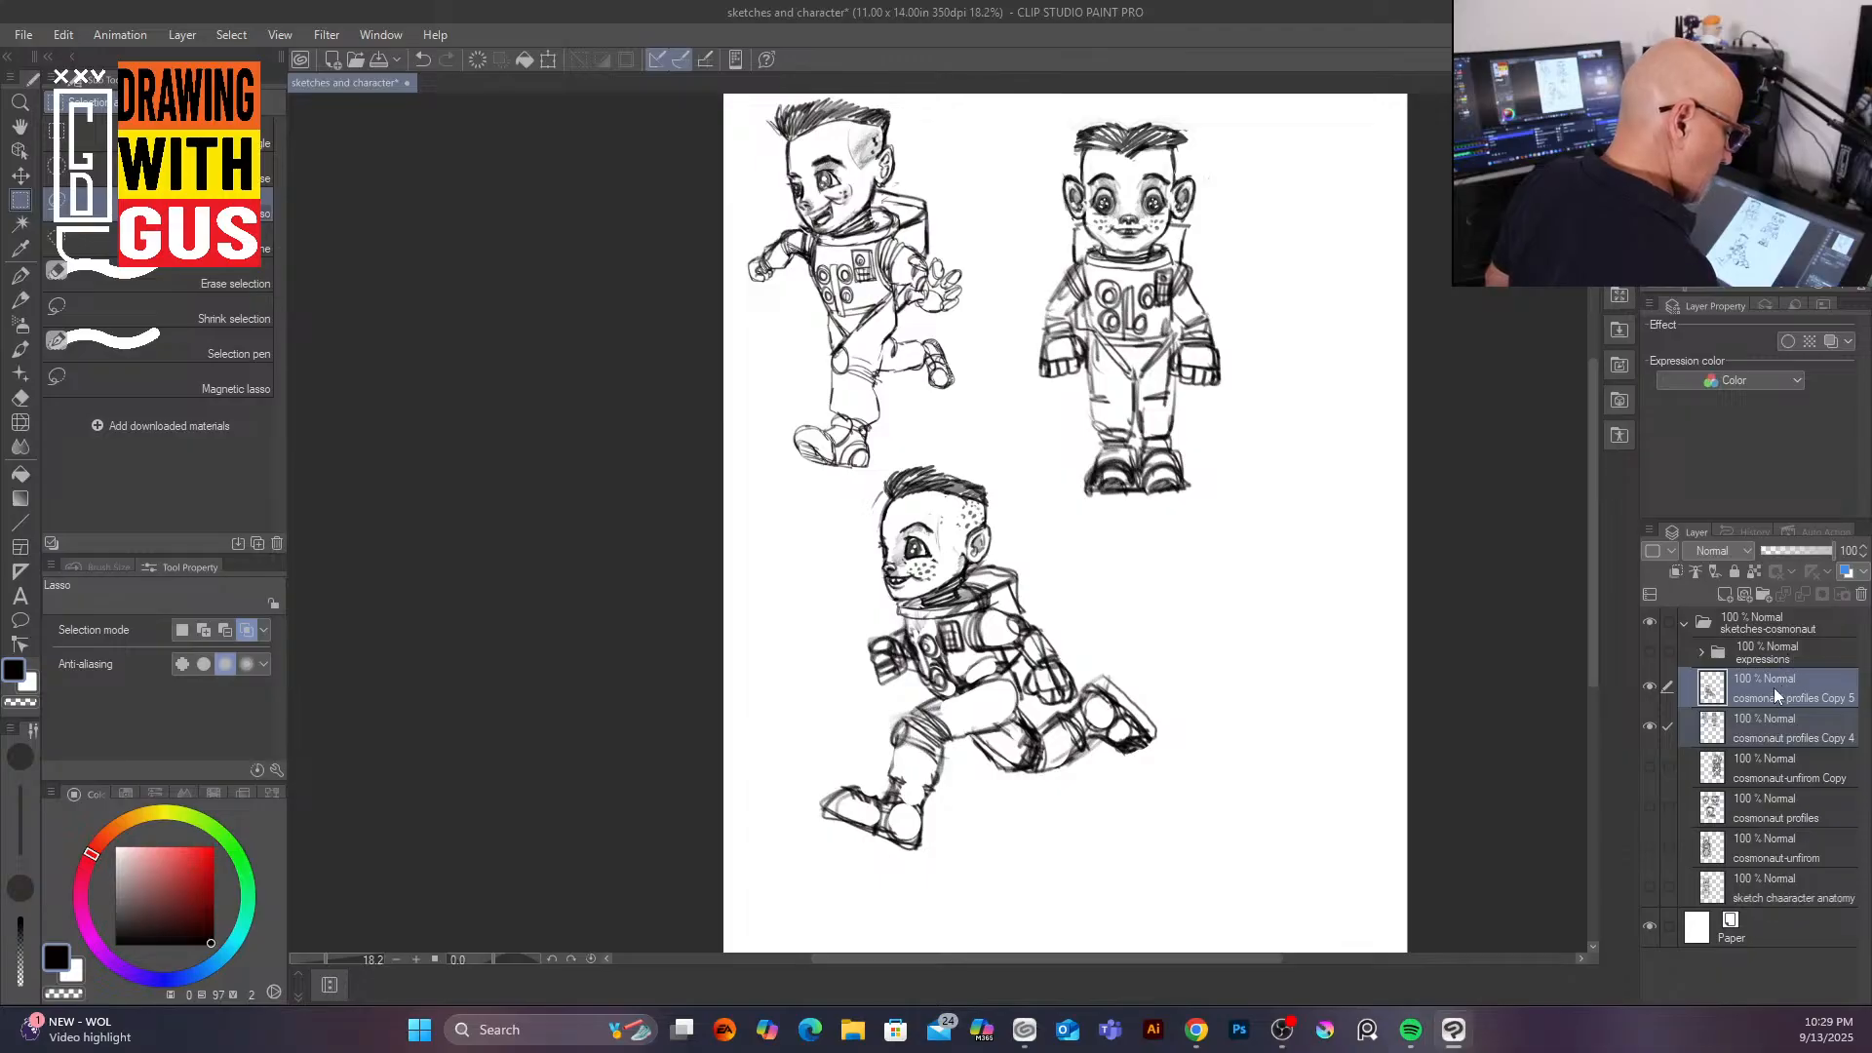
right_click(1775, 689)
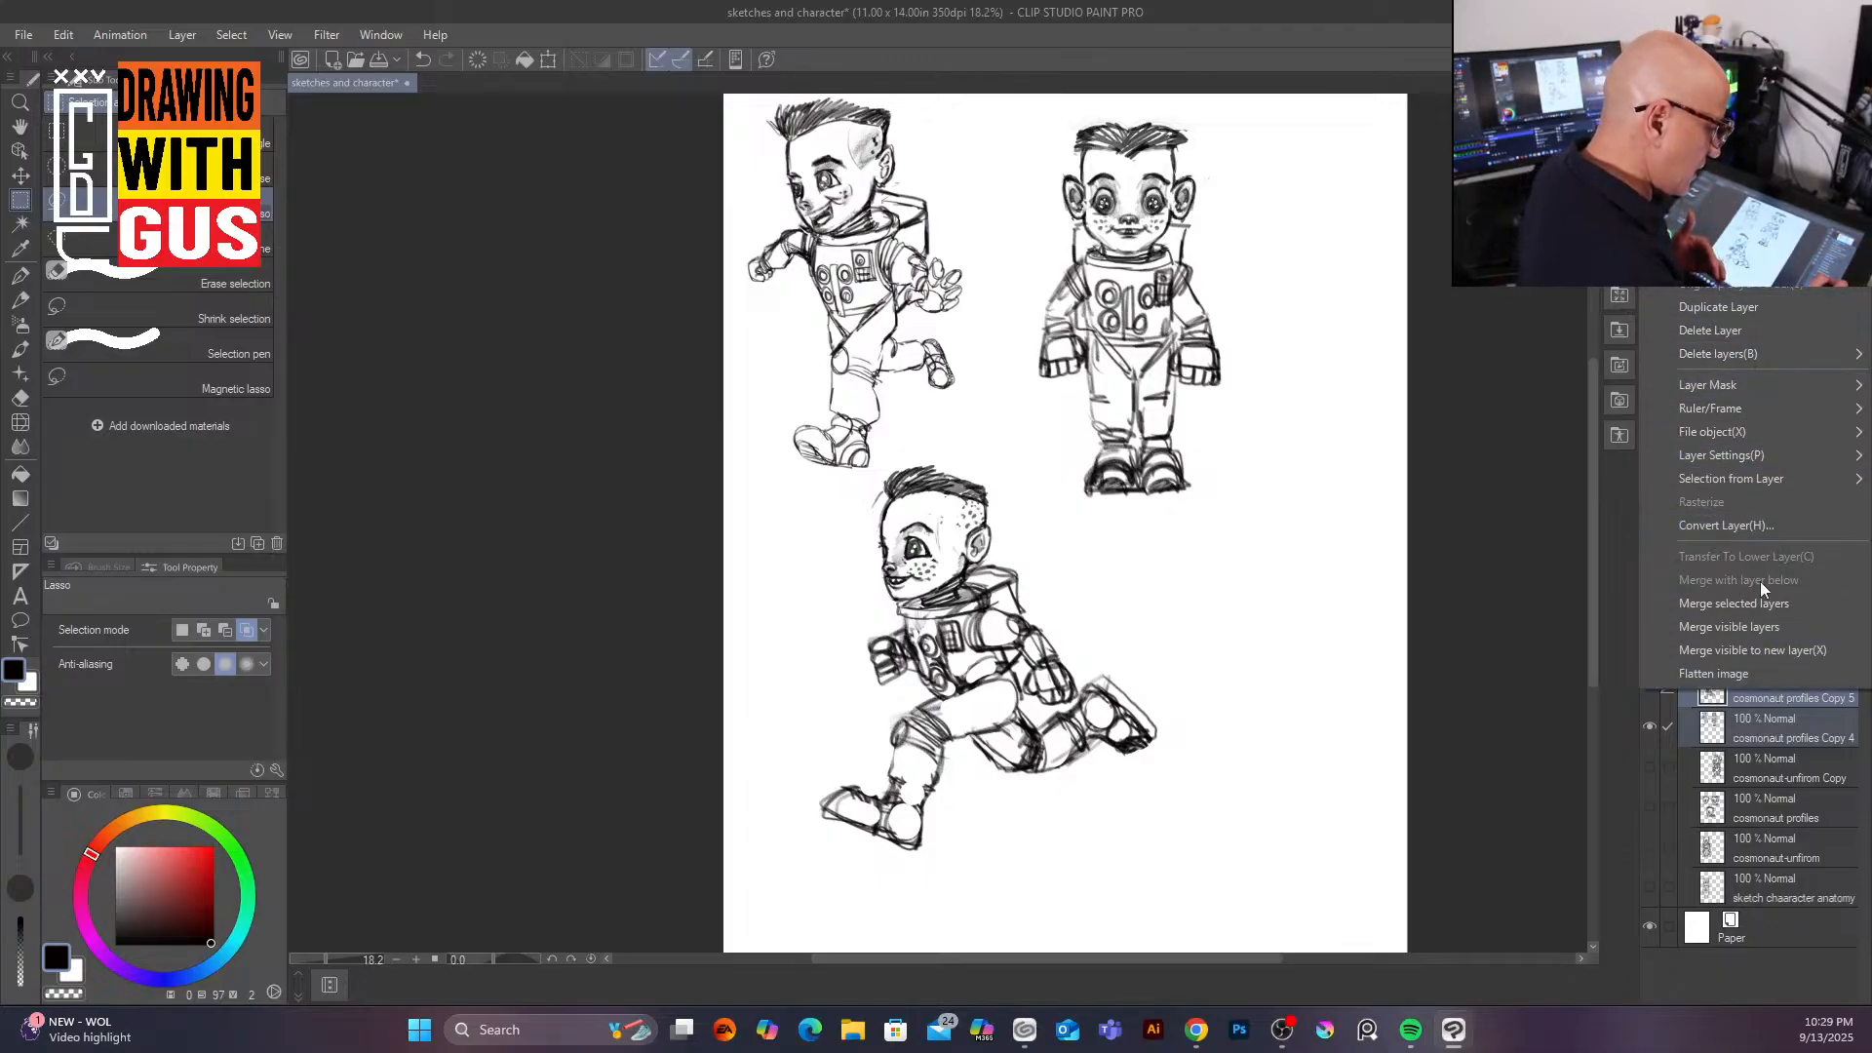
mouse_move(1738, 354)
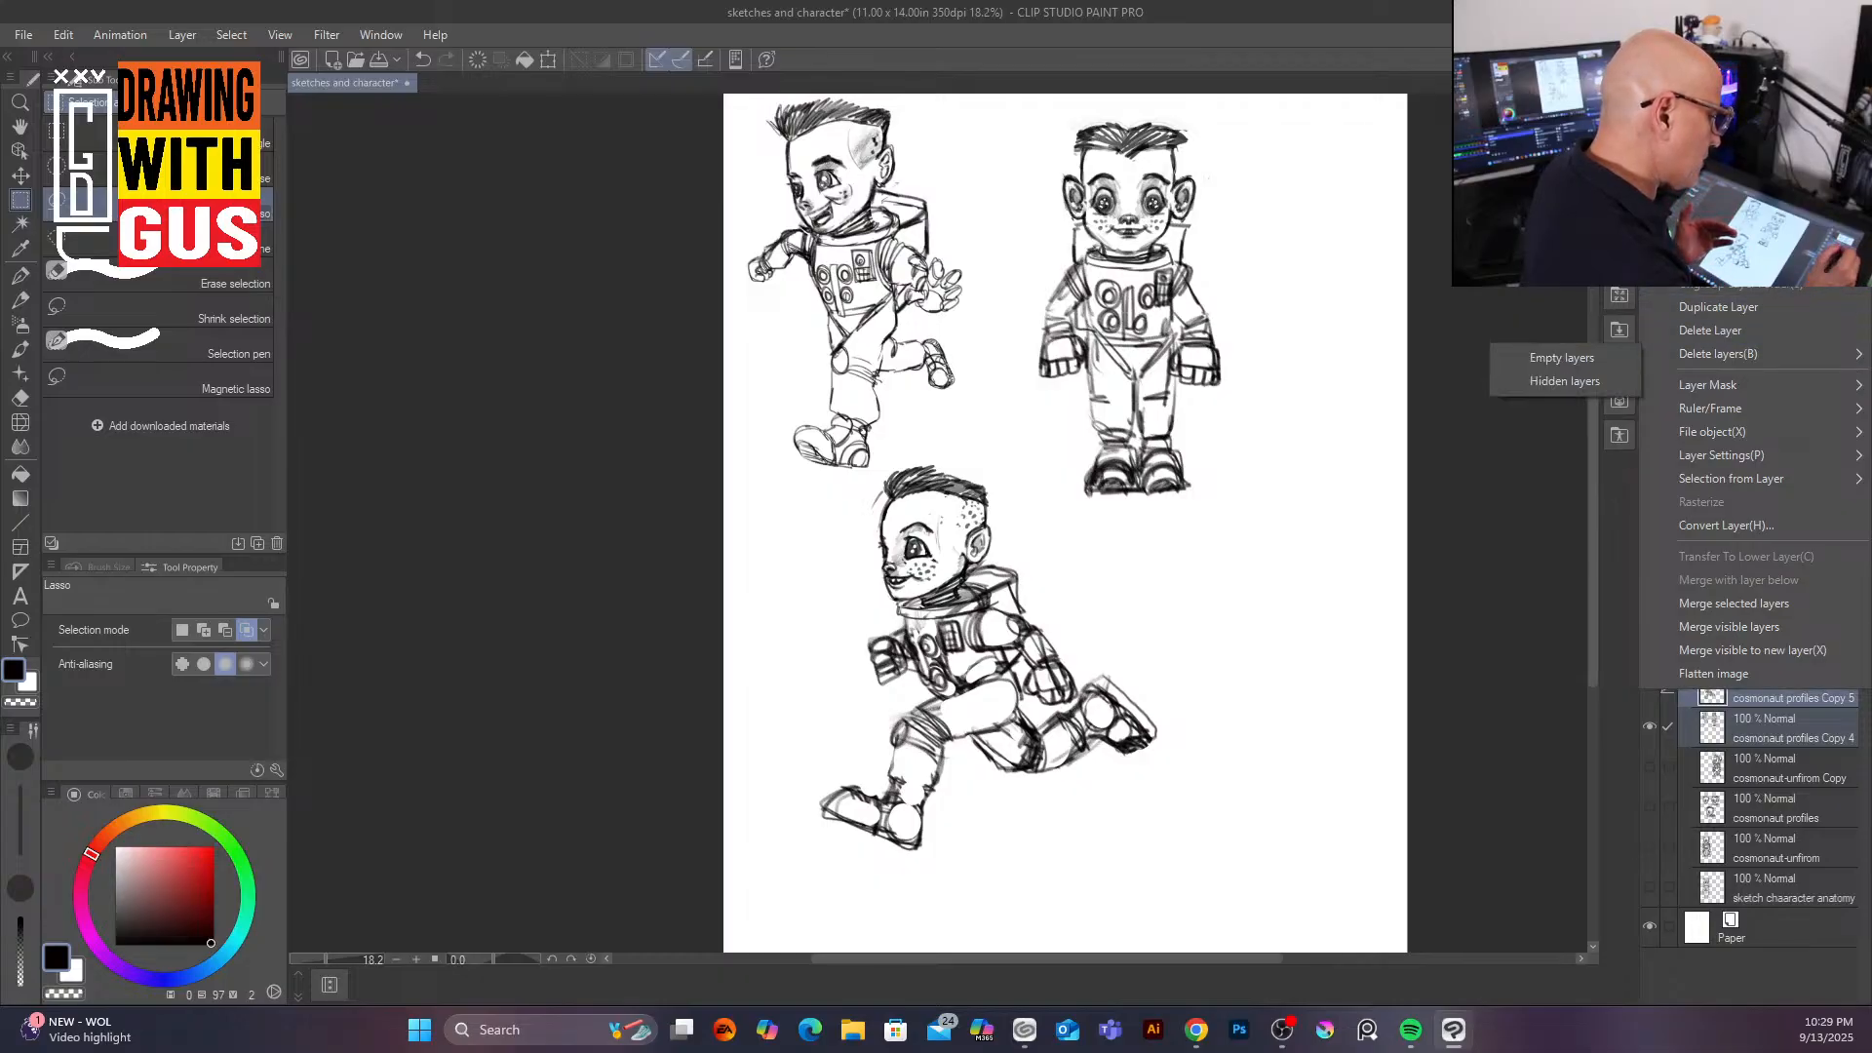
click(1792, 604)
Step: Toggle individual layers' visibility to review the sketches on each layer
click(1649, 690)
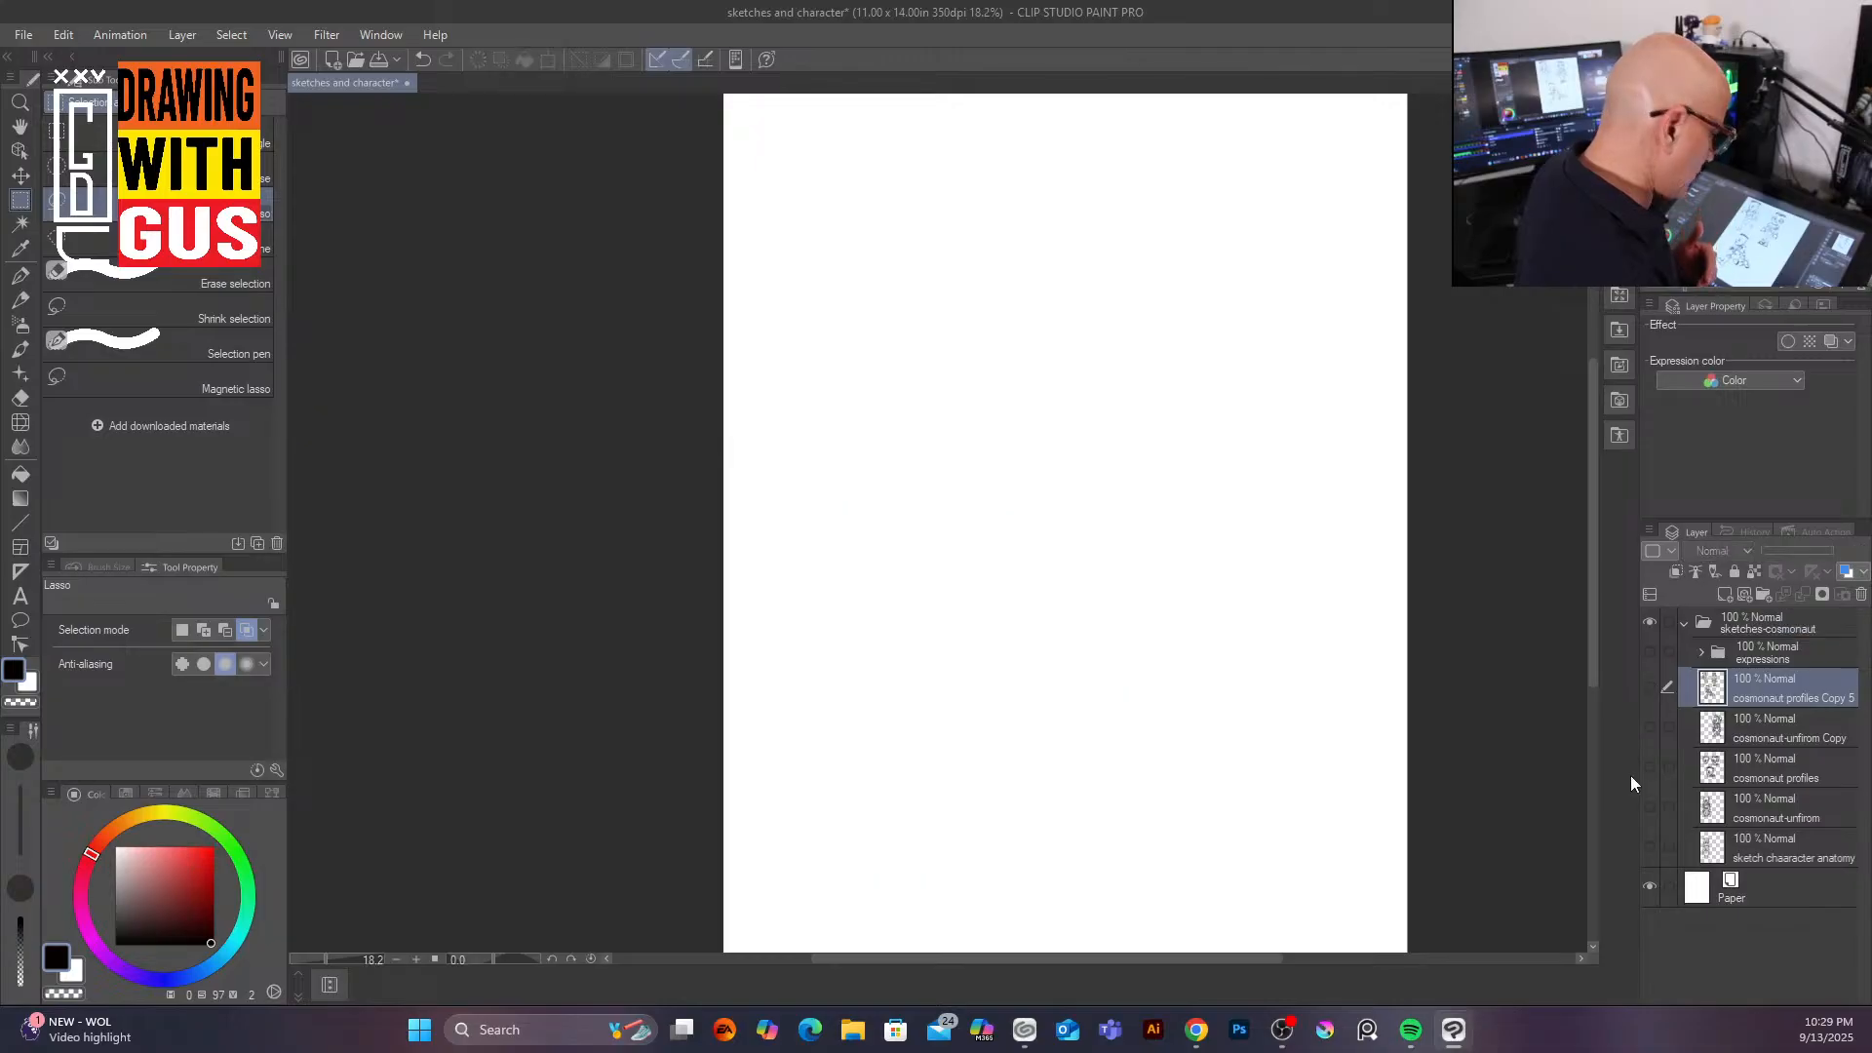
click(1653, 728)
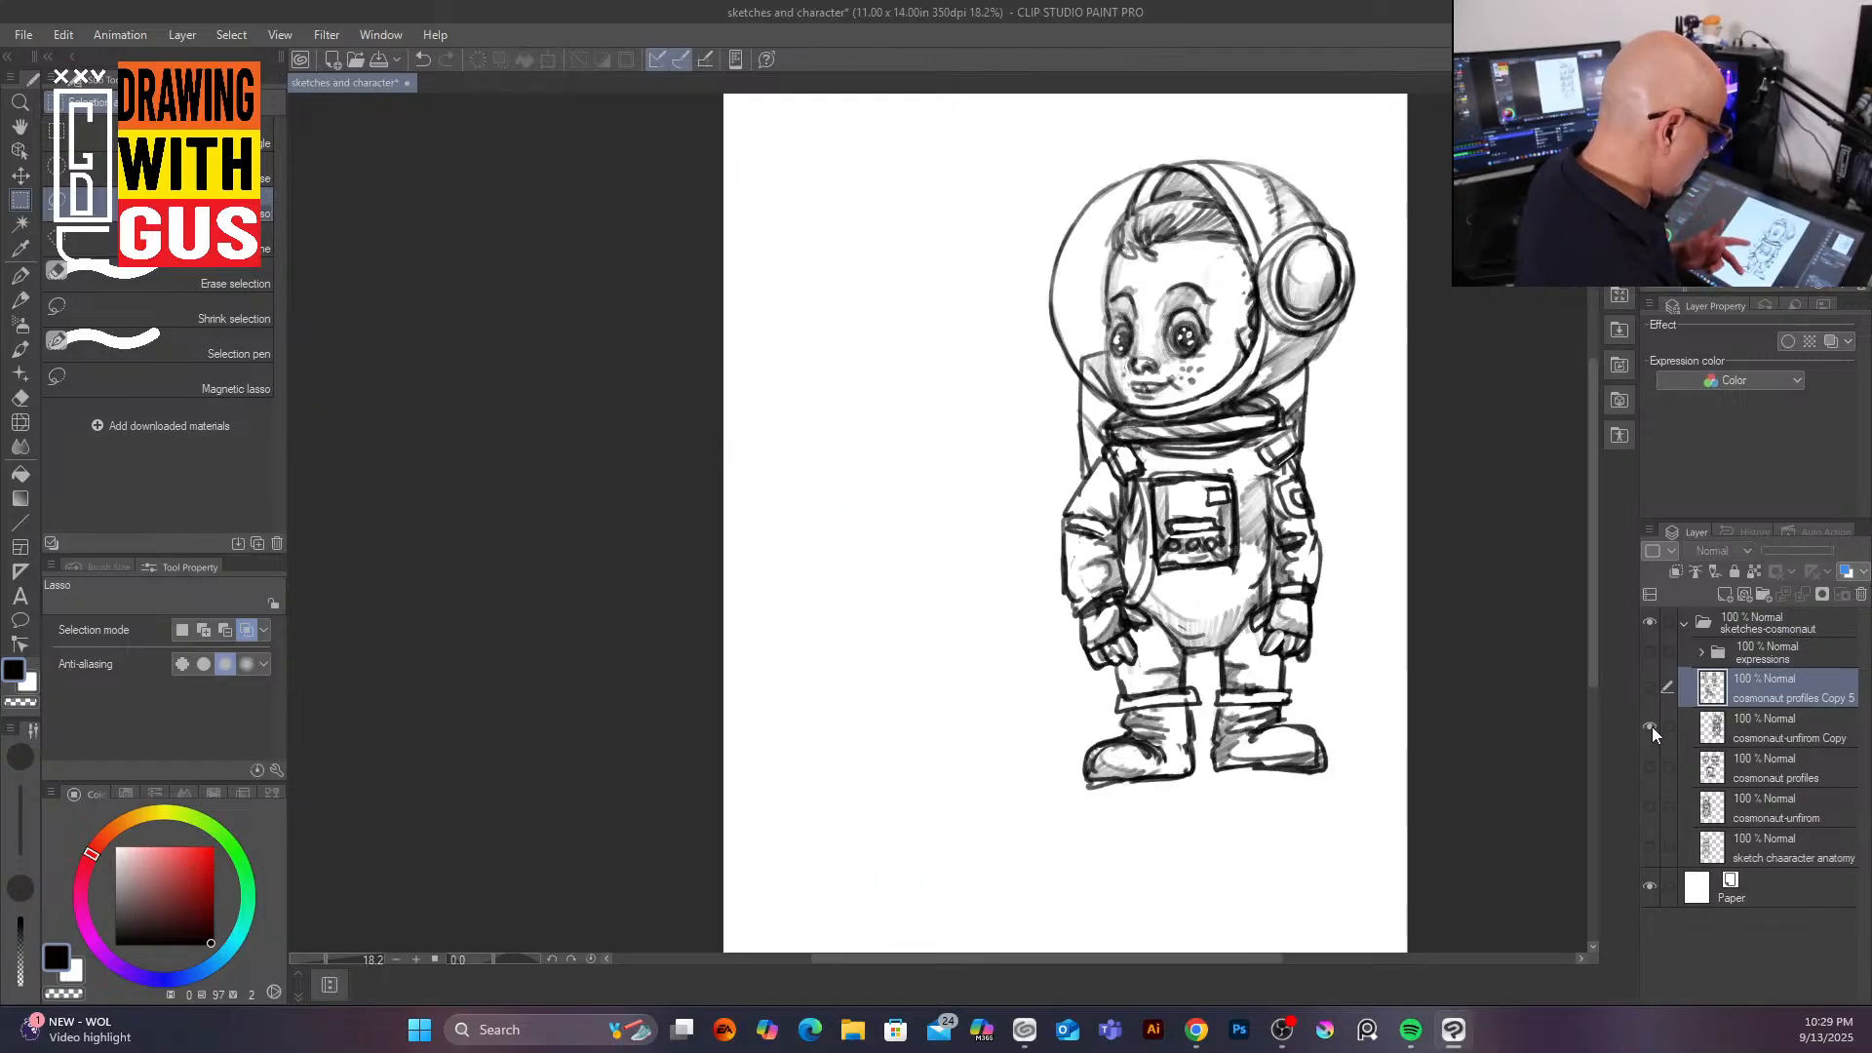
click(1653, 728)
click(1650, 687)
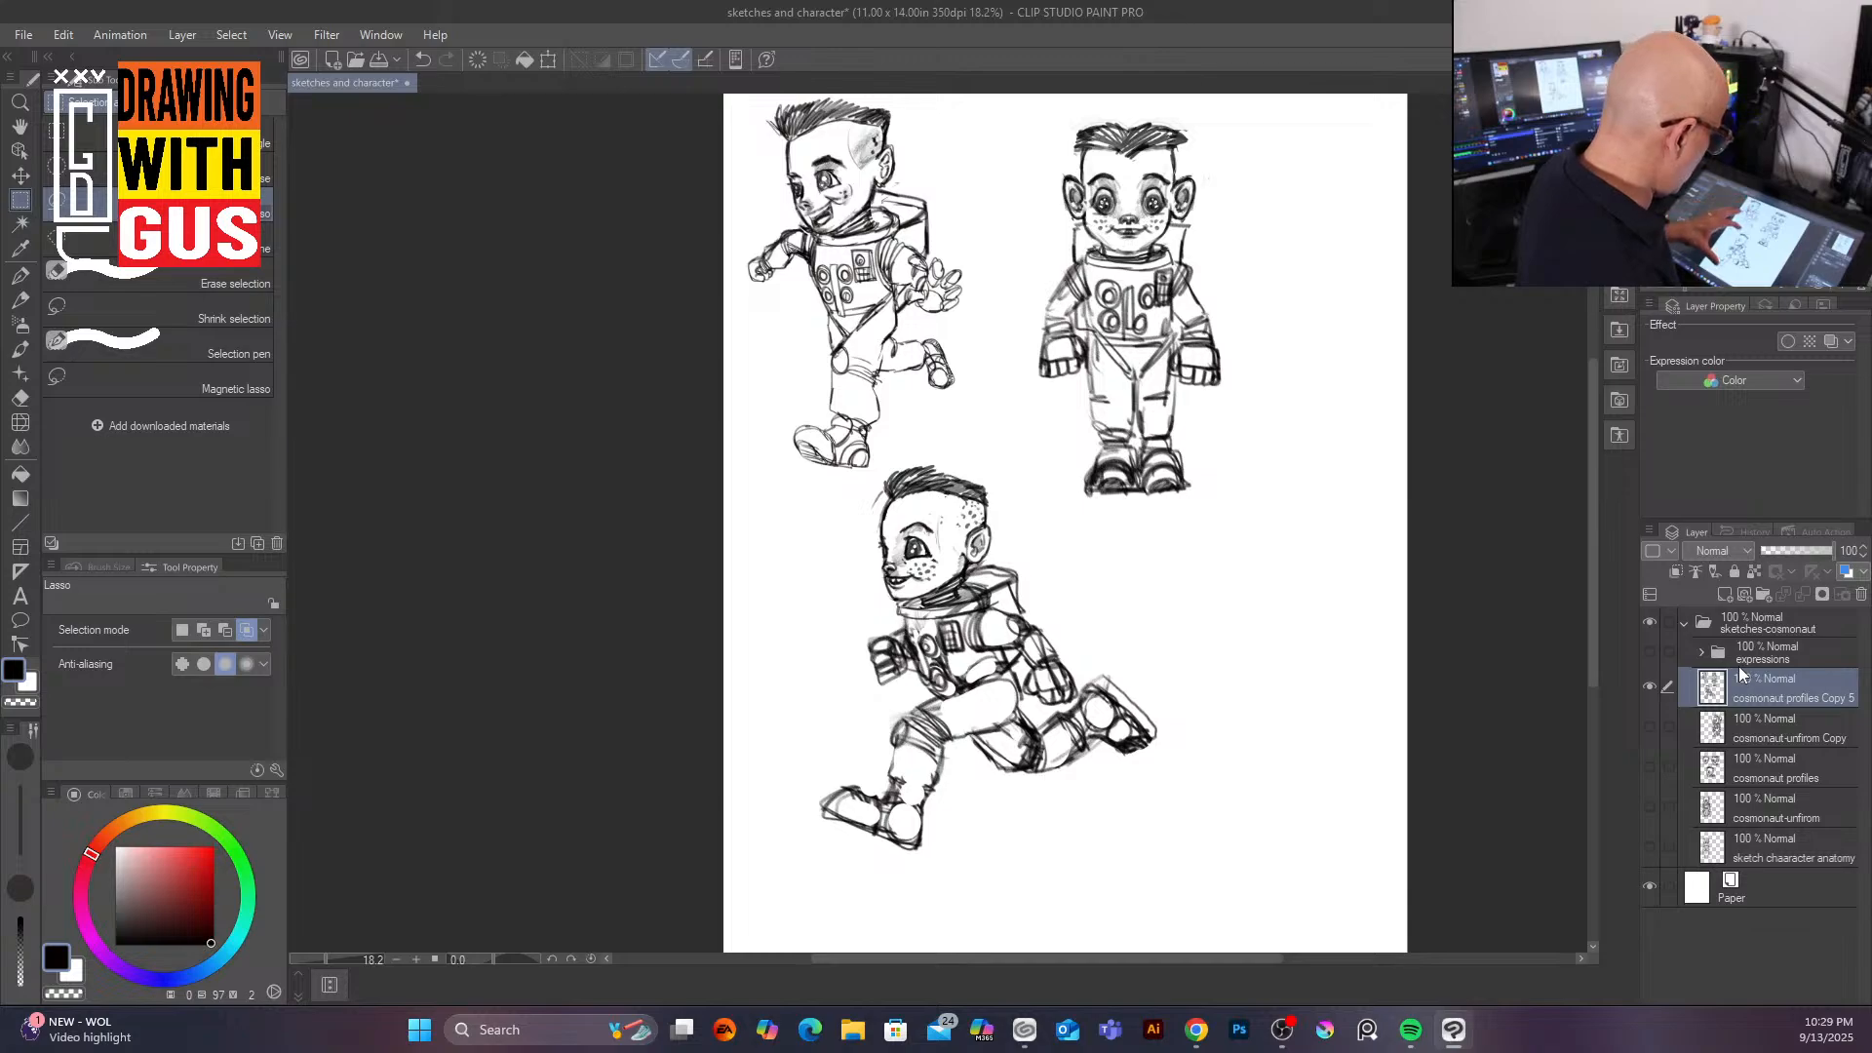
click(1652, 687)
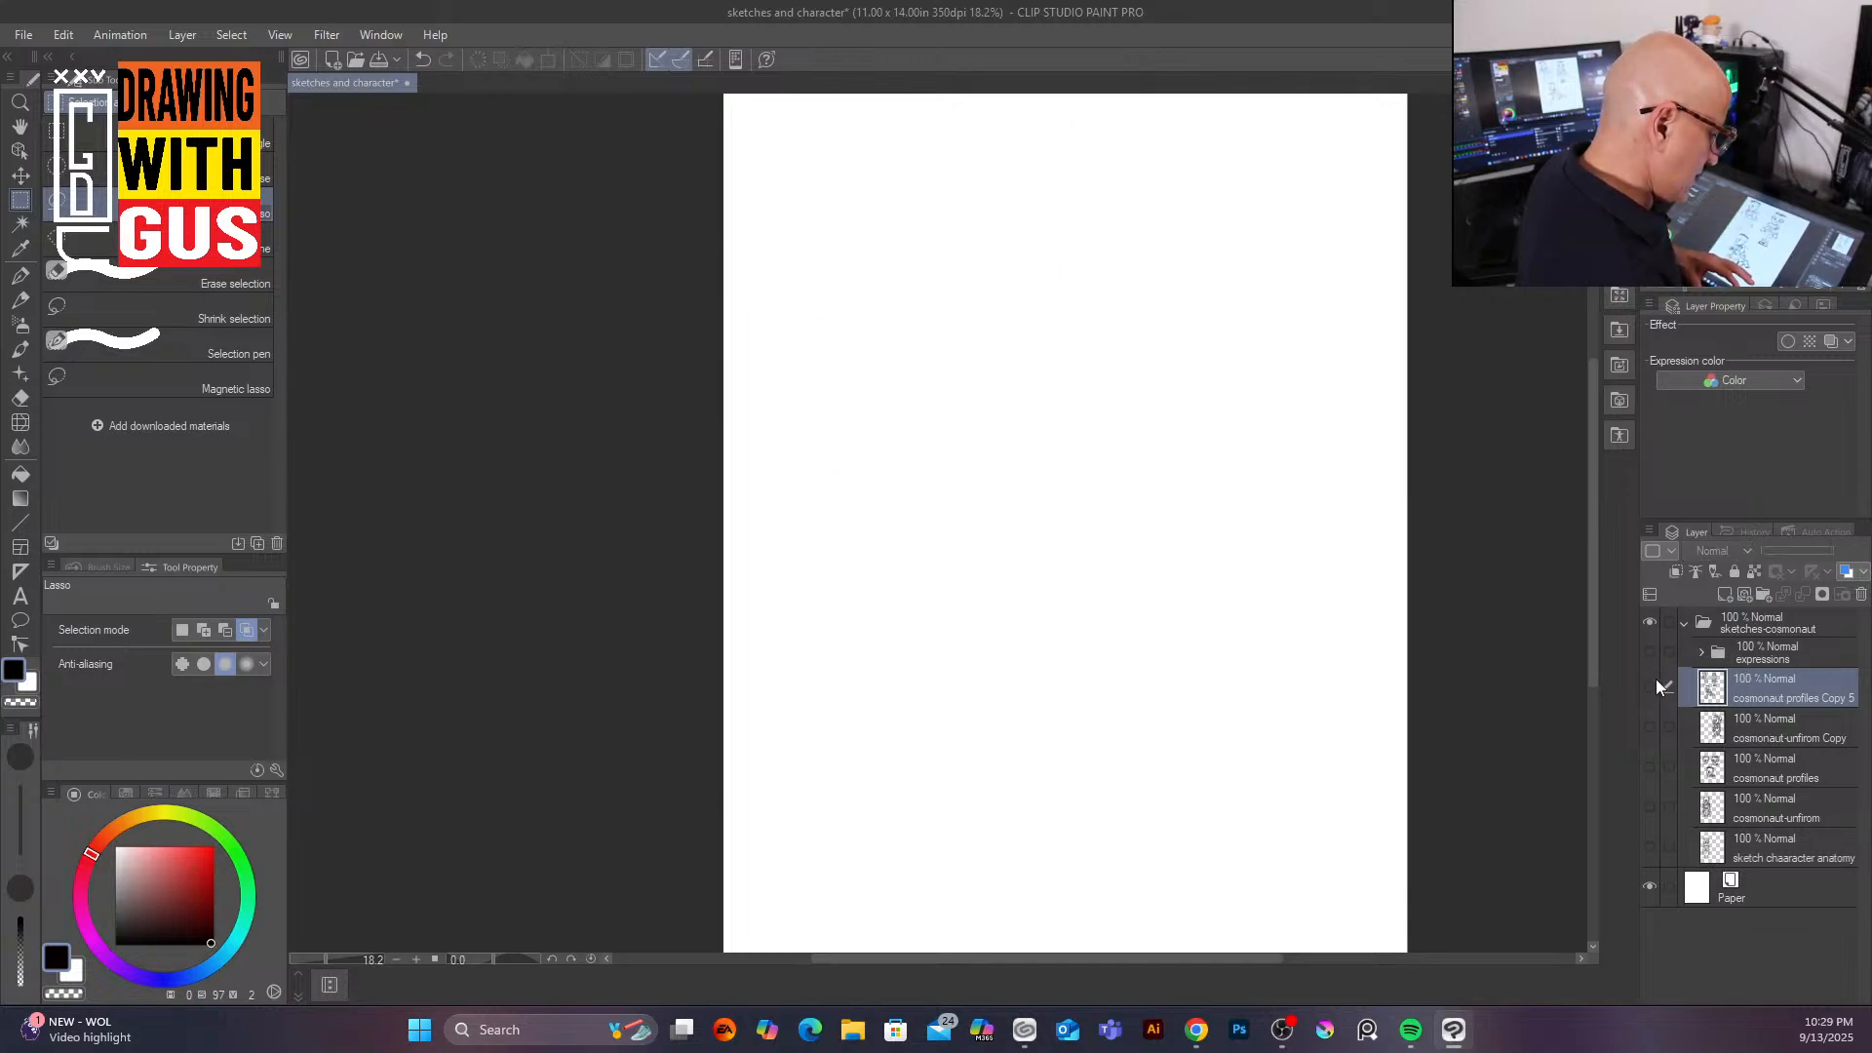
click(1661, 651)
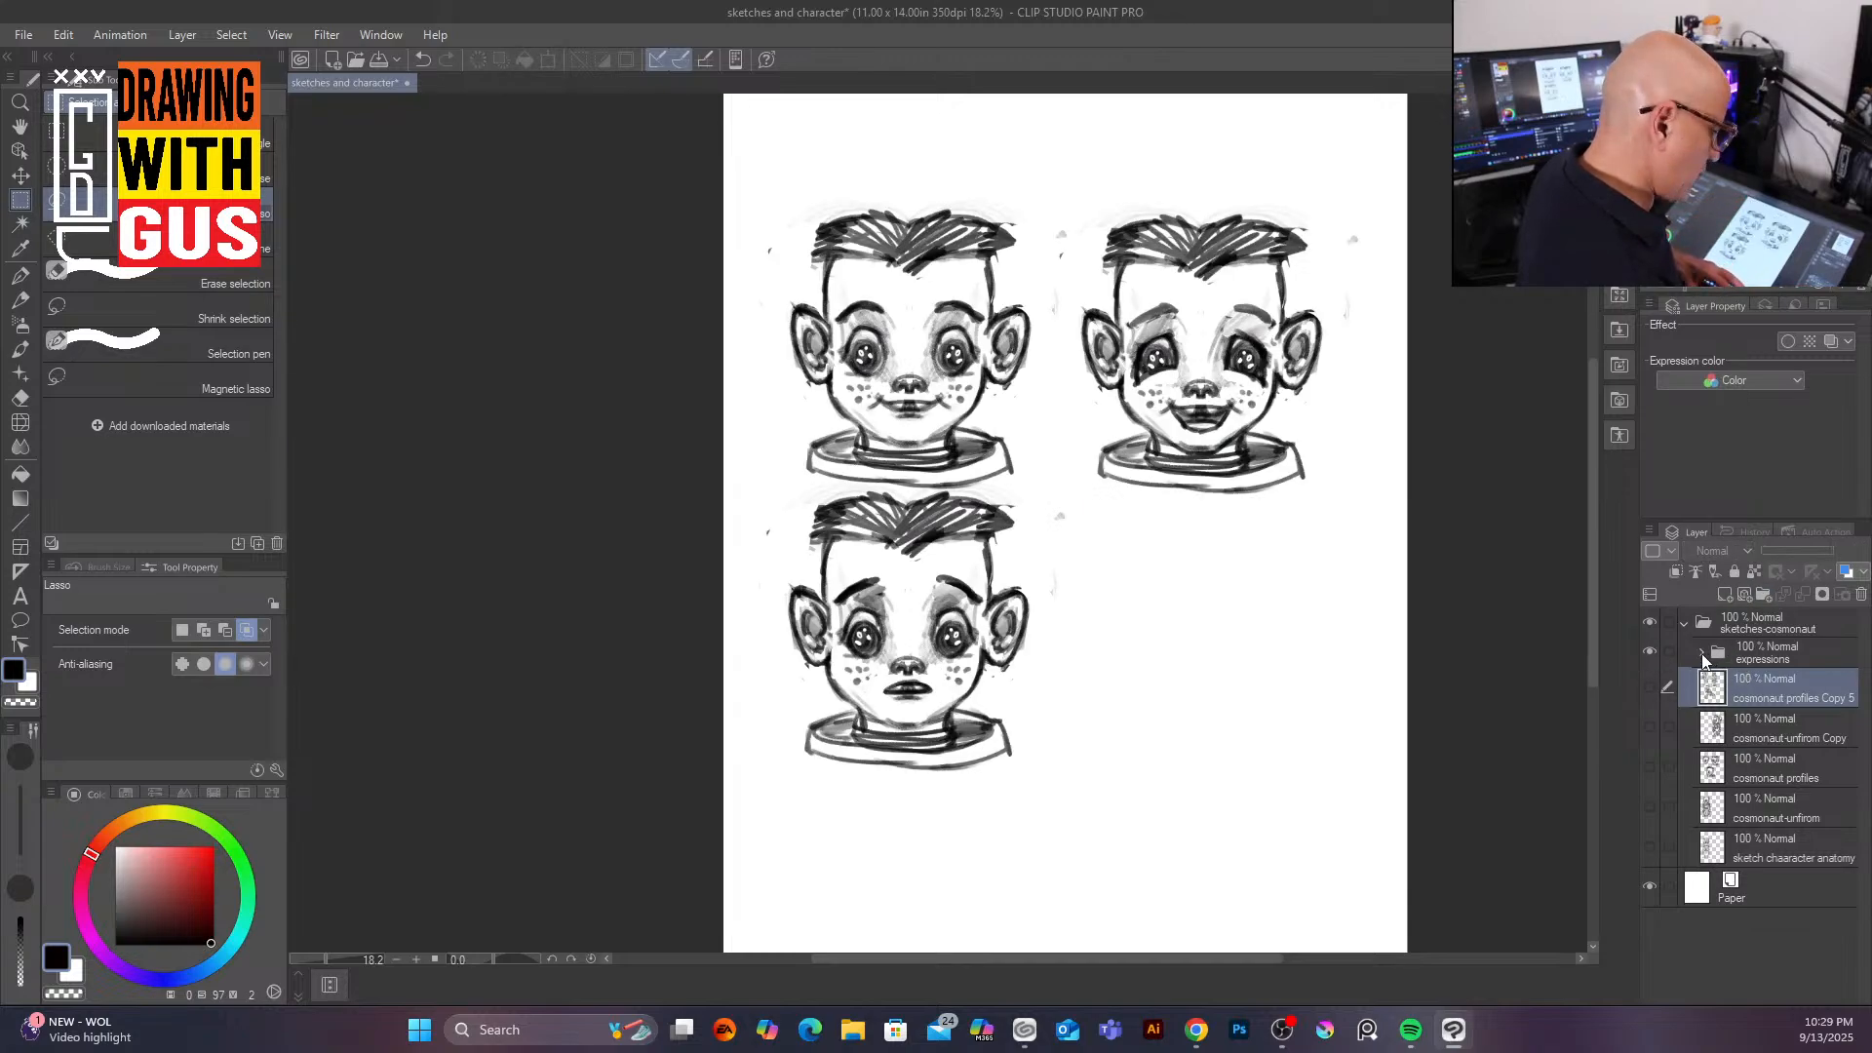
click(1703, 656)
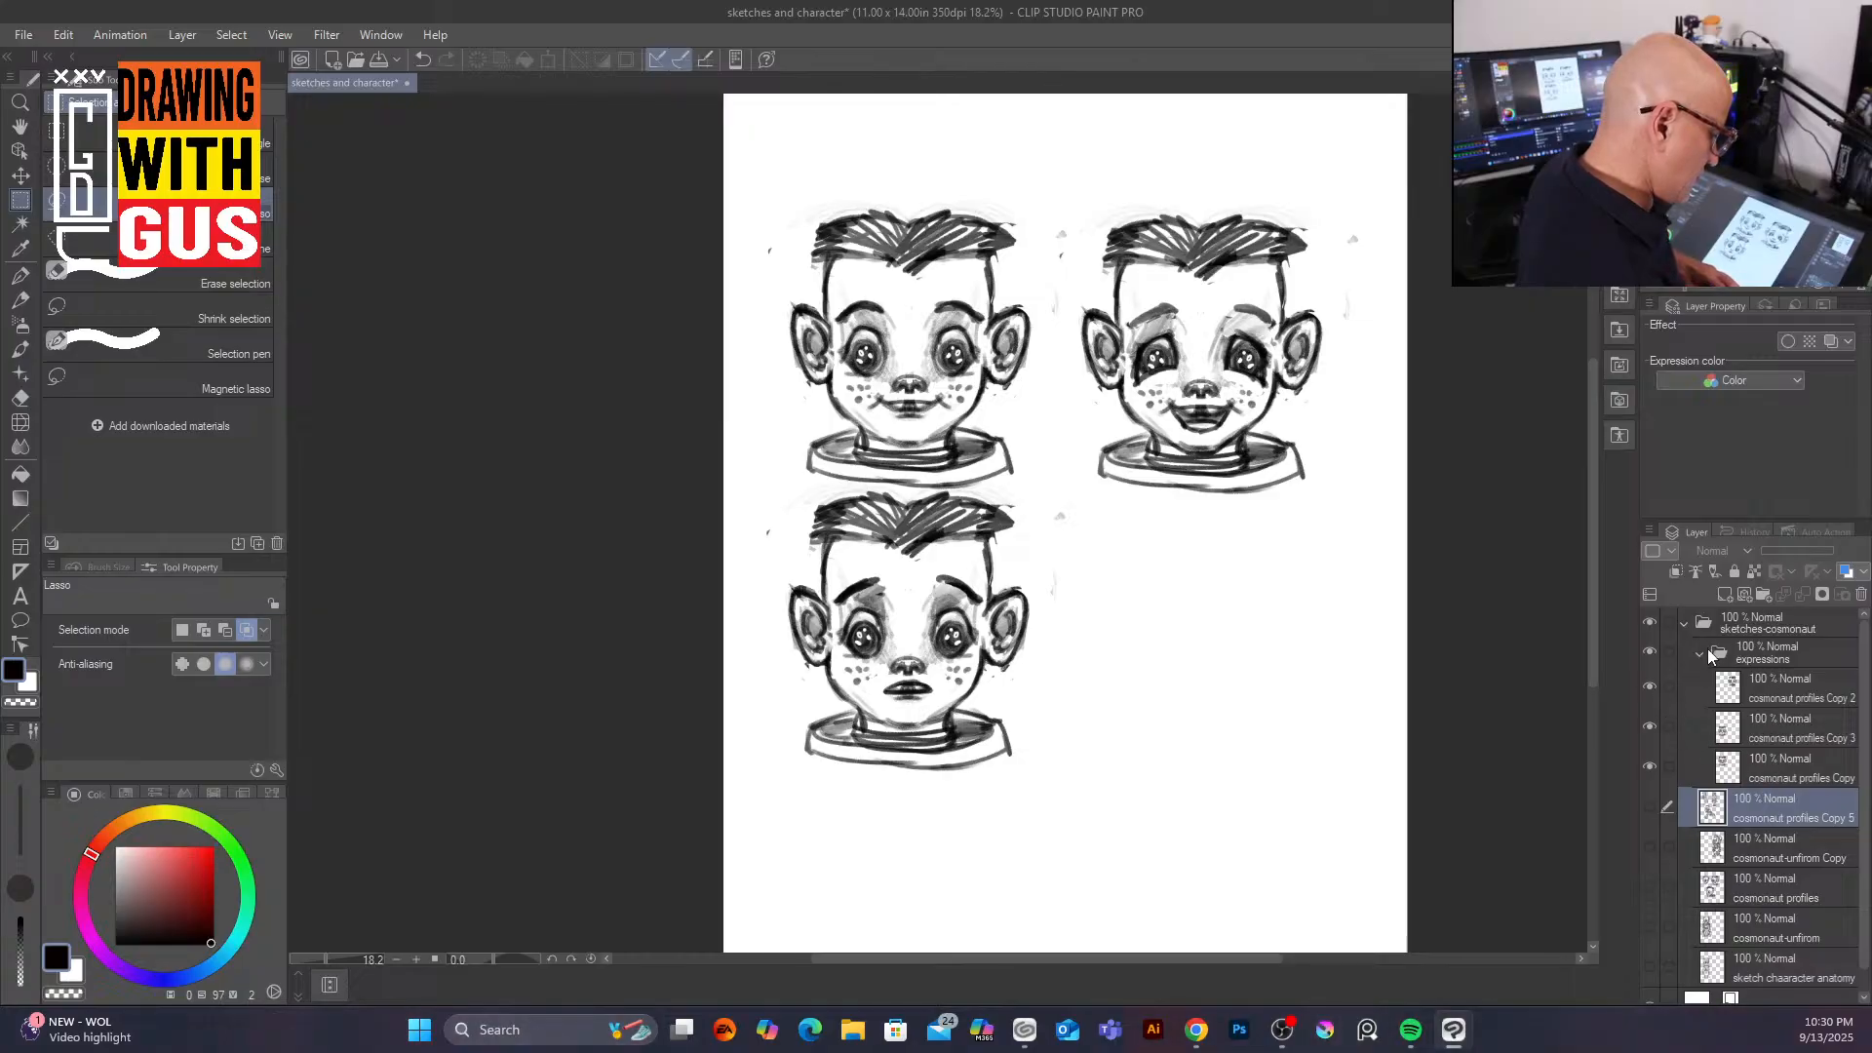
click(1700, 656)
click(1650, 653)
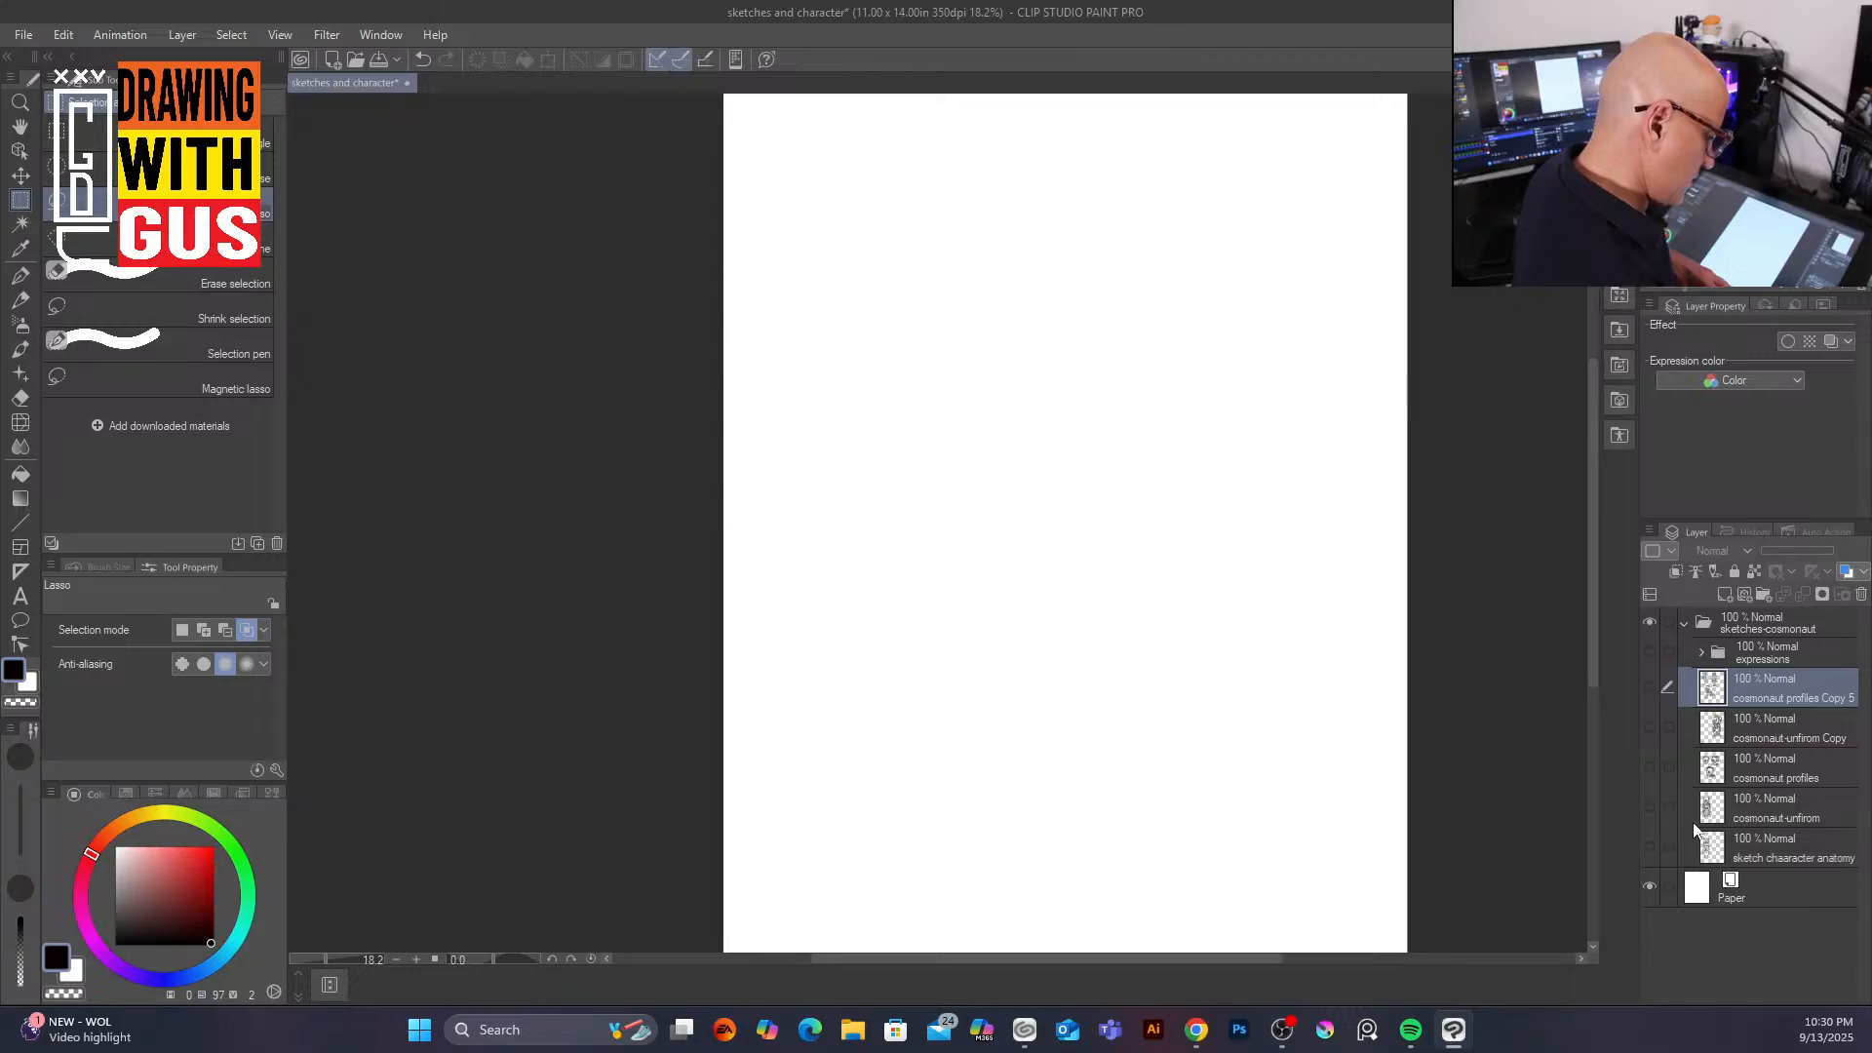
click(1650, 807)
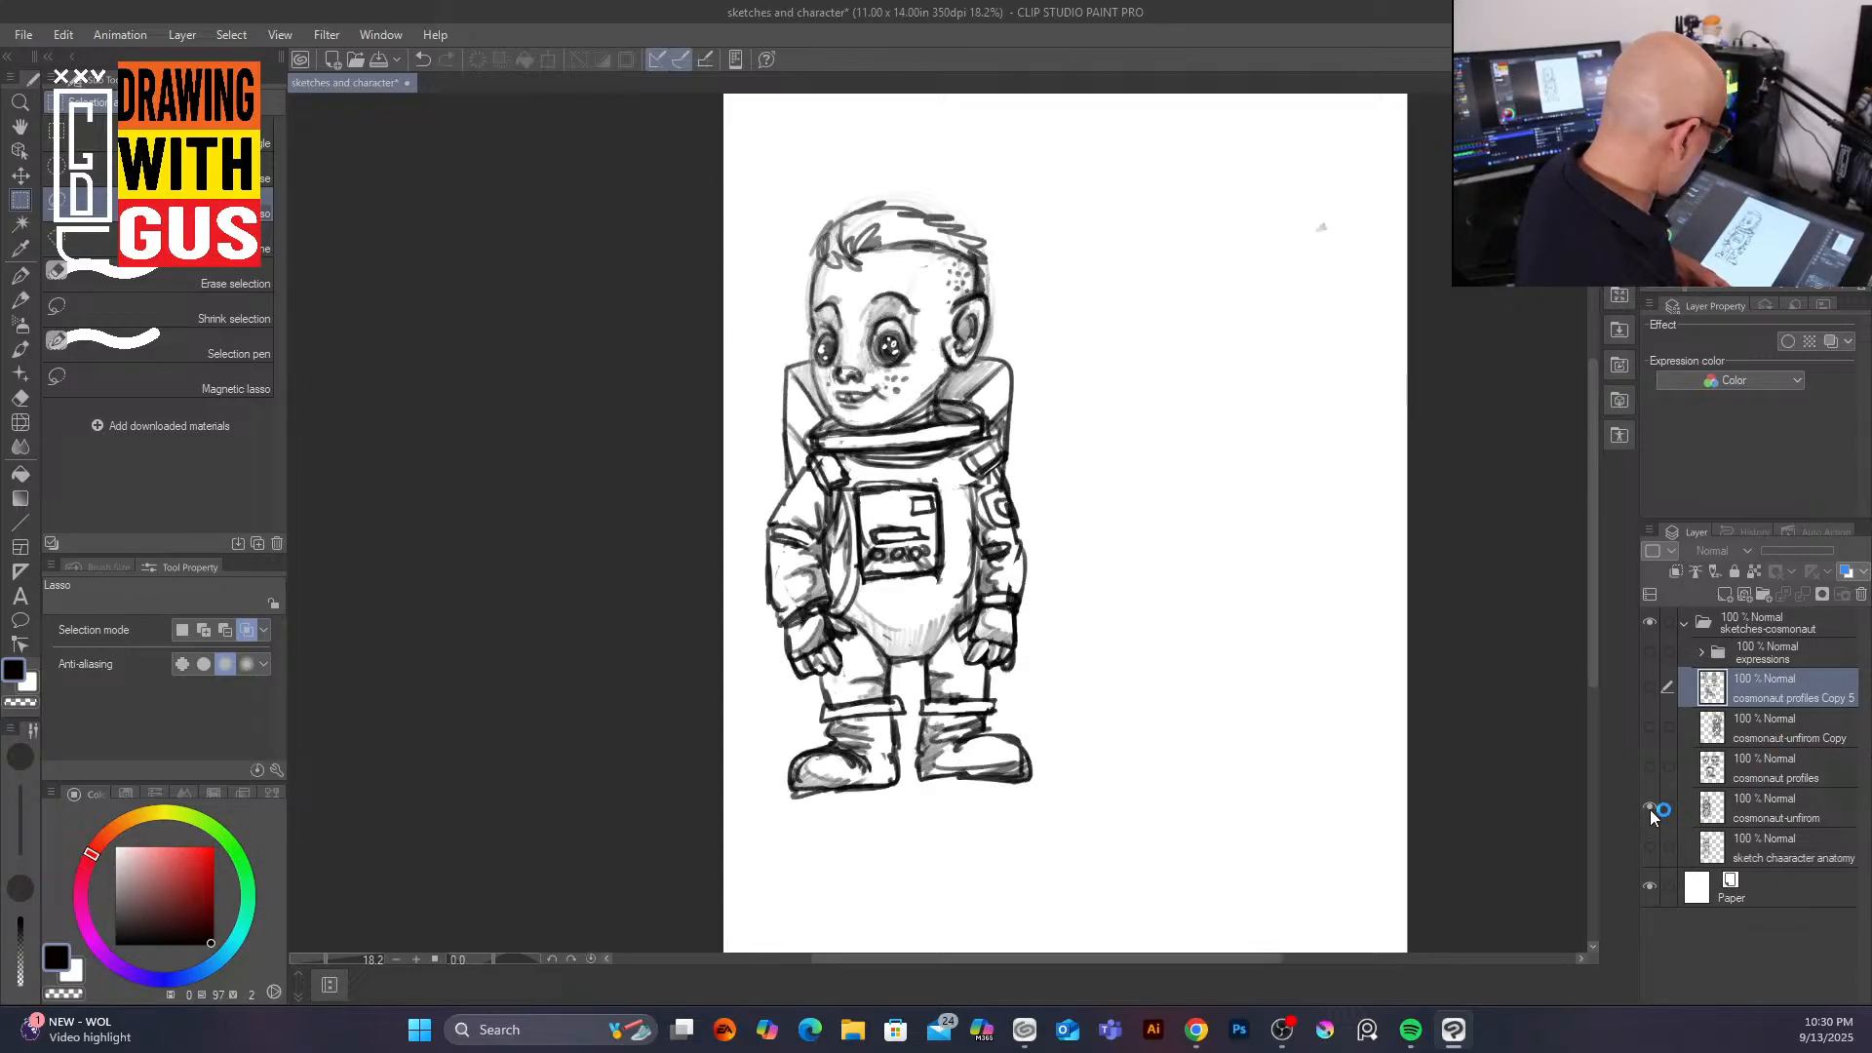
click(1650, 806)
click(1651, 848)
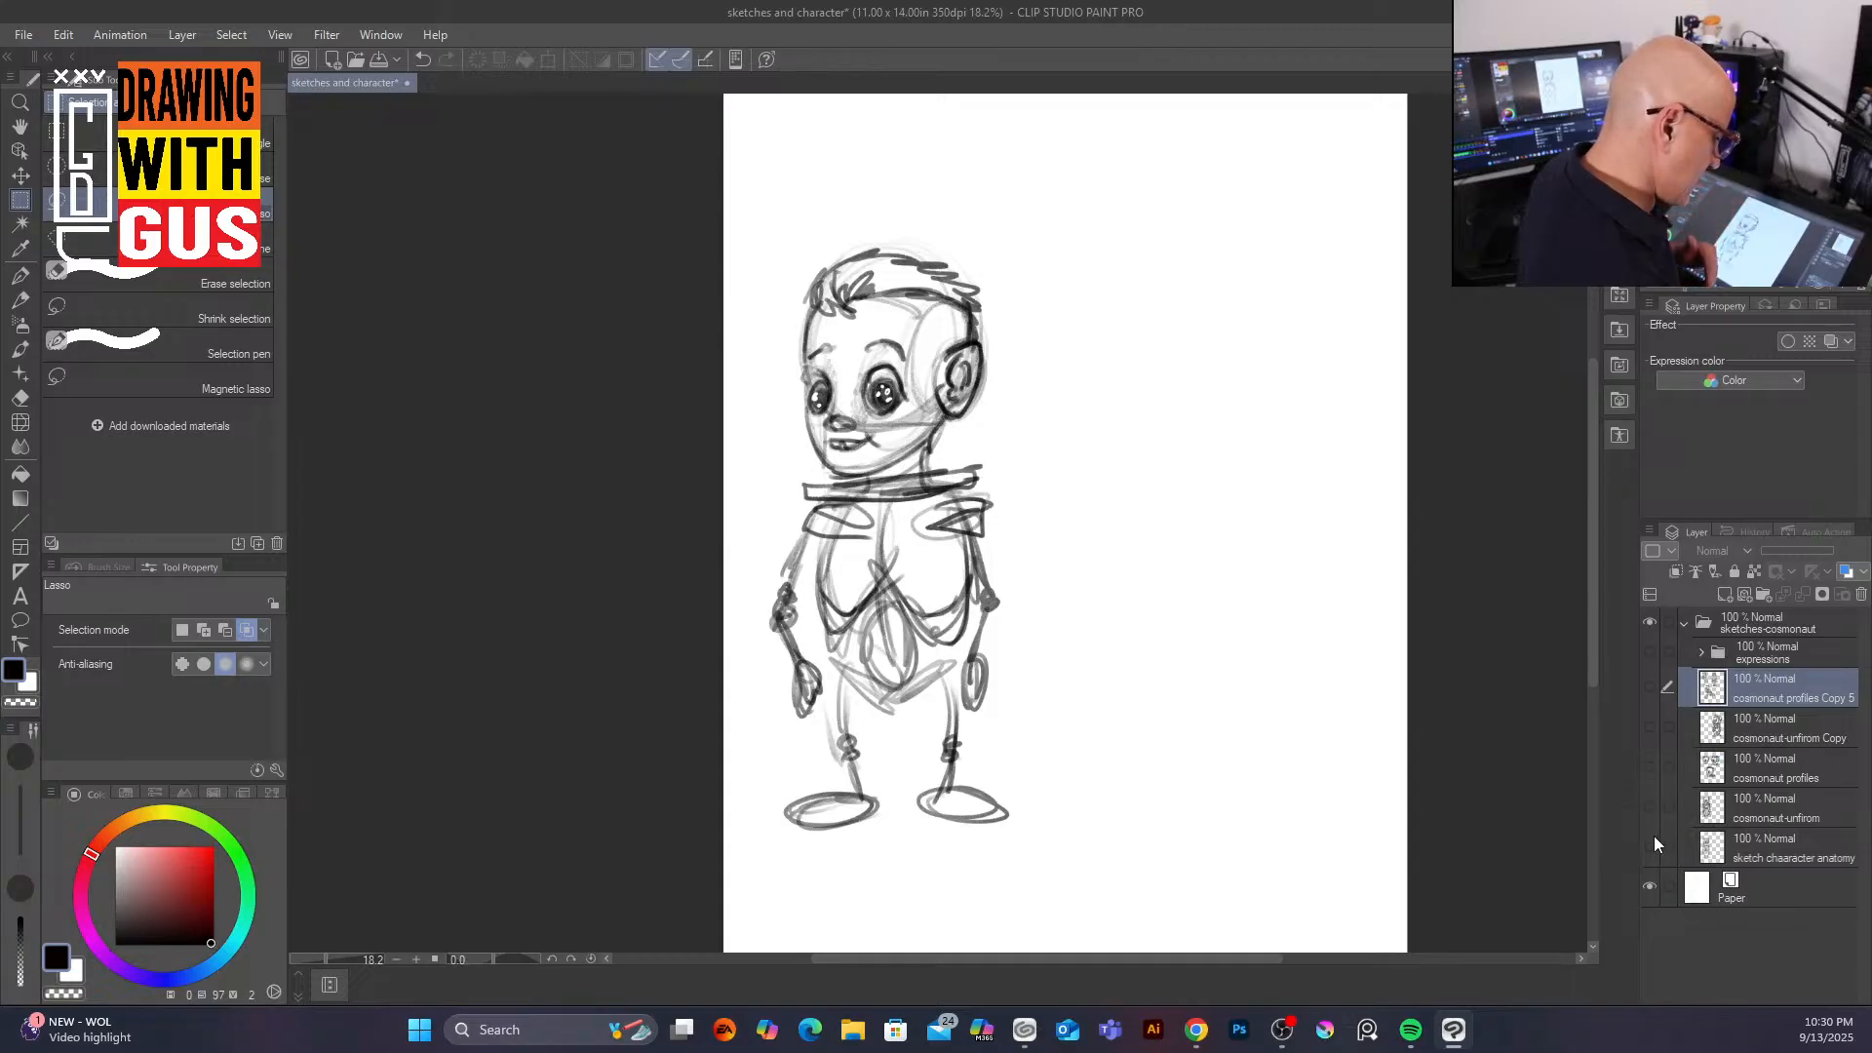
click(1652, 845)
click(1652, 725)
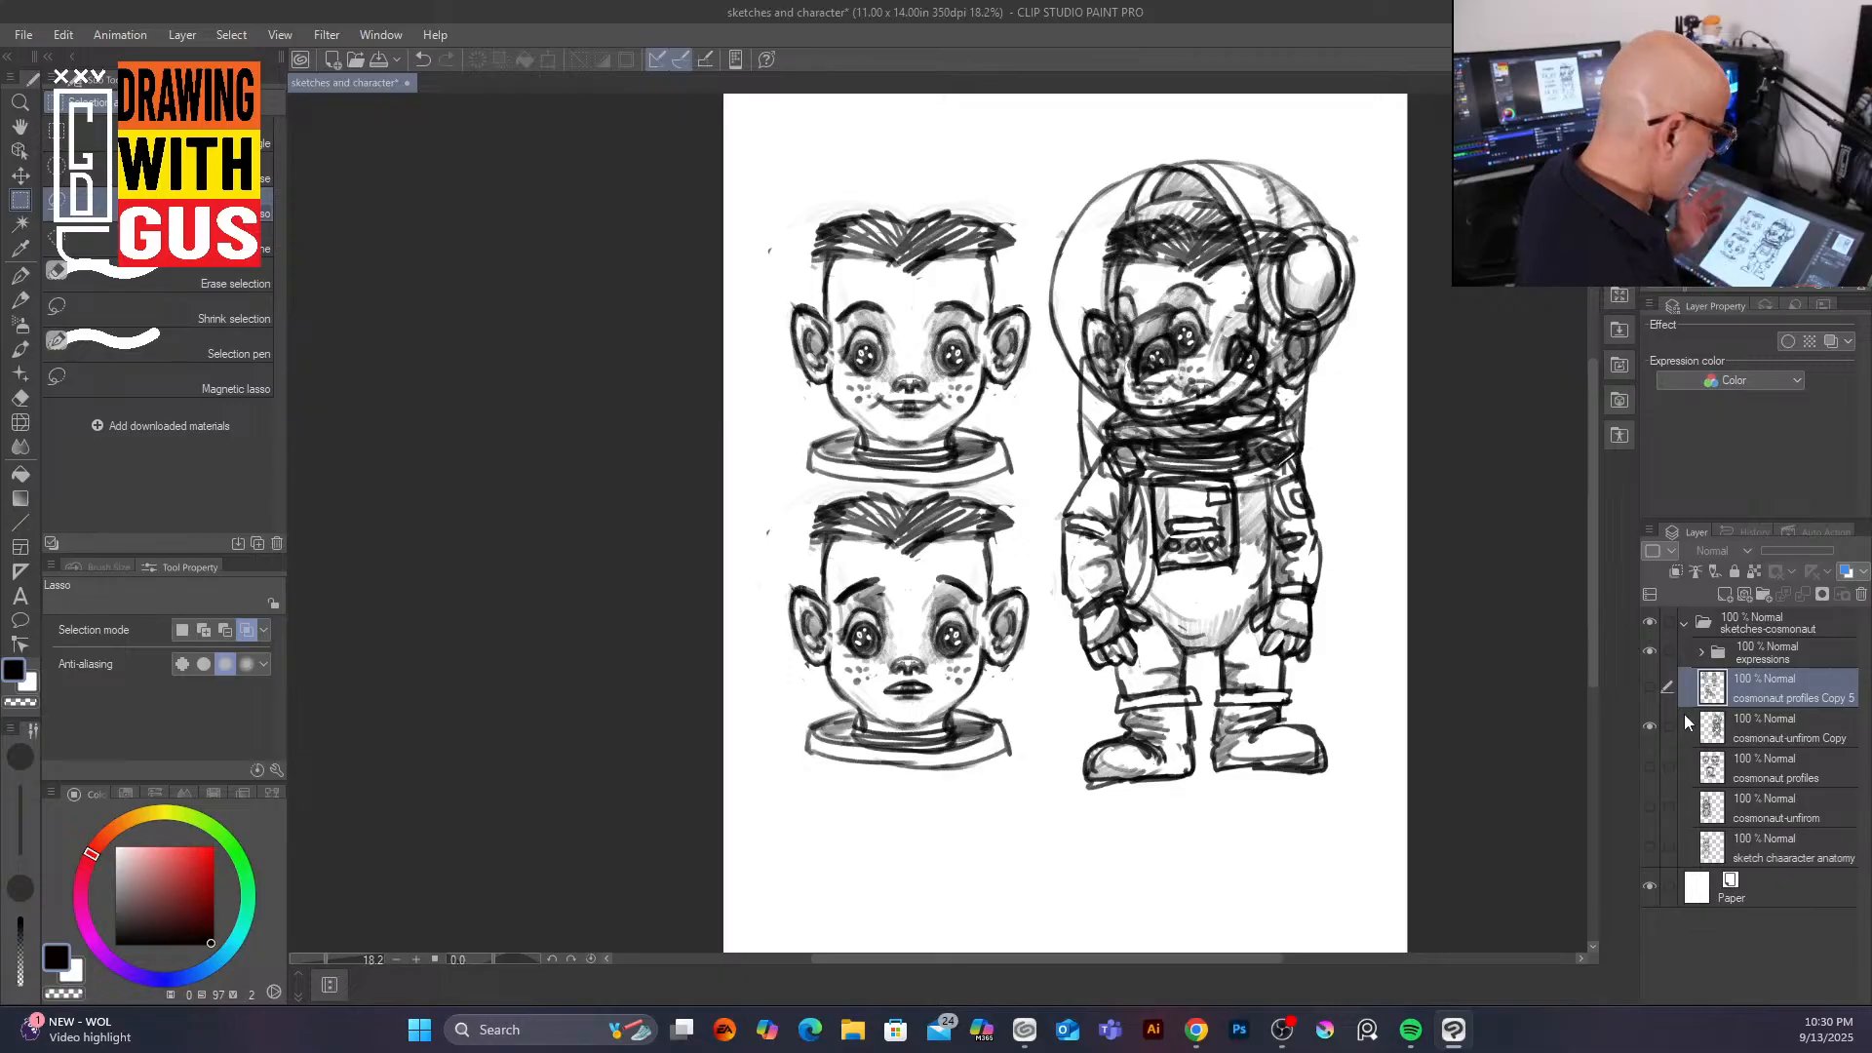
click(1650, 686)
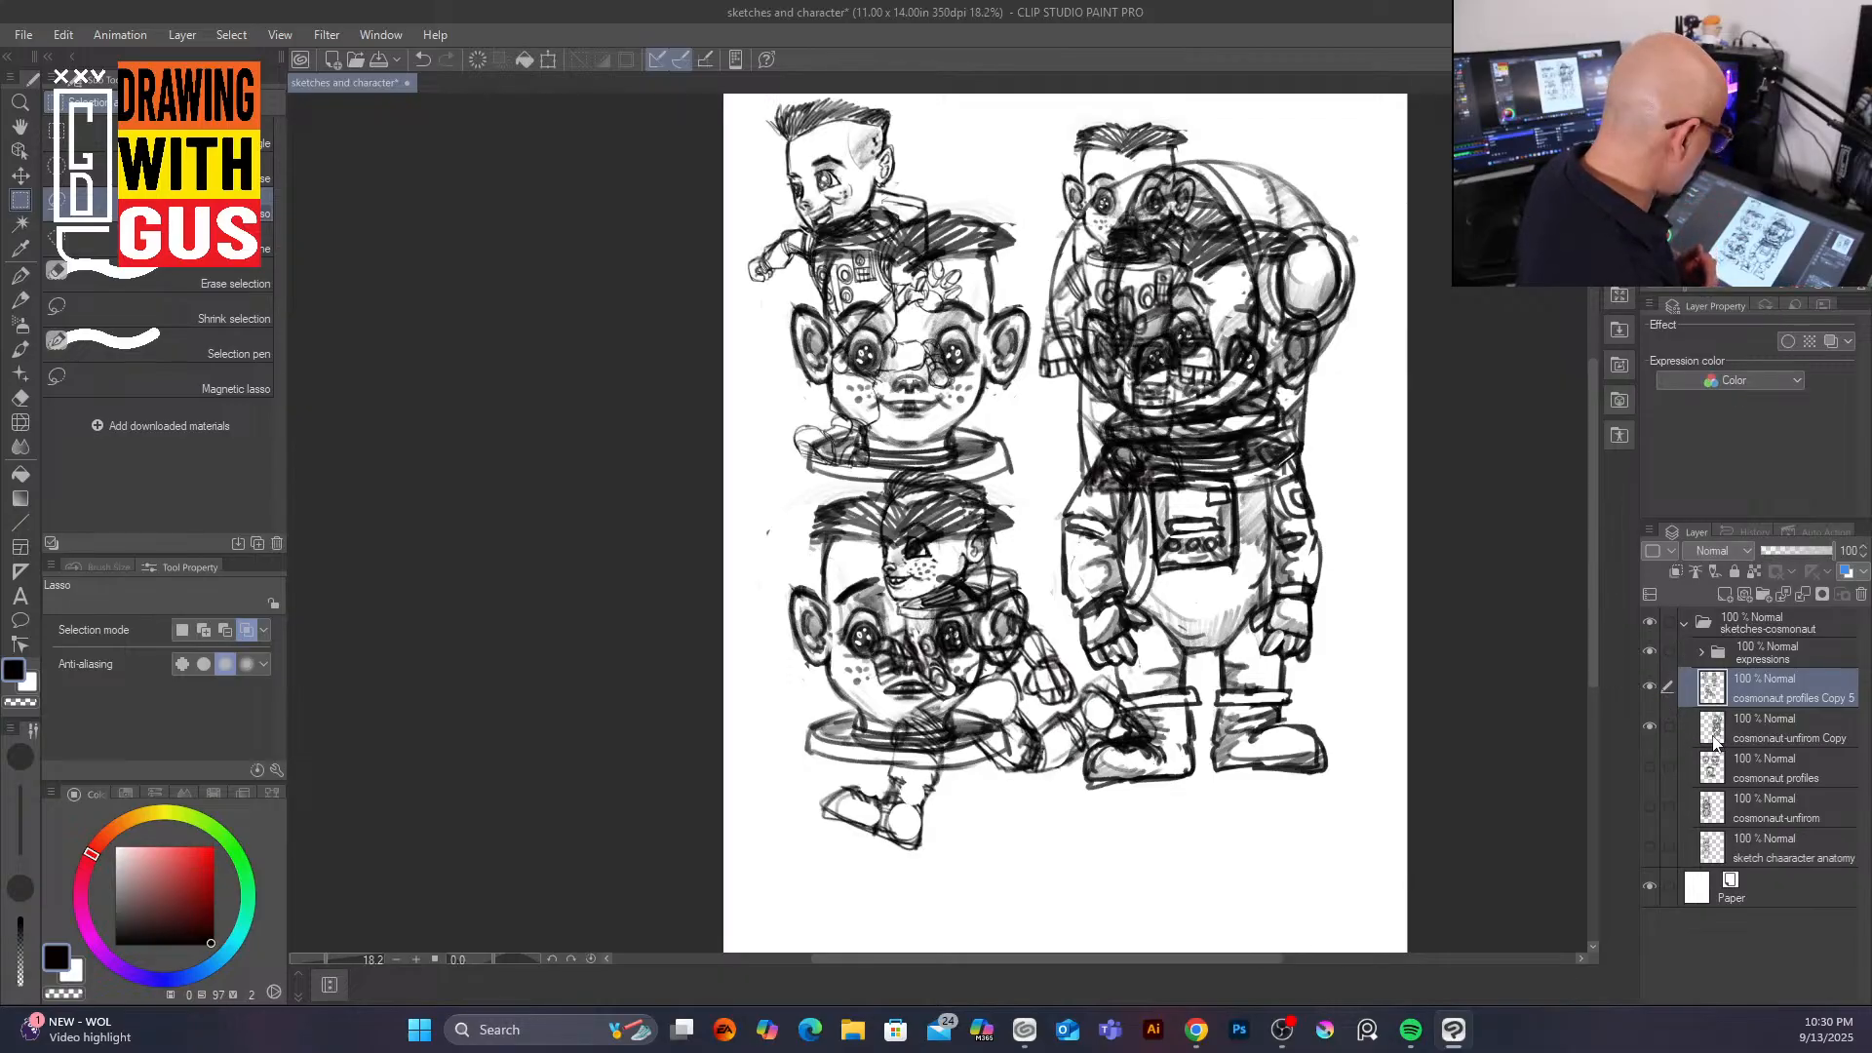
click(1650, 727)
click(1649, 688)
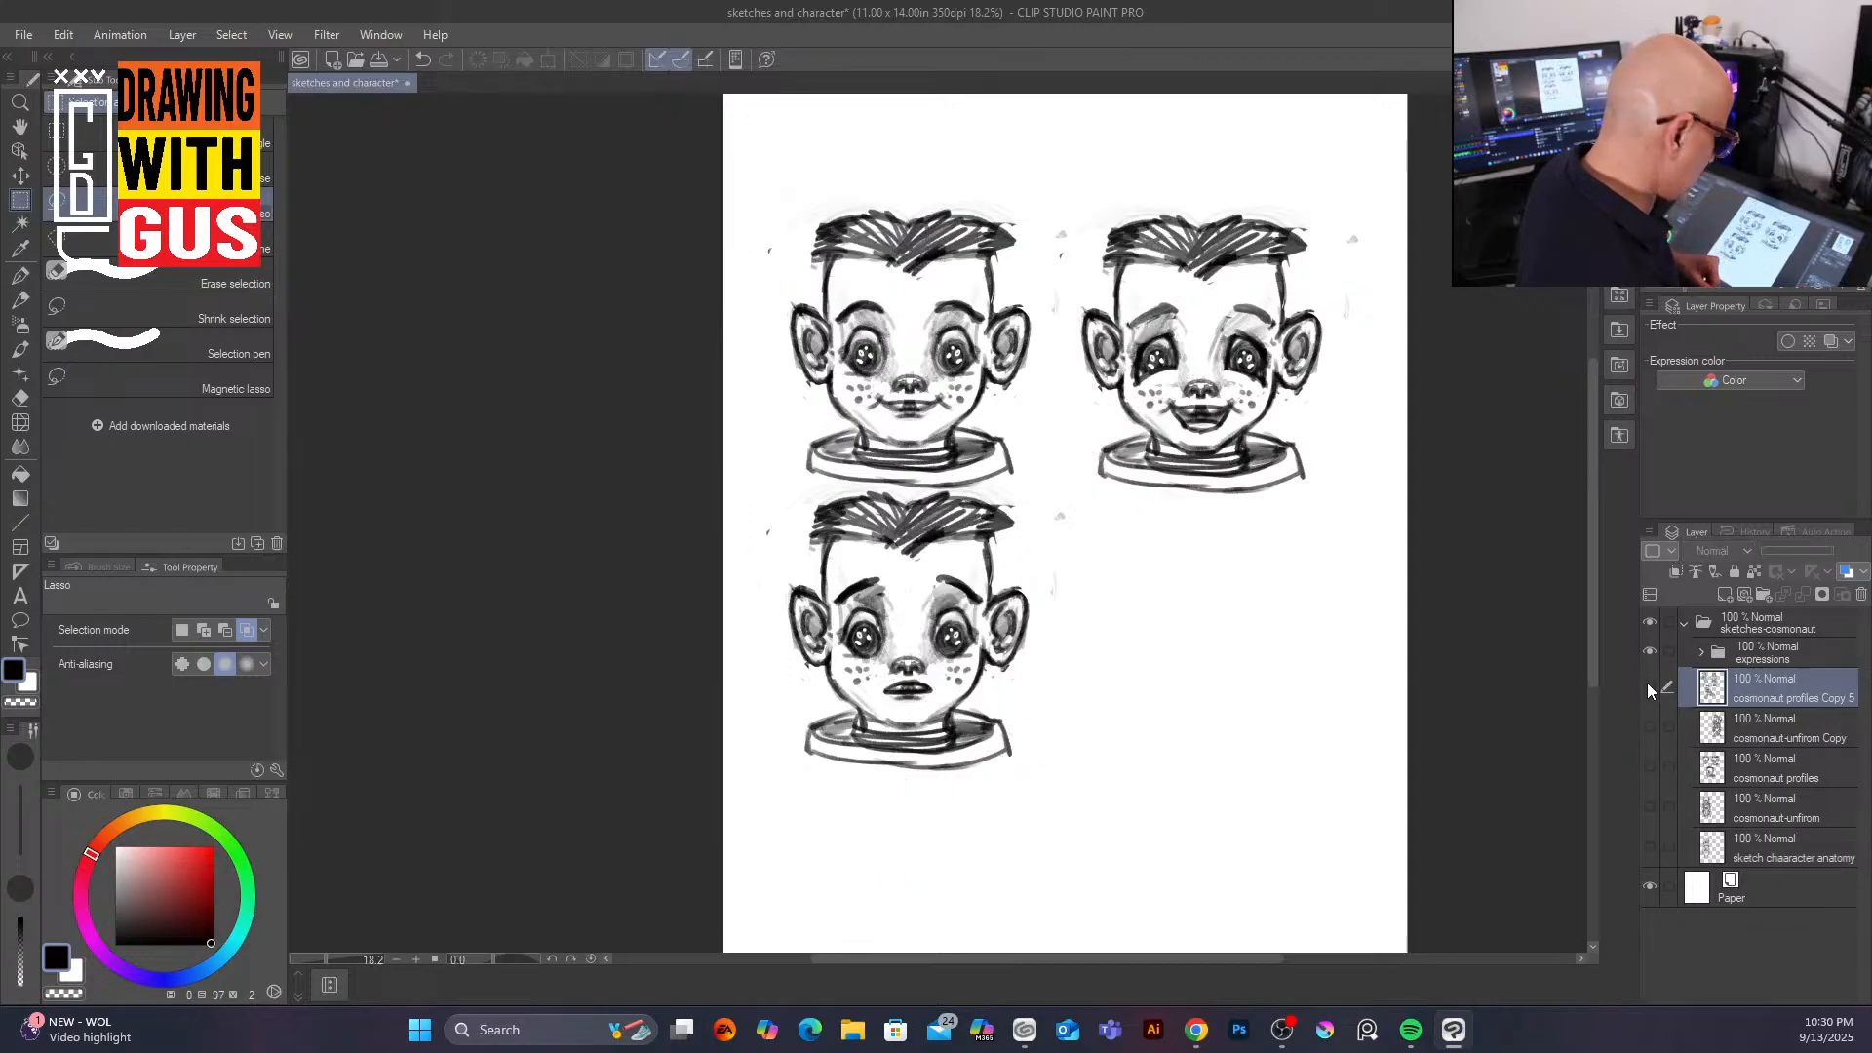
click(1650, 685)
click(1649, 652)
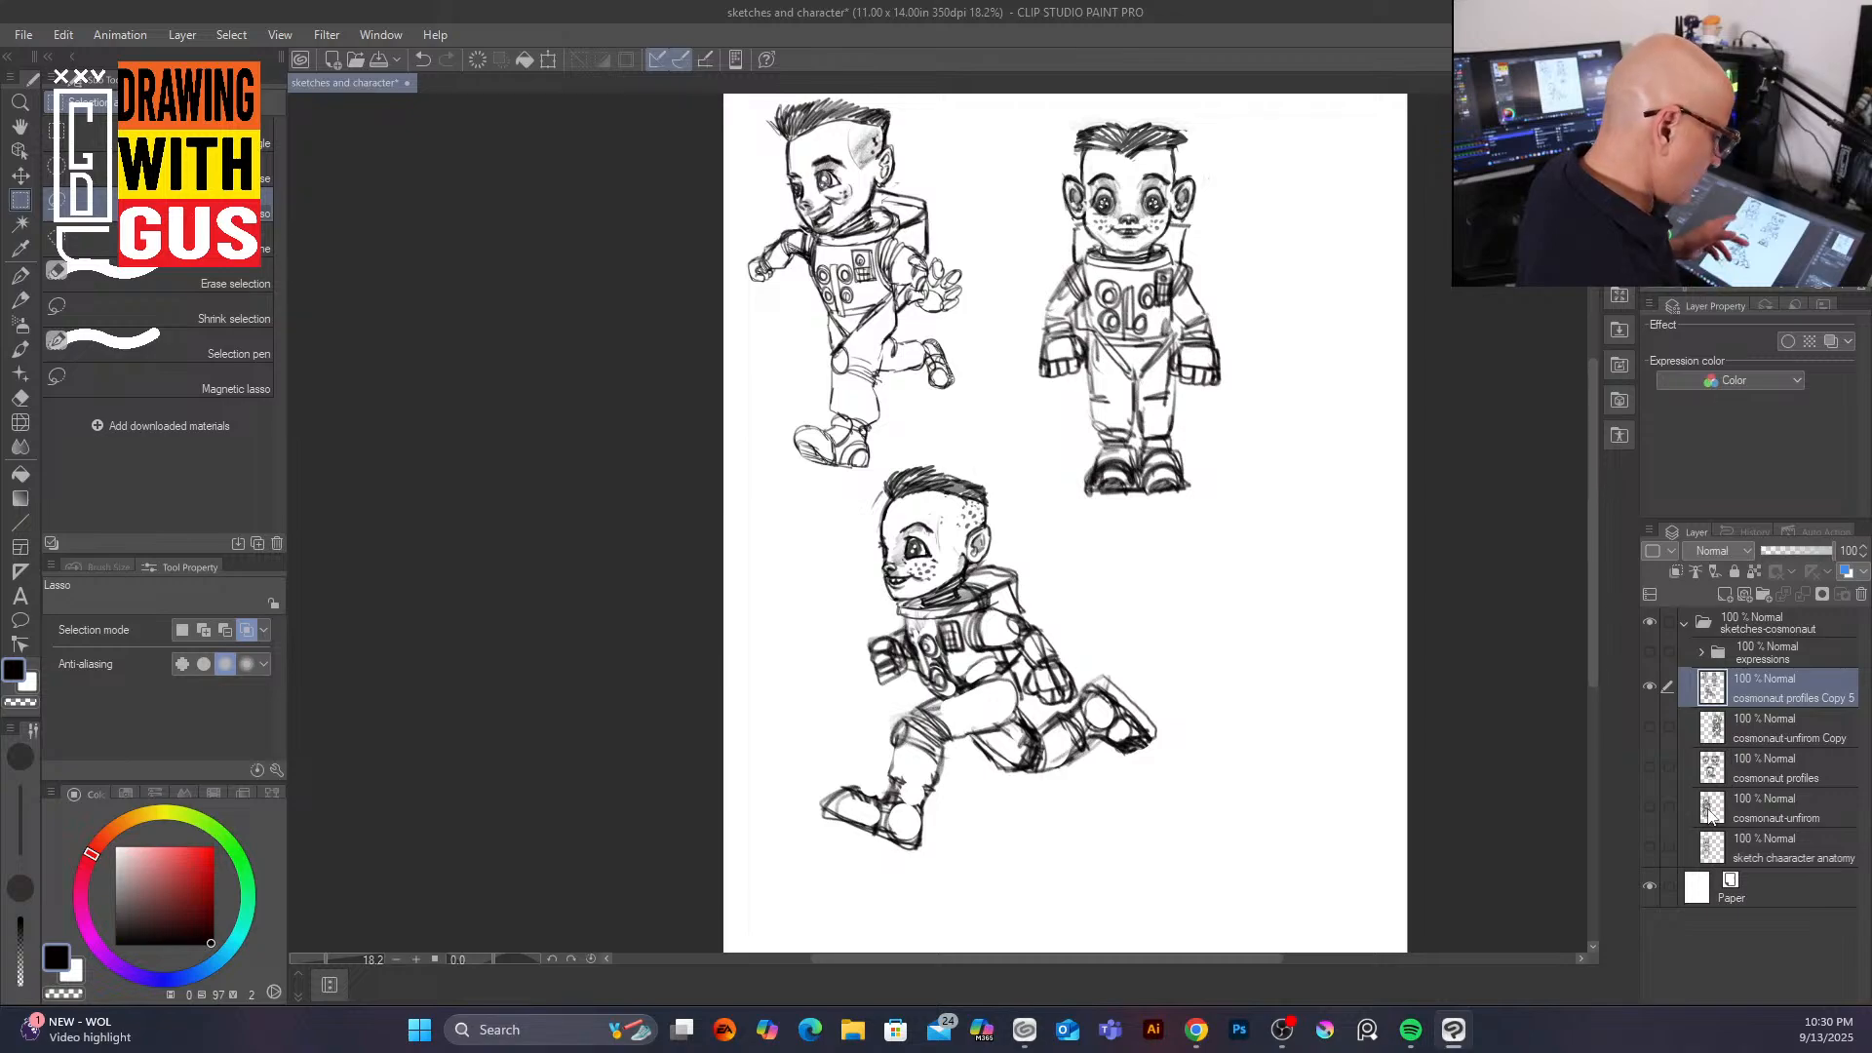
click(1650, 686)
click(1651, 767)
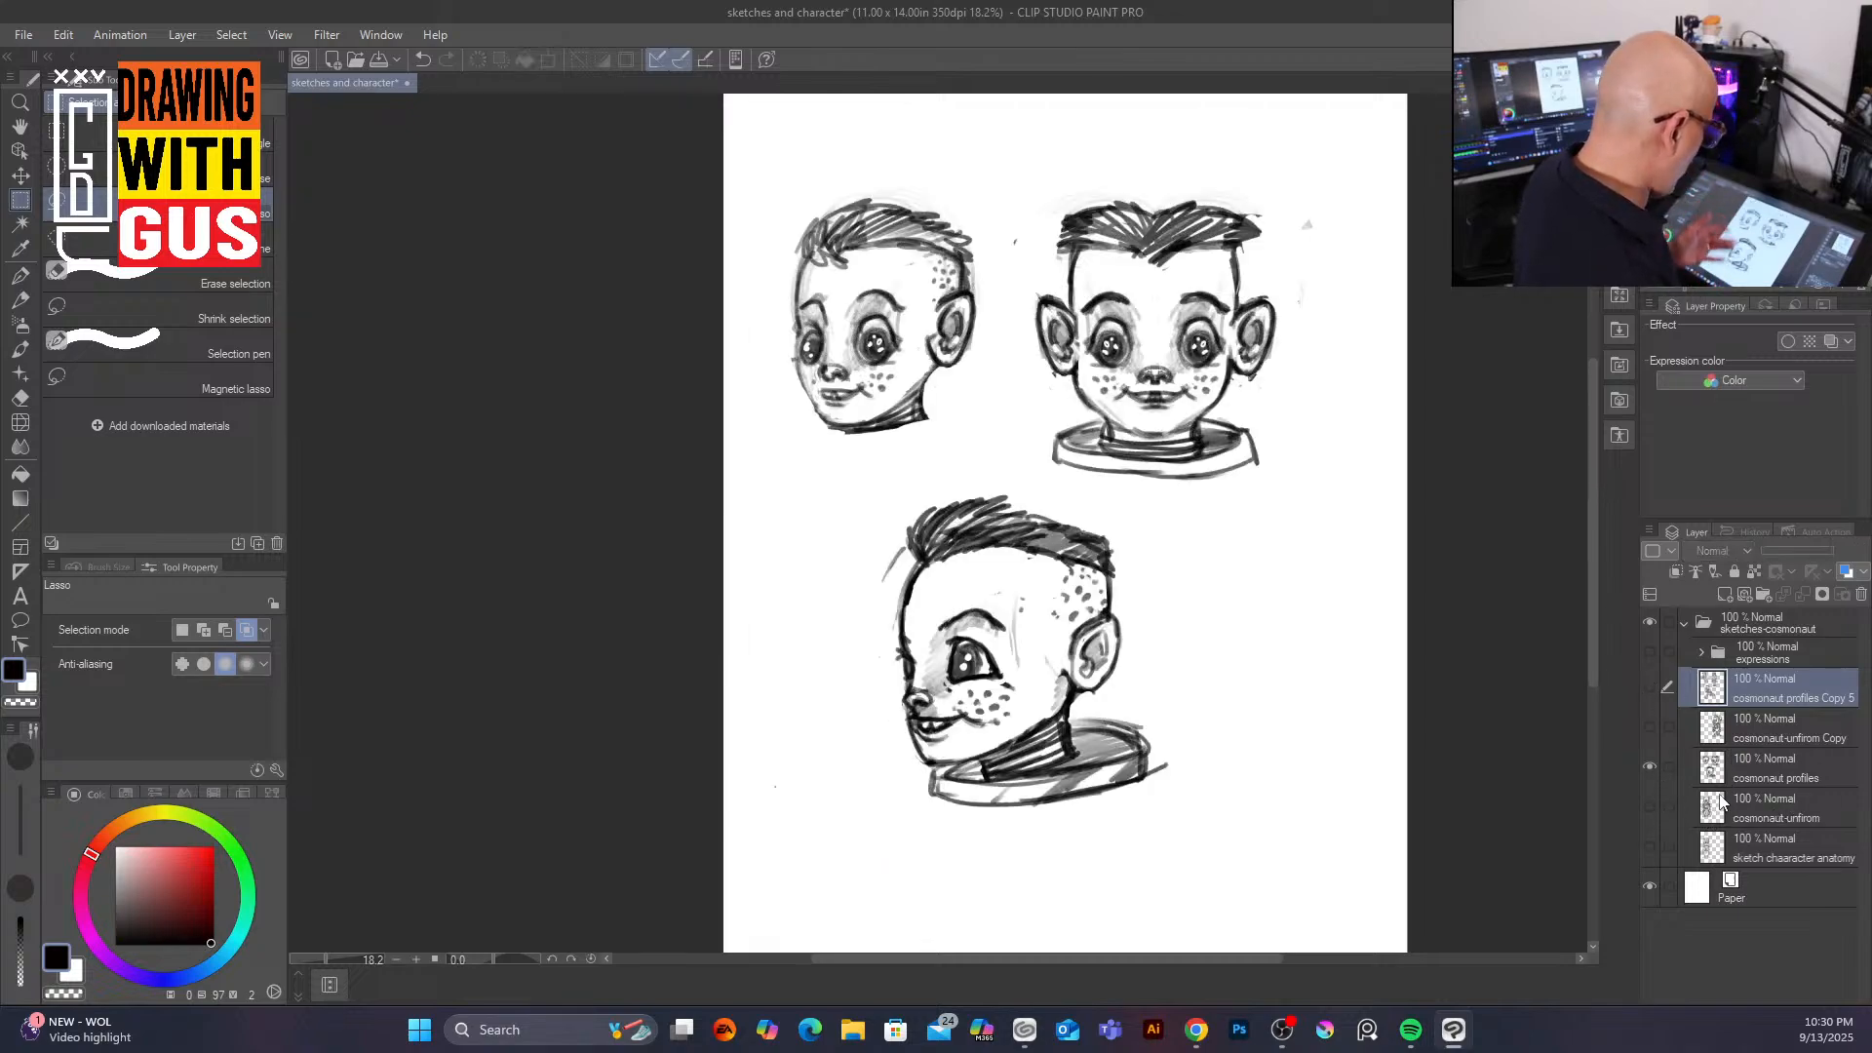